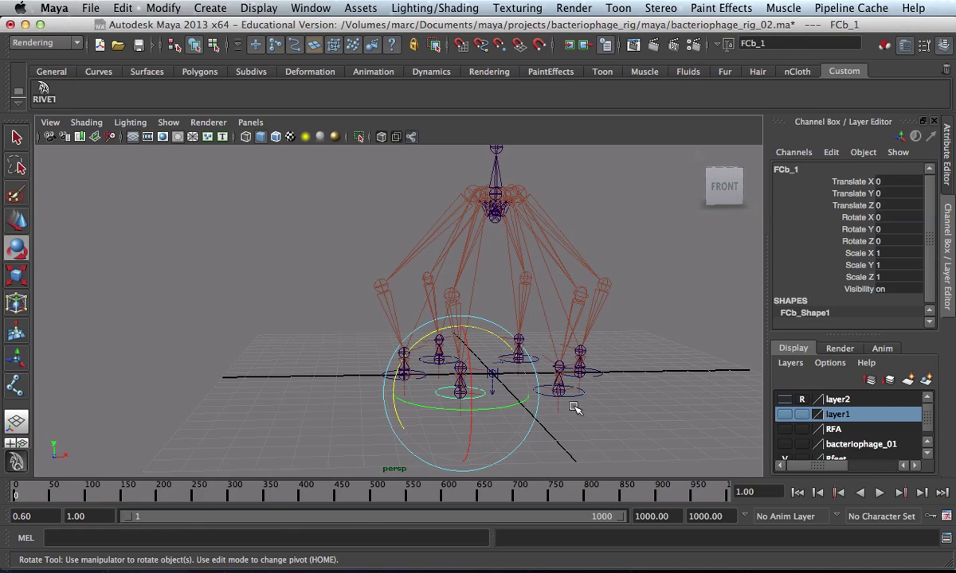
Open the Outliner and parent the RFb_toe1 joint under the FCb_1 control curve
{"action": "left_click", "coordinate": [573, 395]}
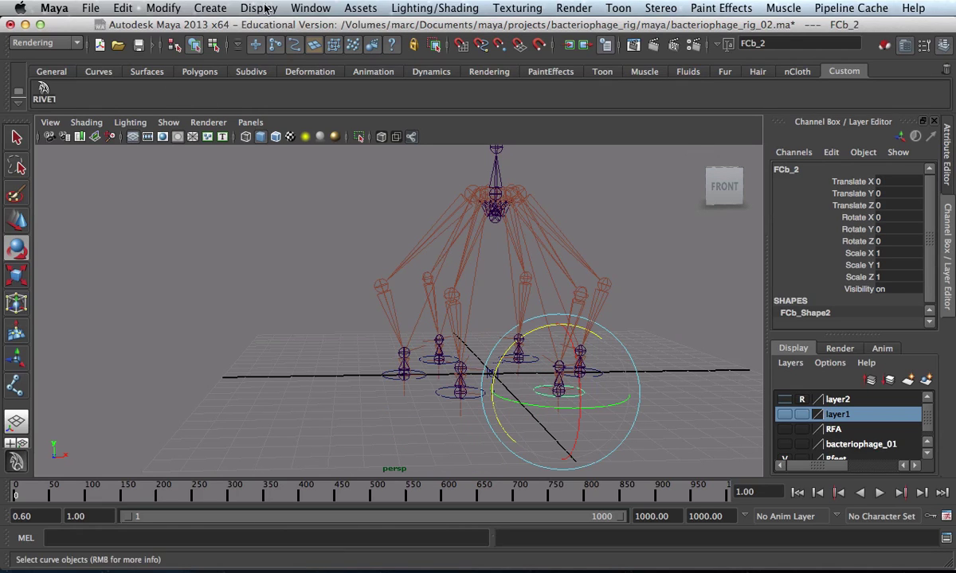
{"action": "left_click", "coordinate": [310, 8]}
{"action": "left_click", "coordinate": [332, 129]}
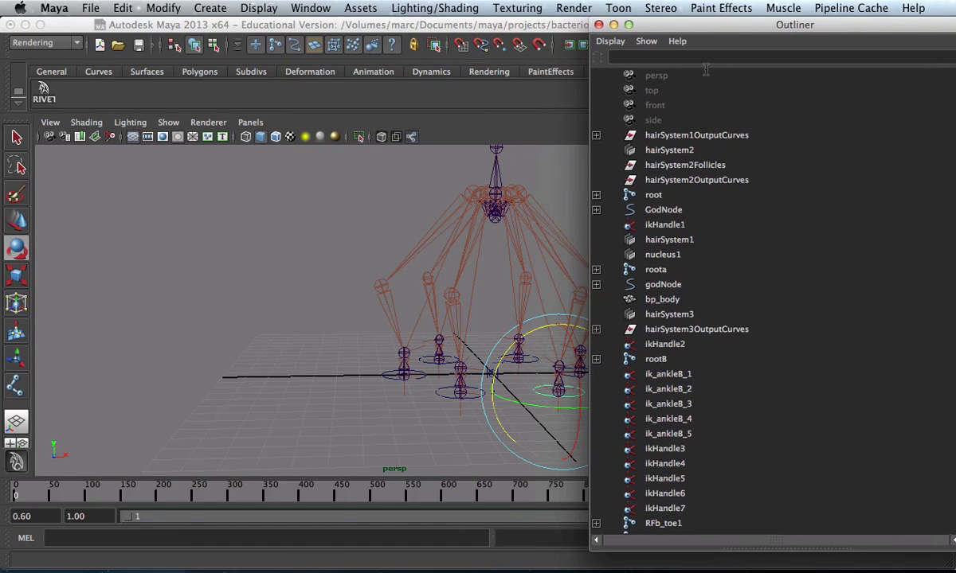
{"action": "scroll", "coordinate": [725, 357], "scroll_direction": "down", "scroll_amount": 5}
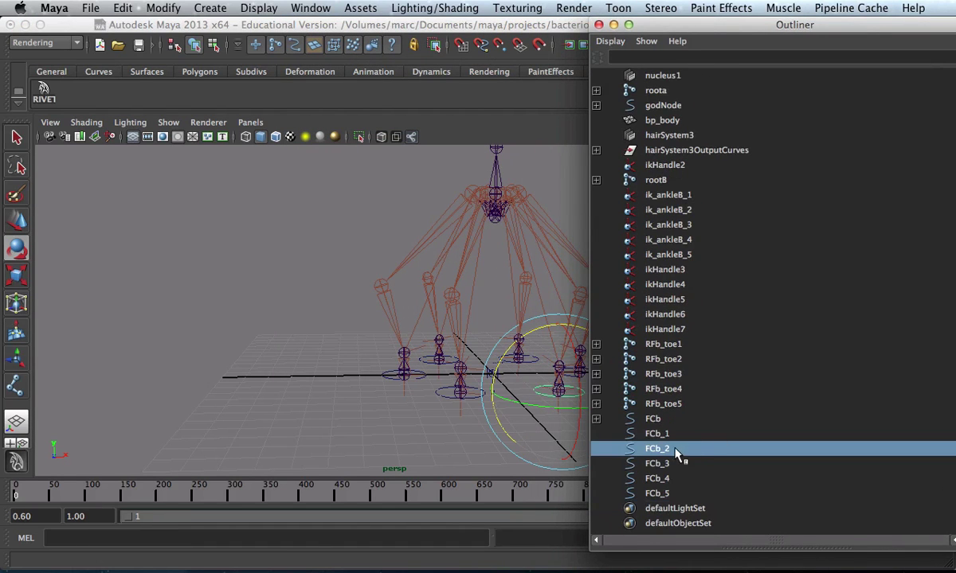
{"action": "left_click", "coordinate": [664, 419]}
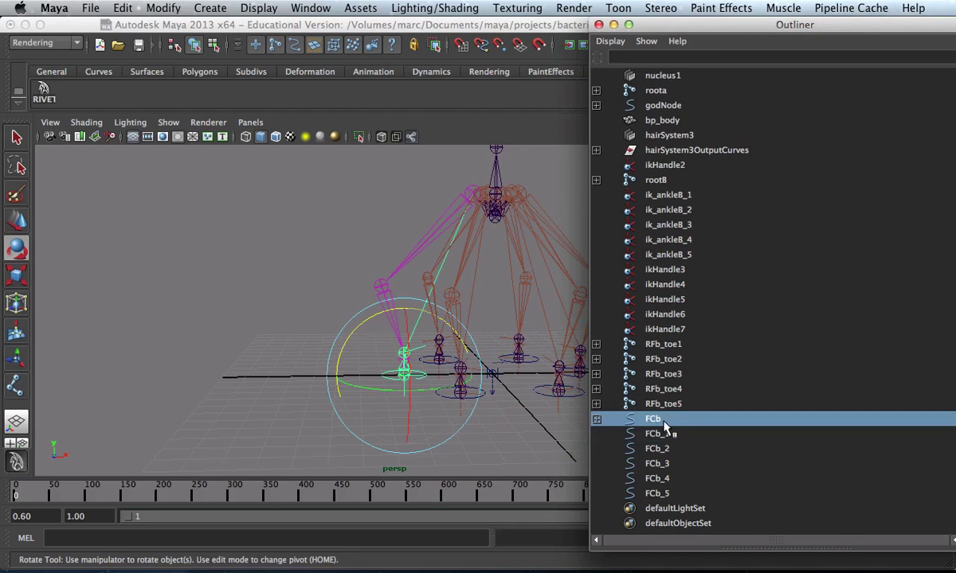
{"action": "left_click", "coordinate": [669, 435]}
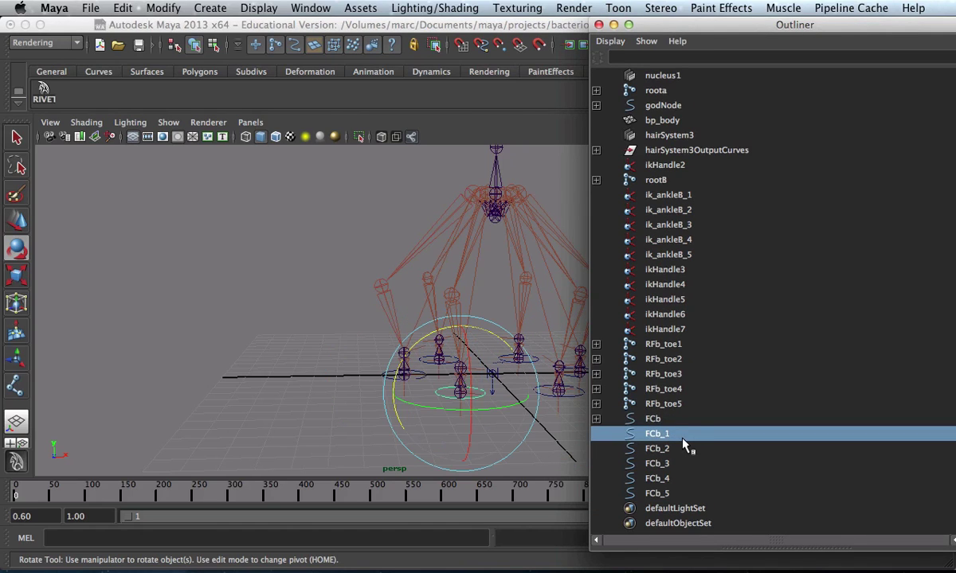
{"action": "left_click", "coordinate": [660, 349]}
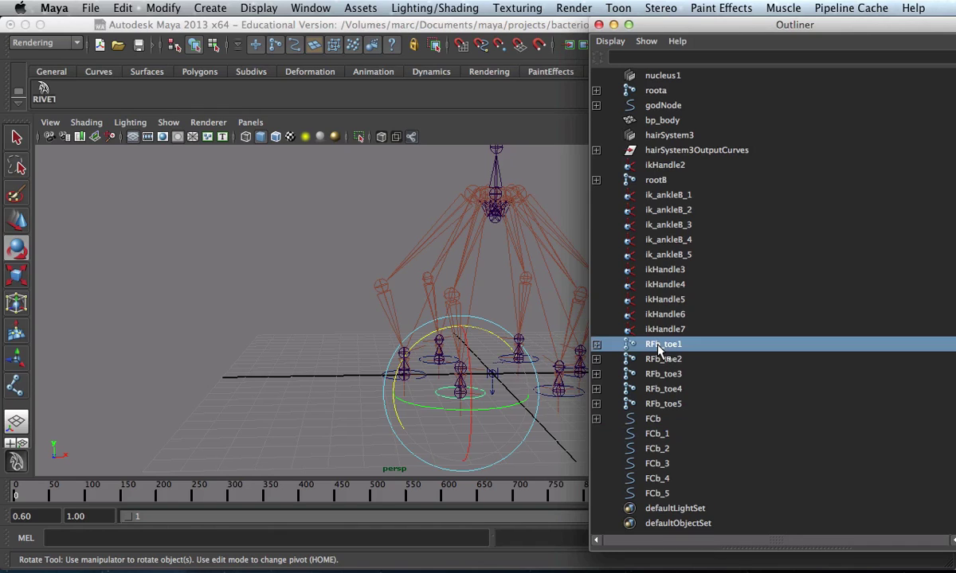
{"action": "middle_click_drag", "start_coordinate": [658, 349], "coordinate": [659, 440]}
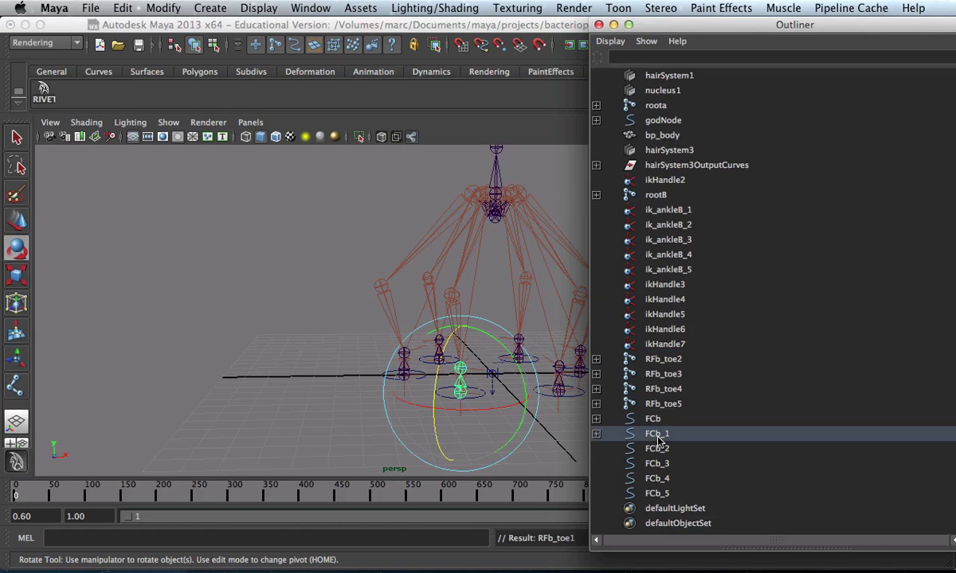
Parent the RFb_toe2 joint under the FCb_2 control curve
{"action": "middle_click_drag", "start_coordinate": [666, 365], "coordinate": [668, 449]}
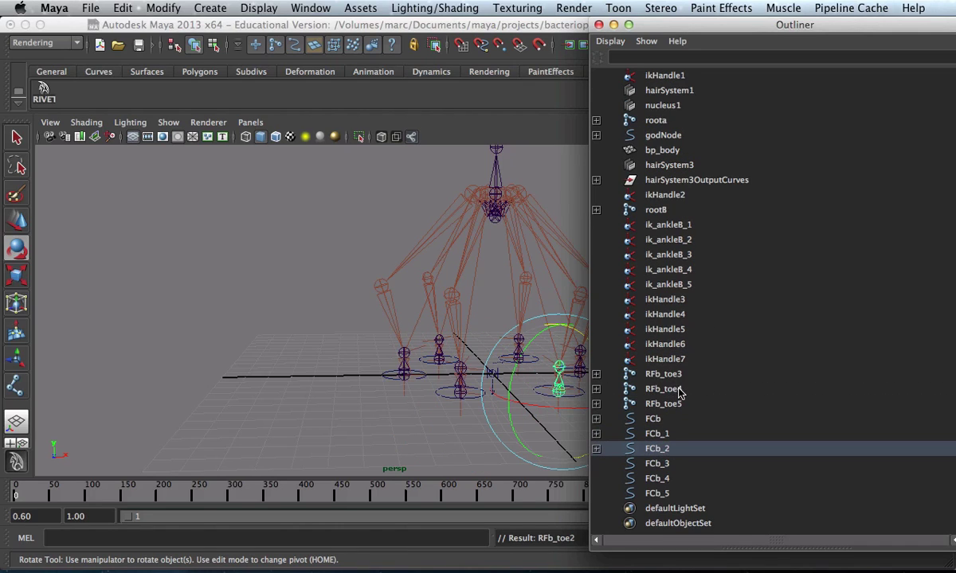
{"action": "key", "text": "ctrl+z"}
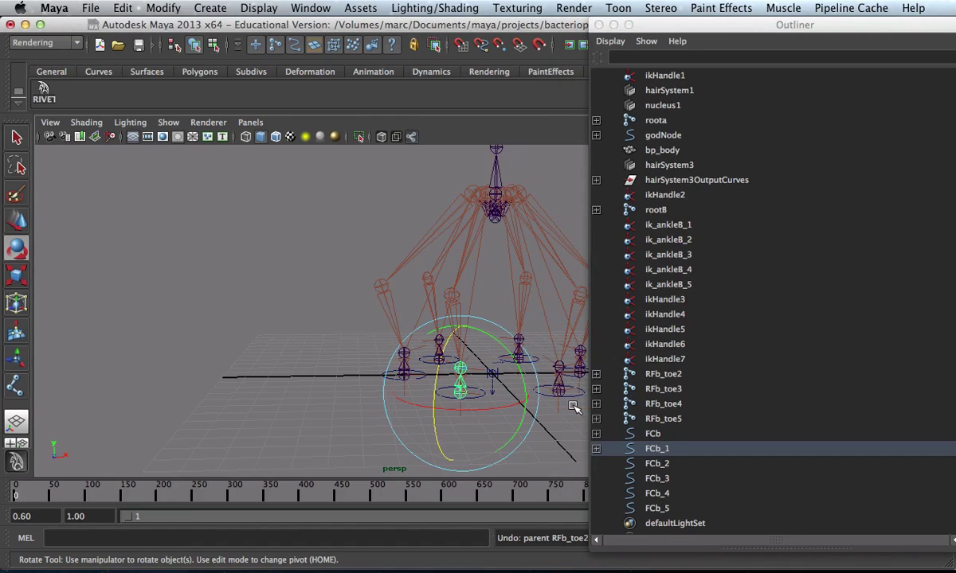
{"action": "left_click", "coordinate": [653, 452]}
{"action": "key", "text": "Down"}
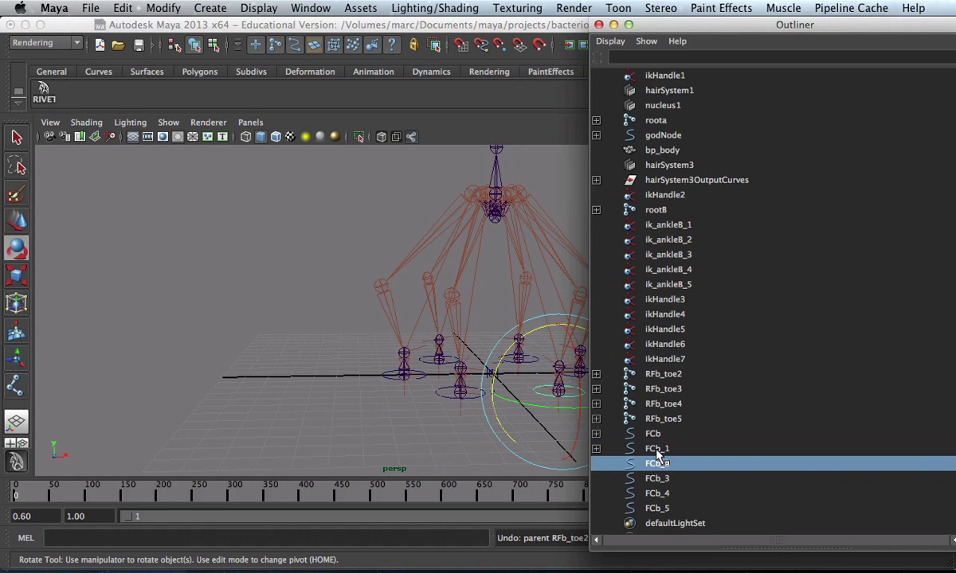
{"action": "left_click", "coordinate": [665, 375]}
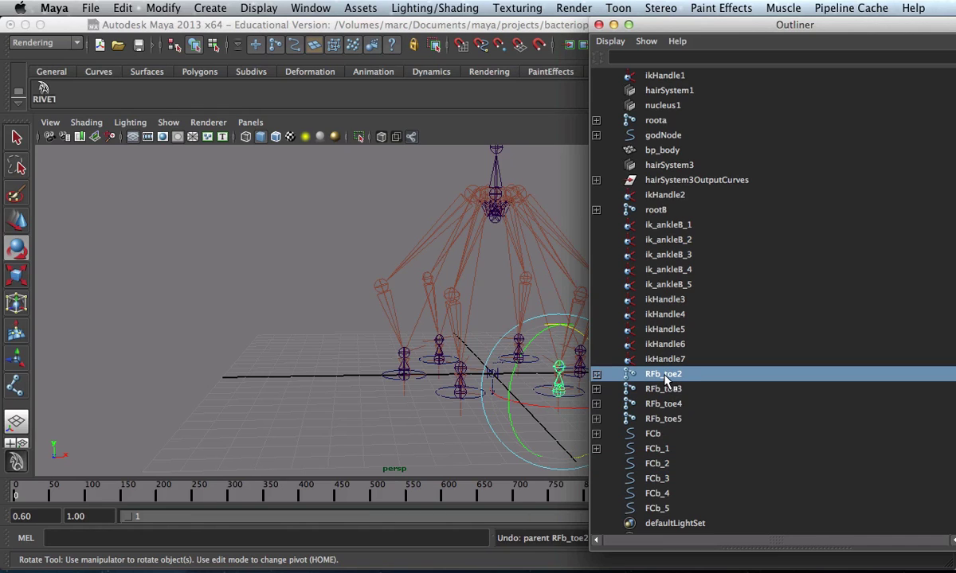
{"action": "middle_click_drag", "start_coordinate": [665, 381], "coordinate": [668, 464]}
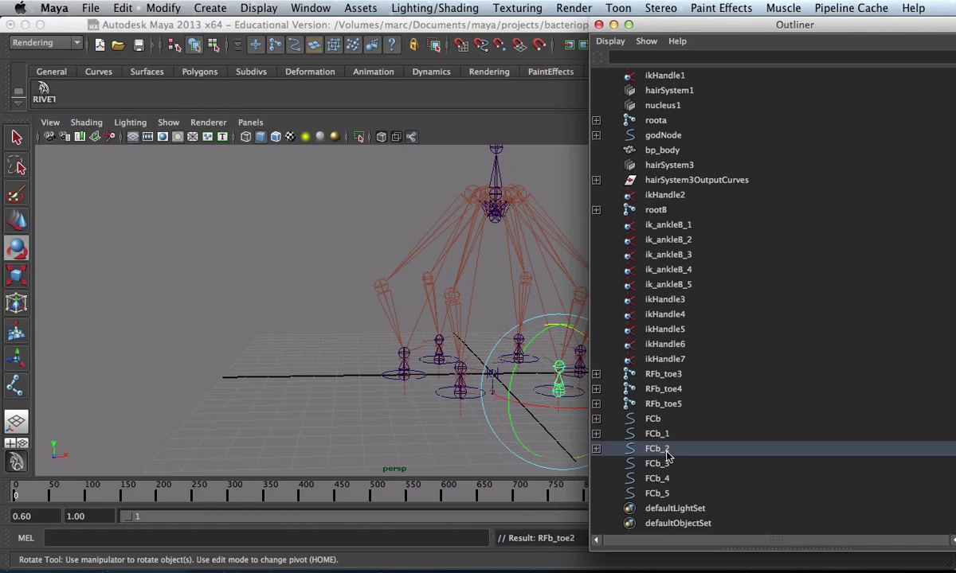
Parent the RFb_toe3, RFb_toe4 and RFb_toe5 joints under the FCb_3, FCb_4 and FCb_5 control curves respectively
{"action": "left_click", "coordinate": [663, 375]}
{"action": "middle_click_drag", "start_coordinate": [663, 380], "coordinate": [667, 465]}
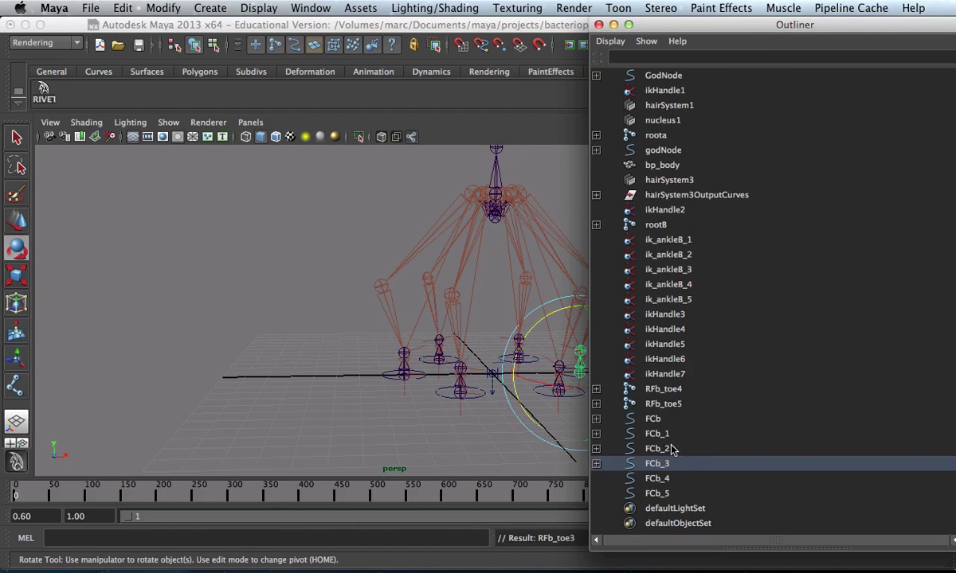
{"action": "left_click", "coordinate": [670, 390]}
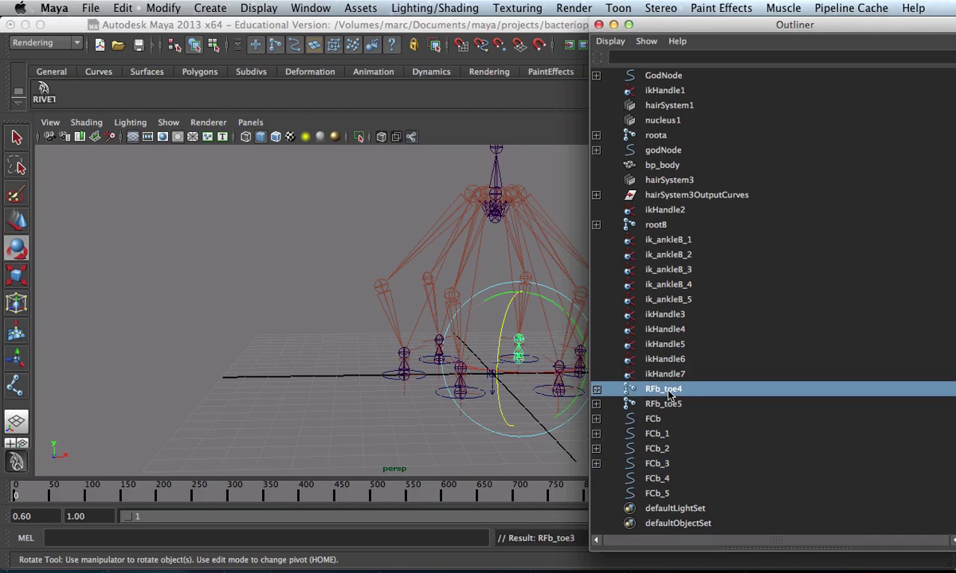
{"action": "middle_click_drag", "start_coordinate": [670, 390], "coordinate": [665, 479]}
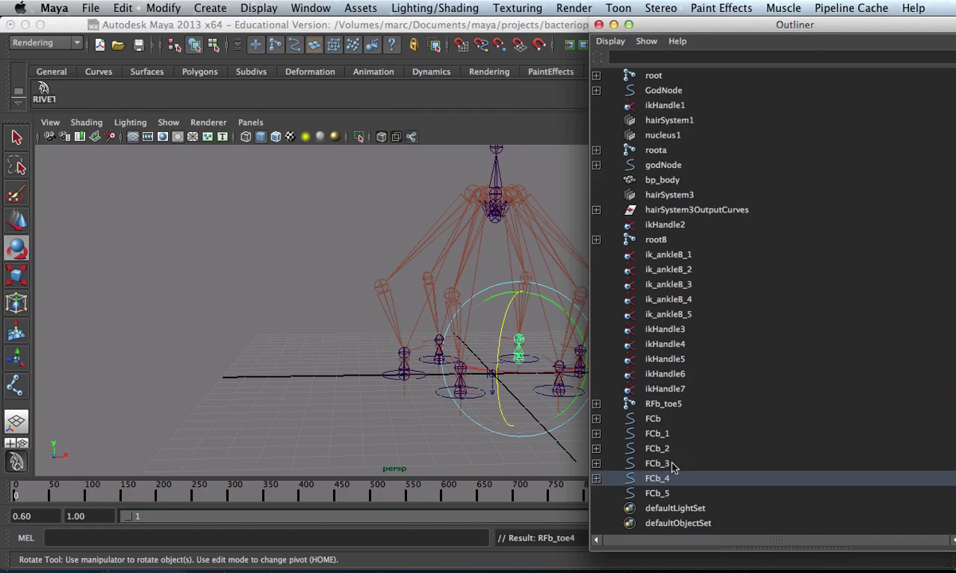
{"action": "left_click", "coordinate": [670, 406]}
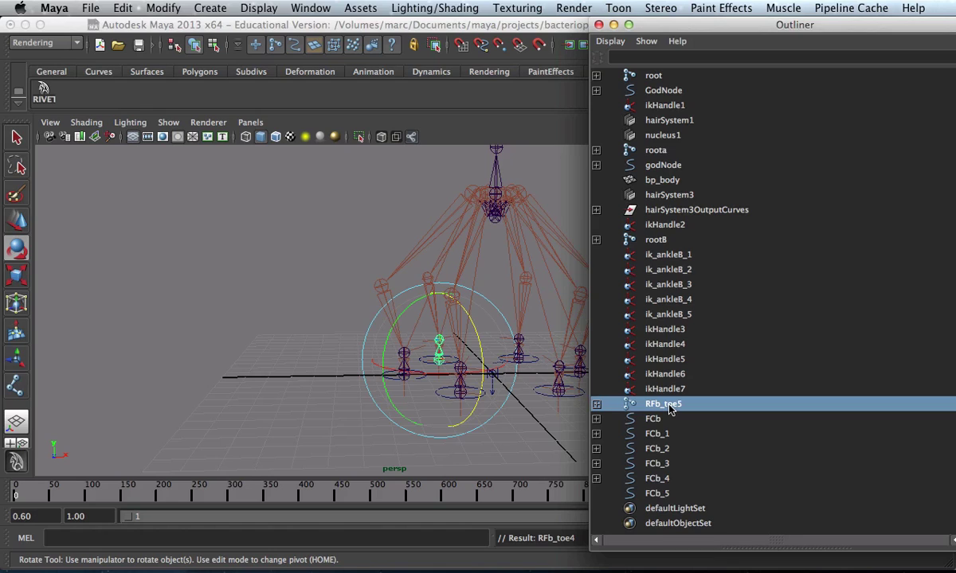
{"action": "middle_click_drag", "start_coordinate": [667, 406], "coordinate": [667, 492]}
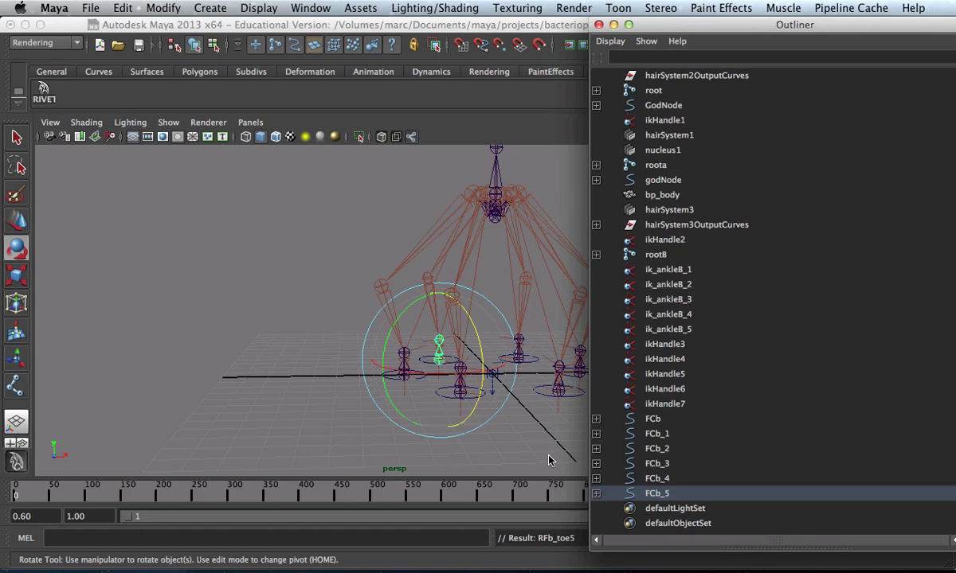
Examine the foot joints and their control circles up close and from several angles
{"action": "left_click_drag", "start_coordinate": [388, 407], "coordinate": [387, 409], "text": "alt"}
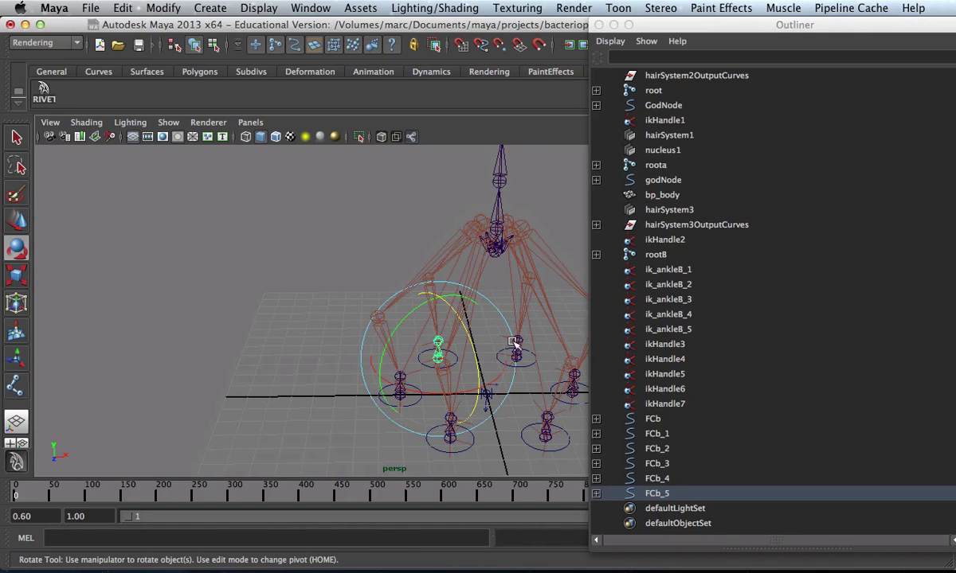
{"action": "scroll", "coordinate": [446, 378], "scroll_direction": "up", "scroll_amount": 5}
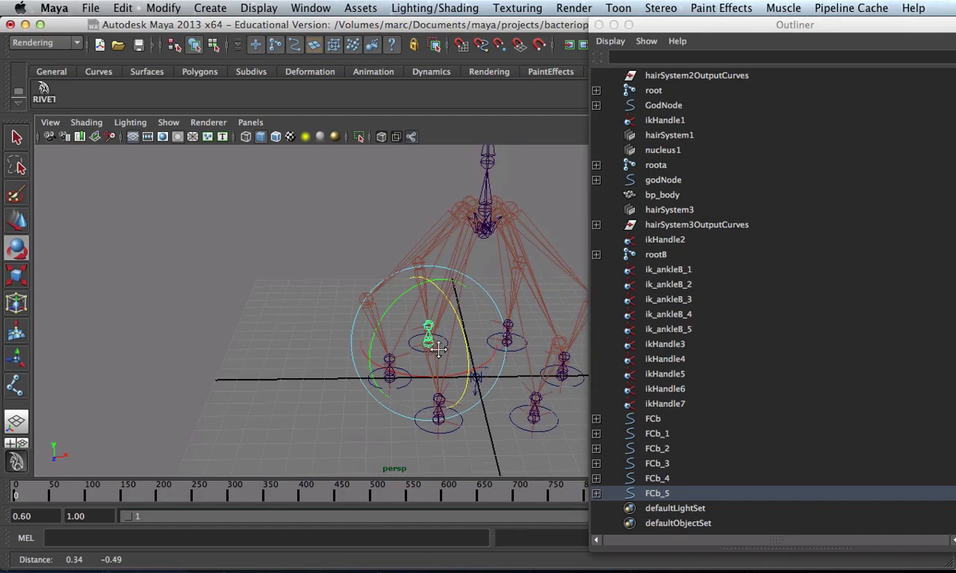
{"action": "scroll", "coordinate": [405, 324], "scroll_direction": "up", "scroll_amount": 5}
{"action": "middle_click_drag", "start_coordinate": [406, 324], "coordinate": [482, 427], "text": "alt"}
{"action": "left_click_drag", "start_coordinate": [476, 422], "coordinate": [458, 399], "text": "alt"}
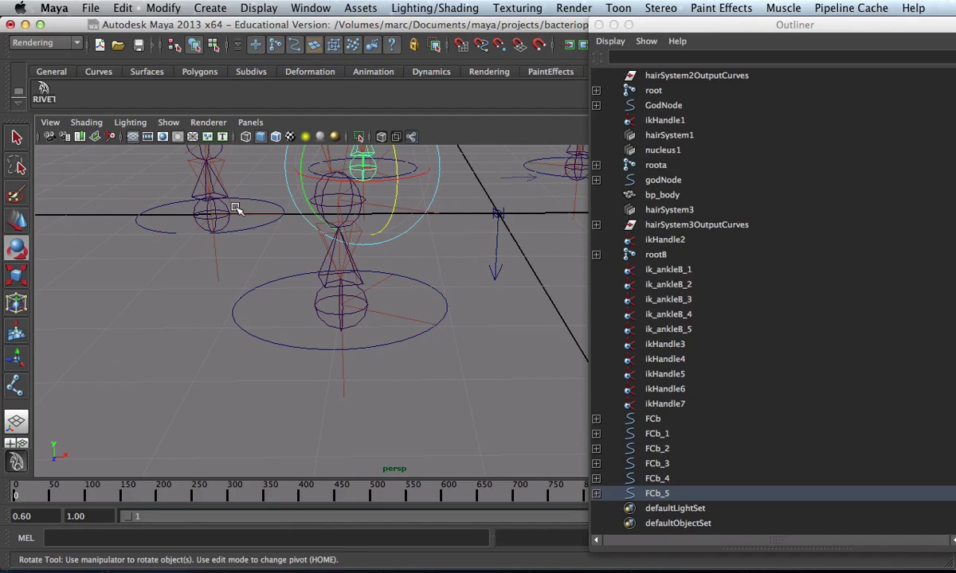
{"action": "left_click_drag", "start_coordinate": [327, 368], "coordinate": [337, 374], "text": "alt"}
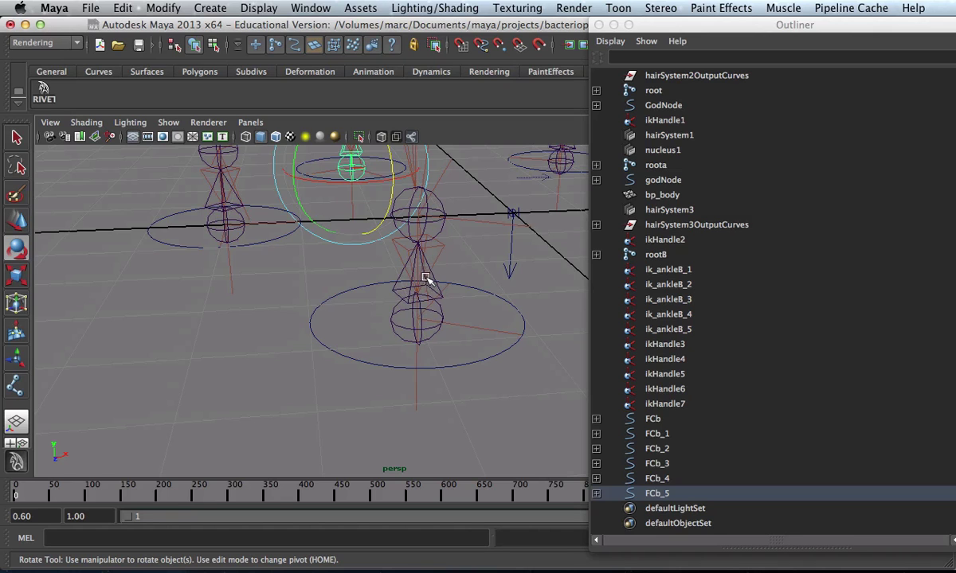
{"action": "right_click_drag", "start_coordinate": [487, 301], "coordinate": [288, 253], "text": "alt"}
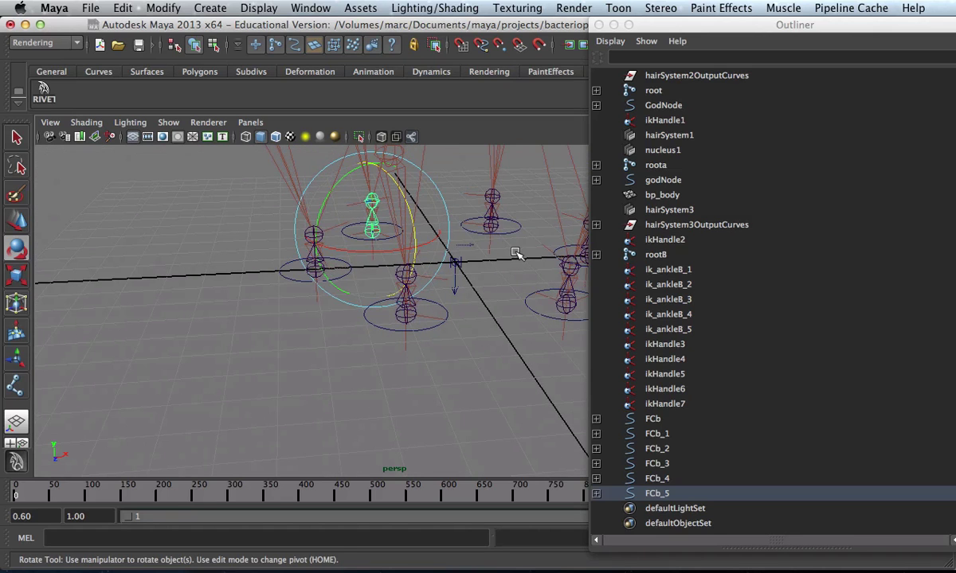
{"action": "left_click_drag", "start_coordinate": [516, 249], "coordinate": [404, 324], "text": "alt"}
{"action": "left_click_drag", "start_coordinate": [506, 375], "coordinate": [485, 336], "text": "alt"}
Test the FCb_3 foot control by moving it straight up, and undo the move
{"action": "left_click", "coordinate": [483, 336]}
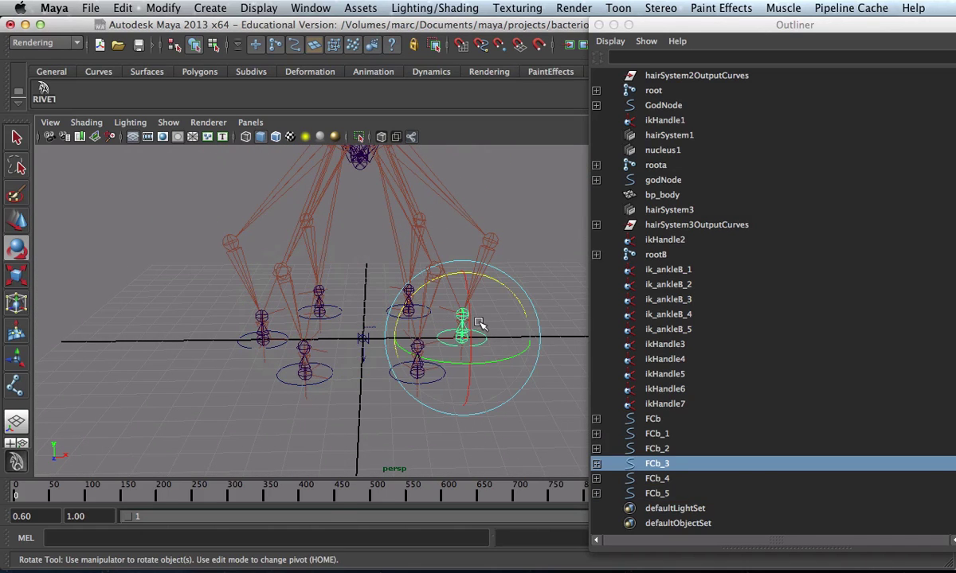
{"action": "key", "text": "w"}
{"action": "left_click_drag", "start_coordinate": [464, 286], "coordinate": [466, 216]}
{"action": "key", "text": "z"}
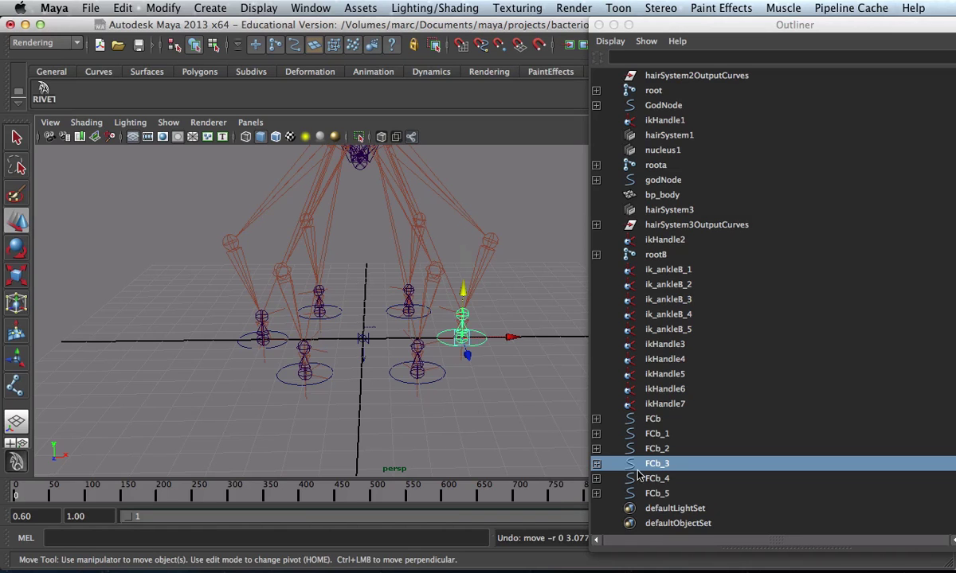
Select the five foot control curves FCb_1 through FCb_5 together in the Outliner
{"action": "left_click_drag", "start_coordinate": [458, 377], "coordinate": [426, 363], "text": "alt"}
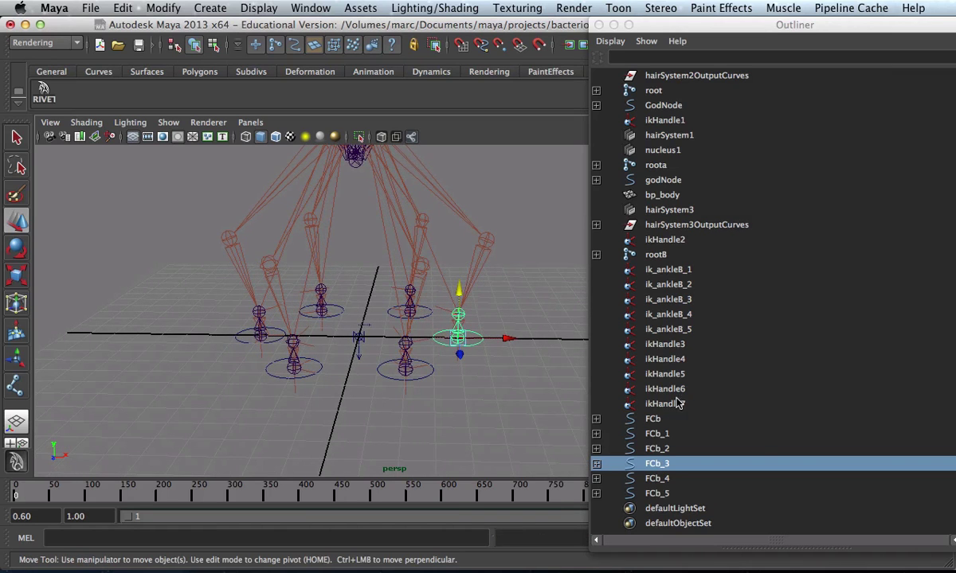
{"action": "mouse_move", "coordinate": [532, 389]}
{"action": "left_mouse_down", "text": "alt"}
{"action": "mouse_move", "coordinate": [491, 386]}
{"action": "mouse_move", "coordinate": [546, 400]}
{"action": "left_mouse_up", "text": "alt"}
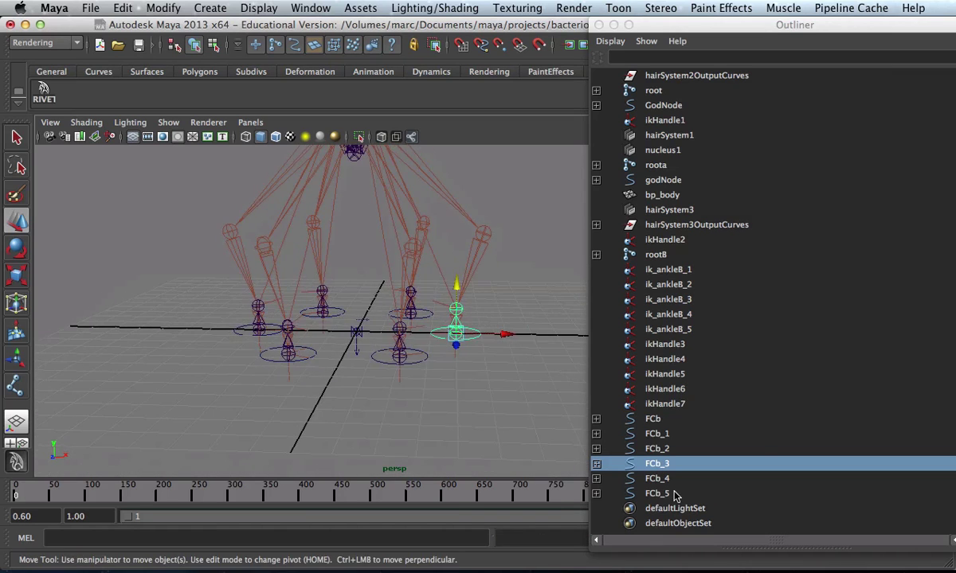
{"action": "left_click", "coordinate": [598, 434]}
{"action": "left_click", "coordinate": [623, 492], "text": "shift"}
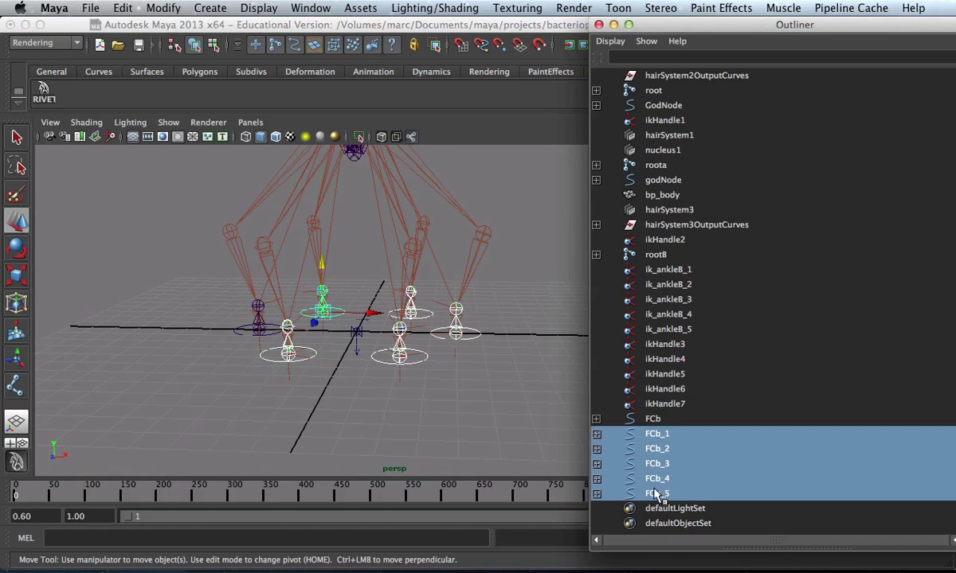
Expand the hierarchies of FCb_1 through FCb_5 to their toe joints, and RFb_toe1 down to its ankle joint
{"action": "left_click", "coordinate": [595, 435]}
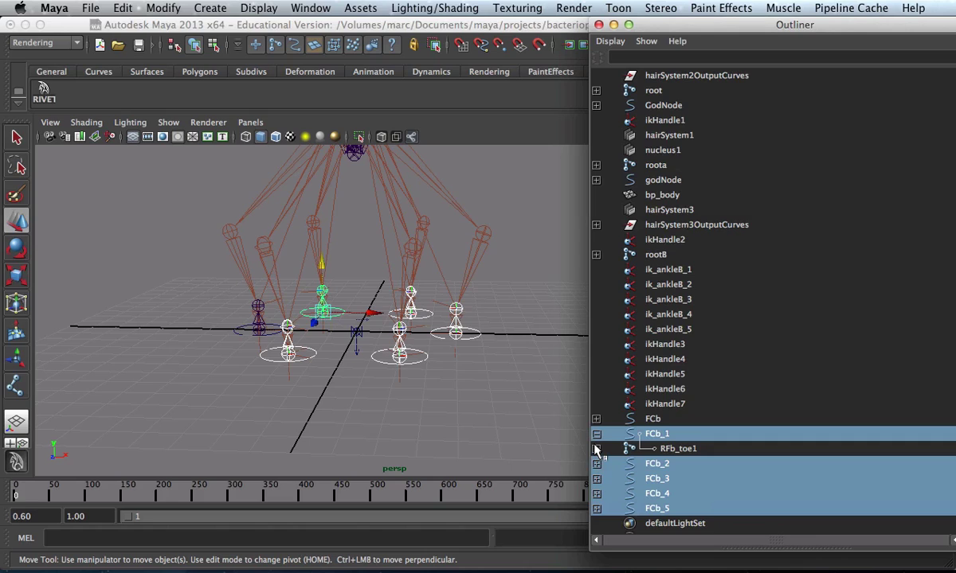
{"action": "left_click", "coordinate": [596, 448]}
{"action": "left_click", "coordinate": [595, 479]}
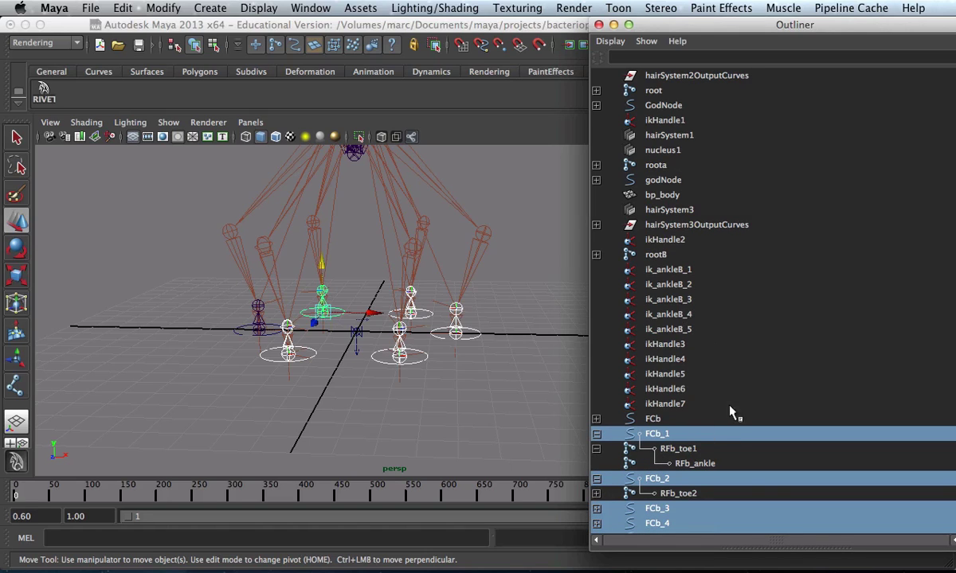
{"action": "left_click", "coordinate": [598, 509]}
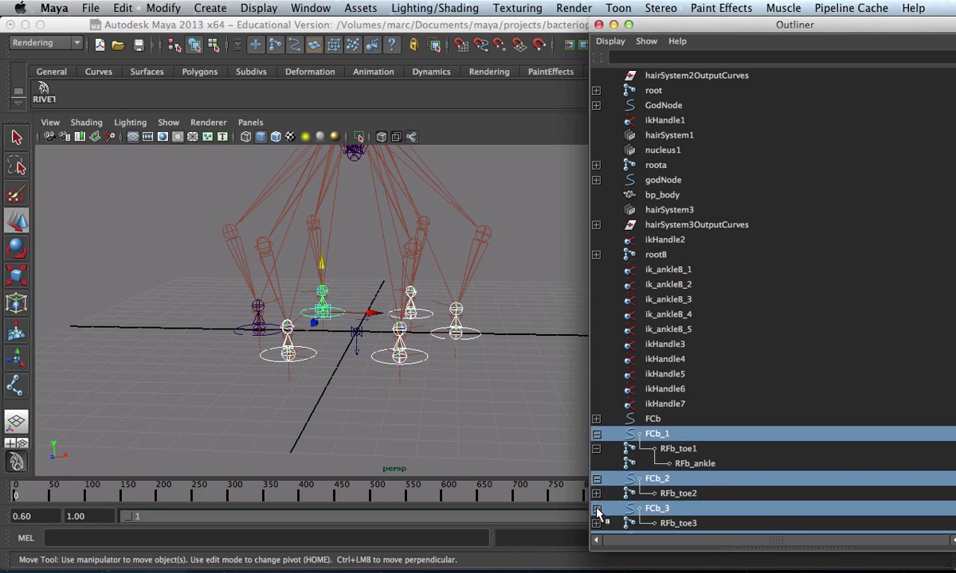
{"action": "scroll", "coordinate": [599, 517], "scroll_direction": "up", "scroll_amount": 2}
{"action": "scroll", "coordinate": [600, 489], "scroll_direction": "down", "scroll_amount": 4}
{"action": "left_click", "coordinate": [597, 479]}
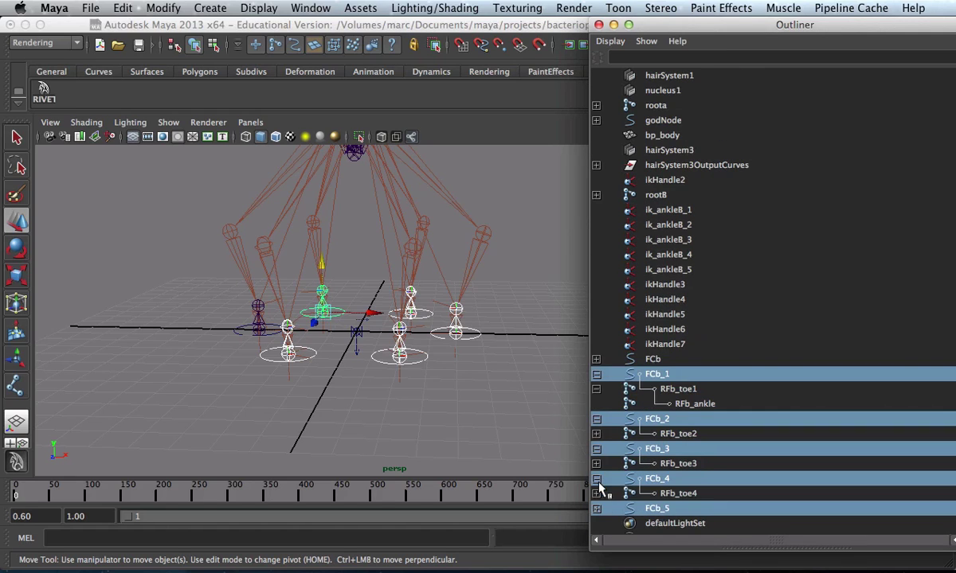
{"action": "left_click", "coordinate": [596, 509]}
Expand RFb_toe2 through RFb_toe5 to their ankle joints, and reposition the Outliner so more of the Channel Box is uncovered
{"action": "left_click", "coordinate": [597, 523]}
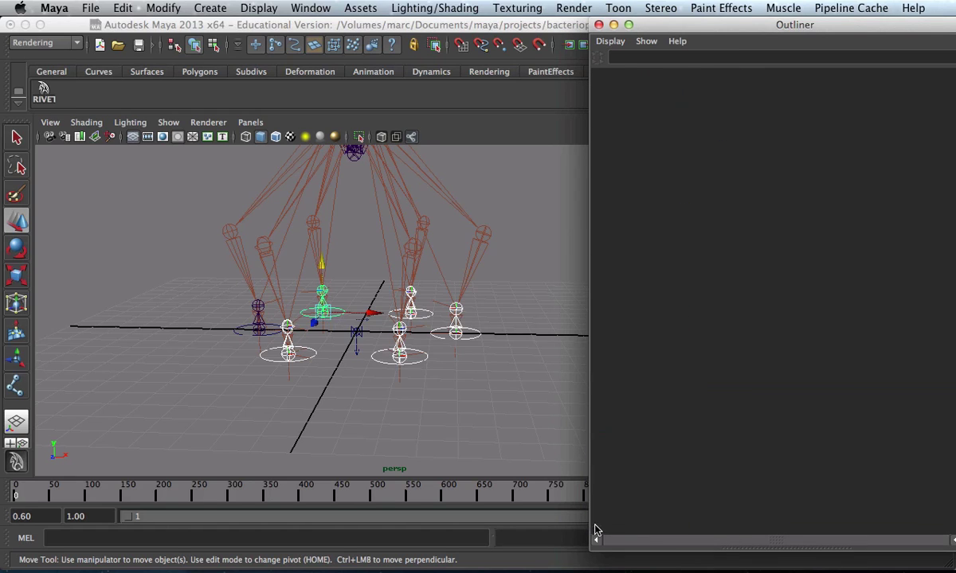
{"action": "left_click", "coordinate": [596, 493]}
{"action": "left_click", "coordinate": [596, 464]}
{"action": "left_click", "coordinate": [595, 434]}
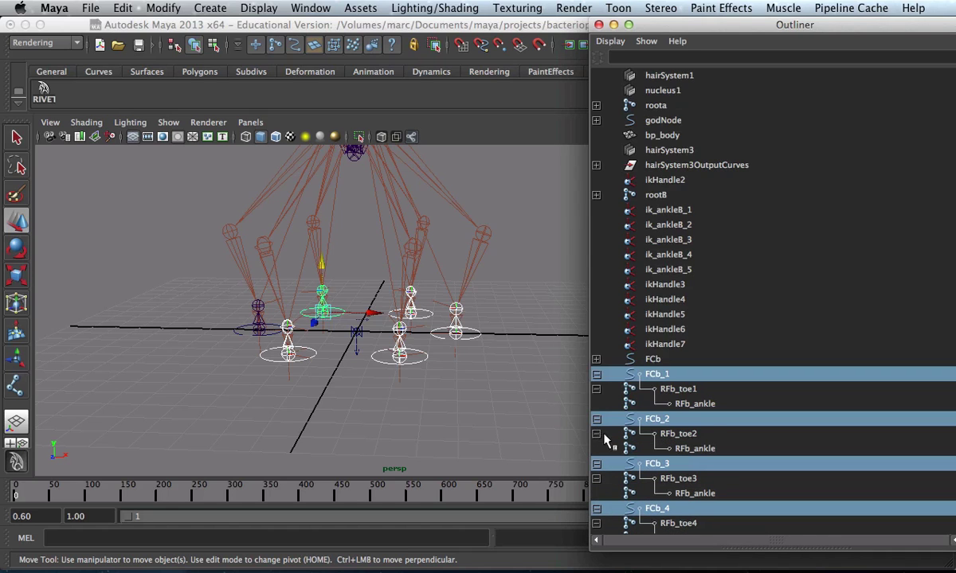
{"action": "left_click_drag", "start_coordinate": [697, 24], "coordinate": [522, 7]}
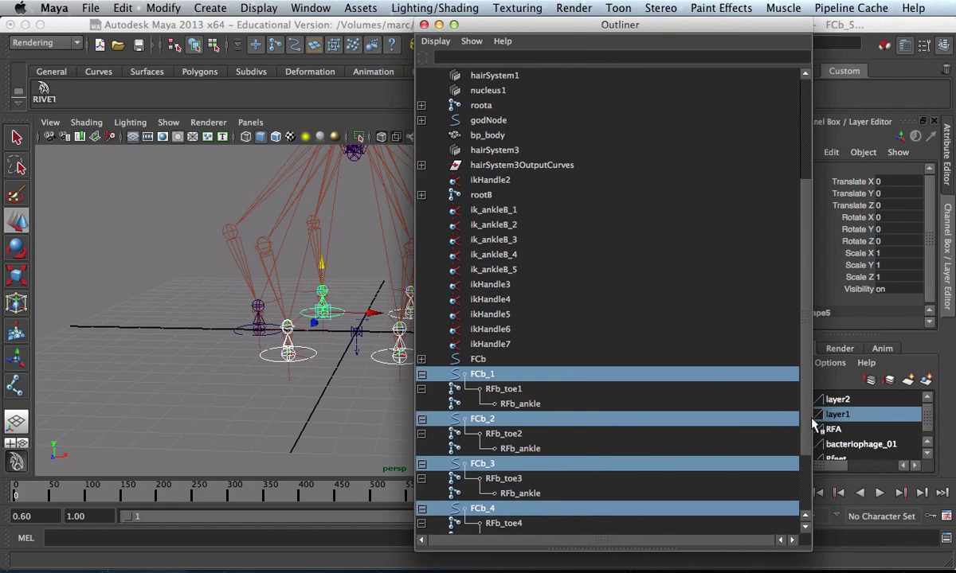
{"action": "left_click_drag", "start_coordinate": [802, 436], "coordinate": [803, 486]}
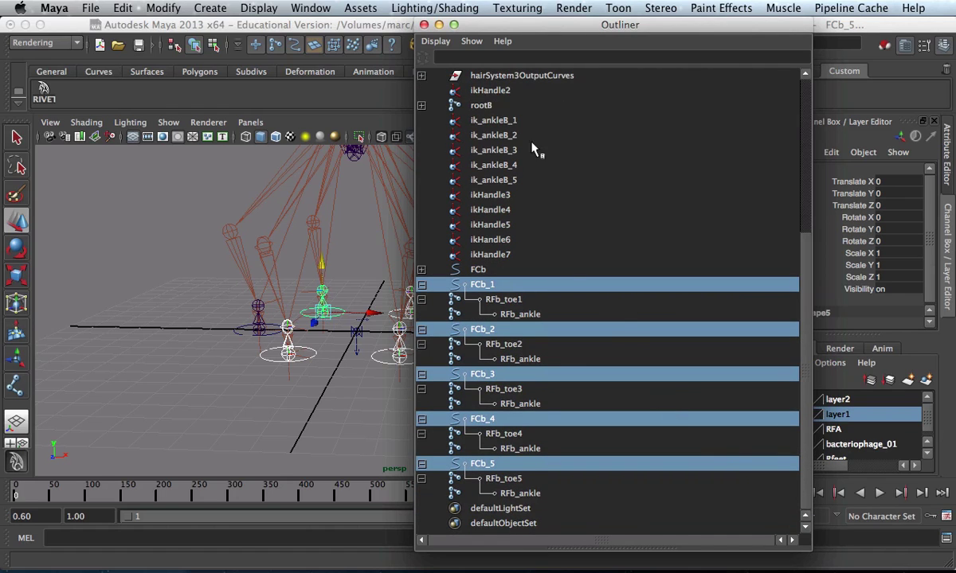
Parent ik_ankleB_1 under the RFb_ankle joint of RFb_toe1, and ik_ankleB_2 under the RFb_ankle joint of RFb_toe2
{"action": "left_click", "coordinate": [506, 121]}
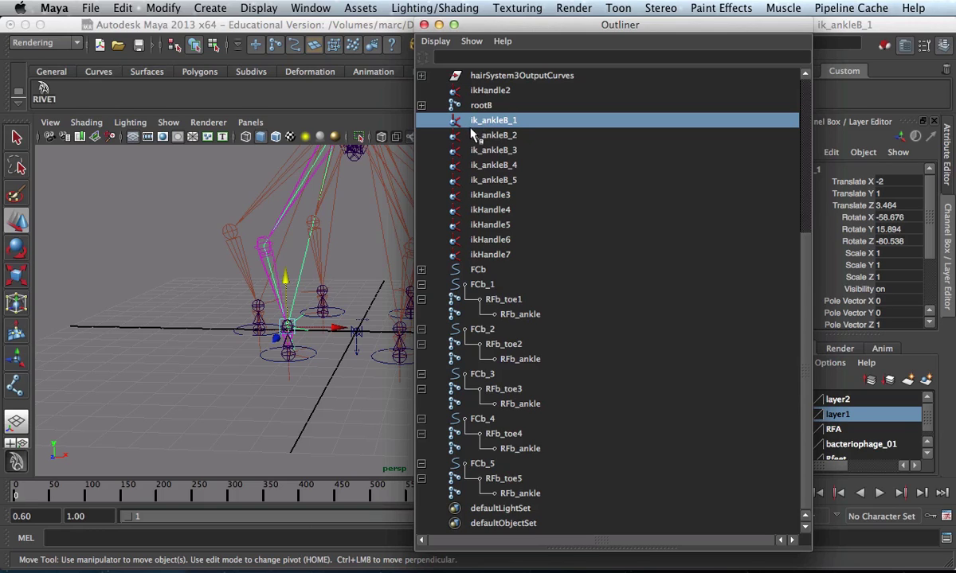
{"action": "middle_click_drag", "start_coordinate": [502, 127], "coordinate": [510, 316]}
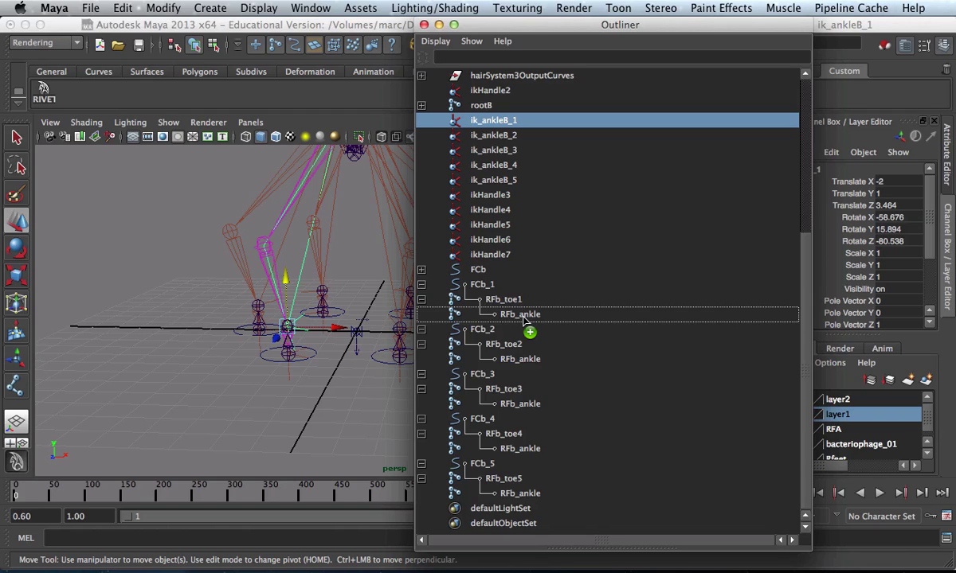
{"action": "middle_click_drag", "start_coordinate": [524, 318], "coordinate": [524, 317]}
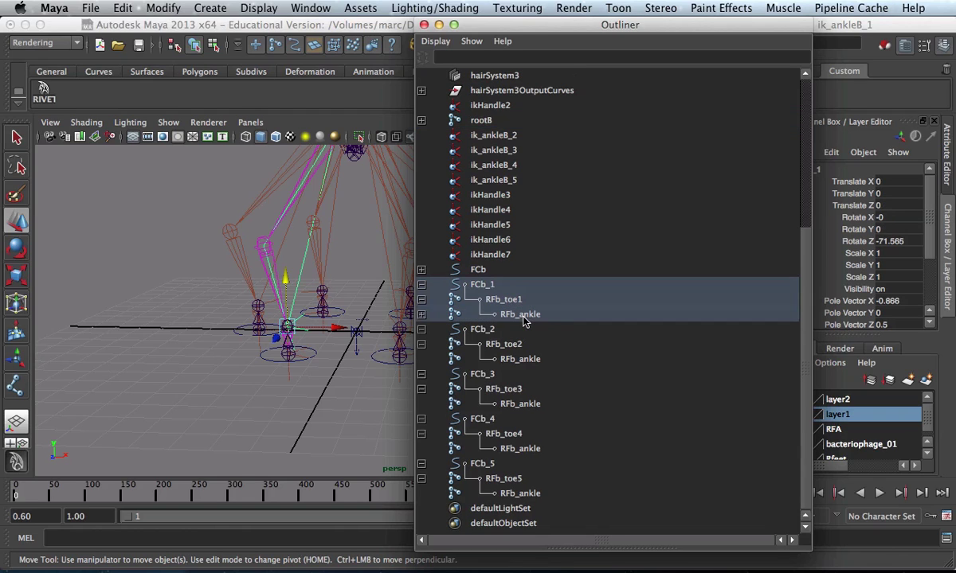
{"action": "left_click", "coordinate": [514, 137]}
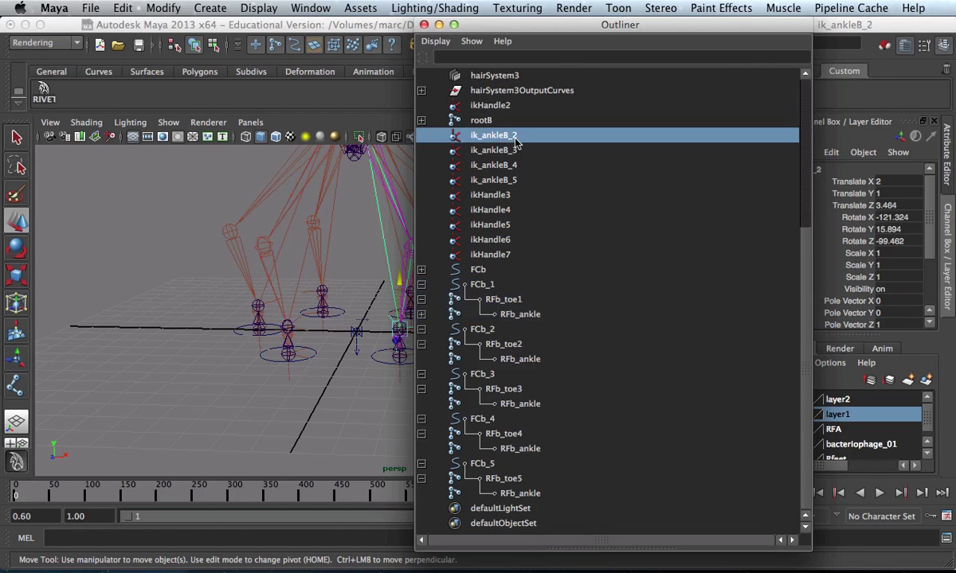
{"action": "scroll", "coordinate": [503, 139], "scroll_direction": "up", "scroll_amount": 3}
{"action": "scroll", "coordinate": [503, 139], "scroll_direction": "down", "scroll_amount": 3}
{"action": "middle_click_drag", "start_coordinate": [503, 138], "coordinate": [516, 365]}
Parent ik_ankleB_3, ik_ankleB_4 and ik_ankleB_5 under the RFb_ankle joints of RFb_toe3, RFb_toe4 and RFb_toe5 respectively
{"action": "left_click", "coordinate": [504, 151]}
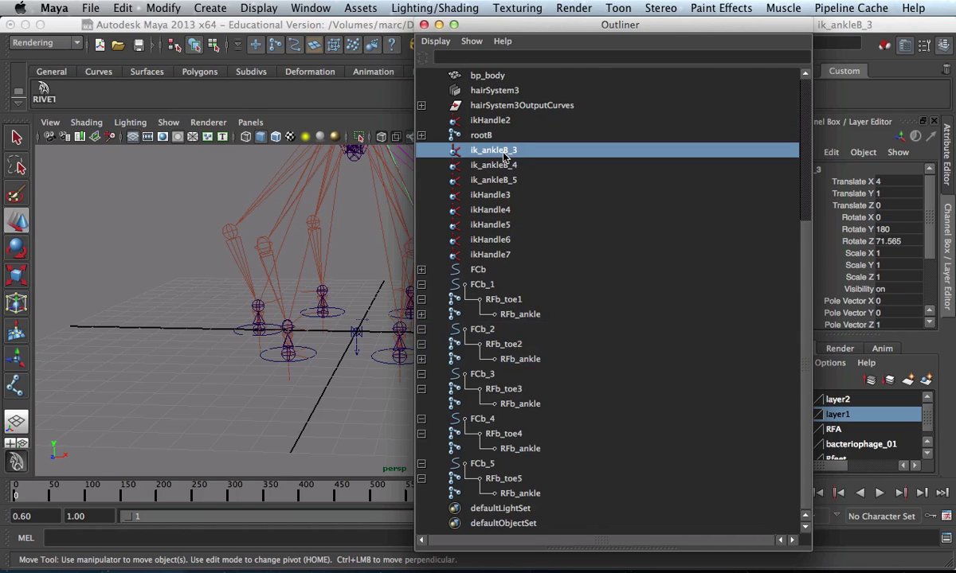
{"action": "middle_click_drag", "start_coordinate": [503, 154], "coordinate": [529, 408]}
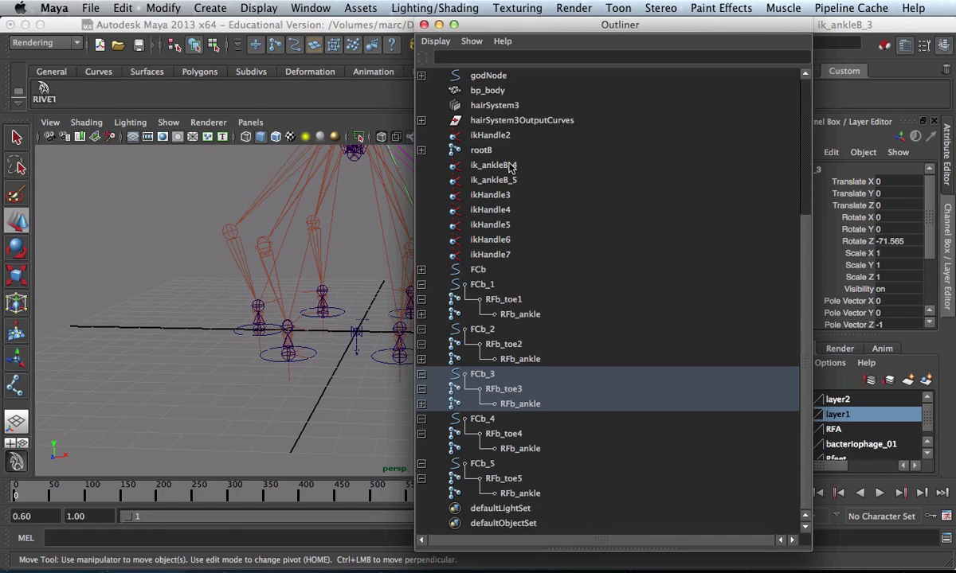
{"action": "middle_click_drag", "start_coordinate": [510, 166], "coordinate": [525, 456]}
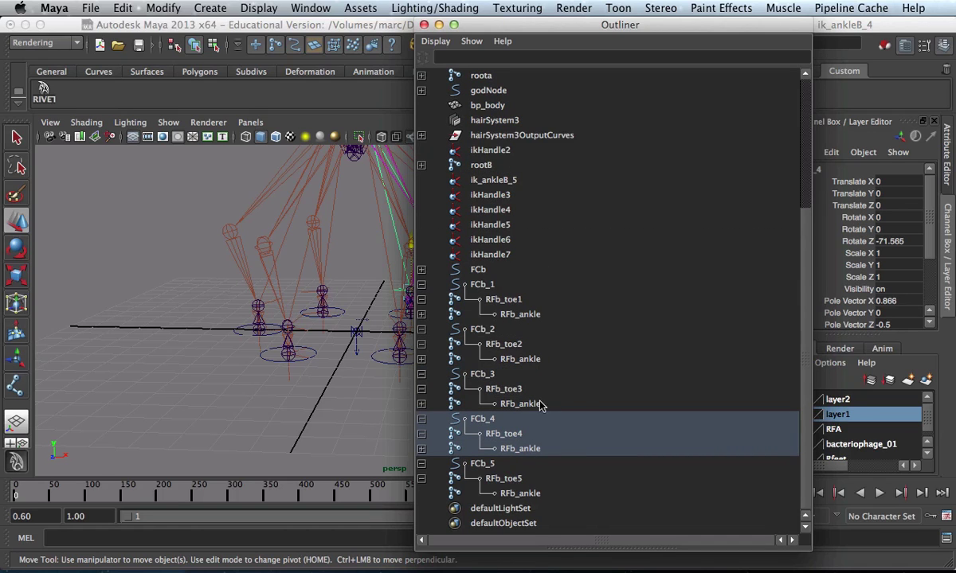
{"action": "middle_click_drag", "start_coordinate": [507, 181], "coordinate": [529, 495]}
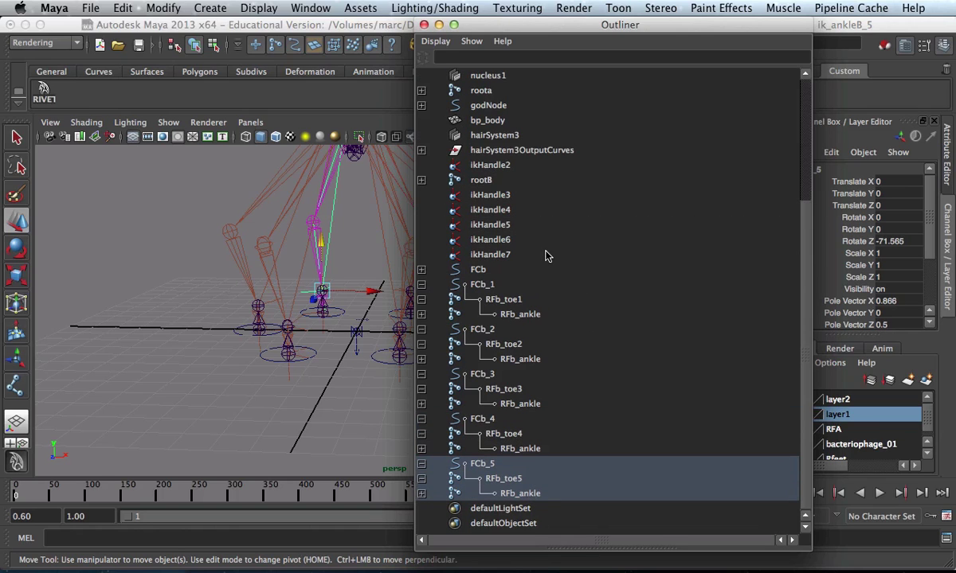
Rename ikHandle3, the toe IK handle at FCb_1, as iktoeB1 and parent it under RFb_toe1
{"action": "left_click", "coordinate": [452, 193]}
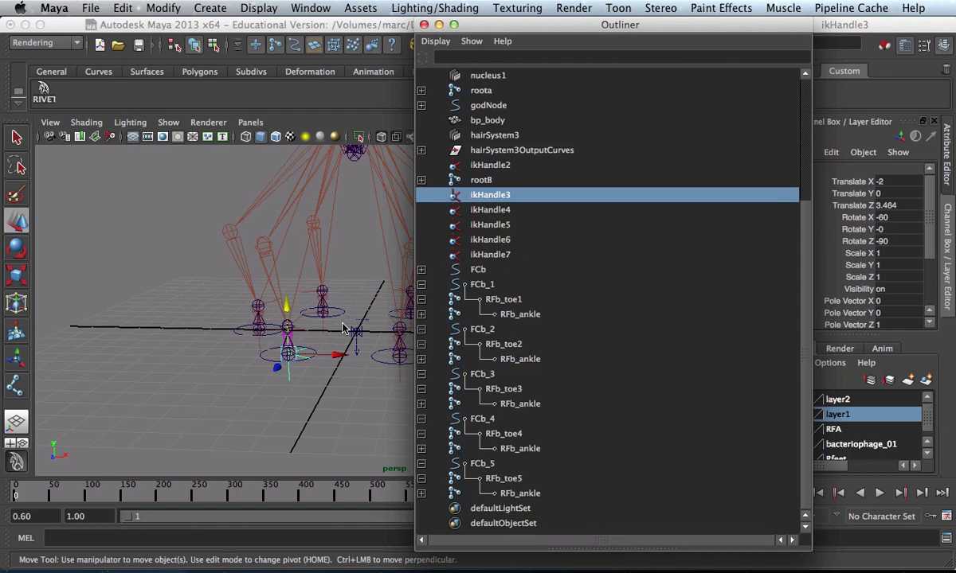
{"action": "left_click", "coordinate": [301, 358]}
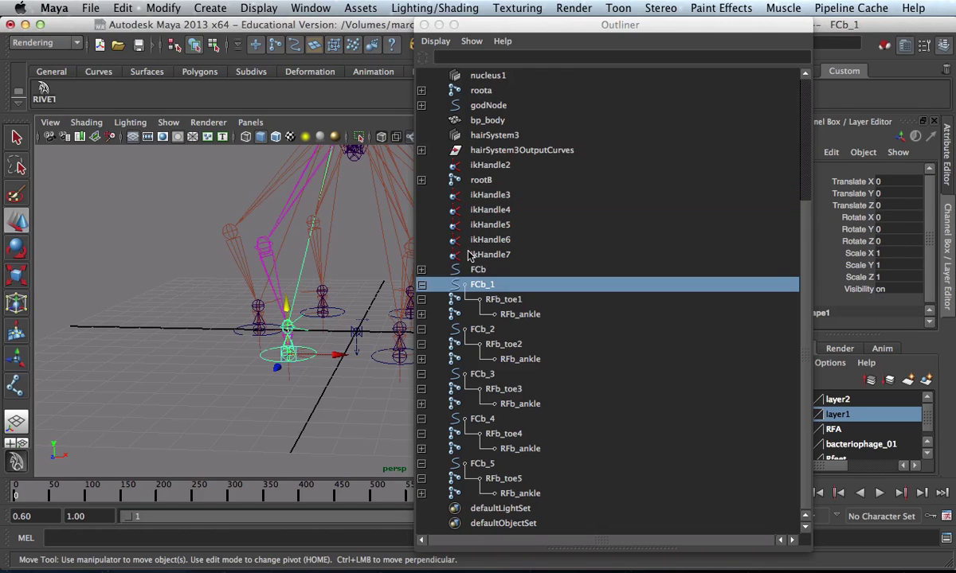
{"action": "double_click", "coordinate": [486, 195]}
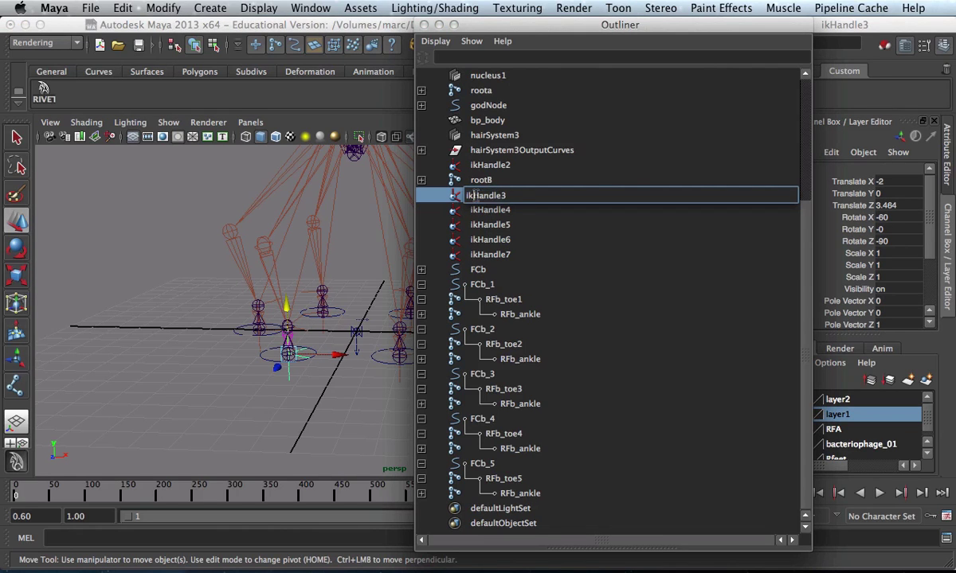
{"action": "left_click_drag", "start_coordinate": [476, 195], "coordinate": [520, 199]}
{"action": "type", "text": "toeB1"}
{"action": "key", "text": "Return"}
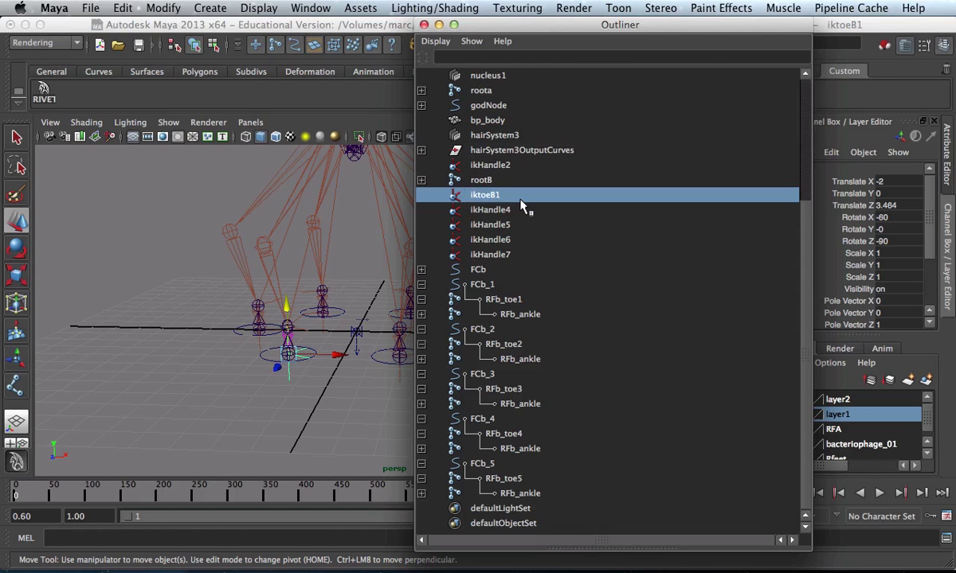
{"action": "middle_click_drag", "start_coordinate": [490, 197], "coordinate": [505, 300]}
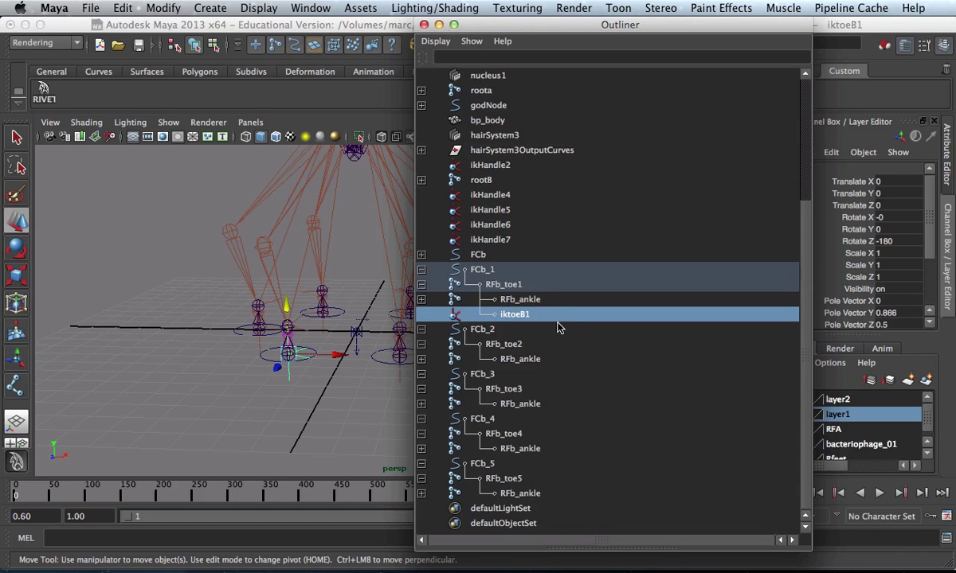
Rename ikHandle4, the toe IK handle at FCb_2, as iktoeB2 and parent it under RFb_toe2
{"action": "left_click", "coordinate": [462, 194]}
{"action": "left_click_drag", "start_coordinate": [363, 318], "coordinate": [323, 349], "text": "alt"}
{"action": "left_click", "coordinate": [324, 347]}
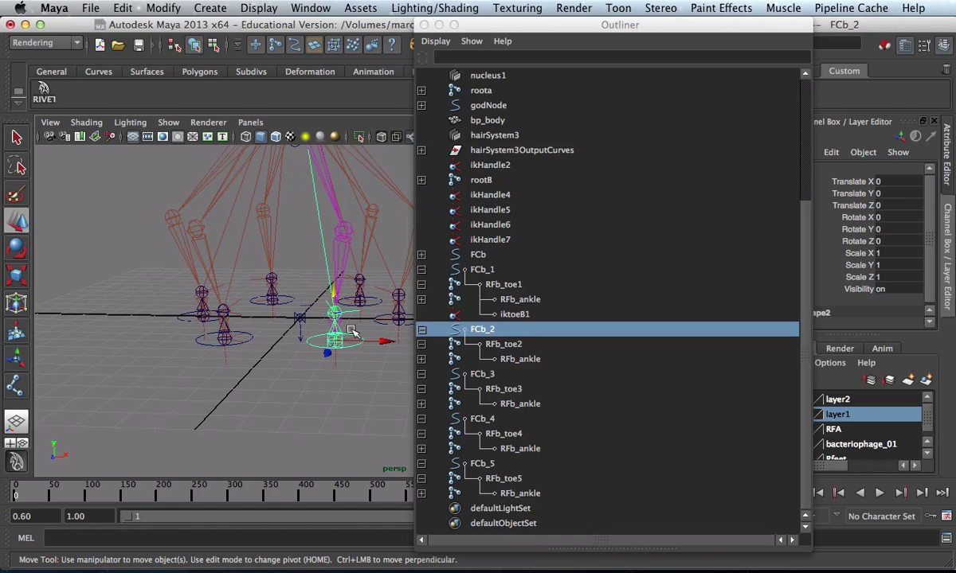
{"action": "left_click", "coordinate": [486, 200]}
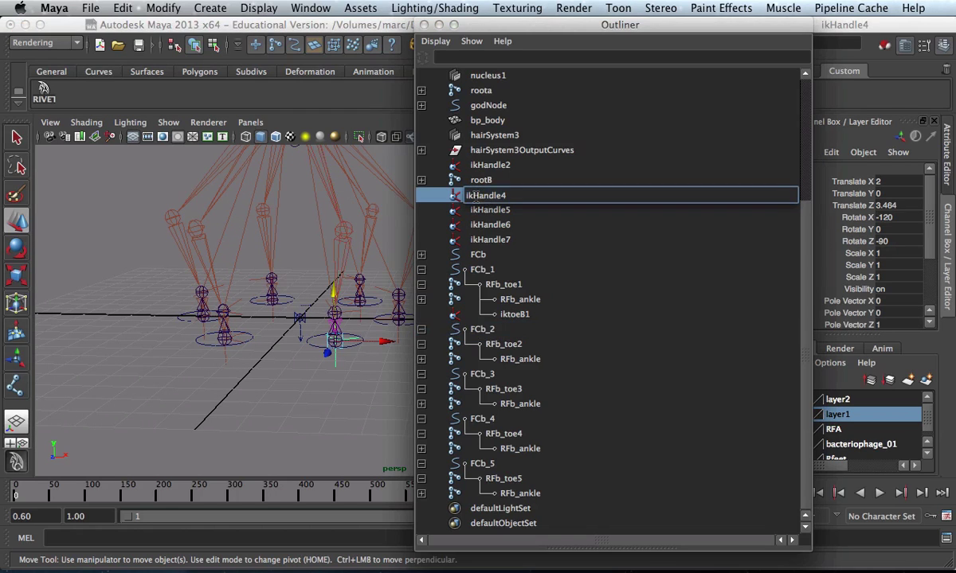
{"action": "left_click_drag", "start_coordinate": [444, 196], "coordinate": [499, 199]}
{"action": "type", "text": "toeB"}
{"action": "key", "text": "Delete"}
{"action": "type", "text": "2"}
{"action": "key", "text": "Return"}
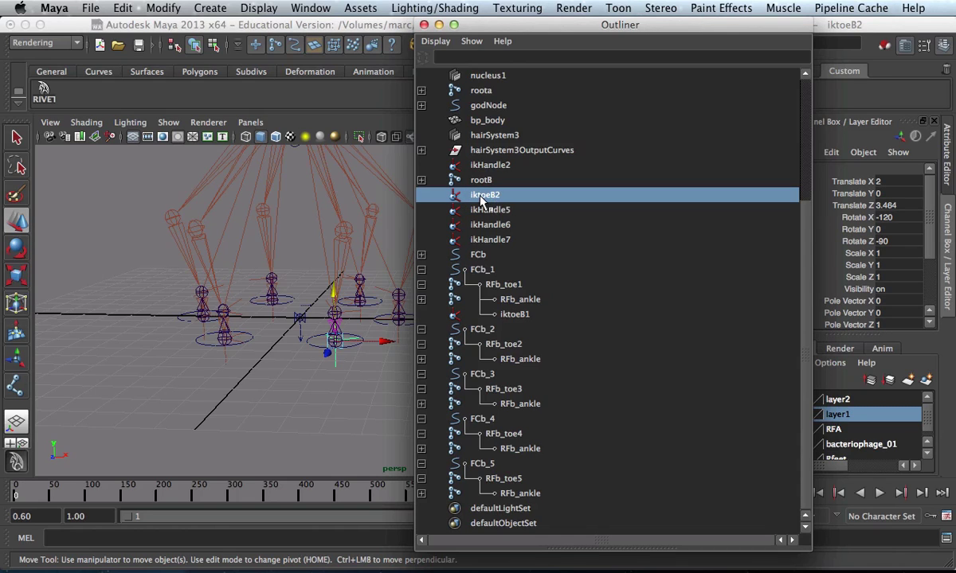
{"action": "middle_click_drag", "start_coordinate": [481, 200], "coordinate": [505, 345]}
Rename ikHandle5, the toe IK handle at FCb_3, as iktoeB3 and parent it under RFb_toe3
{"action": "left_click_drag", "start_coordinate": [378, 354], "coordinate": [316, 404], "text": "alt"}
{"action": "left_click", "coordinate": [363, 347]}
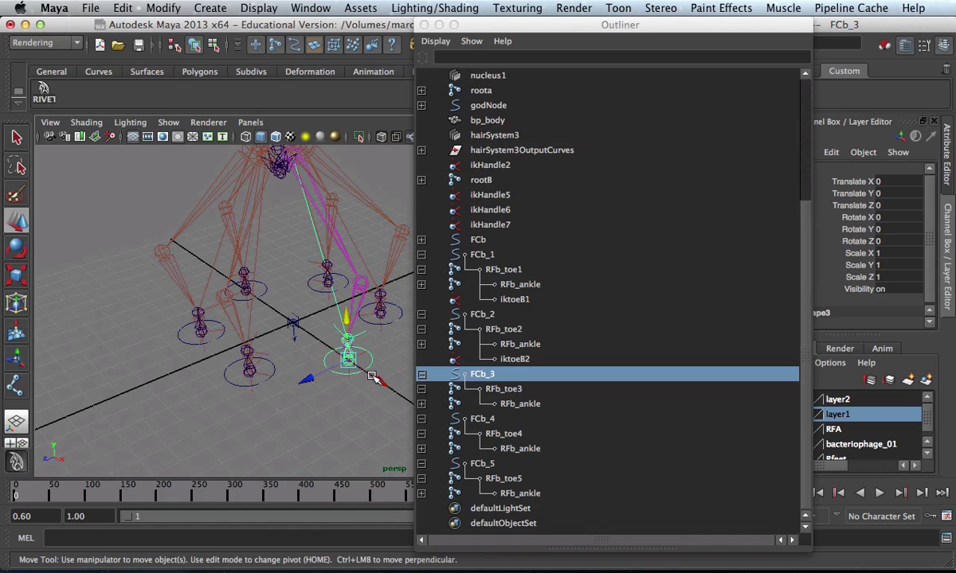
{"action": "left_click_drag", "start_coordinate": [319, 344], "coordinate": [309, 360], "text": "alt"}
{"action": "left_click", "coordinate": [490, 196]}
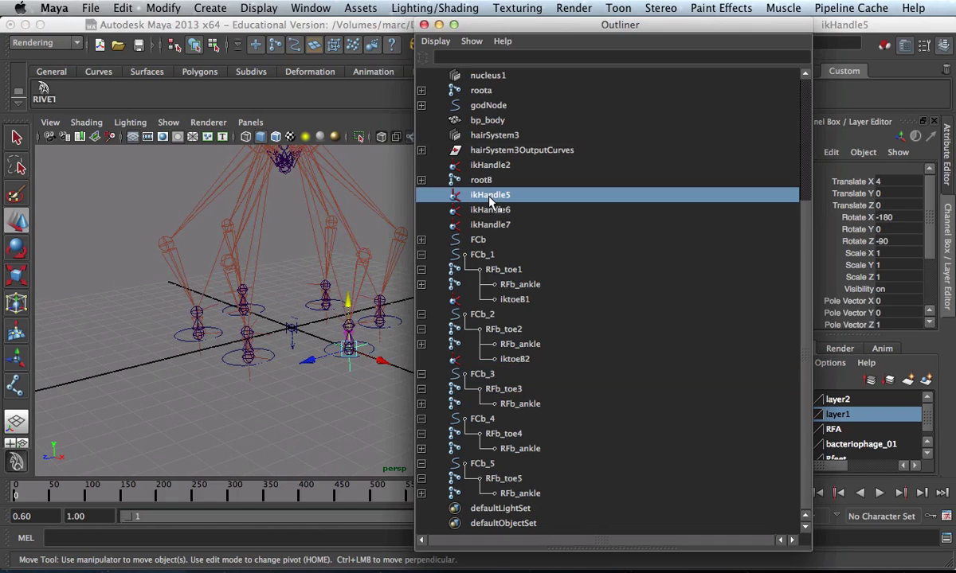
{"action": "double_click", "coordinate": [490, 196]}
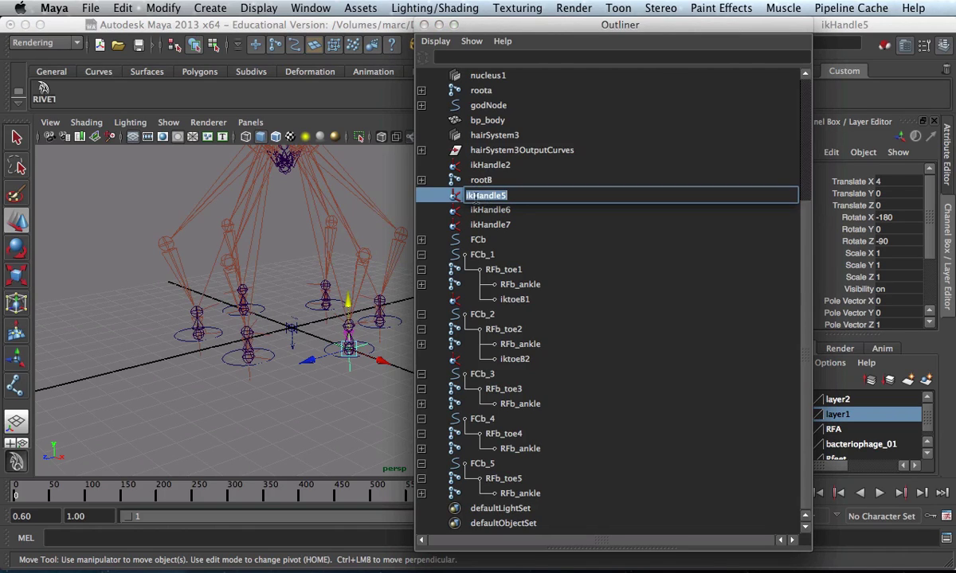
{"action": "left_click_drag", "start_coordinate": [473, 195], "coordinate": [497, 196]}
{"action": "type", "text": "toeB3"}
{"action": "key", "text": "Return"}
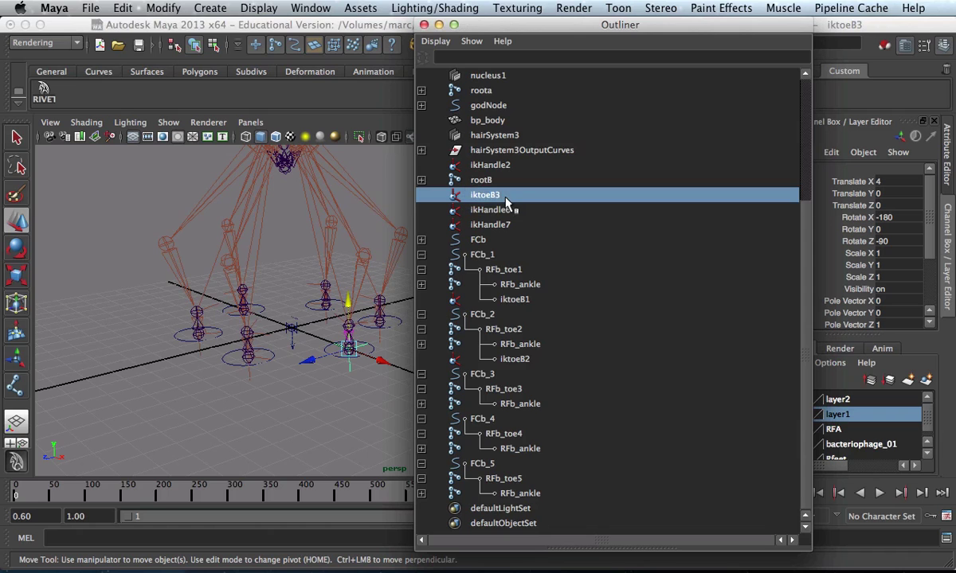
{"action": "middle_click_drag", "start_coordinate": [459, 192], "coordinate": [492, 387]}
Rename ikHandle6, the toe IK handle at FCb_4, as iktoeB4 and parent it under RFb_toe4
{"action": "left_click_drag", "start_coordinate": [378, 353], "coordinate": [263, 336], "text": "alt"}
{"action": "left_click", "coordinate": [288, 338]}
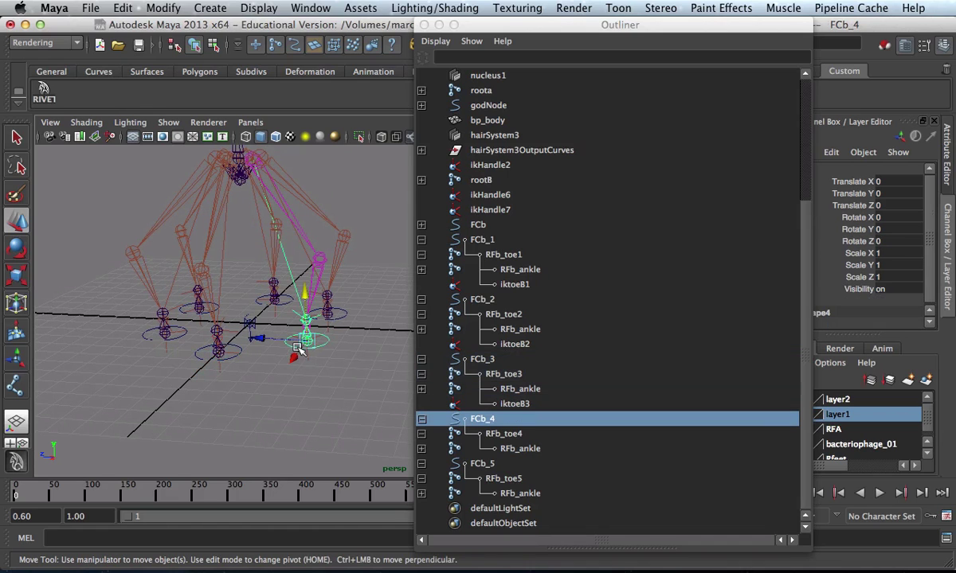
{"action": "left_click", "coordinate": [503, 196]}
{"action": "double_click", "coordinate": [504, 196]}
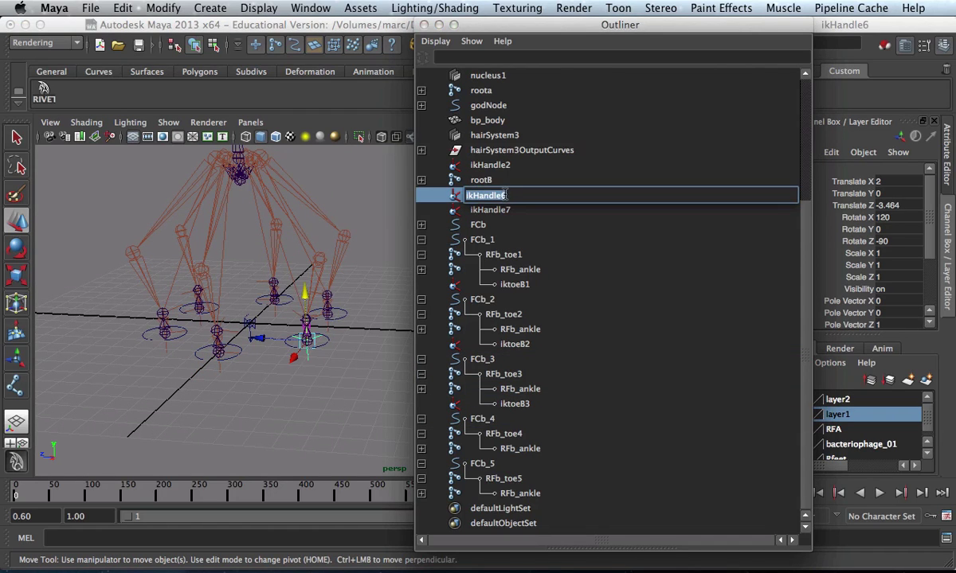
{"action": "left_click_drag", "start_coordinate": [473, 195], "coordinate": [506, 196]}
{"action": "type", "text": "toeB4"}
{"action": "key", "text": "Return"}
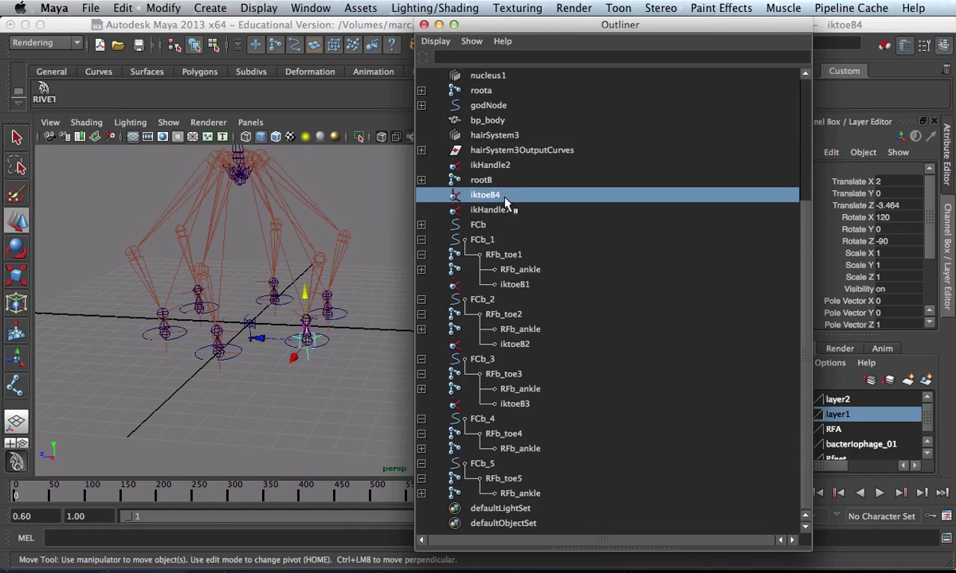
{"action": "middle_click_drag", "start_coordinate": [488, 198], "coordinate": [518, 436]}
Rename ikHandle7, the toe IK handle at FCb_5, as iktoeB5
{"action": "left_click_drag", "start_coordinate": [367, 346], "coordinate": [247, 372], "text": "alt"}
{"action": "left_click", "coordinate": [286, 342]}
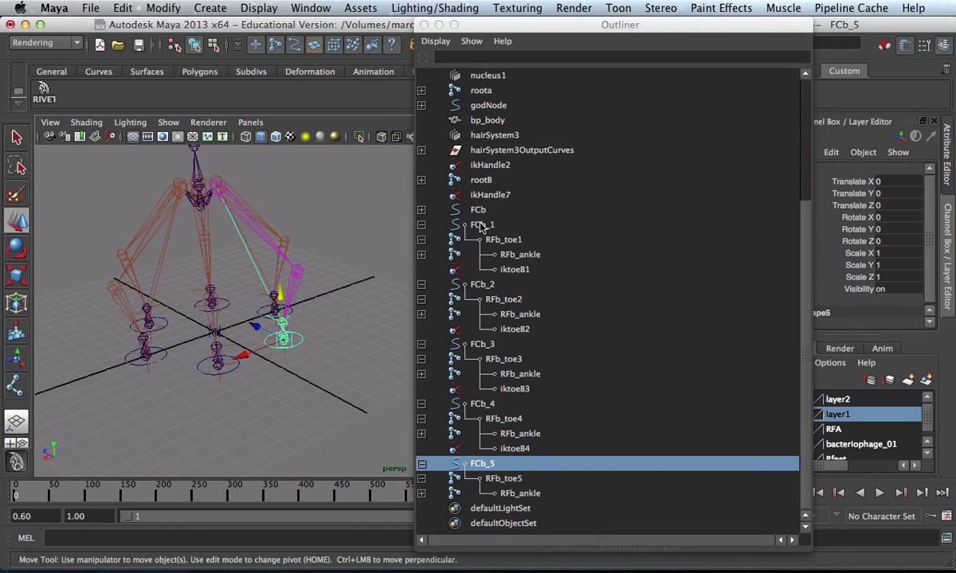
{"action": "double_click", "coordinate": [485, 194]}
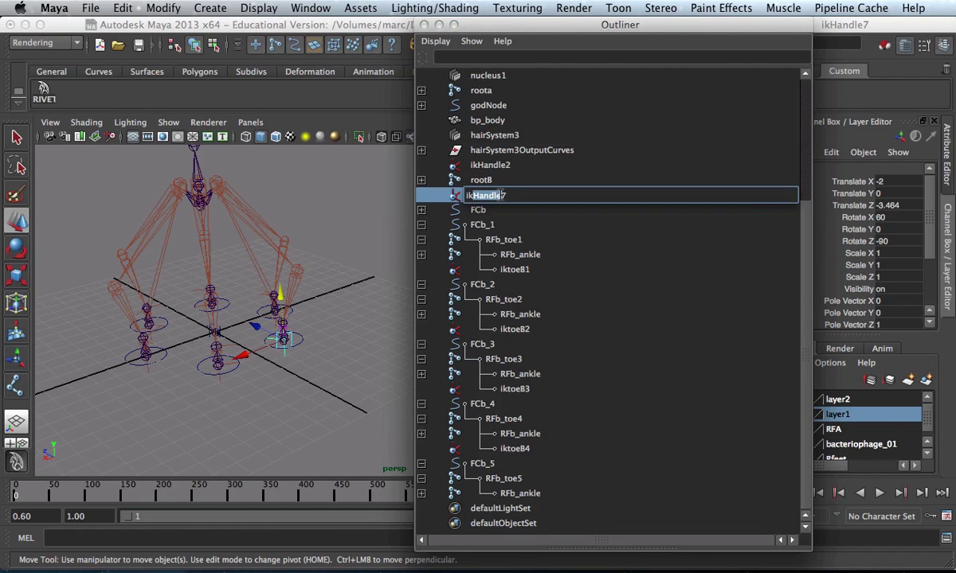
{"action": "left_click_drag", "start_coordinate": [472, 195], "coordinate": [508, 195]}
{"action": "type", "text": "toeB5"}
{"action": "key", "text": "Return"}
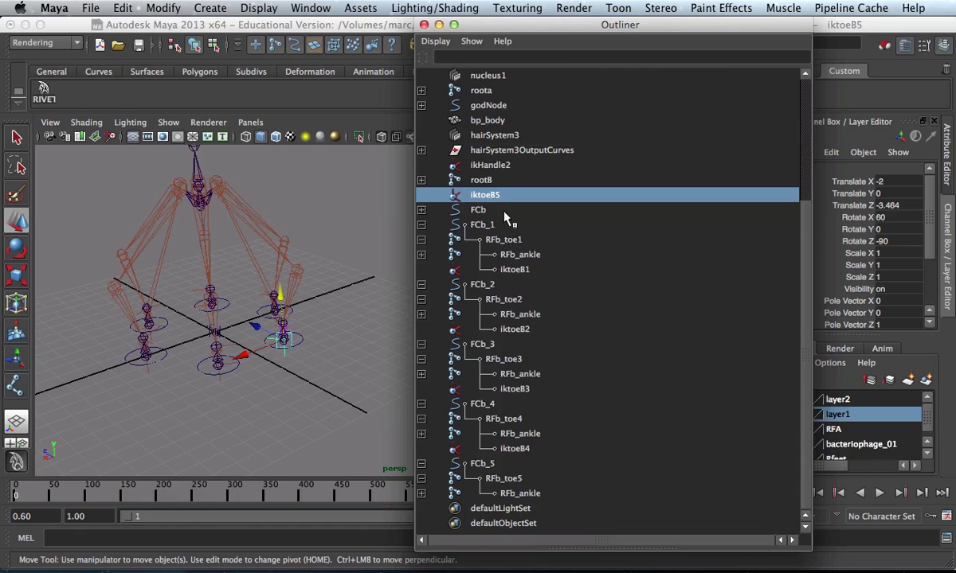
{"action": "middle_click_drag", "start_coordinate": [489, 203], "coordinate": [488, 478]}
{"action": "left_click_drag", "start_coordinate": [280, 351], "coordinate": [286, 215], "text": "alt"}
{"action": "left_click", "coordinate": [277, 348]}
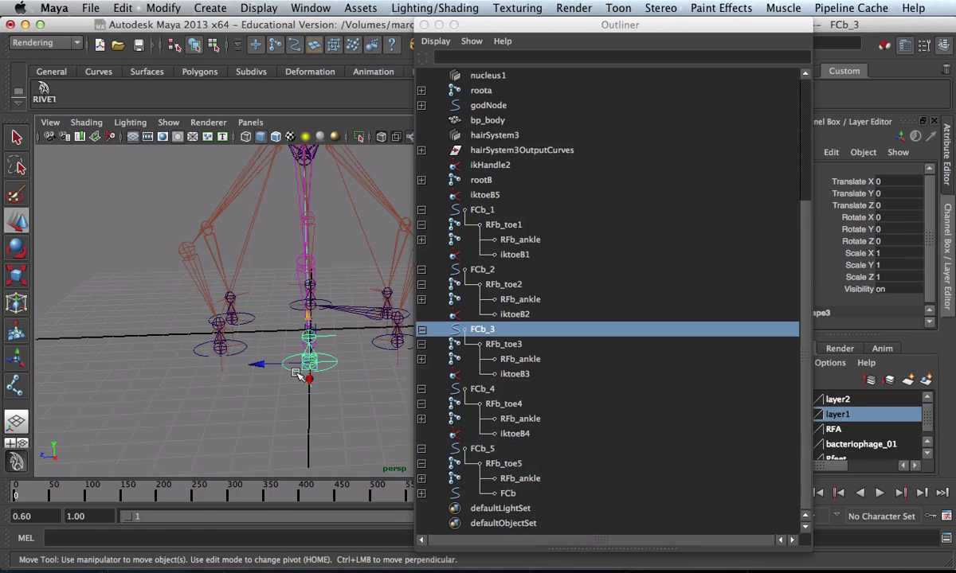
{"action": "left_click_drag", "start_coordinate": [239, 374], "coordinate": [167, 311], "text": "alt"}
{"action": "key", "text": "z"}
{"action": "key", "text": "z"}
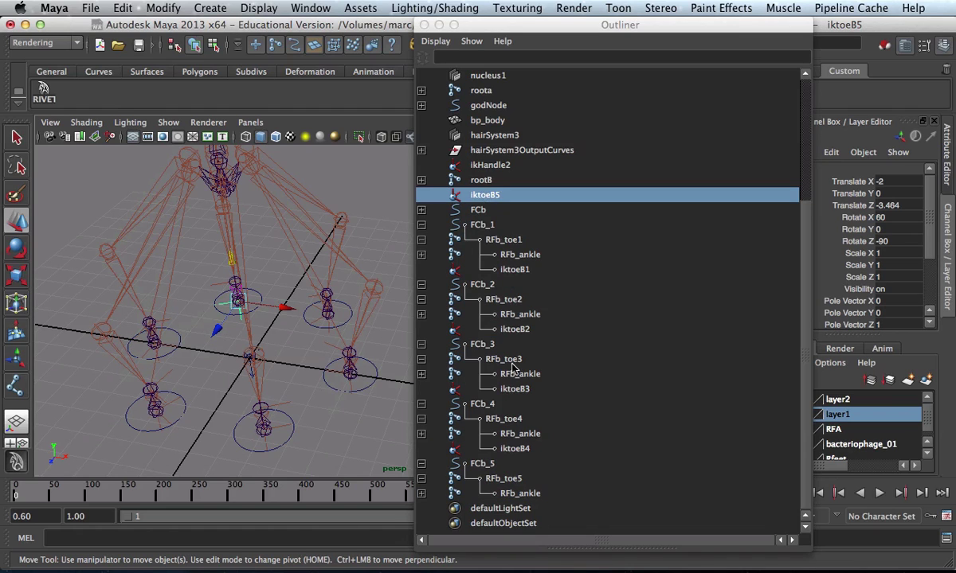
Parent the iktoeB5 handle under the RFb_toe5 joint in the FCb_5 hierarchy
{"action": "left_click", "coordinate": [506, 480]}
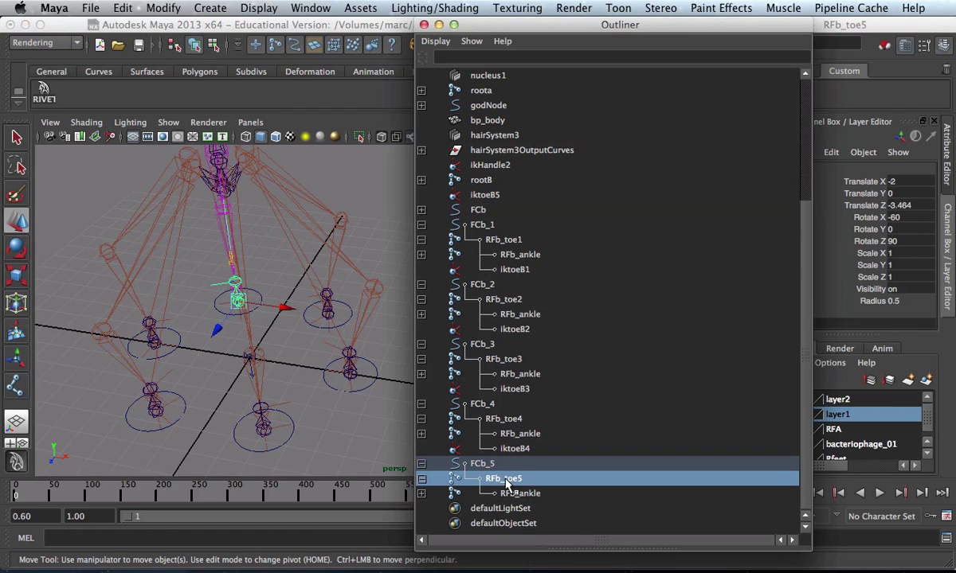
{"action": "mouse_move", "coordinate": [490, 203]}
{"action": "middle_mouse_down"}
{"action": "mouse_move", "coordinate": [488, 378]}
{"action": "mouse_move", "coordinate": [503, 483]}
{"action": "middle_mouse_up"}
{"action": "key", "text": "f"}
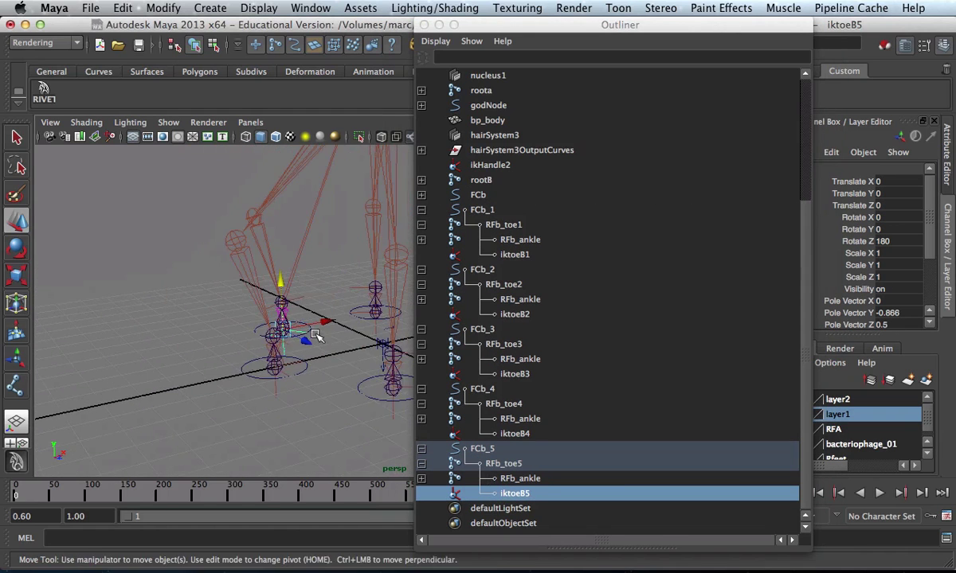
Test the FCb_5 foot control by moving it straight up about 1.5 units, and undo the move
{"action": "left_click", "coordinate": [319, 341]}
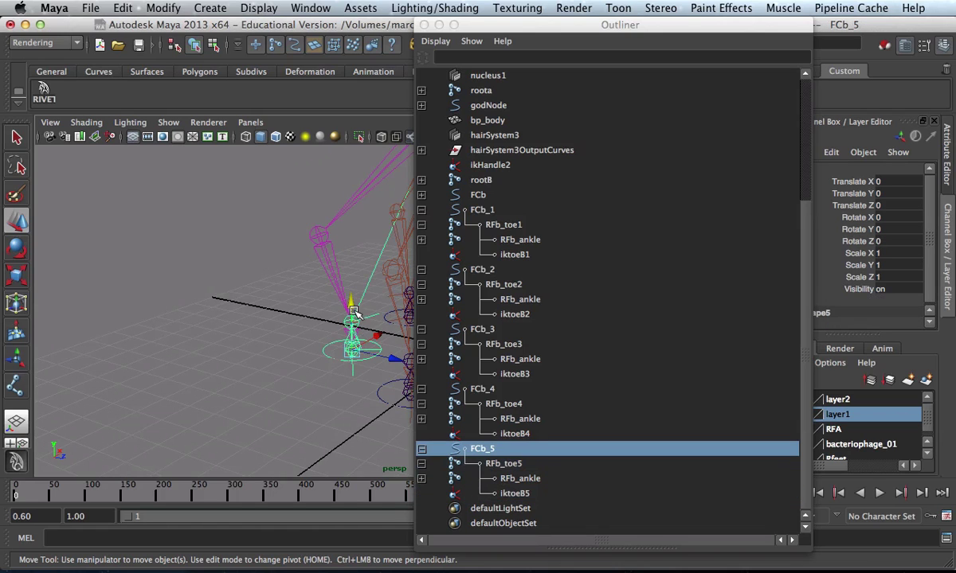
{"action": "left_click_drag", "start_coordinate": [355, 313], "coordinate": [341, 231]}
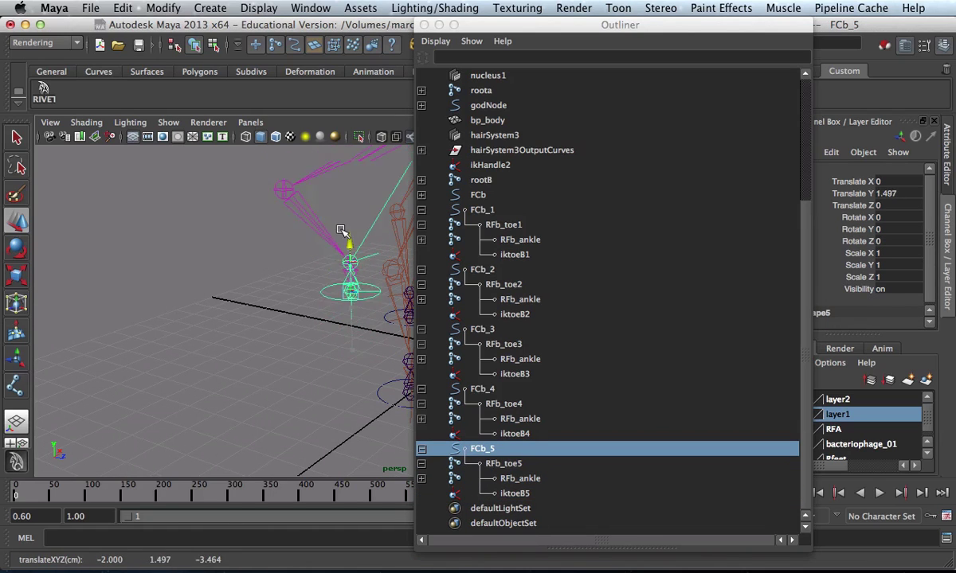
{"action": "key", "text": "z"}
{"action": "key", "text": "z"}
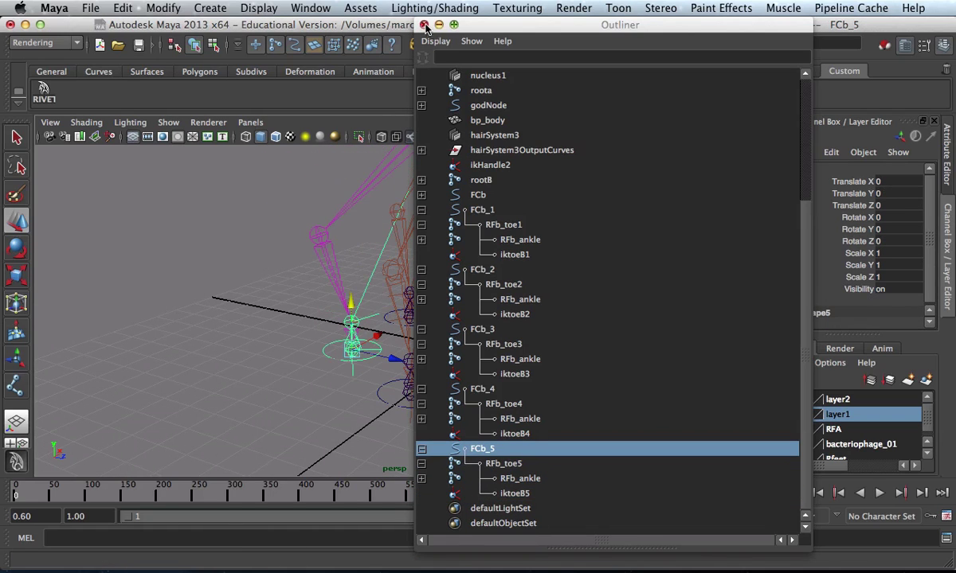
Close the Outliner and view the leg rig from the back
{"action": "left_click", "coordinate": [425, 25]}
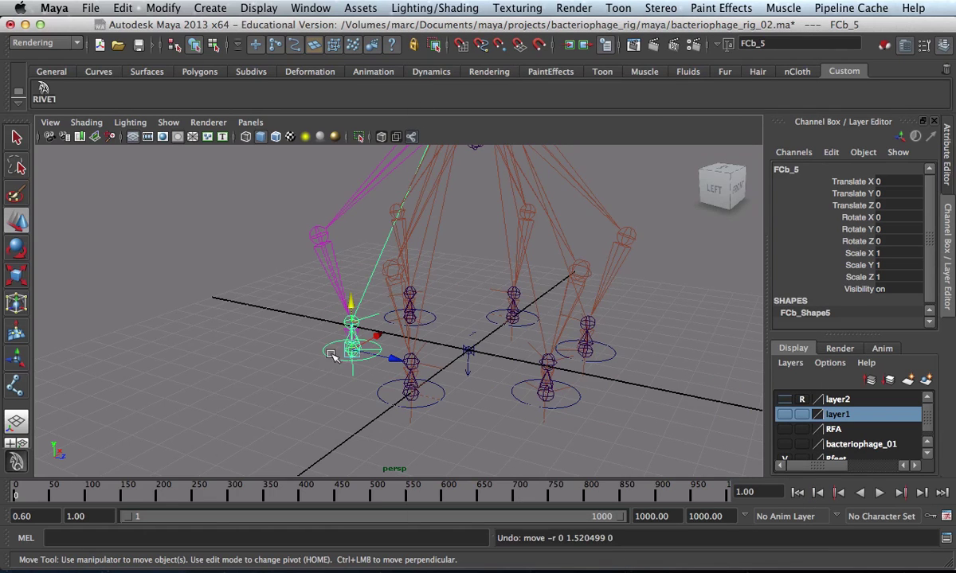
{"action": "left_click_drag", "start_coordinate": [373, 335], "coordinate": [612, 344], "text": "alt"}
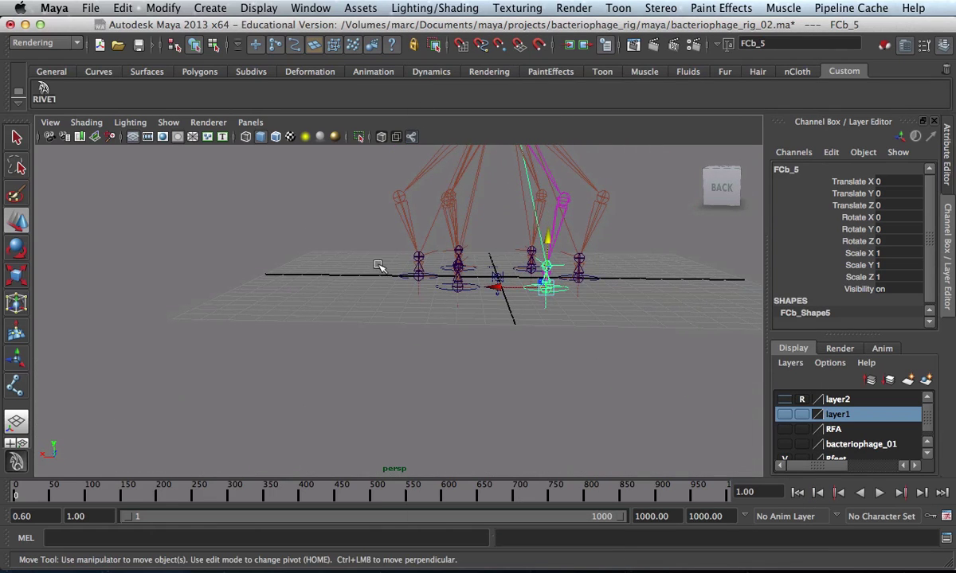
Test the FCb_3 foot control by moving it straight up about 0.41 units, and undo the move
{"action": "right_click_drag", "start_coordinate": [352, 284], "coordinate": [349, 467], "text": "alt"}
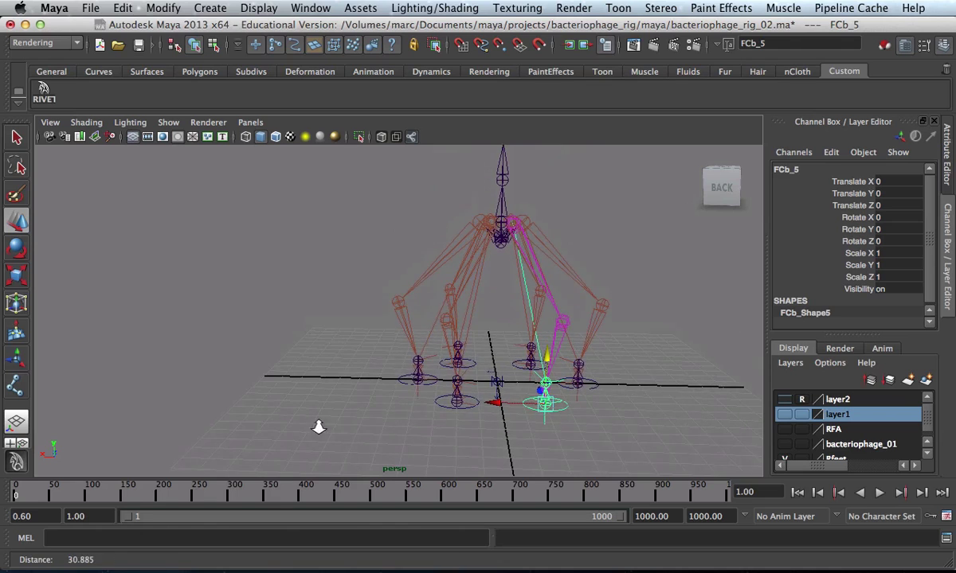
{"action": "right_click_drag", "start_coordinate": [320, 426], "coordinate": [491, 438], "text": "alt"}
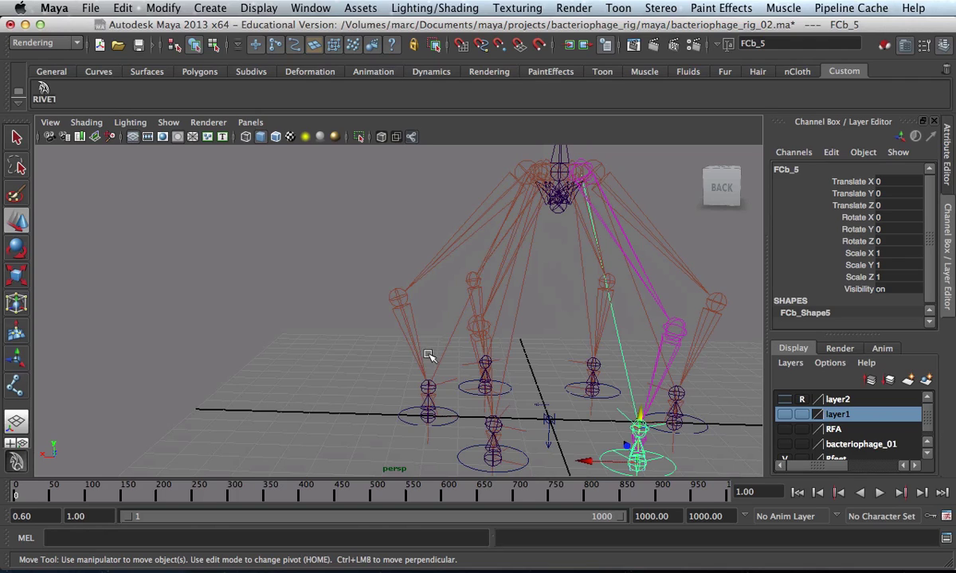
{"action": "left_click_drag", "start_coordinate": [450, 352], "coordinate": [446, 329], "text": "alt"}
{"action": "right_click_drag", "start_coordinate": [401, 255], "coordinate": [459, 330], "text": "alt"}
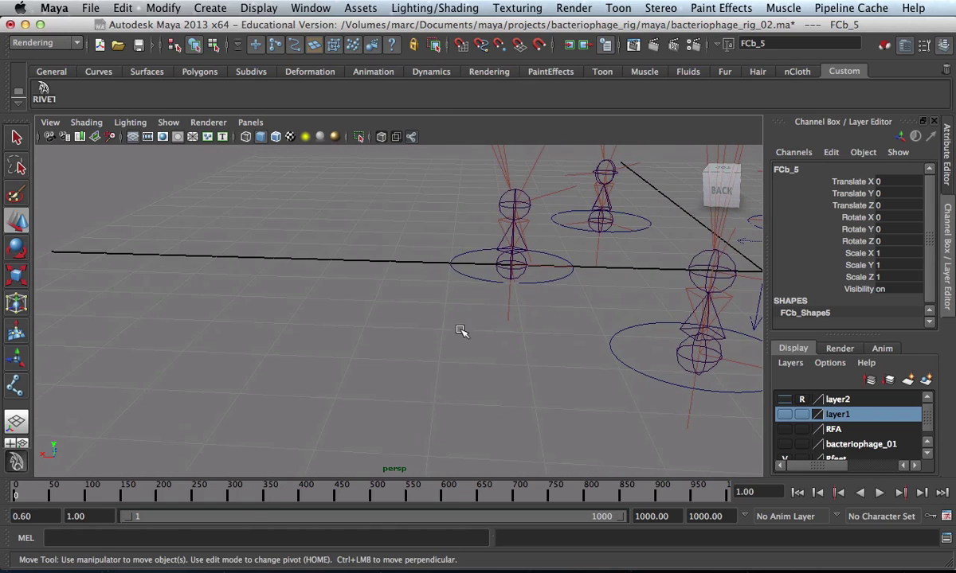
{"action": "left_click", "coordinate": [445, 257]}
{"action": "left_click_drag", "start_coordinate": [465, 313], "coordinate": [422, 301], "text": "alt"}
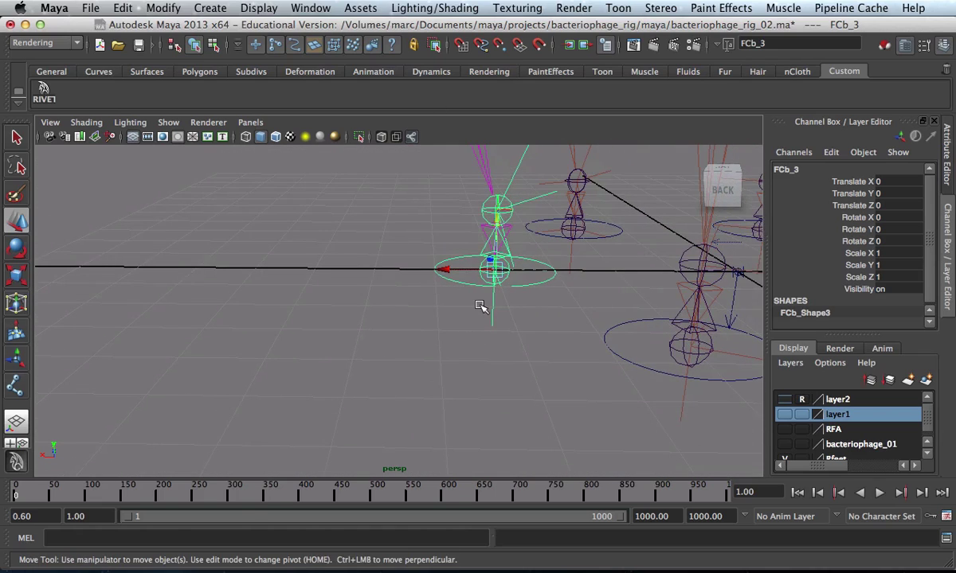
{"action": "right_click_drag", "start_coordinate": [482, 309], "coordinate": [446, 318], "text": "alt"}
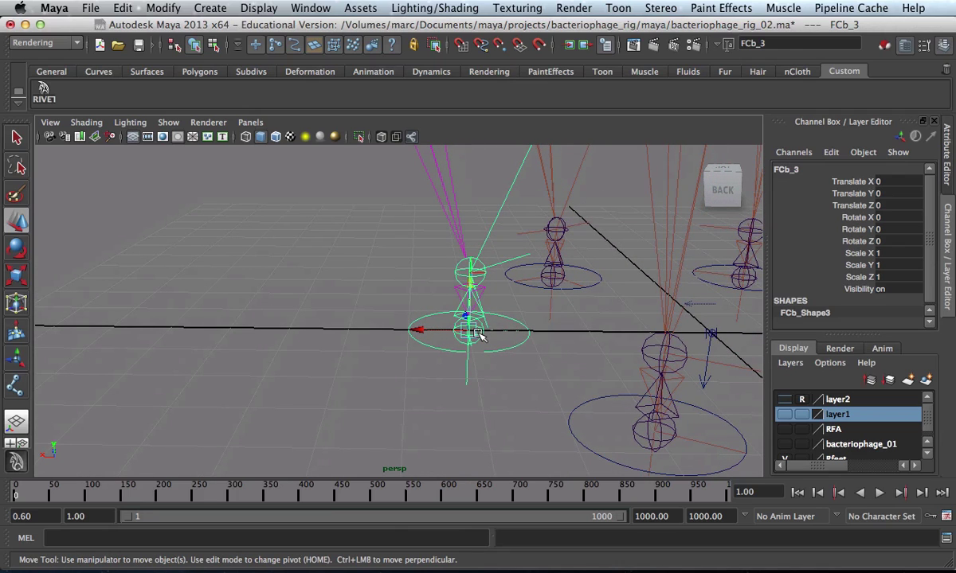
{"action": "left_click_drag", "start_coordinate": [470, 292], "coordinate": [466, 240]}
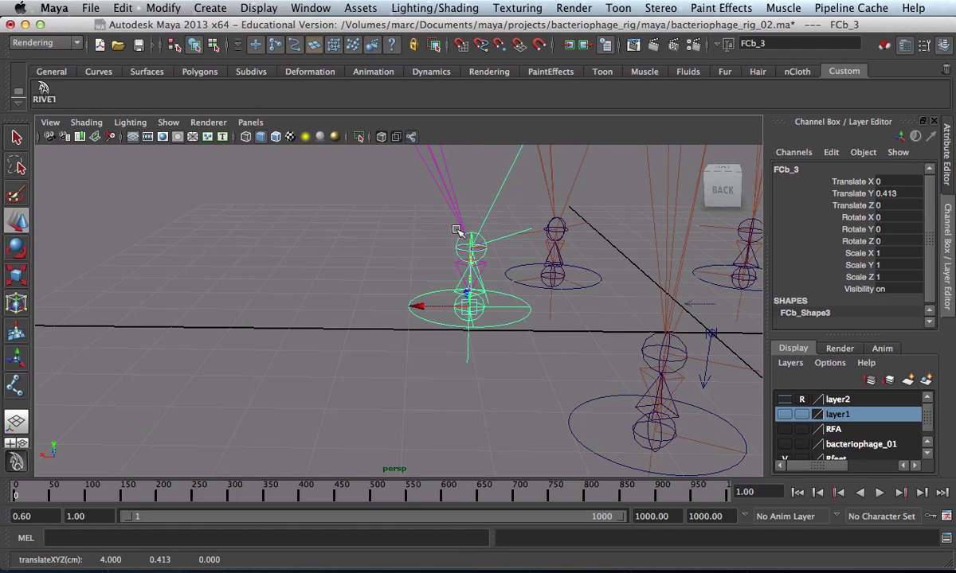
{"action": "key", "text": "z"}
Test the FCb_3 foot control by rotating it slightly, and undo the rotation
{"action": "key", "text": "e"}
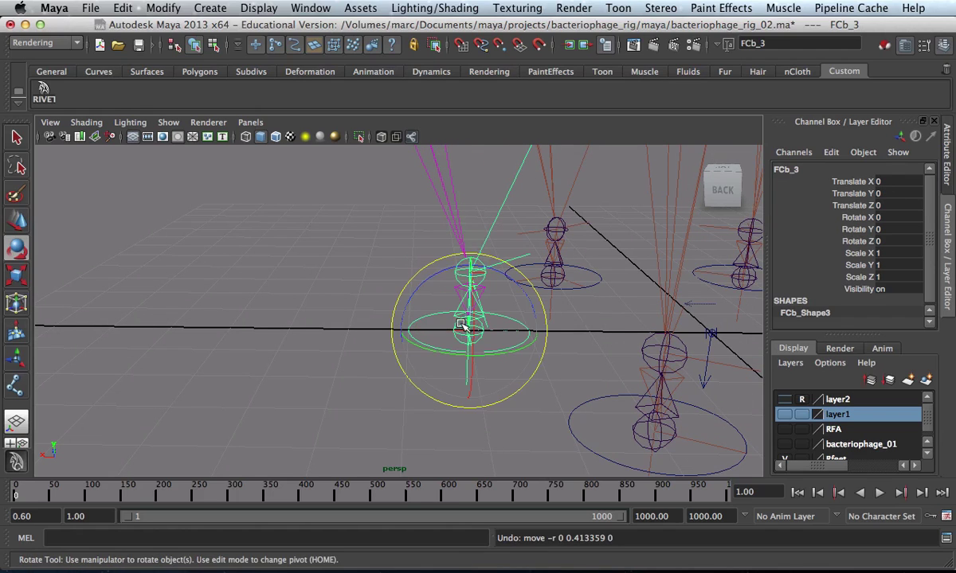
{"action": "left_click_drag", "start_coordinate": [422, 252], "coordinate": [430, 279]}
{"action": "key", "text": "z"}
{"action": "key", "text": "z"}
{"action": "key", "text": "z"}
{"action": "key", "text": "z"}
{"action": "key", "text": "z"}
{"action": "key", "text": "z"}
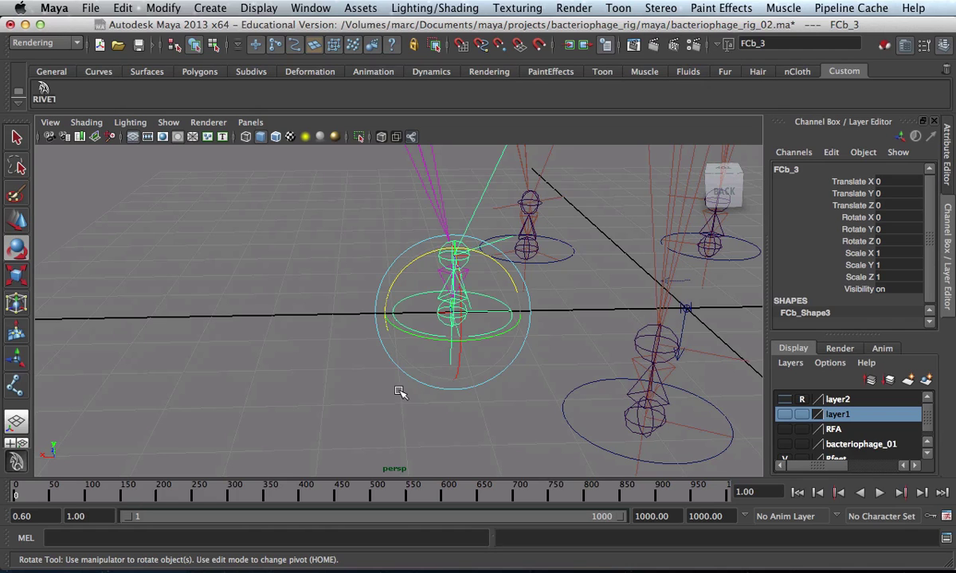
Start adding a new attribute to the FCb_3 foot control, with FC3_toe_roll as its long name
{"action": "left_click_drag", "start_coordinate": [352, 348], "coordinate": [227, 297], "text": "alt"}
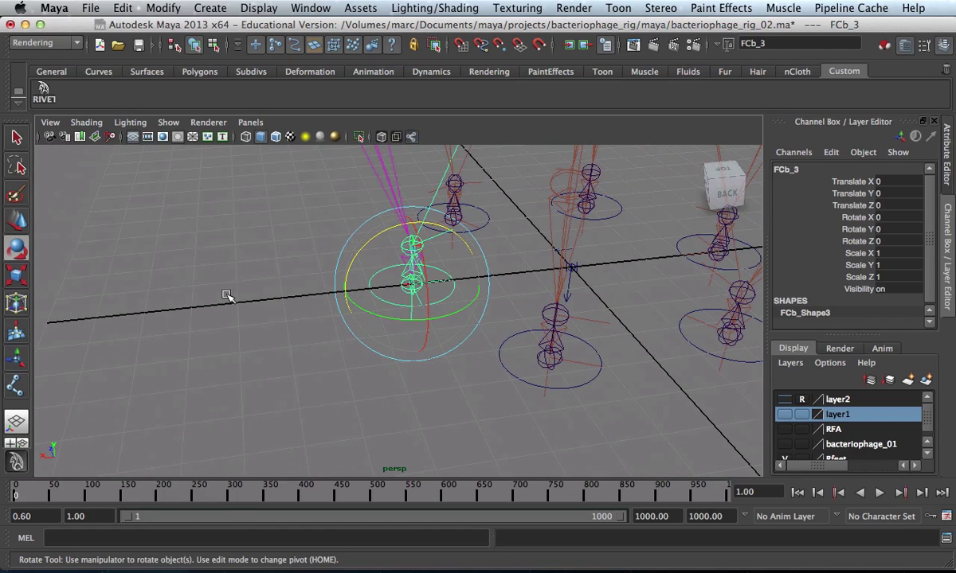
{"action": "left_click", "coordinate": [227, 296]}
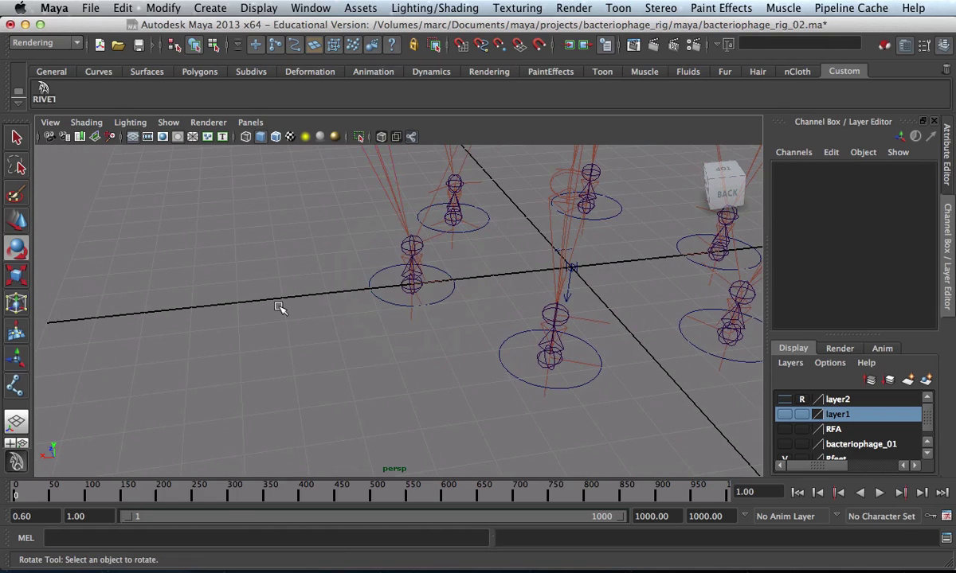
{"action": "left_click_drag", "start_coordinate": [305, 296], "coordinate": [346, 269], "text": "alt"}
{"action": "left_click", "coordinate": [325, 298]}
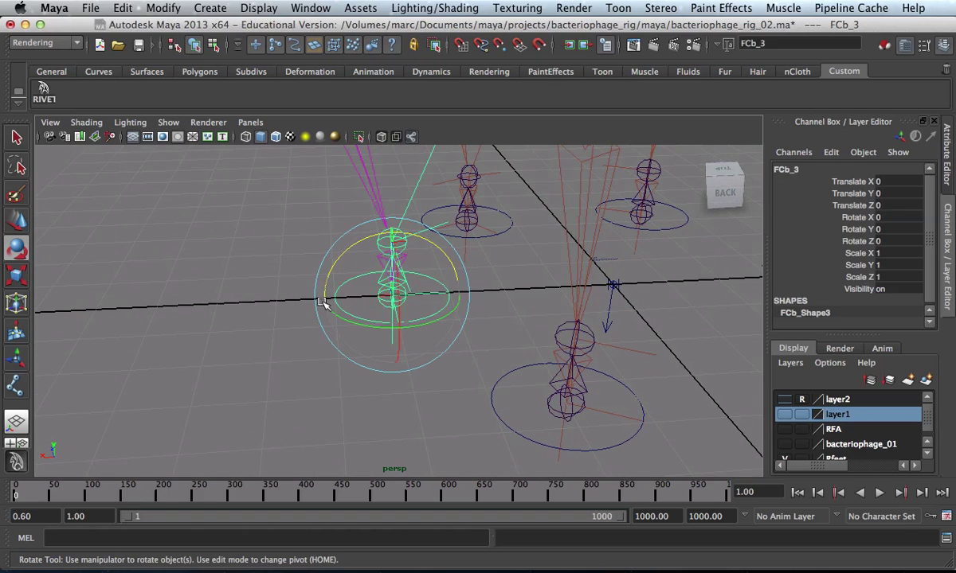
{"action": "left_click", "coordinate": [946, 155]}
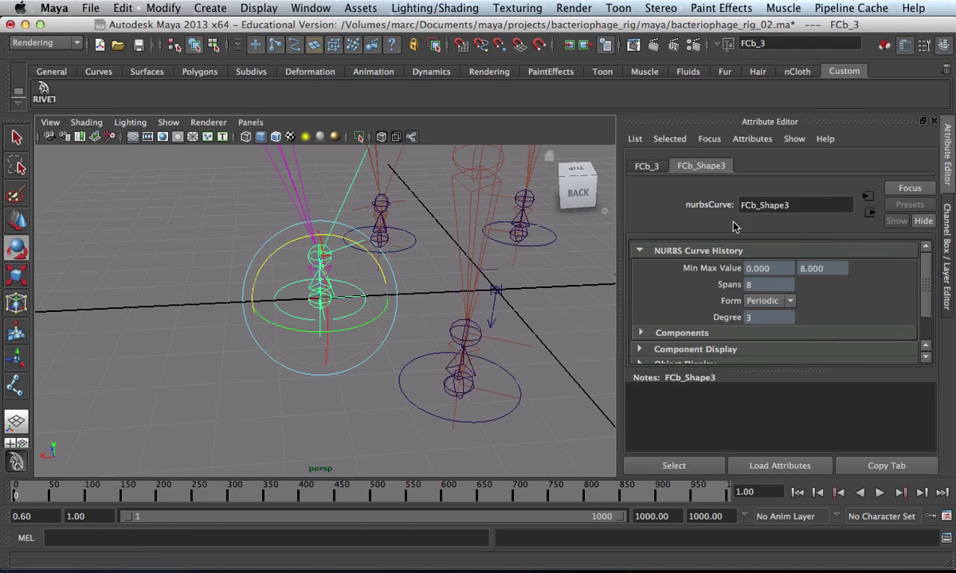
{"action": "left_click", "coordinate": [749, 139]}
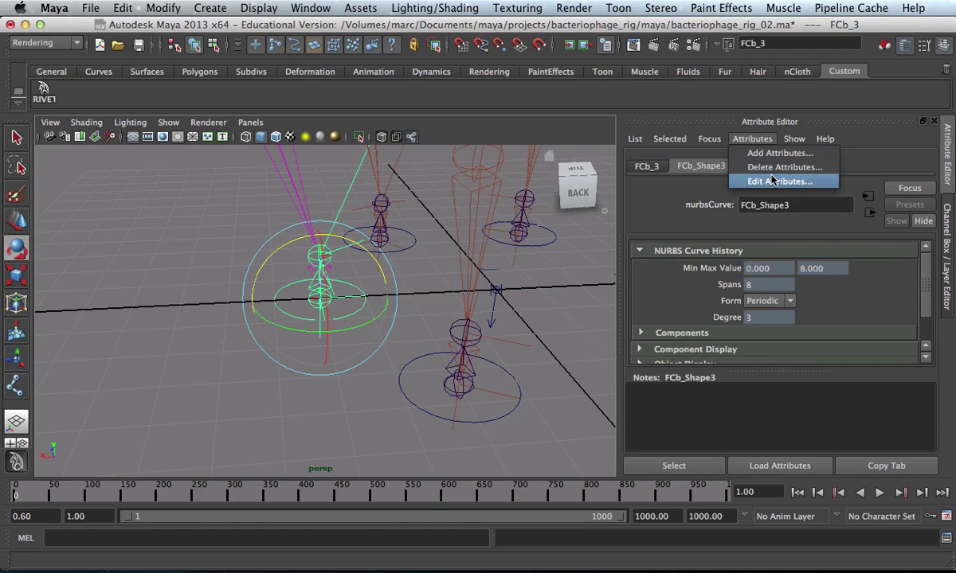
{"action": "left_click", "coordinate": [771, 154]}
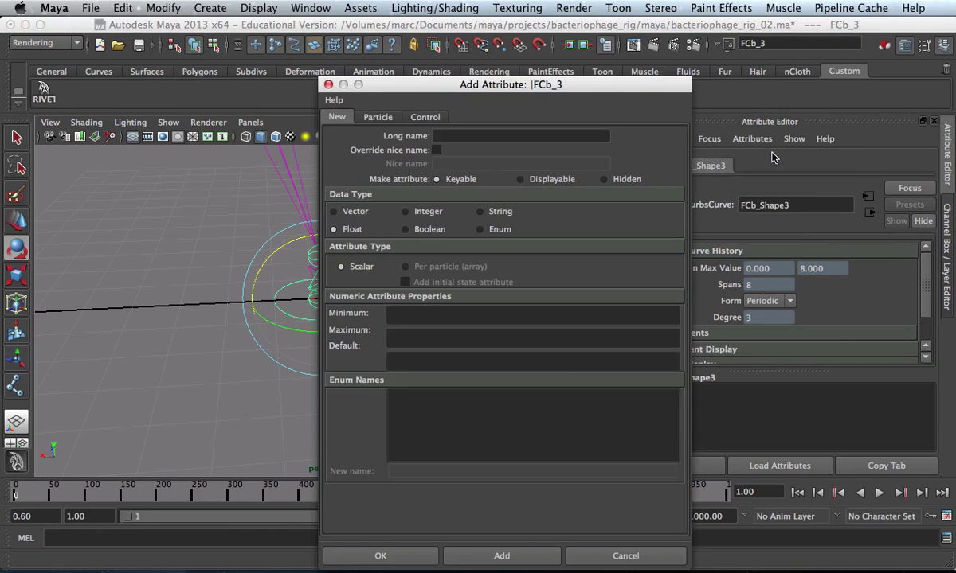
{"action": "left_click", "coordinate": [482, 138]}
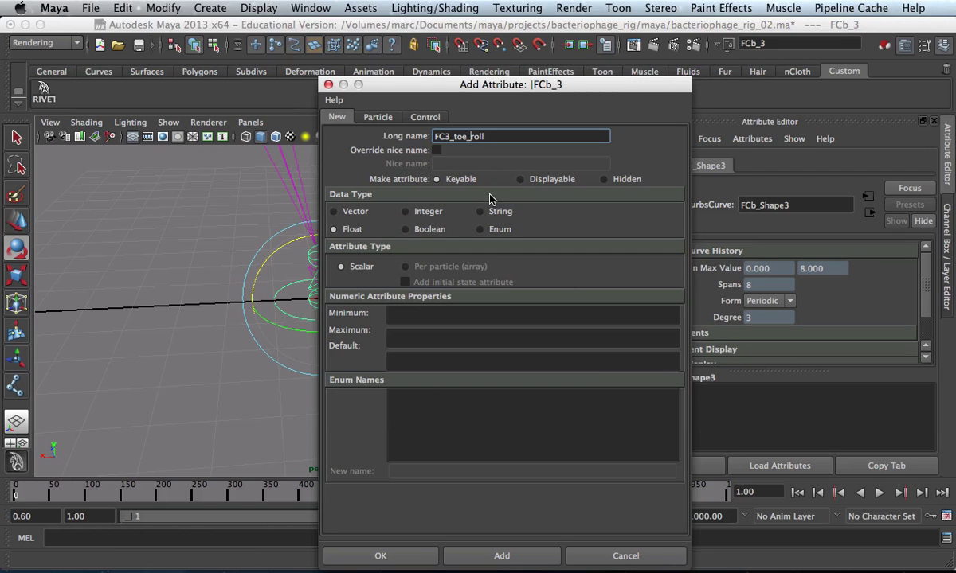
Give the FC3_toe_roll attribute a minimum of 0, maximum of 1 and default of 0, and add it to FCb_3
{"action": "left_click", "coordinate": [437, 316]}
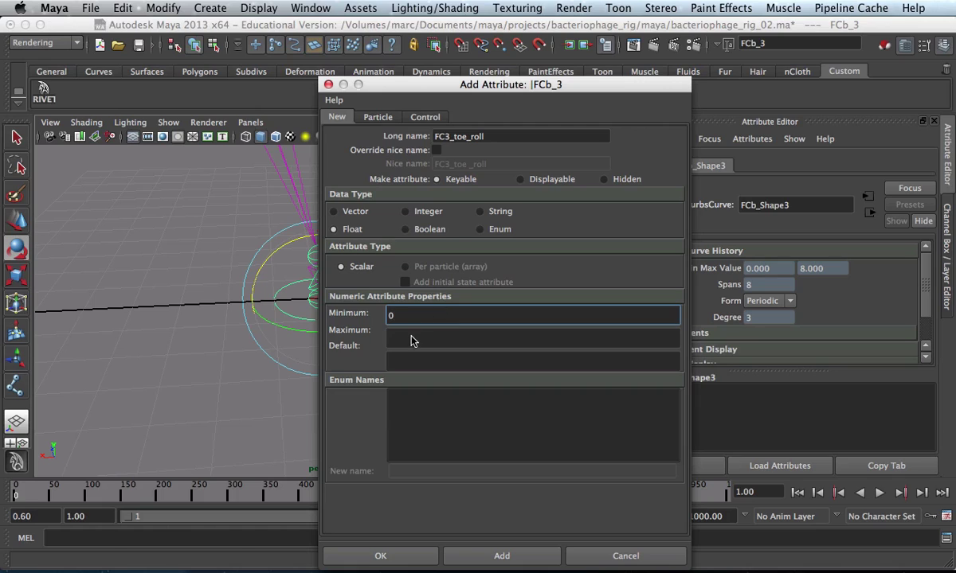
{"action": "key", "text": "Tab"}
{"action": "type", "text": "1"}
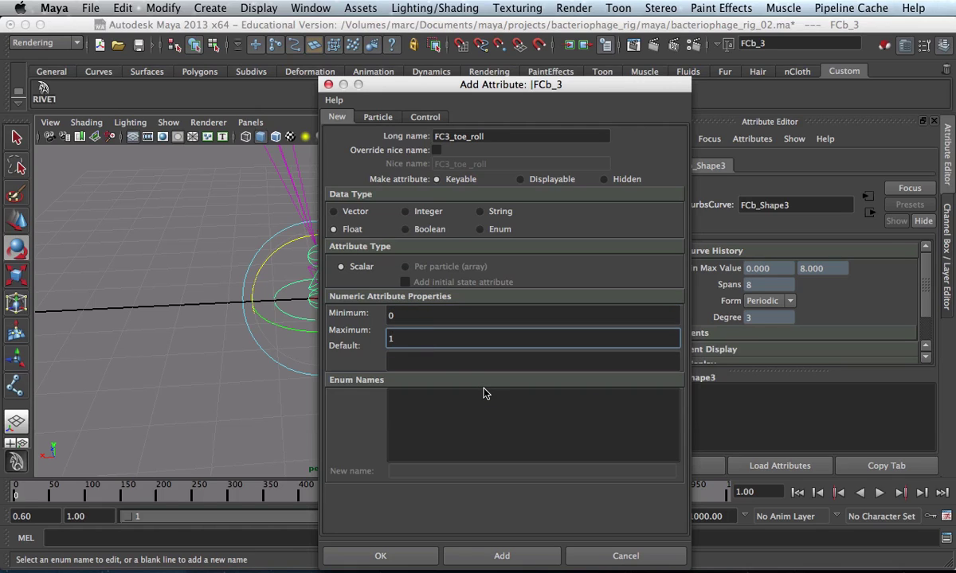
{"action": "left_click", "coordinate": [411, 362]}
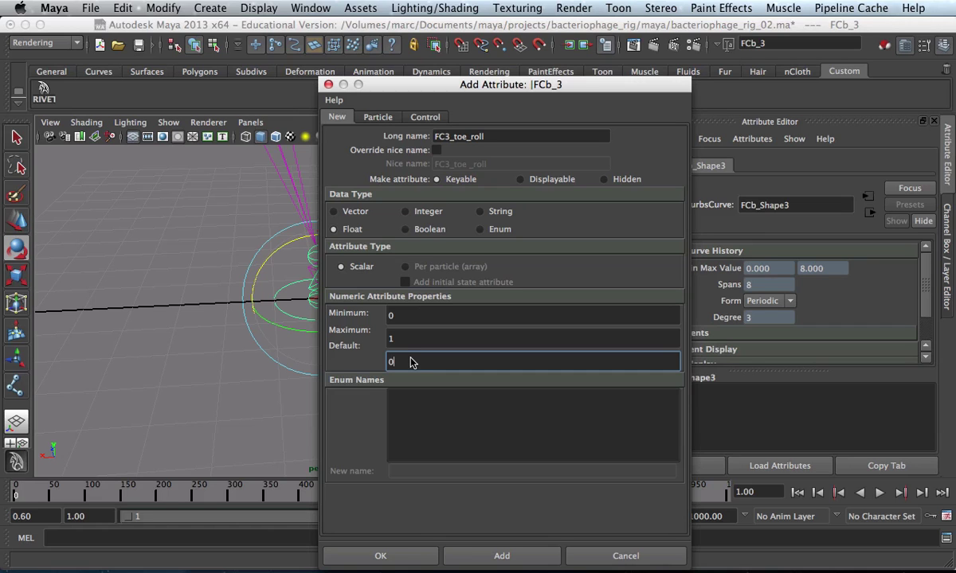
{"action": "left_click", "coordinate": [378, 554]}
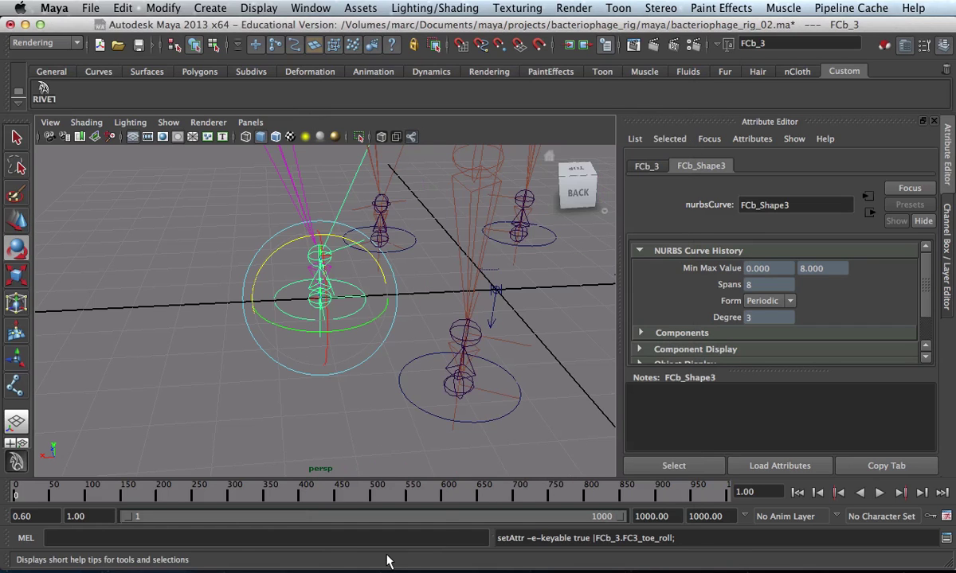
Show FCb_3's extra attributes and test the FC3 Toe Roll slider through its range
{"action": "left_click", "coordinate": [646, 165]}
{"action": "scroll", "coordinate": [727, 297], "scroll_direction": "down", "scroll_amount": 3}
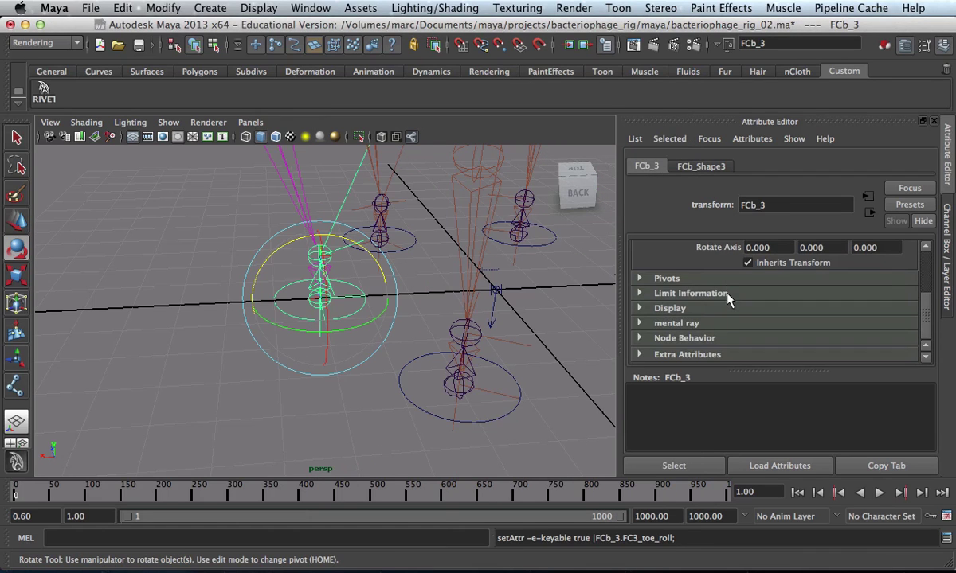
{"action": "left_click", "coordinate": [688, 350]}
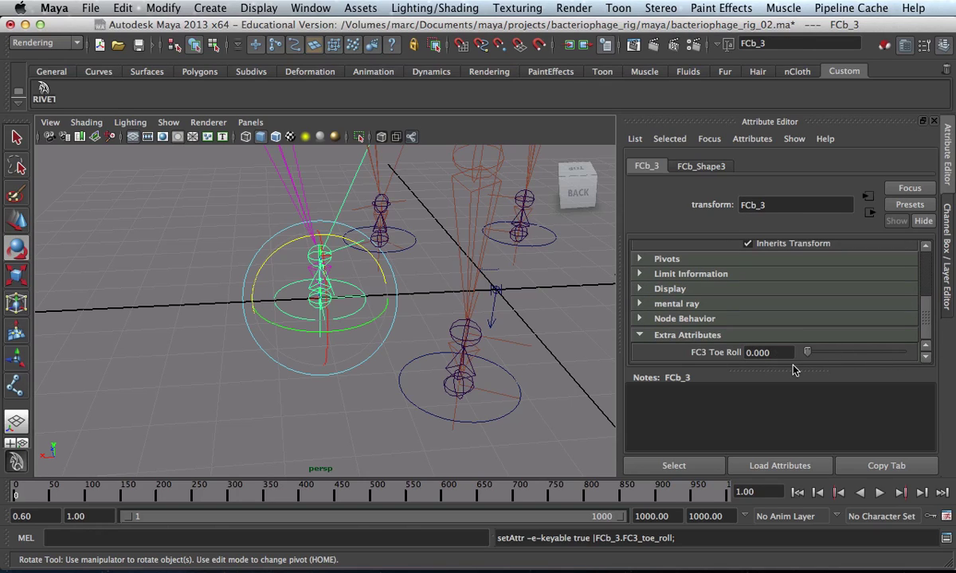
{"action": "left_click_drag", "start_coordinate": [807, 353], "coordinate": [920, 368]}
Select the toeB joint at the FCb_3 foot and check the component and object selection modes
{"action": "left_click_drag", "start_coordinate": [268, 377], "coordinate": [245, 352], "text": "alt"}
{"action": "left_click", "coordinate": [335, 351]}
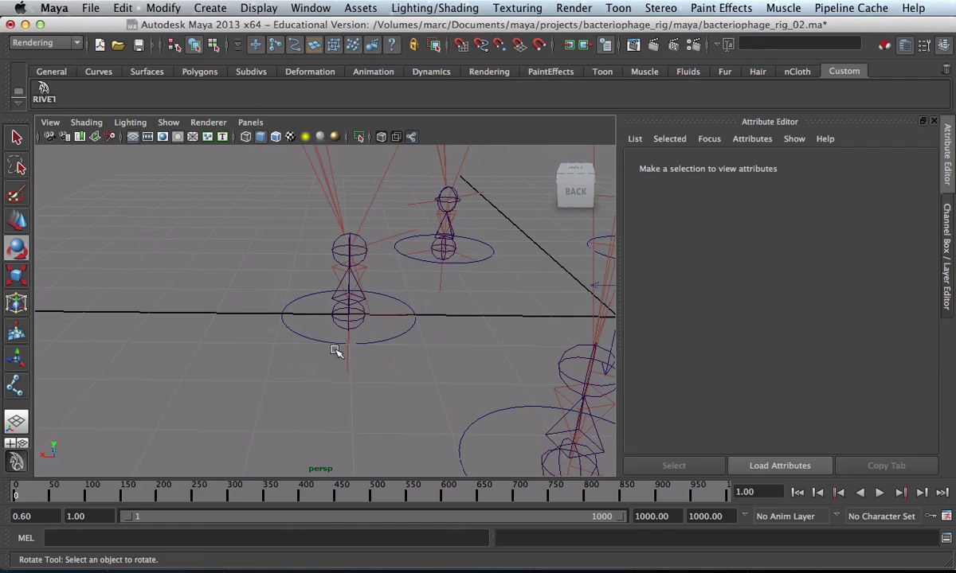
{"action": "left_click", "coordinate": [338, 326]}
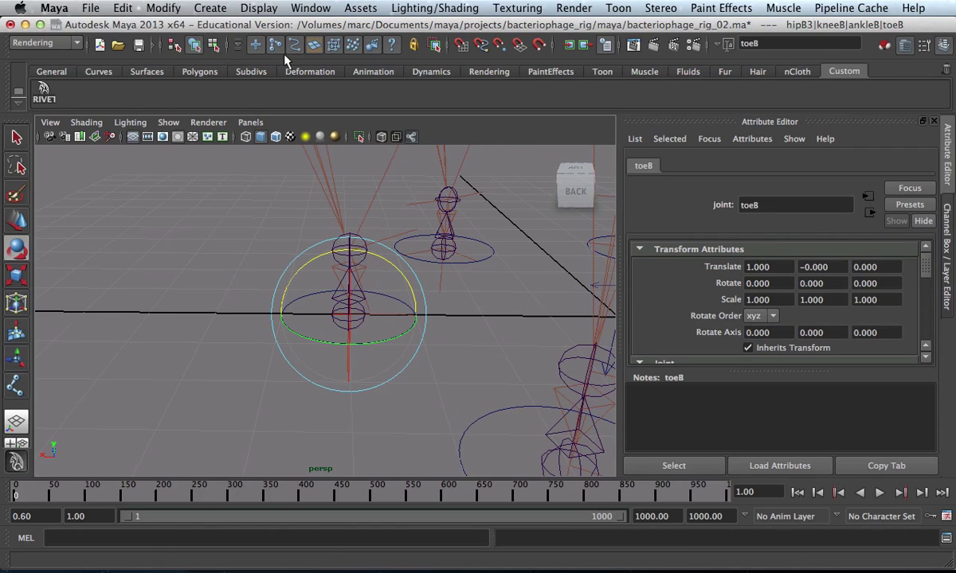
{"action": "left_click", "coordinate": [236, 44]}
{"action": "left_click", "coordinate": [215, 46]}
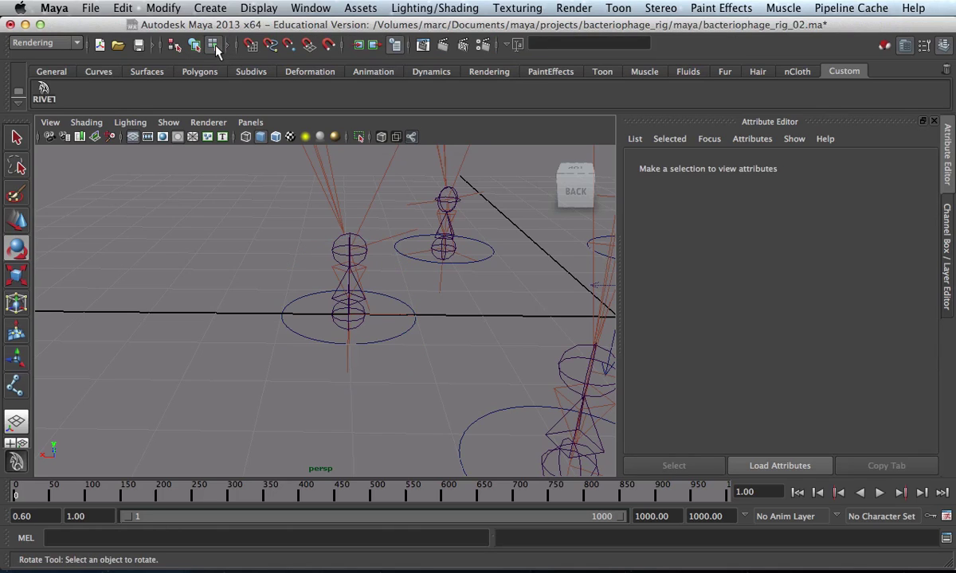
{"action": "left_click", "coordinate": [194, 45]}
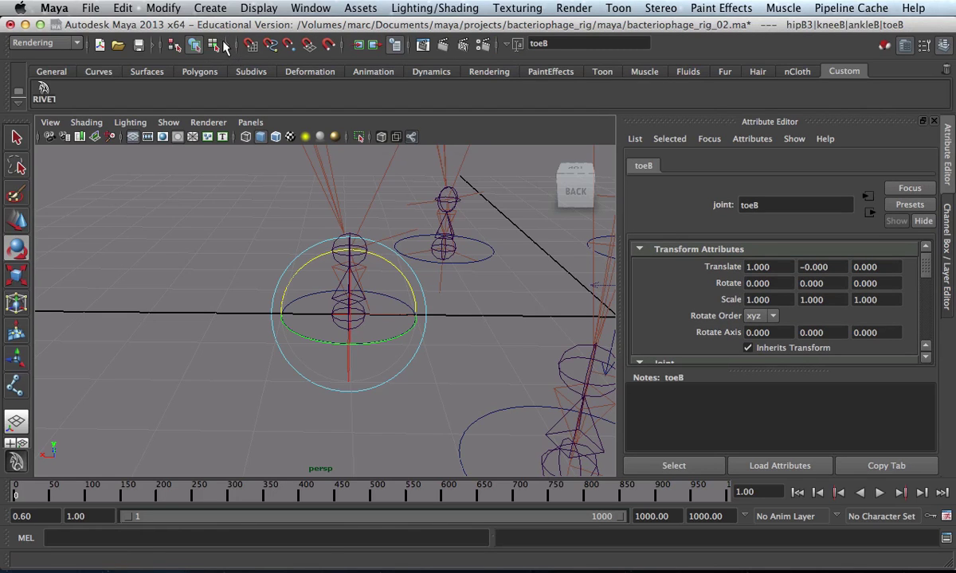
{"action": "left_click", "coordinate": [213, 45]}
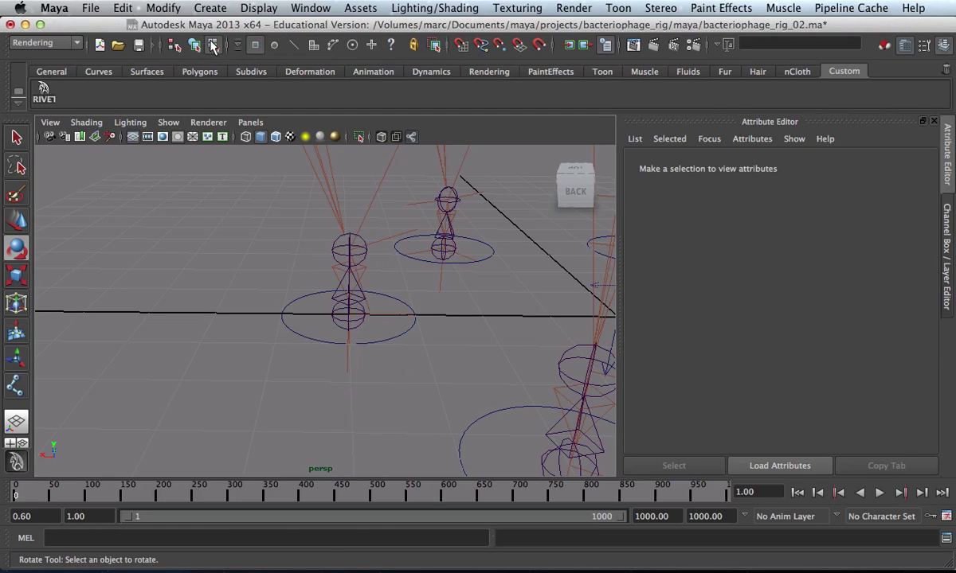
{"action": "left_click", "coordinate": [194, 44]}
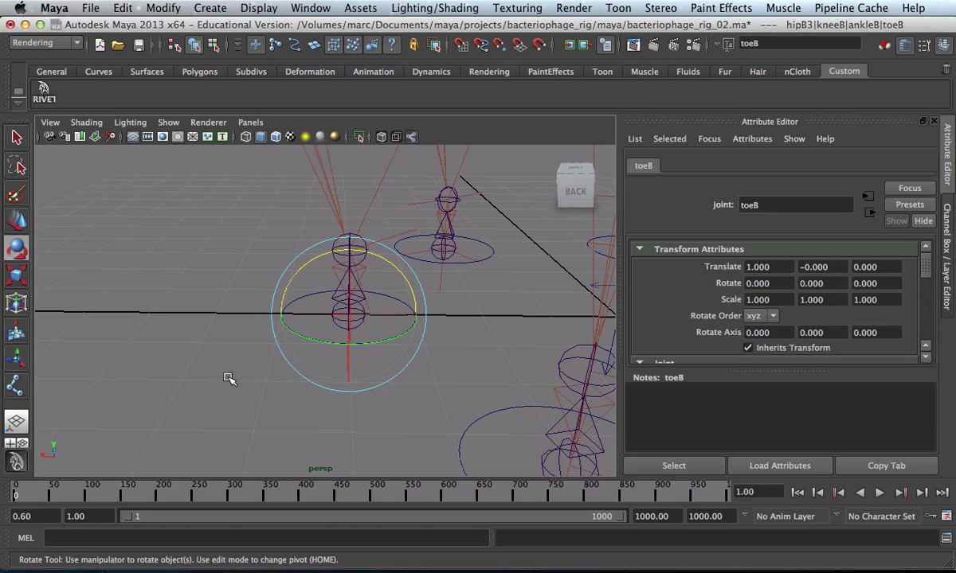
Select the iktoeB3 IK handle at the FCb_3 foot and view the foot from a lower angle
{"action": "left_click", "coordinate": [330, 340]}
{"action": "left_click", "coordinate": [339, 307]}
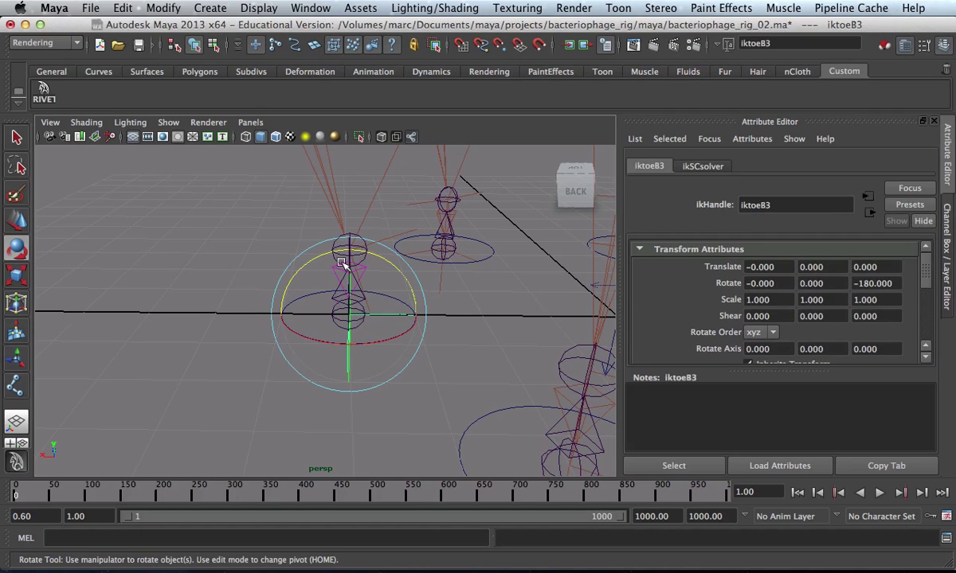
{"action": "left_click_drag", "start_coordinate": [358, 283], "coordinate": [395, 309], "text": "alt"}
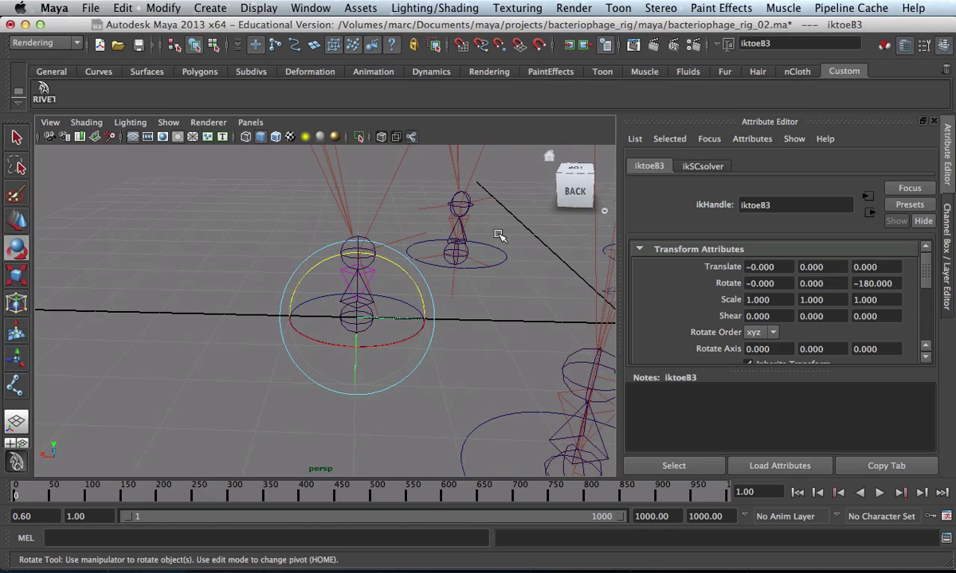
{"action": "left_click_drag", "start_coordinate": [465, 217], "coordinate": [383, 264], "text": "alt"}
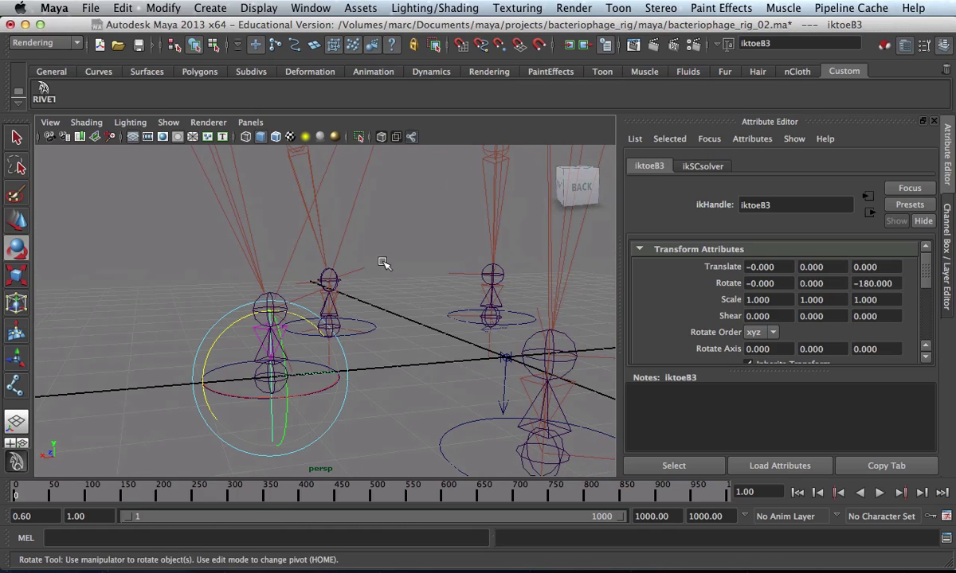
{"action": "left_click_drag", "start_coordinate": [247, 310], "coordinate": [255, 362], "text": "alt"}
{"action": "left_click", "coordinate": [275, 340]}
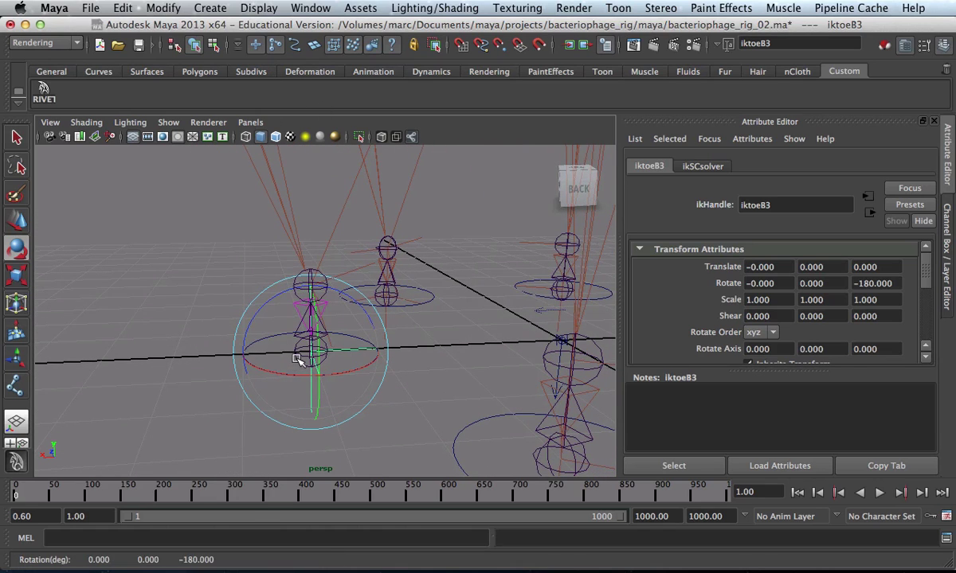
Select the RFb_toe3 joint, test the toe roll by rotating it in Z to about 33 degrees, and undo the rotation
{"action": "left_click", "coordinate": [193, 405]}
{"action": "left_click", "coordinate": [277, 339]}
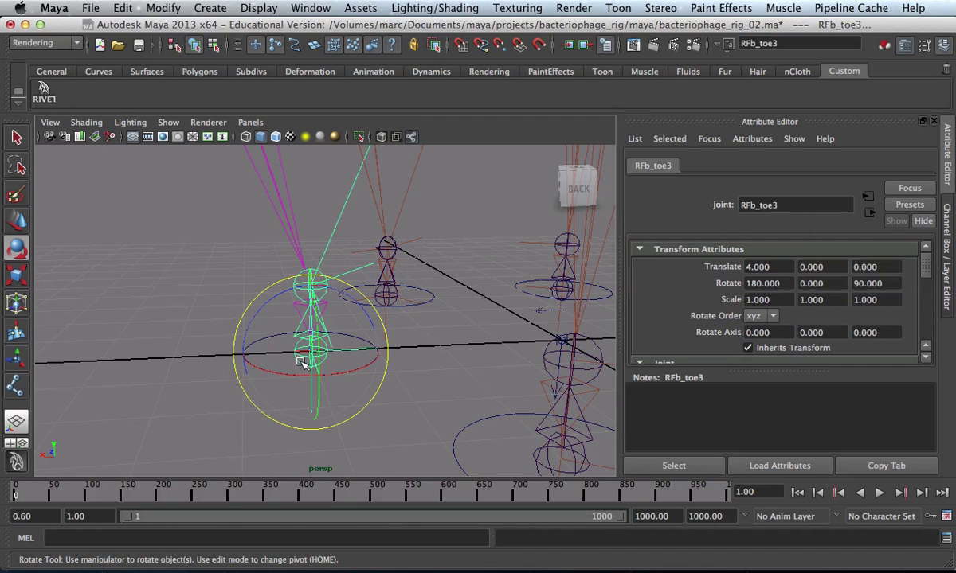
{"action": "left_click_drag", "start_coordinate": [275, 271], "coordinate": [240, 335]}
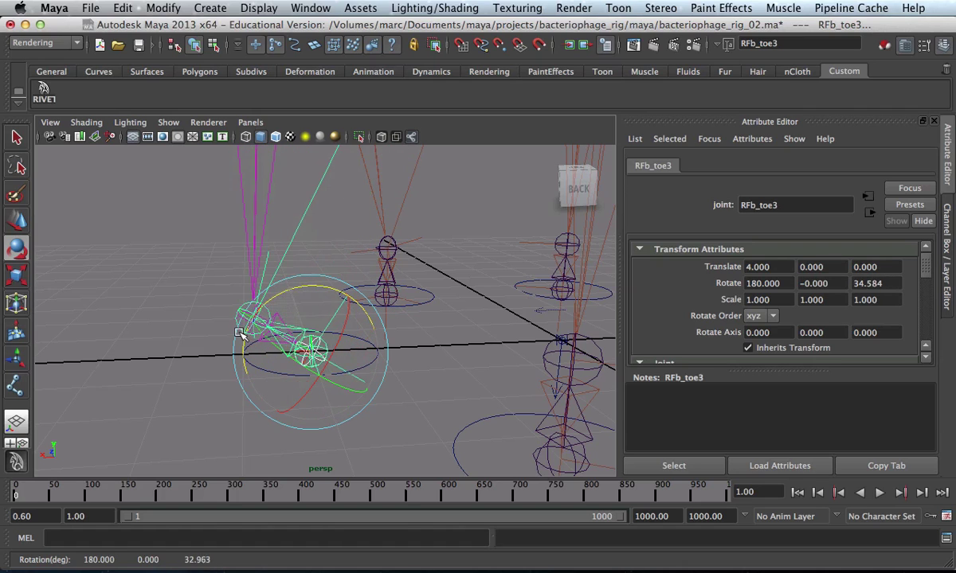
{"action": "key", "text": "ctrl+z"}
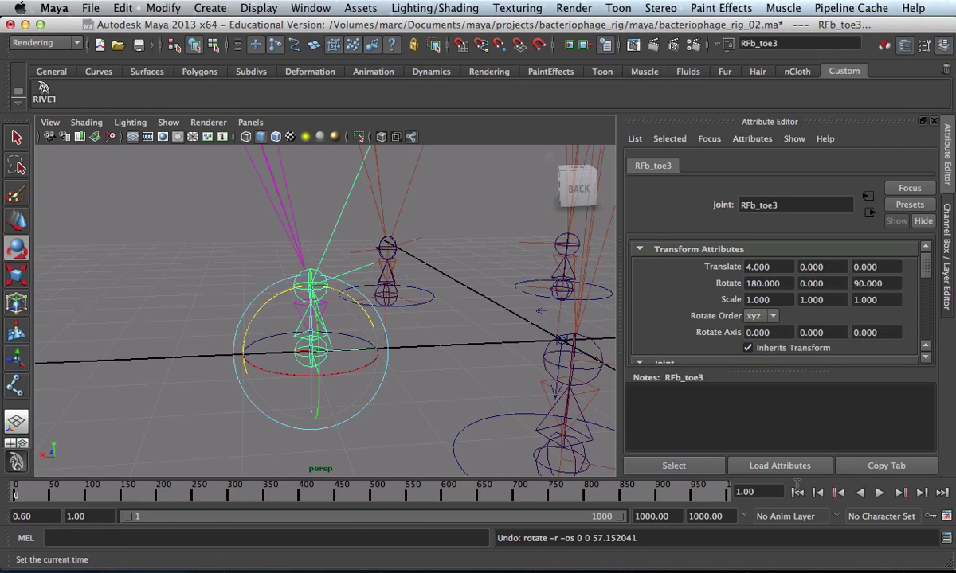
Copy RFb_toe3's attributes into a separate floating window and use that window to reselect the joint
{"action": "left_click", "coordinate": [892, 468]}
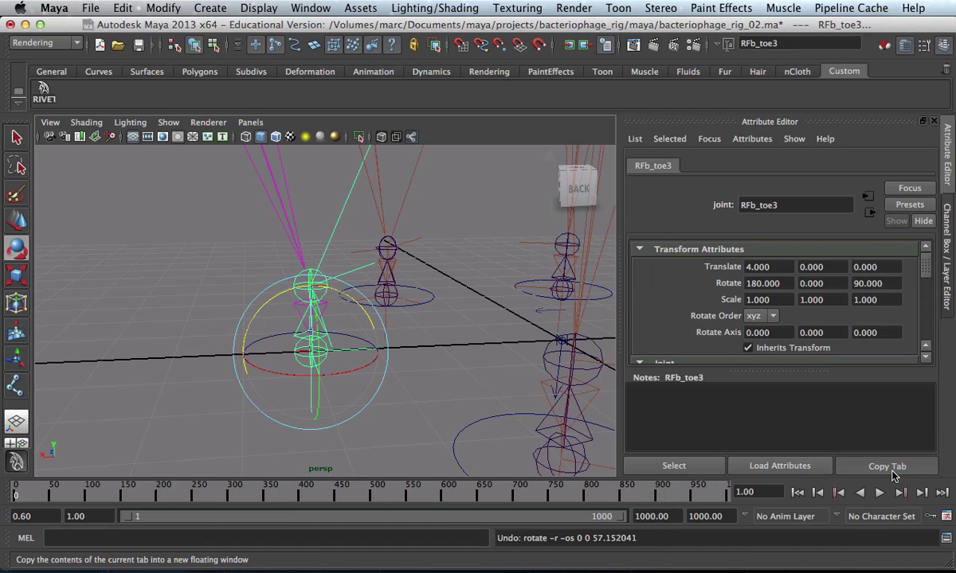
{"action": "left_click_drag", "start_coordinate": [456, 209], "coordinate": [693, 42]}
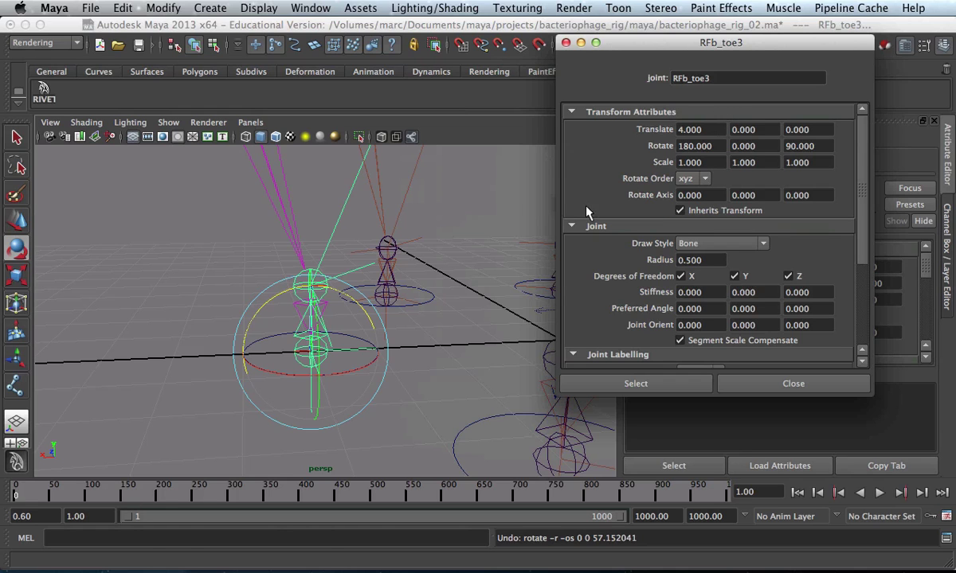
{"action": "left_click_drag", "start_coordinate": [478, 239], "coordinate": [284, 240], "text": "alt"}
{"action": "left_click", "coordinate": [199, 265]}
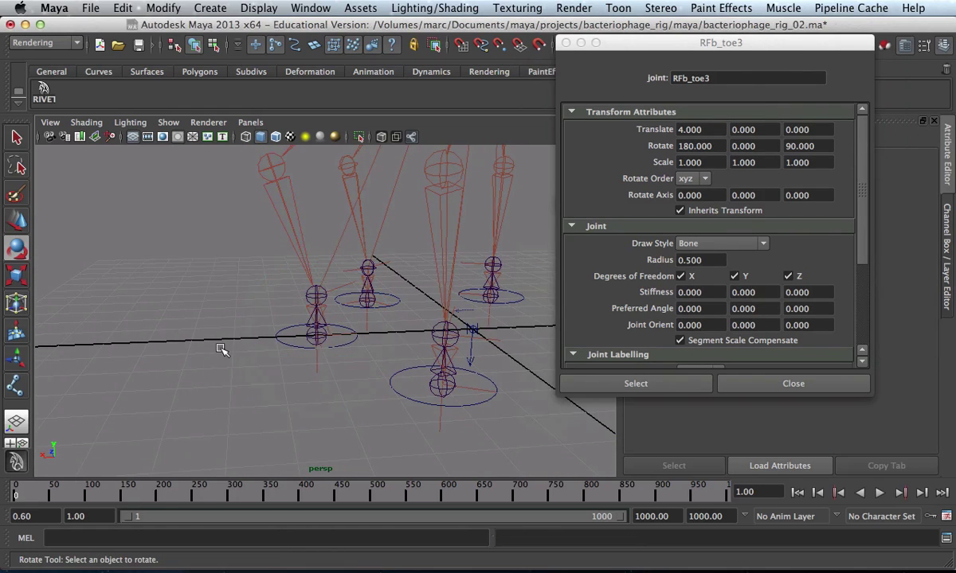
{"action": "left_click_drag", "start_coordinate": [210, 329], "coordinate": [269, 314], "text": "alt"}
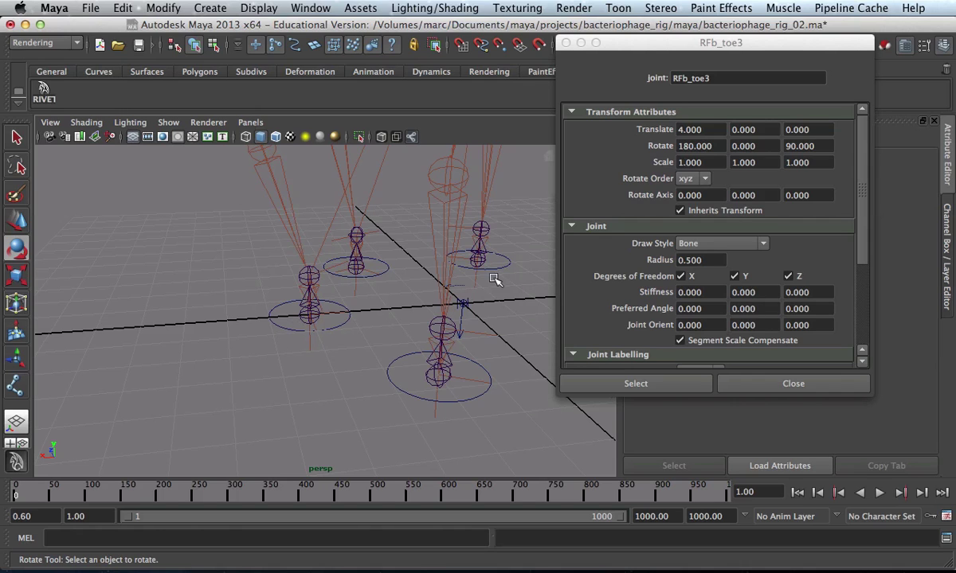
{"action": "left_click", "coordinate": [307, 322]}
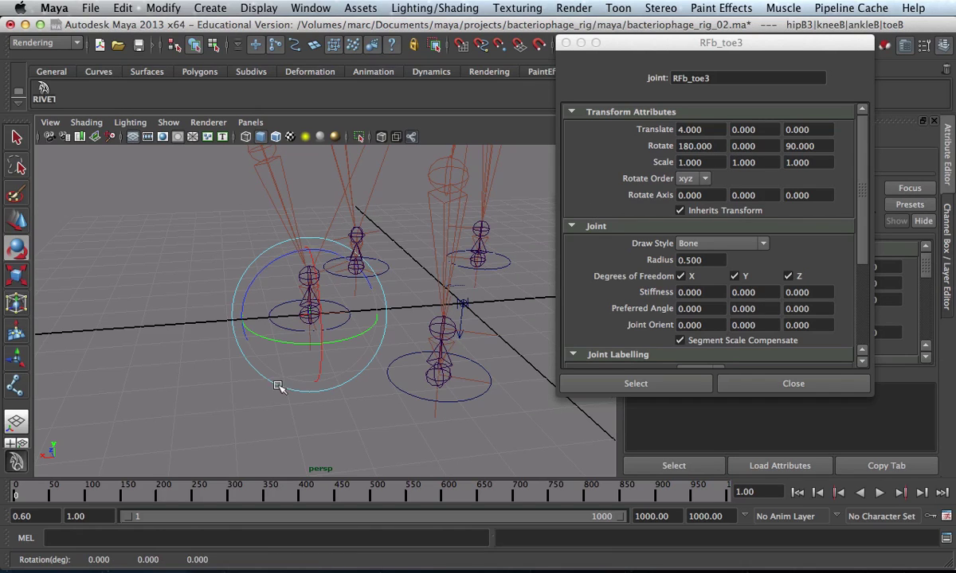
{"action": "key", "text": "q"}
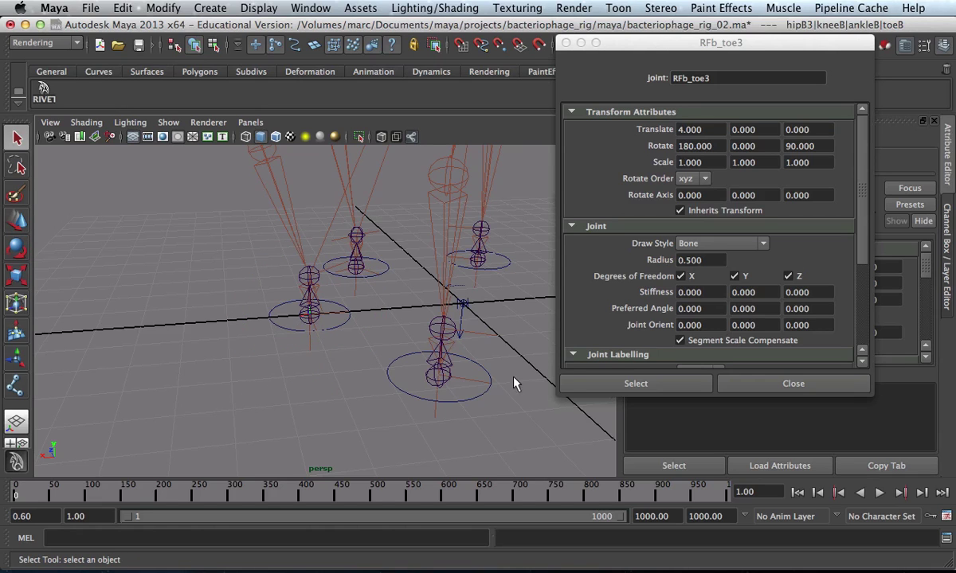
{"action": "left_click", "coordinate": [636, 383]}
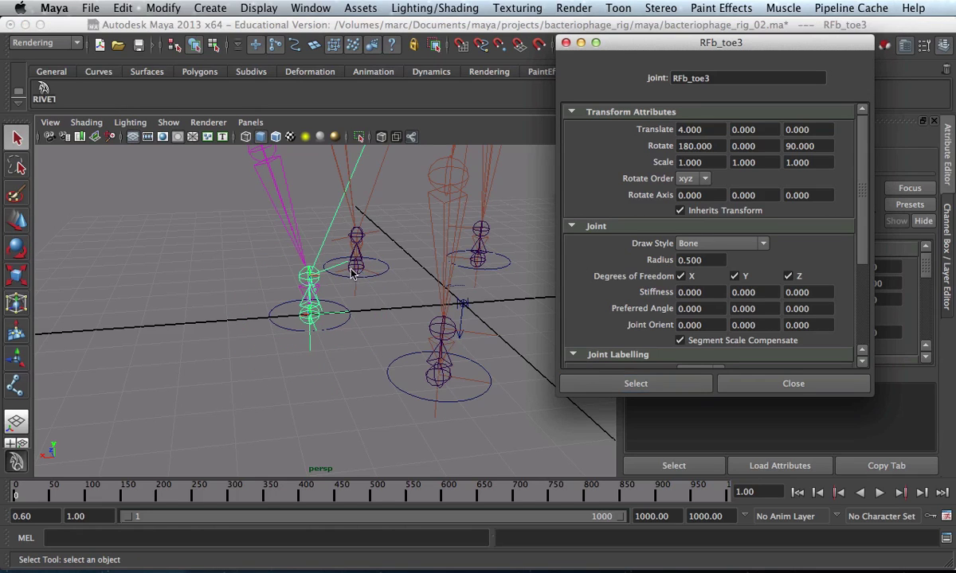
Test RFb_toe3's Z rotation at about 68 degrees and at 0, and undo both rotations
{"action": "key", "text": "e"}
{"action": "left_click_drag", "start_coordinate": [273, 234], "coordinate": [253, 251]}
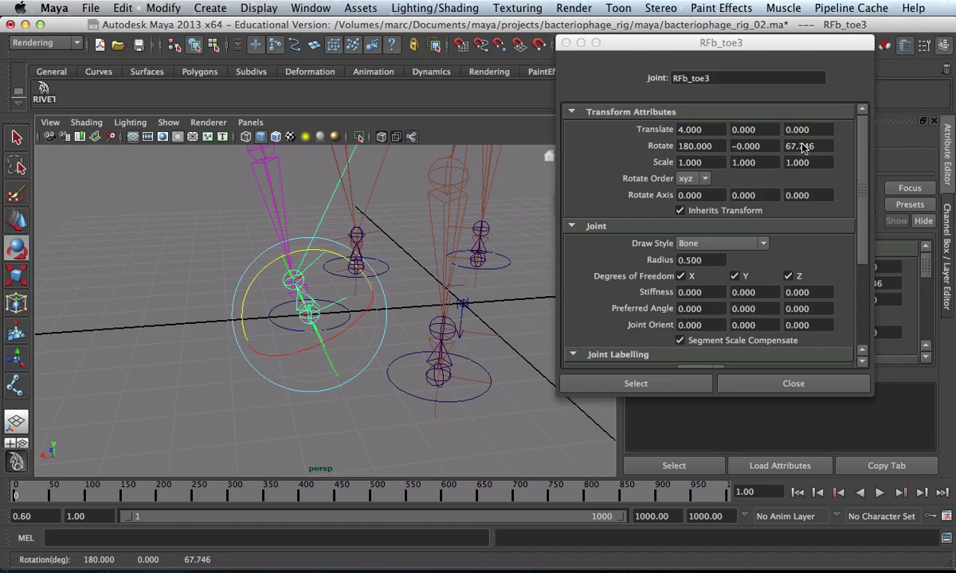
{"action": "double_click", "coordinate": [808, 147]}
{"action": "type", "text": "0"}
{"action": "key", "text": "Return"}
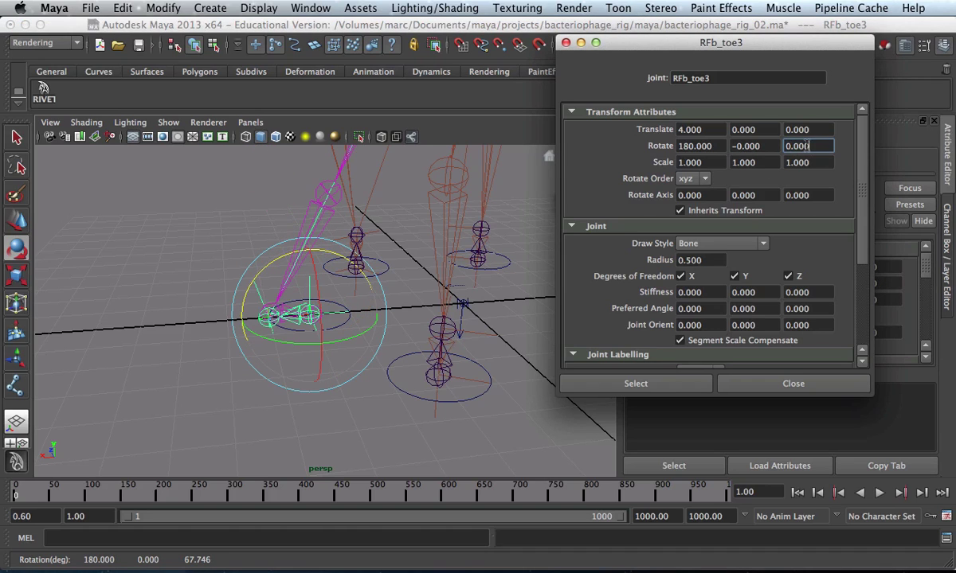
{"action": "right_click", "coordinate": [798, 146]}
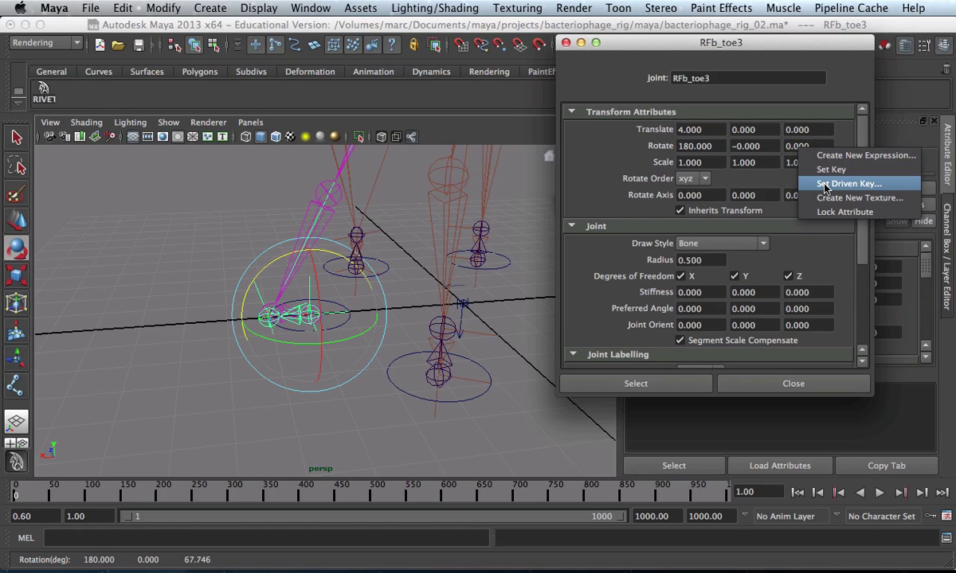
{"action": "left_click", "coordinate": [512, 187]}
{"action": "left_click", "coordinate": [512, 186]}
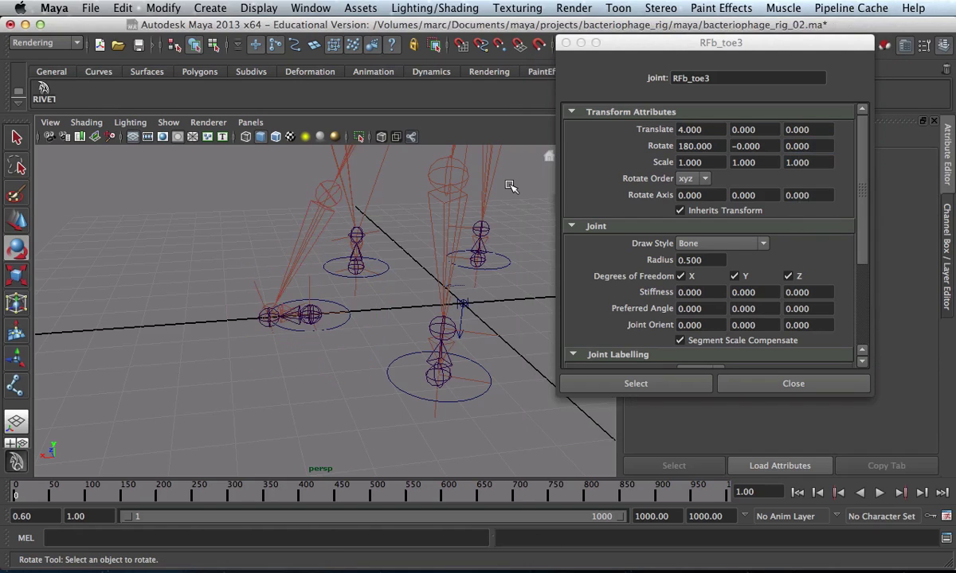
{"action": "key", "text": "ctrl+z"}
{"action": "key", "text": "ctrl+z"}
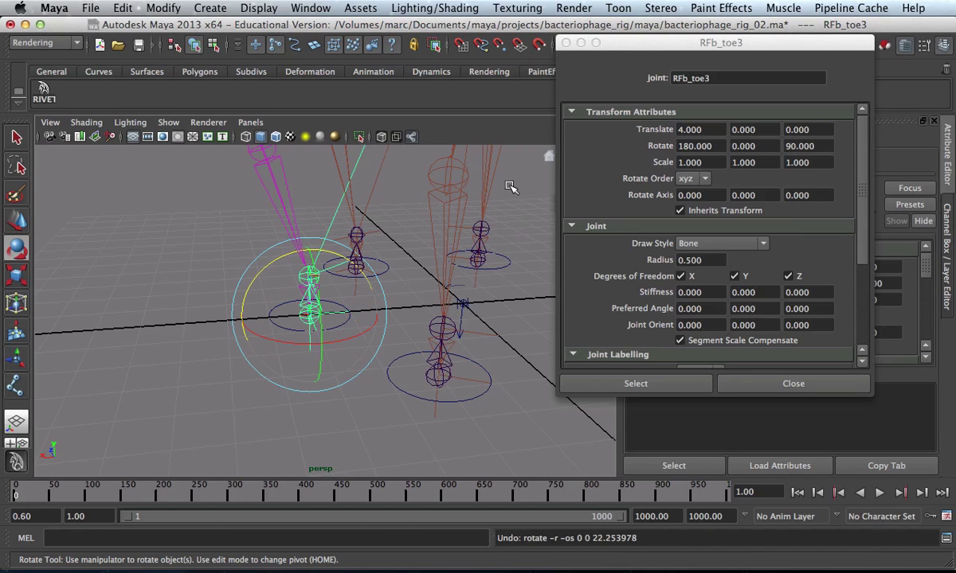
Open Set Driven Key for RFb_toe3's Z rotation and move its window clear of the foot
{"action": "right_click", "coordinate": [802, 149]}
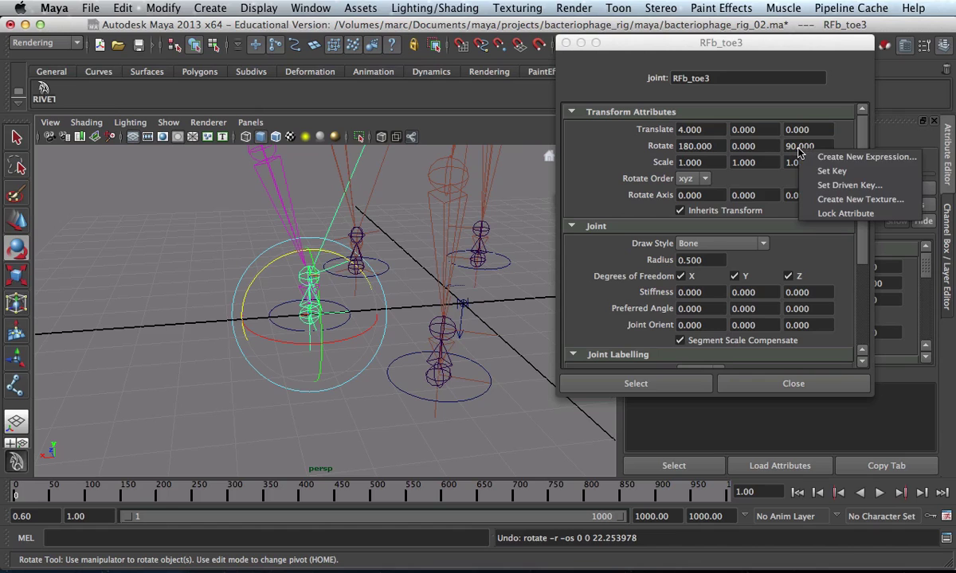
{"action": "left_click", "coordinate": [823, 185]}
{"action": "left_click_drag", "start_coordinate": [481, 167], "coordinate": [540, 31]}
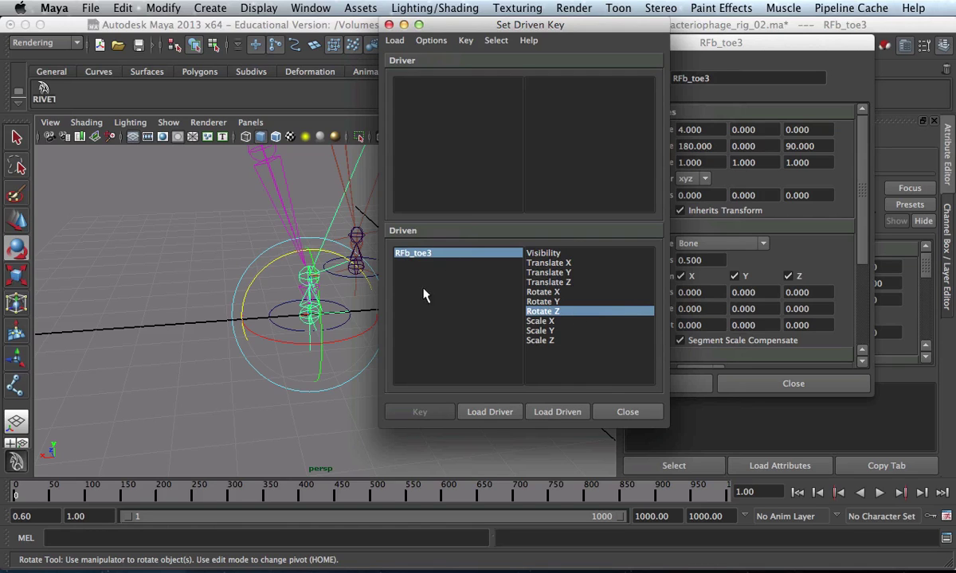
Load FCb_3 as the driver and key its FC3 Toe Roll against RFb_toe3's Rotate Z in the rest pose
{"action": "left_click", "coordinate": [245, 417]}
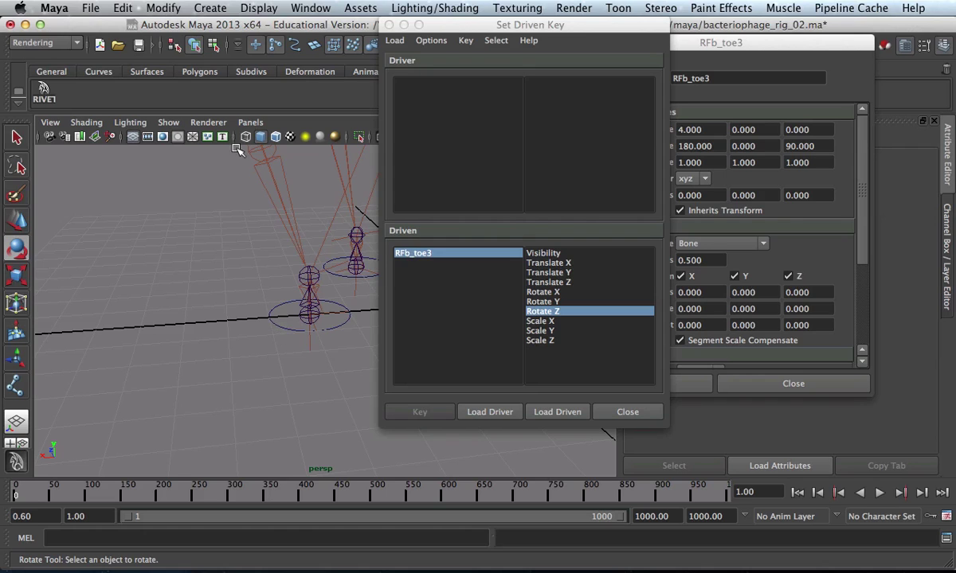
{"action": "left_click", "coordinate": [266, 320]}
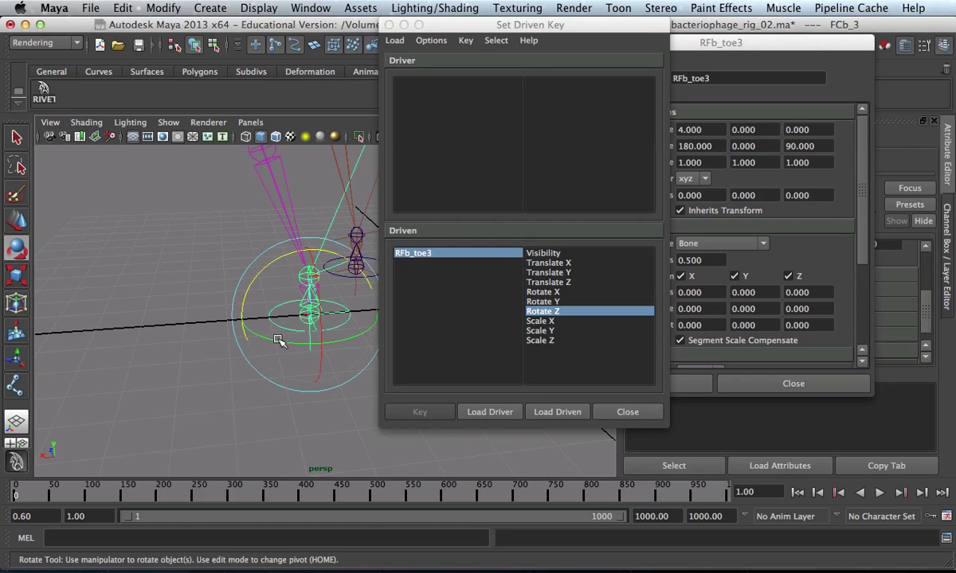
{"action": "left_click", "coordinate": [483, 414]}
{"action": "left_click", "coordinate": [539, 180]}
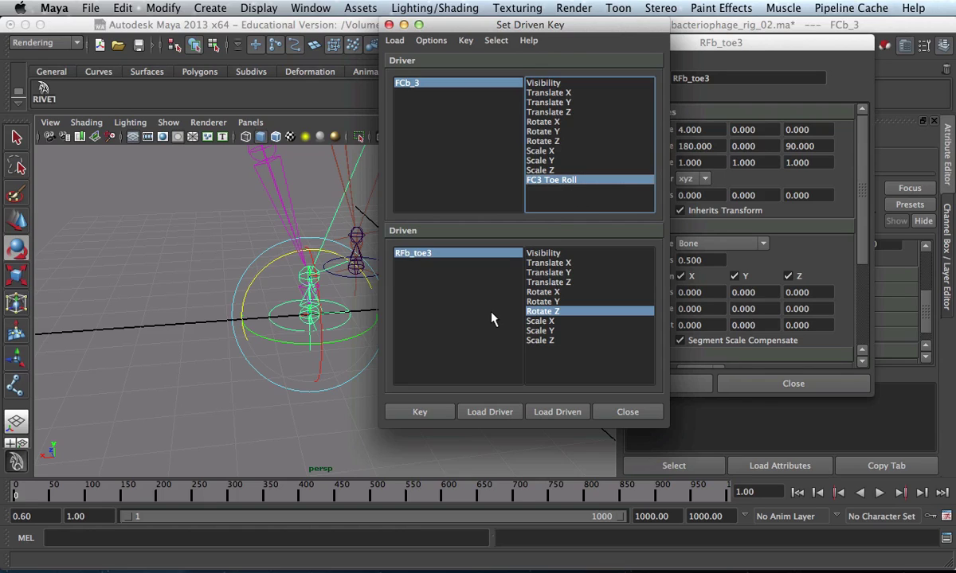
{"action": "left_click", "coordinate": [422, 412]}
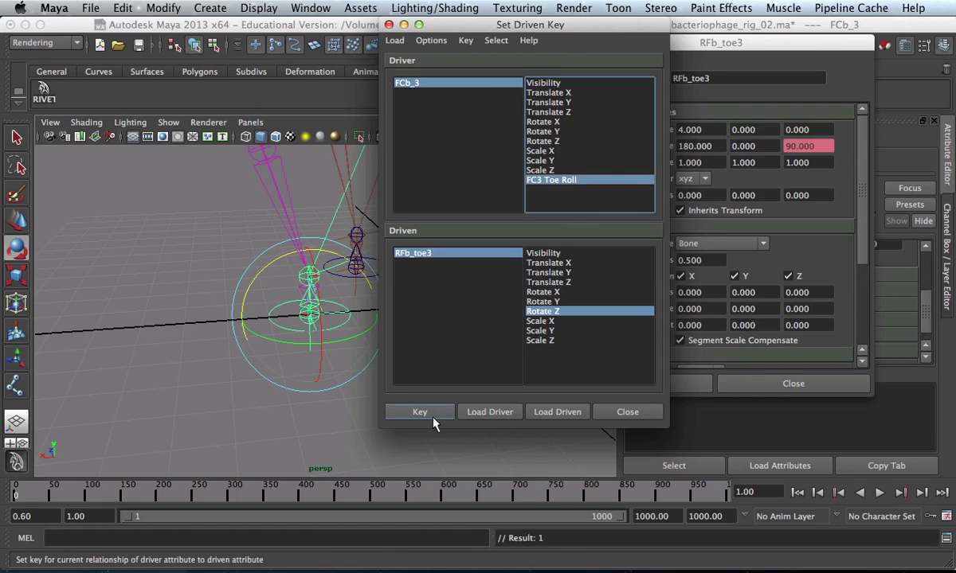
Select RFb_toe3, try Z rotations of about 54 and 45 degrees, and set the rotation back to 90
{"action": "left_click", "coordinate": [801, 147]}
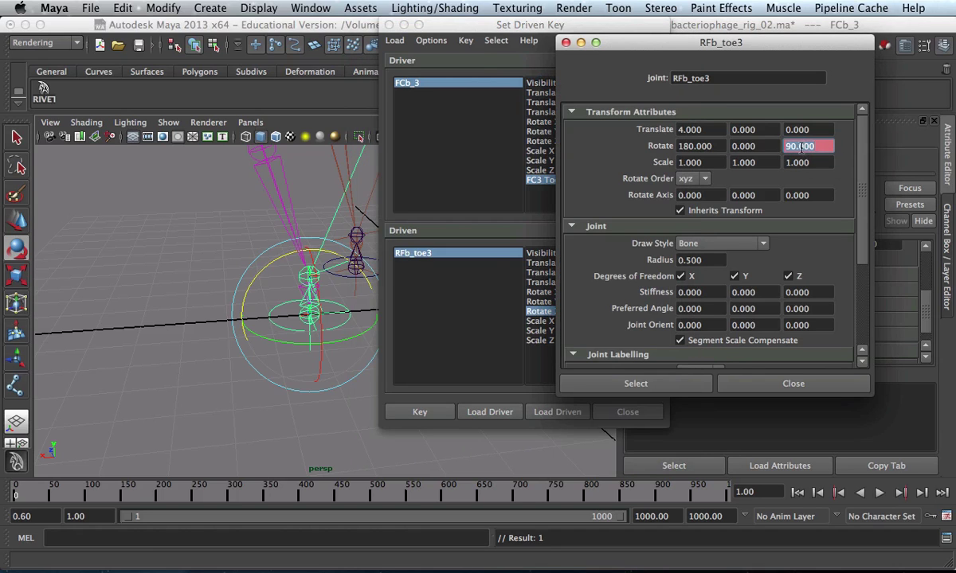
{"action": "left_click", "coordinate": [636, 383]}
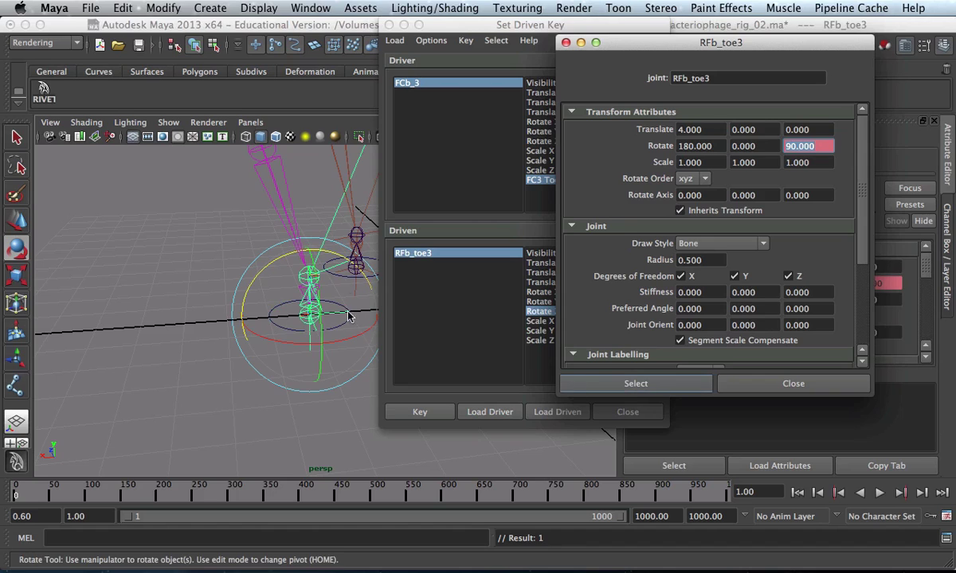
{"action": "left_click_drag", "start_coordinate": [266, 243], "coordinate": [253, 293]}
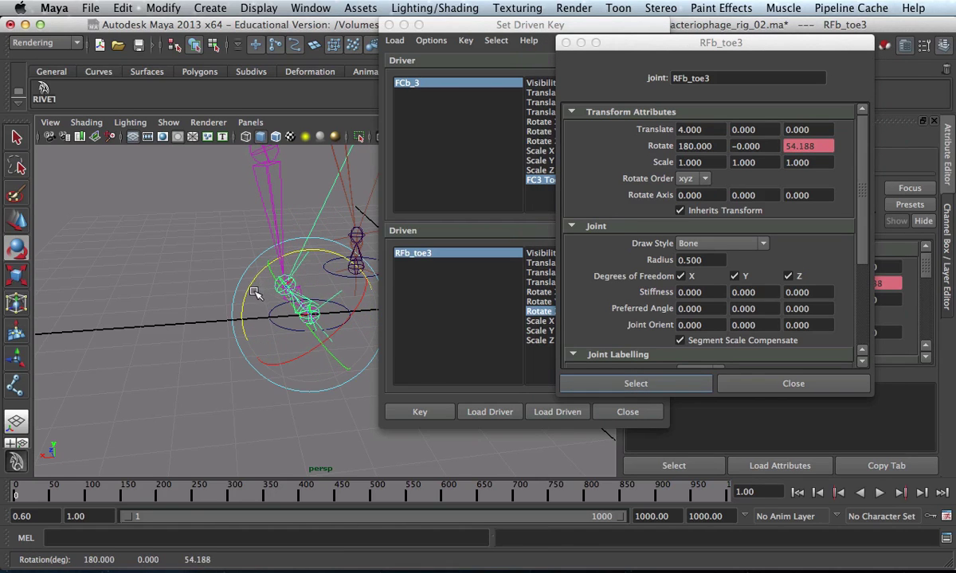
{"action": "double_click", "coordinate": [806, 147]}
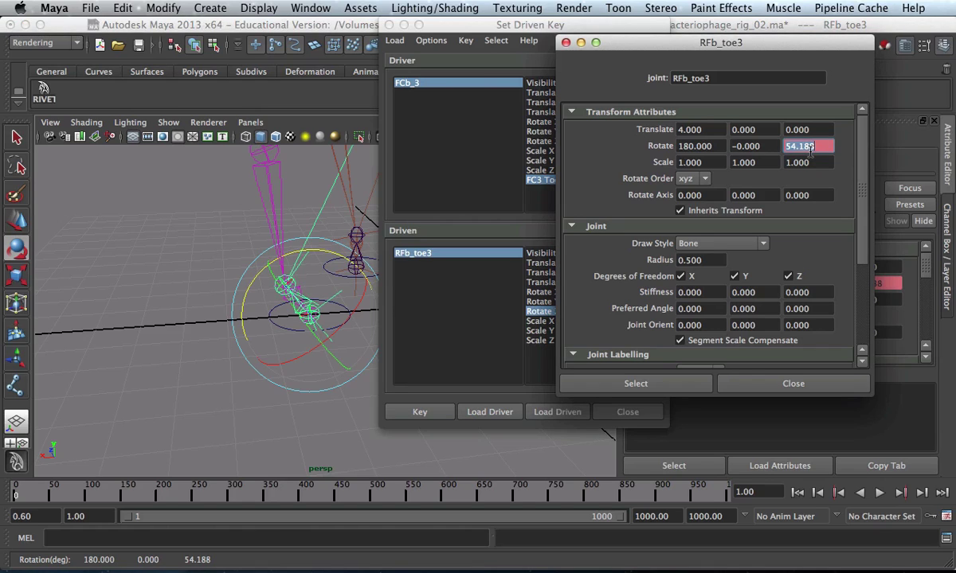
{"action": "type", "text": "45"}
{"action": "key", "text": "Return"}
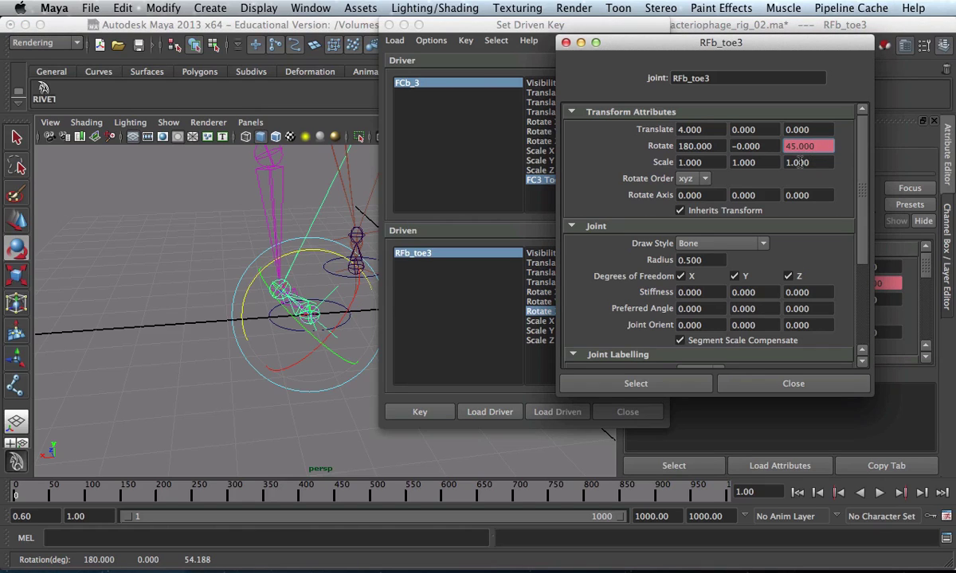
{"action": "double_click", "coordinate": [812, 147]}
{"action": "type", "text": "90"}
{"action": "key", "text": "Return"}
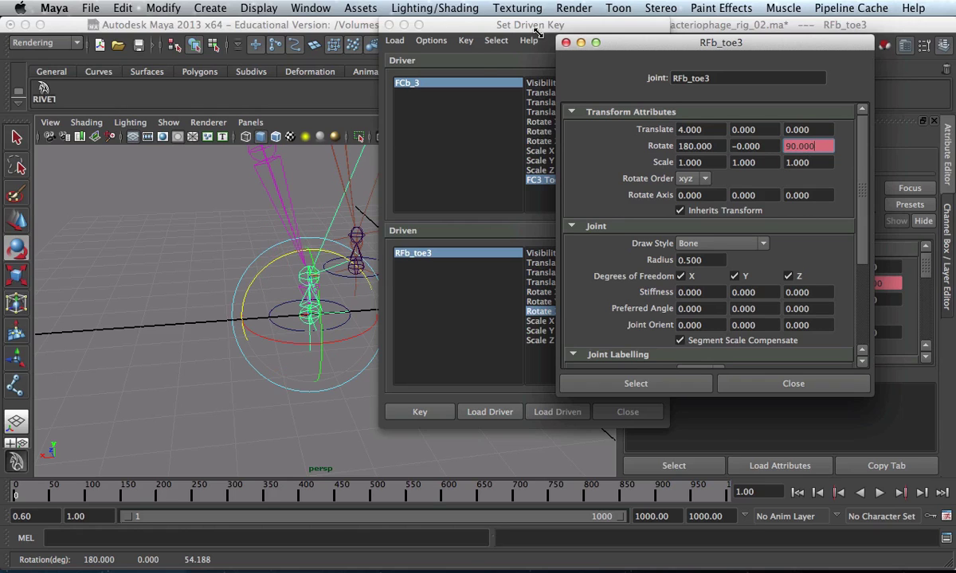
Rearrange the floating windows, select the FCb_3 control, and set its FC3 Toe Roll to the maximum
{"action": "left_click_drag", "start_coordinate": [494, 28], "coordinate": [458, 29]}
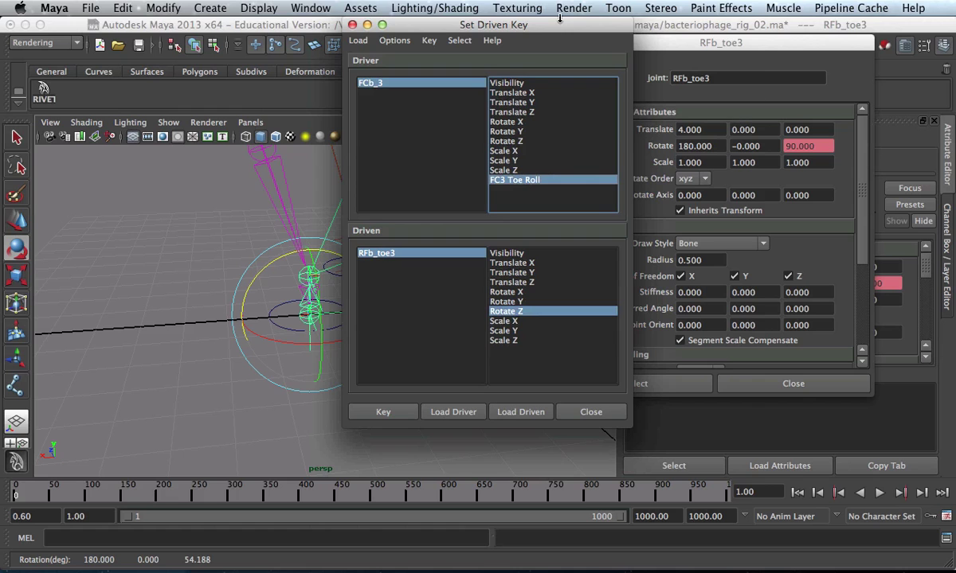
{"action": "left_click_drag", "start_coordinate": [554, 29], "coordinate": [297, 29]}
{"action": "left_click_drag", "start_coordinate": [790, 43], "coordinate": [549, 103]}
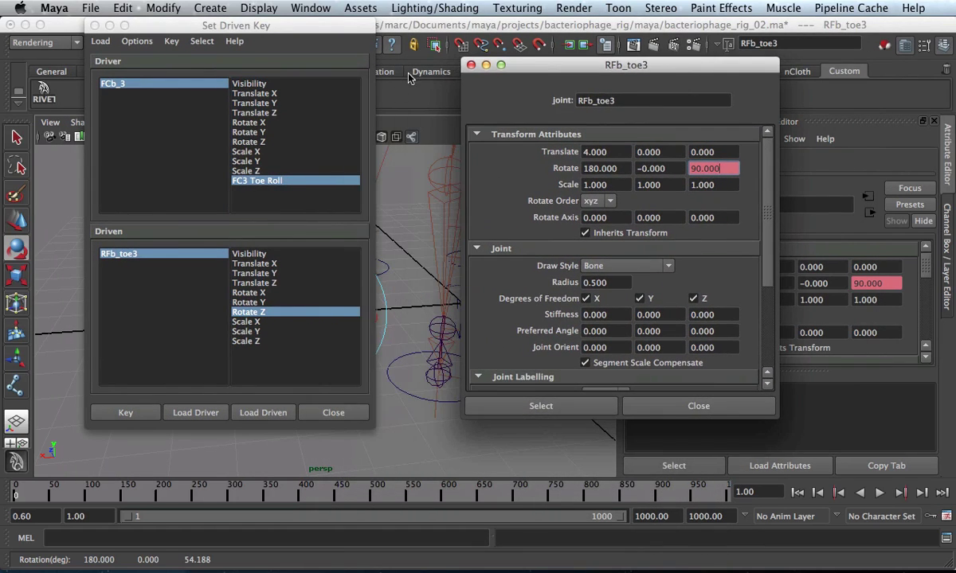
{"action": "left_click_drag", "start_coordinate": [326, 25], "coordinate": [627, 34]}
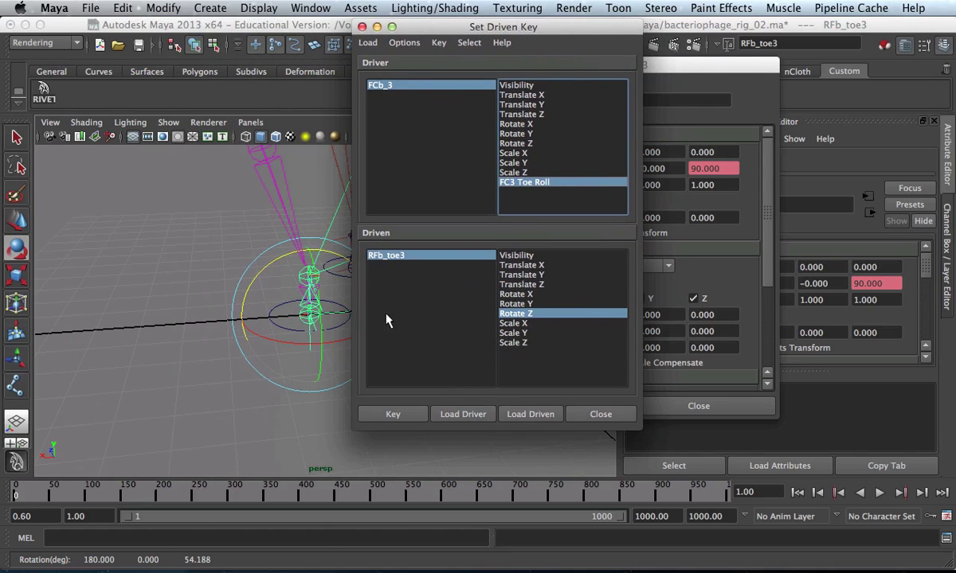
{"action": "left_click", "coordinate": [174, 333]}
{"action": "key", "text": "q"}
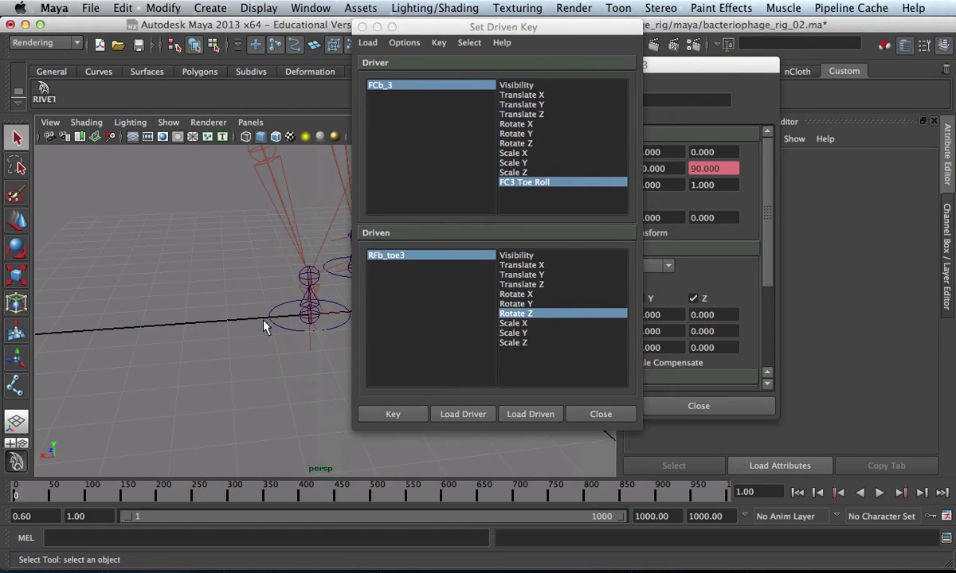
{"action": "left_click", "coordinate": [273, 322]}
{"action": "left_click_drag", "start_coordinate": [503, 26], "coordinate": [342, 63]}
{"action": "left_click_drag", "start_coordinate": [655, 94], "coordinate": [248, 206]}
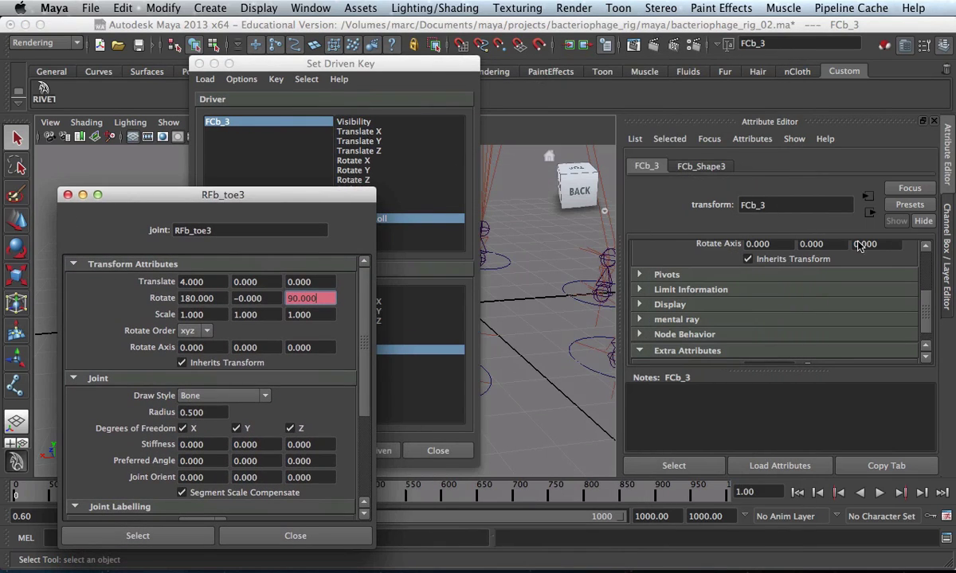
{"action": "left_click", "coordinate": [926, 351]}
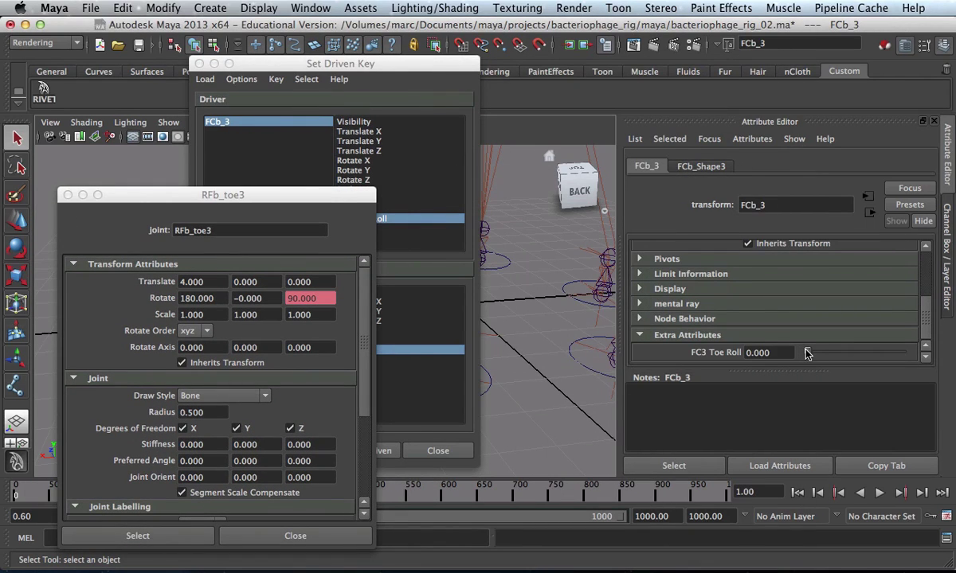
{"action": "left_click_drag", "start_coordinate": [806, 353], "coordinate": [903, 356]}
Move the floating windows off the foot, select RFb_toe3, and set its Z rotation to 45 degrees
{"action": "left_click_drag", "start_coordinate": [279, 191], "coordinate": [740, 136]}
{"action": "left_click", "coordinate": [420, 64]}
{"action": "left_click_drag", "start_coordinate": [420, 64], "coordinate": [711, 57]}
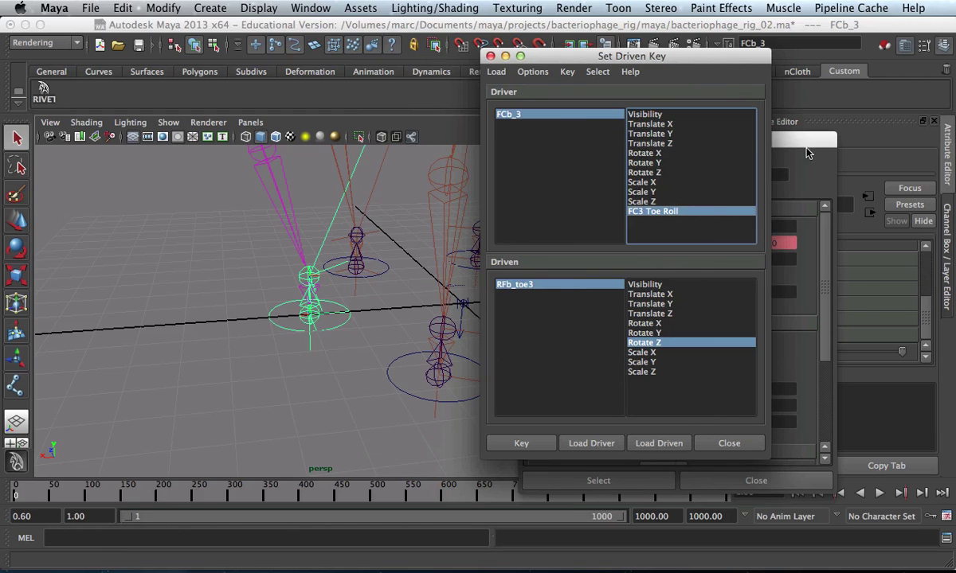
{"action": "left_click_drag", "start_coordinate": [797, 140], "coordinate": [840, 63]}
{"action": "left_click", "coordinate": [690, 404]}
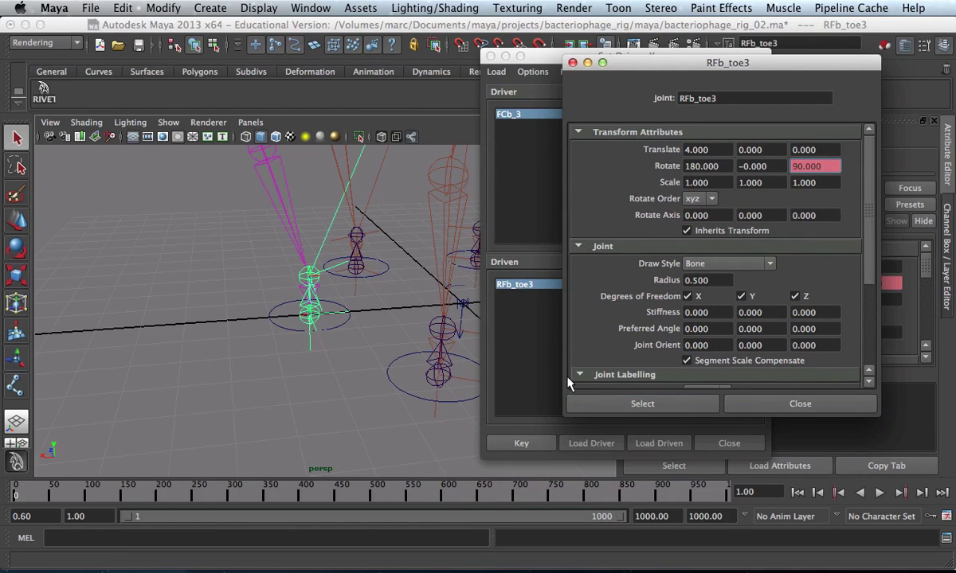
{"action": "left_click", "coordinate": [335, 336]}
{"action": "key", "text": "e"}
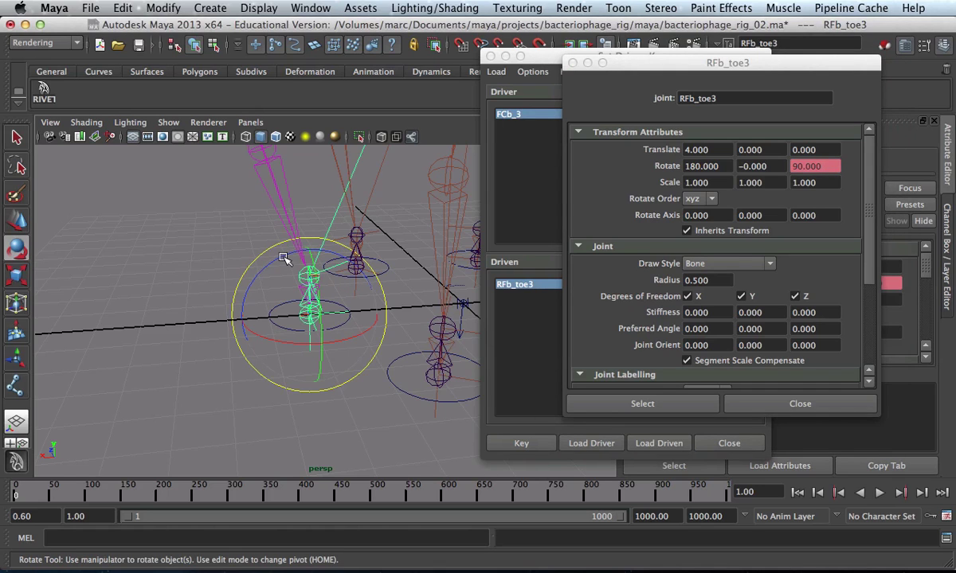
{"action": "left_click_drag", "start_coordinate": [271, 254], "coordinate": [235, 267]}
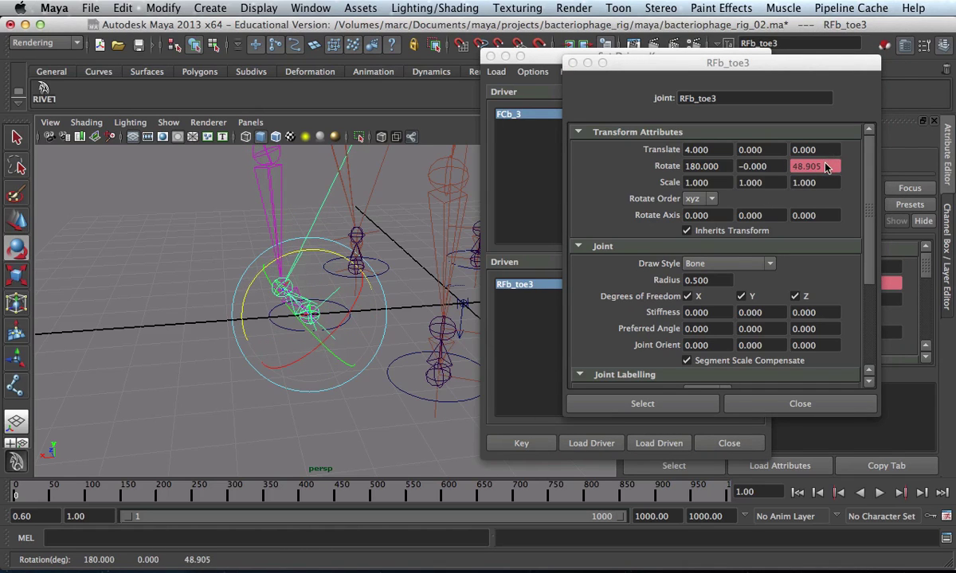
{"action": "left_click", "coordinate": [824, 165]}
{"action": "type", "text": "45"}
{"action": "key", "text": "Return"}
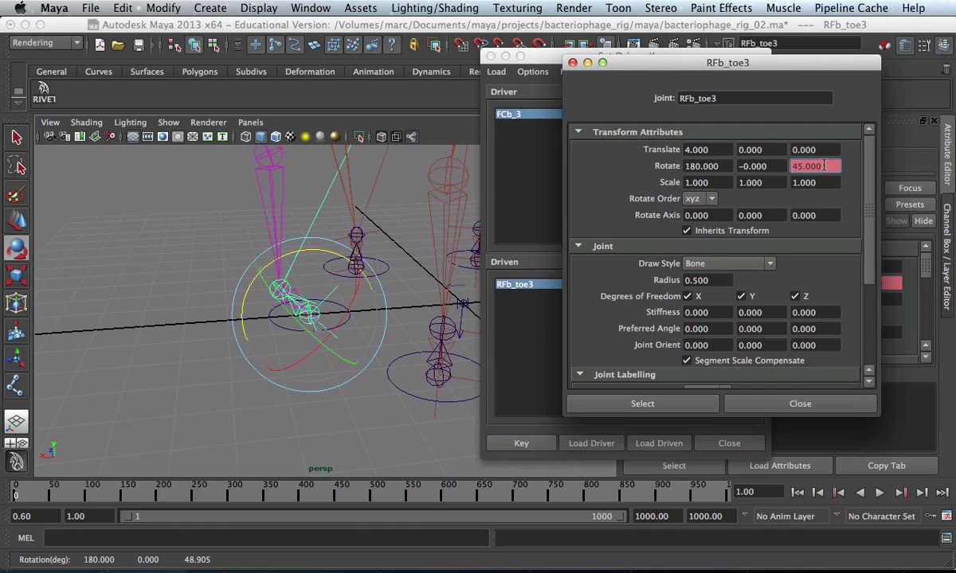
Key FCb_3's FC3 Toe Roll at its maximum against RFb_toe3's Rotate Z of 45 degrees, and clear the floating windows off the foot
{"action": "left_click_drag", "start_coordinate": [773, 68], "coordinate": [204, 436]}
{"action": "left_click", "coordinate": [520, 449]}
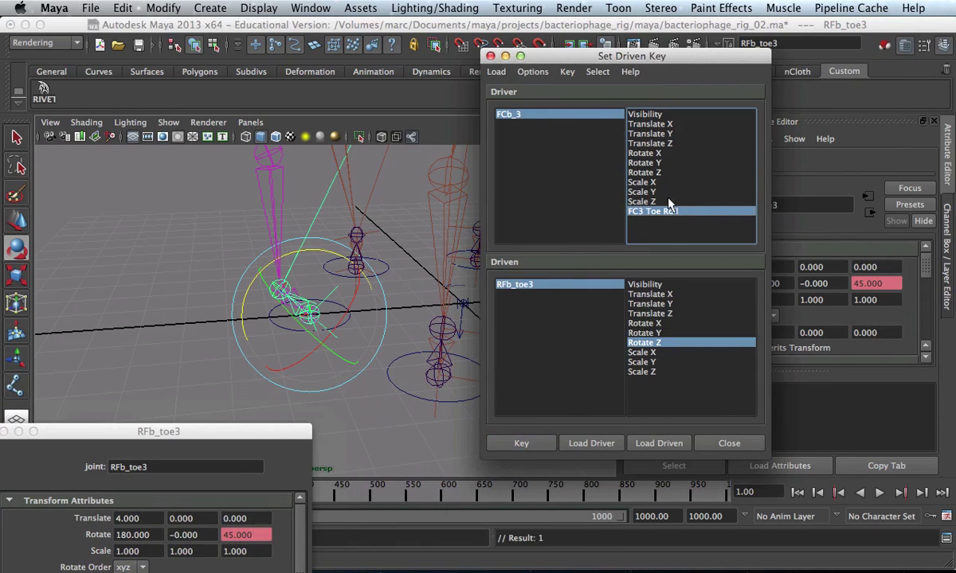
{"action": "left_click_drag", "start_coordinate": [631, 58], "coordinate": [504, 394]}
Select the FCb_3 foot control and test its FC3 Toe Roll attribute through its range, ending at 1
{"action": "left_click", "coordinate": [177, 355]}
{"action": "left_click", "coordinate": [282, 328]}
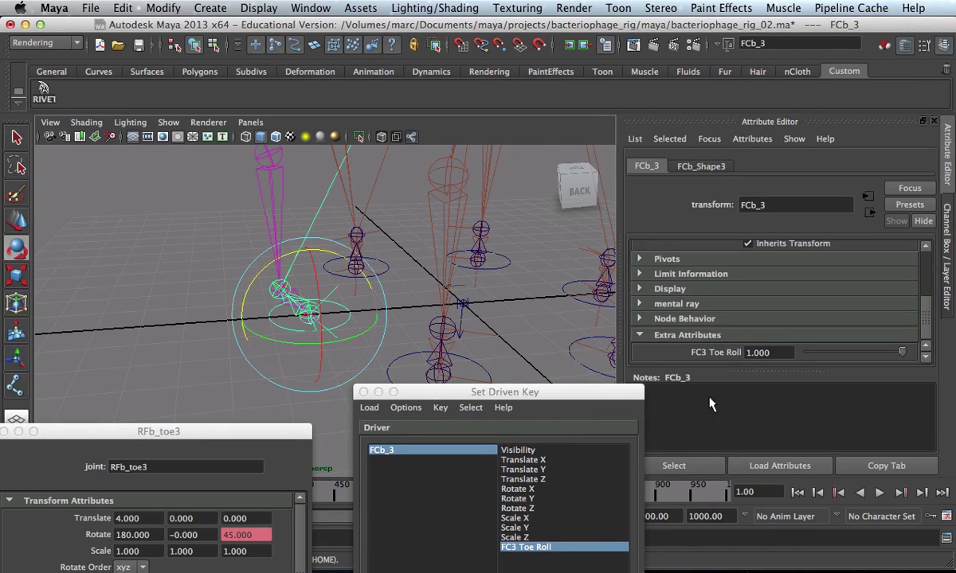
{"action": "left_click_drag", "start_coordinate": [888, 356], "coordinate": [928, 366]}
Raise the FCb_3 control about 2 units along Y and try rotating it to test the rolled foot
{"action": "key", "text": "w"}
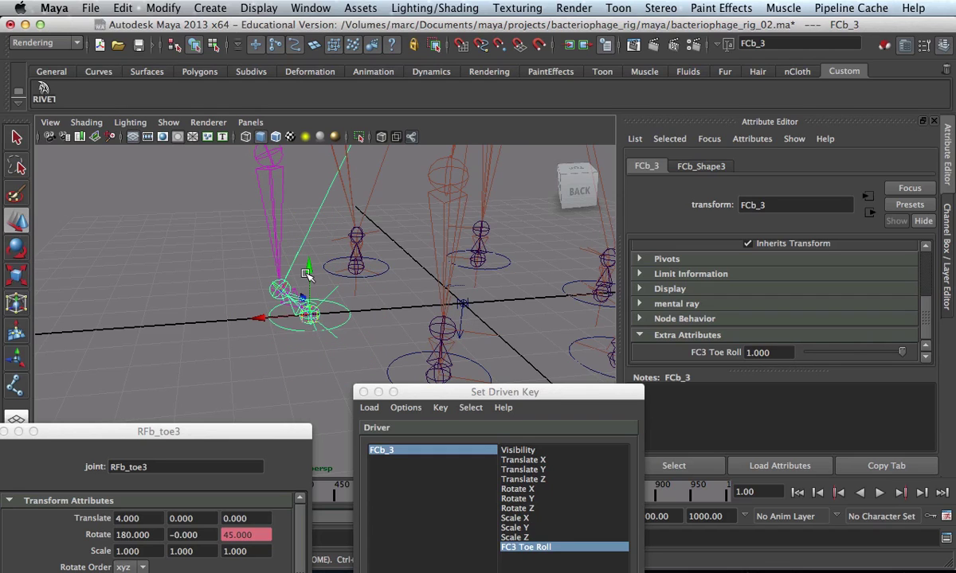
{"action": "left_click_drag", "start_coordinate": [307, 273], "coordinate": [311, 198]}
{"action": "key", "text": "e"}
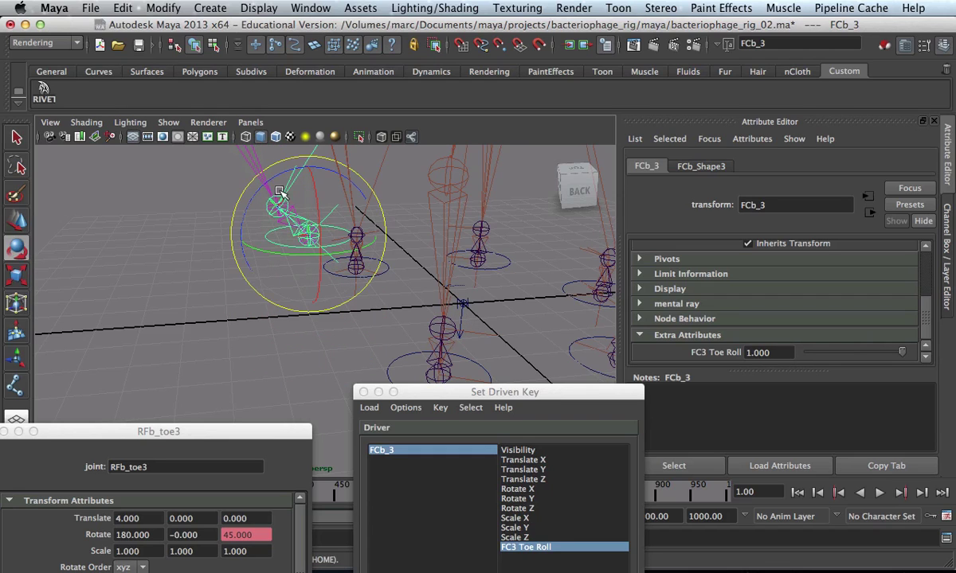
{"action": "left_click_drag", "start_coordinate": [275, 156], "coordinate": [225, 224]}
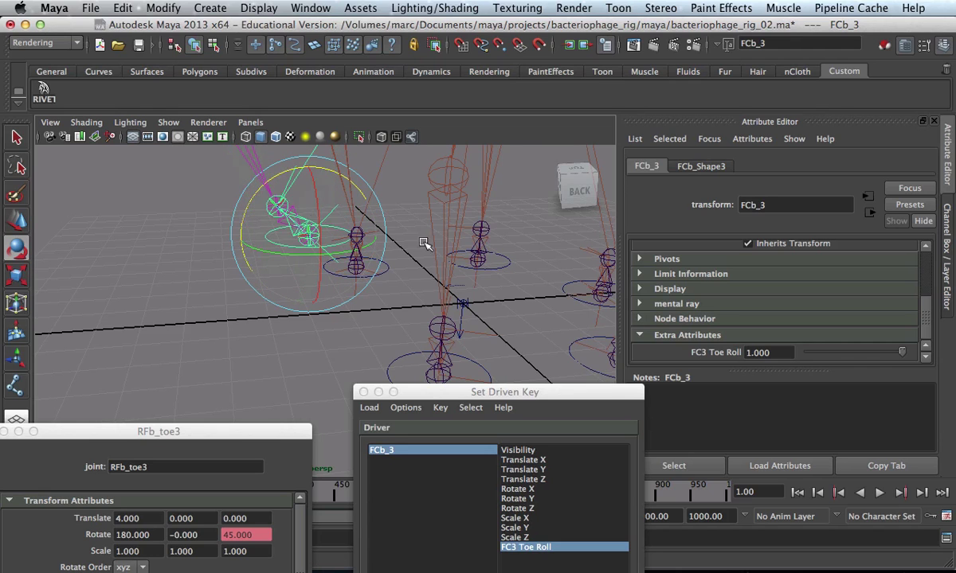
{"action": "right_click_drag", "start_coordinate": [424, 244], "coordinate": [248, 214], "text": "alt"}
{"action": "middle_click_drag", "start_coordinate": [247, 214], "coordinate": [280, 301], "text": "alt"}
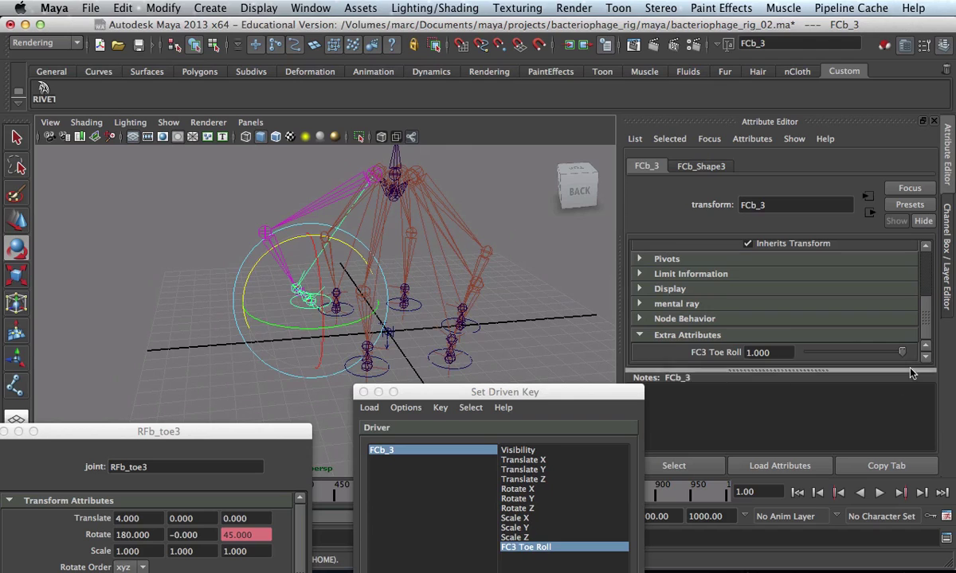
Set FCb_3's FC3 Toe Roll to 0 and reset its Translate Y to 0
{"action": "left_click_drag", "start_coordinate": [902, 351], "coordinate": [741, 365]}
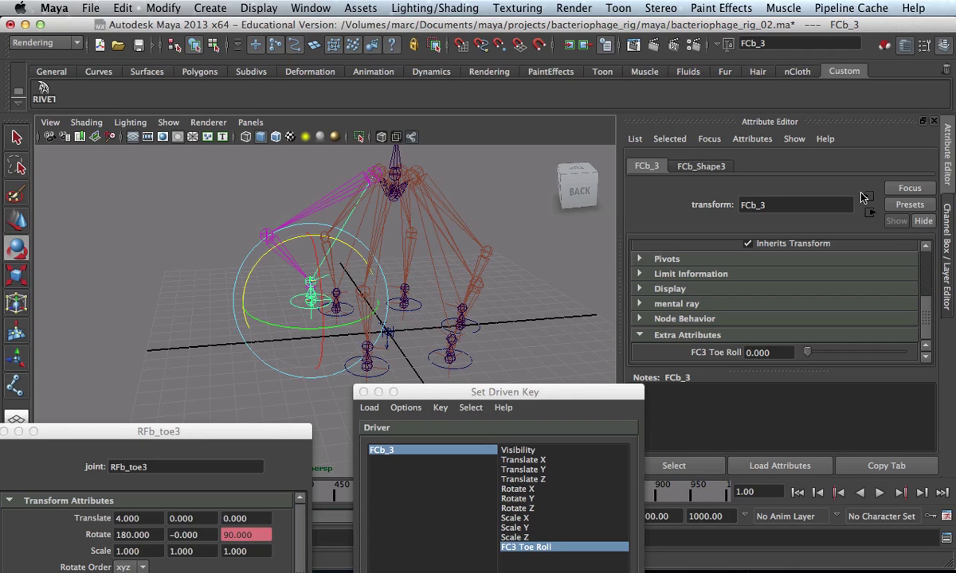
{"action": "key", "text": "ctrl+a"}
{"action": "double_click", "coordinate": [897, 193]}
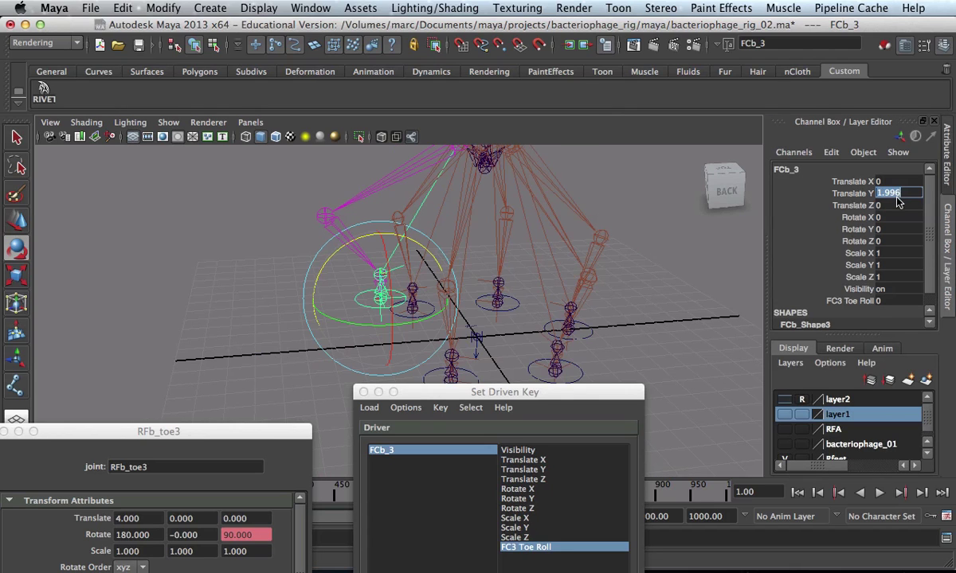
{"action": "type", "text": "0"}
{"action": "key", "text": "Return"}
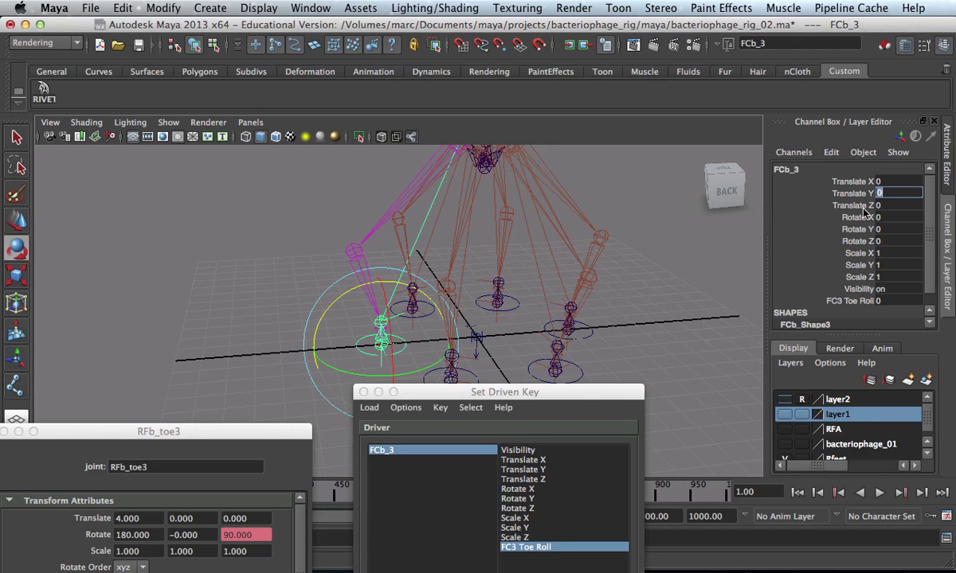
Bring the Set Driven Key window back into view and open the Graph Editor for FCb_3
{"action": "left_click_drag", "start_coordinate": [520, 392], "coordinate": [603, 40]}
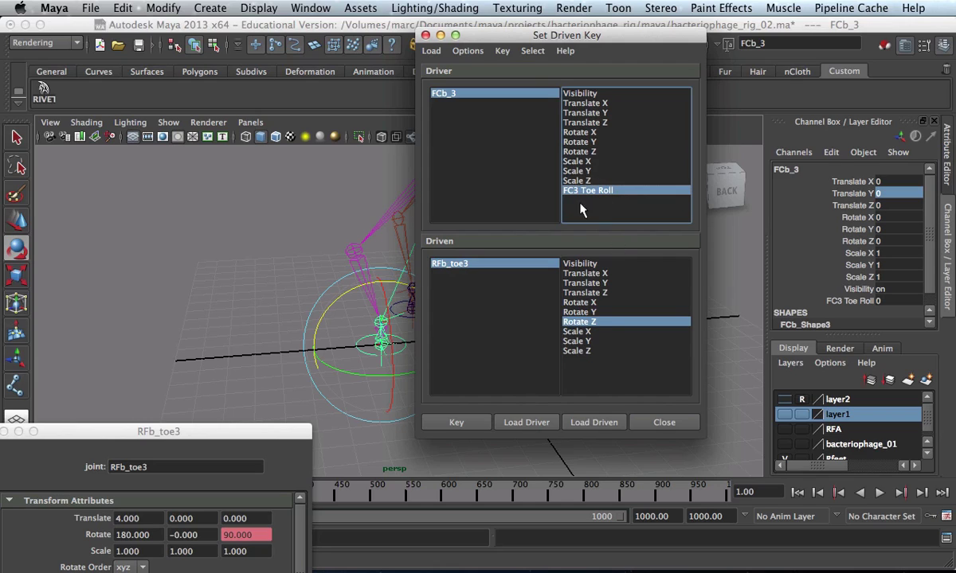
{"action": "left_click", "coordinate": [436, 430]}
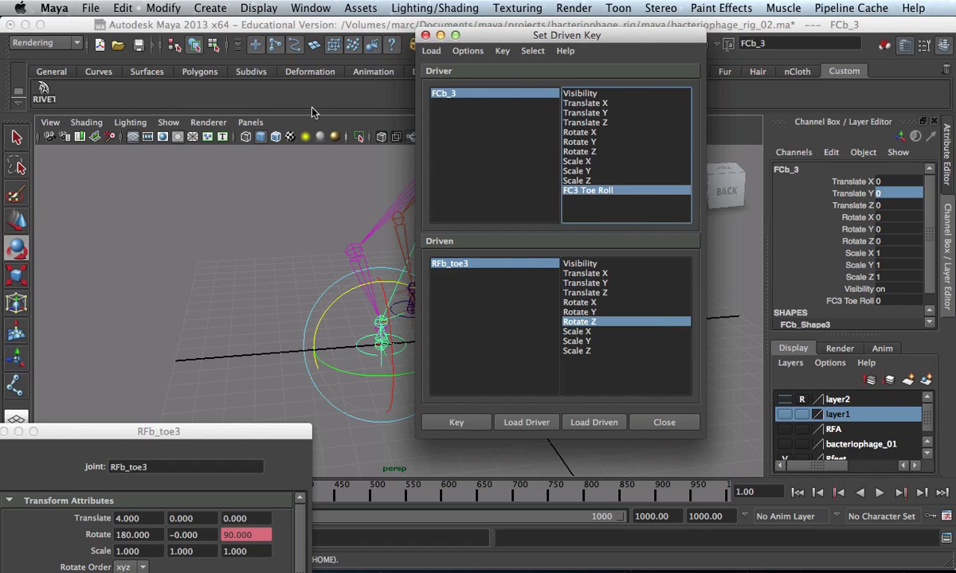
{"action": "left_click", "coordinate": [310, 8]}
{"action": "mouse_move", "coordinate": [321, 47]}
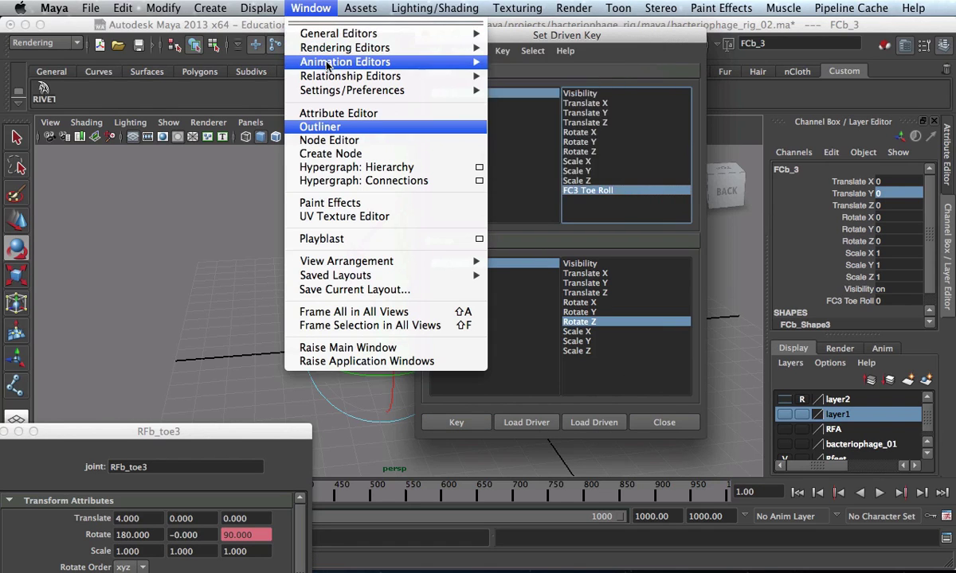
{"action": "left_click", "coordinate": [526, 68]}
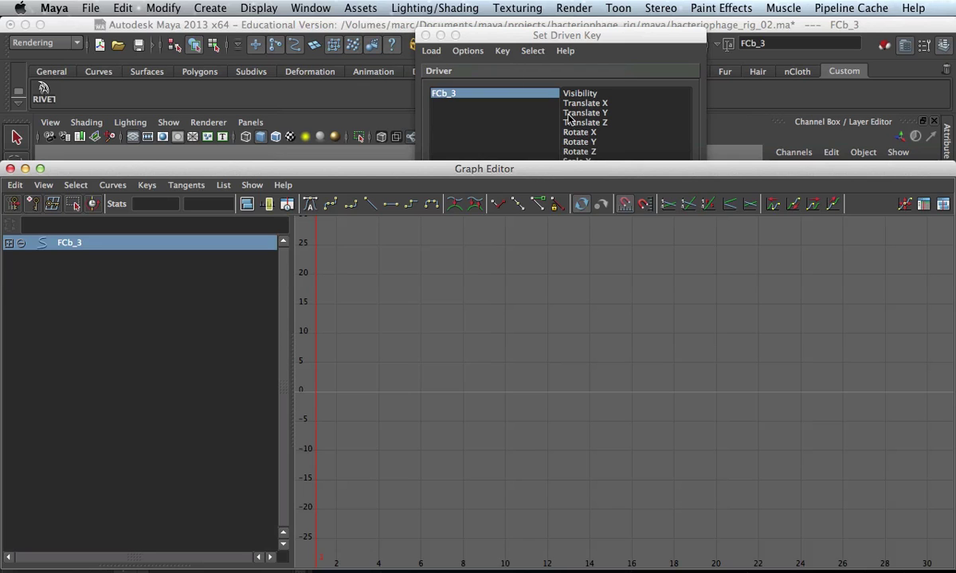
{"action": "left_click_drag", "start_coordinate": [540, 170], "coordinate": [625, 108]}
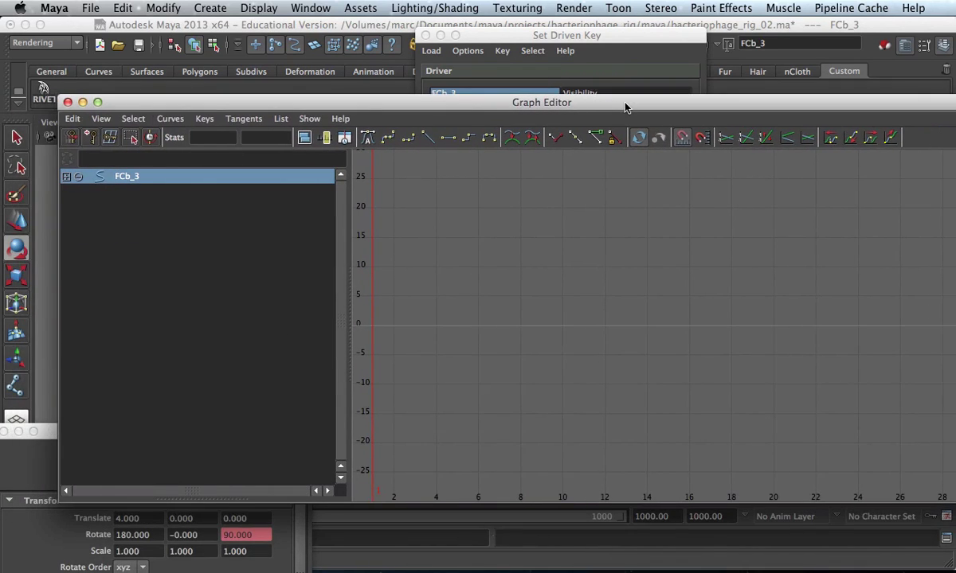
Expand FCb_3 in the Graph Editor and frame RFb_toe3's driven Rotate Z curve
{"action": "left_click", "coordinate": [66, 176]}
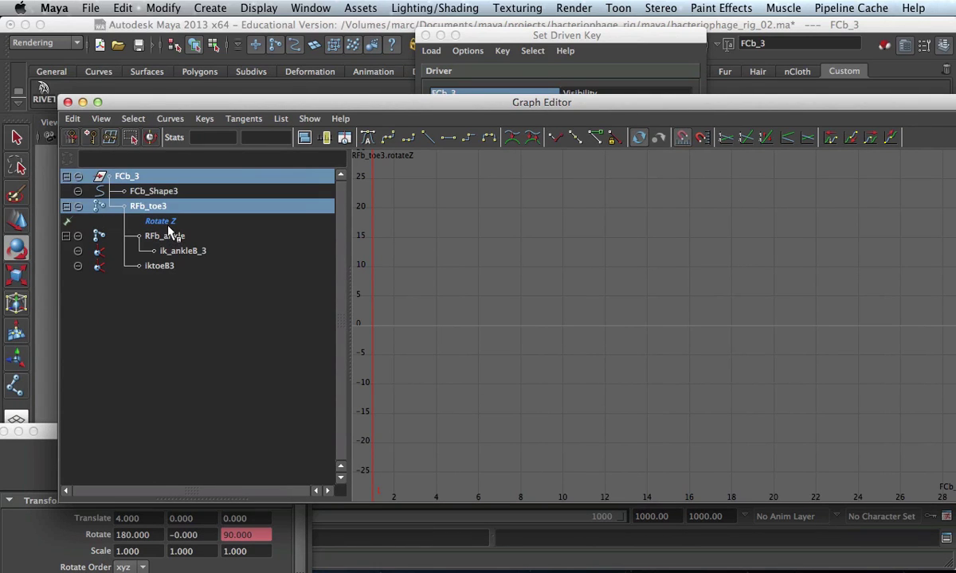
{"action": "left_click", "coordinate": [207, 220]}
{"action": "key", "text": "f"}
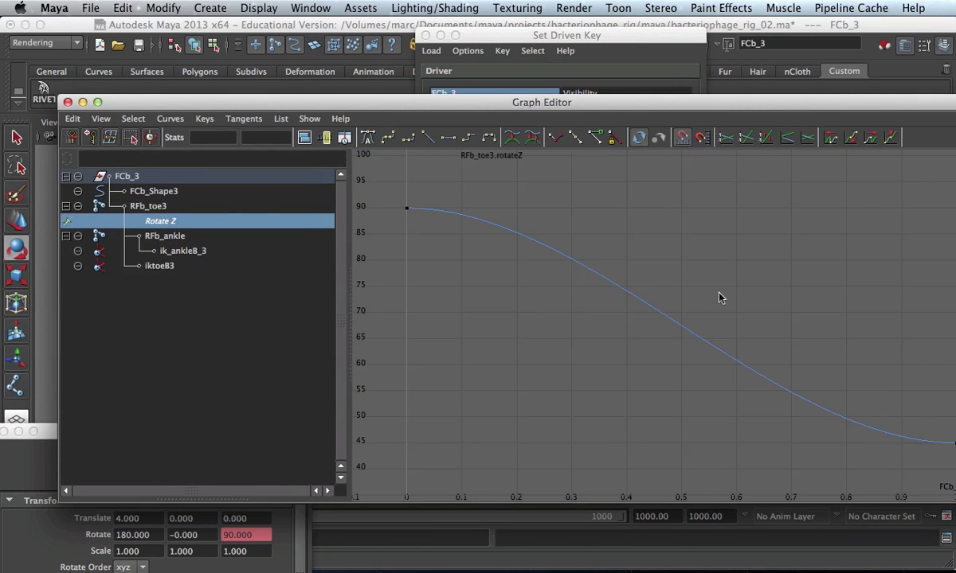
{"action": "right_click_drag", "start_coordinate": [721, 296], "coordinate": [667, 286], "text": "alt"}
{"action": "key", "text": "f"}
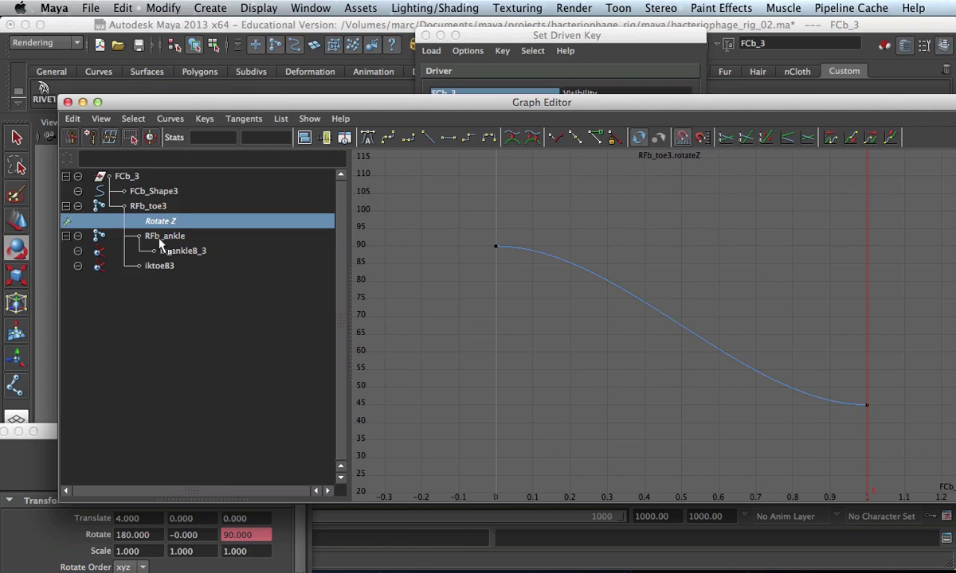
Check FCb_Shape3 for curves, return to the Rotate Z curve, and inspect its first and last keys
{"action": "left_click", "coordinate": [162, 193]}
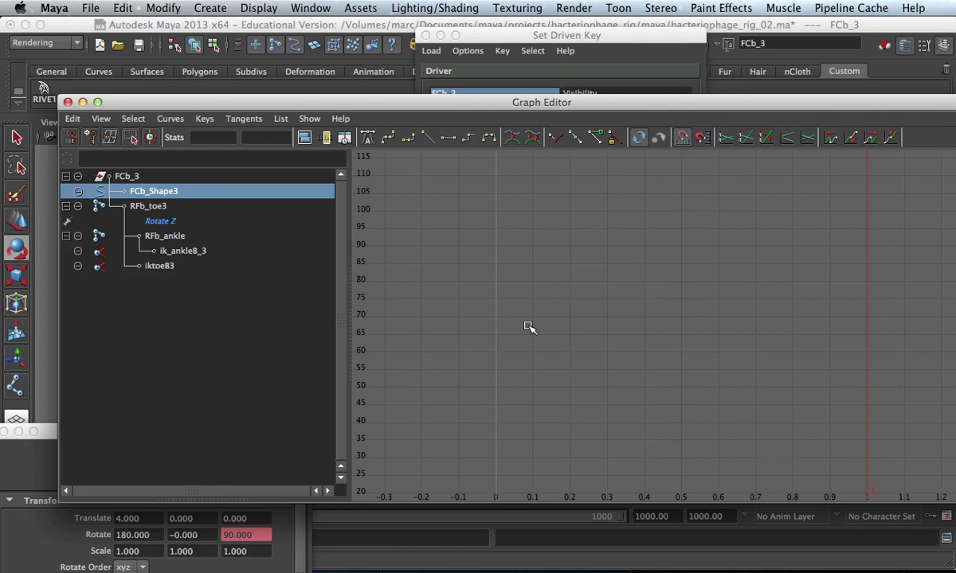
{"action": "left_click", "coordinate": [175, 222]}
{"action": "key", "text": "f"}
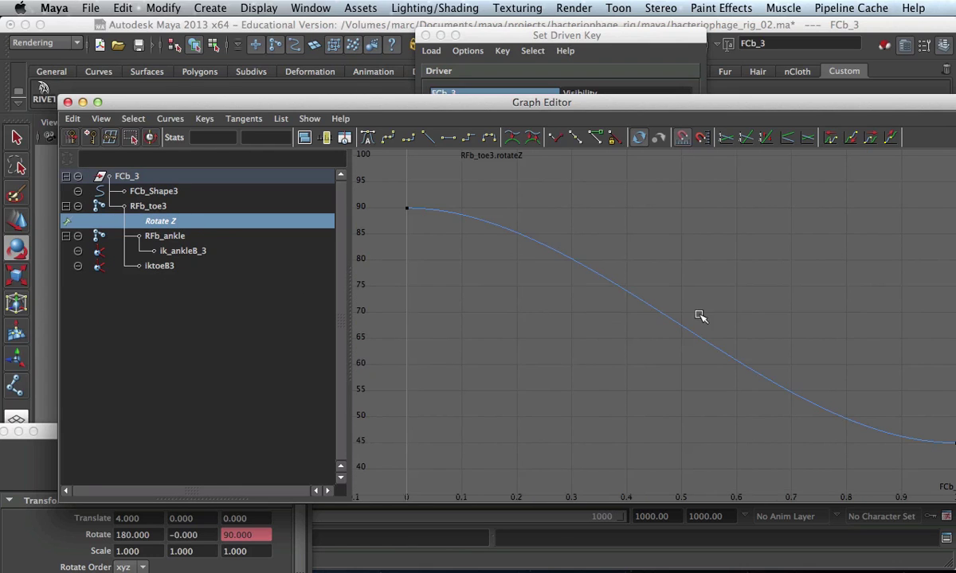
{"action": "scroll", "coordinate": [716, 311], "scroll_direction": "down", "scroll_amount": 3}
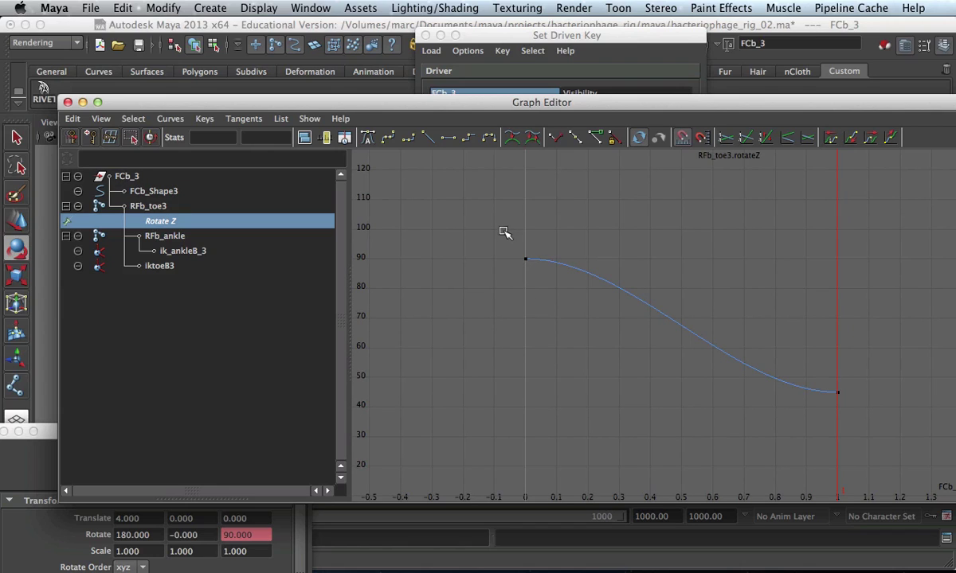
{"action": "left_click_drag", "start_coordinate": [503, 230], "coordinate": [535, 276]}
{"action": "left_click_drag", "start_coordinate": [859, 431], "coordinate": [761, 386]}
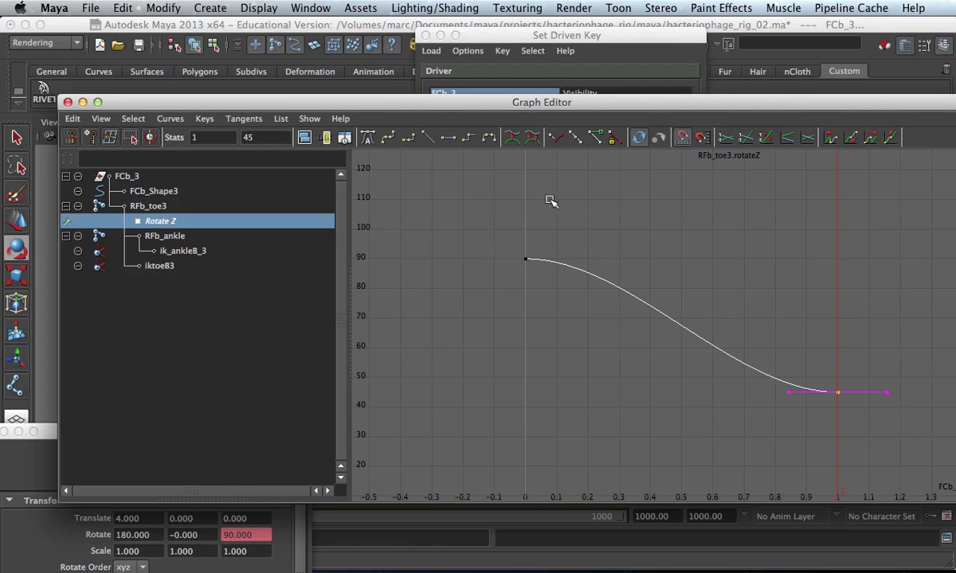
Put away the Graph Editor and close the Set Driven Key window
{"action": "left_click_drag", "start_coordinate": [139, 109], "coordinate": [326, 454]}
{"action": "left_click", "coordinate": [379, 190]}
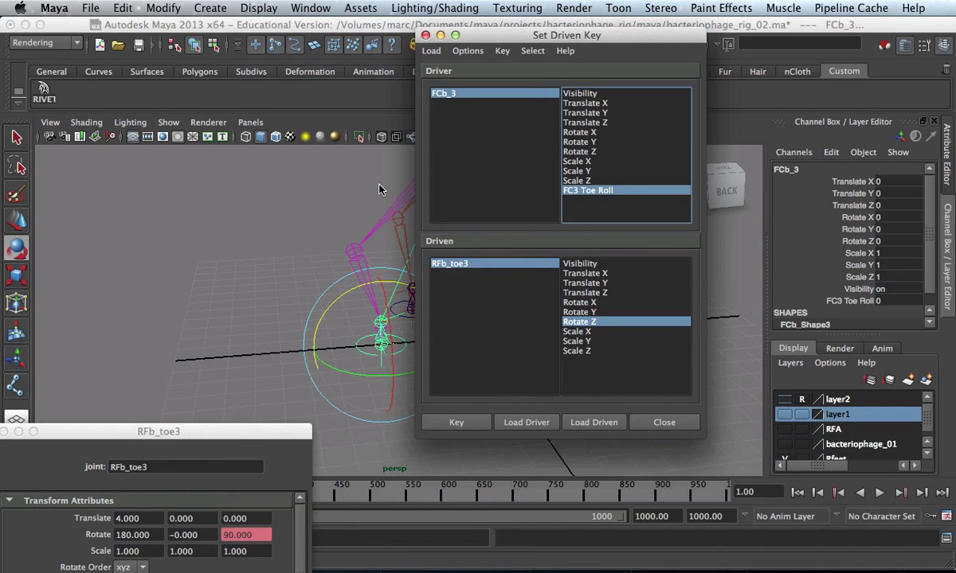
{"action": "left_click", "coordinate": [425, 35]}
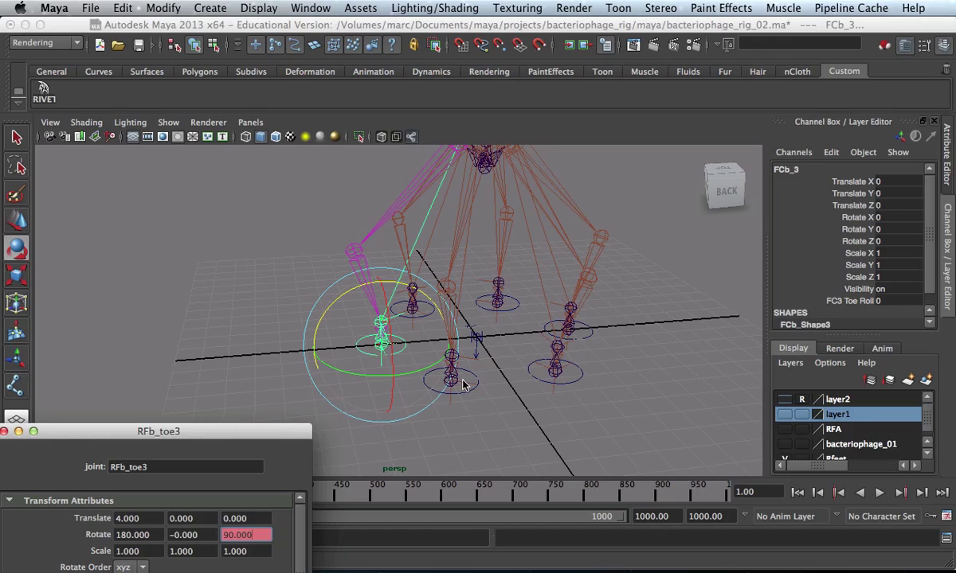
Try to select the toe joint of the foot next to FCb_3 in the viewport, and clear the selection
{"action": "left_click_drag", "start_coordinate": [465, 385], "coordinate": [435, 358], "text": "alt"}
{"action": "left_click_drag", "start_coordinate": [497, 386], "coordinate": [441, 271], "text": "alt"}
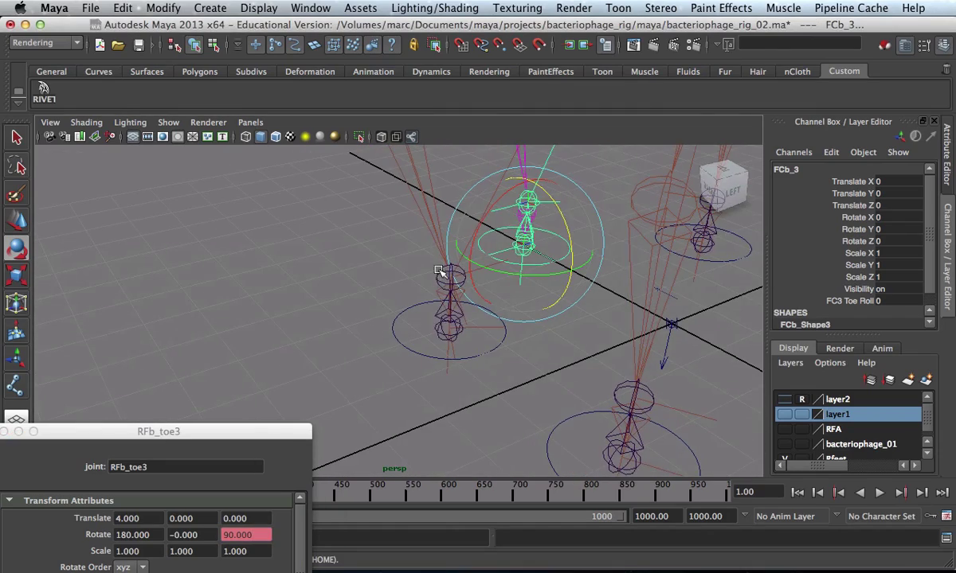
{"action": "left_click", "coordinate": [446, 330]}
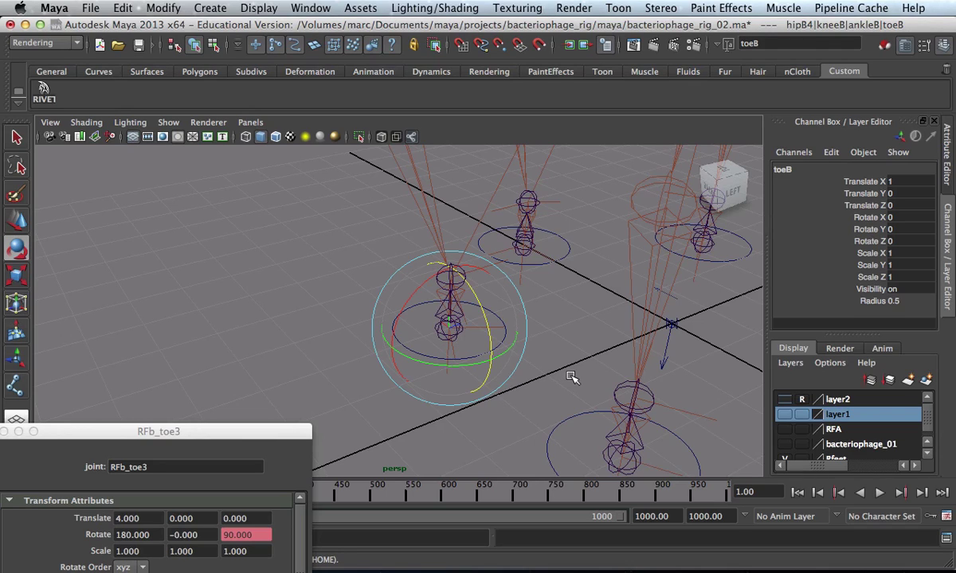
{"action": "left_click", "coordinate": [435, 352]}
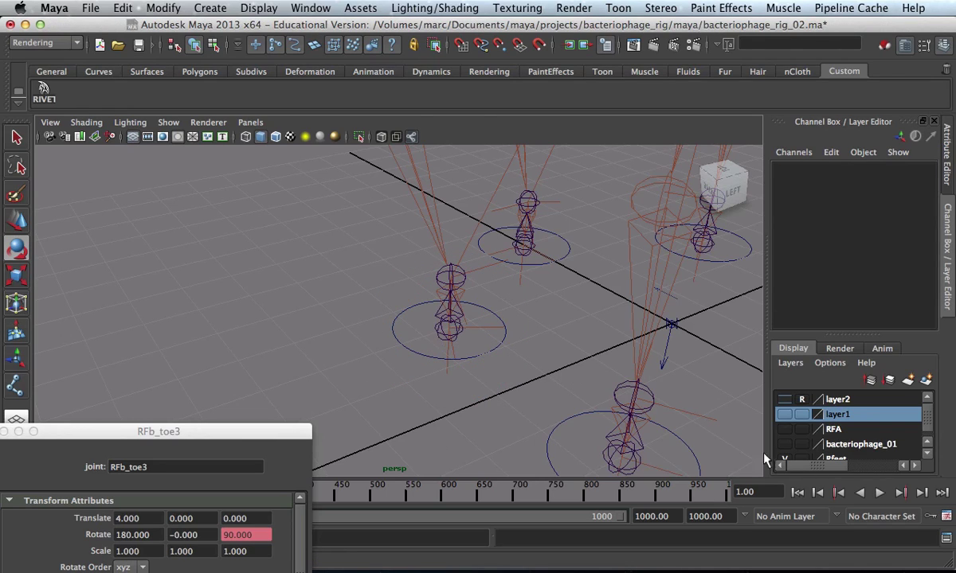
Open the Outliner, select the FCb_4 control, and move the Outliner clear of the foot
{"action": "left_click", "coordinate": [310, 8]}
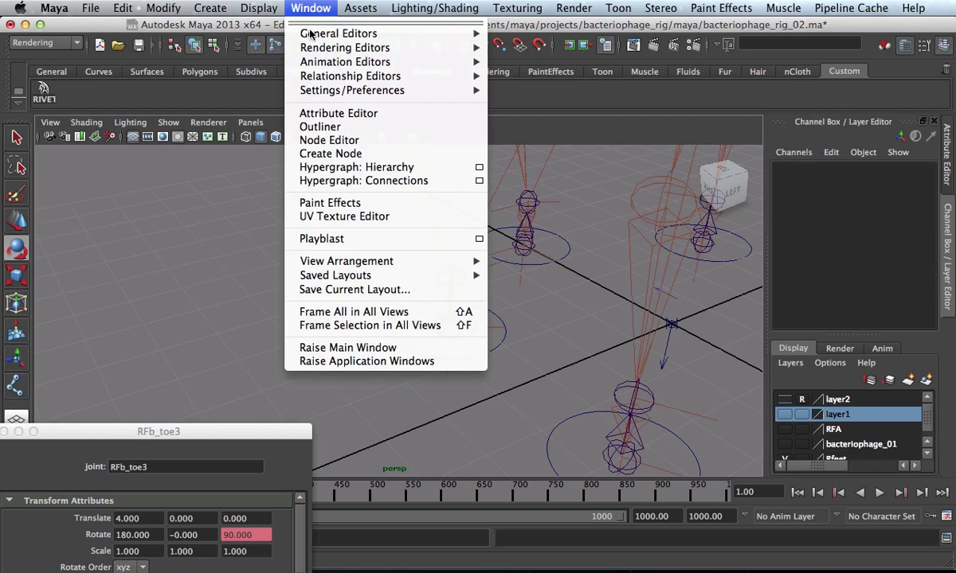
{"action": "left_click", "coordinate": [304, 126]}
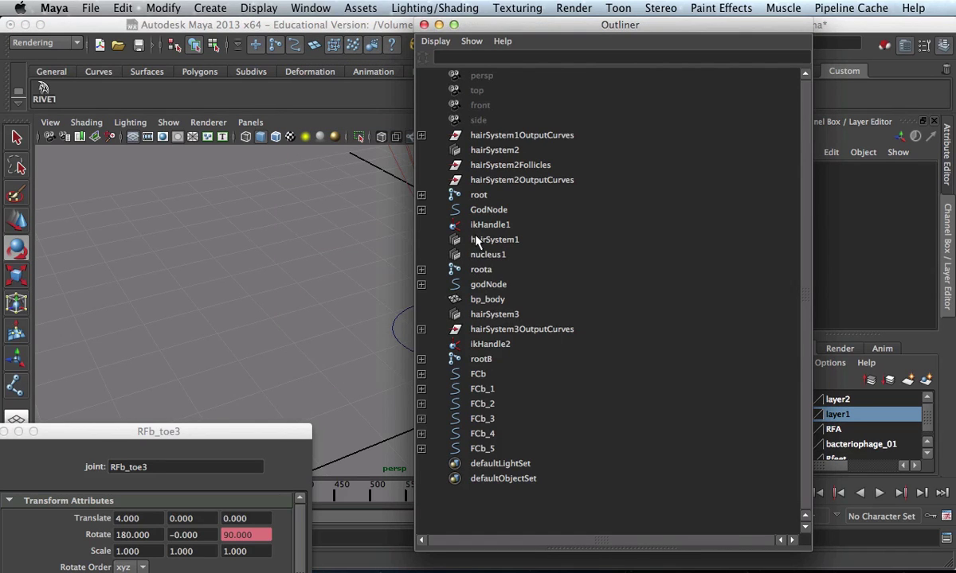
{"action": "left_click", "coordinate": [483, 389]}
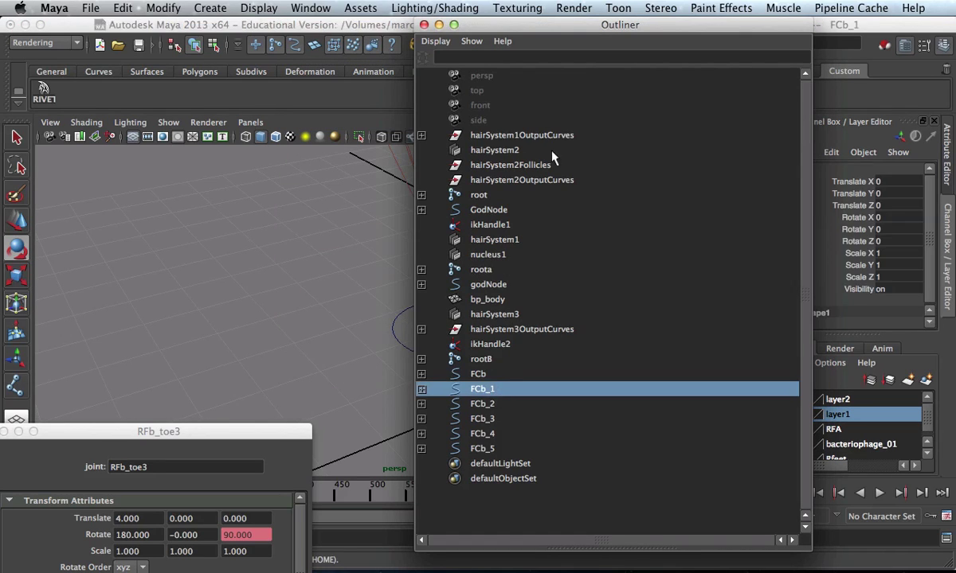
{"action": "left_click", "coordinate": [484, 434]}
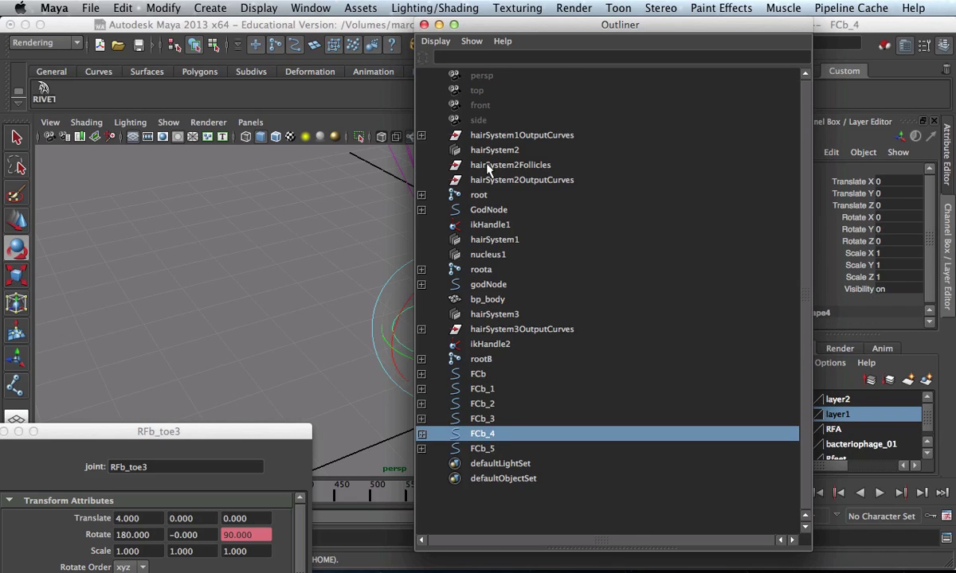
{"action": "left_click_drag", "start_coordinate": [513, 30], "coordinate": [679, 384]}
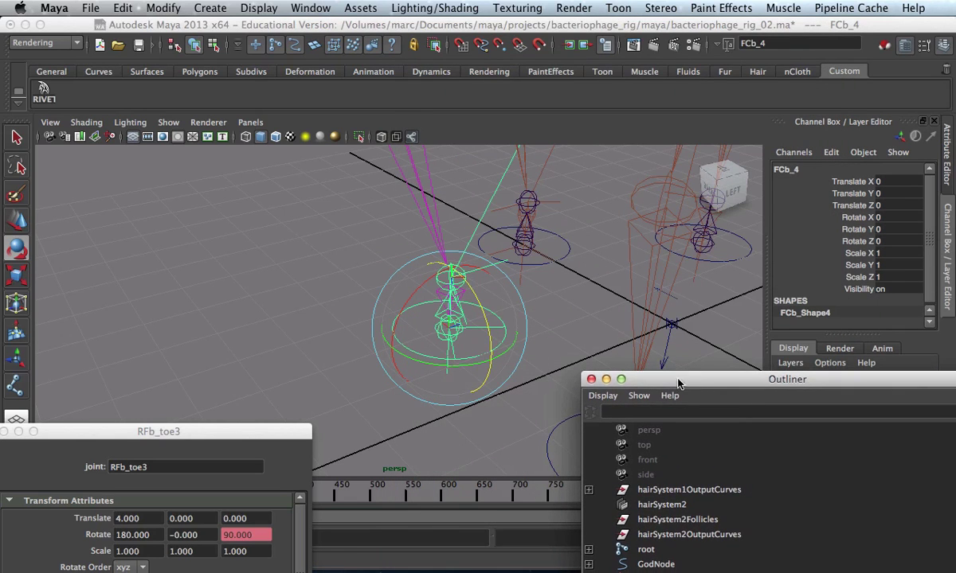
Expand FCb_4 in the Outliner, select its RFb_toe4 joint, and view the joint in the leg rig
{"action": "left_click_drag", "start_coordinate": [429, 279], "coordinate": [594, 331]}
{"action": "key", "text": "z"}
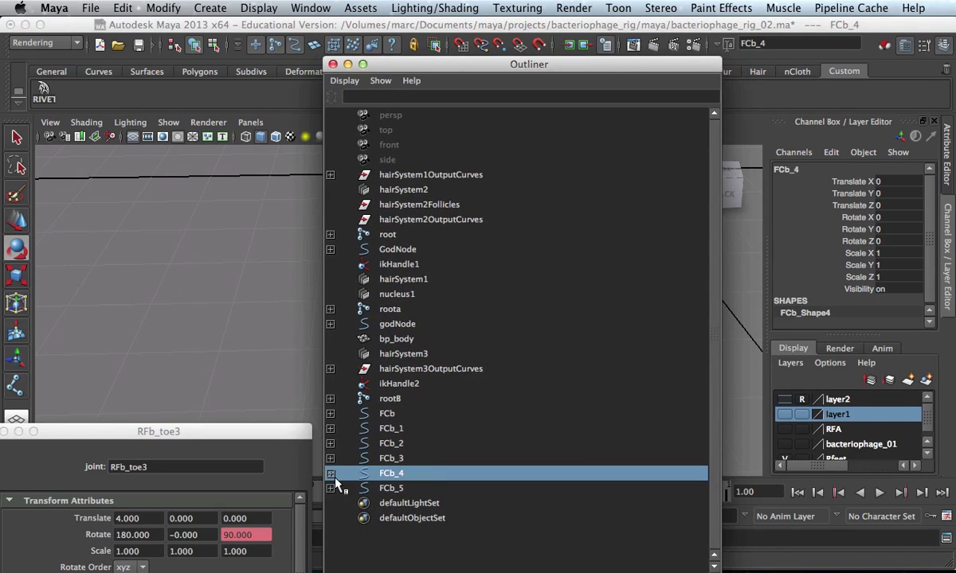
{"action": "left_click", "coordinate": [329, 474]}
{"action": "left_click", "coordinate": [417, 488]}
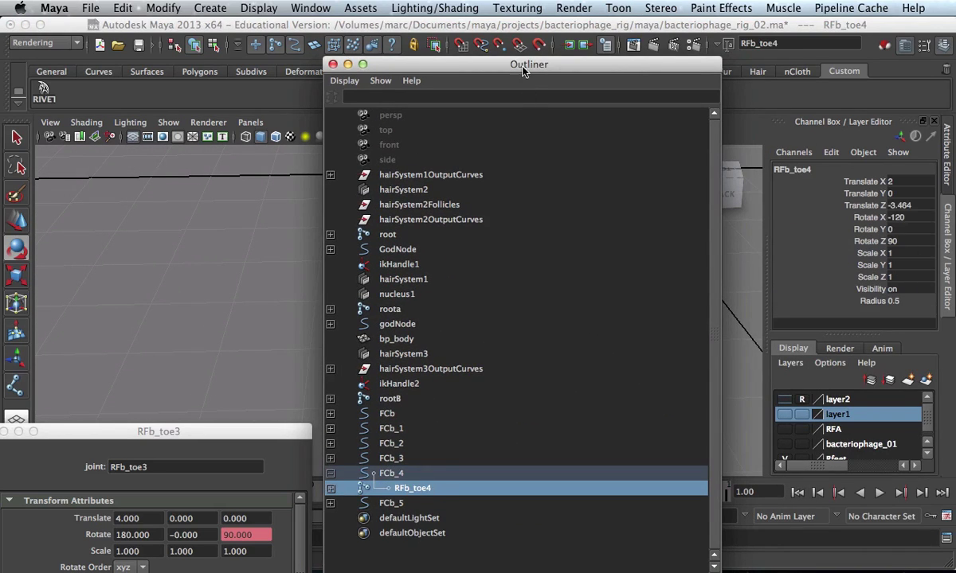
{"action": "left_click_drag", "start_coordinate": [523, 71], "coordinate": [726, 409]}
{"action": "left_click_drag", "start_coordinate": [514, 263], "coordinate": [413, 304], "text": "alt"}
{"action": "right_click_drag", "start_coordinate": [413, 305], "coordinate": [381, 208], "text": "alt"}
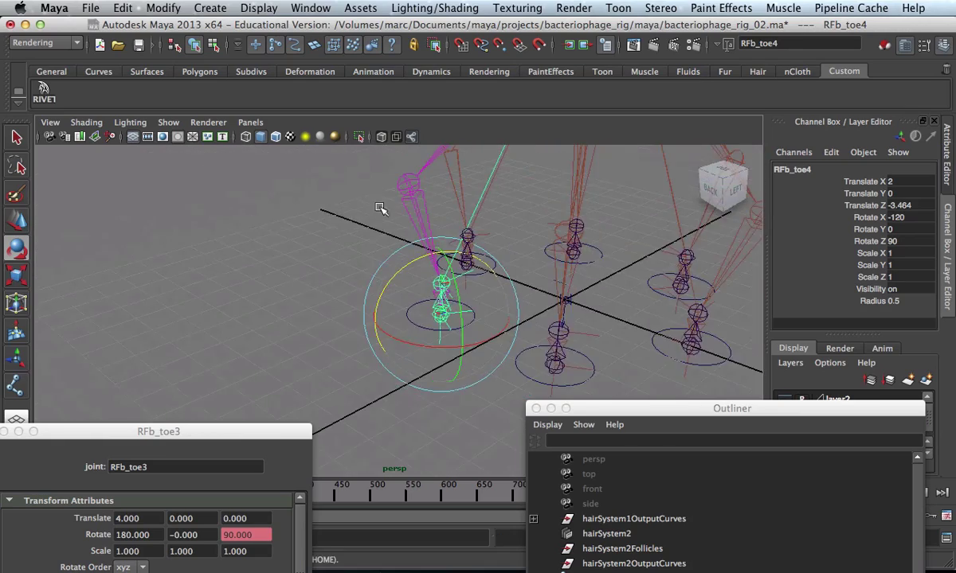
{"action": "left_click_drag", "start_coordinate": [381, 208], "coordinate": [428, 271], "text": "alt"}
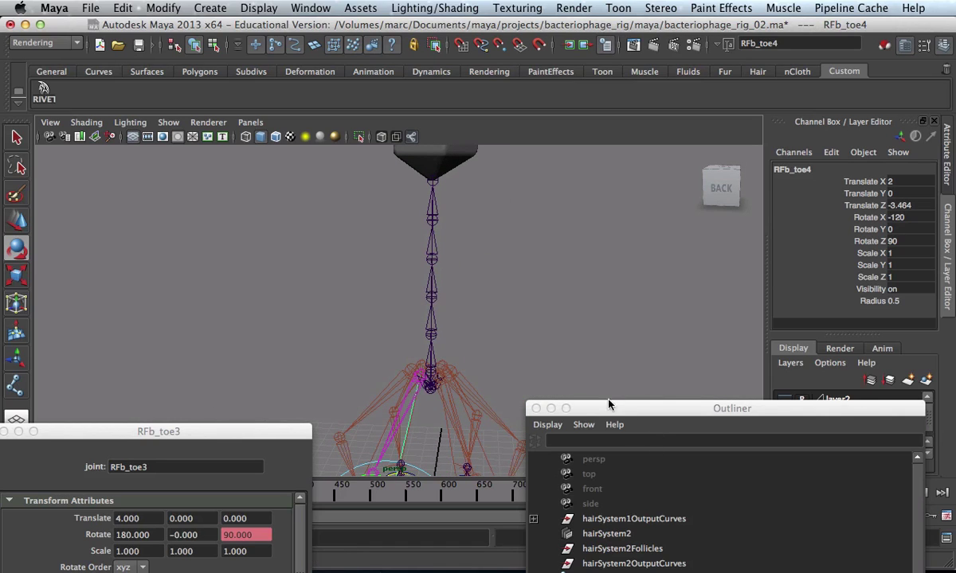
Move the Outliner and the RFb_toe3 attribute window clear of the rig, and clear the toe joint selection
{"action": "left_click_drag", "start_coordinate": [607, 408], "coordinate": [763, 431]}
{"action": "left_click_drag", "start_coordinate": [270, 432], "coordinate": [338, 561]}
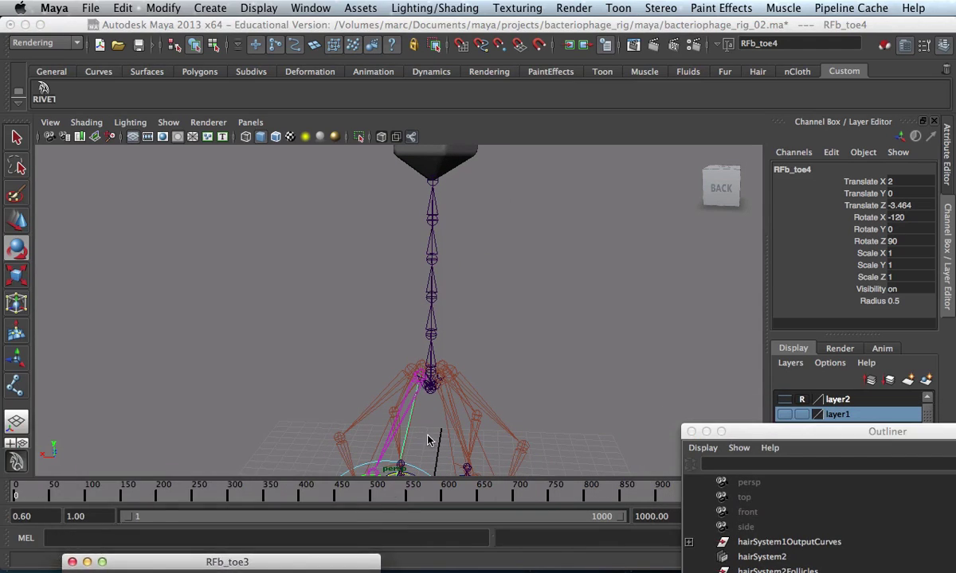
{"action": "left_click_drag", "start_coordinate": [382, 350], "coordinate": [402, 320], "text": "alt"}
{"action": "scroll", "coordinate": [404, 322], "scroll_direction": "up", "scroll_amount": 3}
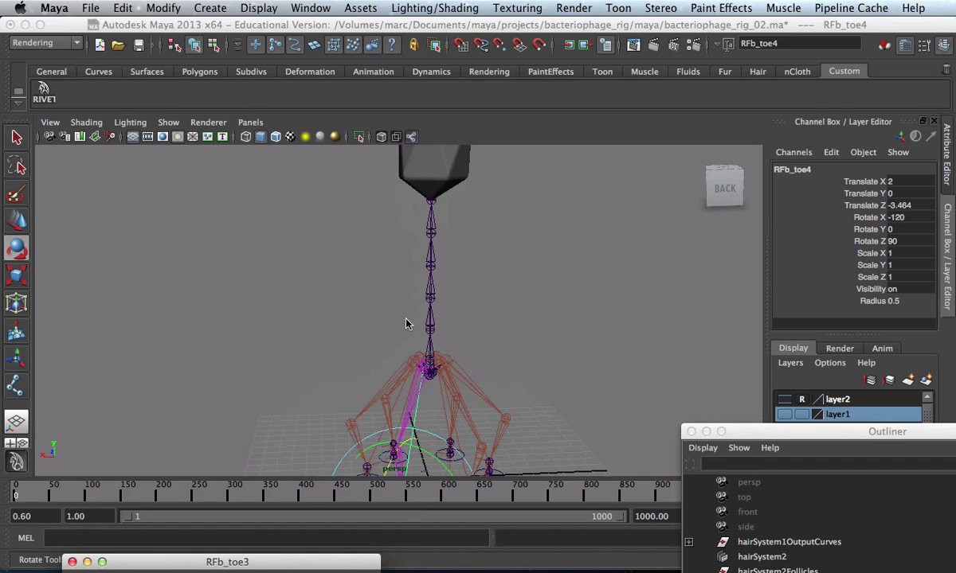
{"action": "left_click_drag", "start_coordinate": [514, 322], "coordinate": [434, 313], "text": "alt"}
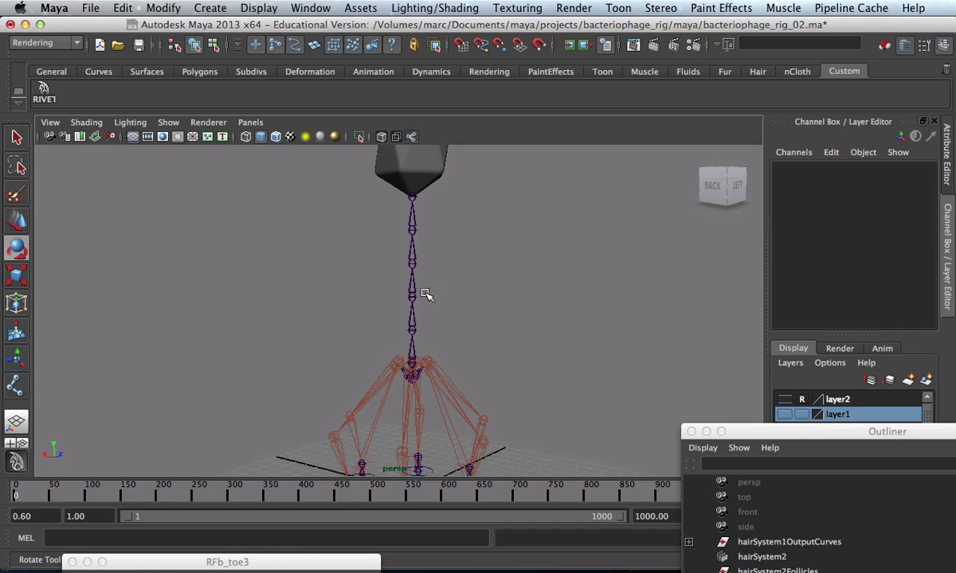
Examine the spine joint chain by selecting its base joint spineB and its end joint spineB5 under the head
{"action": "right_click_drag", "start_coordinate": [422, 207], "coordinate": [475, 341], "text": "alt"}
{"action": "left_click", "coordinate": [468, 316]}
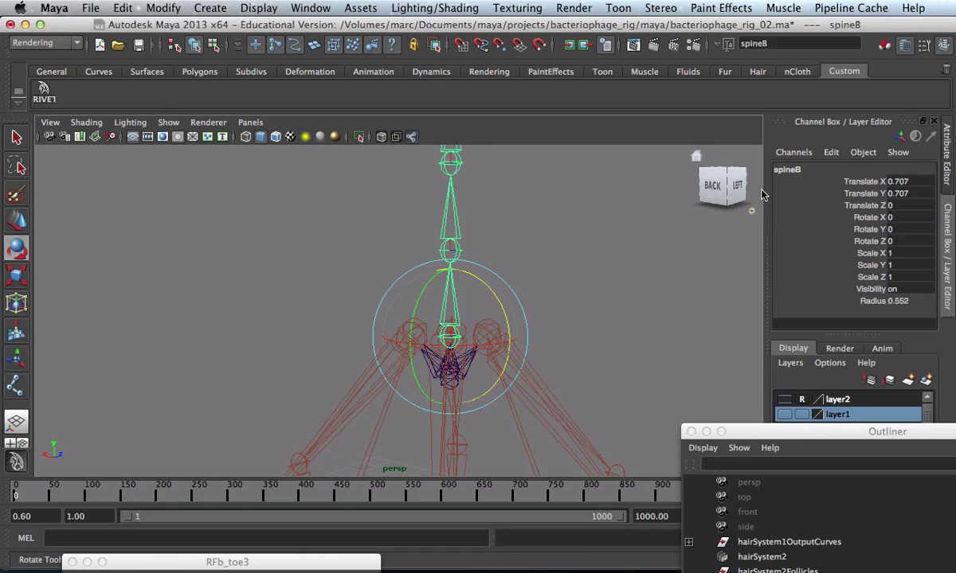
{"action": "right_click_drag", "start_coordinate": [550, 198], "coordinate": [550, 466], "text": "alt"}
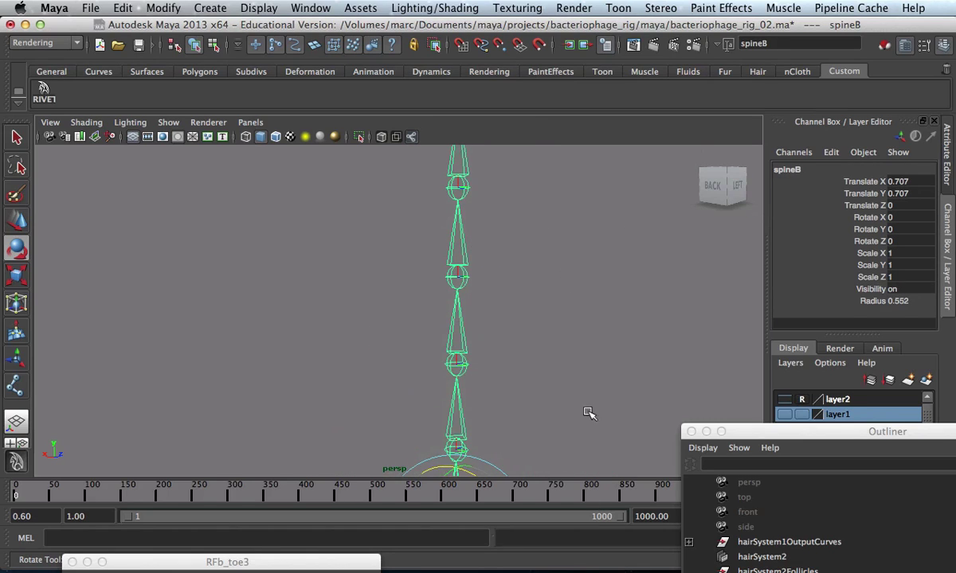
{"action": "right_click_drag", "start_coordinate": [591, 411], "coordinate": [486, 270], "text": "alt"}
{"action": "left_click", "coordinate": [453, 201]}
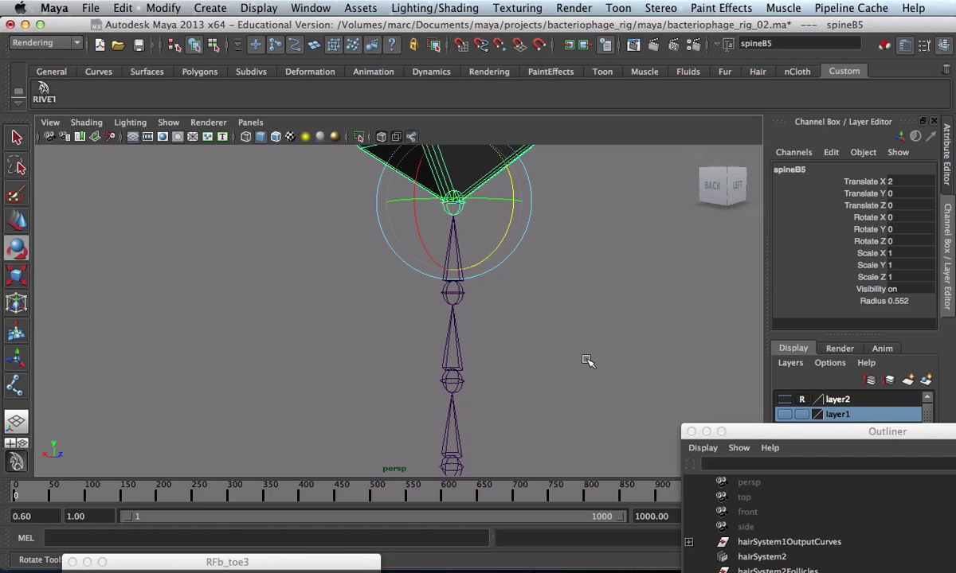
{"action": "right_click_drag", "start_coordinate": [620, 352], "coordinate": [384, 330], "text": "alt"}
{"action": "middle_click_drag", "start_coordinate": [544, 412], "coordinate": [572, 301], "text": "alt"}
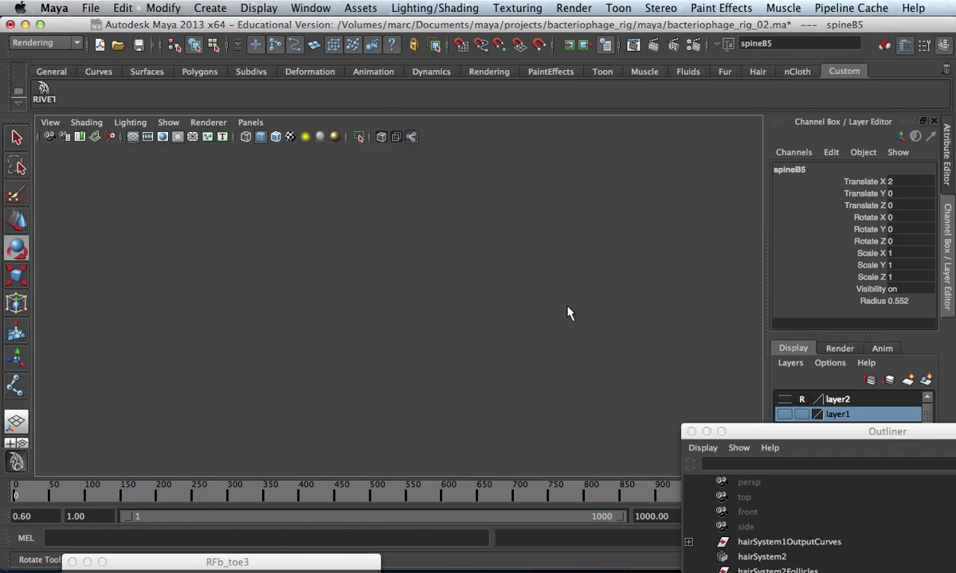
Switch to the front view with the whole spine chain in frame, and clear the selection
{"action": "key", "text": "space"}
{"action": "key", "text": "space"}
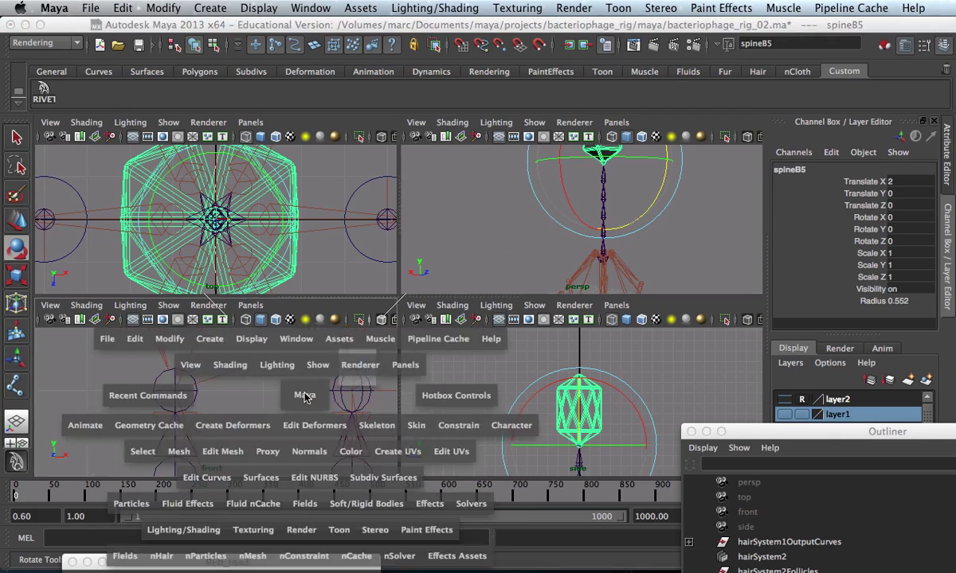
{"action": "right_click_drag", "start_coordinate": [621, 342], "coordinate": [486, 284], "text": "alt"}
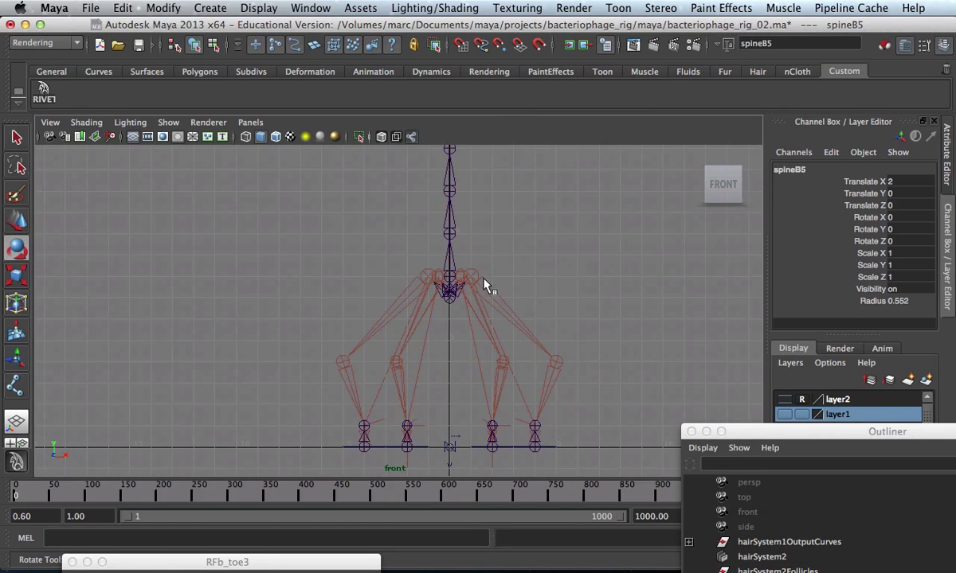
{"action": "middle_click_drag", "start_coordinate": [486, 284], "coordinate": [448, 462], "text": "alt"}
{"action": "key", "text": "ctrl+z"}
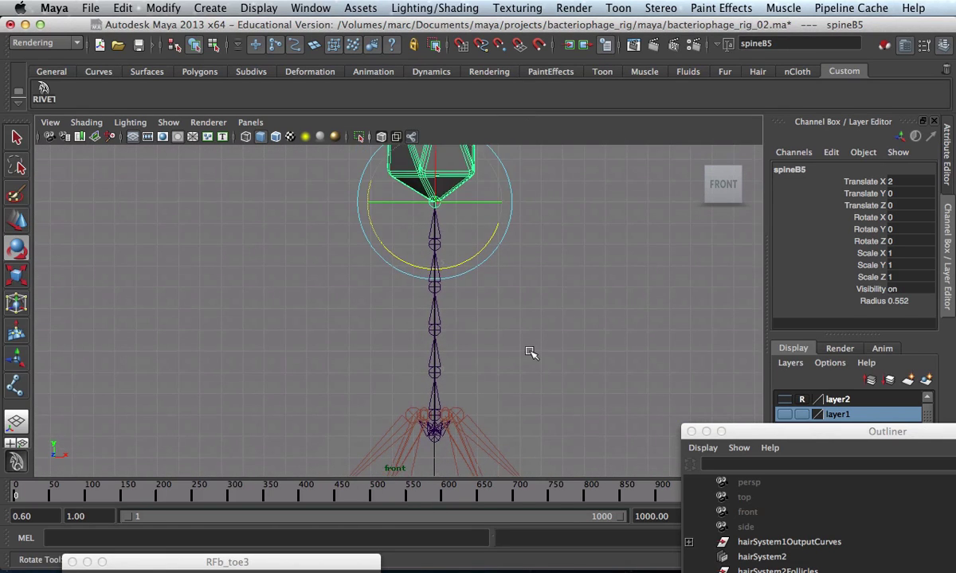
{"action": "left_click", "coordinate": [531, 352]}
Draw a cubic CV curve snapped to the grid along the spine, placing one point at each joint from spineB to spineB5
{"action": "key", "text": "space"}
{"action": "left_click", "coordinate": [411, 307]}
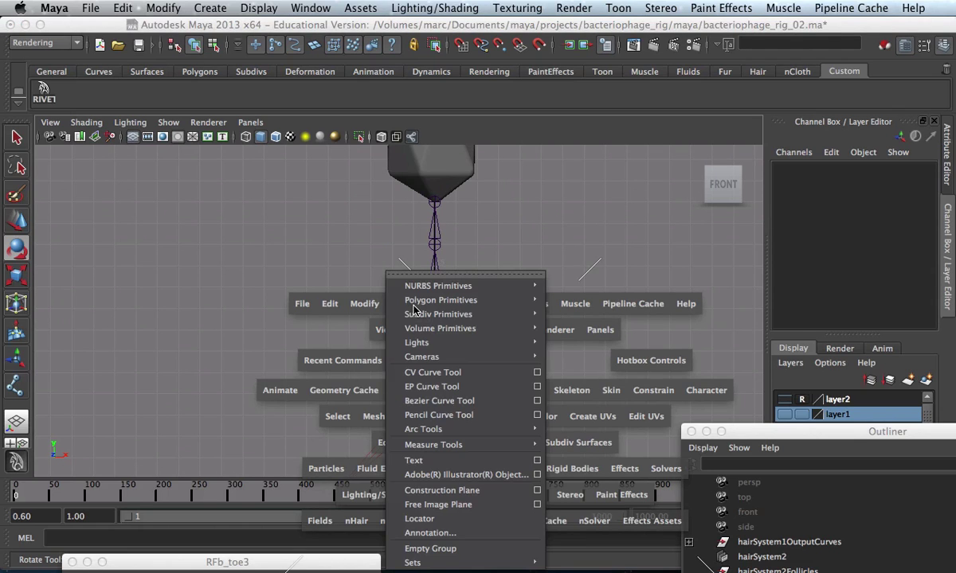
{"action": "left_click", "coordinate": [537, 375]}
{"action": "middle_click_drag", "start_coordinate": [542, 357], "coordinate": [516, 368], "text": "alt"}
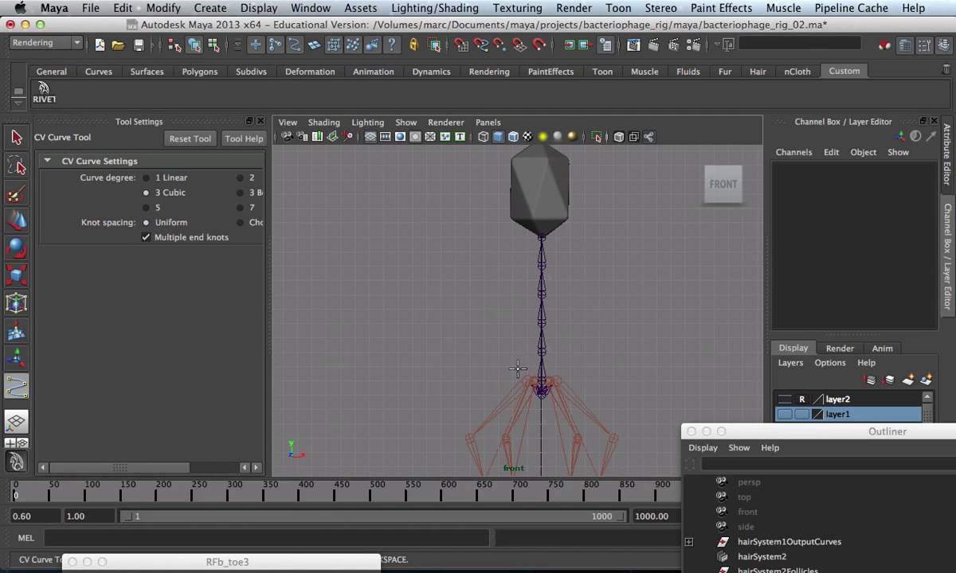
{"action": "scroll", "coordinate": [494, 347], "scroll_direction": "up", "scroll_amount": 2}
{"action": "middle_click_drag", "start_coordinate": [474, 327], "coordinate": [525, 331], "text": "alt"}
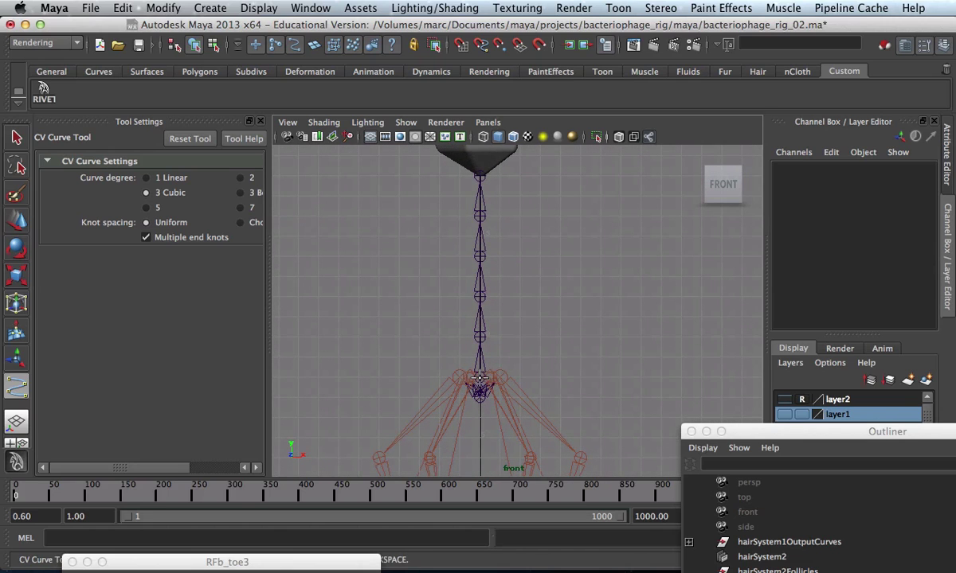
{"action": "key", "text": "x"}
{"action": "left_click", "coordinate": [479, 337]}
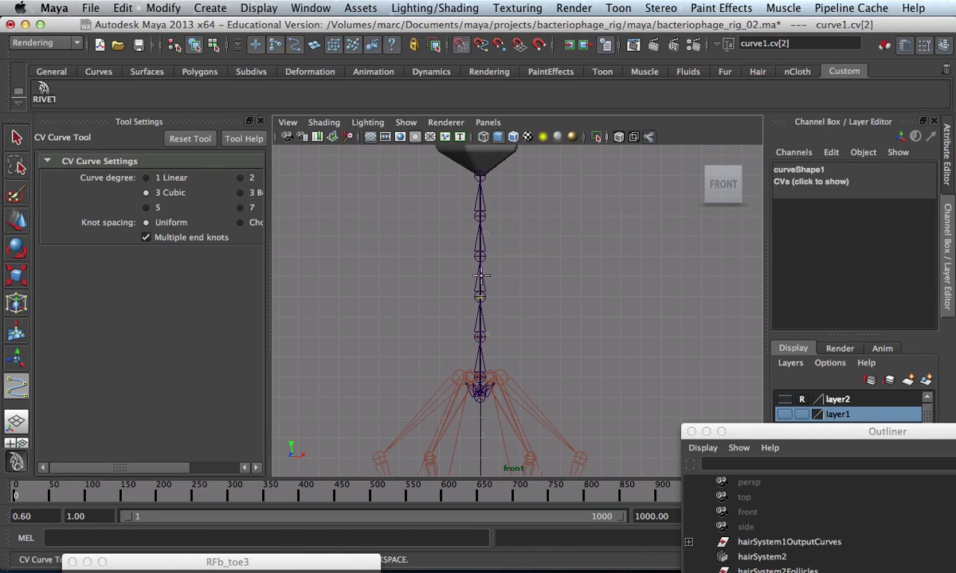
{"action": "left_click", "coordinate": [479, 256]}
{"action": "left_click", "coordinate": [479, 216]}
{"action": "left_click", "coordinate": [479, 169]}
{"action": "key", "text": "e"}
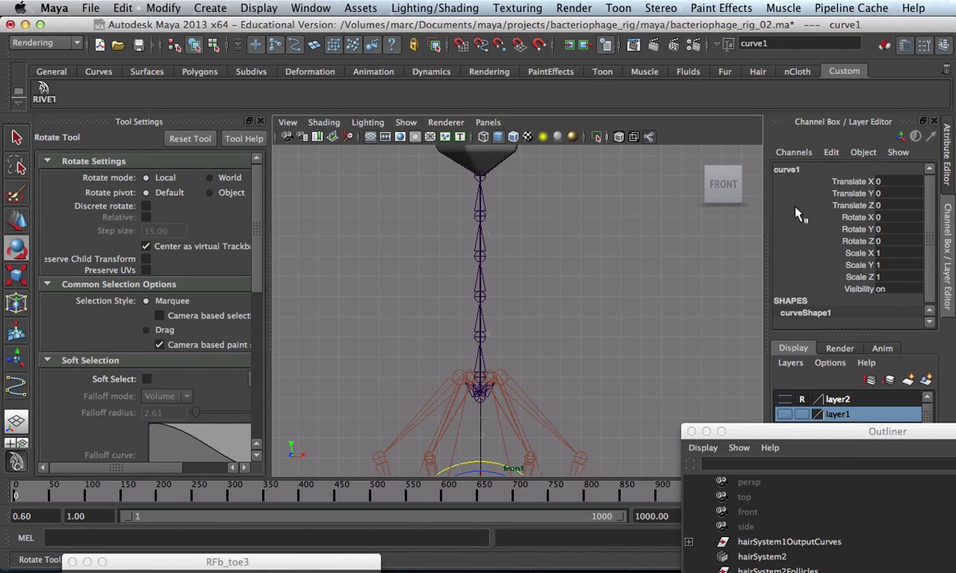
Rename the spine curve as non_dynamic_curveB
{"action": "left_click", "coordinate": [799, 169]}
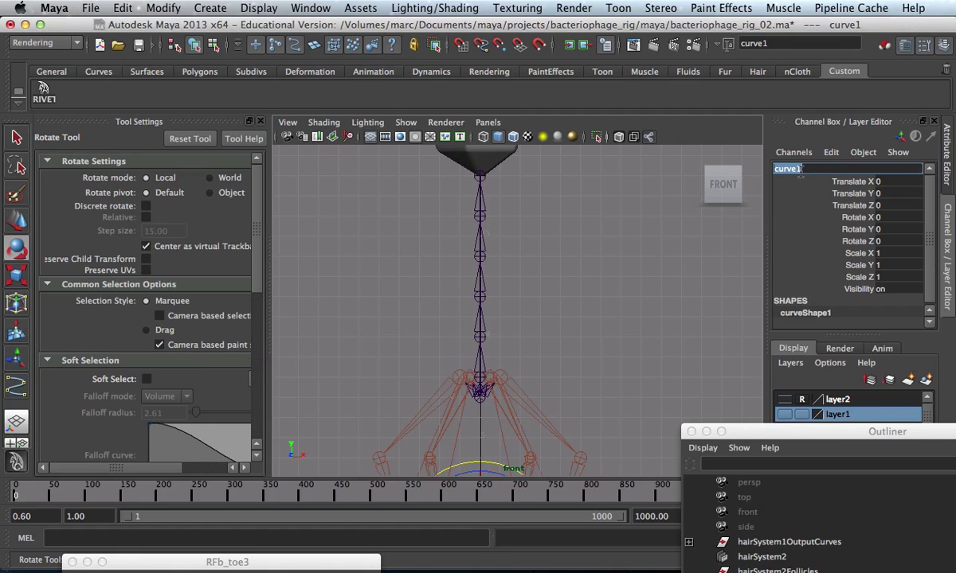
{"action": "type", "text": "non_dynamic_"}
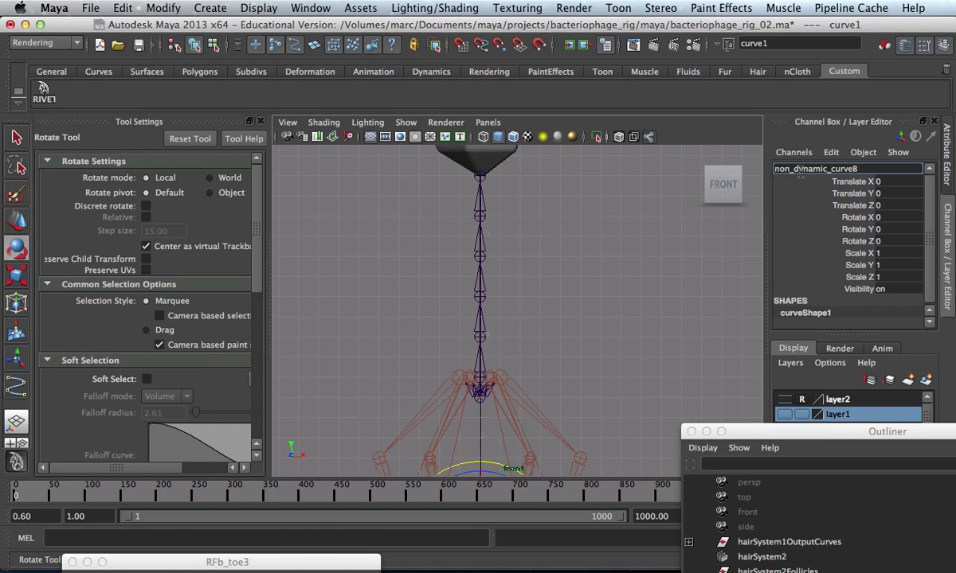
{"action": "key", "text": "Return"}
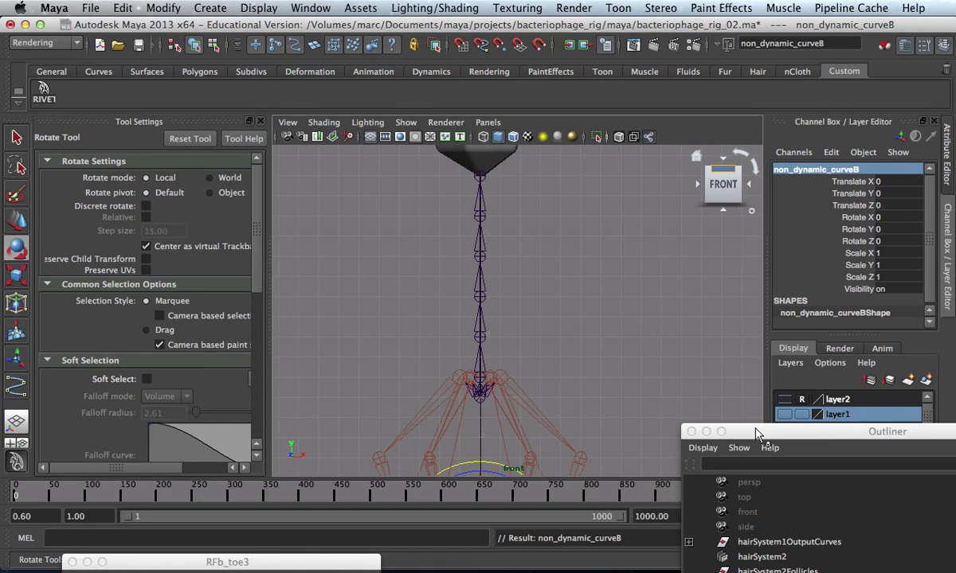
Start the IK Spline Handle Tool from a torn-off Skeleton command list, and close the RFb_toe3 attribute window
{"action": "left_click_drag", "start_coordinate": [757, 434], "coordinate": [764, 81]}
{"action": "key", "text": "space"}
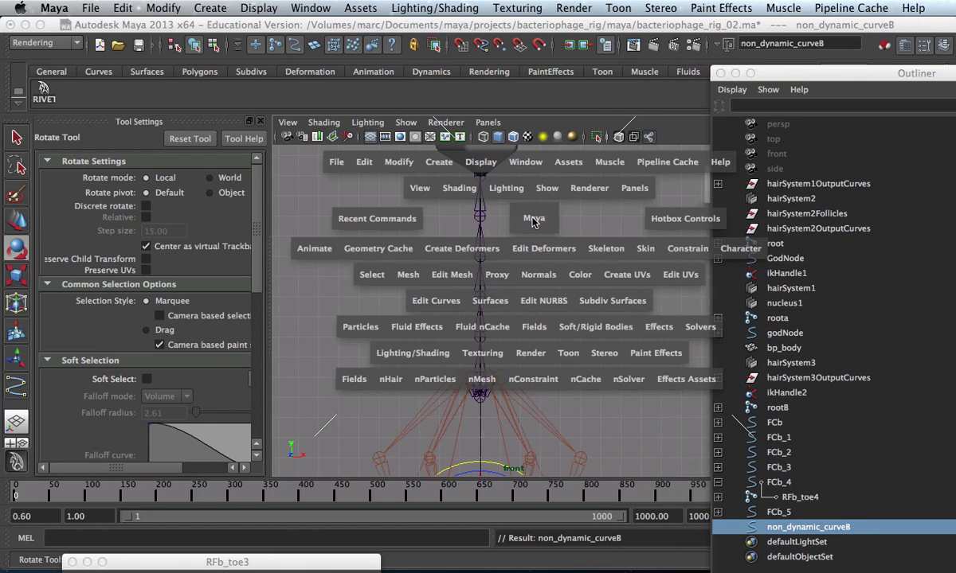
{"action": "left_click", "coordinate": [594, 247]}
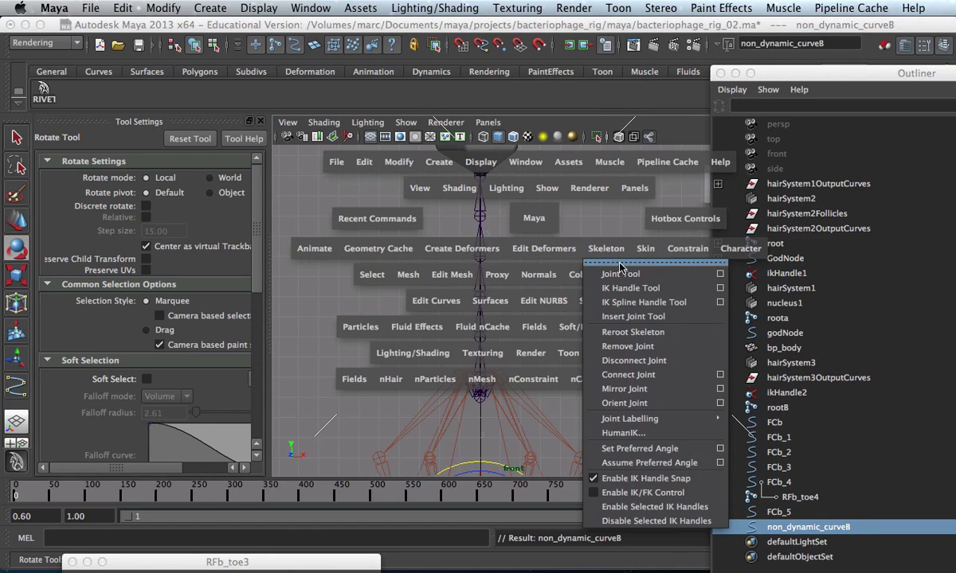
{"action": "left_click", "coordinate": [589, 245]}
{"action": "left_click_drag", "start_coordinate": [621, 252], "coordinate": [576, 112]}
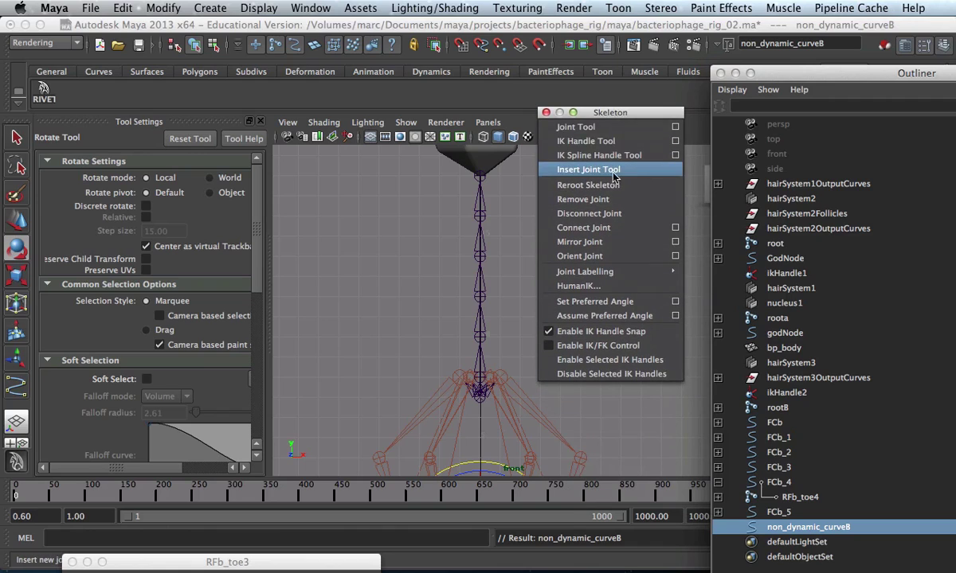
{"action": "left_click", "coordinate": [571, 158]}
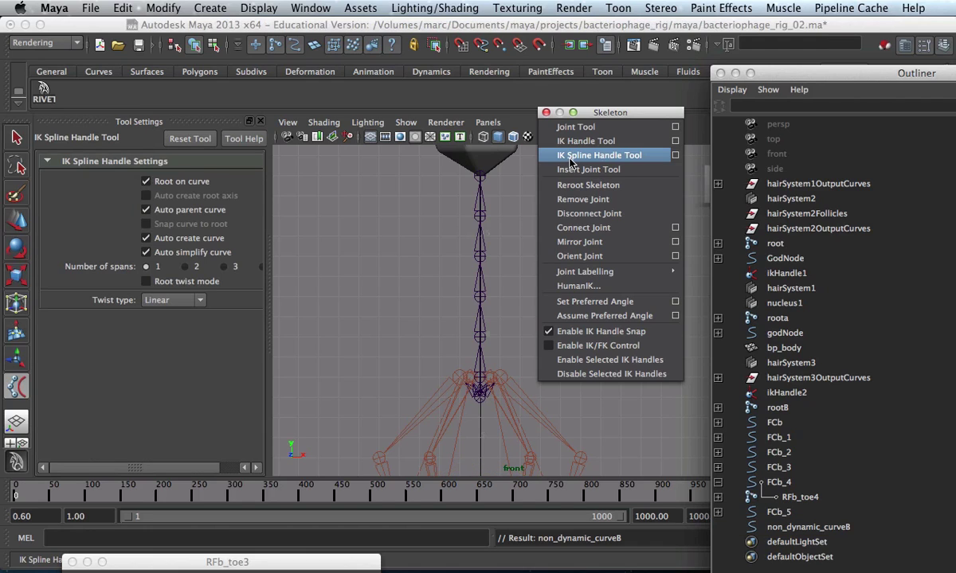
{"action": "left_click", "coordinate": [72, 563]}
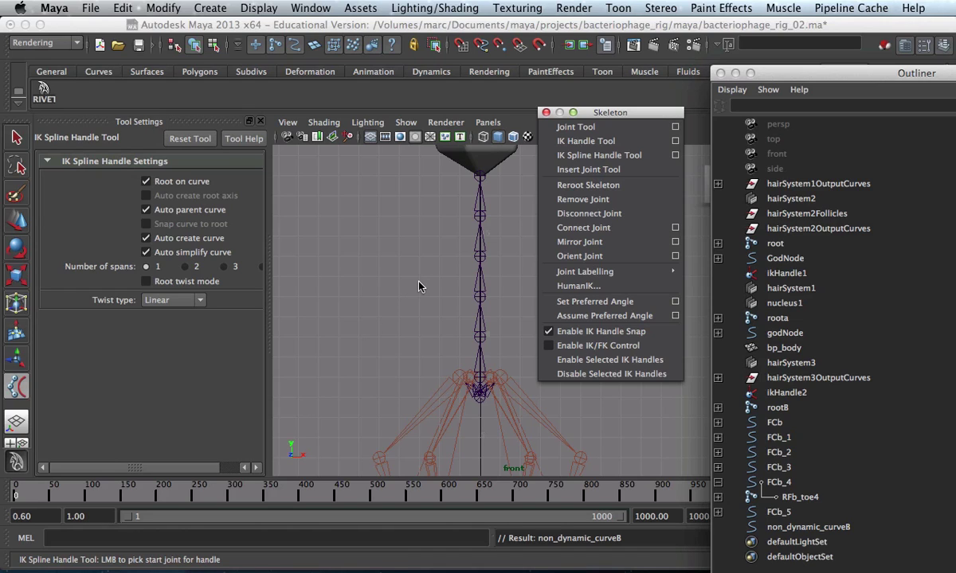
Try to create an IK spline handle from spineB to spineB5 with an automatically created curve, and undo it
{"action": "scroll", "coordinate": [415, 323], "scroll_direction": "up", "scroll_amount": 3}
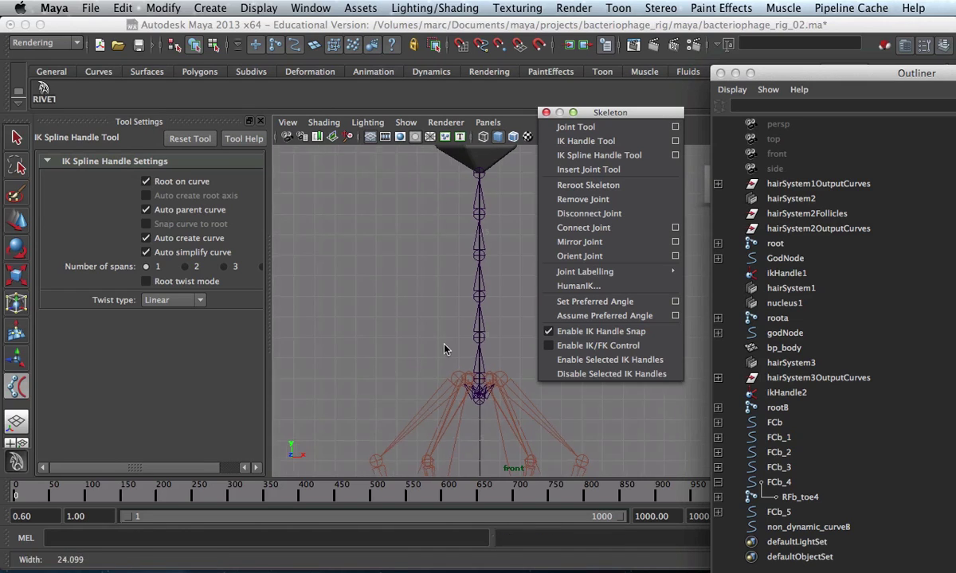
{"action": "left_click", "coordinate": [472, 393]}
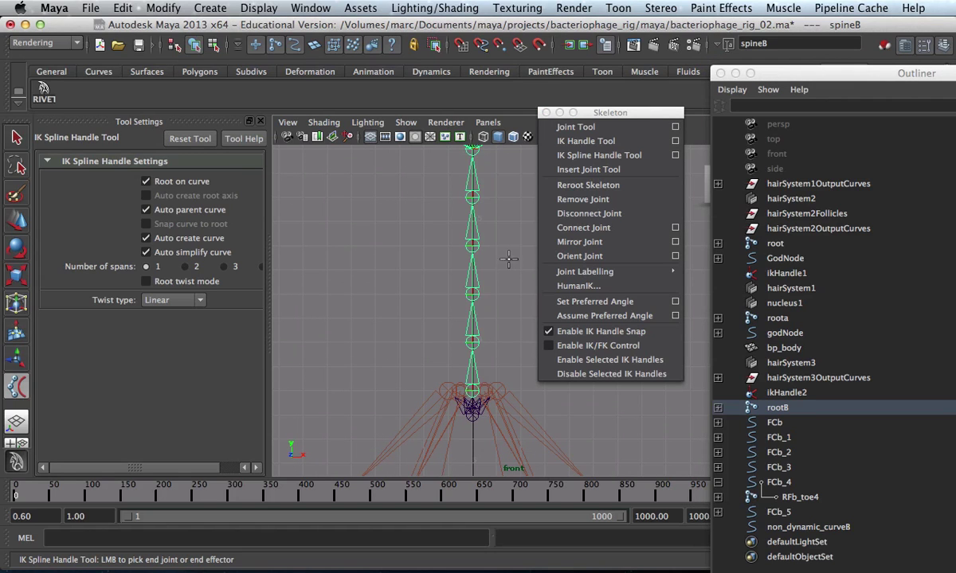
{"action": "middle_click_drag", "start_coordinate": [450, 254], "coordinate": [455, 341], "text": "alt"}
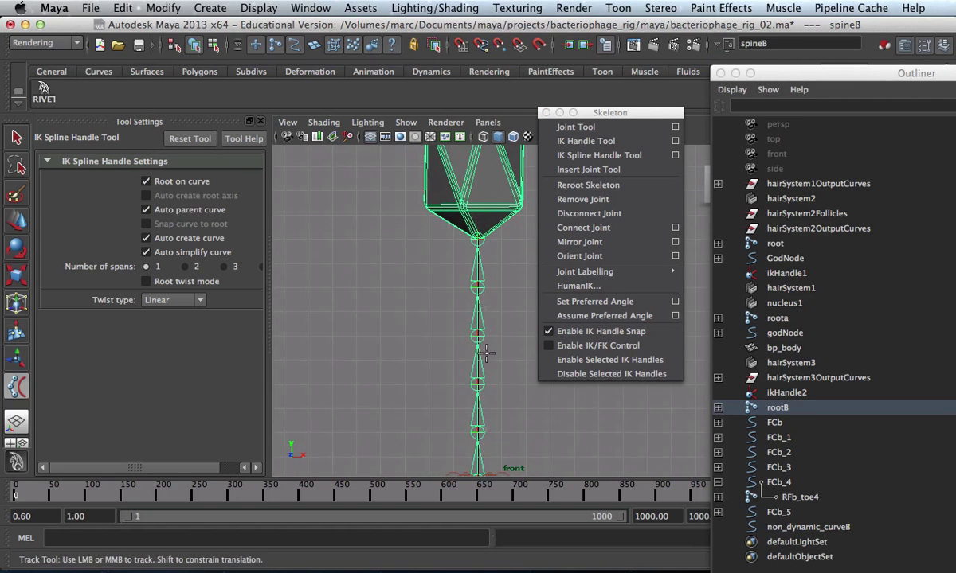
{"action": "left_click", "coordinate": [478, 239]}
{"action": "key", "text": "e"}
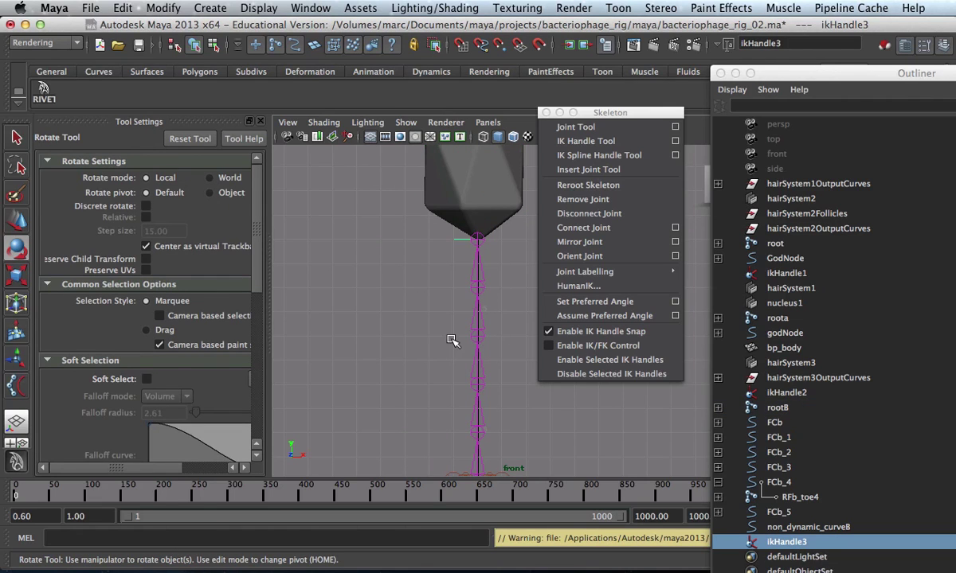
{"action": "key", "text": "ctrl+z"}
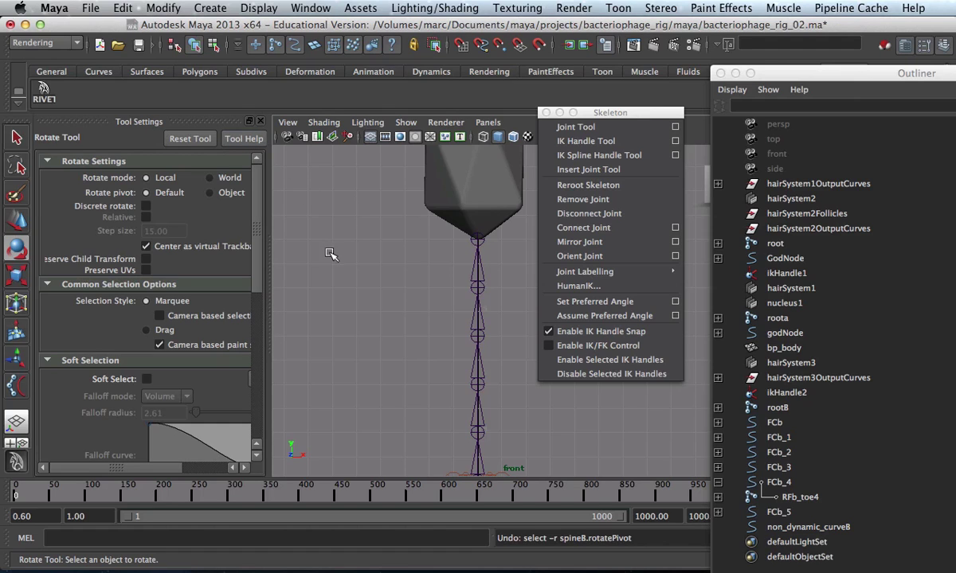
Restart the IK Spline Handle Tool with Root on curve, Auto parent curve and Auto create curve turned off
{"action": "middle_click_drag", "start_coordinate": [420, 409], "coordinate": [408, 312], "text": "alt"}
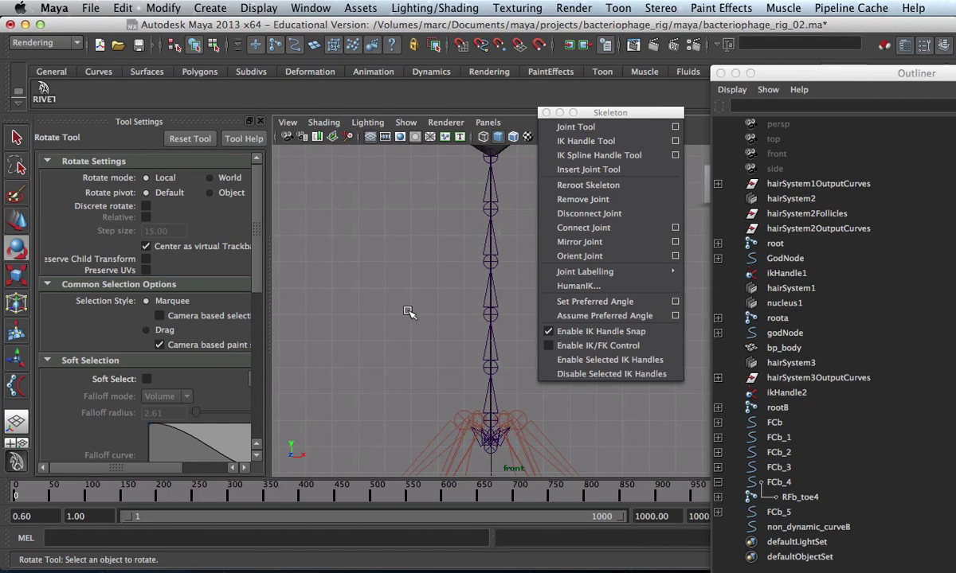
{"action": "left_click", "coordinate": [19, 390]}
{"action": "left_click", "coordinate": [19, 390]}
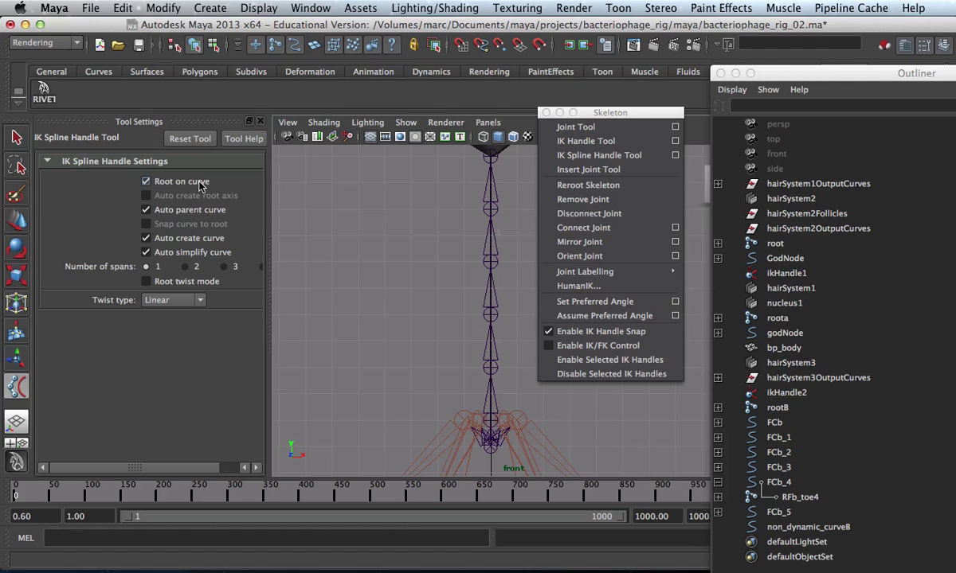
{"action": "left_click", "coordinate": [160, 237]}
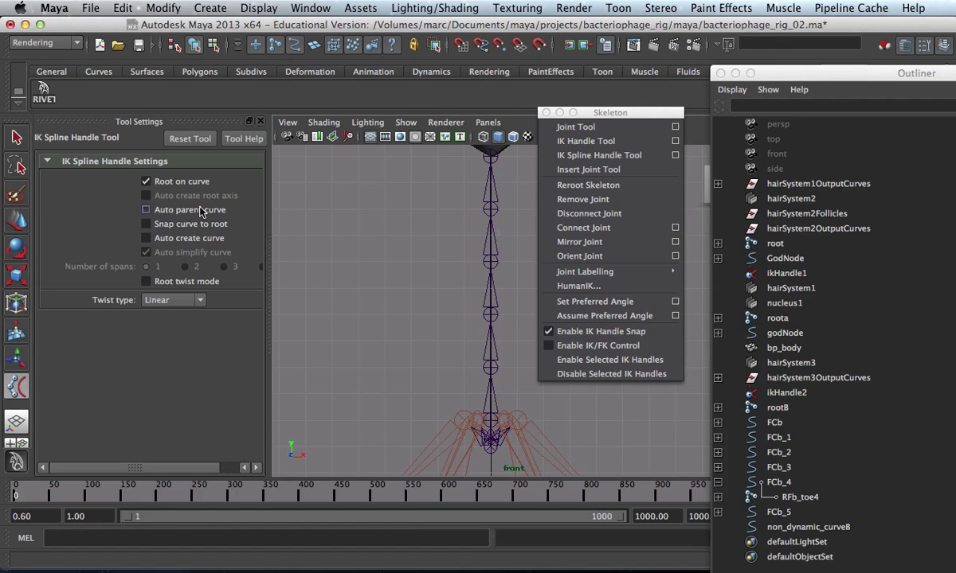
{"action": "left_click", "coordinate": [184, 185]}
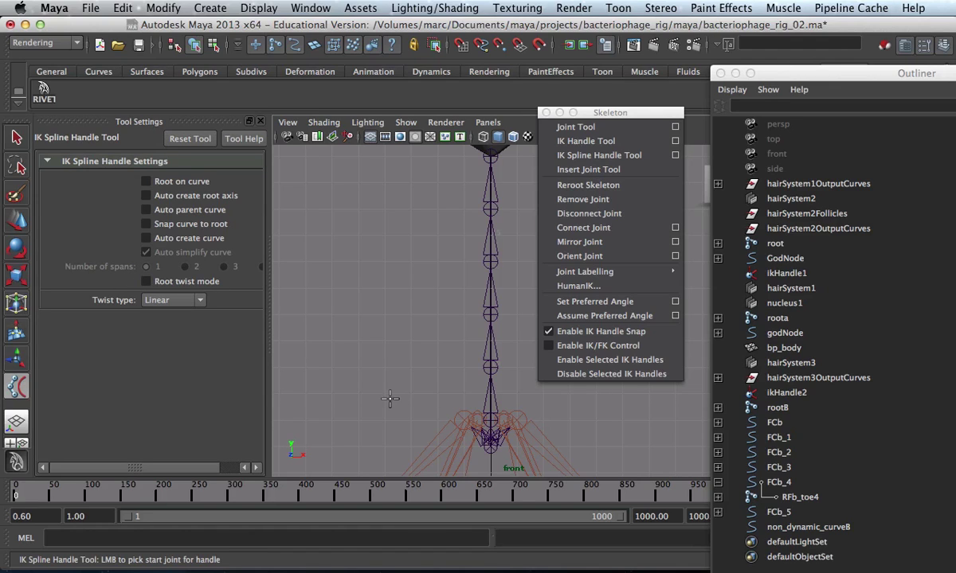
Try to create an IK spline handle from spineB to spineB5 by picking the curve over the spine, and undo the wrong pick
{"action": "left_click", "coordinate": [491, 426]}
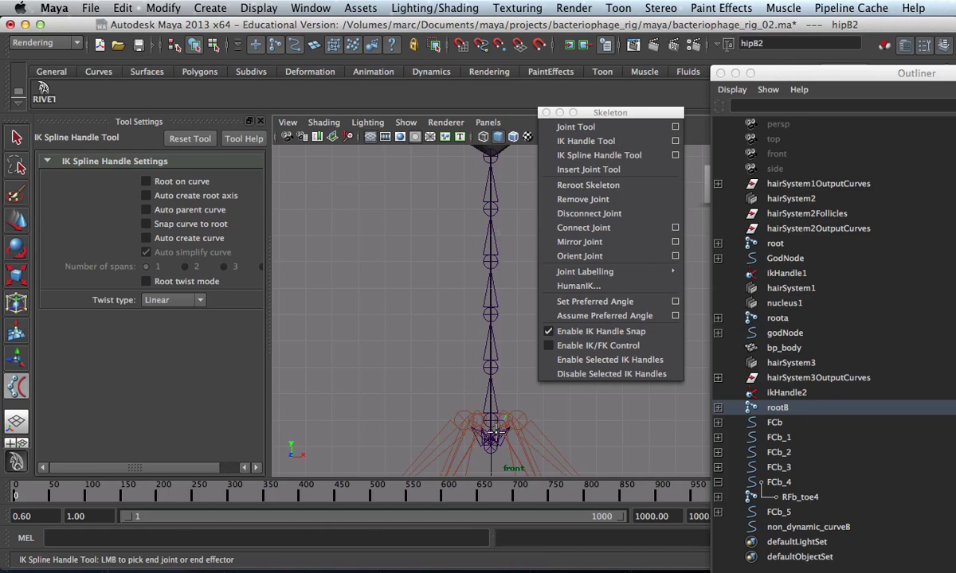
{"action": "key", "text": "Escape"}
{"action": "scroll", "coordinate": [535, 313], "scroll_direction": "up", "scroll_amount": 3}
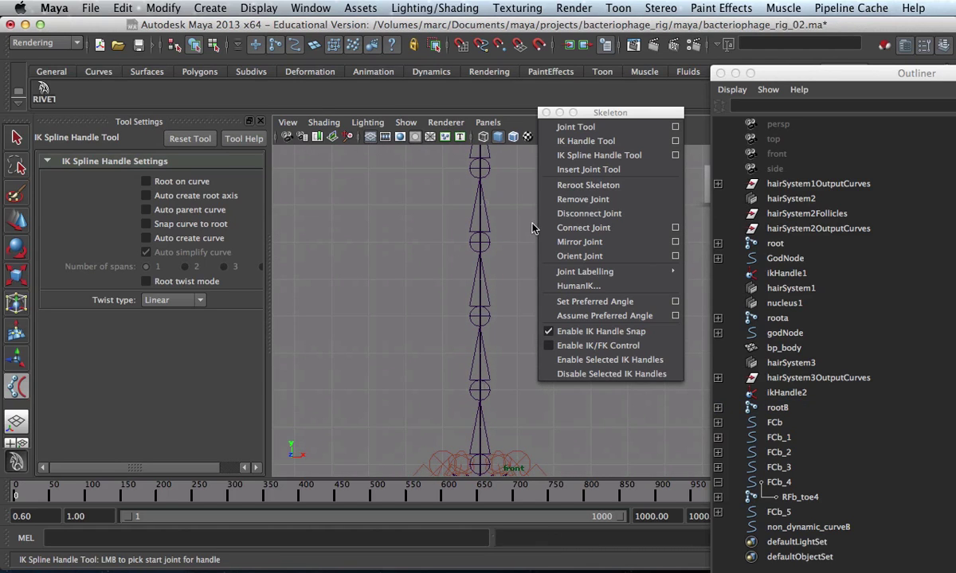
{"action": "scroll", "coordinate": [492, 364], "scroll_direction": "down", "scroll_amount": 3}
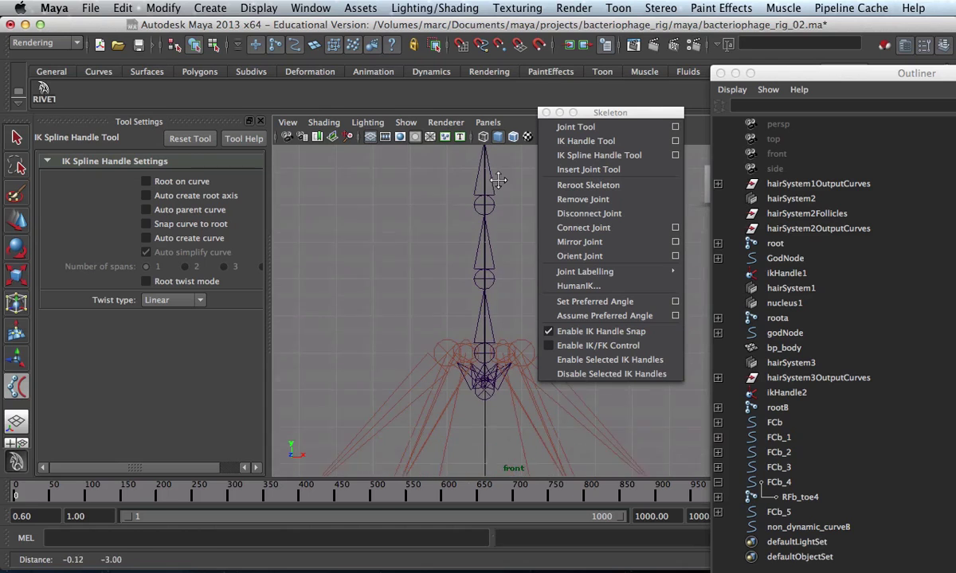
{"action": "left_click", "coordinate": [485, 337]}
{"action": "scroll", "coordinate": [470, 391], "scroll_direction": "up", "scroll_amount": 4}
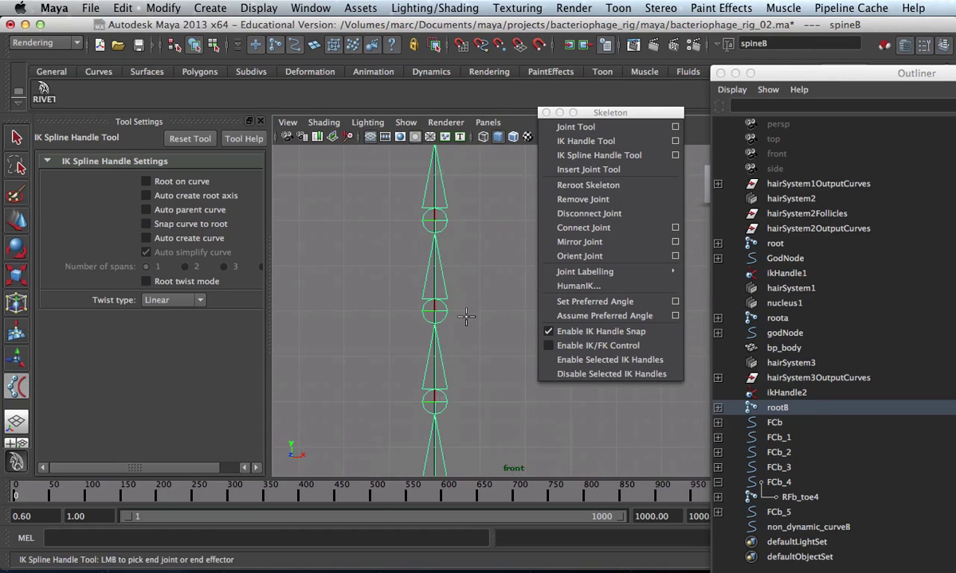
{"action": "scroll", "coordinate": [470, 392], "scroll_direction": "down", "scroll_amount": 2}
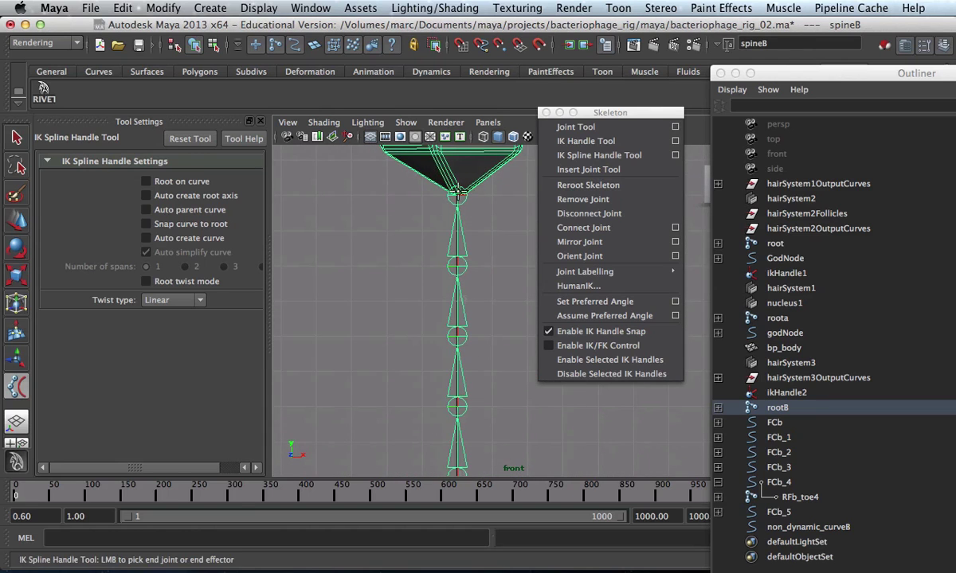
{"action": "left_click", "coordinate": [457, 197]}
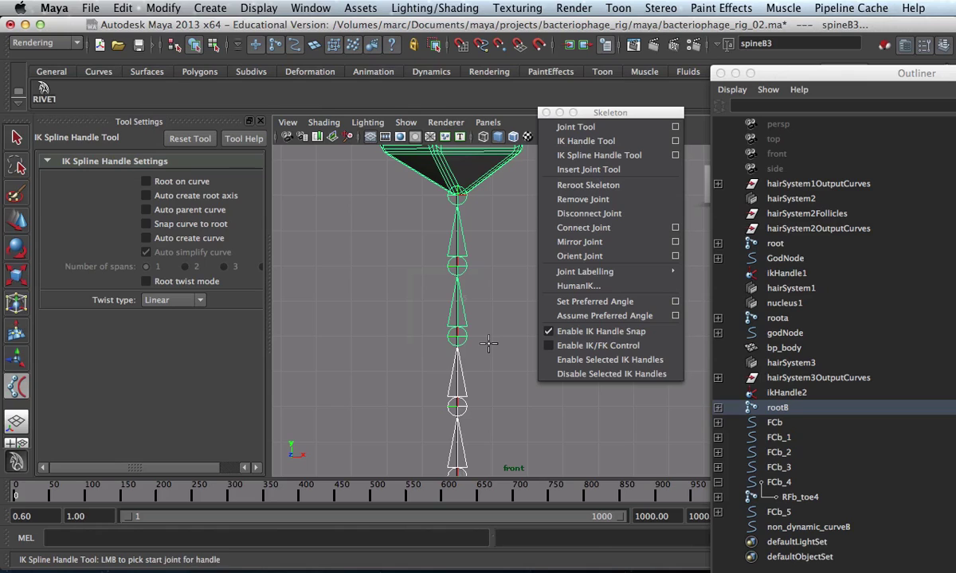
{"action": "key", "text": "ctrl+z"}
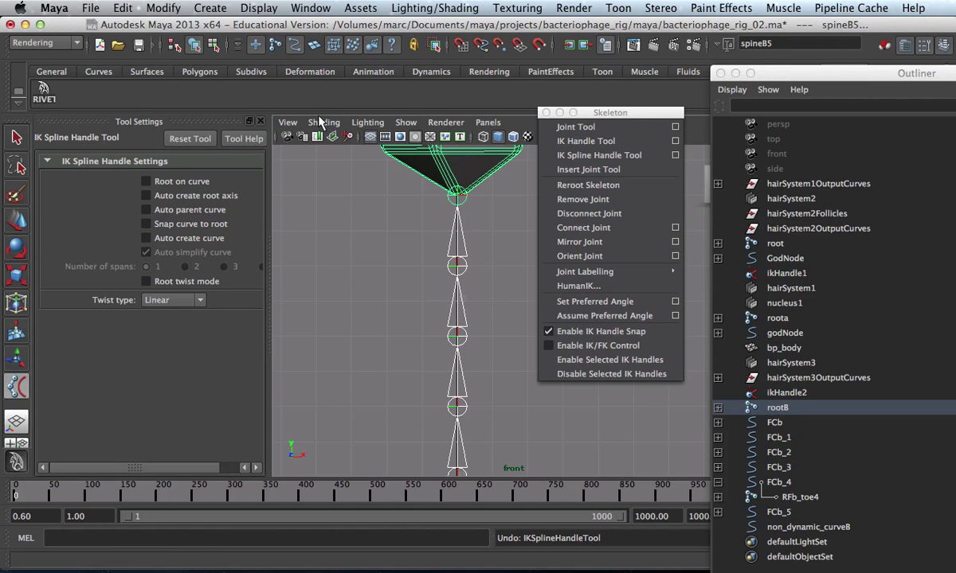
Try to pick the spine curve again between the joints, then leave the IK Spline Handle Tool and clear the selection
{"action": "left_click", "coordinate": [457, 336]}
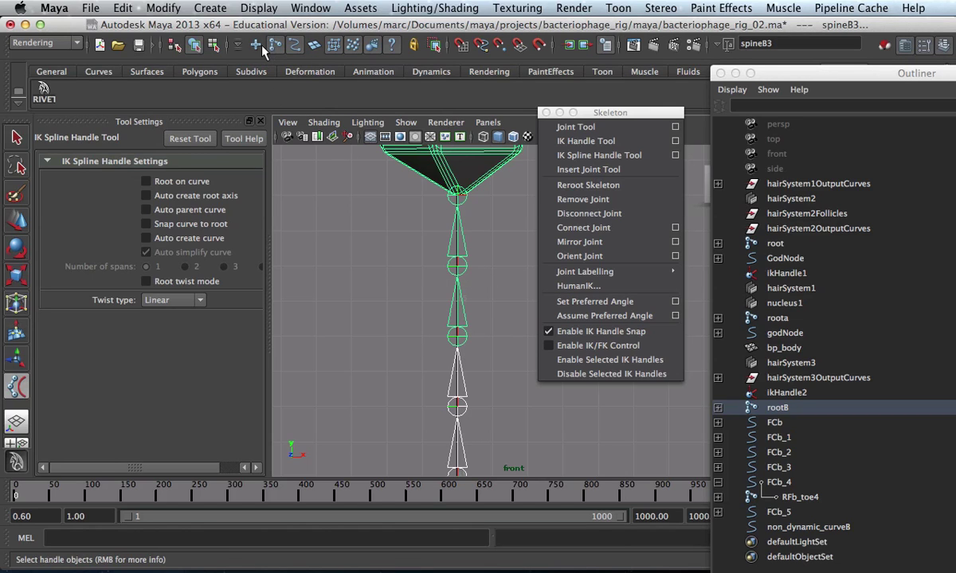
{"action": "right_click_drag", "start_coordinate": [309, 326], "coordinate": [413, 324], "text": "alt"}
{"action": "middle_click_drag", "start_coordinate": [413, 324], "coordinate": [422, 323], "text": "alt"}
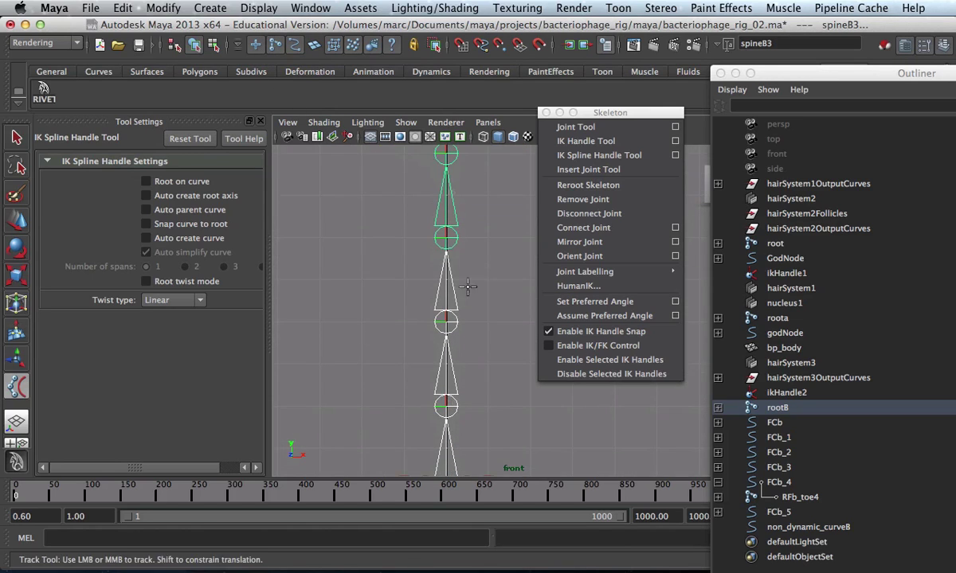
{"action": "right_click_drag", "start_coordinate": [422, 323], "coordinate": [321, 271], "text": "alt"}
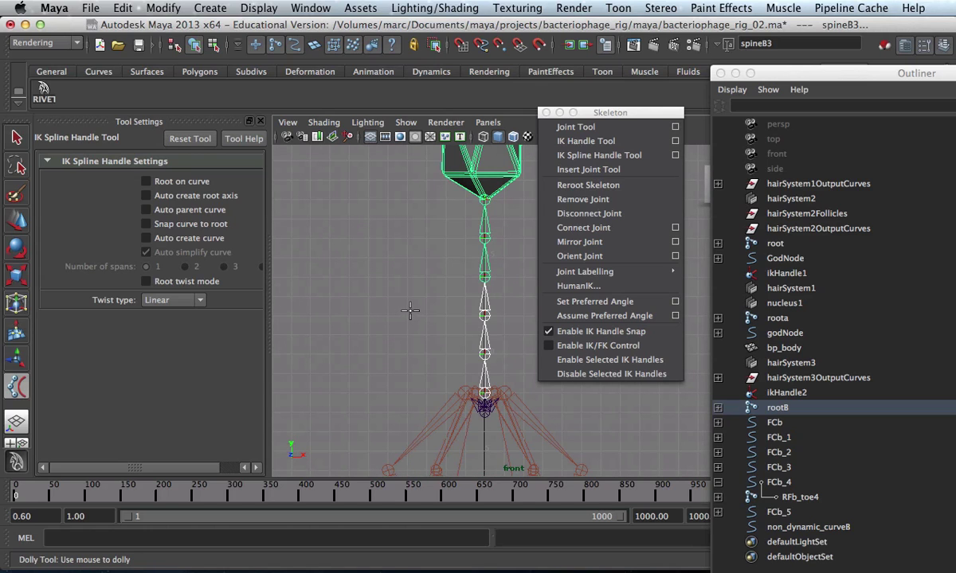
{"action": "key", "text": "q"}
{"action": "left_click", "coordinate": [427, 326]}
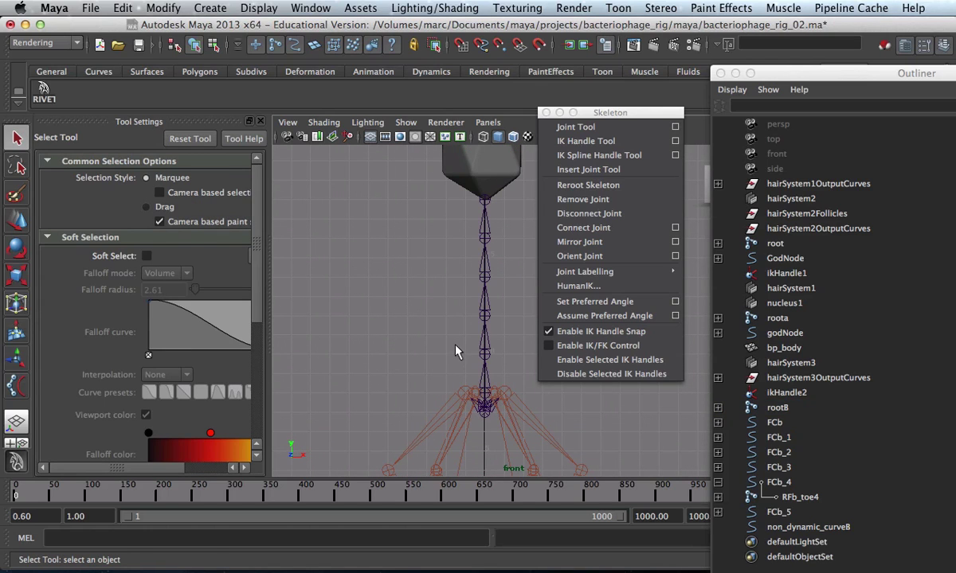
Try to create an IK spline handle from spineB to spineB5 using non_dynamic_curveB picked from the scene hierarchy list
{"action": "key", "text": "y"}
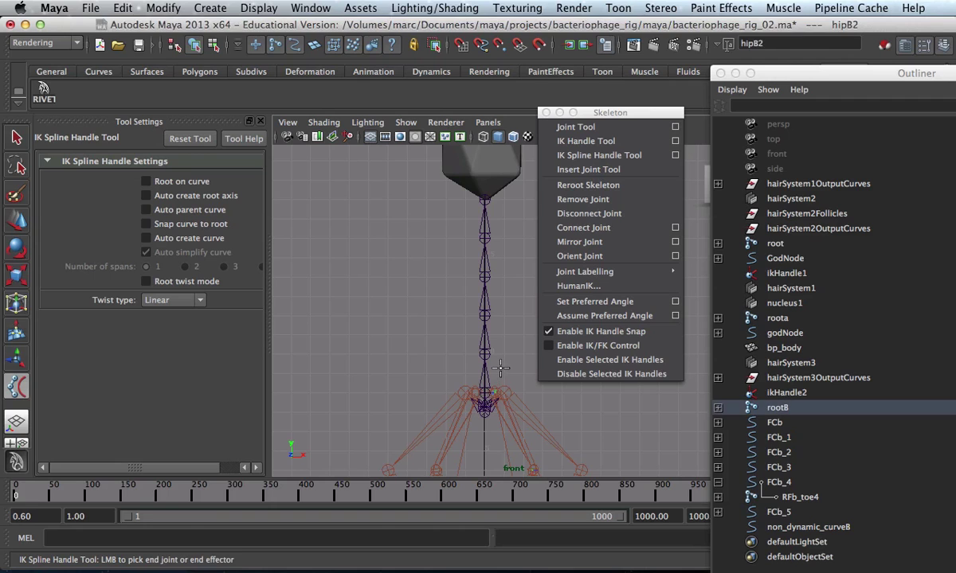
{"action": "scroll", "coordinate": [484, 382], "scroll_direction": "up", "scroll_amount": 3}
{"action": "middle_click_drag", "start_coordinate": [480, 277], "coordinate": [446, 174], "text": "alt"}
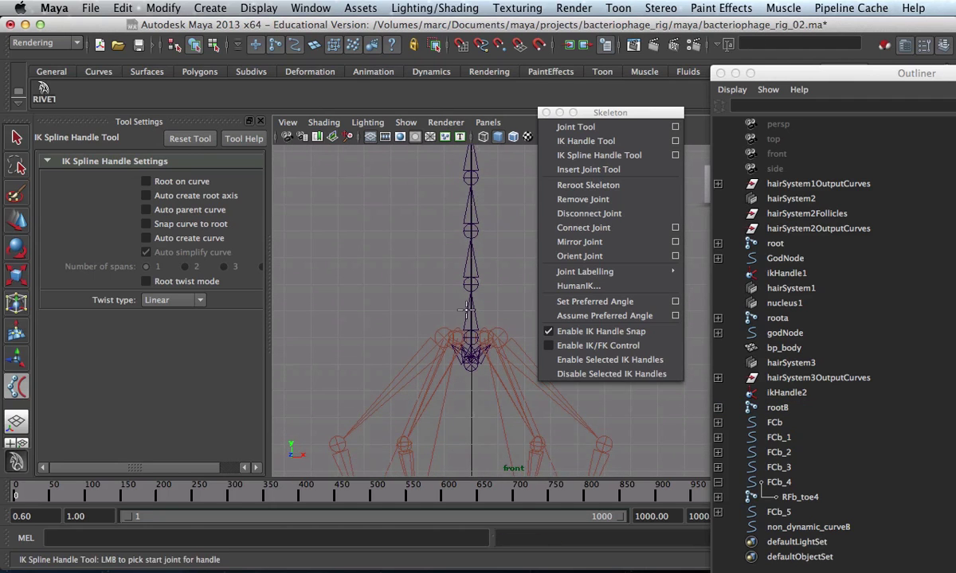
{"action": "left_click", "coordinate": [472, 335]}
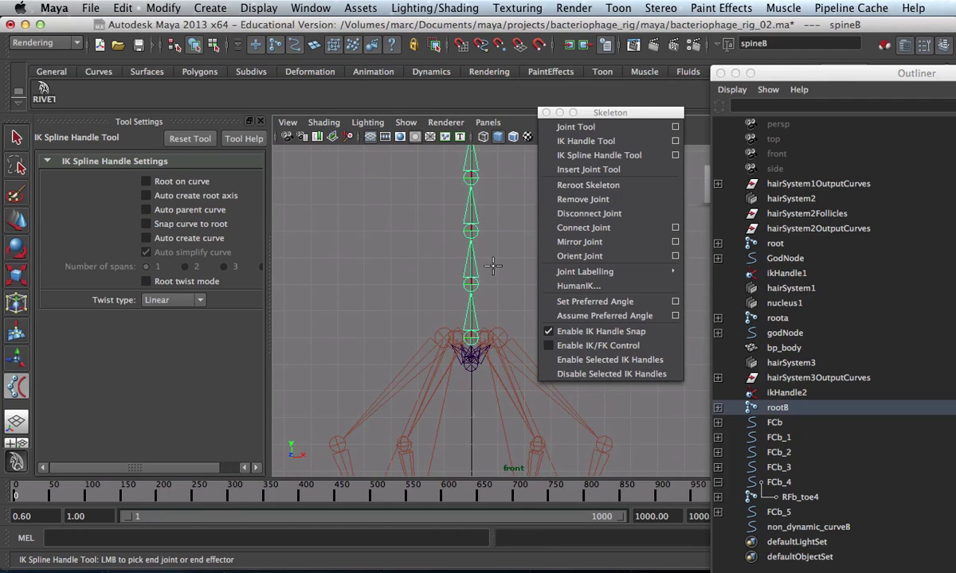
{"action": "middle_click_drag", "start_coordinate": [463, 249], "coordinate": [444, 369], "text": "alt"}
{"action": "left_click", "coordinate": [452, 189]}
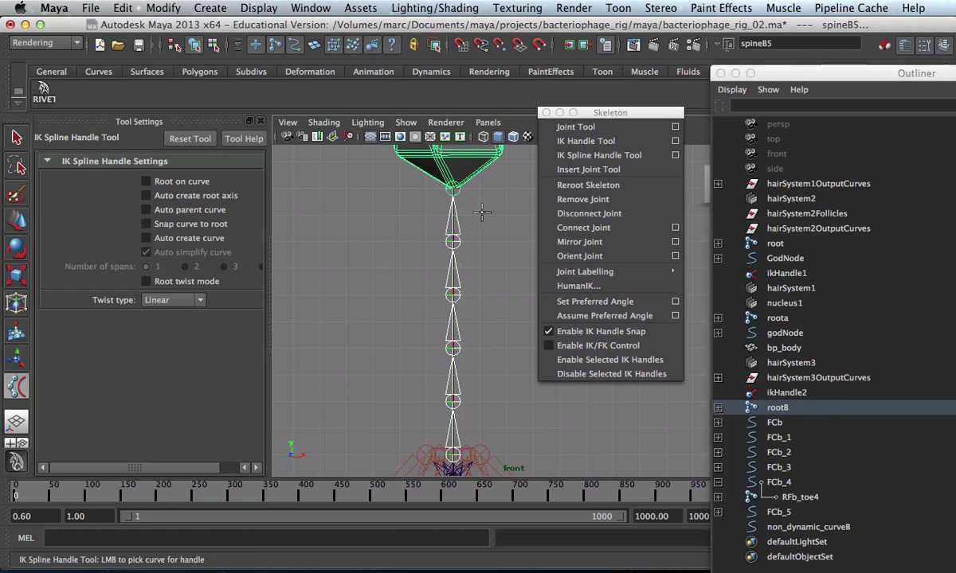
{"action": "left_click", "coordinate": [820, 527]}
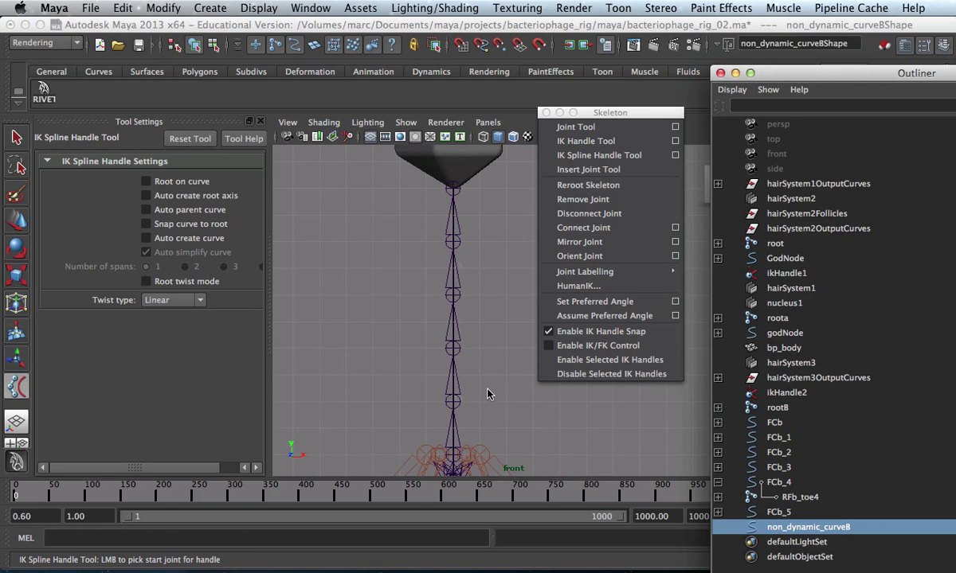
Try the IK spline handle from spineB to spineB5 again, picking the curve at a joint in close-up, and undo the wrong pick
{"action": "left_click", "coordinate": [458, 446]}
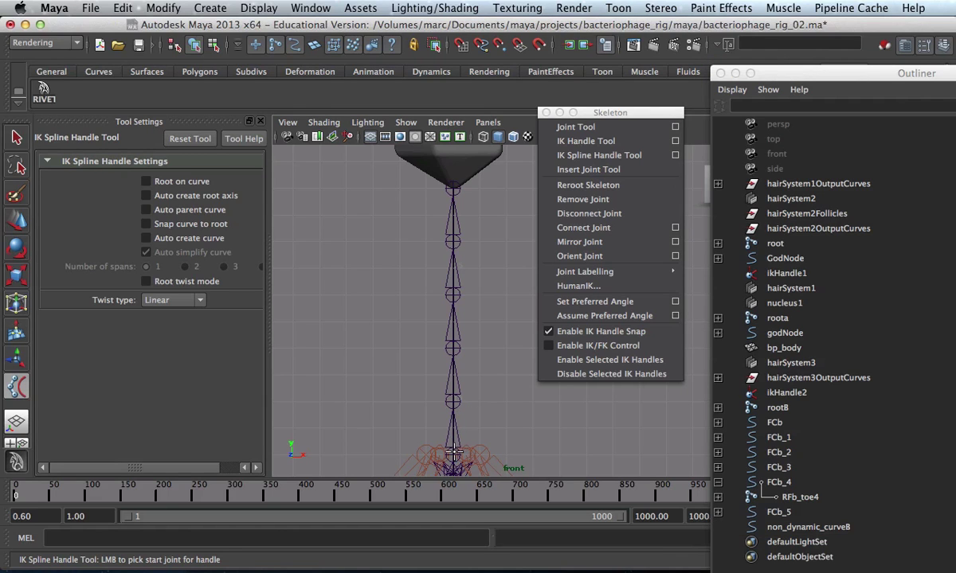
{"action": "left_click", "coordinate": [460, 448]}
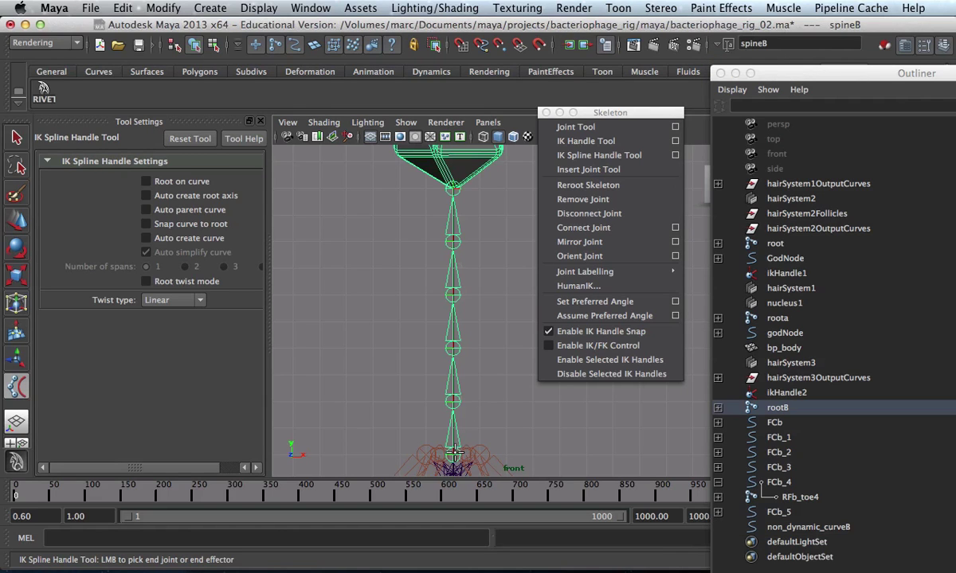
{"action": "left_click", "coordinate": [452, 190]}
{"action": "scroll", "coordinate": [399, 263], "scroll_direction": "up", "scroll_amount": 4}
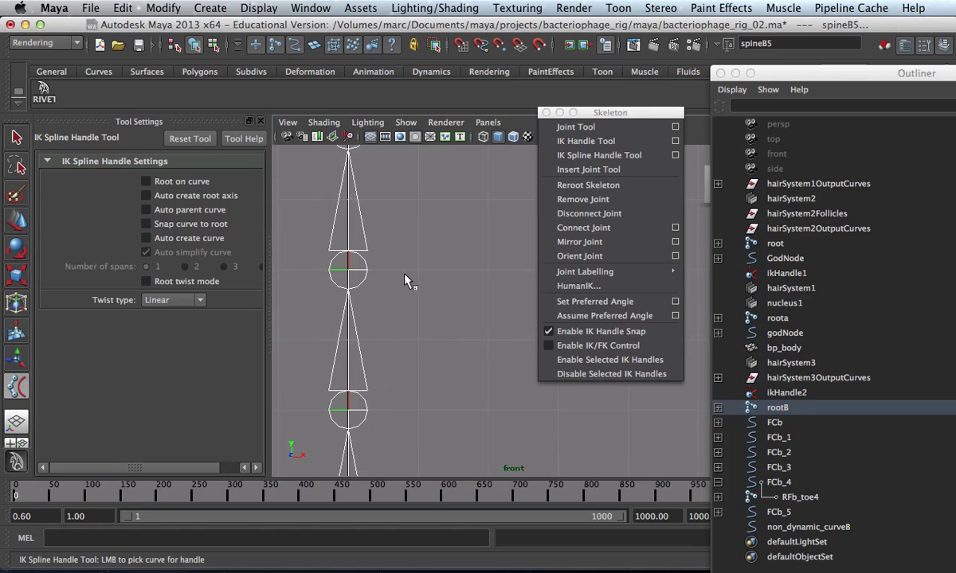
{"action": "scroll", "coordinate": [406, 283], "scroll_direction": "up", "scroll_amount": 3}
{"action": "middle_click_drag", "start_coordinate": [482, 286], "coordinate": [514, 286], "text": "alt"}
{"action": "middle_click_drag", "start_coordinate": [369, 263], "coordinate": [486, 295], "text": "alt"}
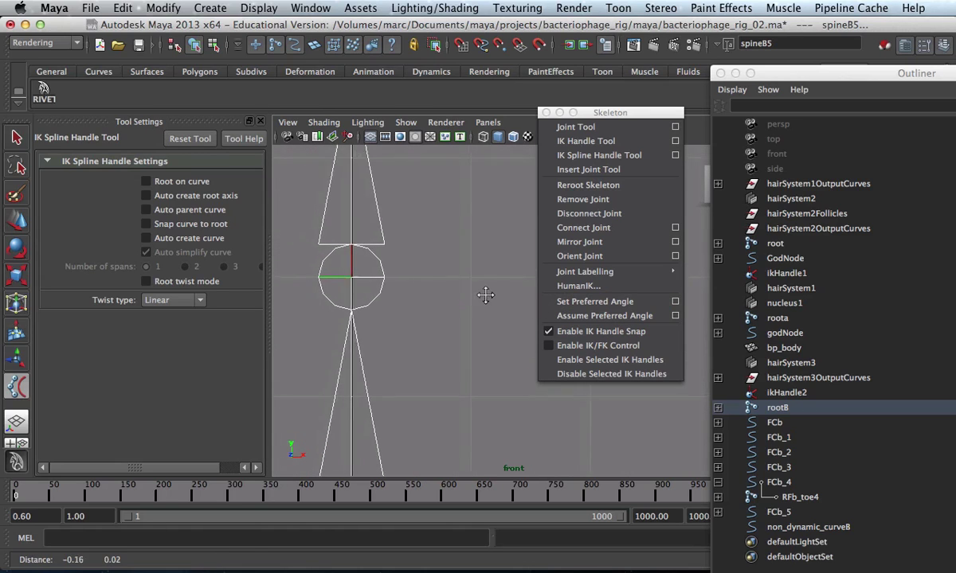
{"action": "scroll", "coordinate": [486, 296], "scroll_direction": "down", "scroll_amount": 4}
{"action": "middle_click_drag", "start_coordinate": [350, 280], "coordinate": [453, 300], "text": "alt"}
{"action": "left_click", "coordinate": [452, 302]}
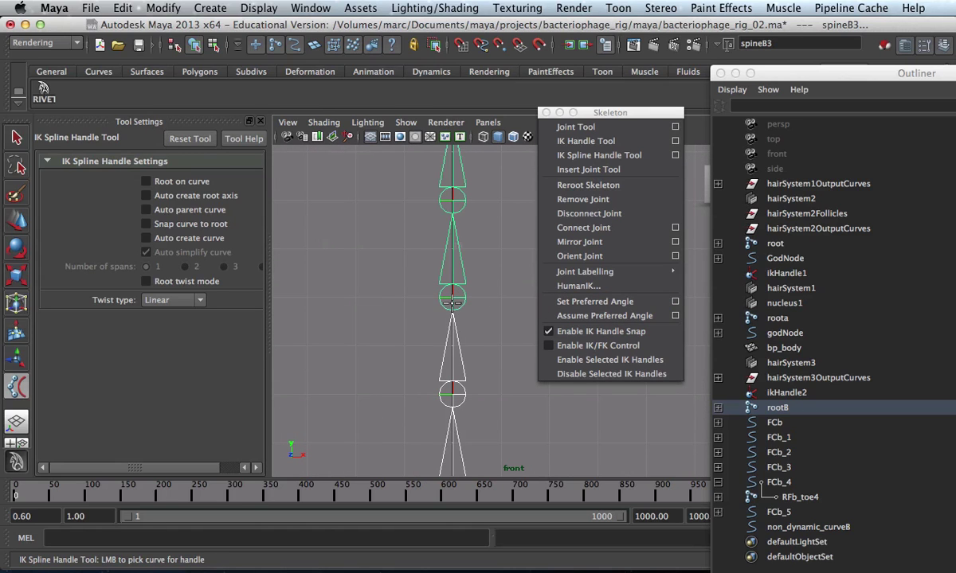
{"action": "key", "text": "z"}
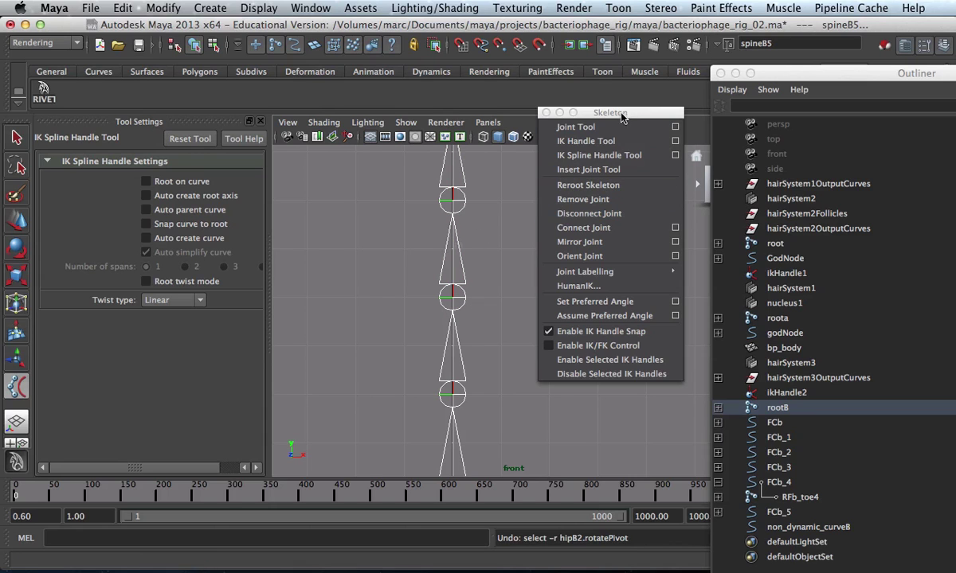
Move the Skeleton command list aside, hide the joints in the front view, and try to pick the exposed spine curve
{"action": "left_click_drag", "start_coordinate": [607, 117], "coordinate": [606, 191]}
{"action": "left_click_drag", "start_coordinate": [758, 348], "coordinate": [758, 345]}
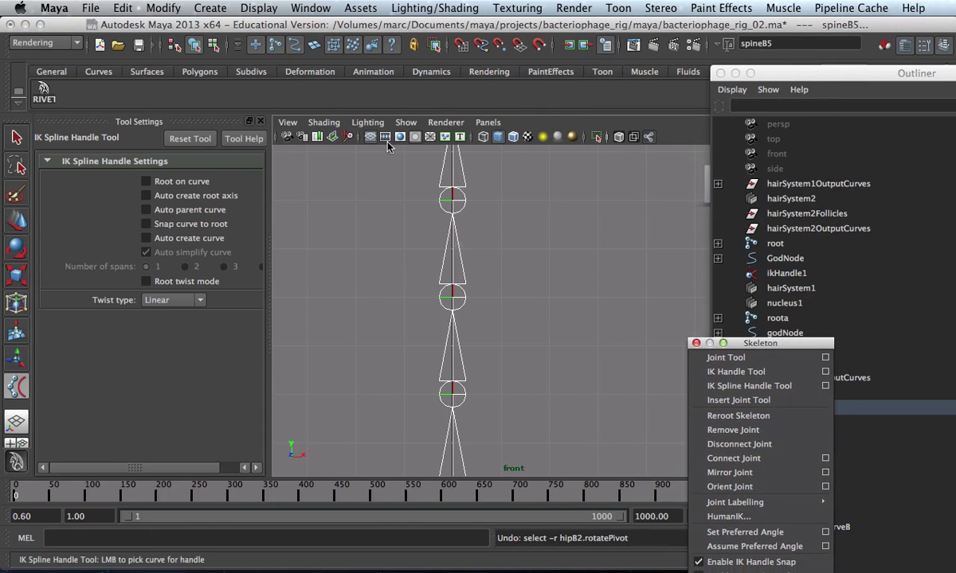
{"action": "left_click", "coordinate": [405, 122]}
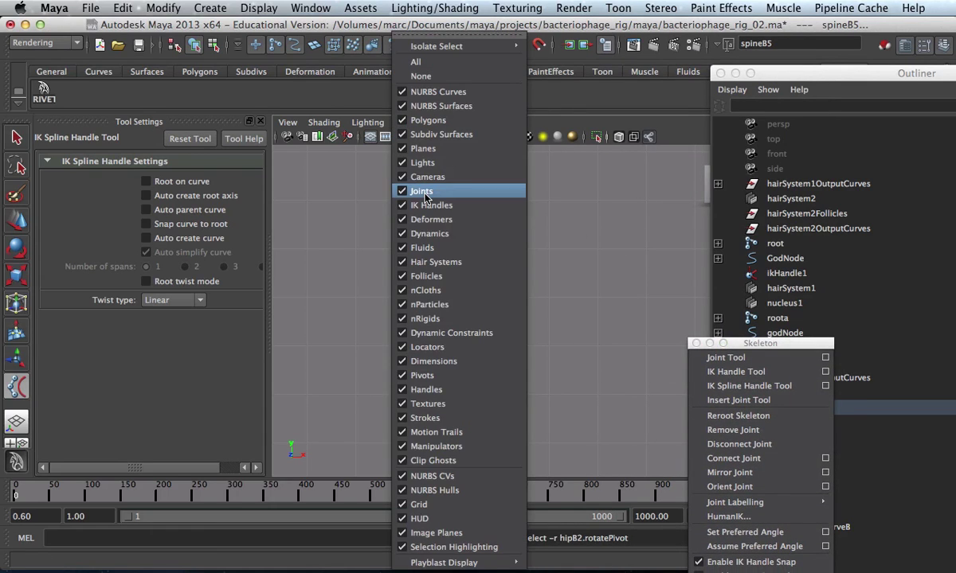
{"action": "left_click", "coordinate": [422, 192]}
{"action": "left_click_drag", "start_coordinate": [428, 210], "coordinate": [496, 272]}
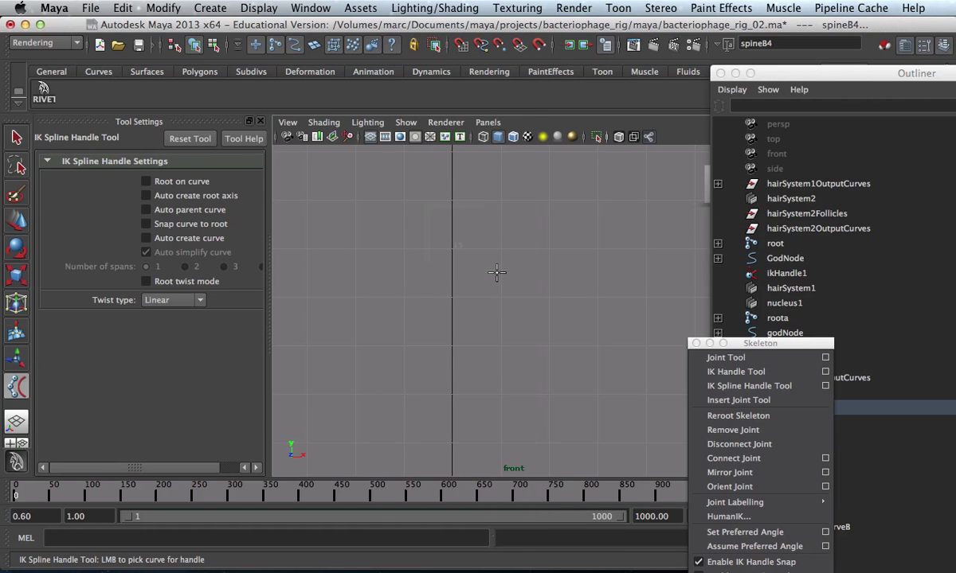
Leave the IK Spline Handle Tool, select non_dynamic_curveB in the front view, and move the Skeleton command list off its hierarchy entry
{"action": "key", "text": "q"}
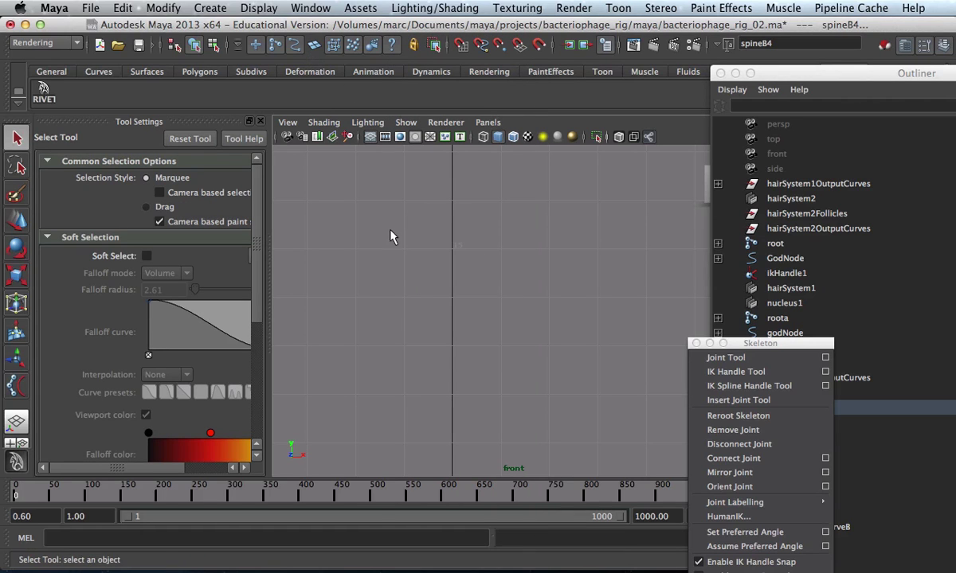
{"action": "key", "text": "f"}
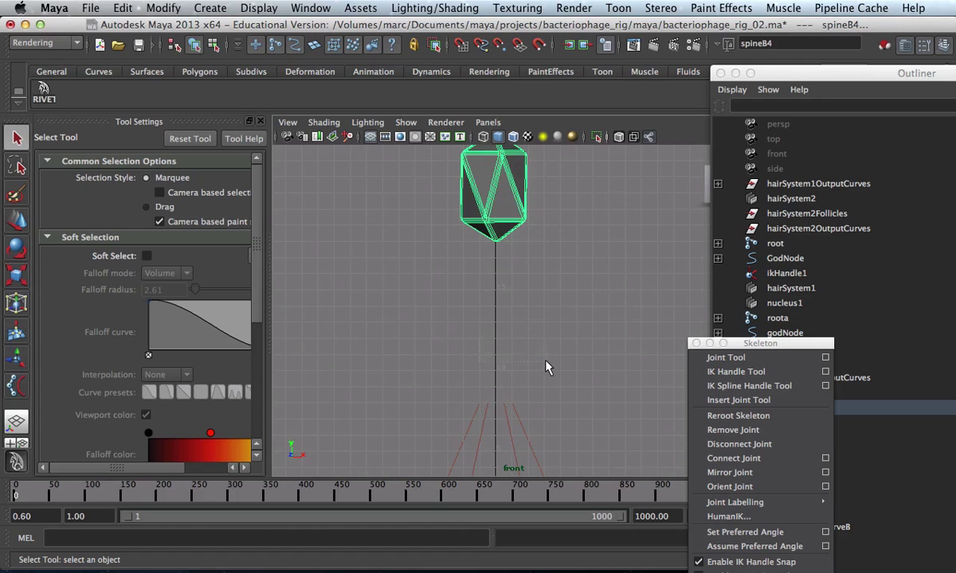
{"action": "left_click_drag", "start_coordinate": [547, 367], "coordinate": [478, 326]}
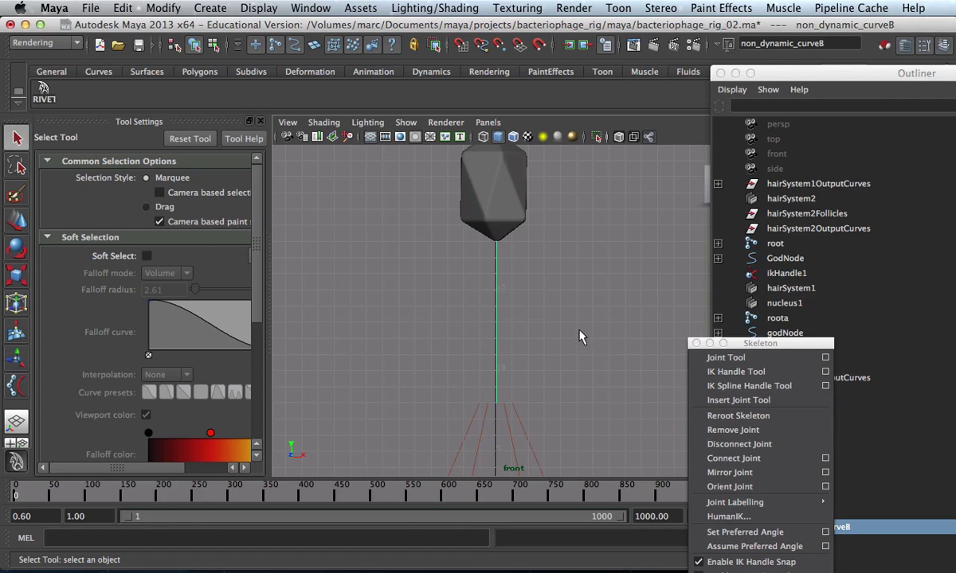
{"action": "left_click_drag", "start_coordinate": [741, 343], "coordinate": [823, 168]}
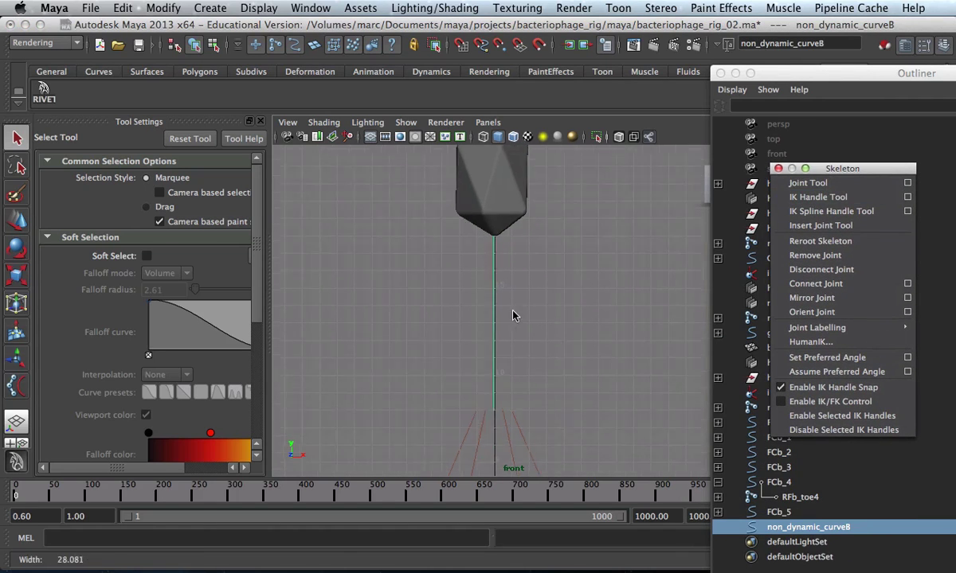
Show the joints again in the front view
{"action": "scroll", "coordinate": [515, 295], "scroll_direction": "up", "scroll_amount": 2}
{"action": "middle_click_drag", "start_coordinate": [517, 269], "coordinate": [493, 208], "text": "alt"}
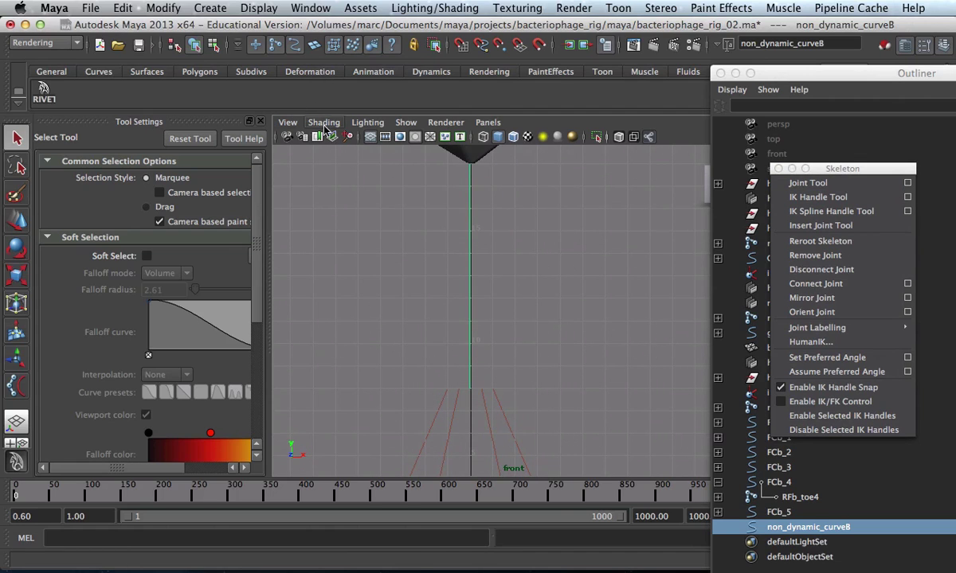
{"action": "left_click", "coordinate": [395, 124]}
{"action": "left_click", "coordinate": [446, 199]}
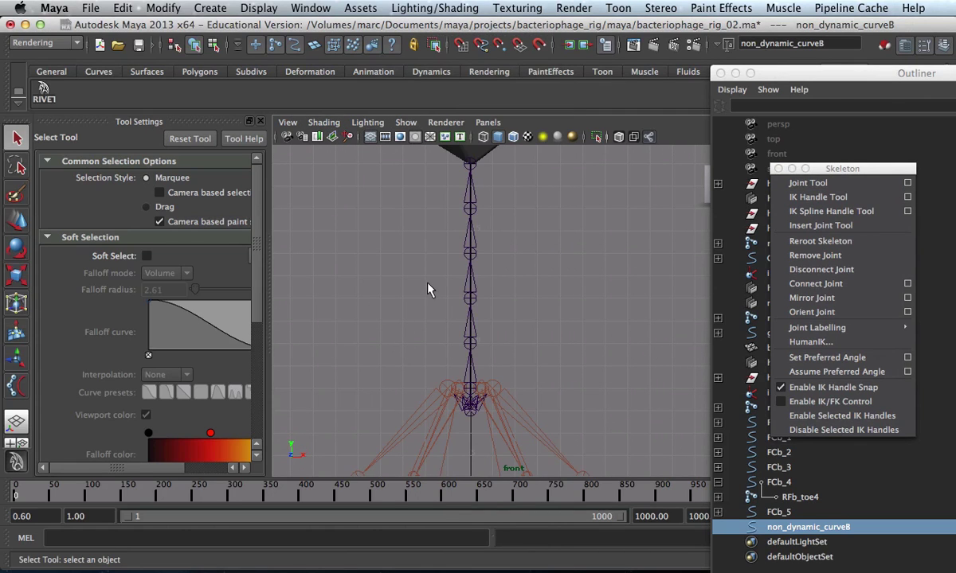
Try to create an IK spline handle from spineB to spineB5, hiding the joints before picking non_dynamic_curveB as its curve
{"action": "key", "text": "y"}
{"action": "left_click", "coordinate": [470, 390]}
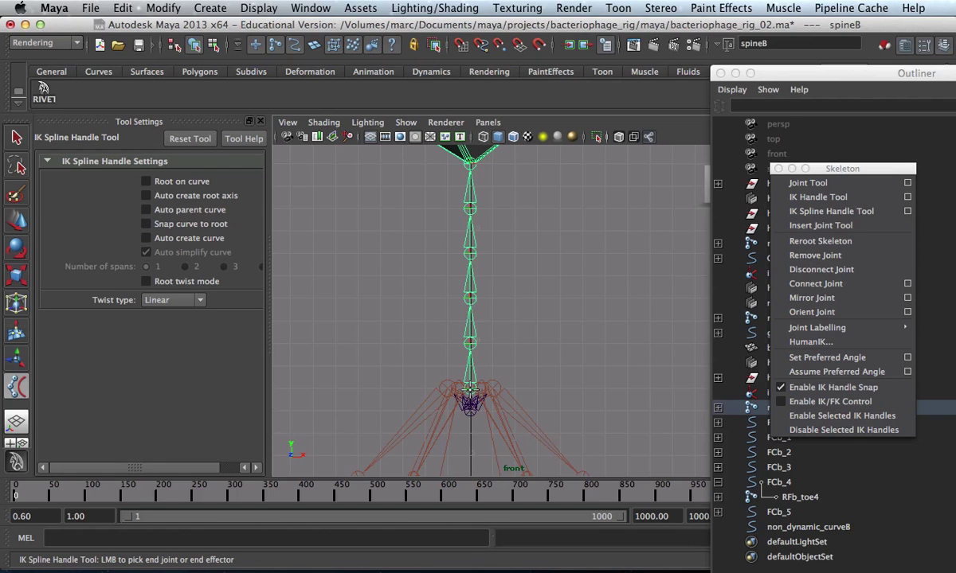
{"action": "left_click", "coordinate": [471, 164]}
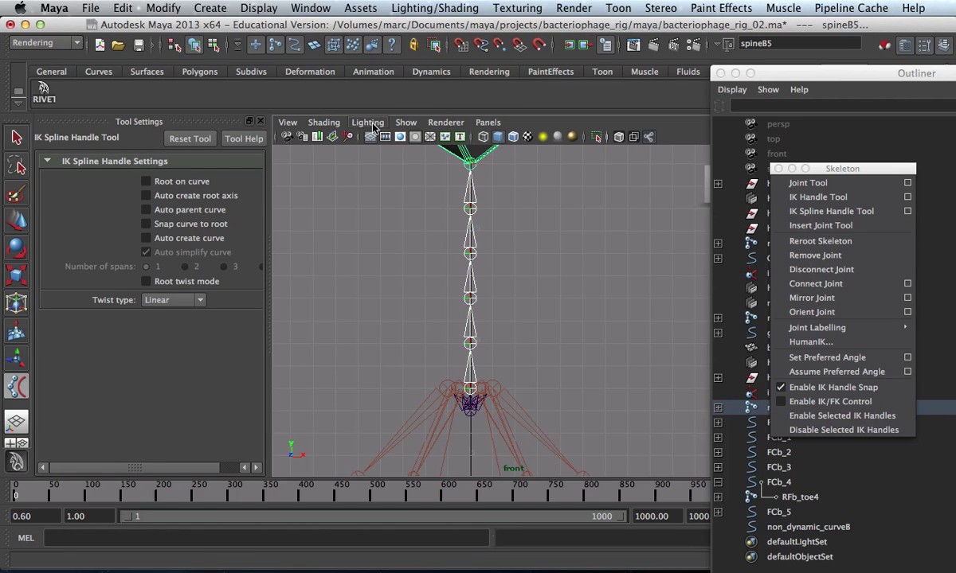
{"action": "left_click", "coordinate": [406, 122]}
{"action": "left_click", "coordinate": [444, 178]}
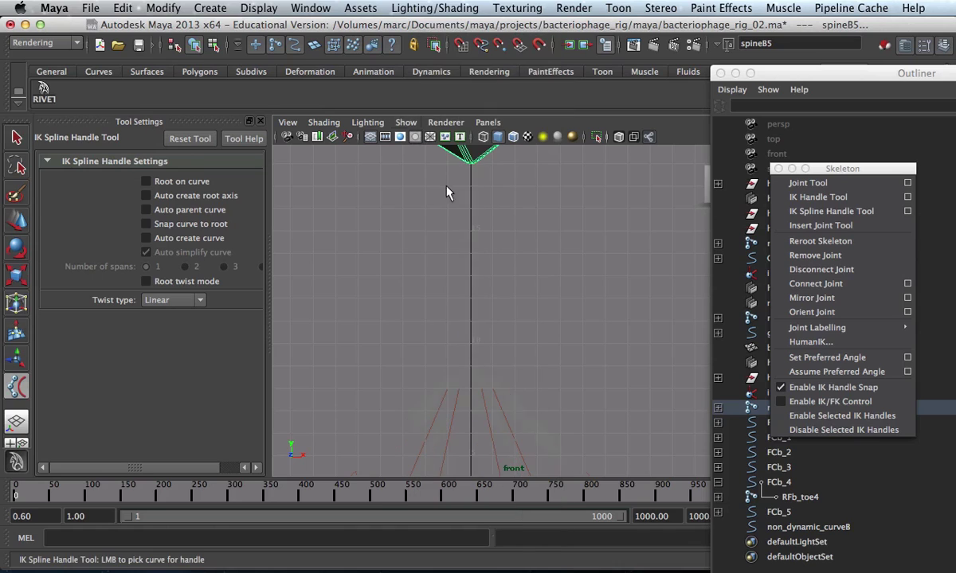
{"action": "left_click", "coordinate": [471, 277]}
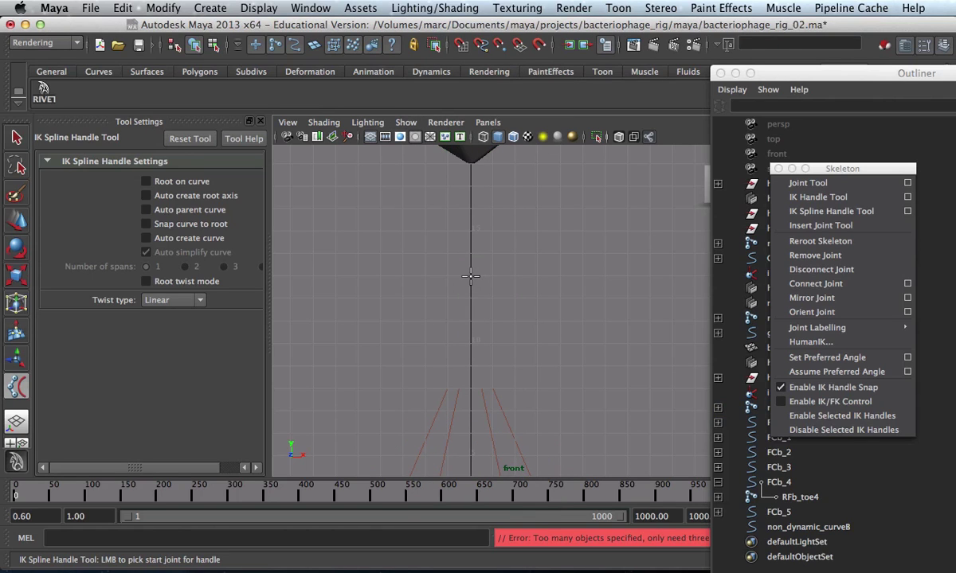
Leave the IK Spline Handle Tool and show the joints again in the front view
{"action": "key", "text": "q"}
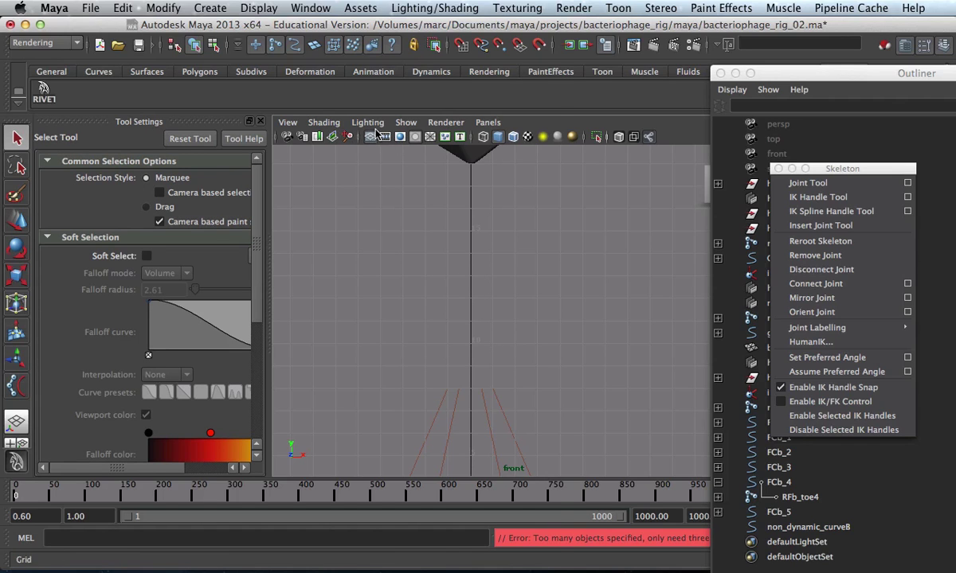
{"action": "left_click", "coordinate": [405, 121]}
{"action": "left_click", "coordinate": [443, 199]}
{"action": "scroll", "coordinate": [416, 267], "scroll_direction": "up", "scroll_amount": 5}
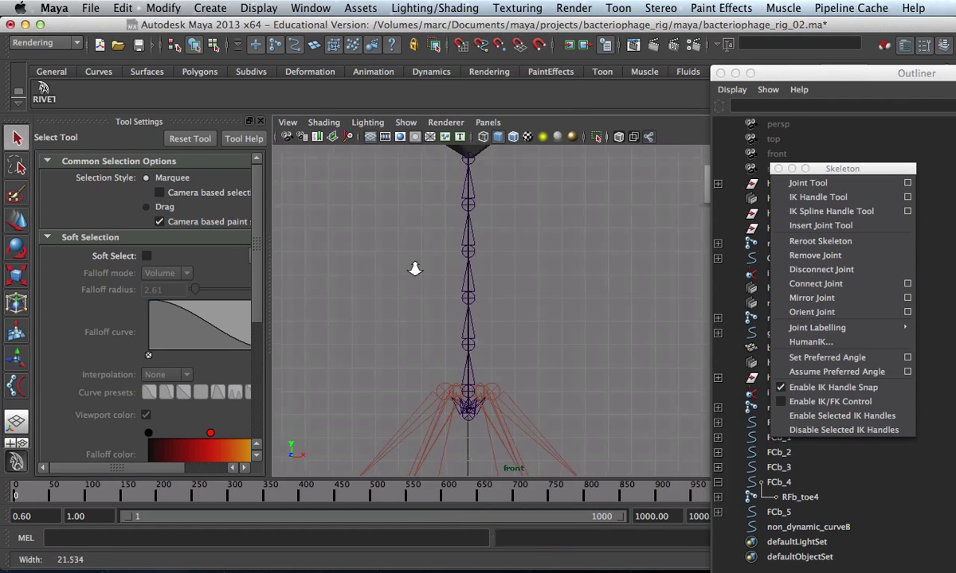
{"action": "scroll", "coordinate": [459, 338], "scroll_direction": "down", "scroll_amount": 2}
{"action": "middle_click_drag", "start_coordinate": [427, 284], "coordinate": [514, 379], "text": "alt"}
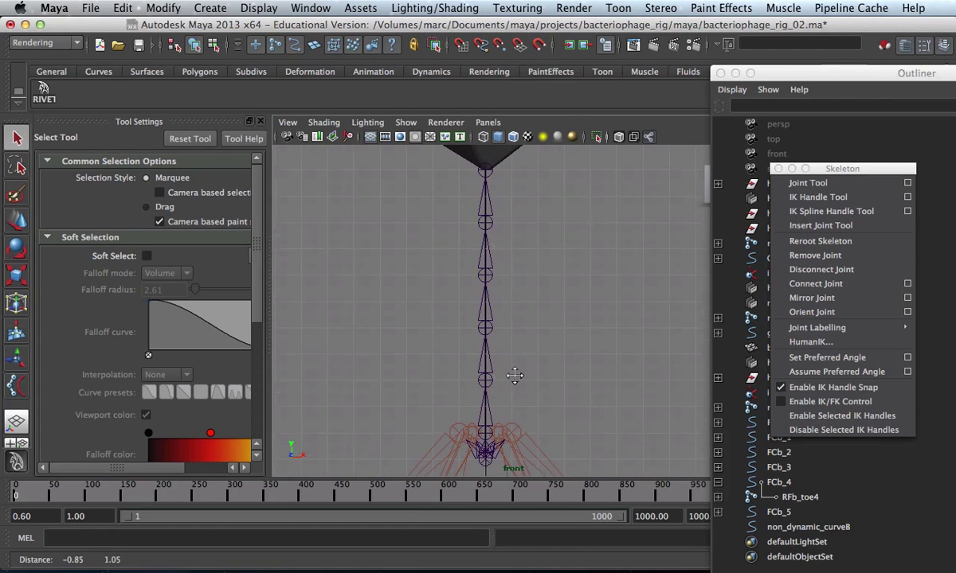
{"action": "scroll", "coordinate": [431, 348], "scroll_direction": "up", "scroll_amount": 3}
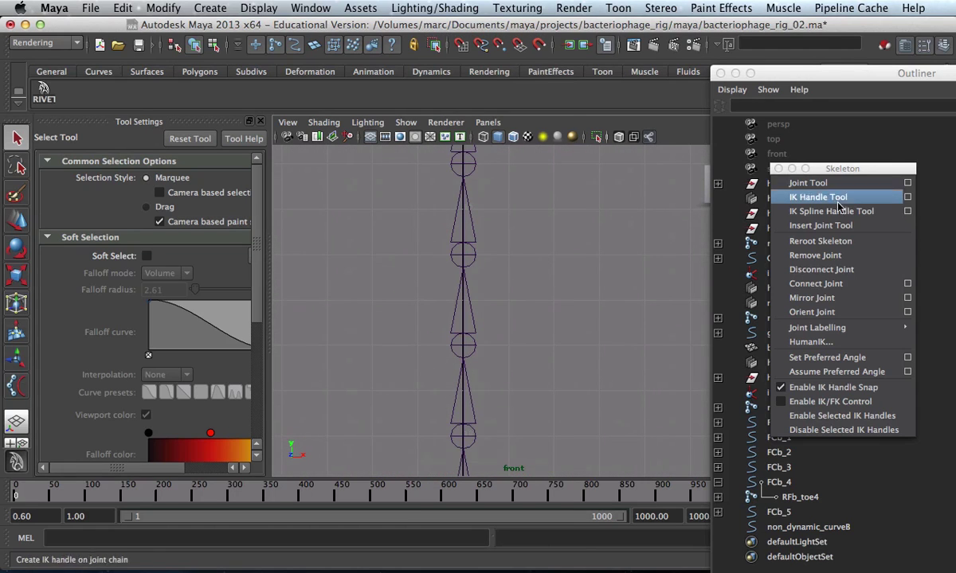
Clear the workspace around the front view by closing the Skeleton command list and Tool Settings and moving the Outliner aside
{"action": "left_click", "coordinate": [778, 169]}
{"action": "left_click_drag", "start_coordinate": [837, 72], "coordinate": [916, 55]}
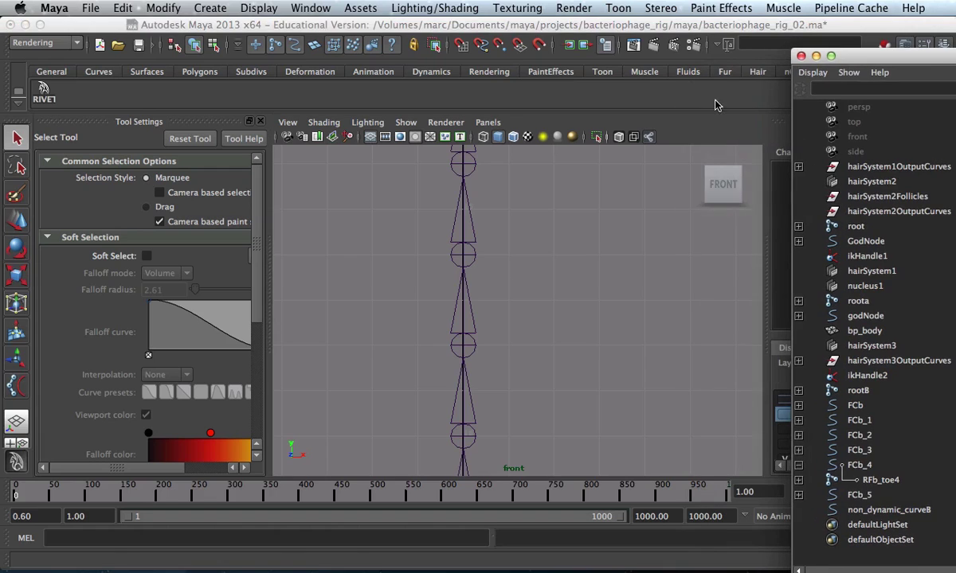
{"action": "scroll", "coordinate": [542, 285], "scroll_direction": "down", "scroll_amount": 2}
{"action": "scroll", "coordinate": [539, 284], "scroll_direction": "down", "scroll_amount": 2}
{"action": "middle_click_drag", "start_coordinate": [565, 307], "coordinate": [582, 303], "text": "alt"}
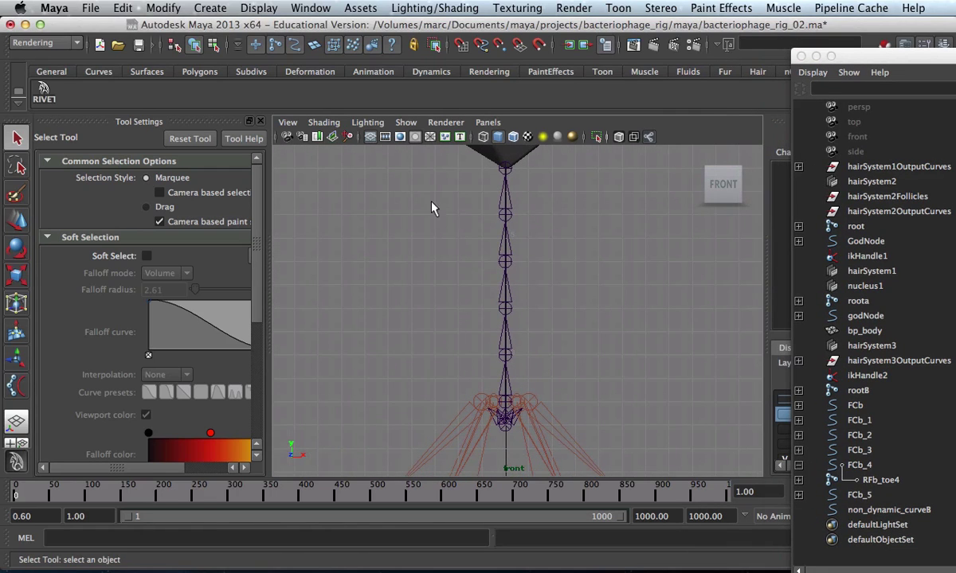
{"action": "left_click", "coordinate": [257, 121]}
{"action": "scroll", "coordinate": [286, 288], "scroll_direction": "up", "scroll_amount": 1}
Try to create an IK spline handle from spineB to spineB5, picking non_dynamic_curveB in the Outliner, and undo the stray joint pick
{"action": "key", "text": "y"}
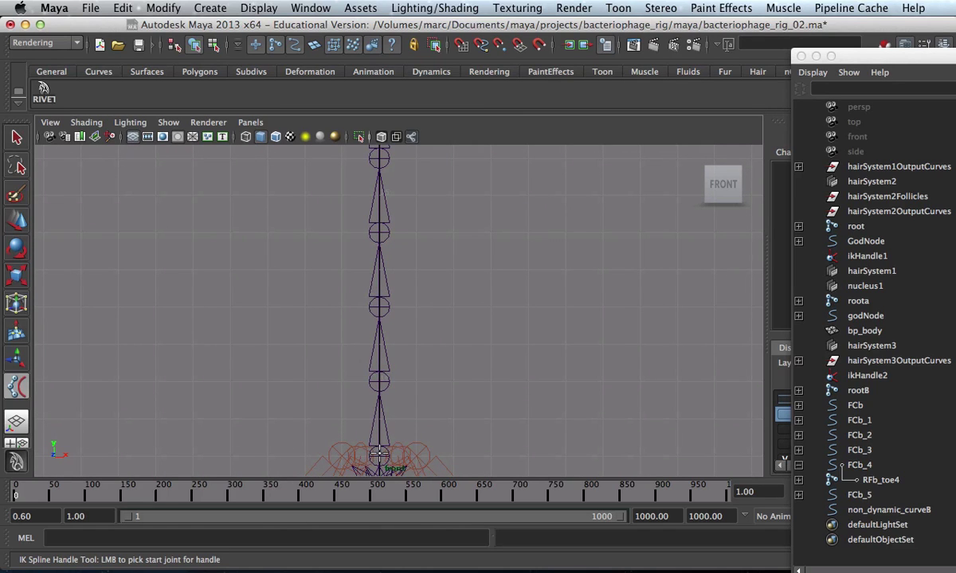
{"action": "left_click", "coordinate": [380, 386]}
{"action": "scroll", "coordinate": [402, 344], "scroll_direction": "down", "scroll_amount": 2}
{"action": "scroll", "coordinate": [402, 344], "scroll_direction": "down", "scroll_amount": 2}
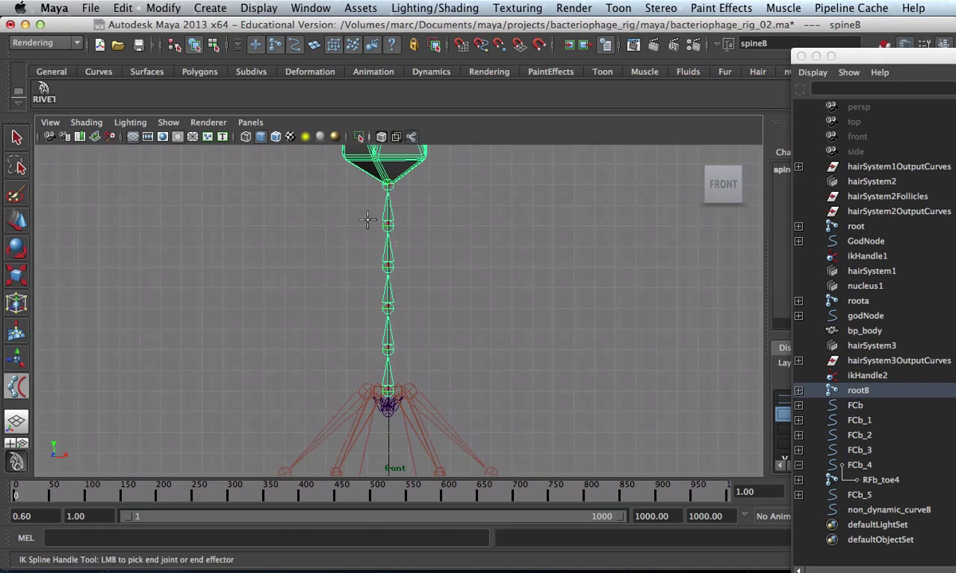
{"action": "left_click", "coordinate": [387, 186]}
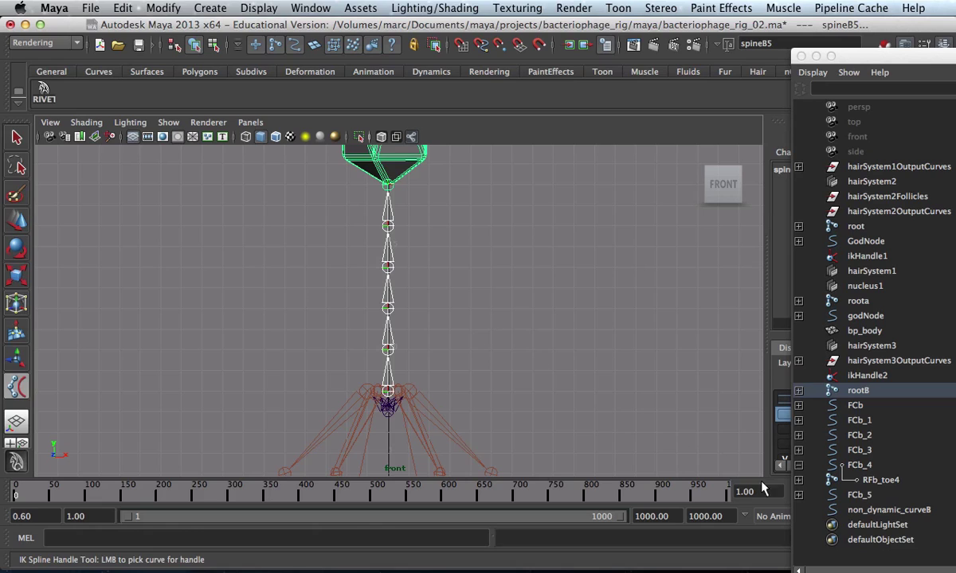
{"action": "left_click", "coordinate": [869, 511]}
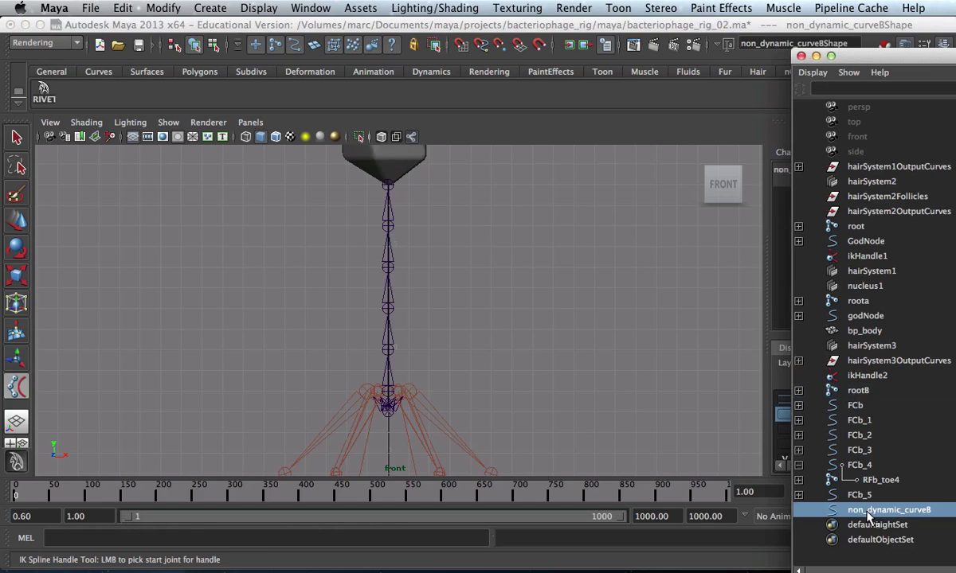
{"action": "left_click", "coordinate": [388, 390]}
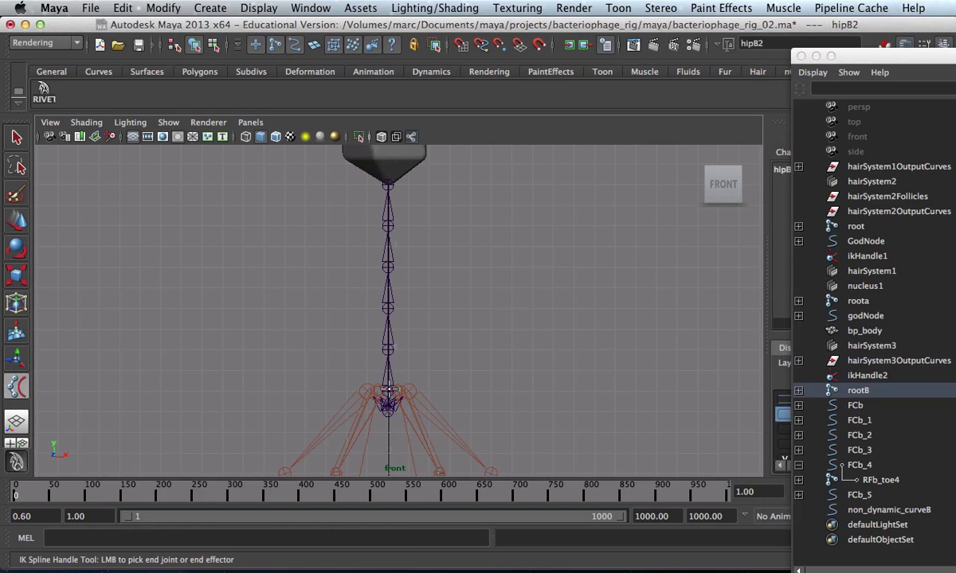
{"action": "key", "text": "z"}
Create an IK spline handle from spineB to spineB5, picking non_dynamic_curveB directly in the zoomed-in front view
{"action": "right_click_drag", "start_coordinate": [326, 359], "coordinate": [483, 229], "text": "alt"}
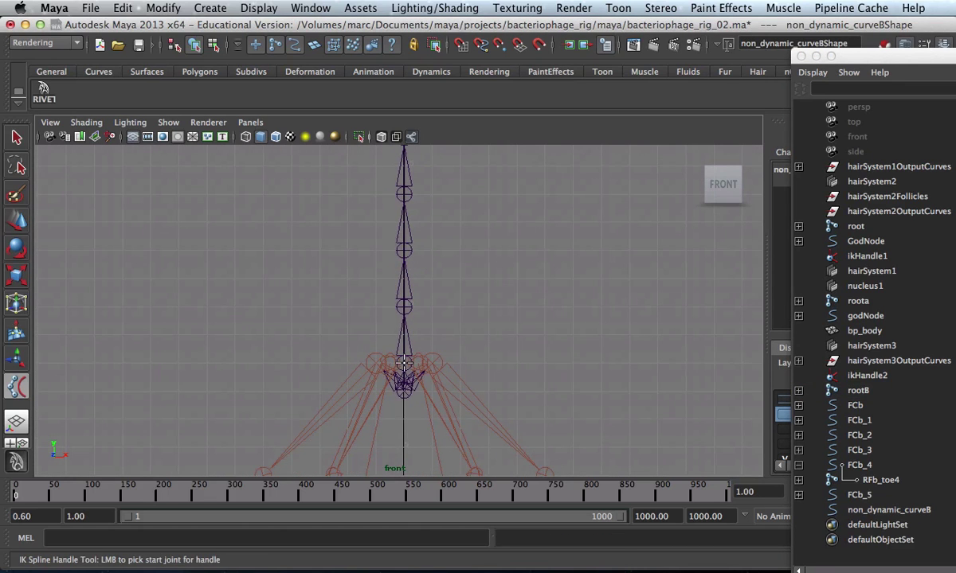
{"action": "left_click", "coordinate": [404, 364]}
{"action": "middle_click_drag", "start_coordinate": [405, 192], "coordinate": [437, 337], "text": "alt"}
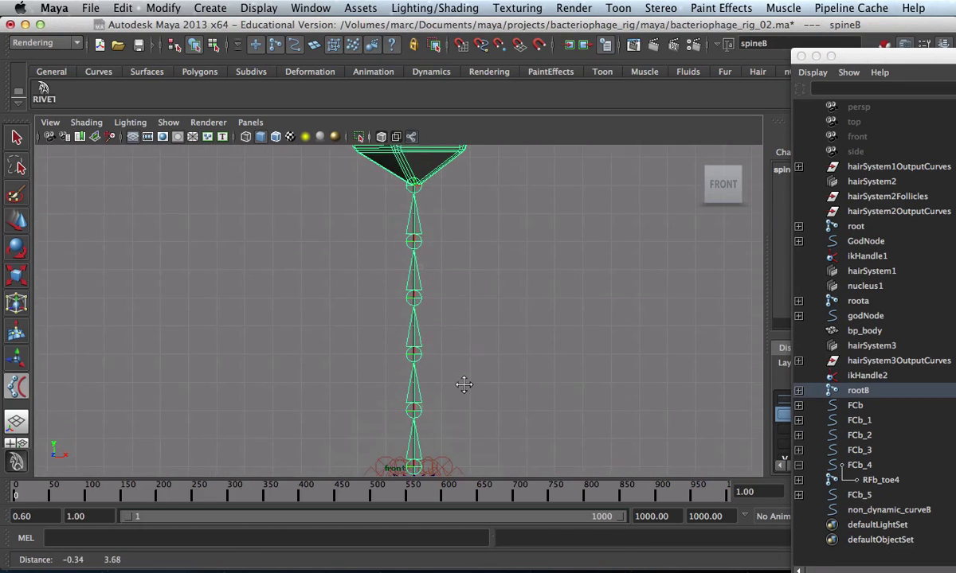
{"action": "left_click", "coordinate": [390, 179]}
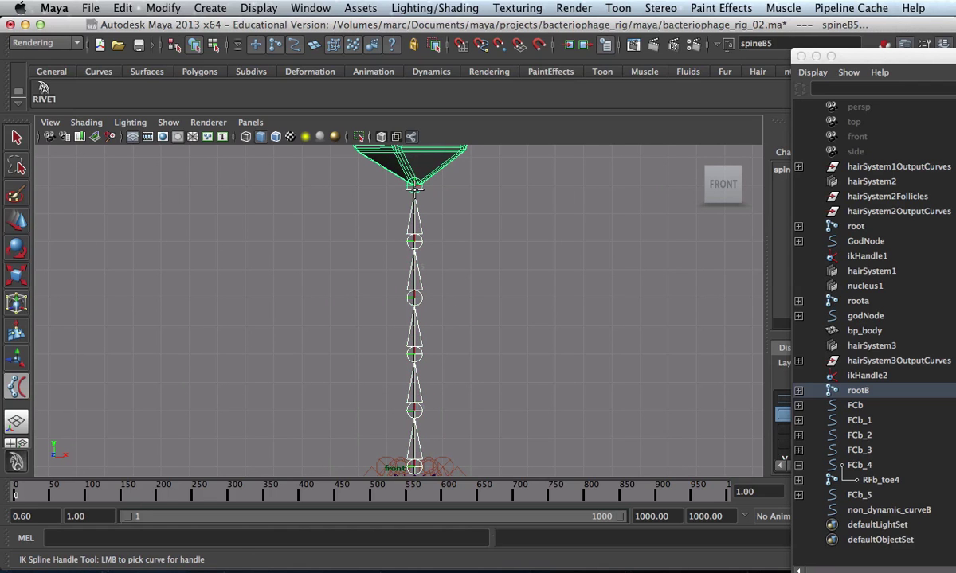
{"action": "right_click_drag", "start_coordinate": [307, 288], "coordinate": [490, 301], "text": "alt"}
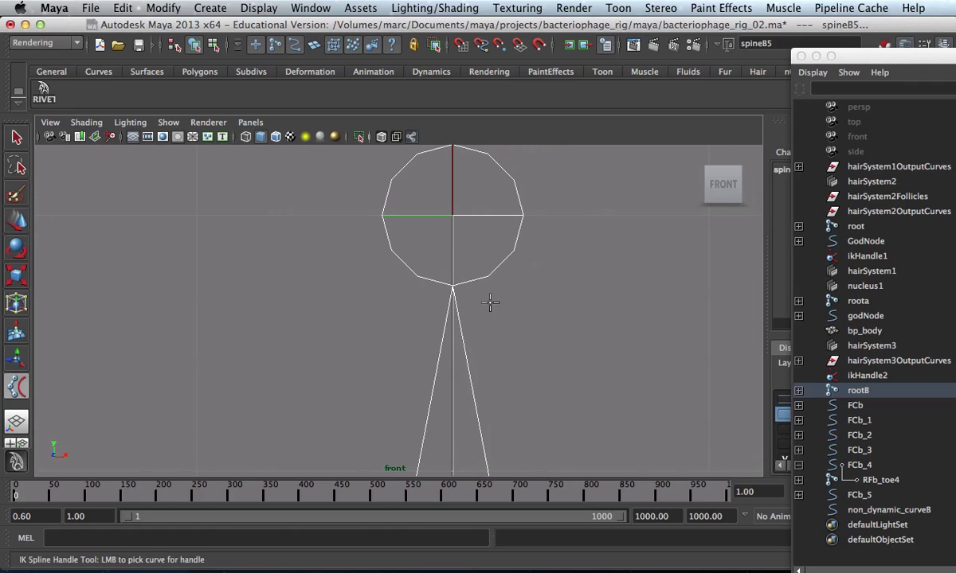
{"action": "left_click", "coordinate": [459, 269]}
{"action": "left_click", "coordinate": [450, 341]}
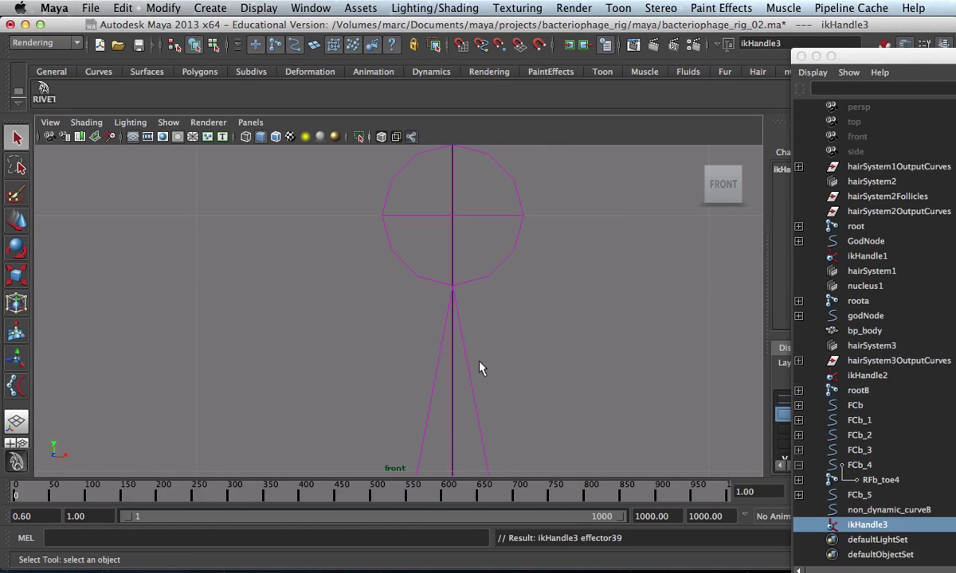
Select non_dynamic_curveB in the front view and switch it to control vertex selection
{"action": "right_click_drag", "start_coordinate": [501, 358], "coordinate": [369, 304], "text": "alt"}
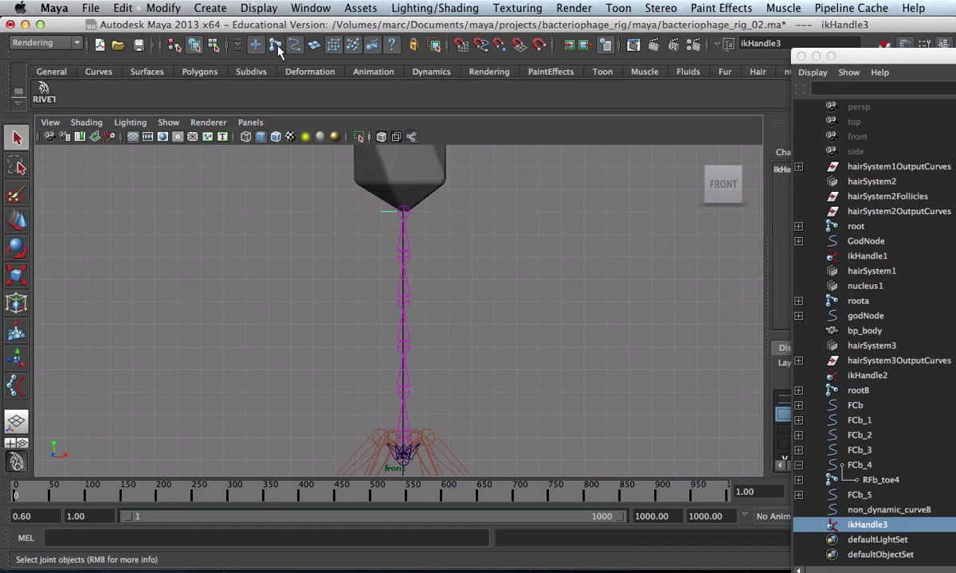
{"action": "left_click", "coordinate": [404, 314]}
{"action": "right_click", "coordinate": [466, 318]}
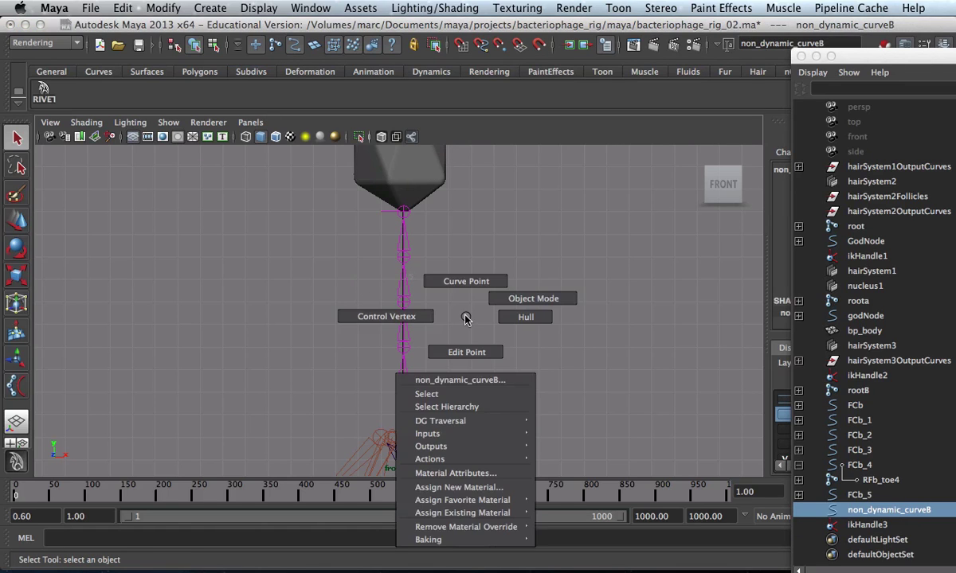
{"action": "left_click", "coordinate": [317, 321]}
{"action": "right_click_drag", "start_coordinate": [269, 273], "coordinate": [379, 296], "text": "alt"}
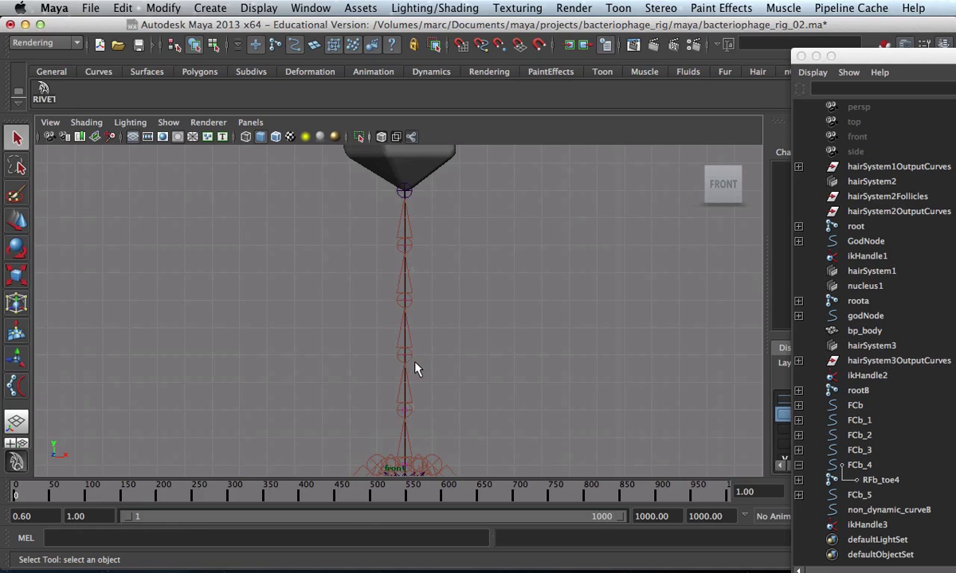
Test the spine's bending by moving control vertices 3 and 2 of non_dynamic_curveB sideways, and undo the moves
{"action": "left_click_drag", "start_coordinate": [396, 296], "coordinate": [427, 329]}
{"action": "key", "text": "w"}
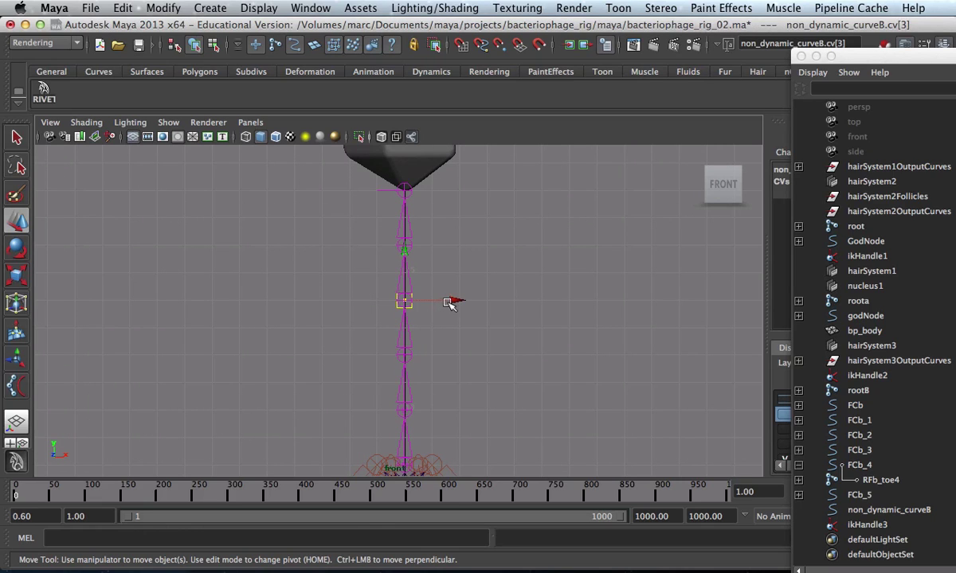
{"action": "left_click_drag", "start_coordinate": [440, 300], "coordinate": [591, 315]}
{"action": "left_click", "coordinate": [427, 360]}
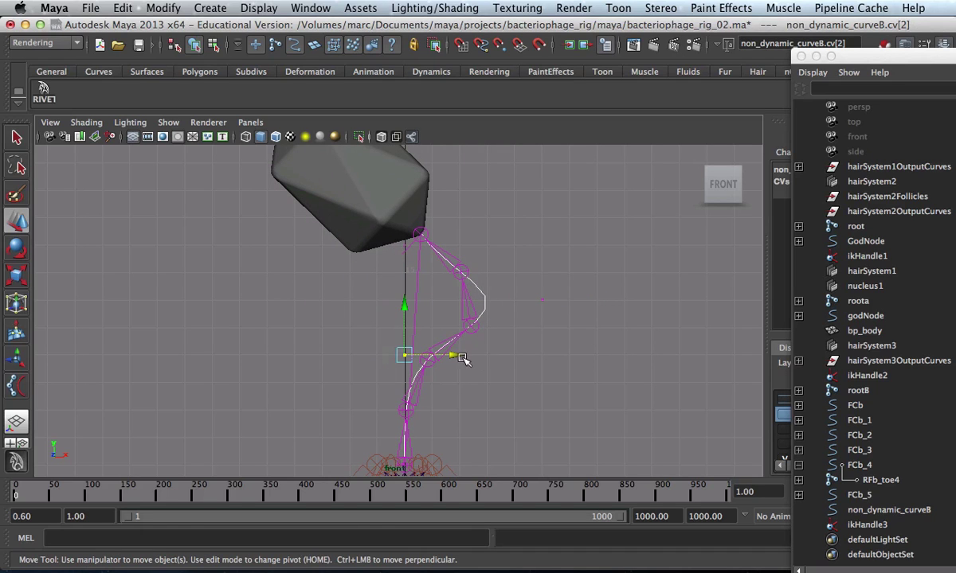
{"action": "left_click_drag", "start_coordinate": [455, 356], "coordinate": [597, 390]}
{"action": "key", "text": "z"}
{"action": "key", "text": "z"}
{"action": "key", "text": "z"}
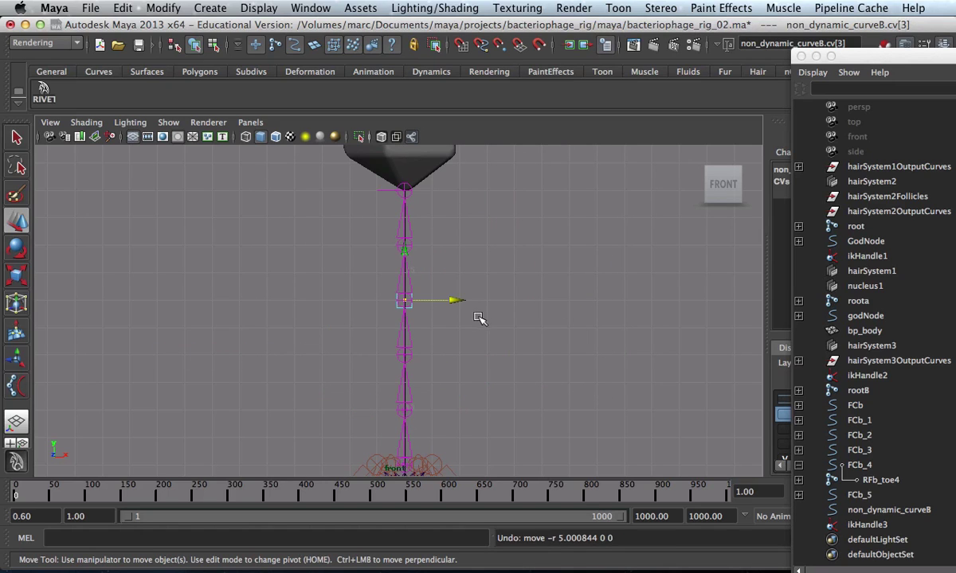
Create a cluster on control vertex 3 of non_dynamic_curveB with Relative mode on and an envelope of 1.000
{"action": "left_click", "coordinate": [406, 308]}
{"action": "key", "text": "space"}
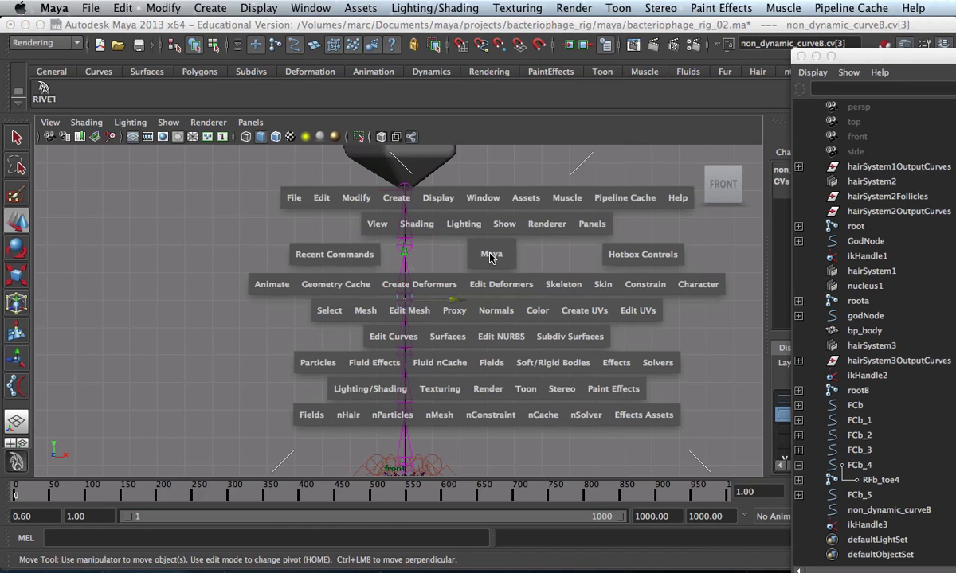
{"action": "left_click", "coordinate": [418, 285]}
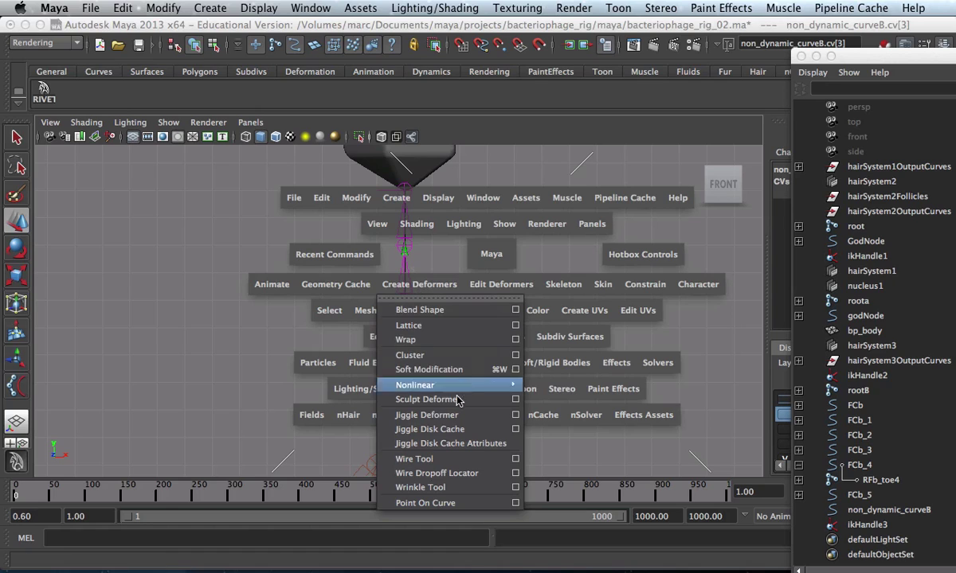
{"action": "left_click", "coordinate": [515, 356]}
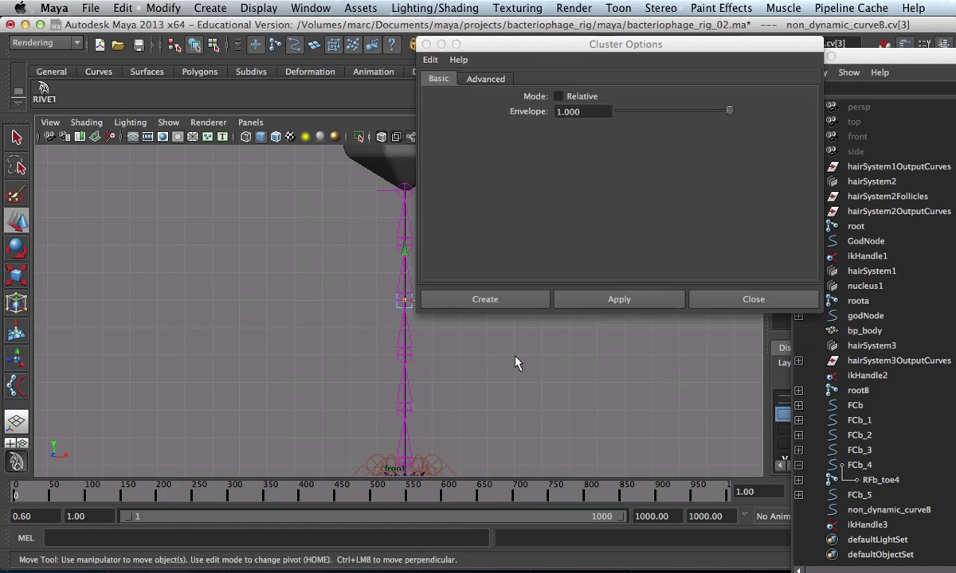
{"action": "left_click", "coordinate": [557, 96]}
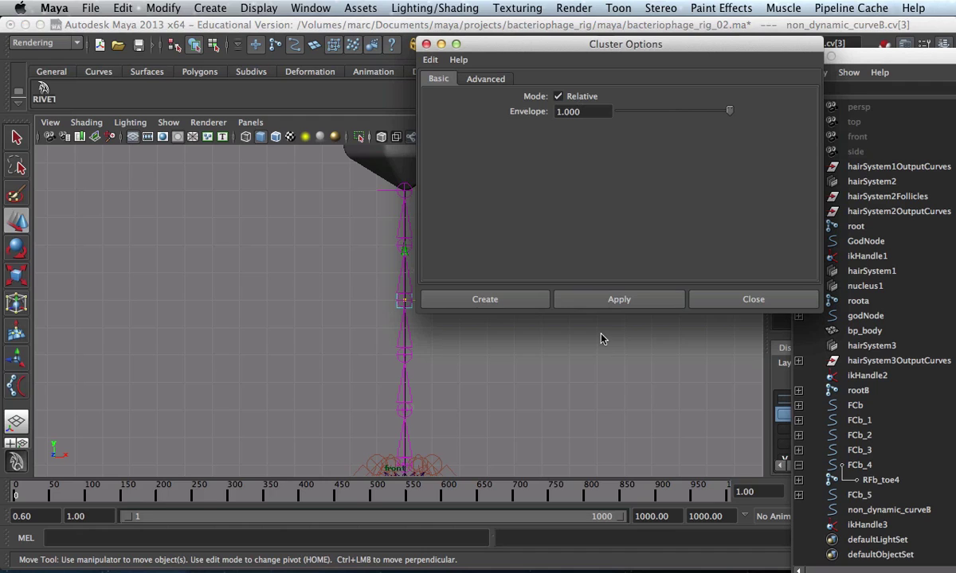
{"action": "left_click", "coordinate": [529, 301]}
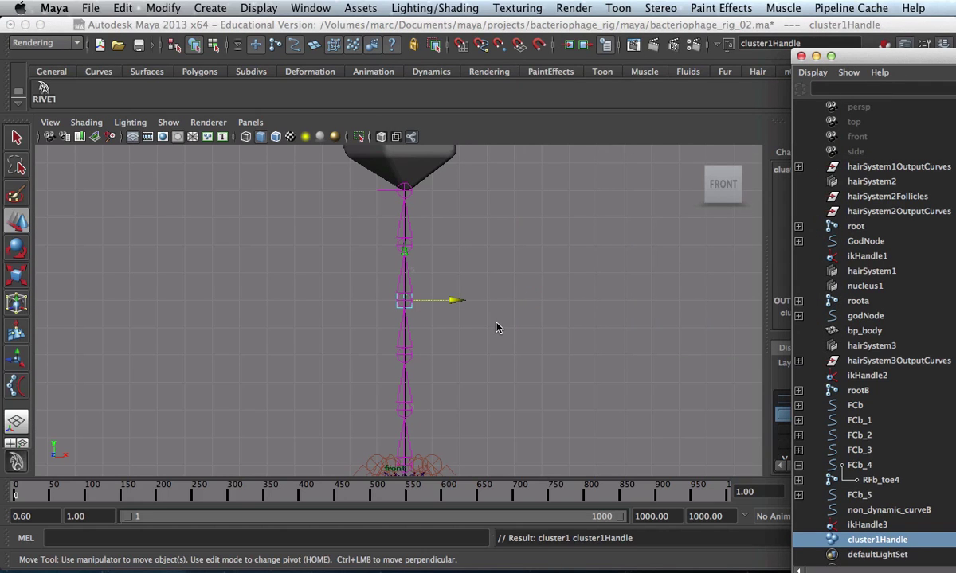
Test the cluster by moving it about 1.9 units along negative X, and undo the move
{"action": "scroll", "coordinate": [489, 304], "scroll_direction": "up", "scroll_amount": 5}
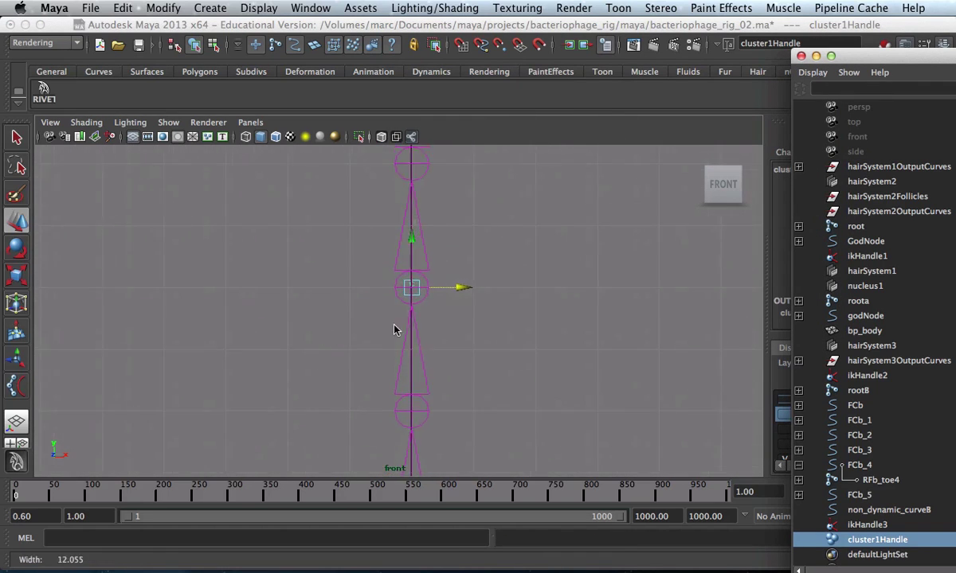
{"action": "scroll", "coordinate": [482, 302], "scroll_direction": "up", "scroll_amount": 2}
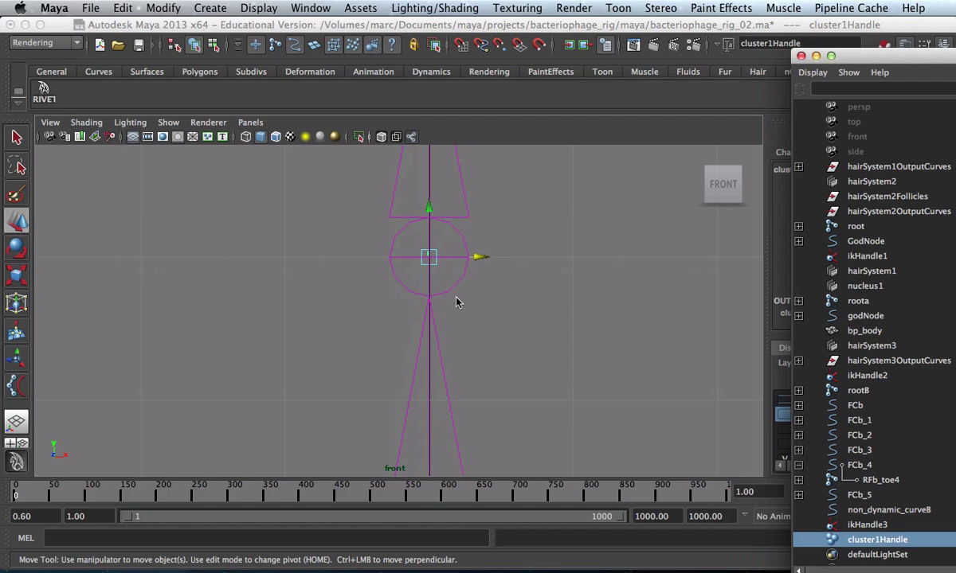
{"action": "left_click_drag", "start_coordinate": [477, 257], "coordinate": [203, 280]}
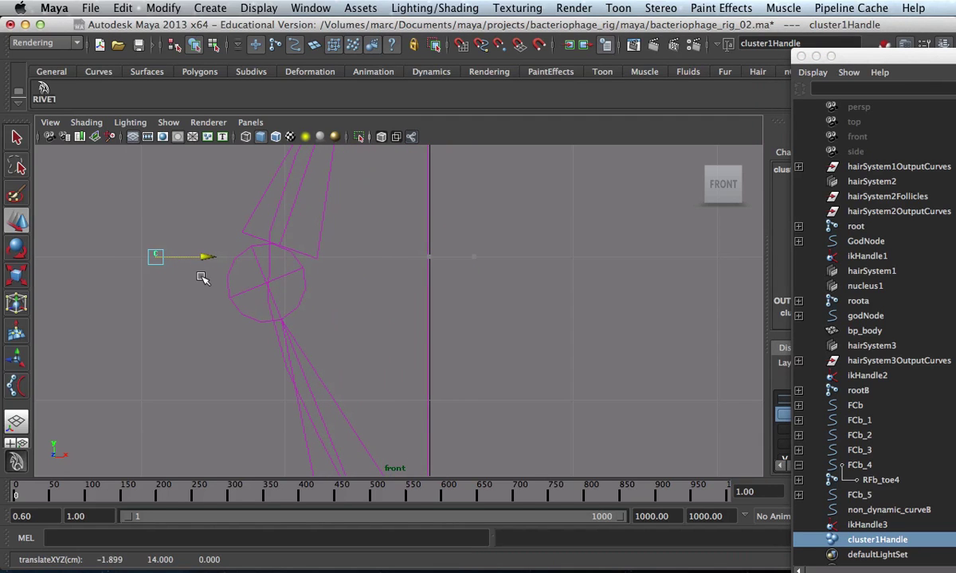
{"action": "left_click", "coordinate": [441, 329]}
{"action": "left_click_drag", "start_coordinate": [116, 204], "coordinate": [153, 281]}
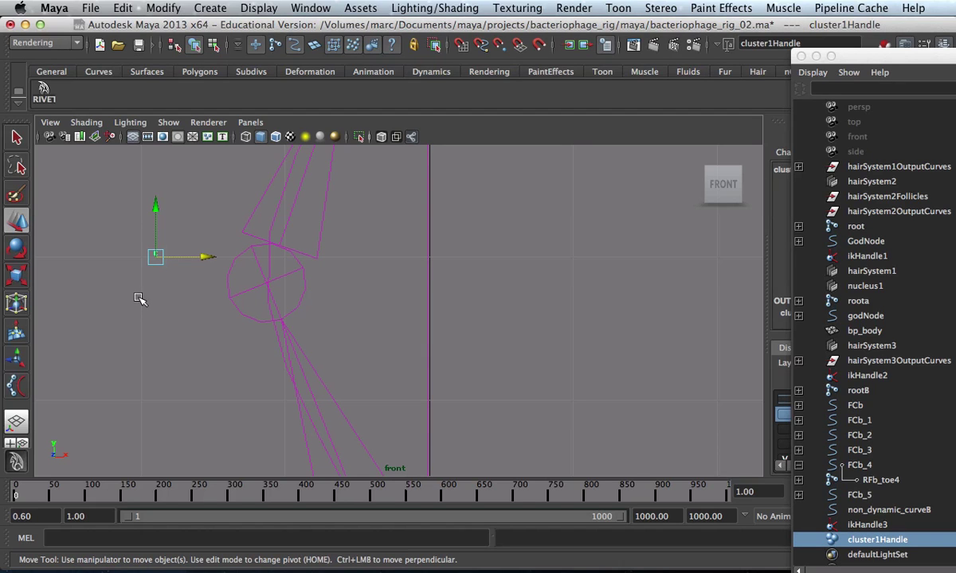
{"action": "key", "text": "z"}
{"action": "key", "text": "z"}
{"action": "key", "text": "z"}
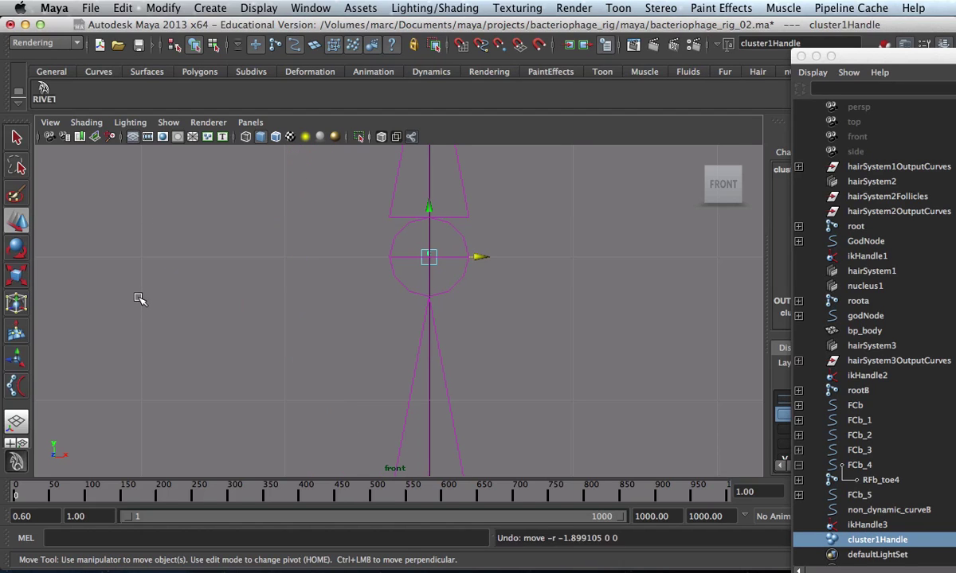
Undo the cluster, the control vertex selection, and the IK spline handle back to before spineB was picked
{"action": "key", "text": "z"}
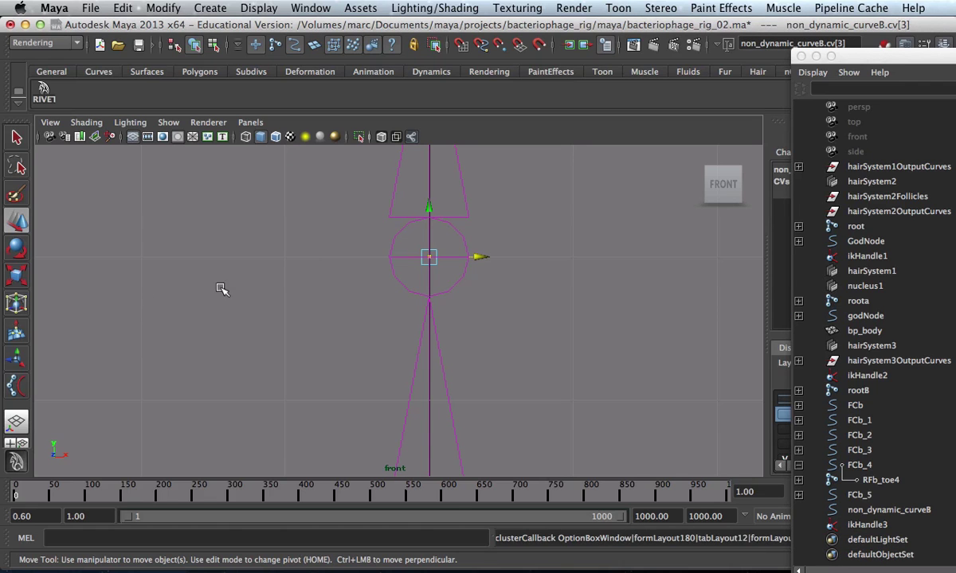
{"action": "key", "text": "z"}
{"action": "key", "text": "z"}
{"action": "key", "text": "z"}
{"action": "key", "text": "z"}
{"action": "key", "text": "z"}
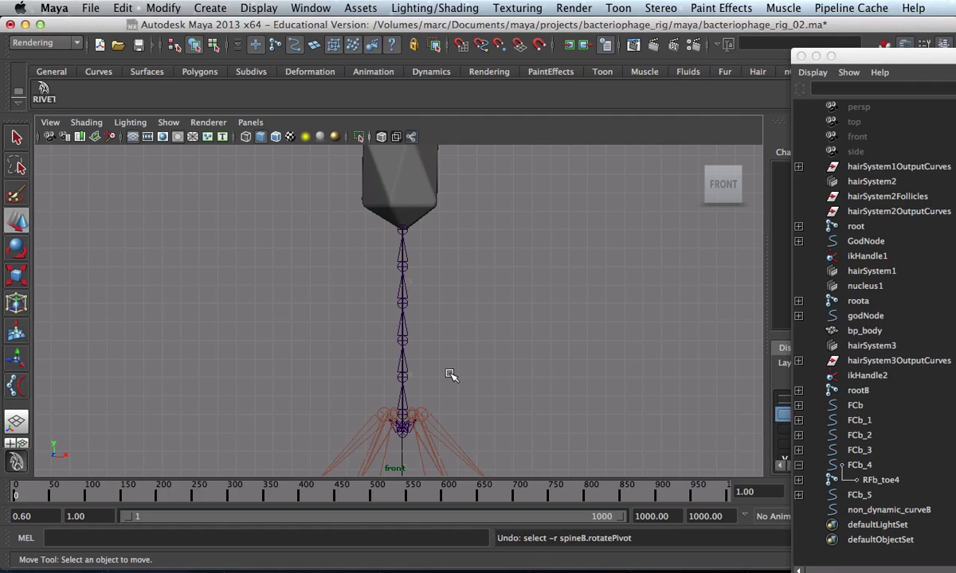
{"action": "key", "text": "z"}
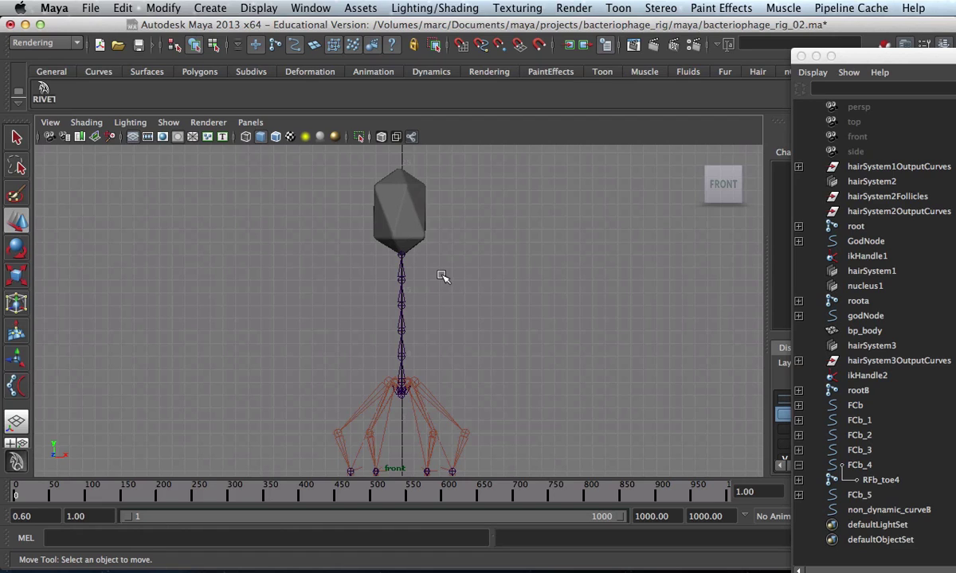
Select non_dynamic_curveB and open the options for making selected curves dynamic
{"action": "left_click", "coordinate": [884, 511]}
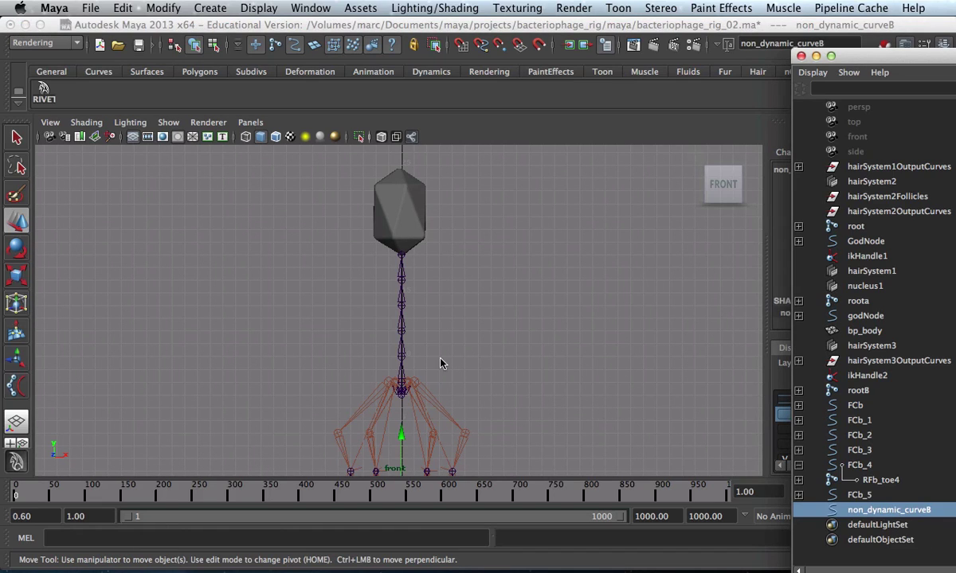
{"action": "right_click_drag", "start_coordinate": [258, 324], "coordinate": [486, 393], "text": "alt"}
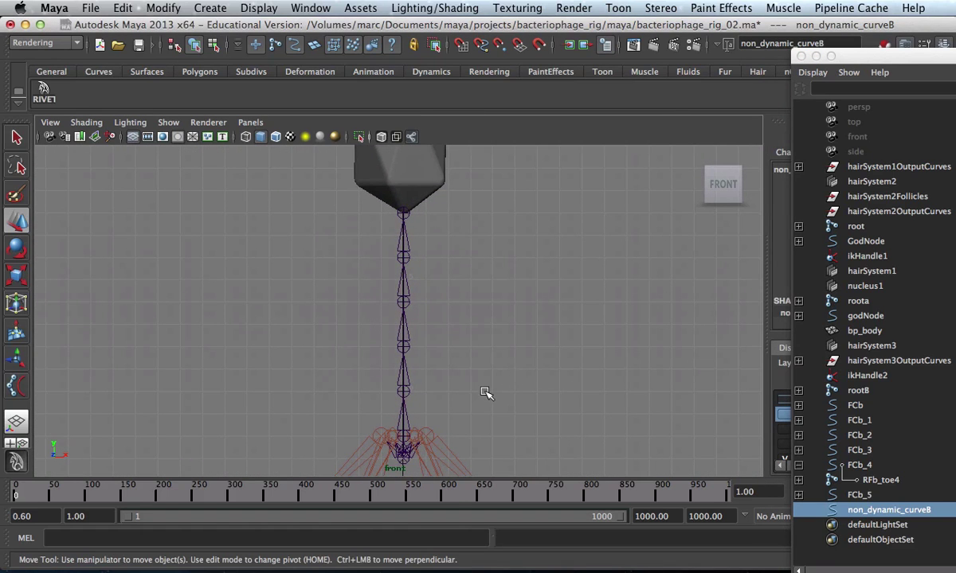
{"action": "middle_click_drag", "start_coordinate": [485, 393], "coordinate": [482, 315], "text": "alt"}
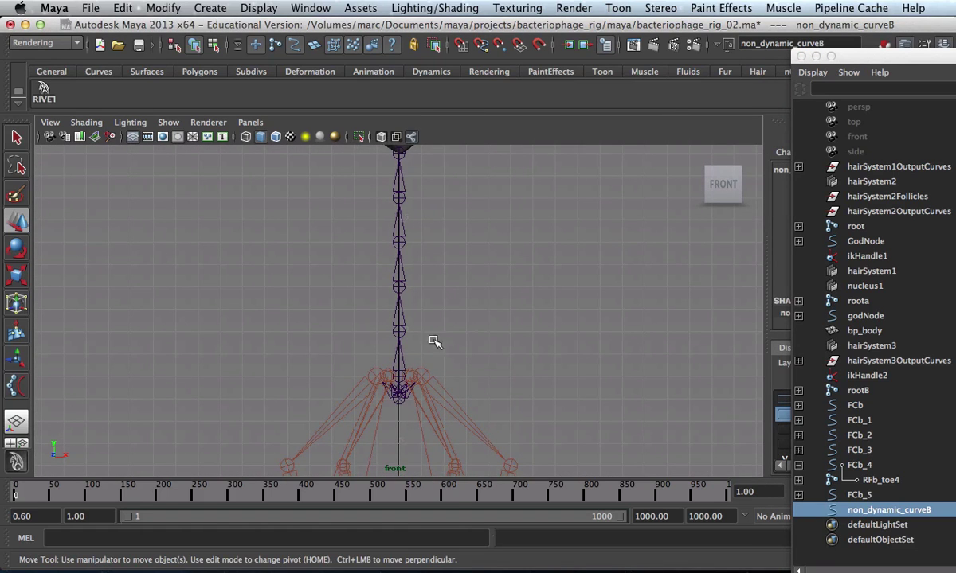
{"action": "left_click_drag", "start_coordinate": [882, 54], "coordinate": [742, 41]}
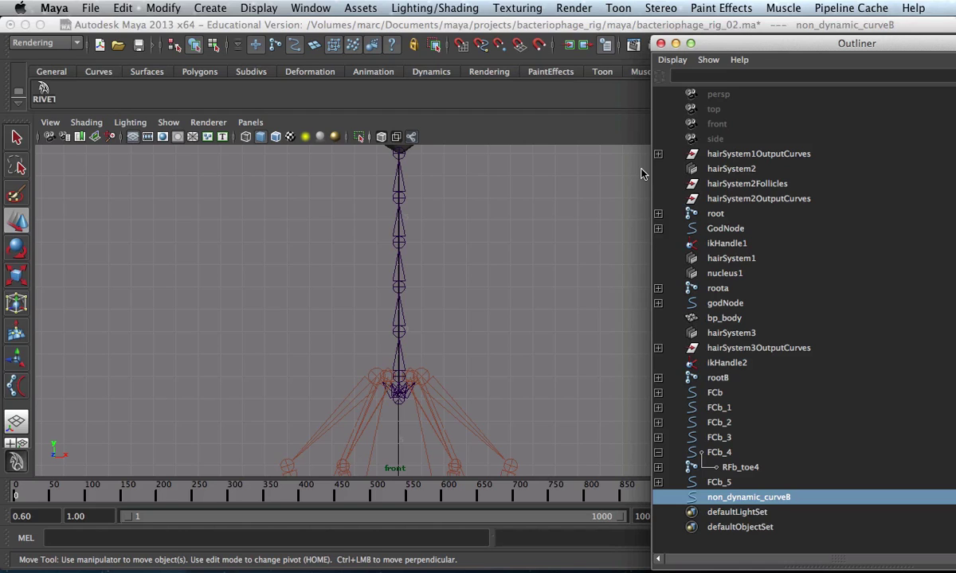
{"action": "middle_click_drag", "start_coordinate": [478, 284], "coordinate": [404, 299], "text": "alt"}
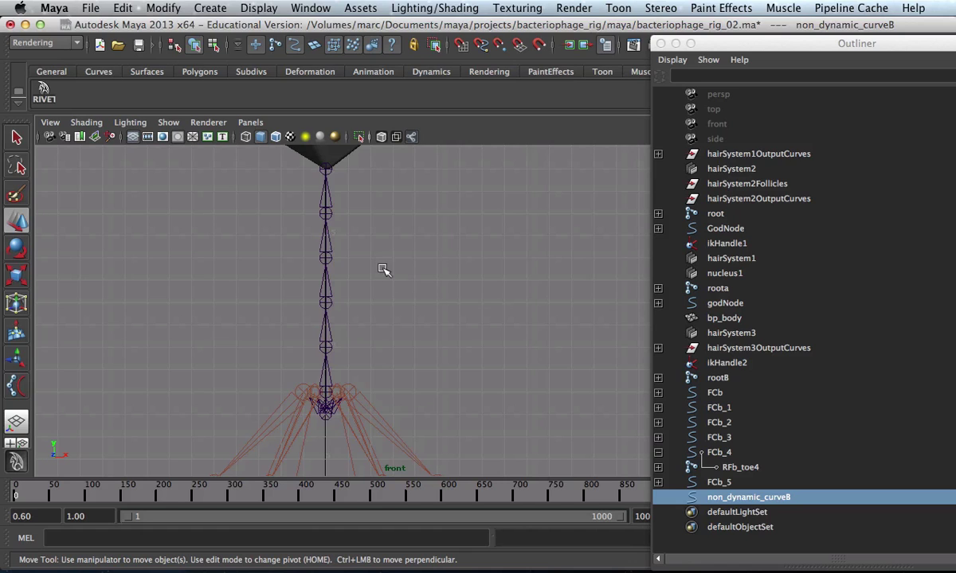
{"action": "key", "text": "space"}
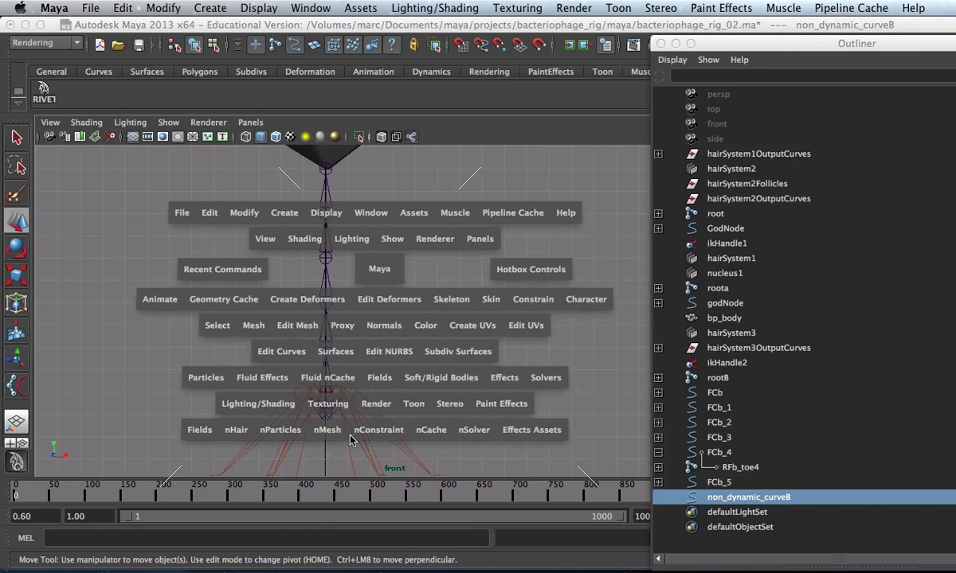
{"action": "left_click", "coordinate": [235, 433]}
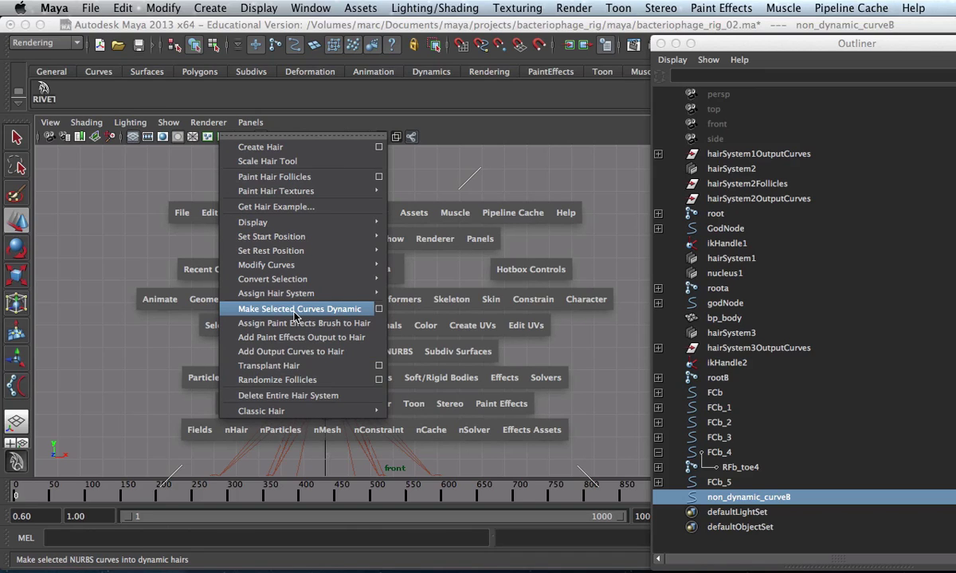
{"action": "left_click", "coordinate": [378, 309]}
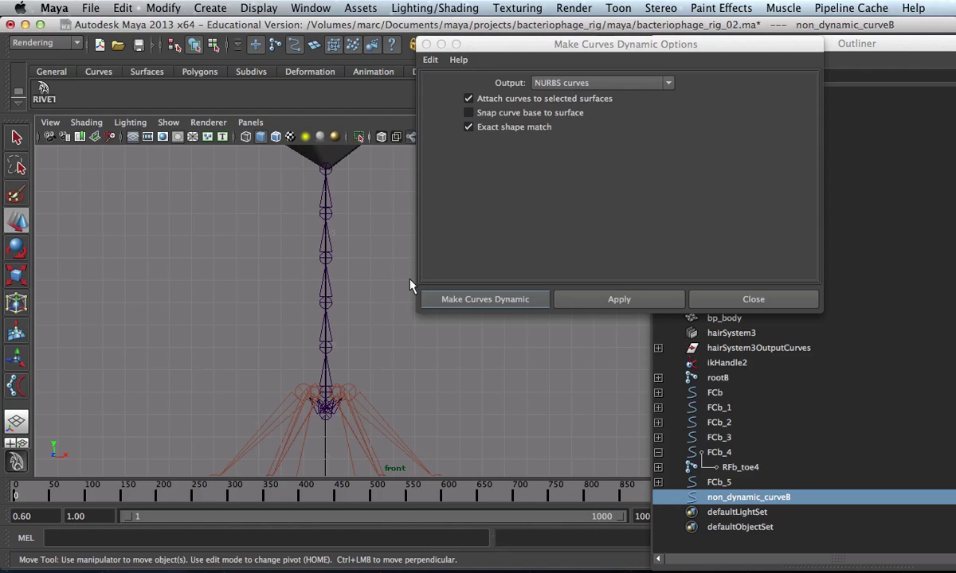
Switch to the nDynamics menu set and make the curve dynamic with NURBS curves output, surface attachment off and Exact shape match on
{"action": "left_click", "coordinate": [47, 43]}
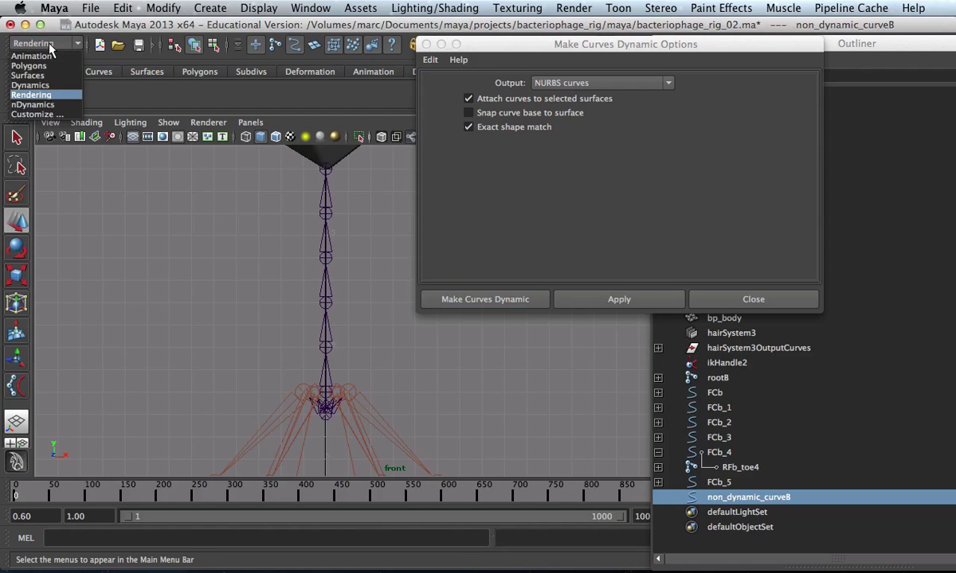
{"action": "left_click", "coordinate": [28, 105]}
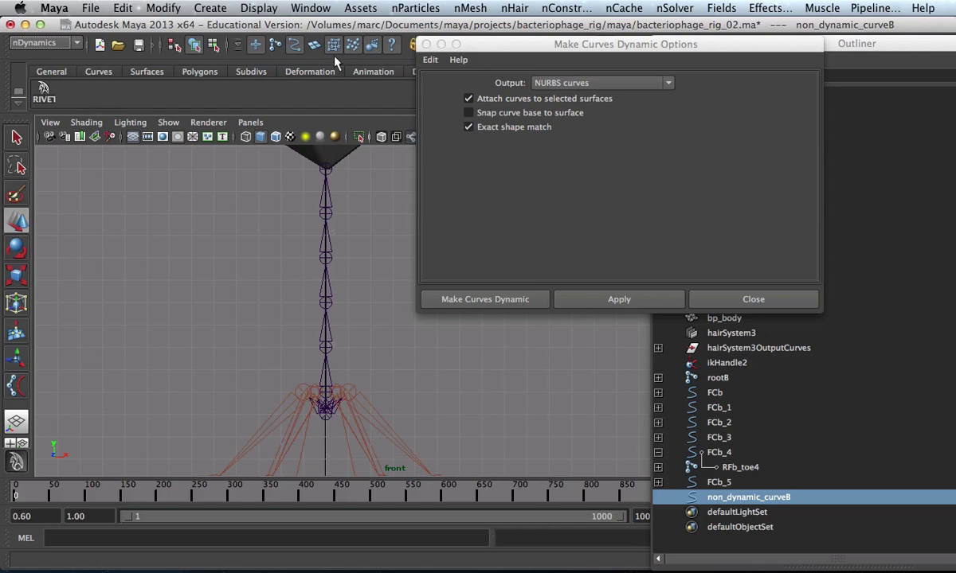
{"action": "left_click", "coordinate": [513, 8]}
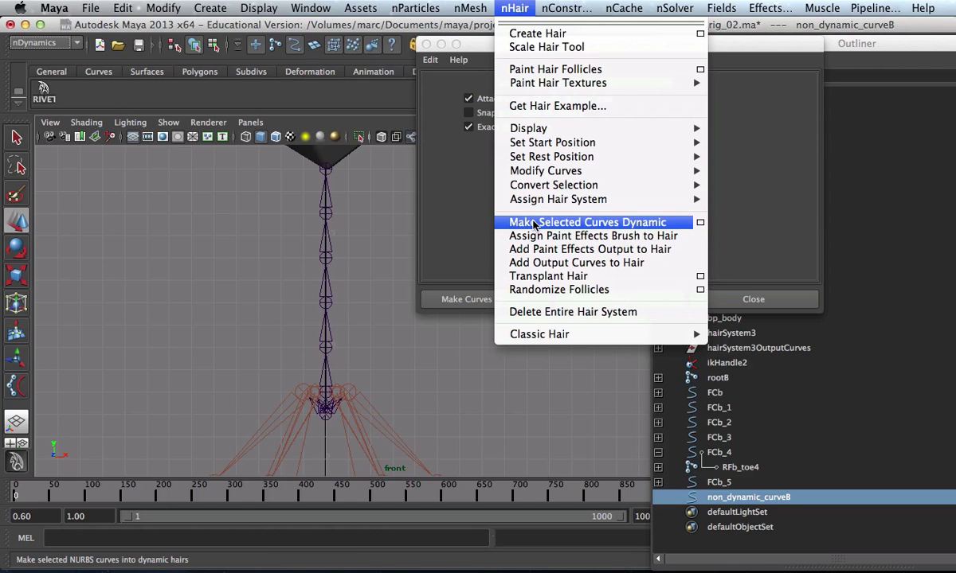
{"action": "left_click", "coordinate": [510, 10]}
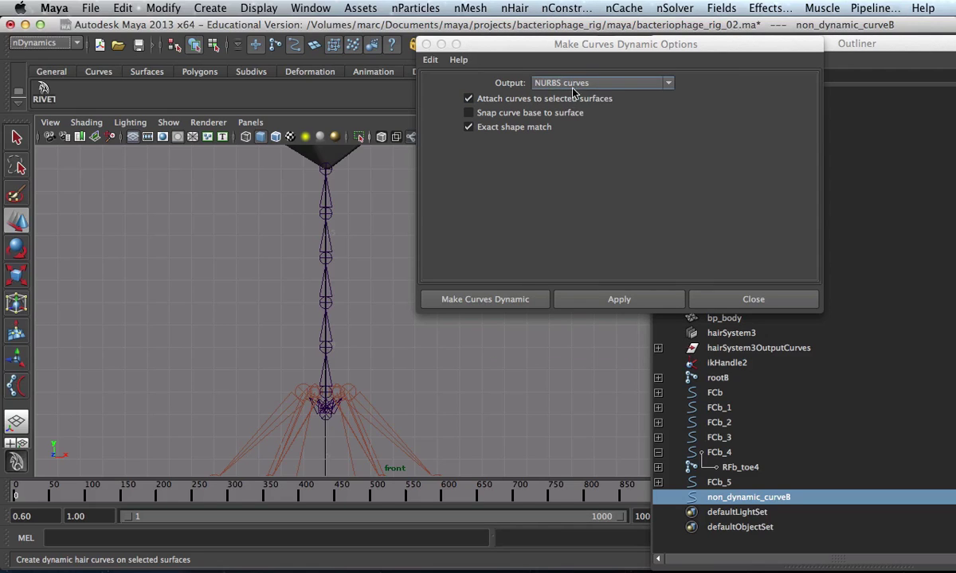
{"action": "left_click", "coordinate": [469, 100]}
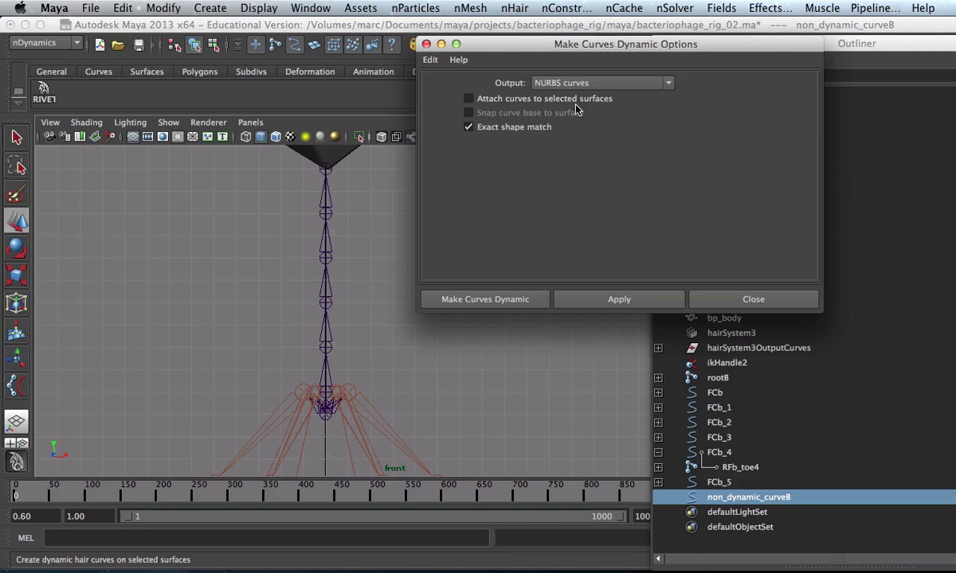
{"action": "left_click", "coordinate": [486, 299]}
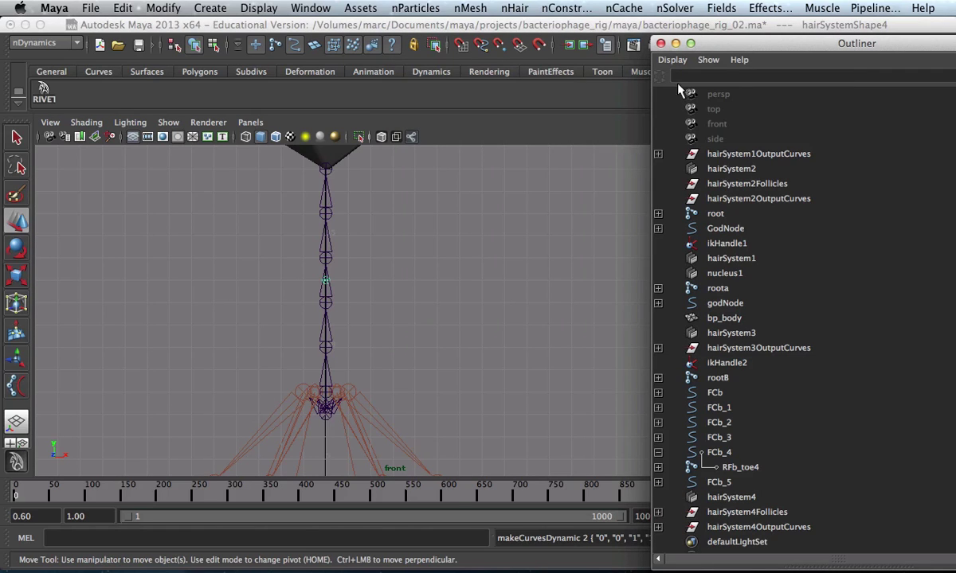
Shrink the Outliner to a compact window clear of the Channel Box, with the hairSystem4 nodes in view
{"action": "left_click_drag", "start_coordinate": [695, 43], "coordinate": [518, 4]}
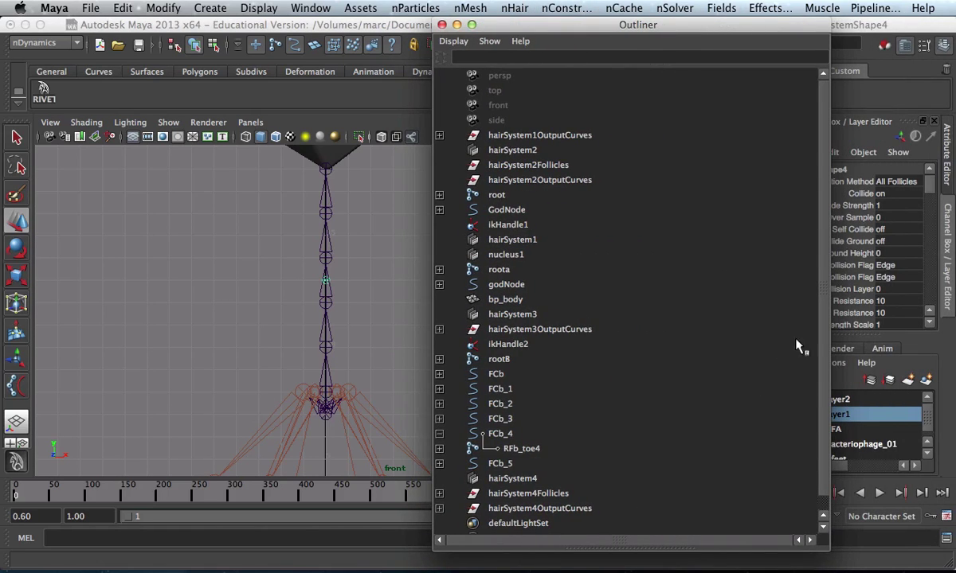
{"action": "scroll", "coordinate": [769, 318], "scroll_direction": "down", "scroll_amount": 1}
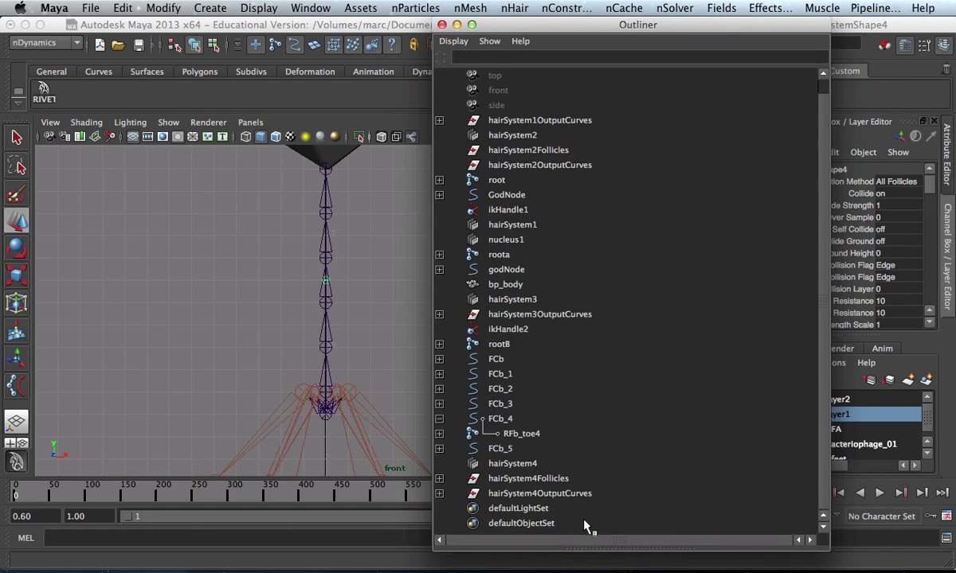
{"action": "left_click_drag", "start_coordinate": [619, 544], "coordinate": [629, 230]}
{"action": "scroll", "coordinate": [612, 404], "scroll_direction": "down", "scroll_amount": 4}
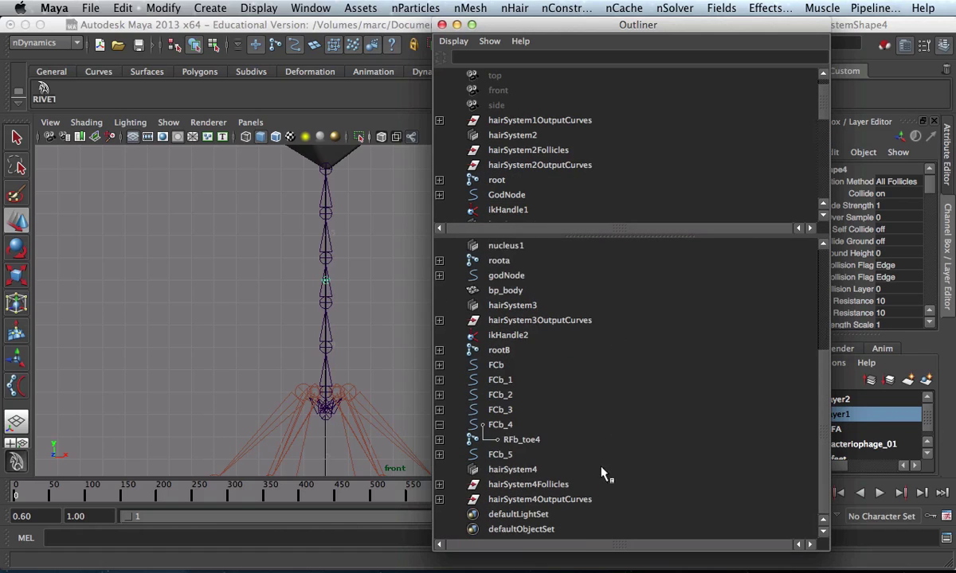
{"action": "left_click_drag", "start_coordinate": [631, 242], "coordinate": [629, 570]}
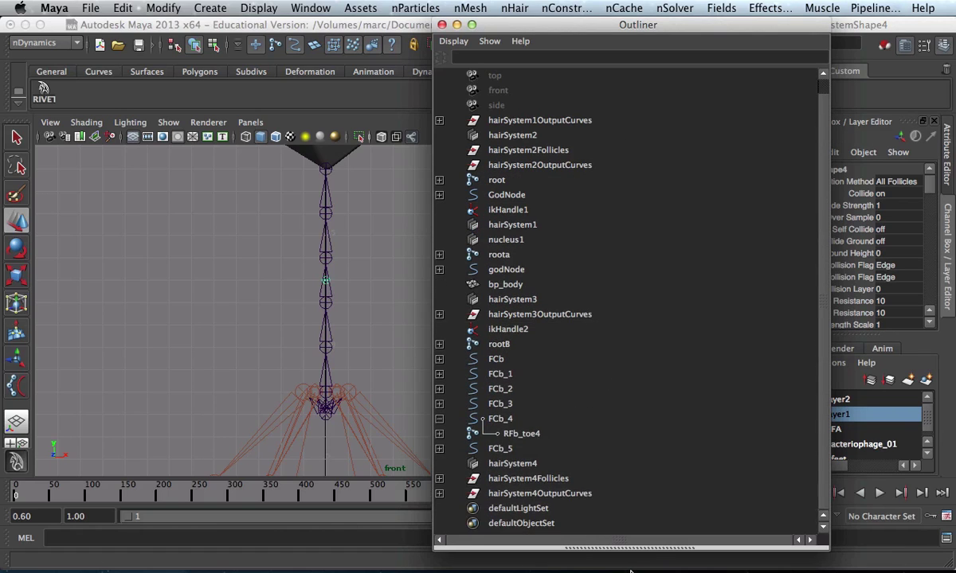
{"action": "left_click_drag", "start_coordinate": [563, 29], "coordinate": [497, 29]}
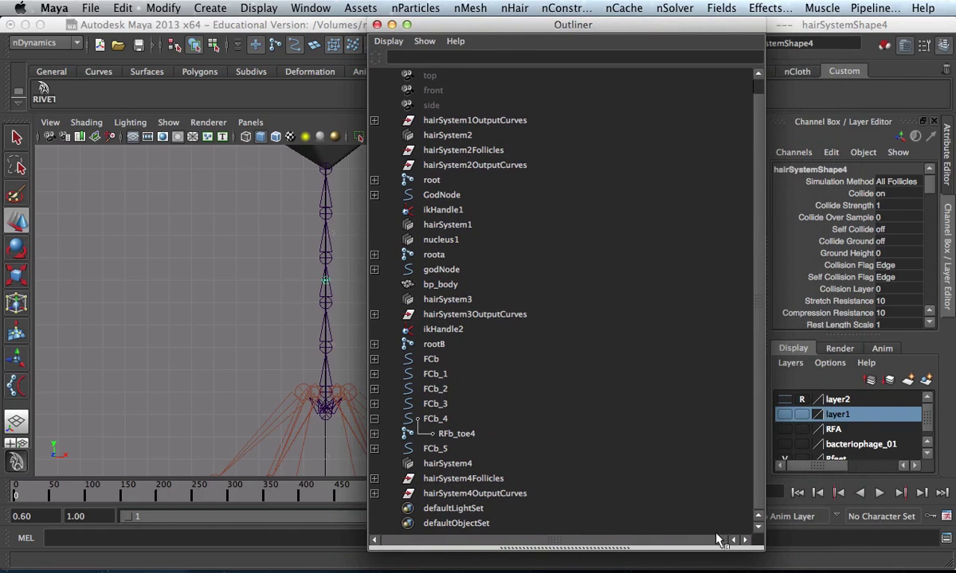
{"action": "left_click_drag", "start_coordinate": [755, 545], "coordinate": [712, 243]}
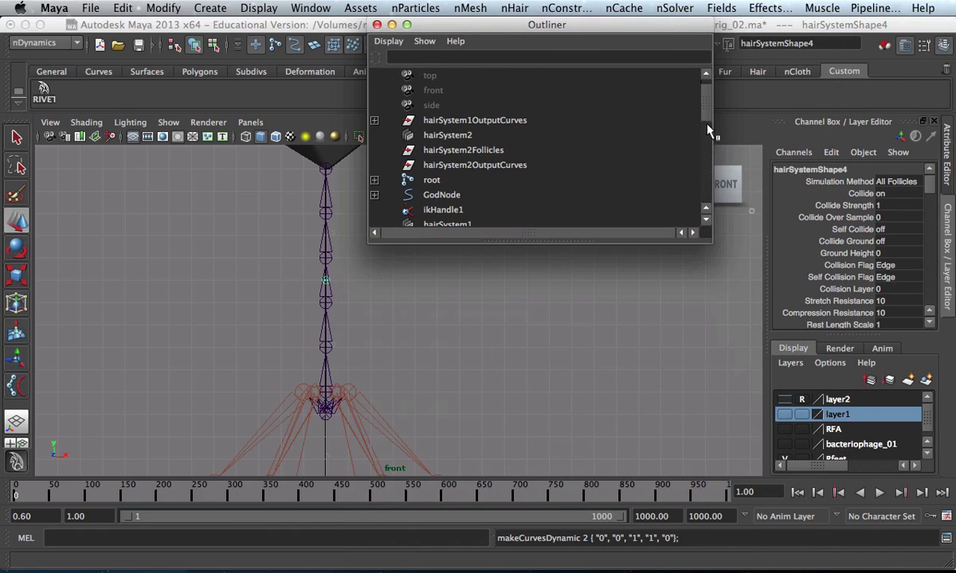
{"action": "scroll", "coordinate": [707, 132], "scroll_direction": "down", "scroll_amount": 10}
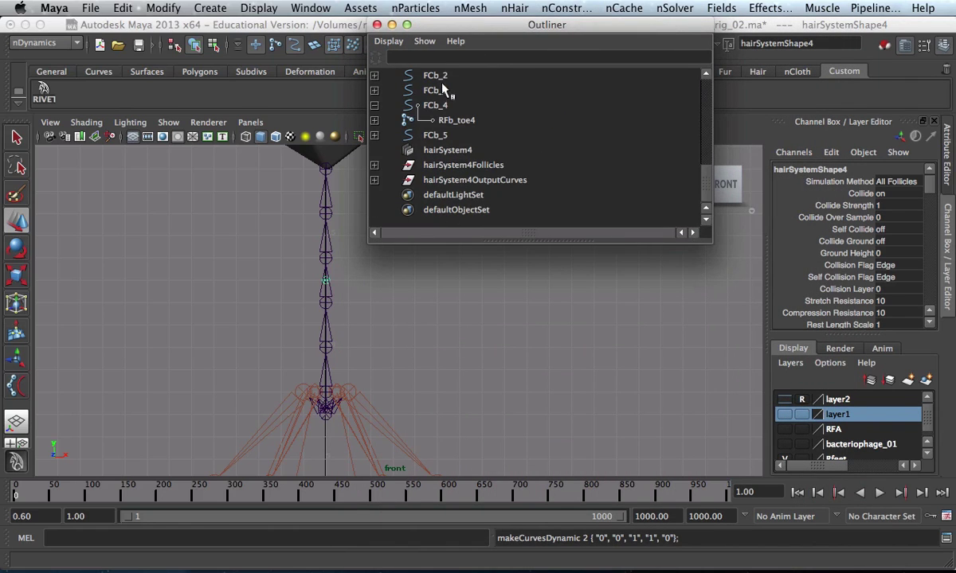
Inspect hairSystem4 and its follicles group, expanding it down to non_dynamic_curveB under follicle3
{"action": "left_click", "coordinate": [438, 79]}
{"action": "left_click", "coordinate": [442, 106]}
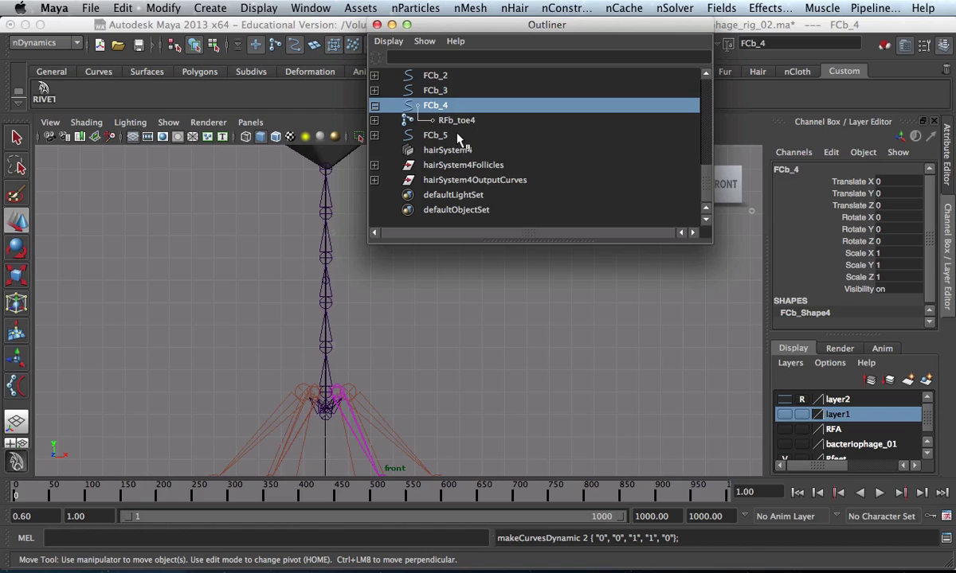
{"action": "left_click", "coordinate": [412, 150]}
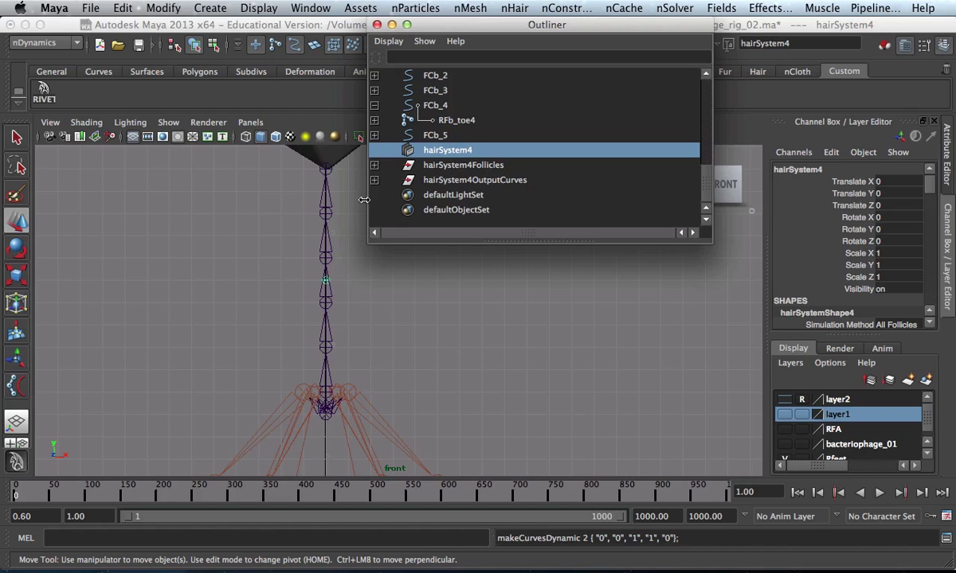
{"action": "left_click", "coordinate": [437, 169]}
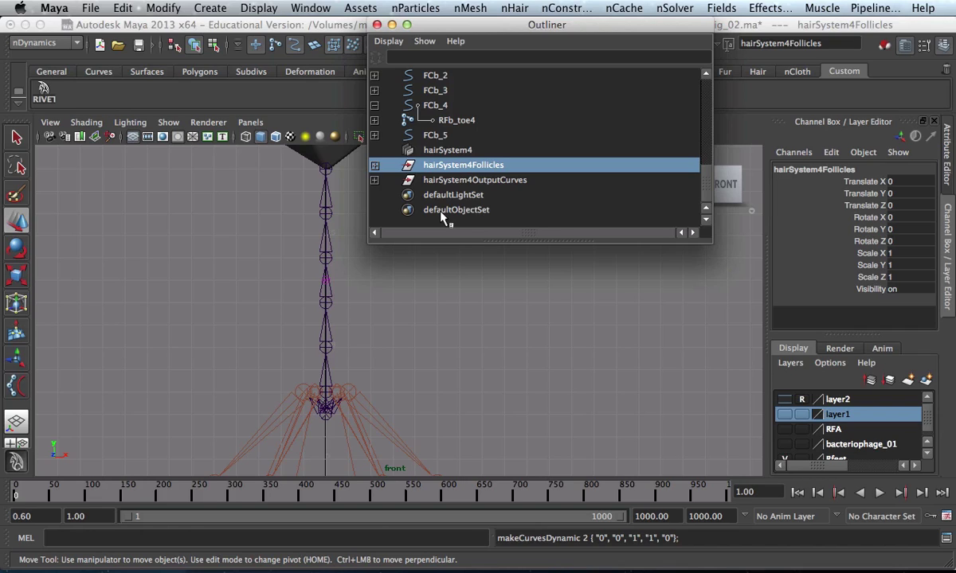
{"action": "middle_click_drag", "start_coordinate": [440, 215], "coordinate": [427, 192]}
{"action": "left_click", "coordinate": [375, 164]}
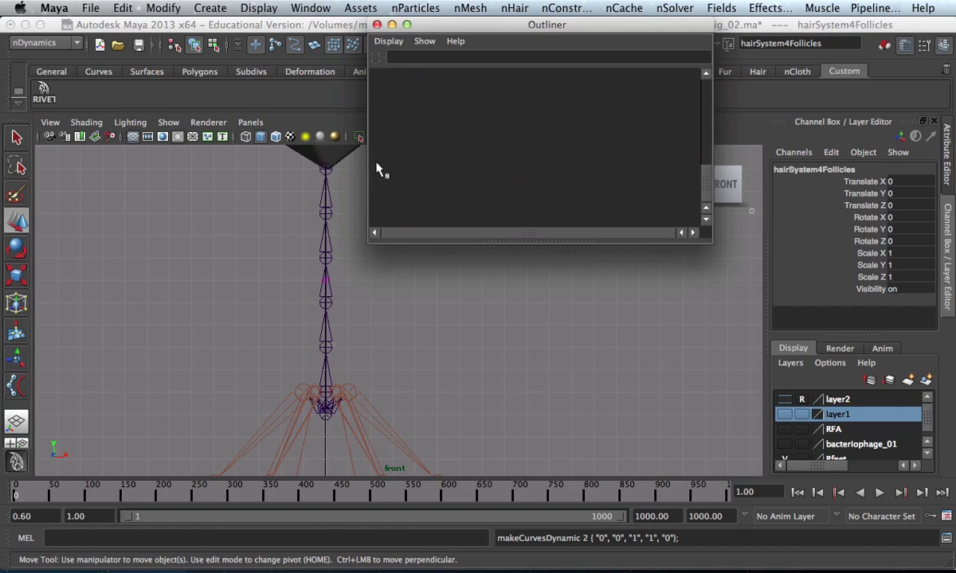
{"action": "left_click", "coordinate": [375, 180]}
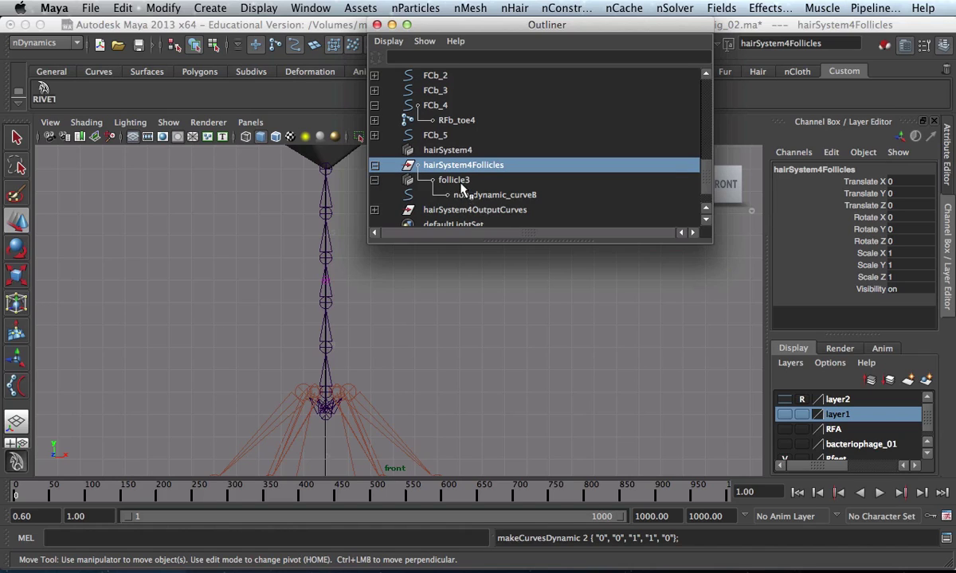
{"action": "left_click", "coordinate": [480, 196]}
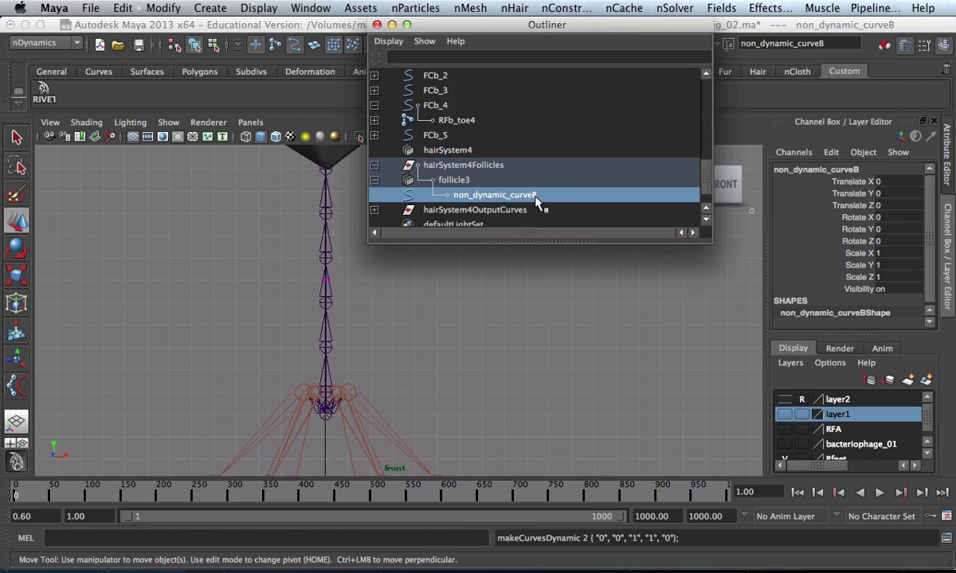
{"action": "left_click_drag", "start_coordinate": [712, 242], "coordinate": [713, 294]}
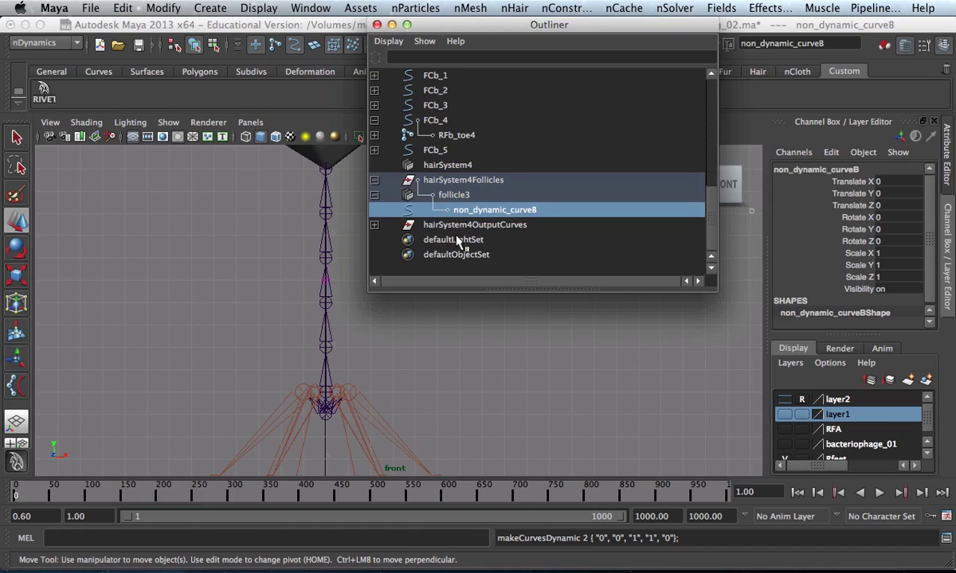
Rename the curve inside hairSystem4OutputCurves to dynamic_curveB
{"action": "left_click", "coordinate": [374, 227]}
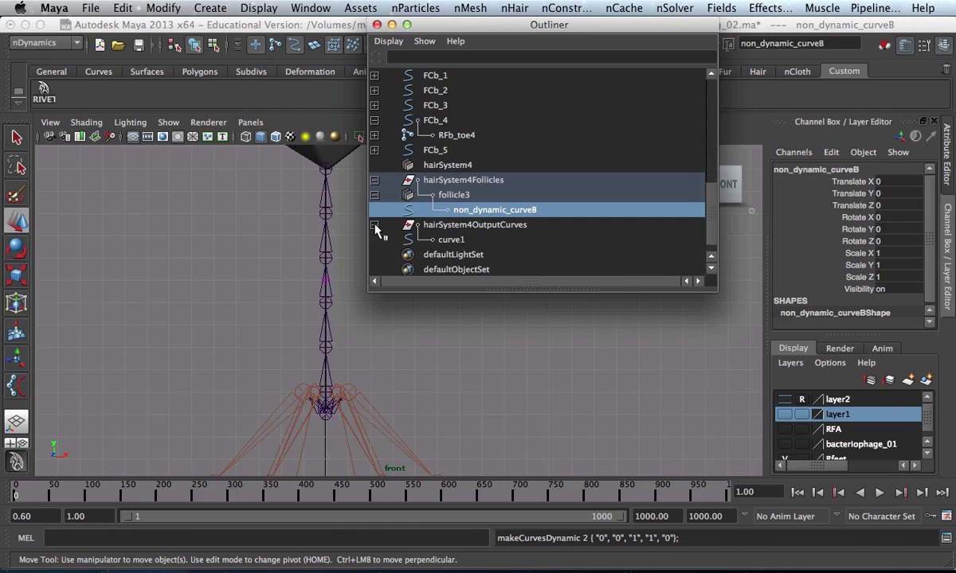
{"action": "left_click", "coordinate": [430, 239]}
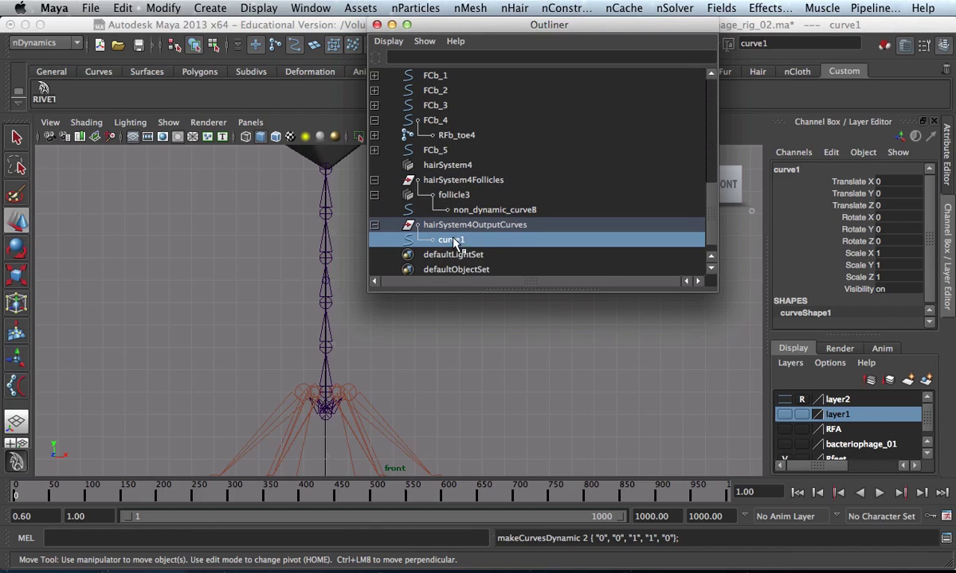
{"action": "double_click", "coordinate": [453, 241]}
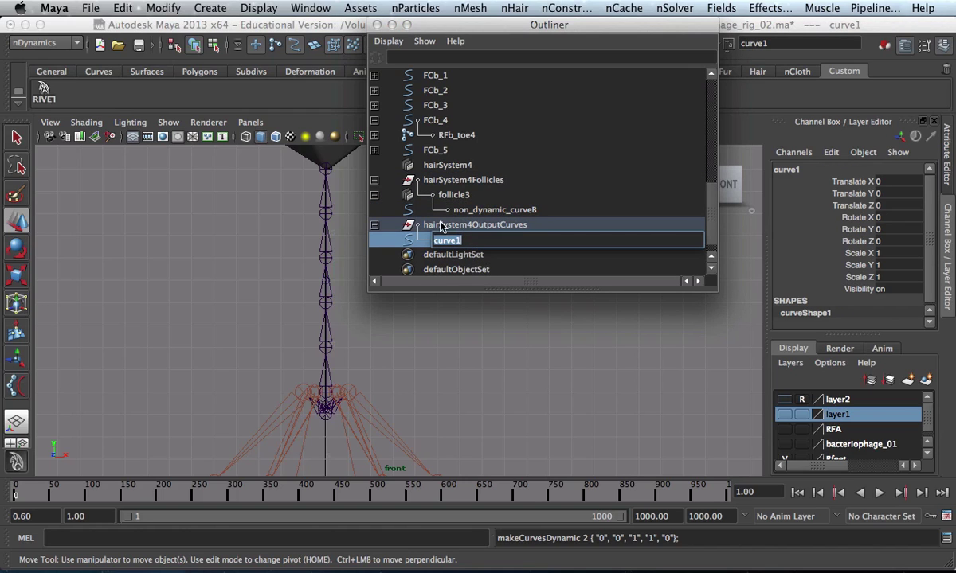
{"action": "type", "text": "dynamic_curveB"}
{"action": "key", "text": "Return"}
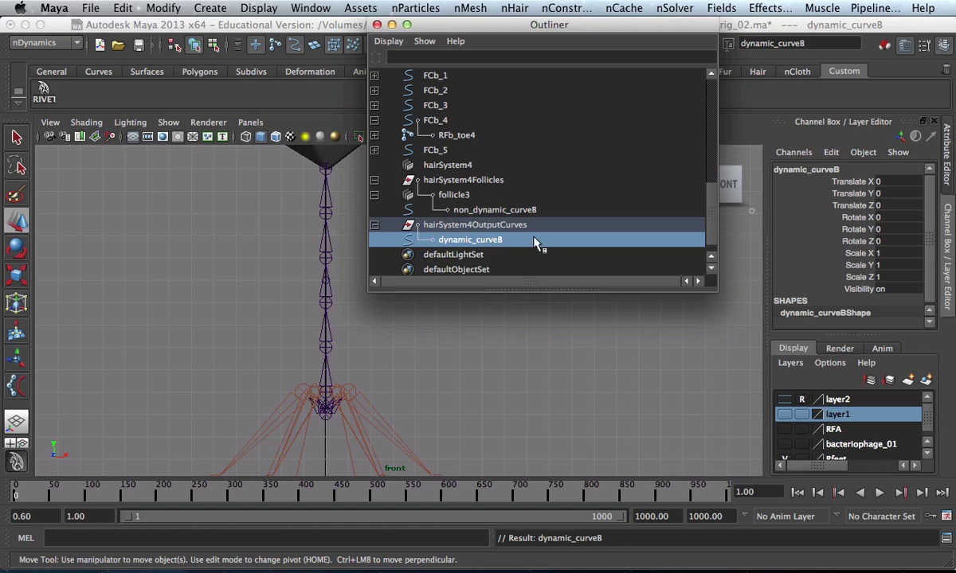
Enlarge the Outliner and select the nucleus1 solver node to inspect its attributes
{"action": "left_click_drag", "start_coordinate": [717, 291], "coordinate": [716, 364]}
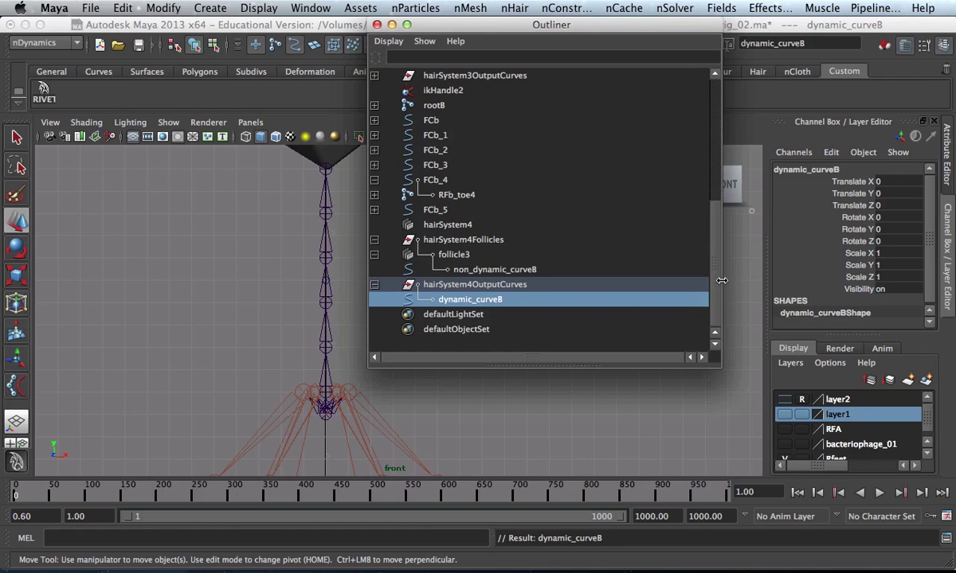
{"action": "left_click_drag", "start_coordinate": [714, 284], "coordinate": [706, 150]}
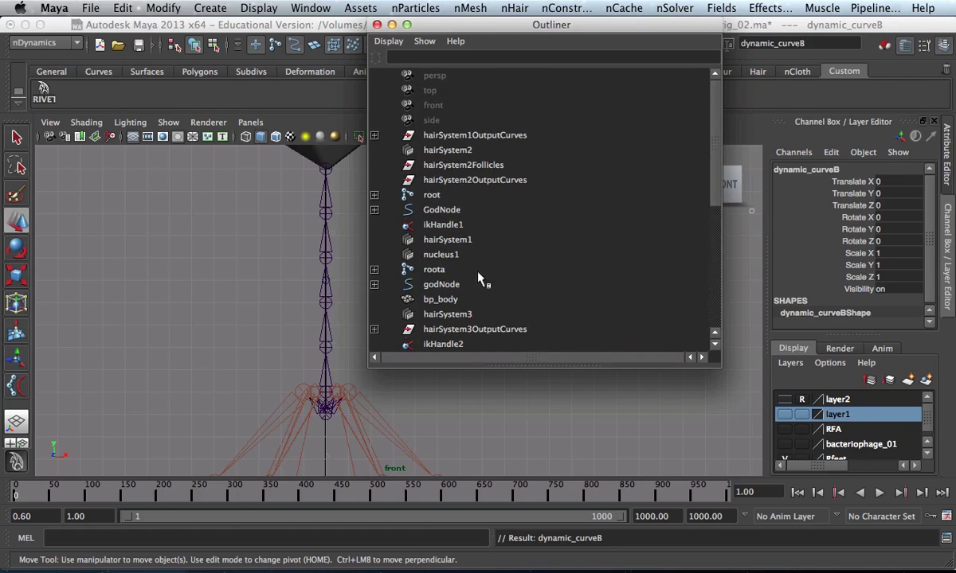
{"action": "left_click", "coordinate": [442, 253]}
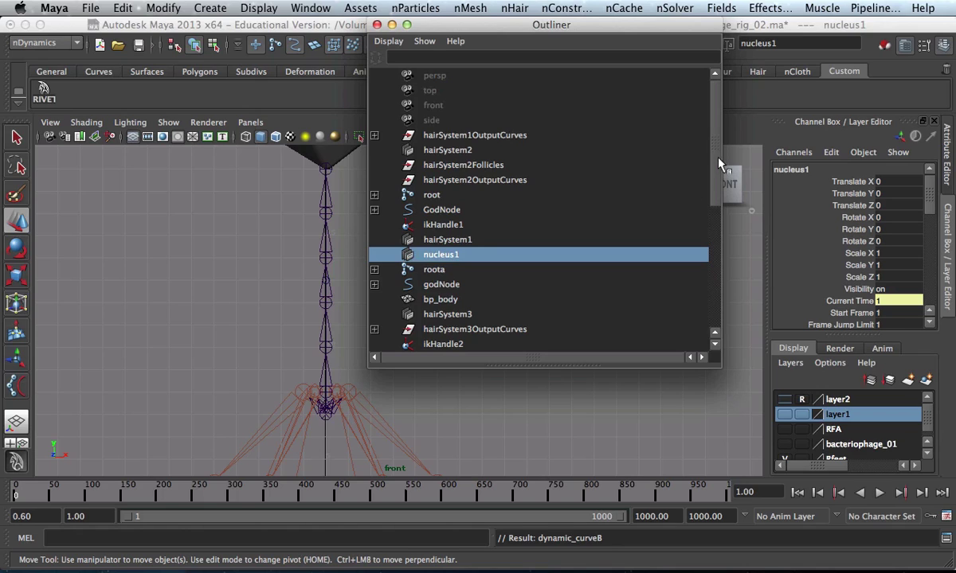
Inspect follicle3 and the dynamic_curveB output curve under the hairSystem4 groups, and move the Outliner clear of the viewport
{"action": "left_click_drag", "start_coordinate": [719, 163], "coordinate": [708, 331]}
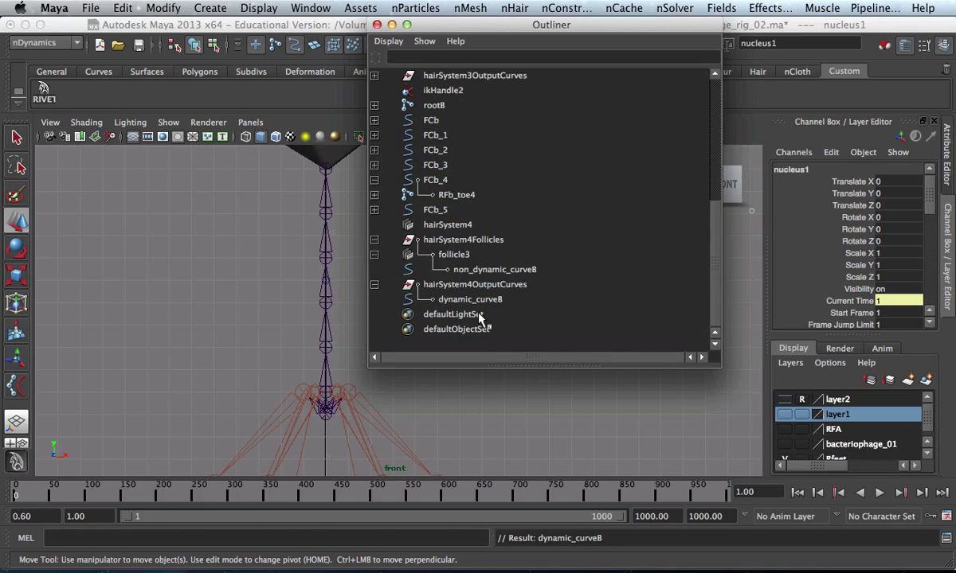
{"action": "left_click", "coordinate": [455, 257]}
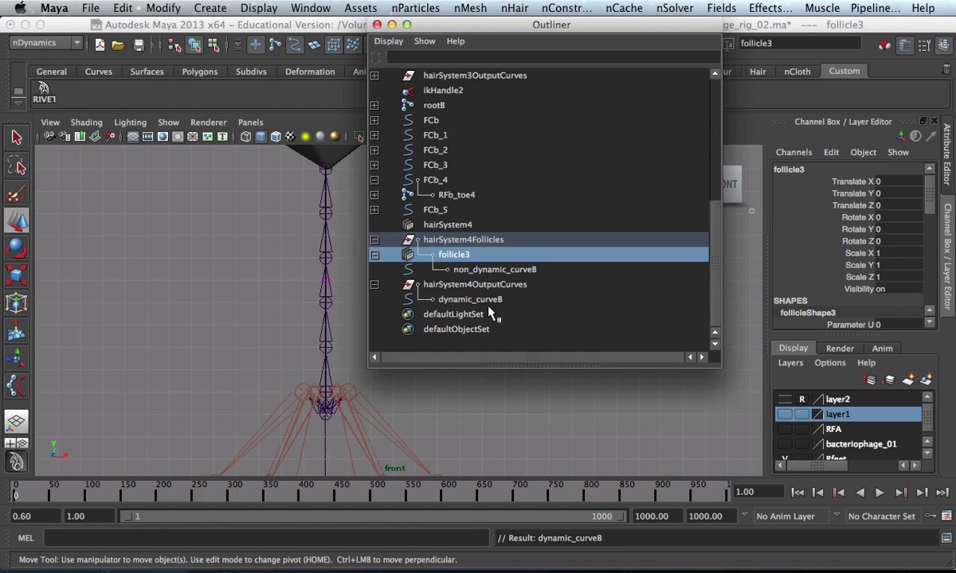
{"action": "left_click", "coordinate": [452, 299]}
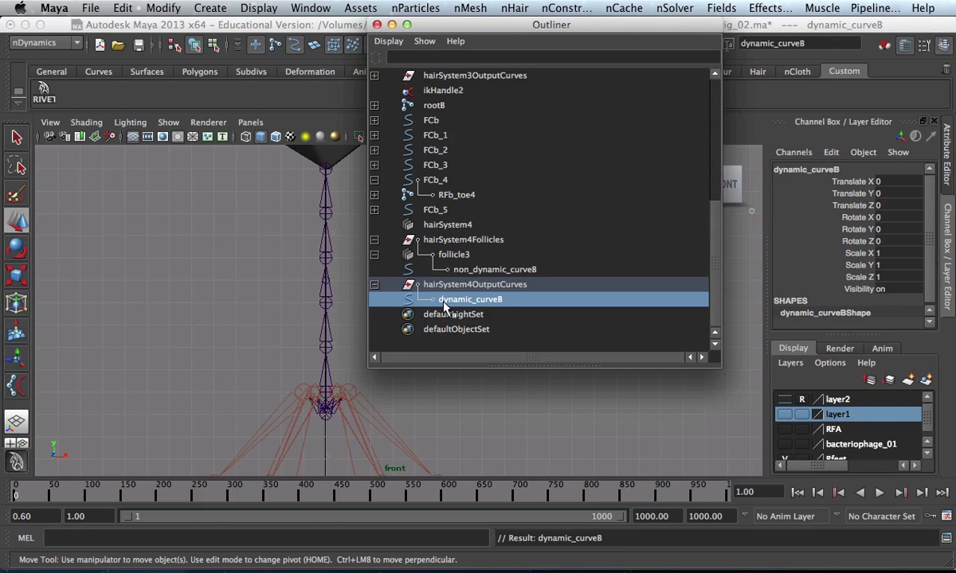
{"action": "middle_click_drag", "start_coordinate": [448, 307], "coordinate": [481, 309]}
{"action": "middle_click_drag", "start_coordinate": [502, 312], "coordinate": [483, 53]}
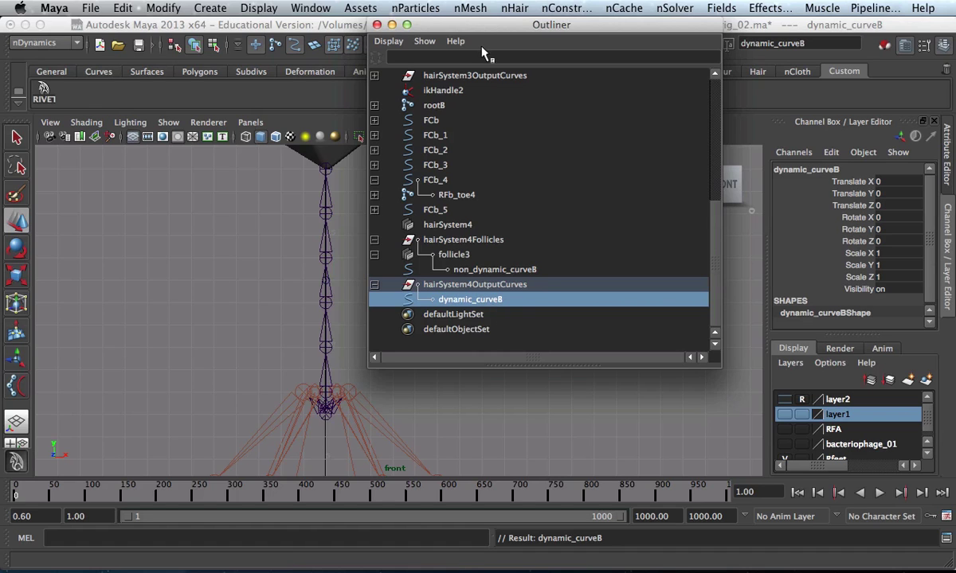
{"action": "left_click_drag", "start_coordinate": [482, 30], "coordinate": [265, 562]}
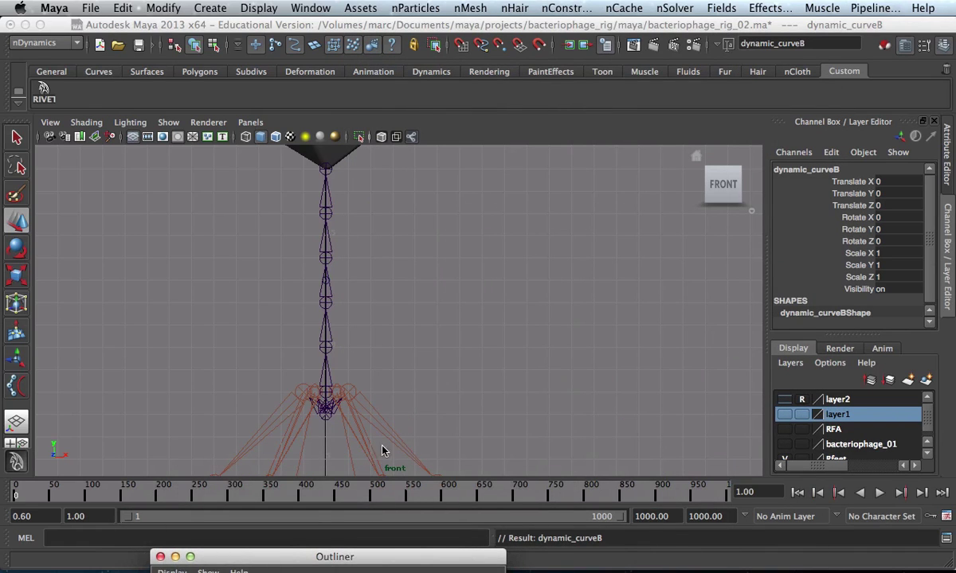
Try Free as the Time Slider's maximum playback speed, restore Real-time [30 fps], and close the preferences
{"action": "left_click", "coordinate": [946, 516]}
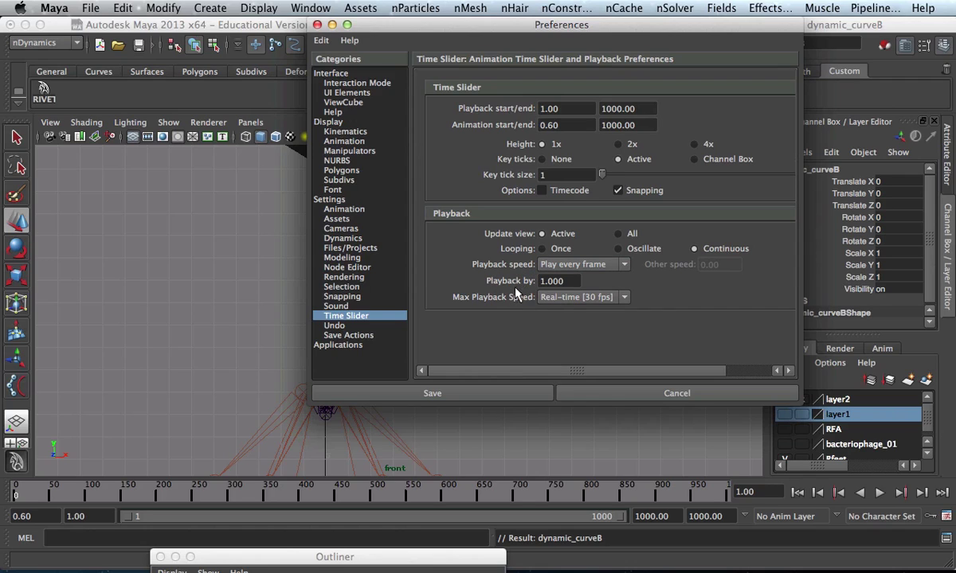
{"action": "left_click", "coordinate": [567, 300]}
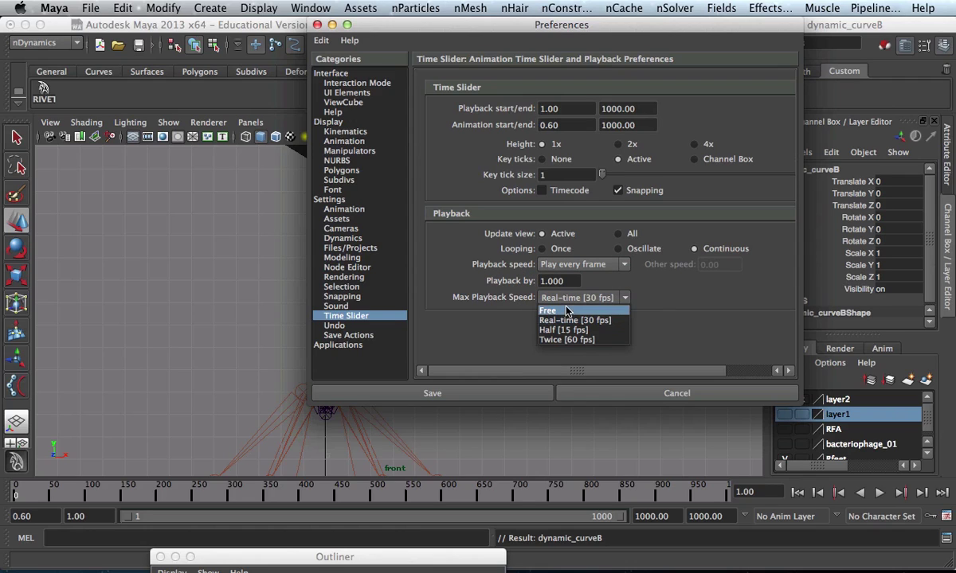
{"action": "left_click", "coordinate": [567, 311]}
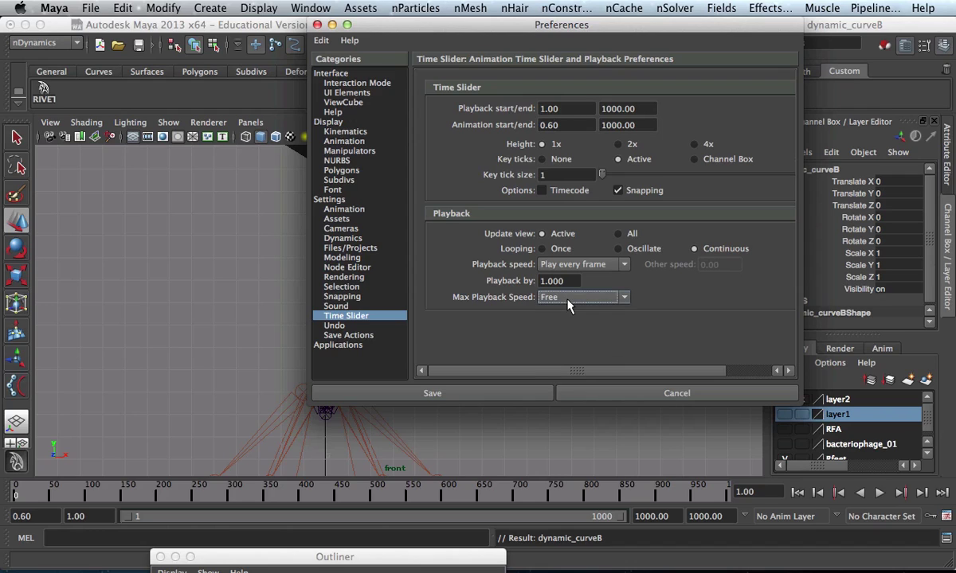
{"action": "left_click", "coordinate": [569, 301]}
{"action": "left_click", "coordinate": [572, 320]}
{"action": "left_click_drag", "start_coordinate": [332, 29], "coordinate": [394, 33]}
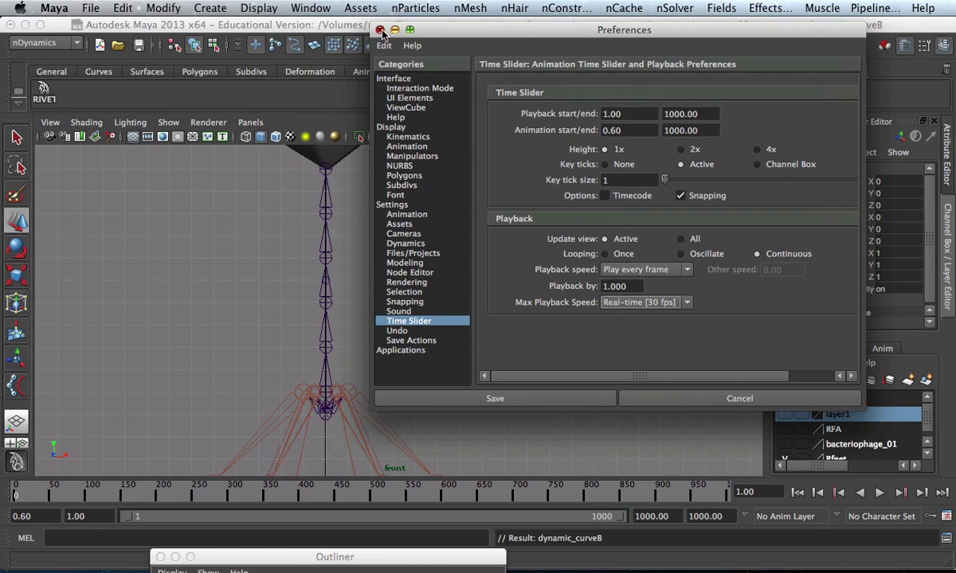
{"action": "left_click", "coordinate": [380, 31]}
Select the nucleus1 solver and examine its Gravity and Wind settings in the Attribute Editor
{"action": "left_click_drag", "start_coordinate": [469, 557], "coordinate": [762, 118]}
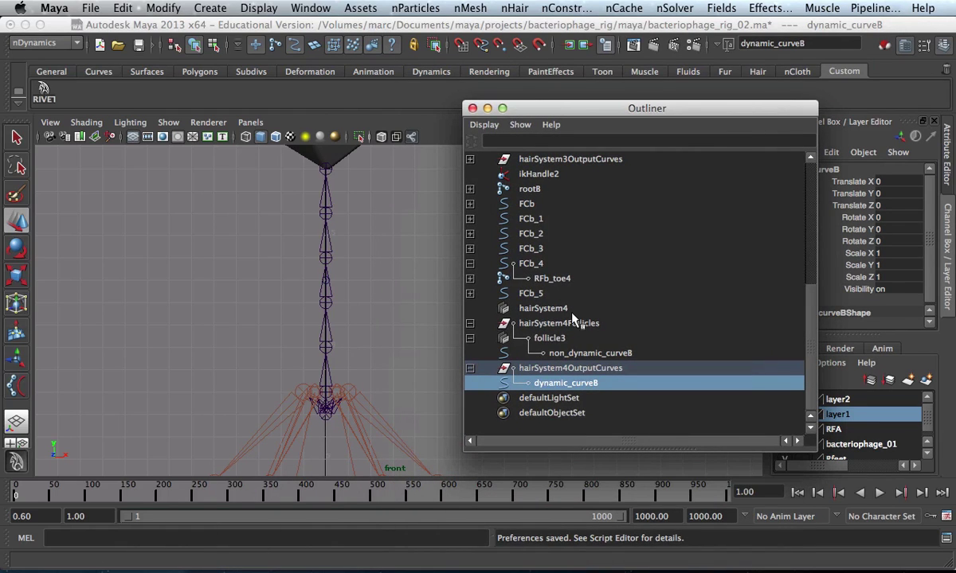
{"action": "scroll", "coordinate": [557, 327], "scroll_direction": "up", "scroll_amount": 5}
{"action": "left_click", "coordinate": [533, 338]}
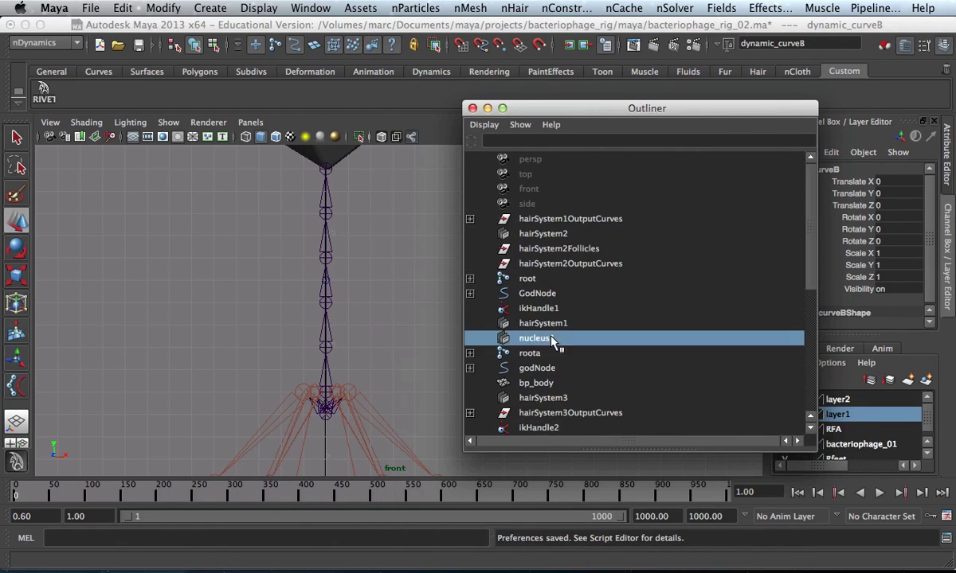
{"action": "left_click", "coordinate": [947, 173]}
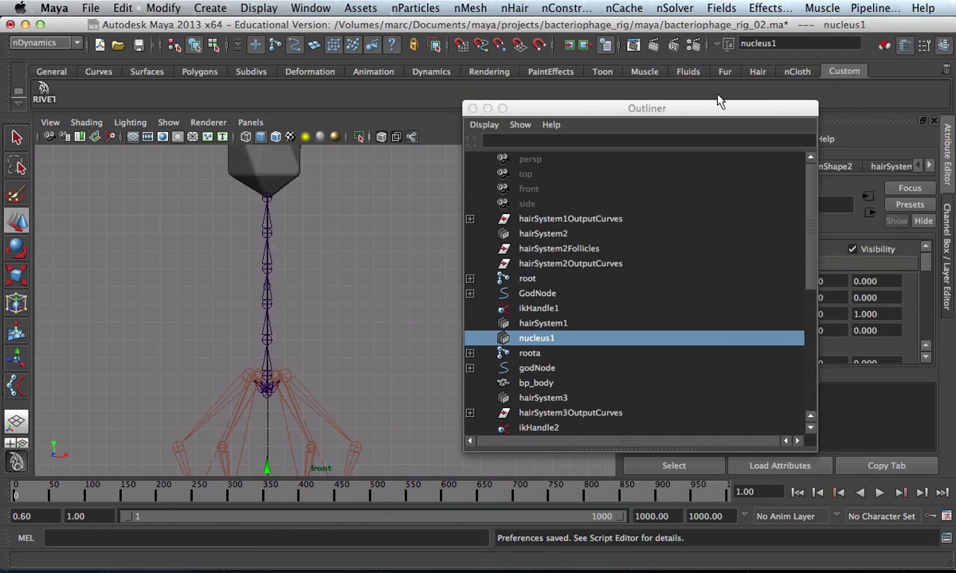
{"action": "left_click_drag", "start_coordinate": [693, 109], "coordinate": [439, 73]}
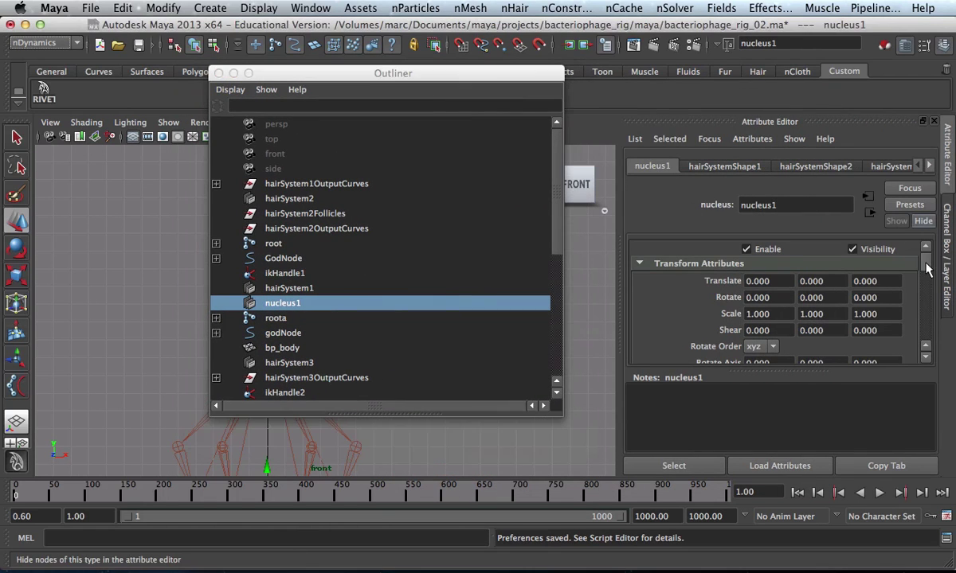
{"action": "scroll", "coordinate": [818, 345], "scroll_direction": "down", "scroll_amount": 6}
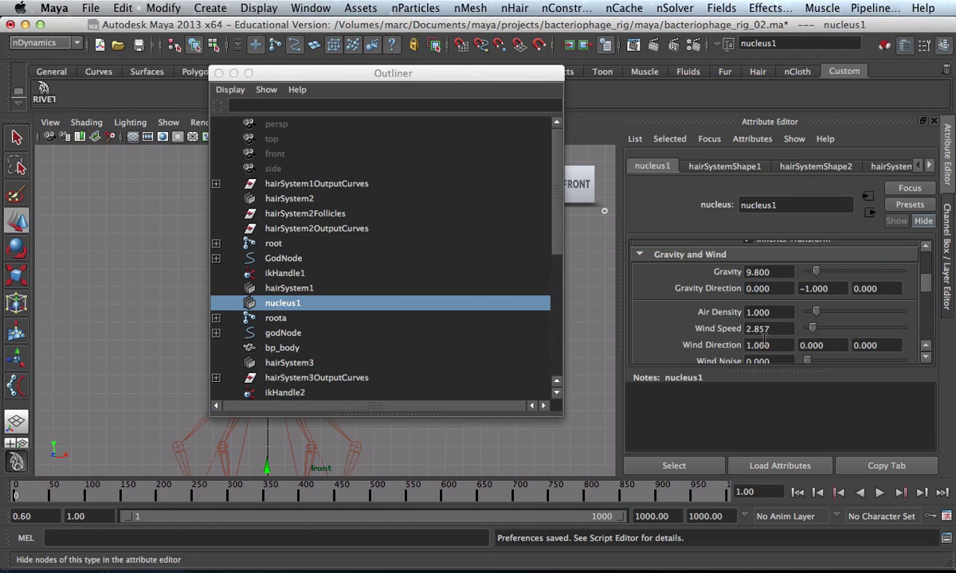
Uncover the joint chain, play the simulation from the first frame to check its motion, and stop playback
{"action": "left_click_drag", "start_coordinate": [390, 75], "coordinate": [388, 465]}
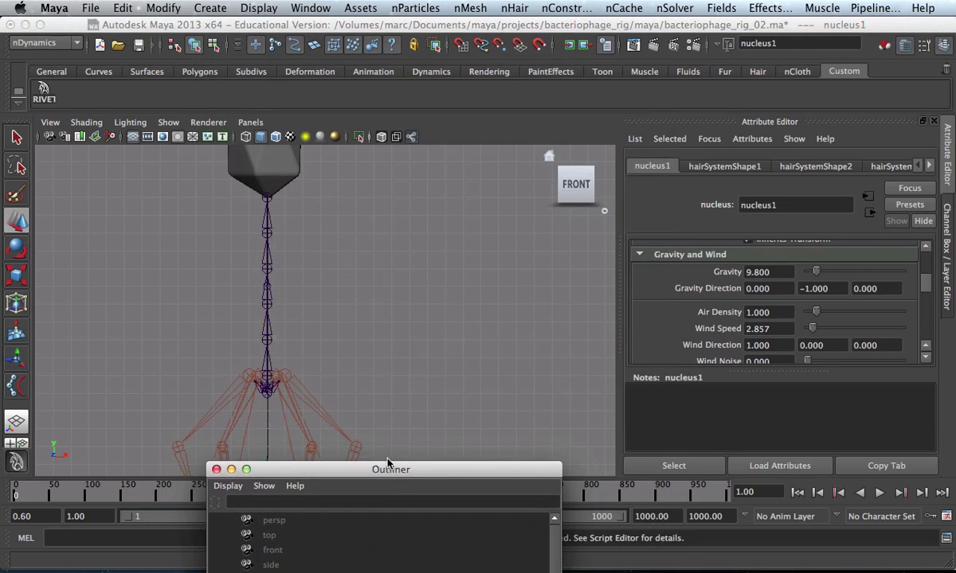
{"action": "left_click", "coordinate": [796, 492]}
{"action": "left_click", "coordinate": [881, 493]}
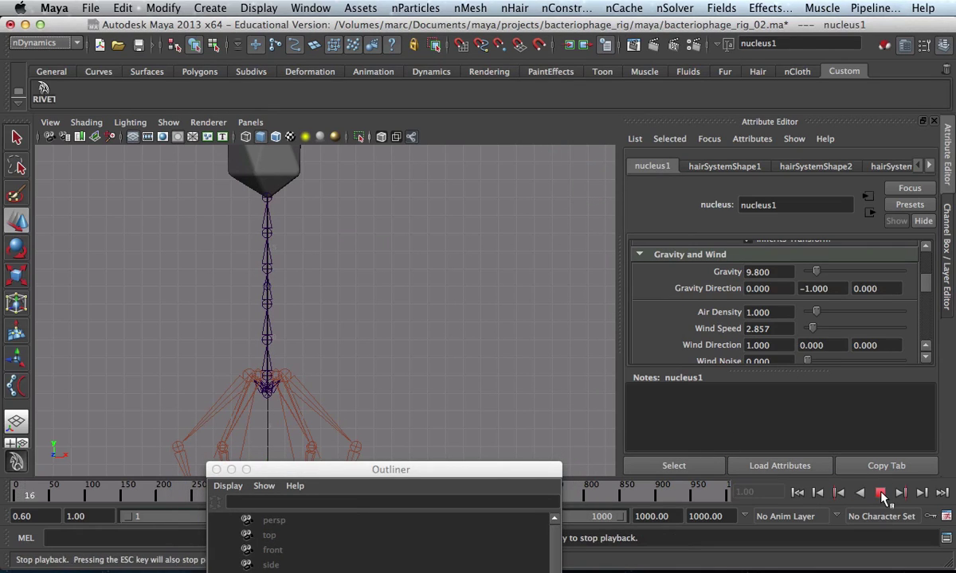
{"action": "left_click", "coordinate": [881, 493]}
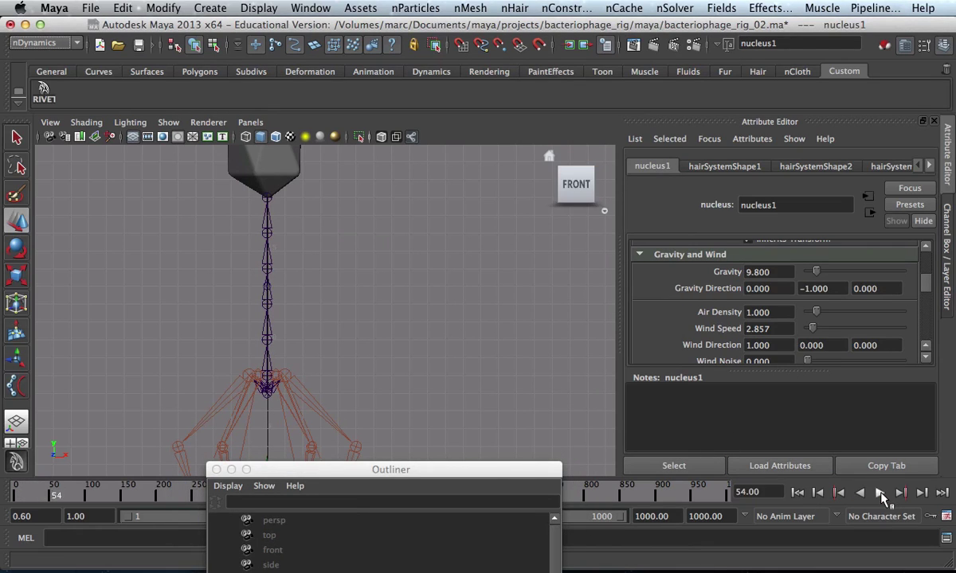
Select follicle3 under hairSystem4Follicles and display the follicle attributes of its follicleShape3 node
{"action": "left_click_drag", "start_coordinate": [478, 474], "coordinate": [671, 47]}
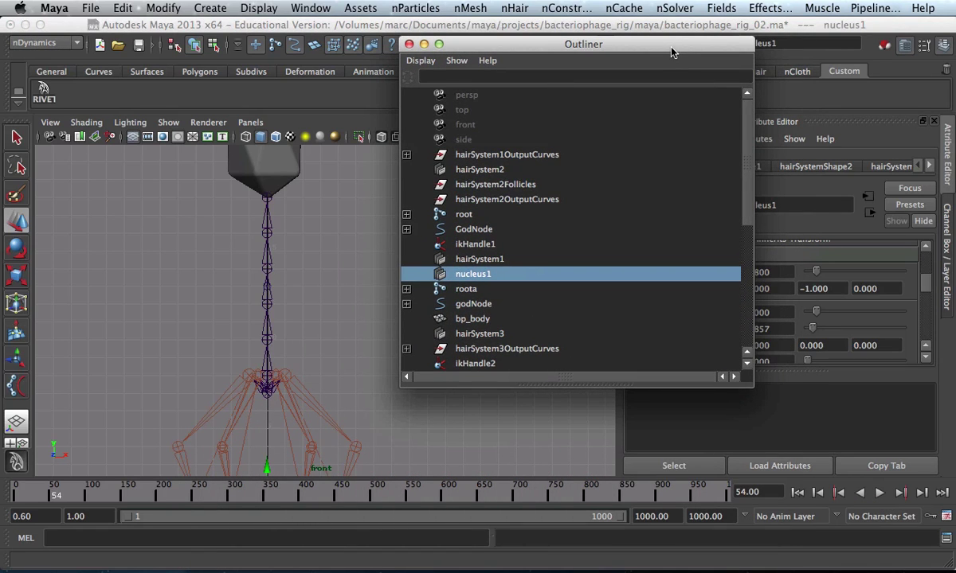
{"action": "scroll", "coordinate": [696, 170], "scroll_direction": "down", "scroll_amount": 6}
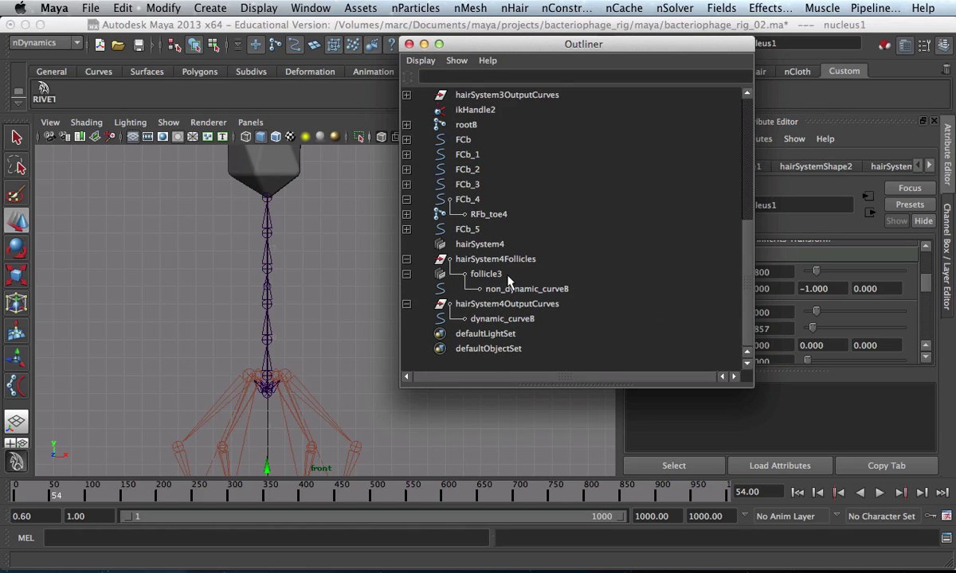
{"action": "left_click", "coordinate": [441, 273]}
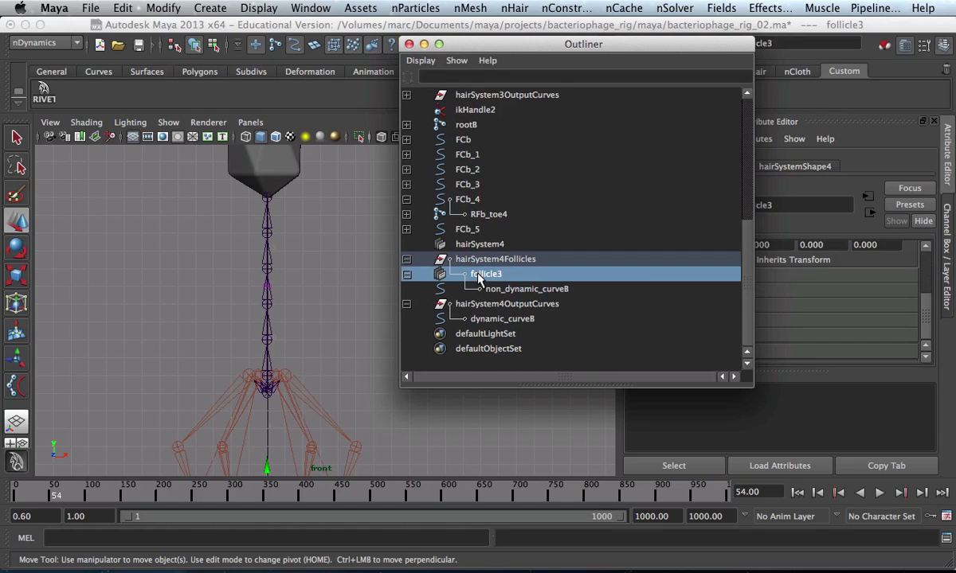
{"action": "left_click_drag", "start_coordinate": [657, 44], "coordinate": [464, 36]}
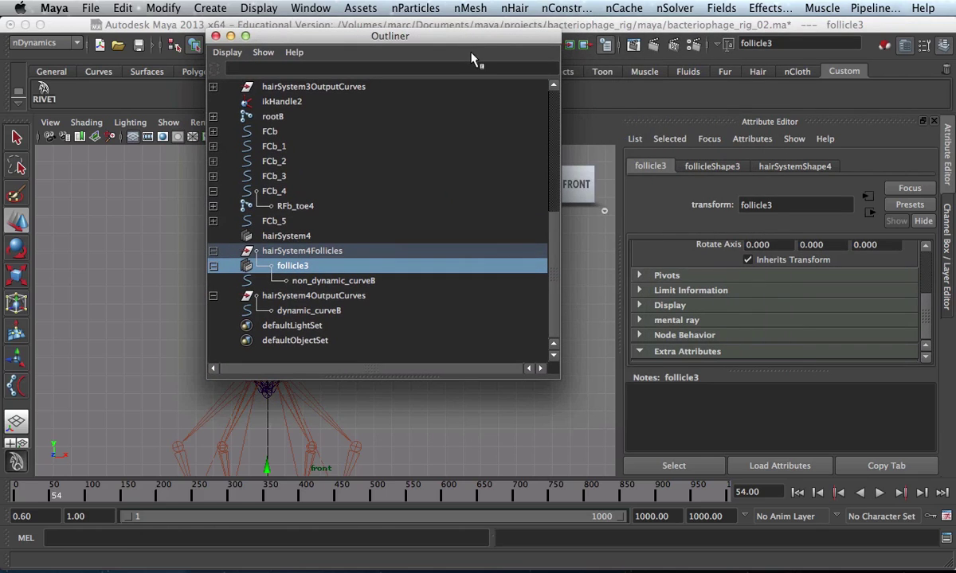
{"action": "left_click", "coordinate": [709, 169]}
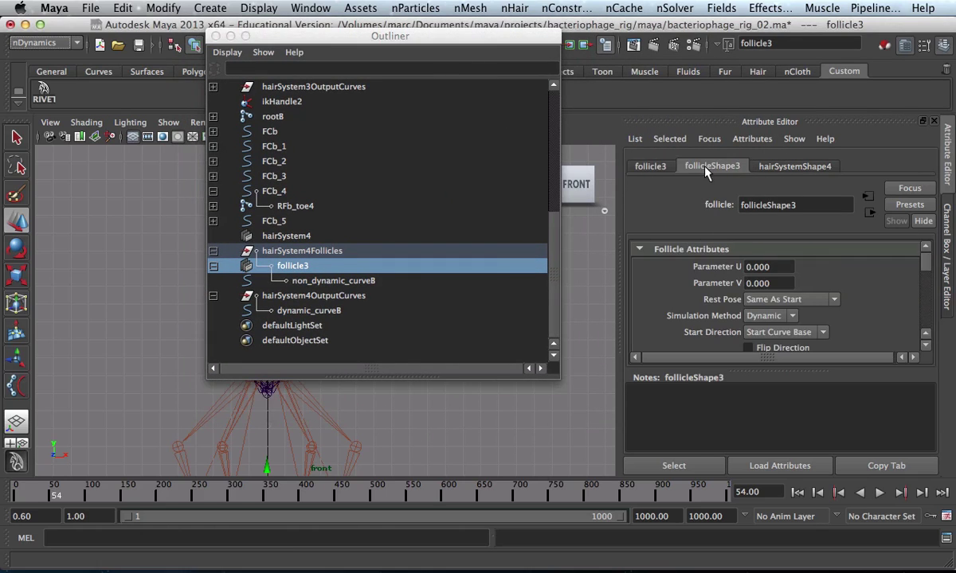
Set the Point Lock of follicleShape3 to Base in its follicle attributes
{"action": "left_click_drag", "start_coordinate": [741, 357], "coordinate": [800, 459]}
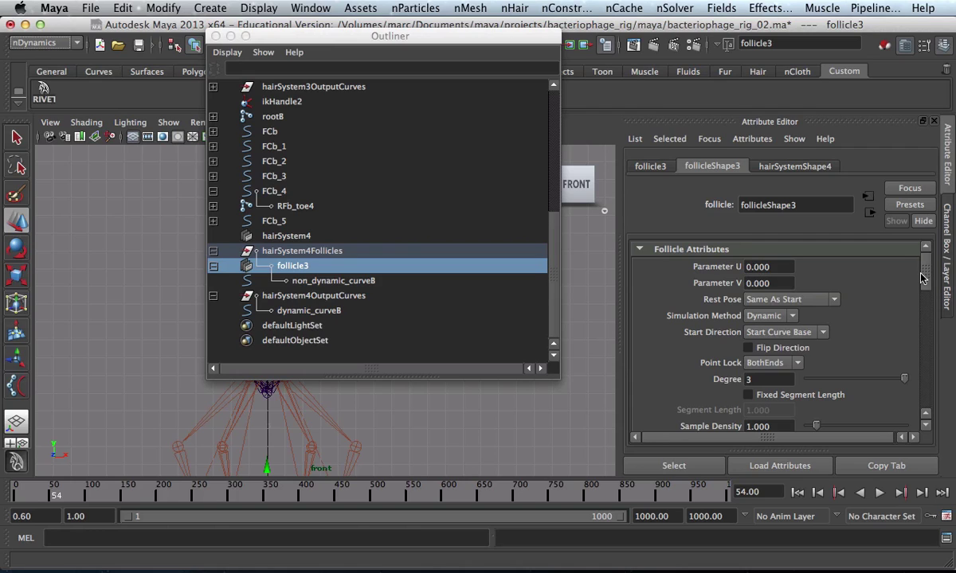
{"action": "scroll", "coordinate": [924, 275], "scroll_direction": "down", "scroll_amount": 1}
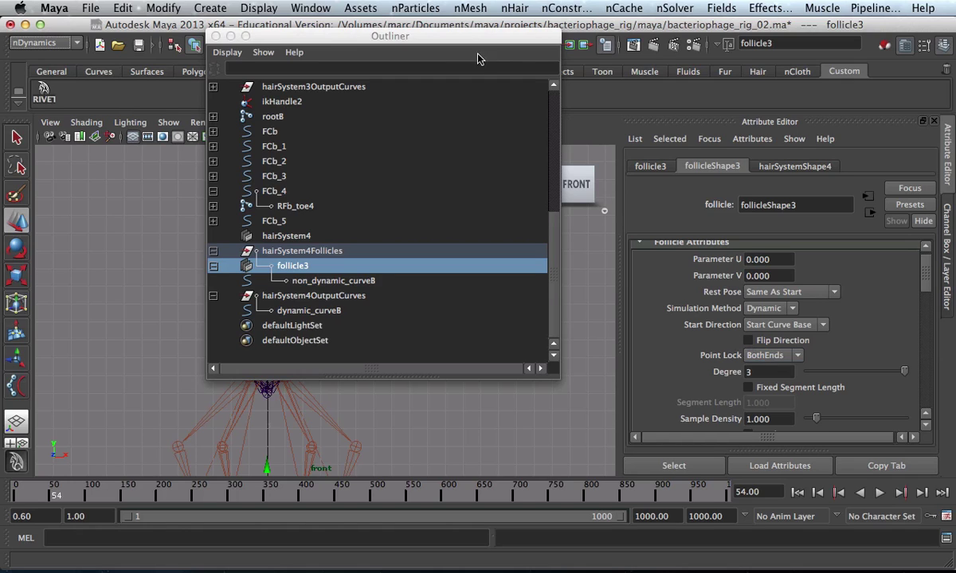
{"action": "left_click_drag", "start_coordinate": [425, 38], "coordinate": [405, 478]}
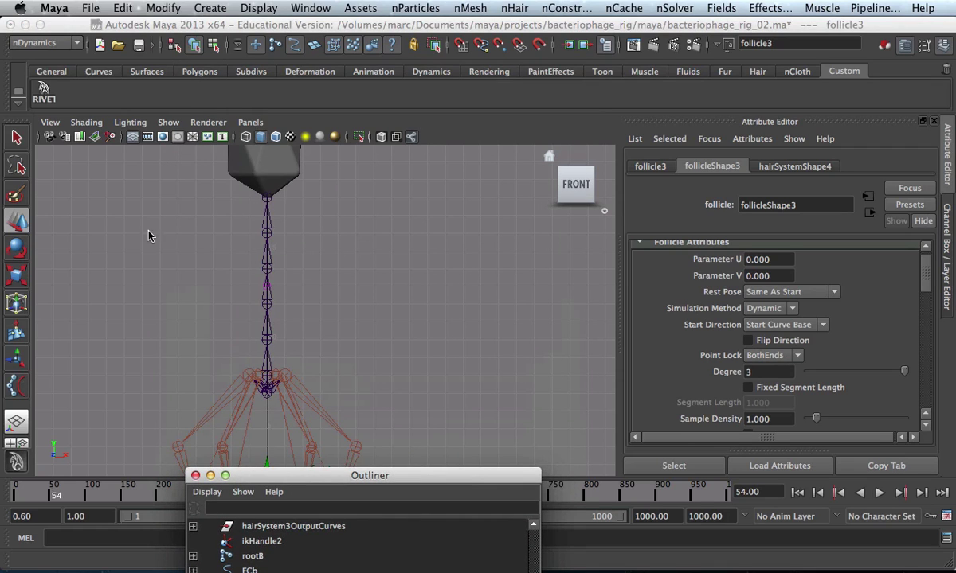
{"action": "left_click", "coordinate": [765, 357]}
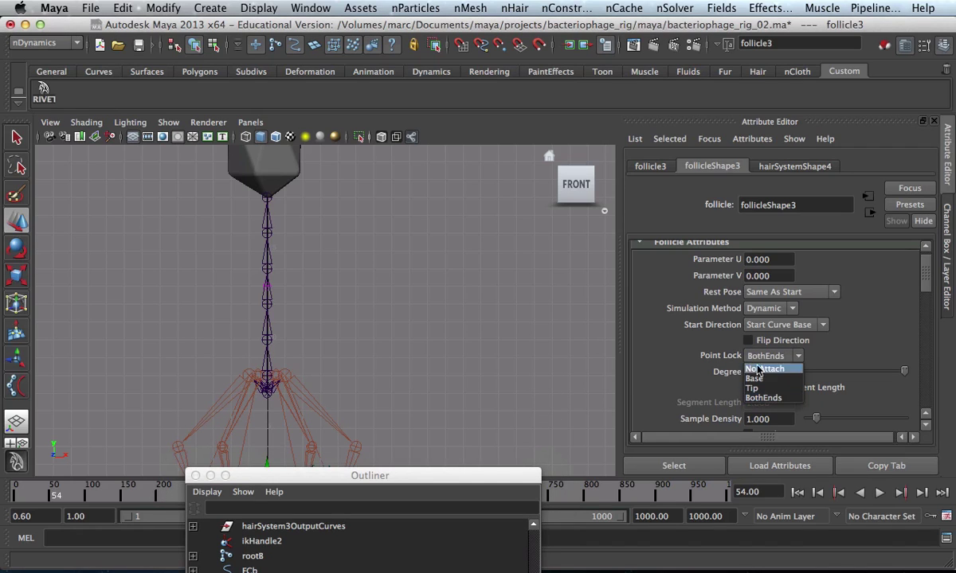
{"action": "left_click", "coordinate": [759, 380]}
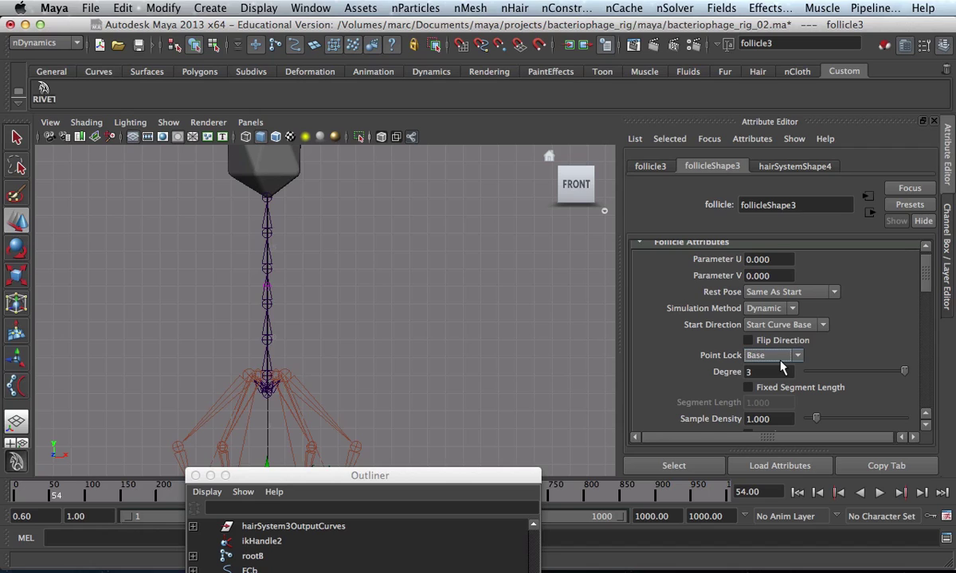
Play the hair simulation from frame 1 in the front view, watch the joint chain, and stop playback
{"action": "left_click_drag", "start_coordinate": [507, 484], "coordinate": [519, 526]}
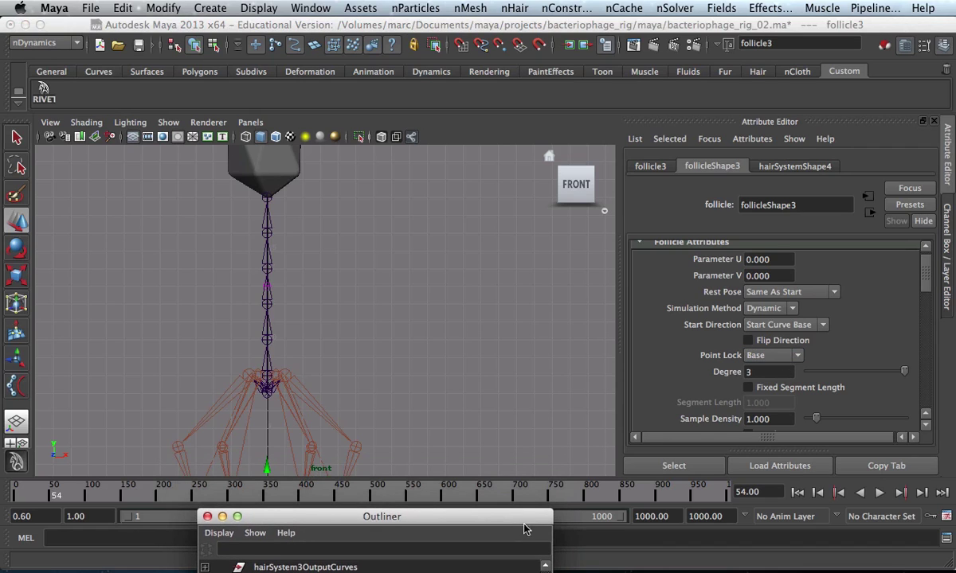
{"action": "left_click", "coordinate": [798, 493]}
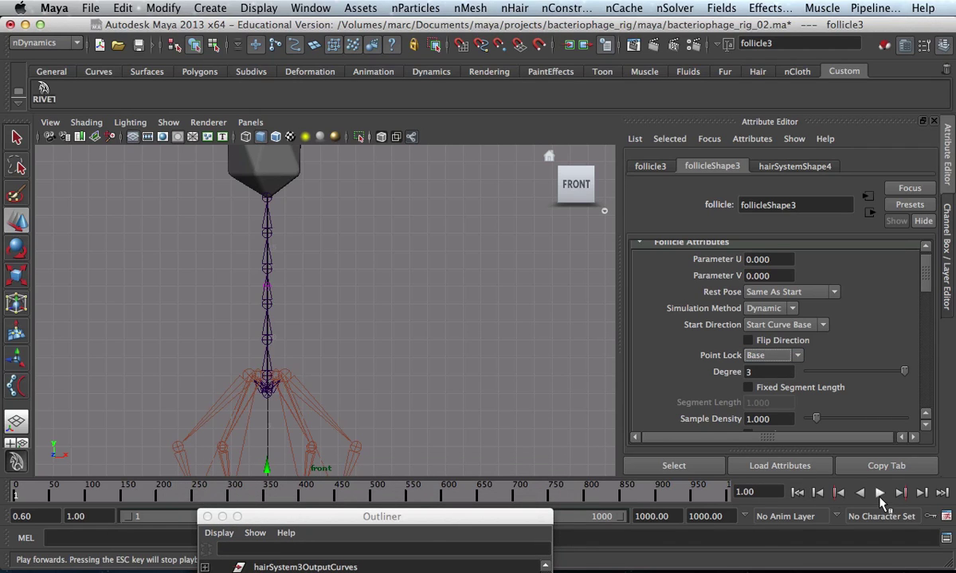
{"action": "left_click", "coordinate": [880, 493]}
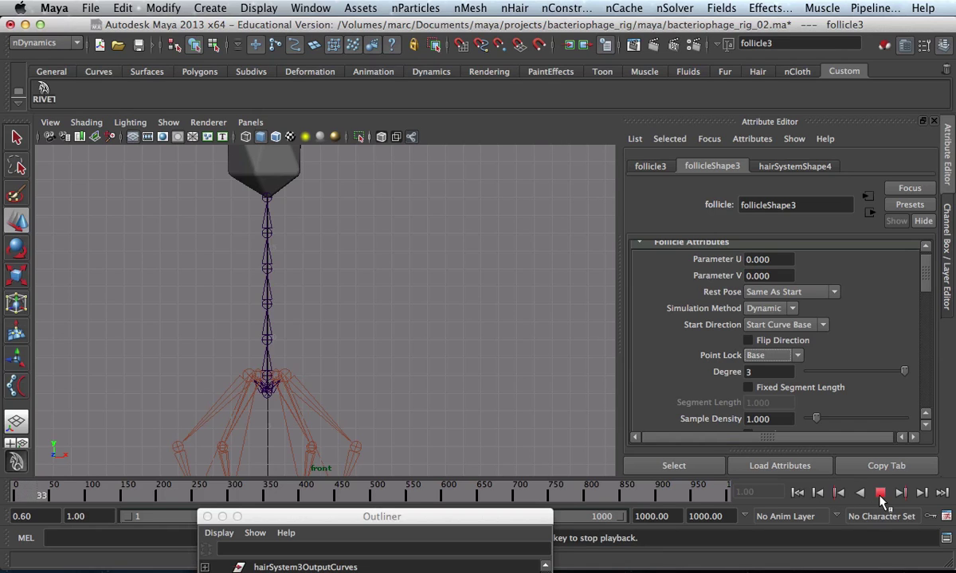
{"action": "left_click", "coordinate": [879, 493]}
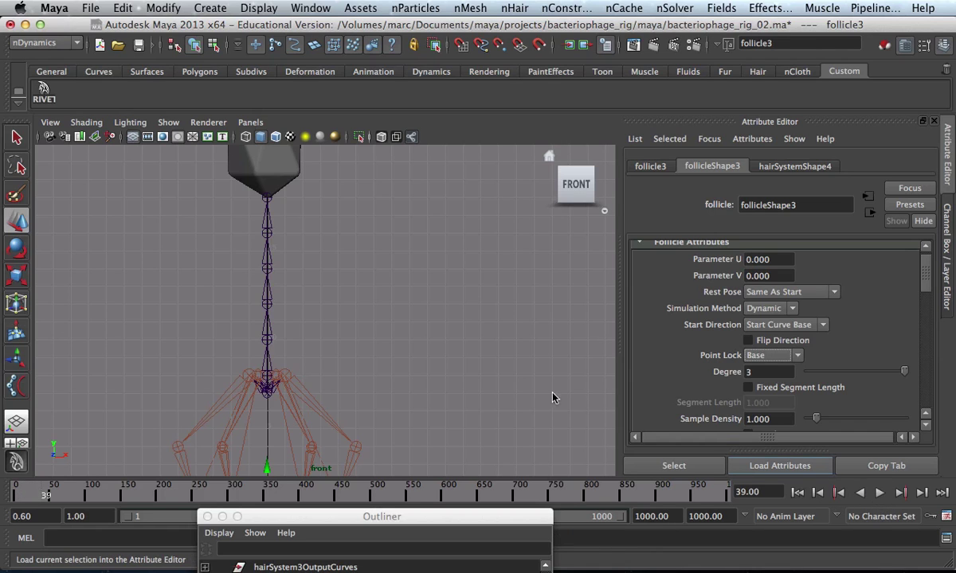
Clear the selection, switch to the perspective view, and replay the simulation from frame 1 while inspecting the rig
{"action": "left_click", "coordinate": [484, 343]}
{"action": "key", "text": "space"}
{"action": "key", "text": "space"}
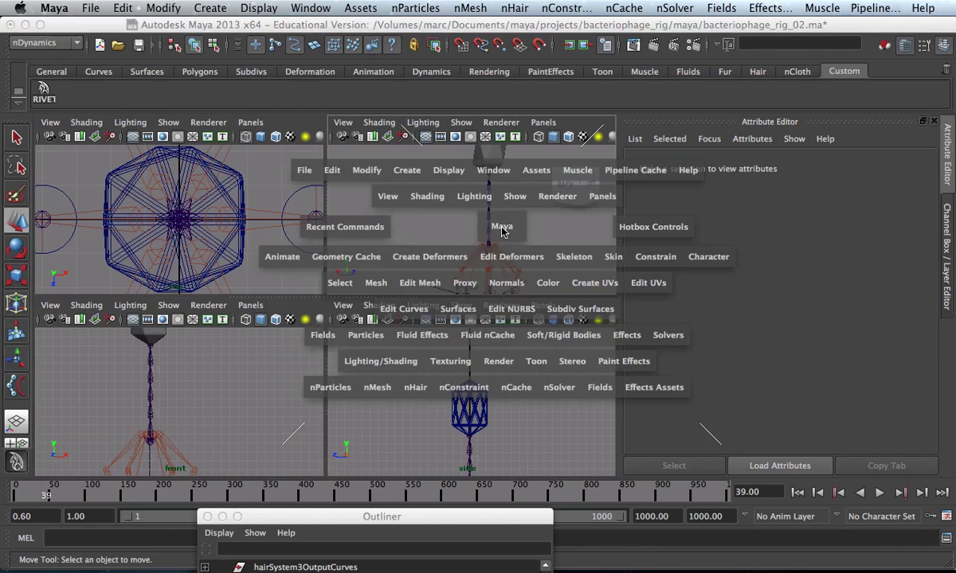
{"action": "left_click_drag", "start_coordinate": [389, 288], "coordinate": [644, 408], "text": "alt"}
{"action": "left_click", "coordinate": [798, 494]}
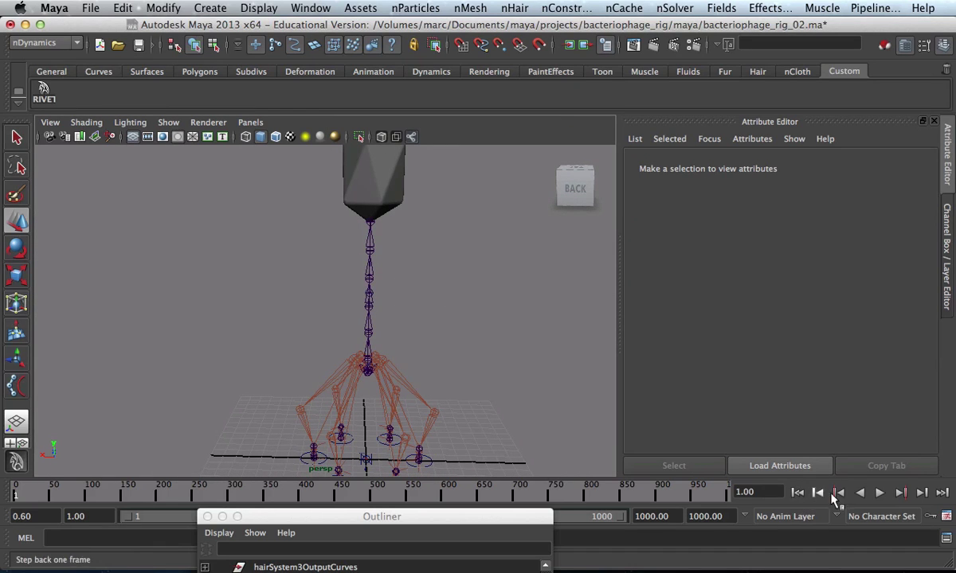
{"action": "left_click", "coordinate": [879, 493]}
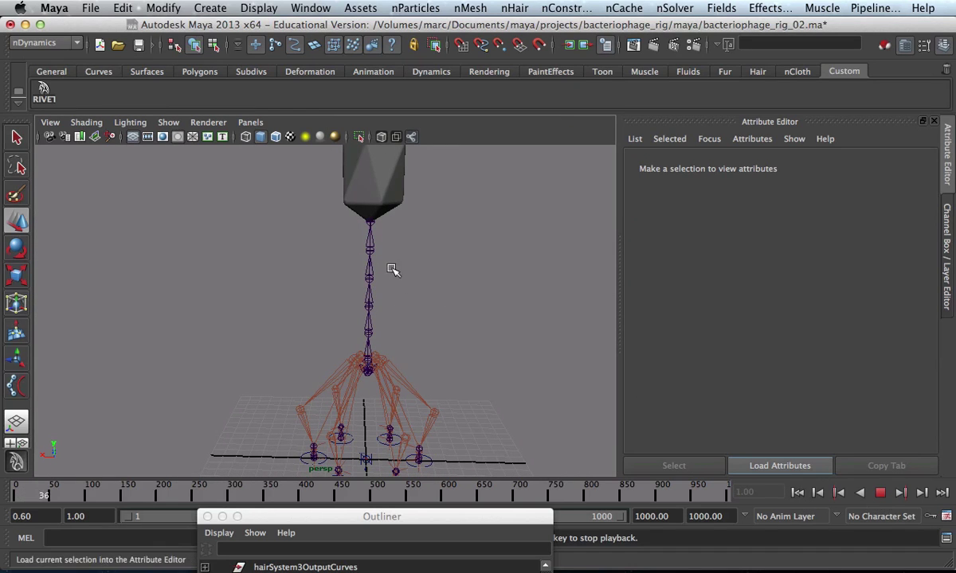
{"action": "left_click_drag", "start_coordinate": [482, 280], "coordinate": [544, 273], "text": "alt"}
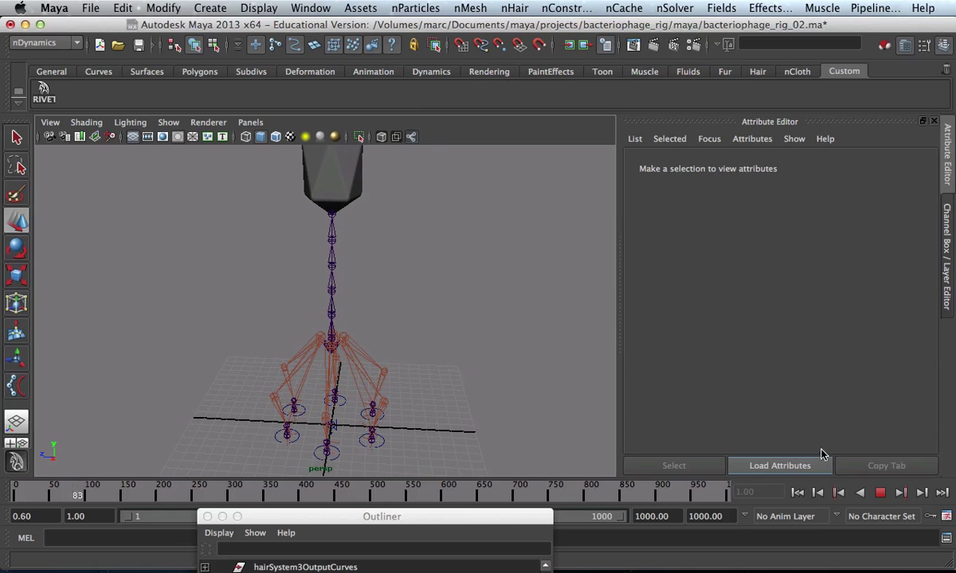
{"action": "left_click", "coordinate": [880, 494]}
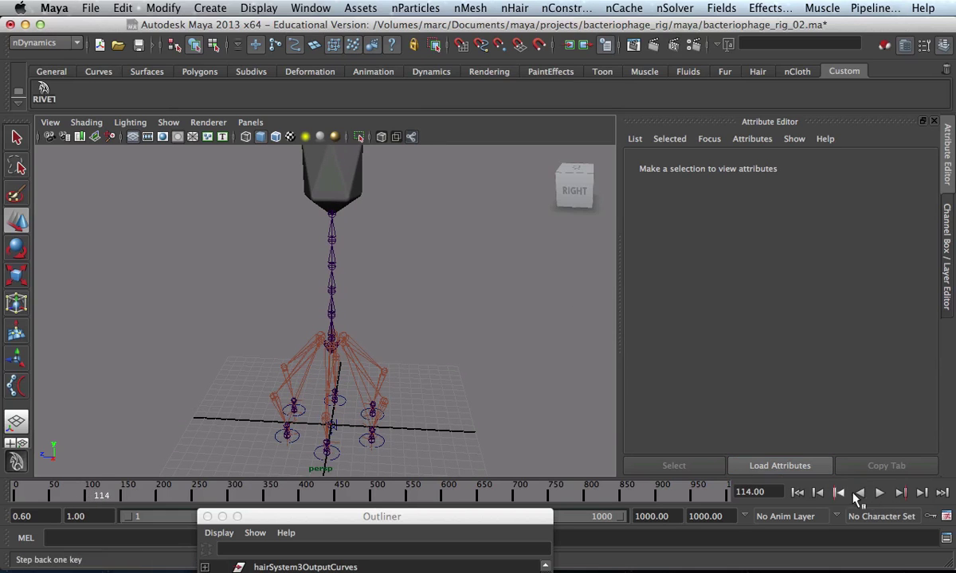
Select dynamic_curveB under hairSystem4OutputCurves in the Outliner and inspect it along the central joint chain
{"action": "left_click_drag", "start_coordinate": [213, 208], "coordinate": [237, 208], "text": "alt"}
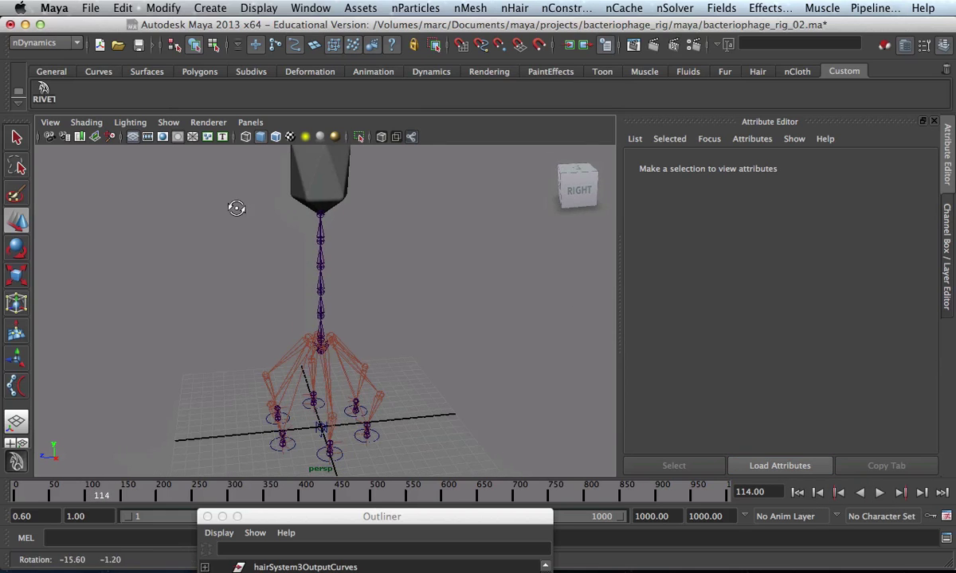
{"action": "left_click_drag", "start_coordinate": [478, 526], "coordinate": [774, 82]}
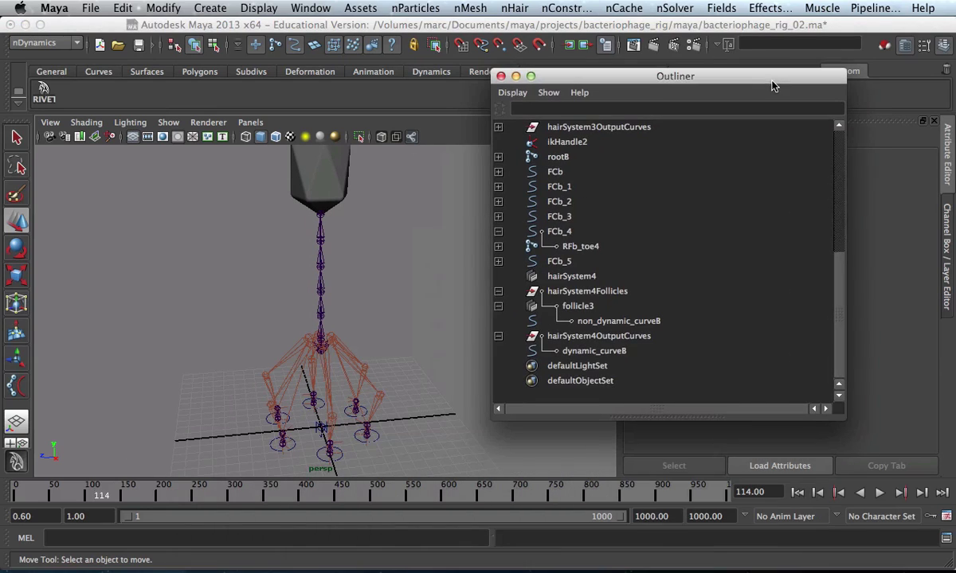
{"action": "left_click", "coordinate": [633, 348]}
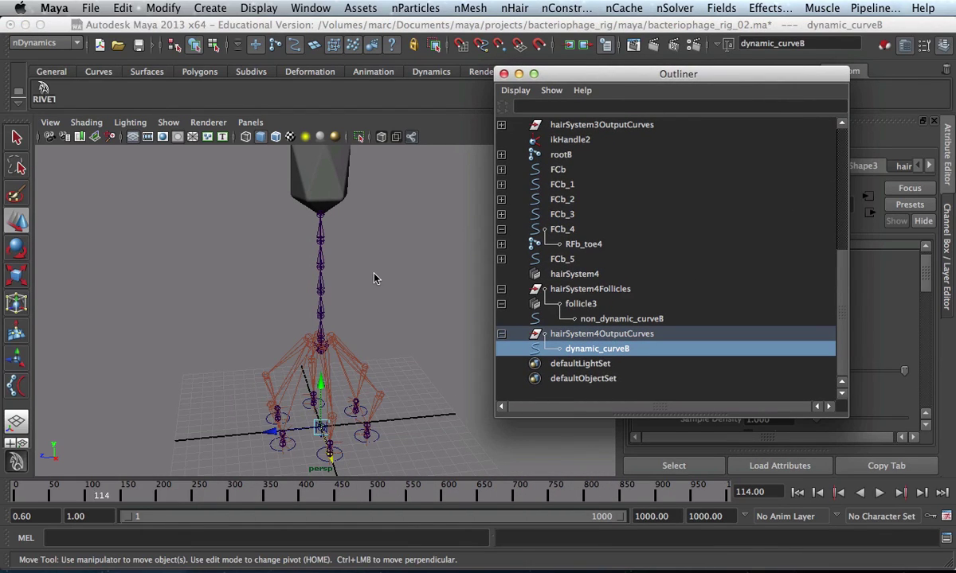
{"action": "left_click_drag", "start_coordinate": [348, 261], "coordinate": [327, 239], "text": "alt"}
{"action": "left_click", "coordinate": [168, 122]}
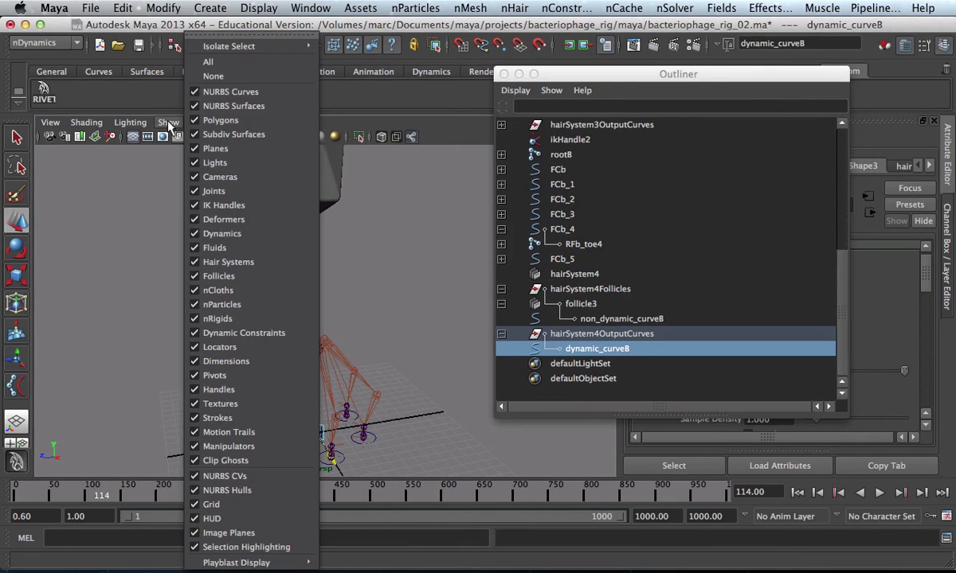
{"action": "left_click", "coordinate": [198, 233]}
{"action": "left_click_drag", "start_coordinate": [325, 266], "coordinate": [255, 261], "text": "alt"}
Set the Point Lock of follicleShape3 to Tip
{"action": "left_click_drag", "start_coordinate": [605, 74], "coordinate": [386, 415]}
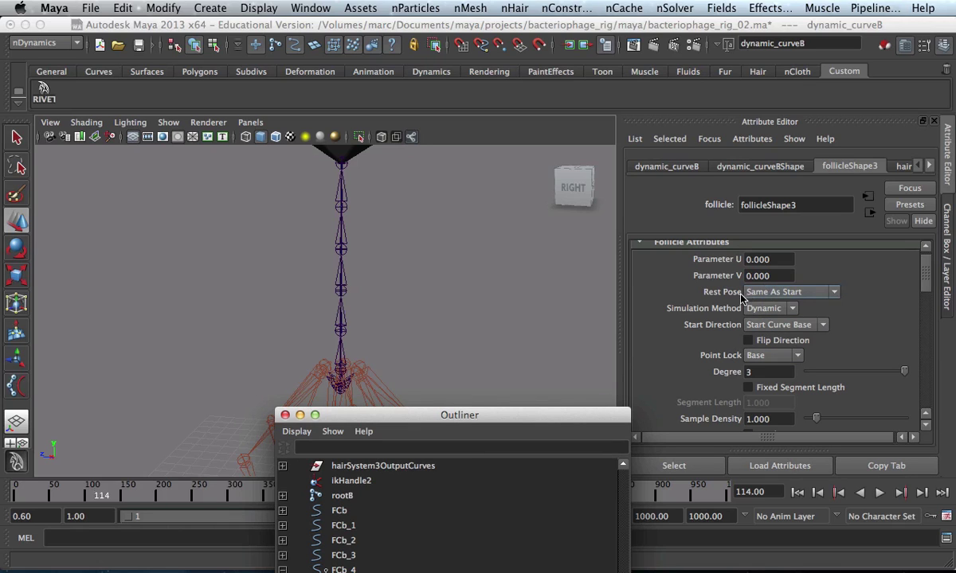
{"action": "left_click", "coordinate": [772, 355]}
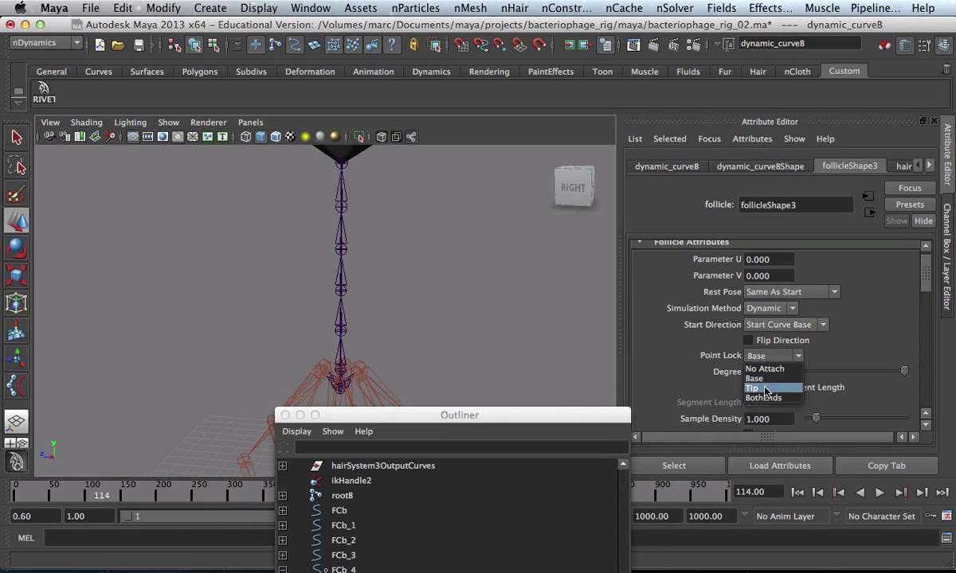
{"action": "left_click", "coordinate": [764, 389]}
Play the simulation from frame 1 with the Tip lock, stop it, and examine the chain from the front
{"action": "left_click_drag", "start_coordinate": [622, 416], "coordinate": [507, 499]}
{"action": "left_click", "coordinate": [817, 493]}
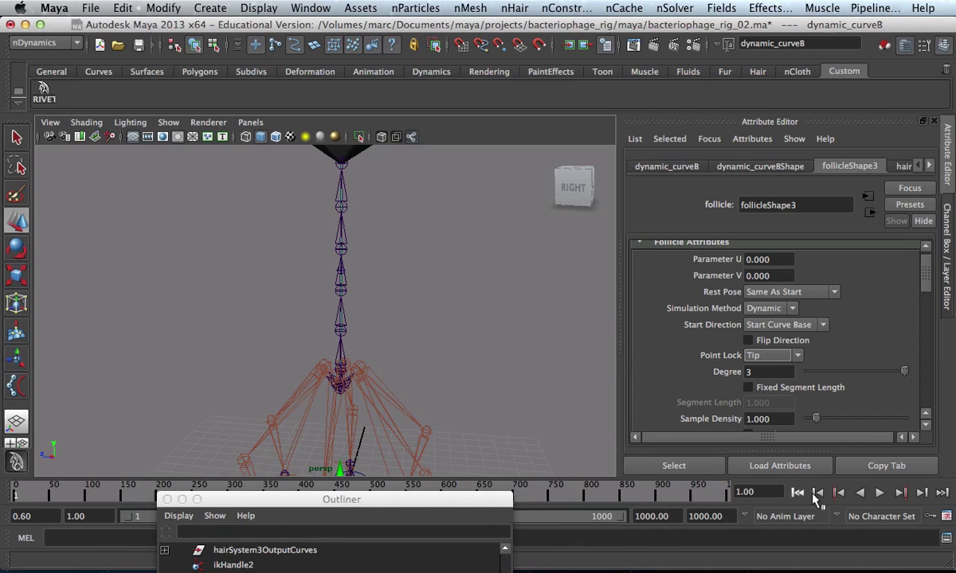
{"action": "left_click", "coordinate": [879, 493]}
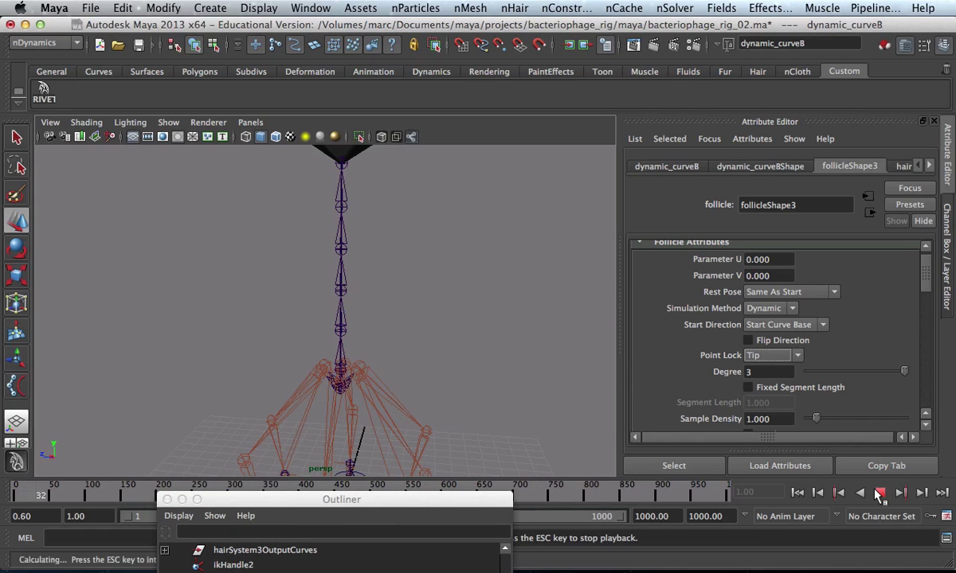
{"action": "left_click", "coordinate": [879, 493]}
{"action": "left_click_drag", "start_coordinate": [290, 278], "coordinate": [390, 277], "text": "alt"}
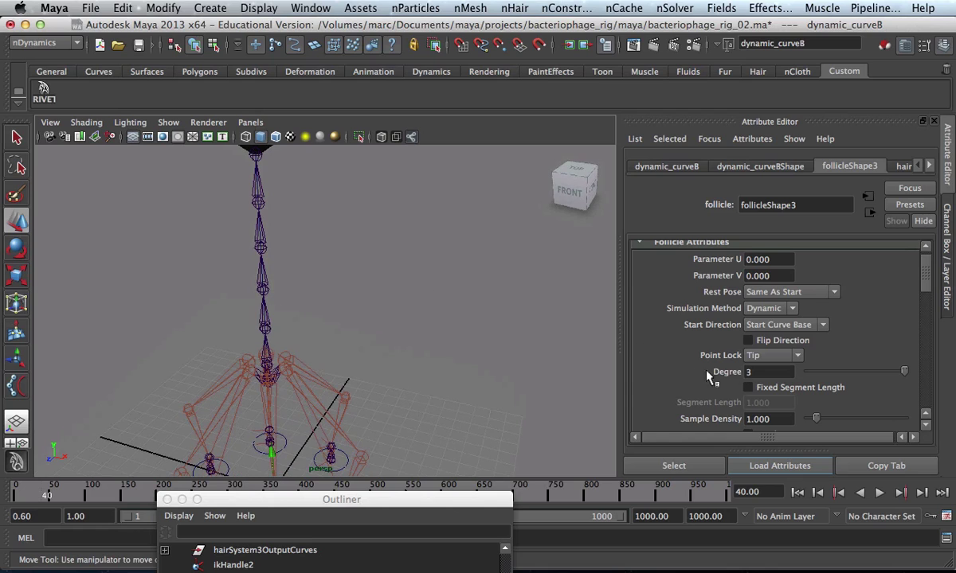
{"action": "left_click", "coordinate": [770, 311]}
{"action": "left_click", "coordinate": [767, 313]}
{"action": "left_click", "coordinate": [780, 293]}
{"action": "left_click", "coordinate": [784, 297]}
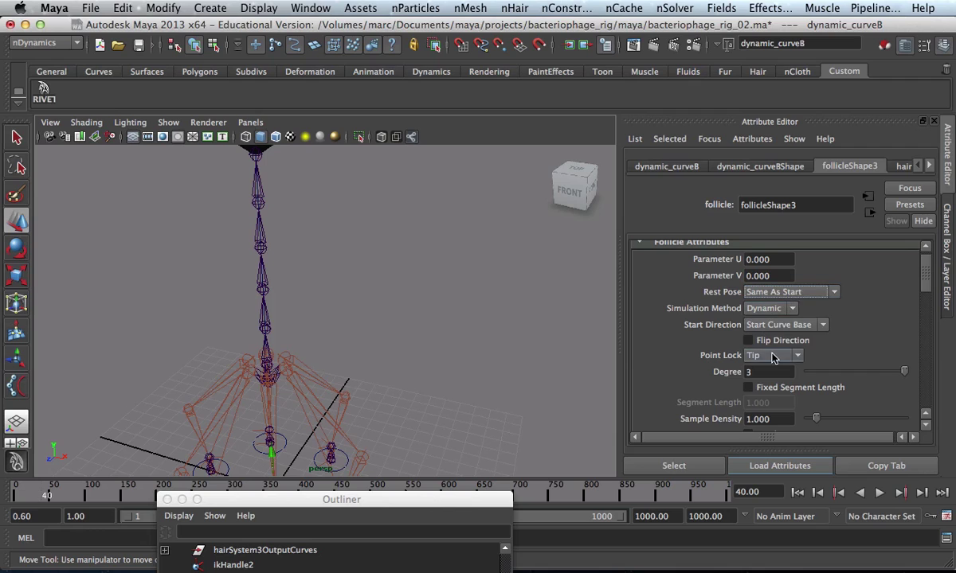
Change follicleShape3's Point Lock back to Base and replay the simulation from frame 1 to check the curve
{"action": "left_click", "coordinate": [771, 356]}
{"action": "left_click", "coordinate": [753, 376]}
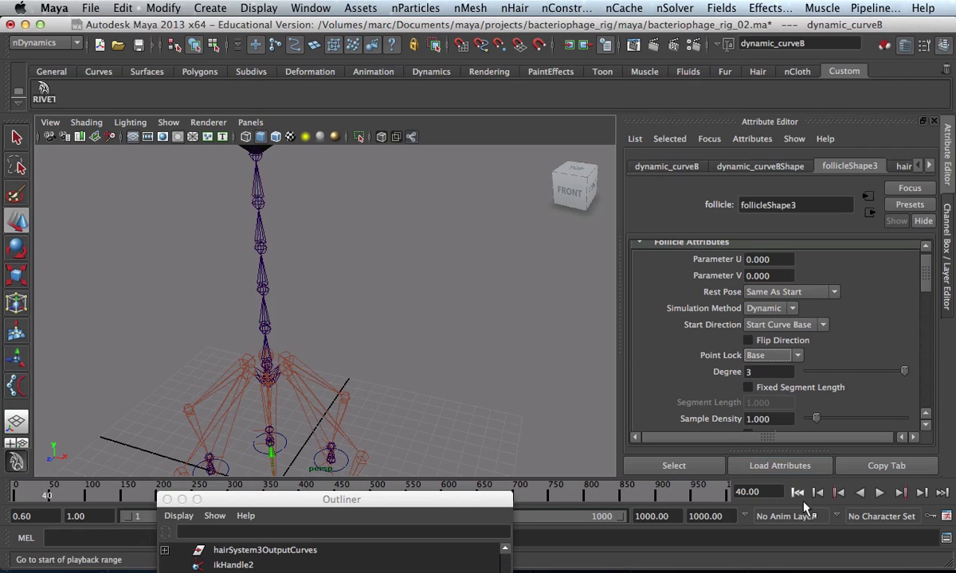
{"action": "left_click", "coordinate": [797, 493]}
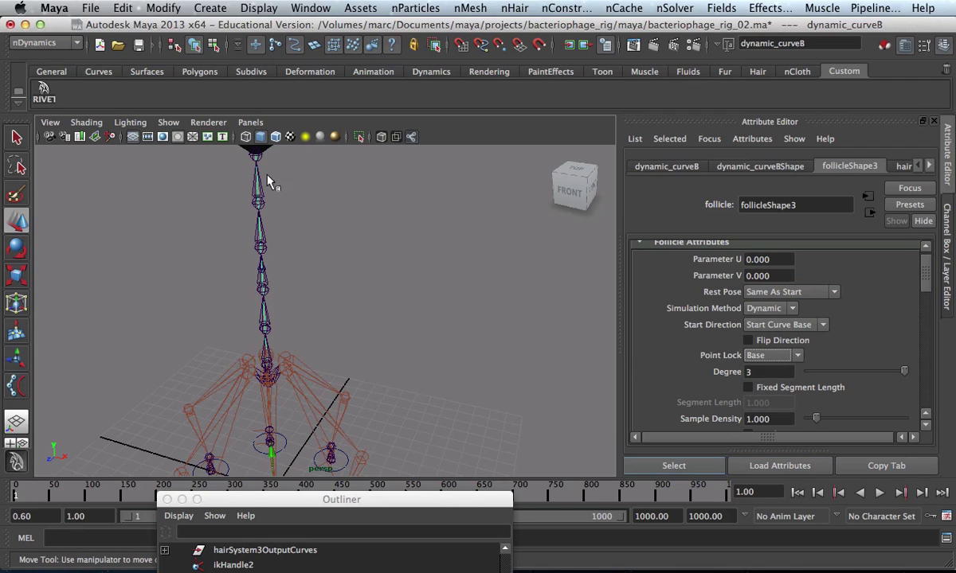
{"action": "left_click", "coordinate": [879, 492]}
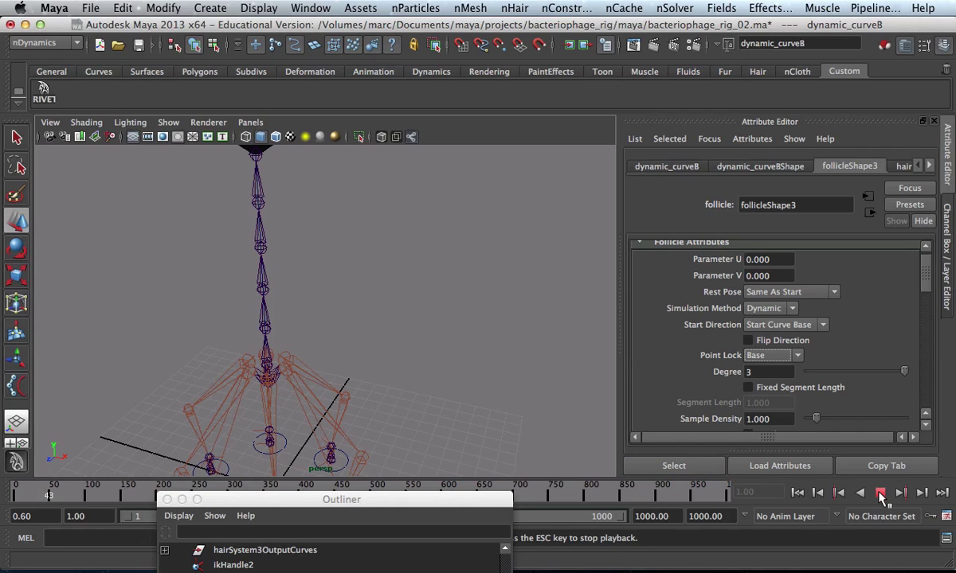
{"action": "left_click", "coordinate": [879, 492]}
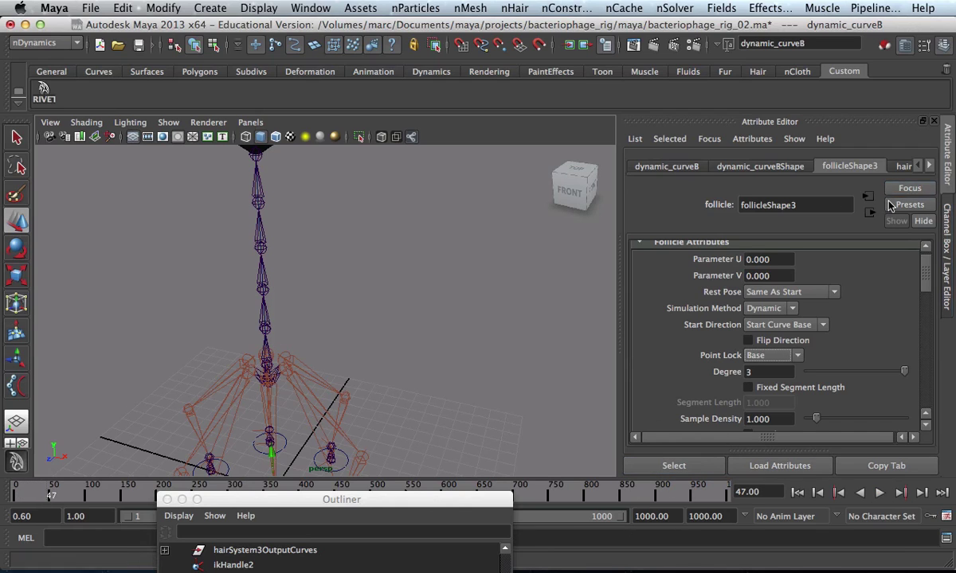
Show the hairSystemShape4 attributes of the selected dynamic curve
{"action": "left_click", "coordinate": [929, 166]}
{"action": "left_click", "coordinate": [866, 166]}
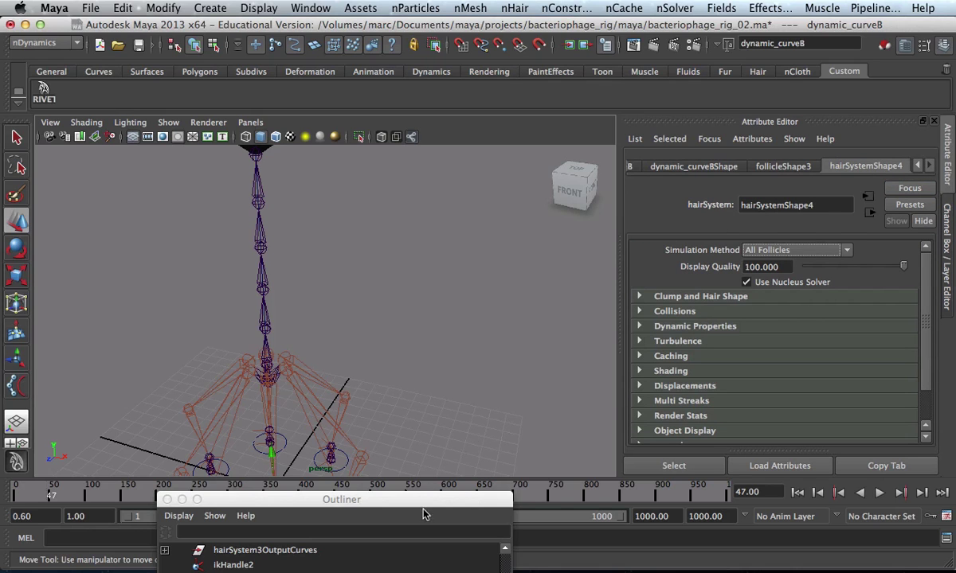
Select nucleus1 in the scene hierarchy and raise its Wind Speed to about 27.953
{"action": "left_click_drag", "start_coordinate": [425, 505], "coordinate": [584, 57]}
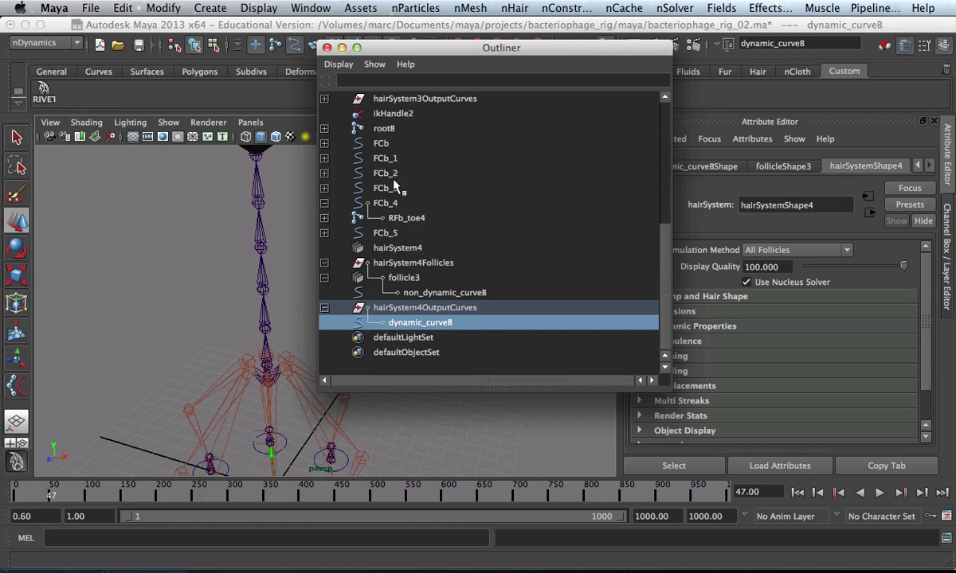
{"action": "scroll", "coordinate": [653, 287], "scroll_direction": "up", "scroll_amount": 5}
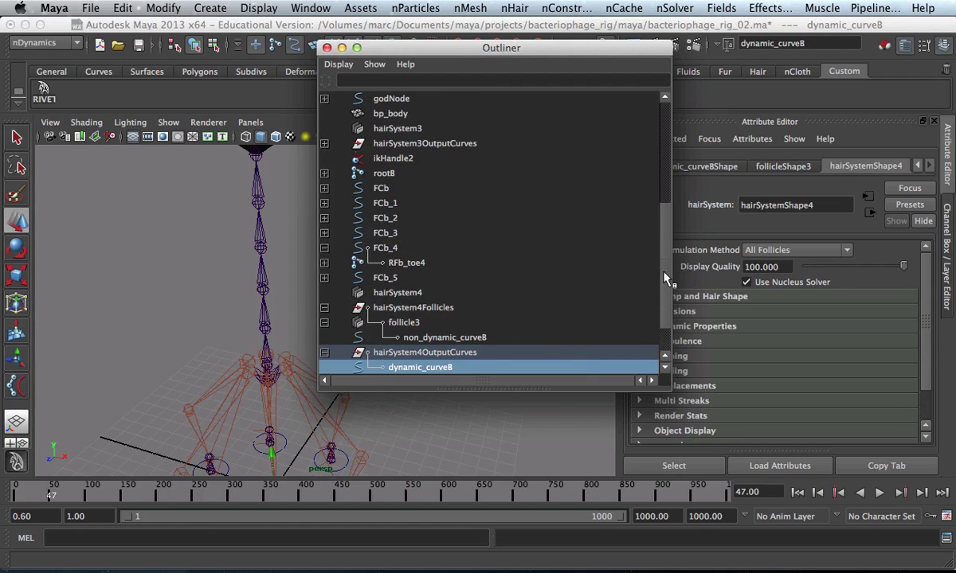
{"action": "left_click", "coordinate": [405, 159]}
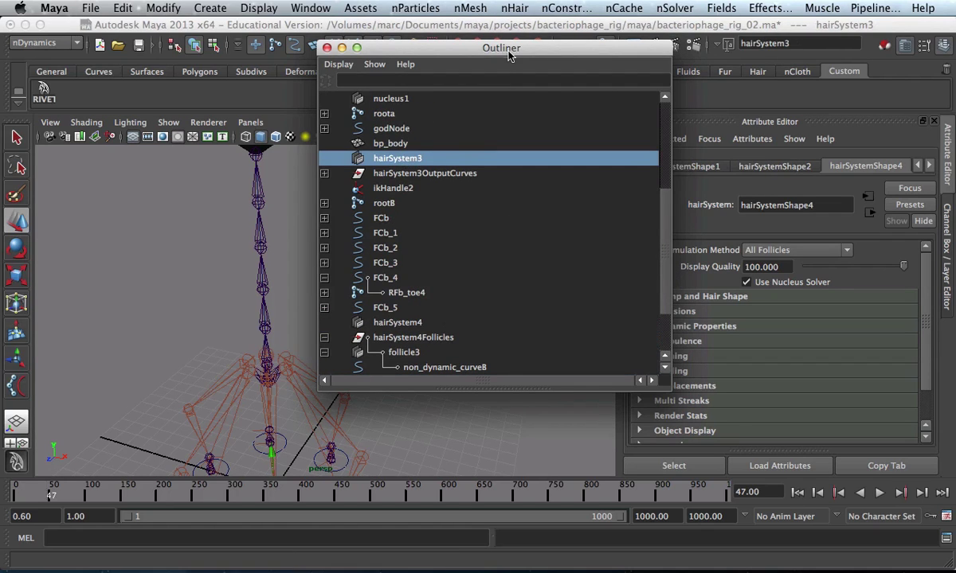
{"action": "left_click_drag", "start_coordinate": [478, 50], "coordinate": [159, 173]}
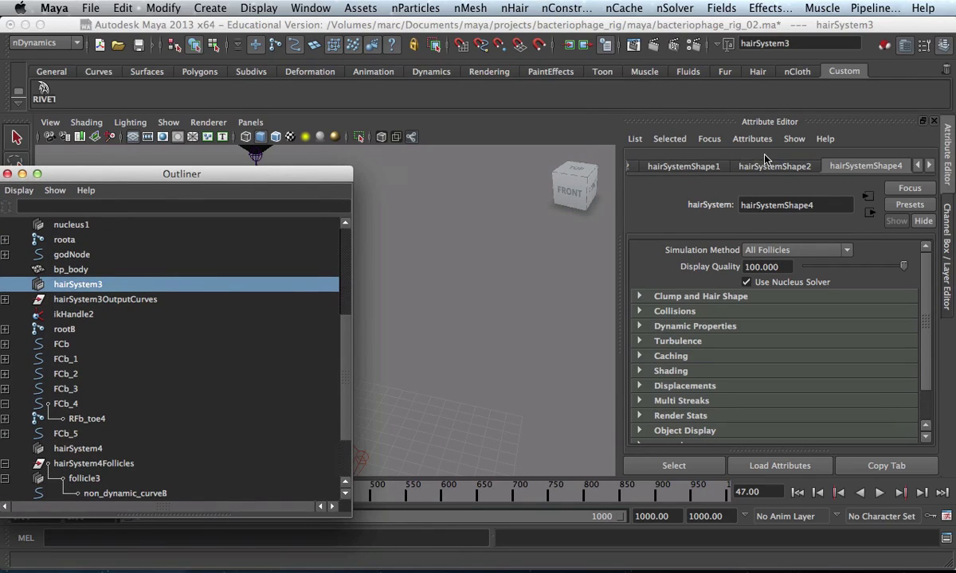
{"action": "left_click", "coordinate": [716, 145]}
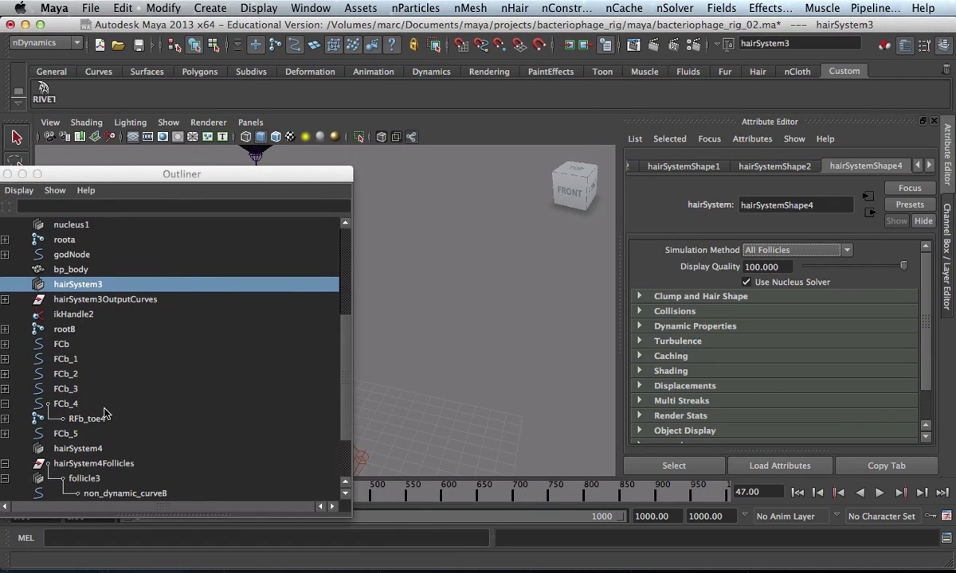
{"action": "scroll", "coordinate": [100, 343], "scroll_direction": "down", "scroll_amount": 3}
{"action": "scroll", "coordinate": [77, 282], "scroll_direction": "up", "scroll_amount": 5}
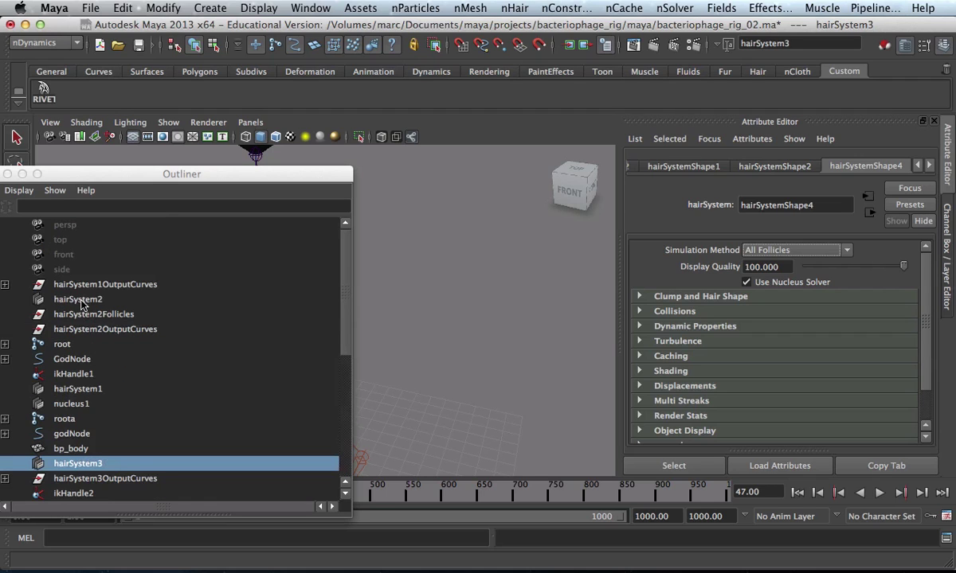
{"action": "left_click", "coordinate": [74, 403]}
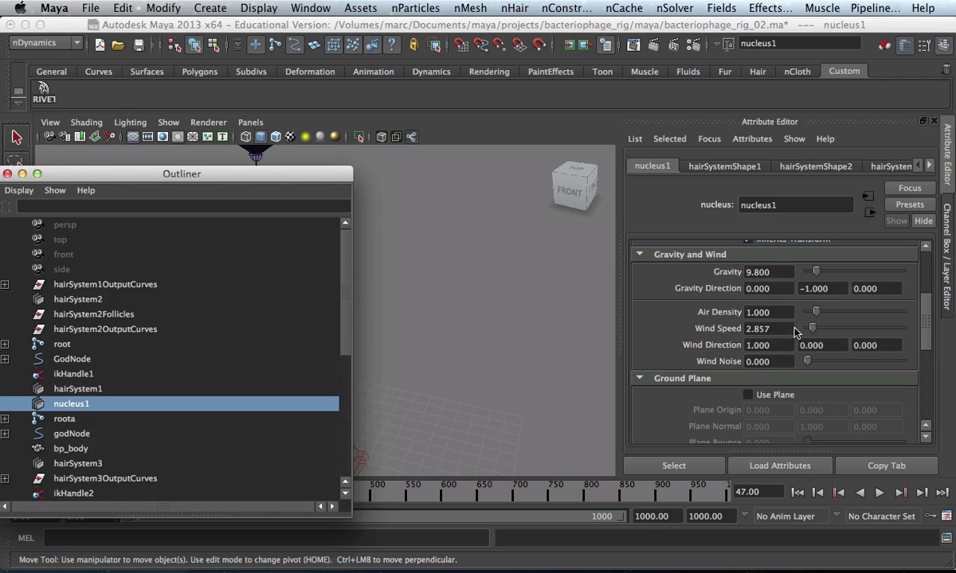
{"action": "left_click_drag", "start_coordinate": [812, 331], "coordinate": [861, 331]}
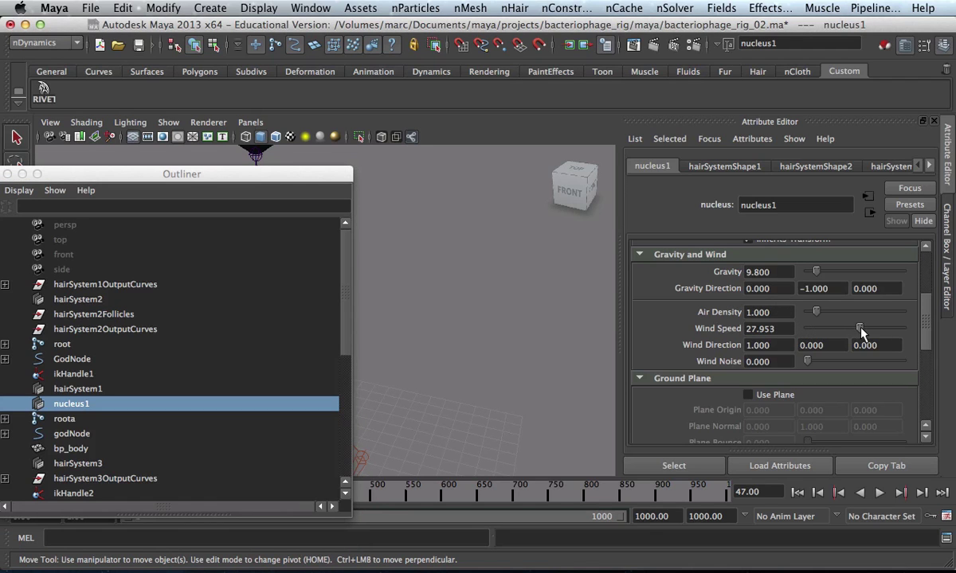
Play the simulation from frame 1 with the stronger wind, stop it, and examine the chain from the side
{"action": "left_click_drag", "start_coordinate": [305, 174], "coordinate": [501, 448]}
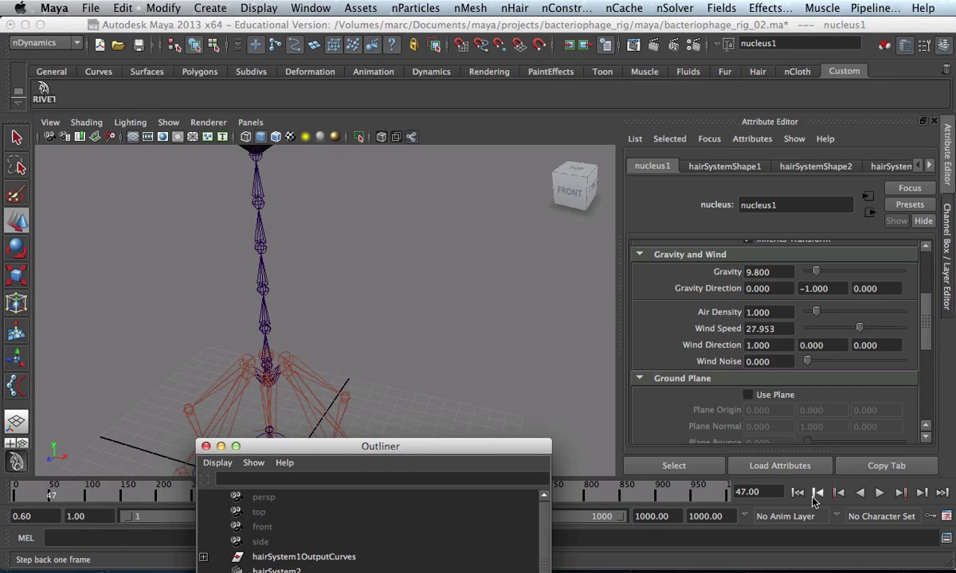
{"action": "left_click", "coordinate": [879, 493]}
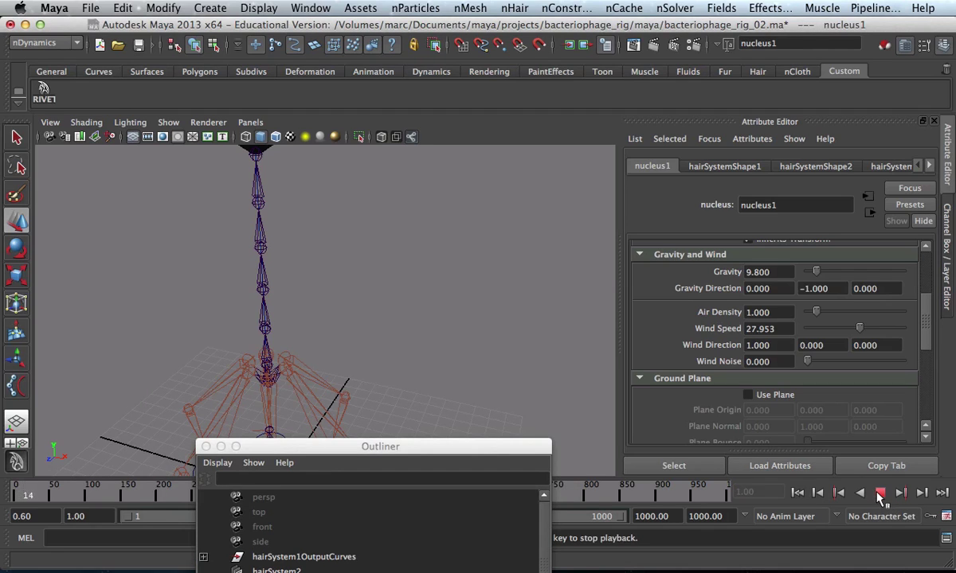
{"action": "left_click", "coordinate": [880, 493]}
{"action": "left_click_drag", "start_coordinate": [335, 319], "coordinate": [305, 252], "text": "alt"}
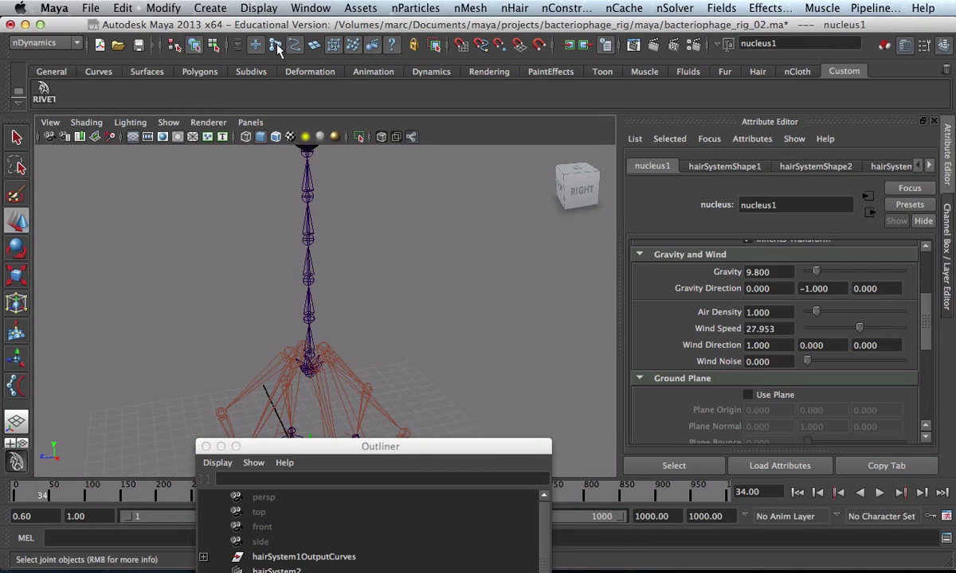
Select the non-dynamic curve in the central chain and set hairSystemShape4's Bend Resistance to 0 in its dynamic properties
{"action": "left_click", "coordinate": [322, 269]}
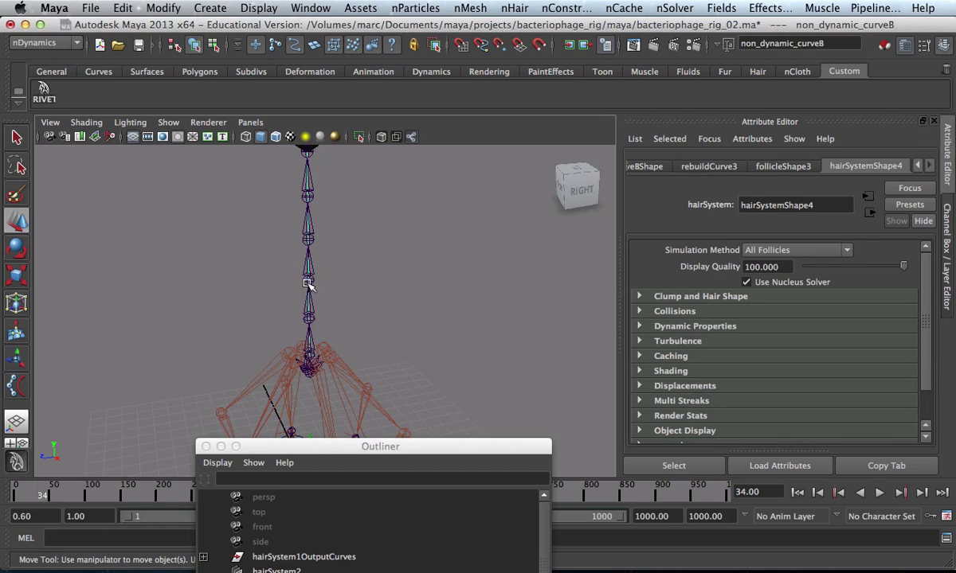
{"action": "left_click_drag", "start_coordinate": [291, 268], "coordinate": [434, 286], "text": "alt"}
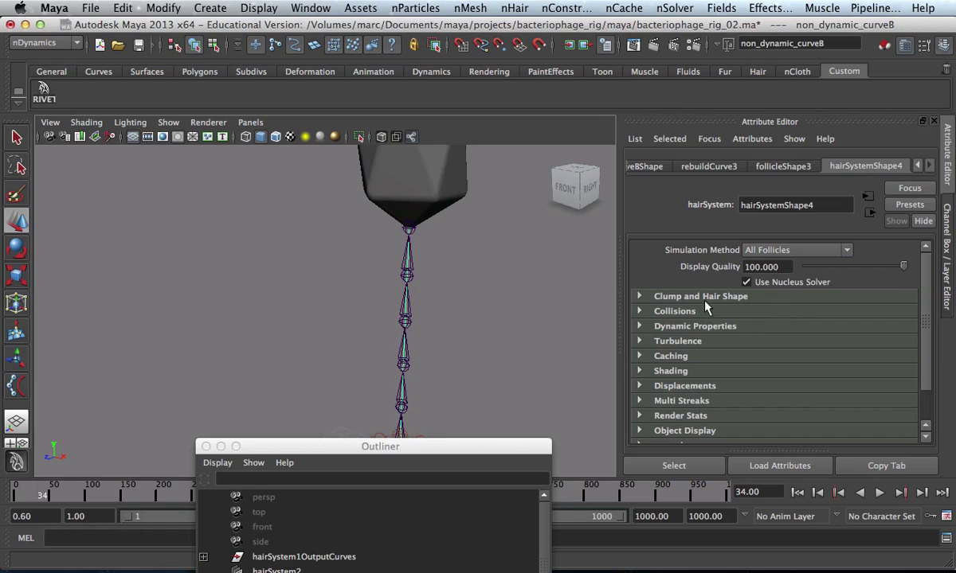
{"action": "left_click", "coordinate": [668, 327]}
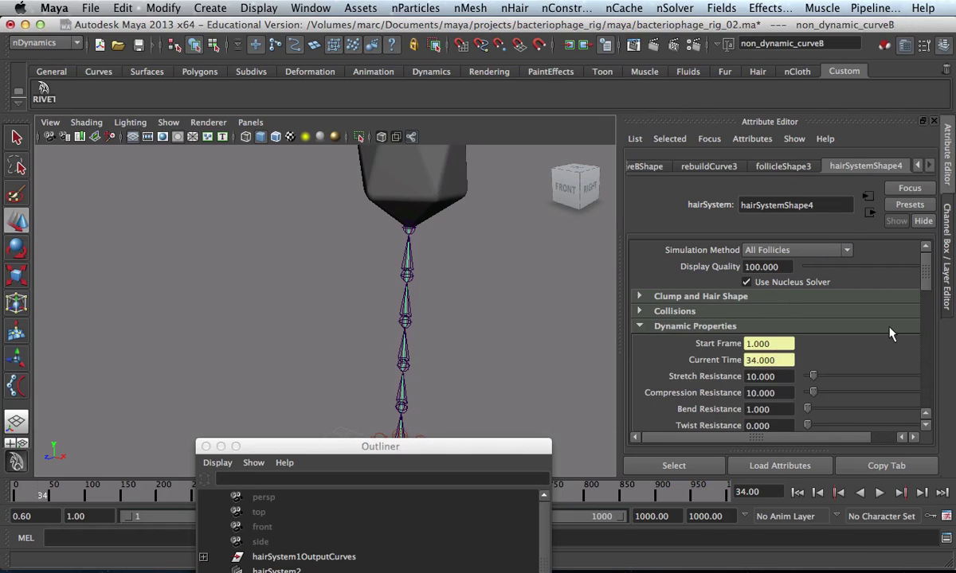
{"action": "scroll", "coordinate": [928, 296], "scroll_direction": "down", "scroll_amount": 2}
{"action": "scroll", "coordinate": [928, 296], "scroll_direction": "down", "scroll_amount": 2}
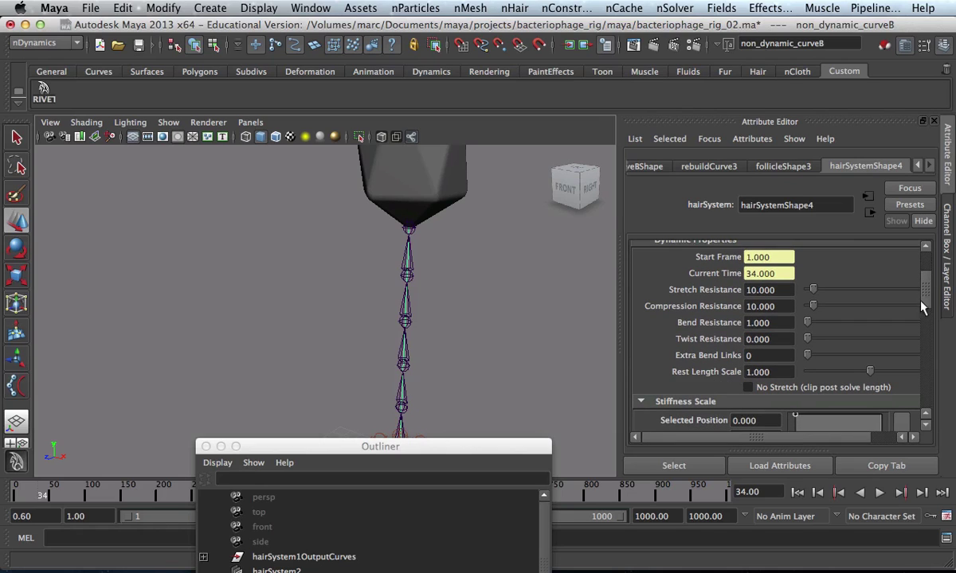
{"action": "double_click", "coordinate": [786, 323]}
{"action": "type", "text": "0.000"}
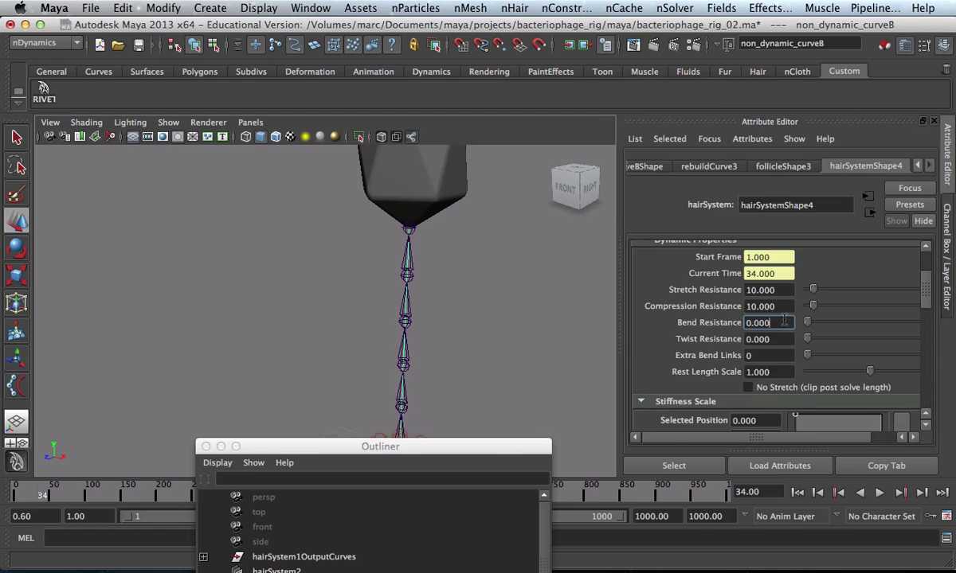
Replay the simulation from frame 1 with zero bend resistance and stop it to check the chain
{"action": "left_click", "coordinate": [796, 492]}
{"action": "left_click", "coordinate": [880, 493]}
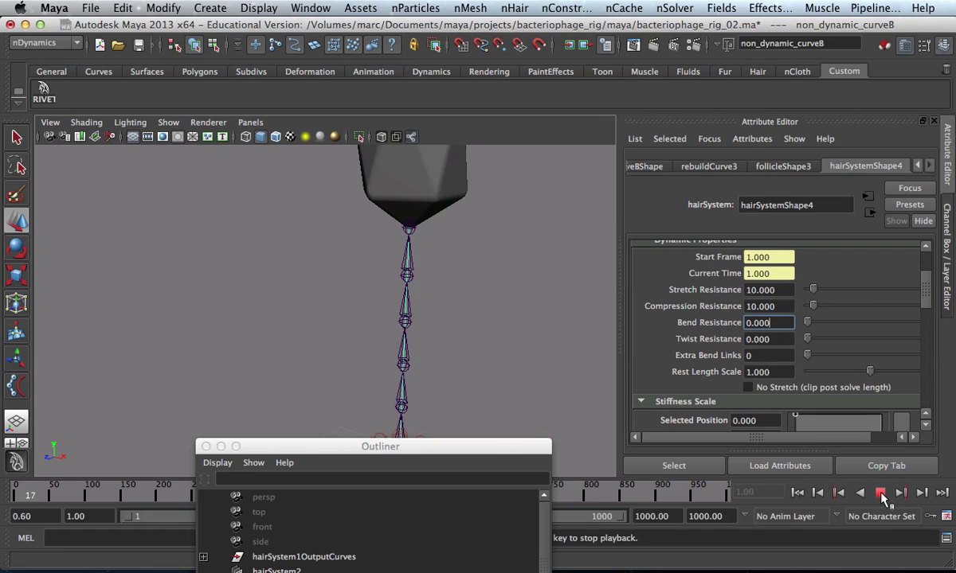
{"action": "left_click", "coordinate": [879, 493]}
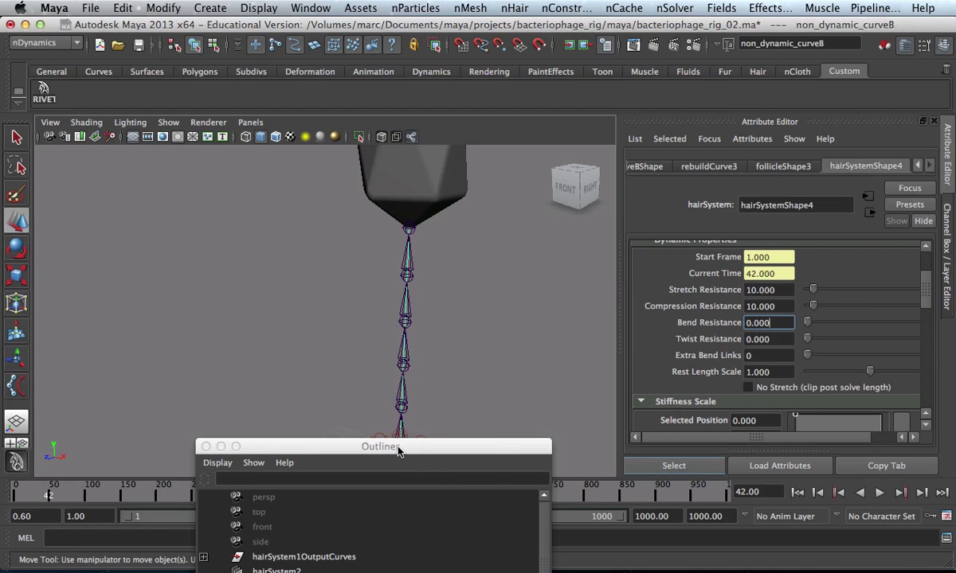
Delete the old nodes from hairSystem1OutputCurves through GodNode, along with hairSystem1, from the scene hierarchy
{"action": "left_click_drag", "start_coordinate": [398, 447], "coordinate": [728, 131]}
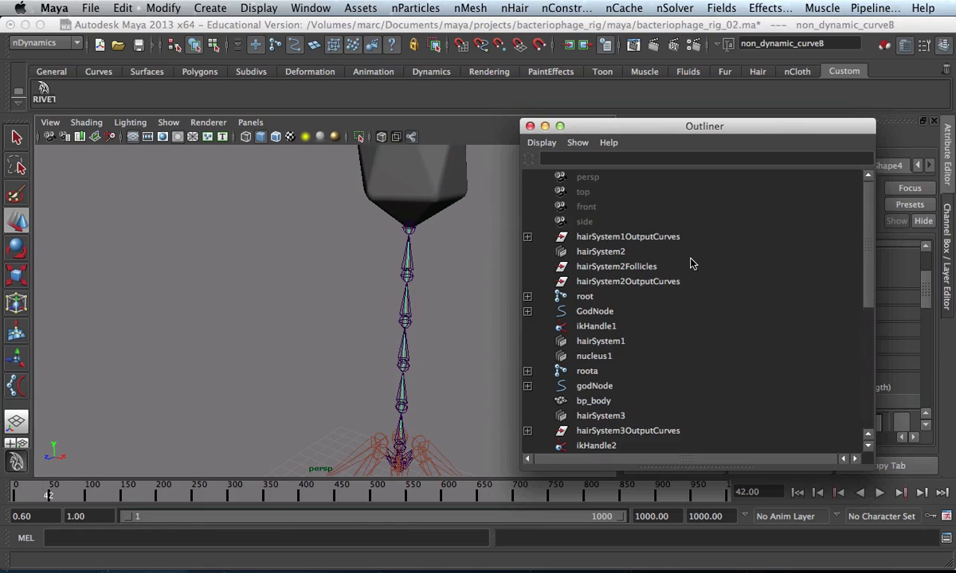
{"action": "left_click", "coordinate": [613, 239]}
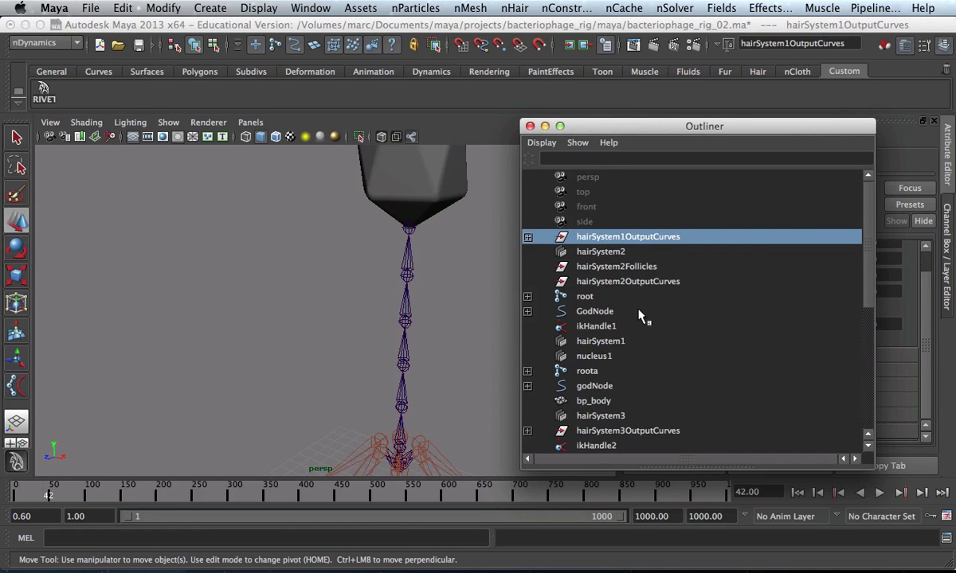
{"action": "left_click", "coordinate": [613, 312], "text": "shift"}
{"action": "key", "text": "Delete"}
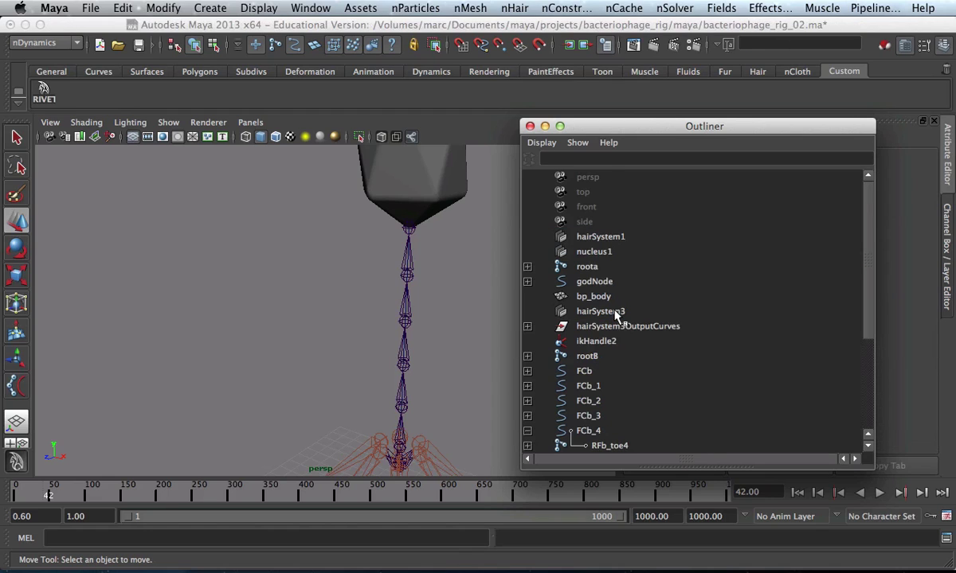
{"action": "left_click", "coordinate": [589, 236]}
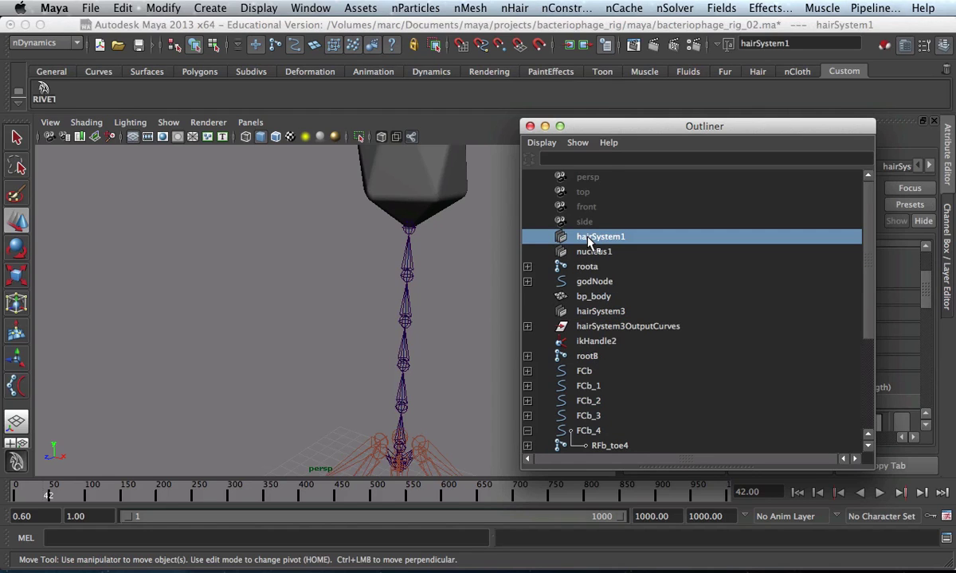
{"action": "key", "text": "Delete"}
Delete roota, godNode, bp_body, hairSystem3, hairSystem3OutputCurves and ikHandle2, keeping nucleus1 and rootB
{"action": "left_click", "coordinate": [588, 251]}
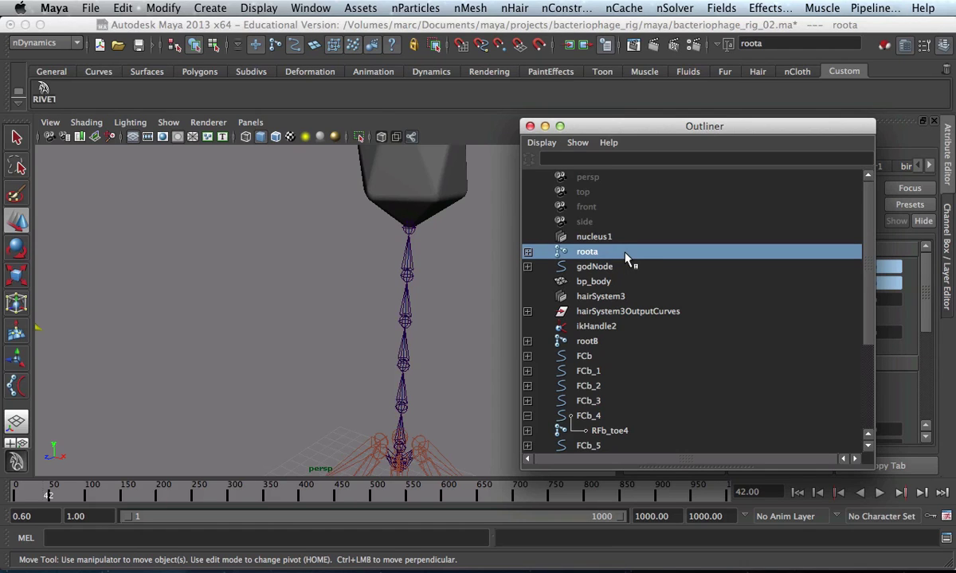
{"action": "left_click", "coordinate": [613, 326], "text": "shift"}
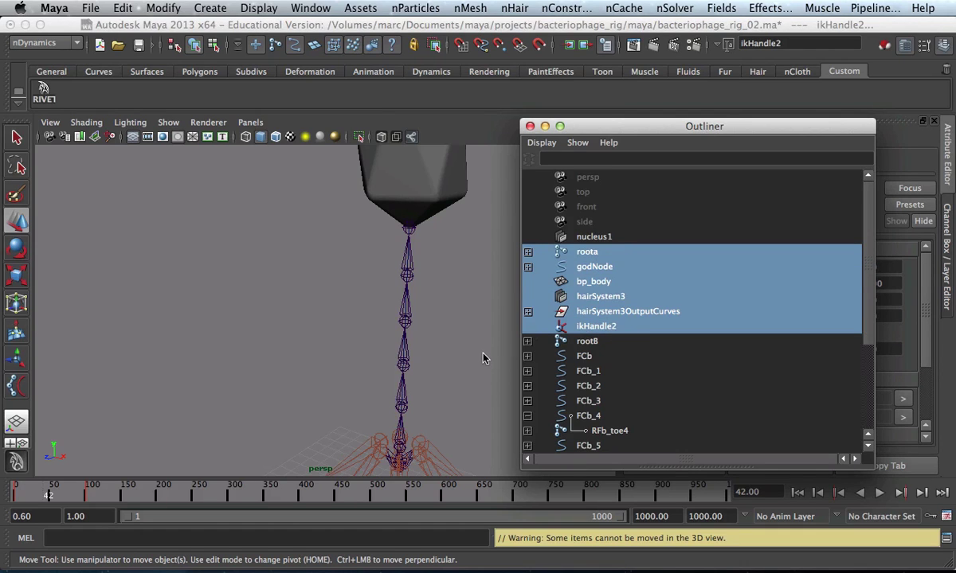
{"action": "key", "text": "Delete"}
Select FCb, FCb_1 and rootB in turn to check which parts of the rig remain
{"action": "left_click", "coordinate": [612, 268]}
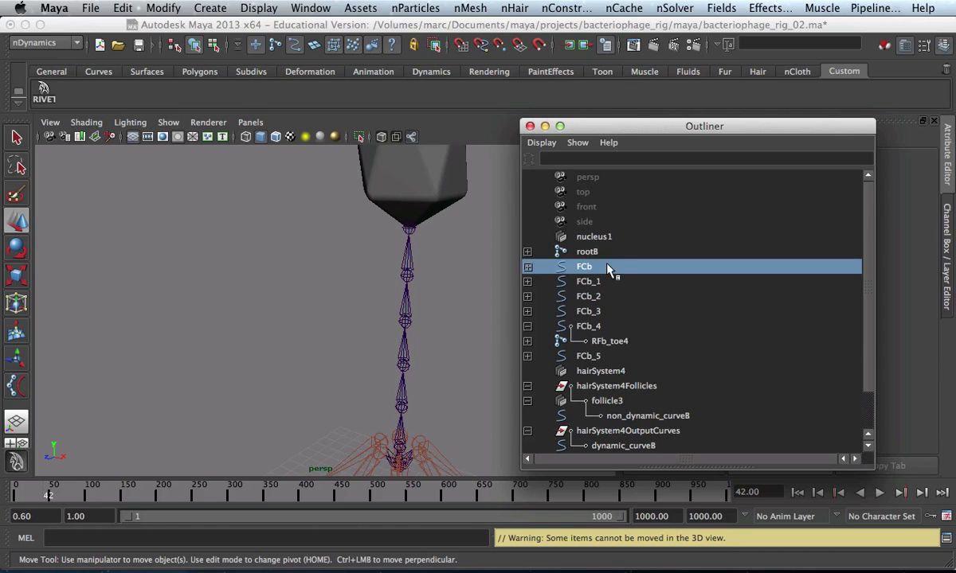
{"action": "left_click", "coordinate": [607, 283]}
{"action": "left_click", "coordinate": [590, 252]}
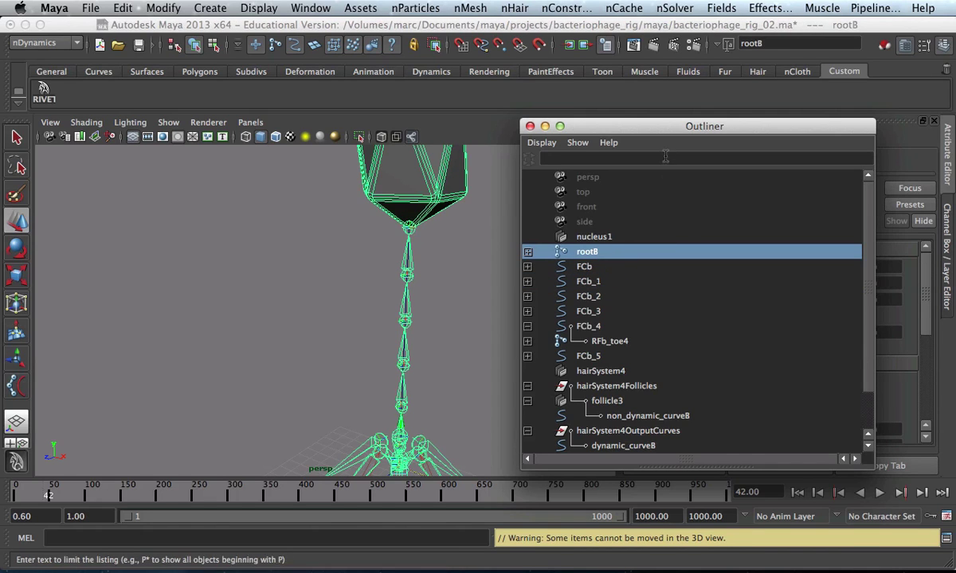
{"action": "key", "text": "ctrl+a"}
Replay the simulation from frame 1, stop it, and examine the dynamic curve against the joint chain from the front
{"action": "left_click_drag", "start_coordinate": [704, 126], "coordinate": [663, 230]}
{"action": "left_click_drag", "start_coordinate": [579, 230], "coordinate": [354, 550]}
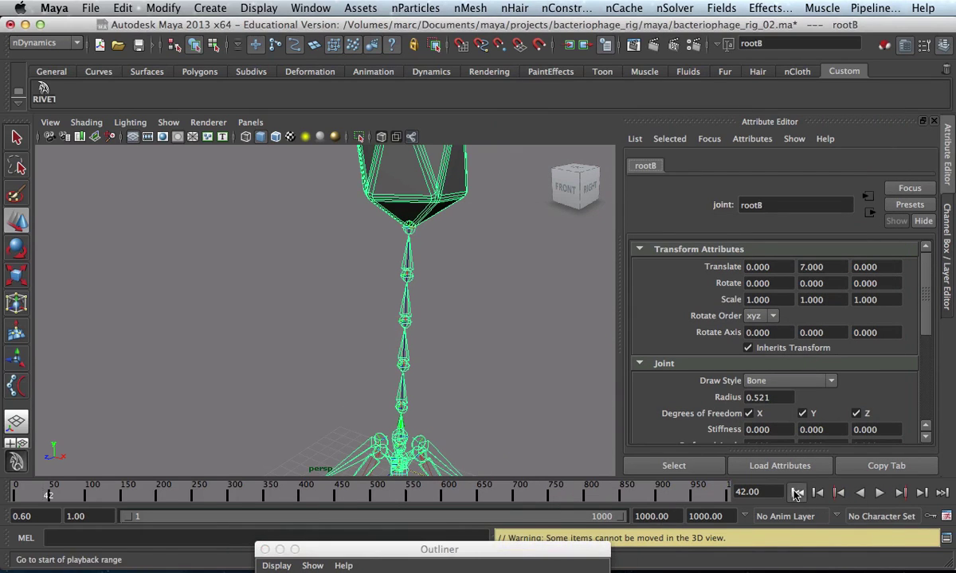
{"action": "left_click", "coordinate": [879, 494]}
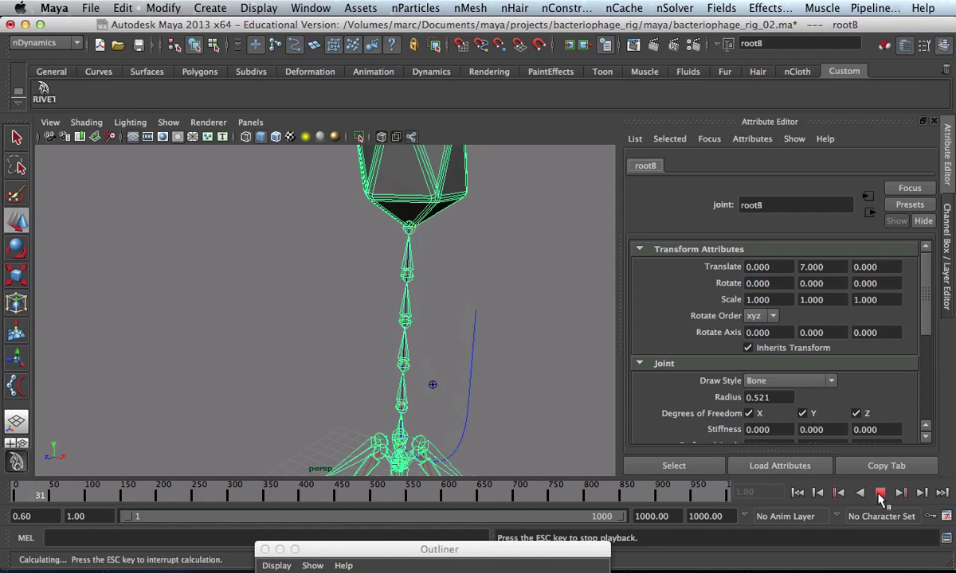
{"action": "left_click", "coordinate": [879, 494]}
{"action": "left_click_drag", "start_coordinate": [442, 348], "coordinate": [512, 358], "text": "alt"}
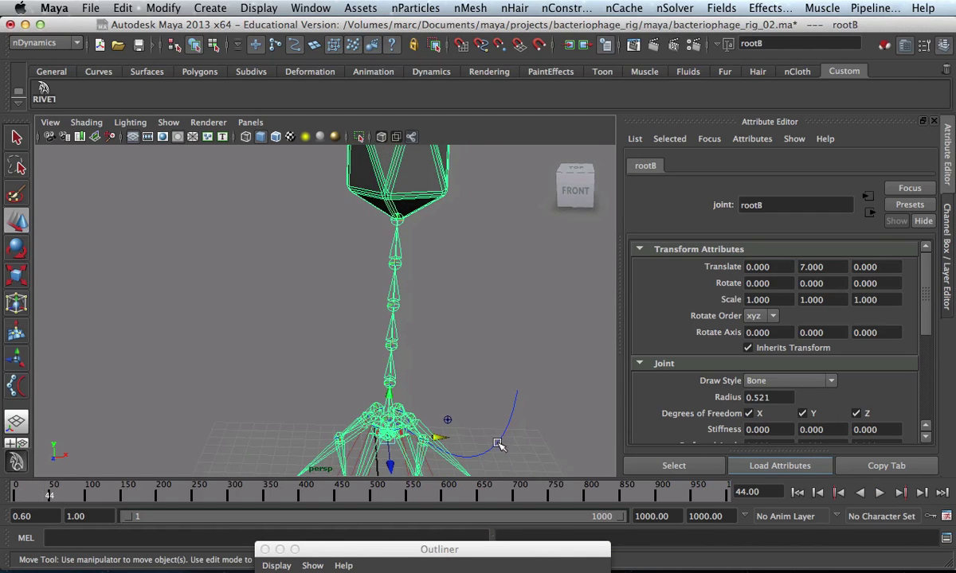
{"action": "left_click_drag", "start_coordinate": [469, 417], "coordinate": [435, 267], "text": "alt"}
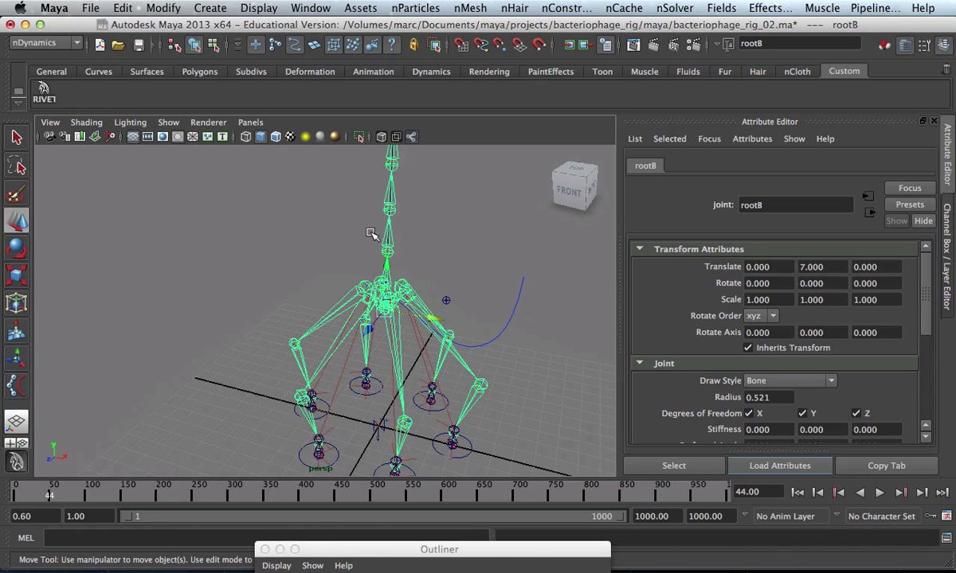
{"action": "left_click_drag", "start_coordinate": [370, 234], "coordinate": [460, 289], "text": "alt"}
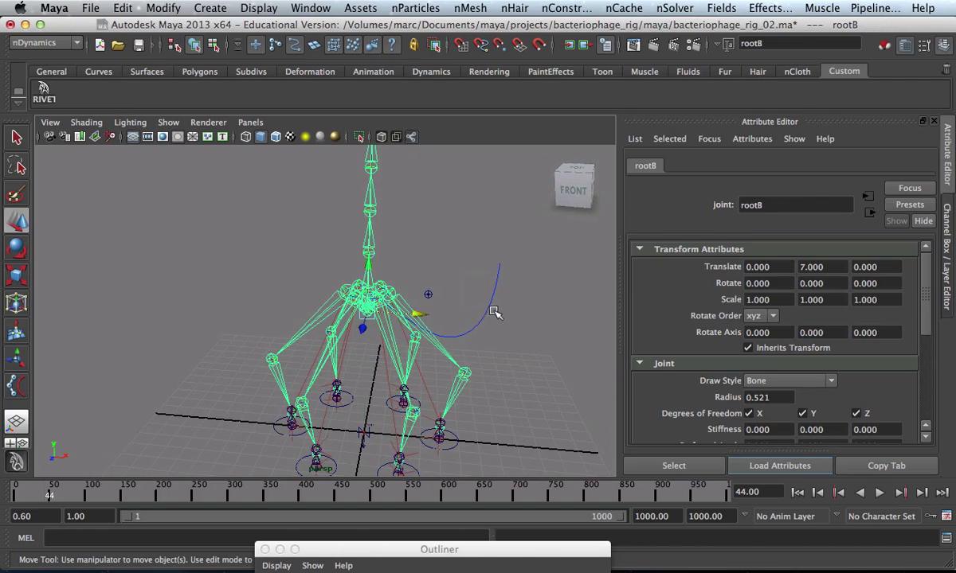
Select the dynamic curve in the viewport, and select follicle3 in the hierarchy to show its follicle attributes
{"action": "left_click", "coordinate": [484, 317]}
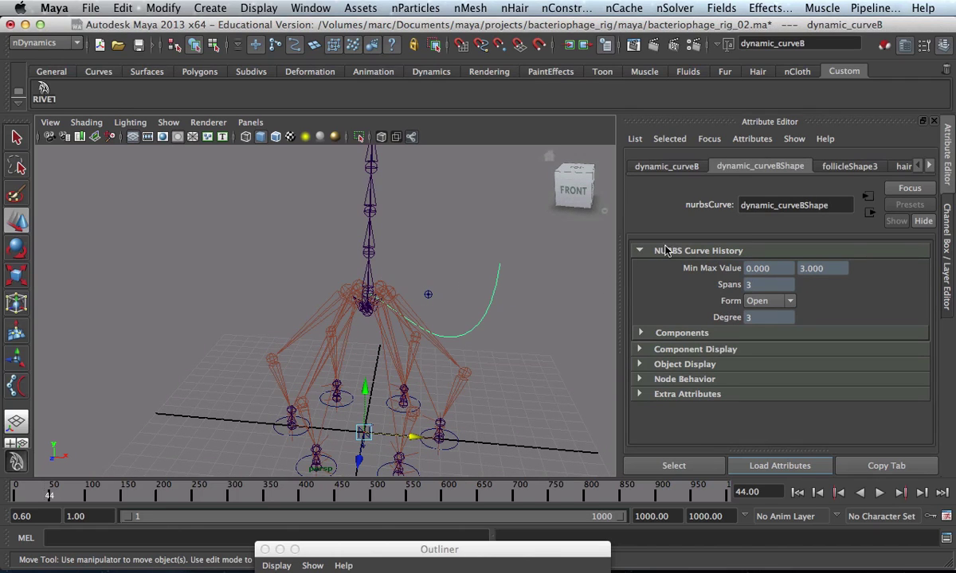
{"action": "left_click", "coordinate": [927, 166]}
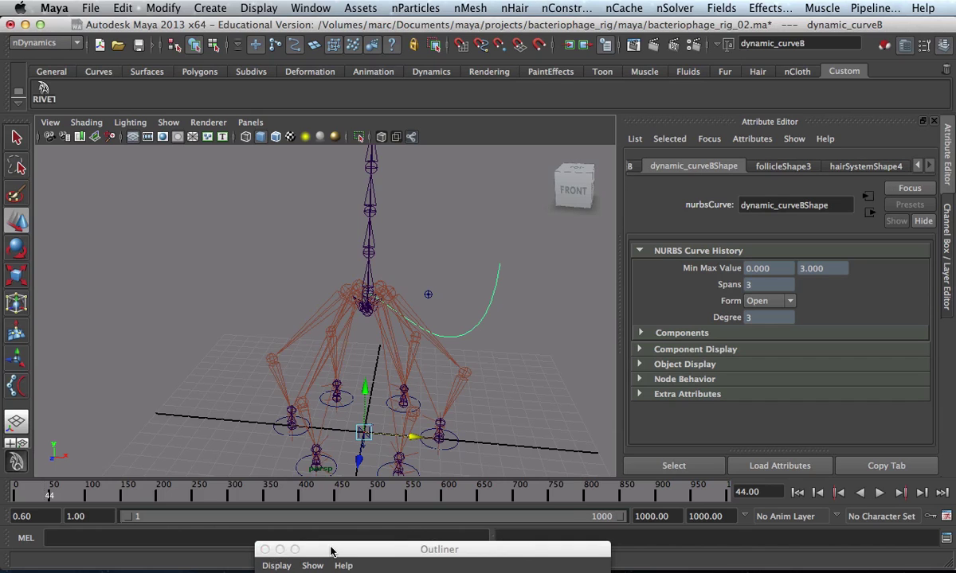
{"action": "left_click_drag", "start_coordinate": [330, 551], "coordinate": [189, 134]}
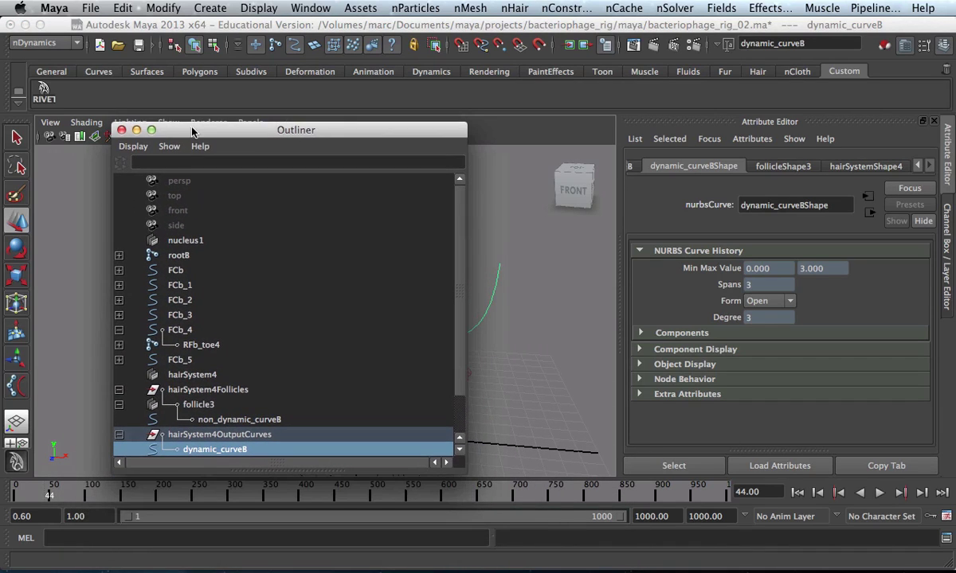
{"action": "left_click", "coordinate": [199, 406]}
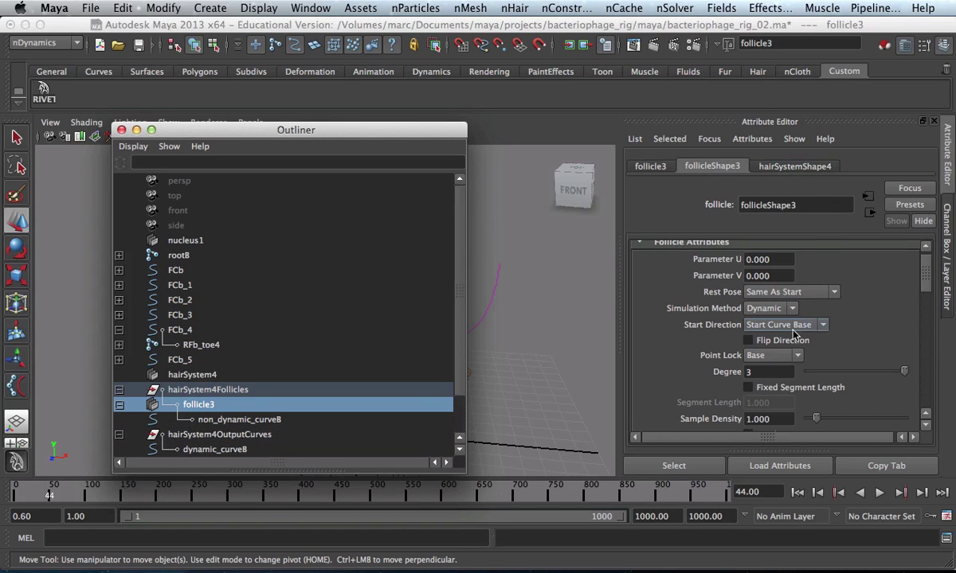
Check the follicle's Point Lock options, leaving Base selected, and look through its remaining attributes
{"action": "left_click", "coordinate": [761, 355]}
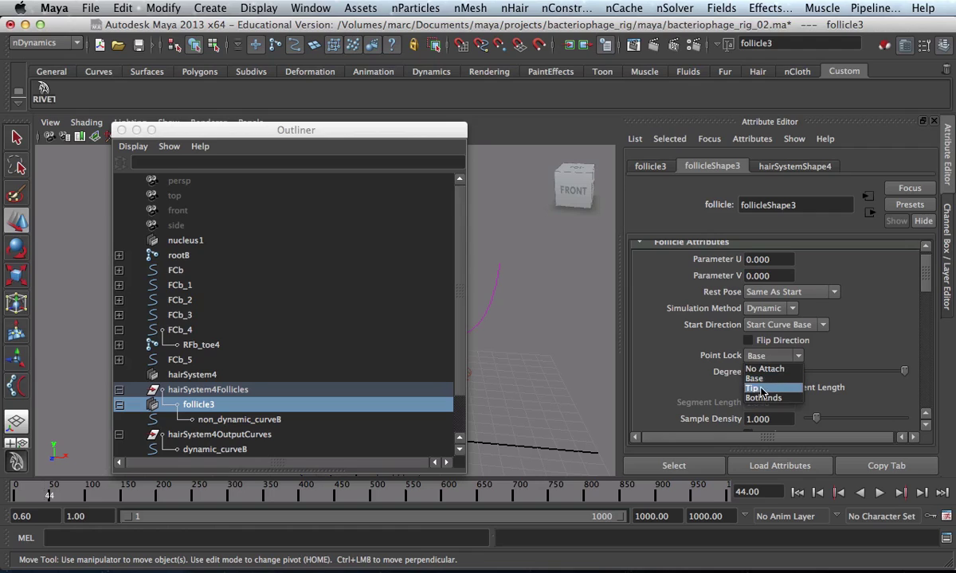
{"action": "left_click", "coordinate": [760, 380]}
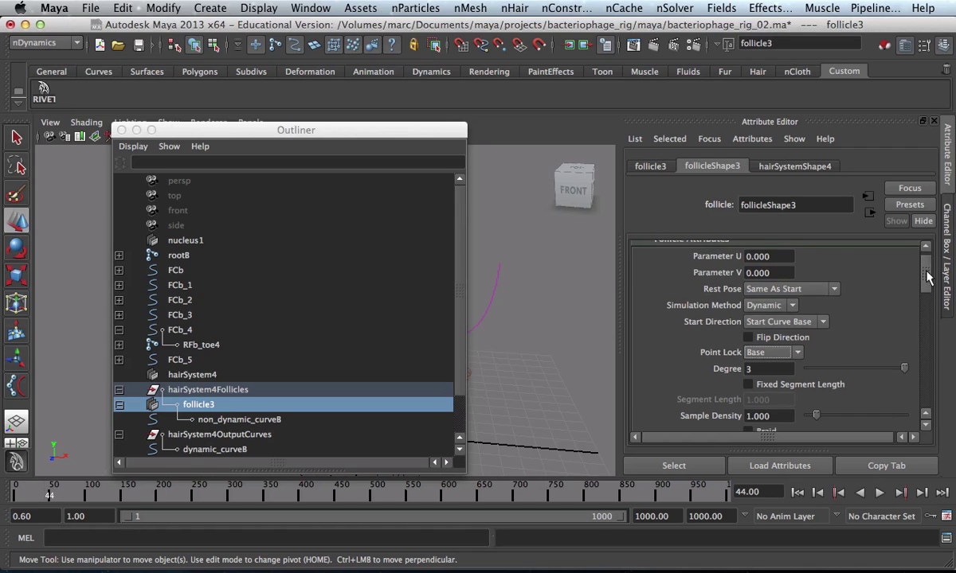
{"action": "scroll", "coordinate": [868, 303], "scroll_direction": "down", "scroll_amount": 10}
{"action": "left_click_drag", "start_coordinate": [924, 315], "coordinate": [911, 389]}
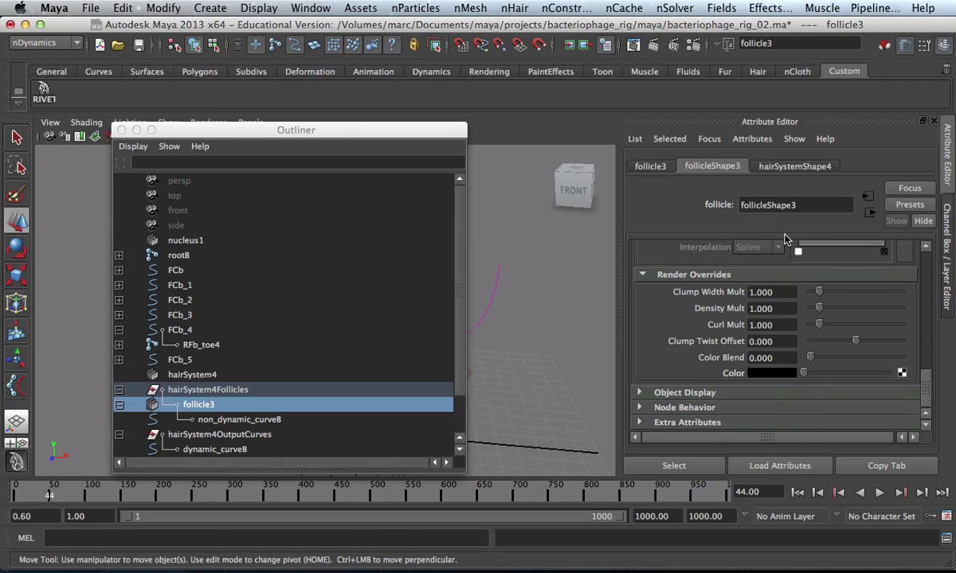
Show the hairSystemShape4 attributes and set the Bend Resistance in its dynamic properties to 1
{"action": "left_click", "coordinate": [755, 165]}
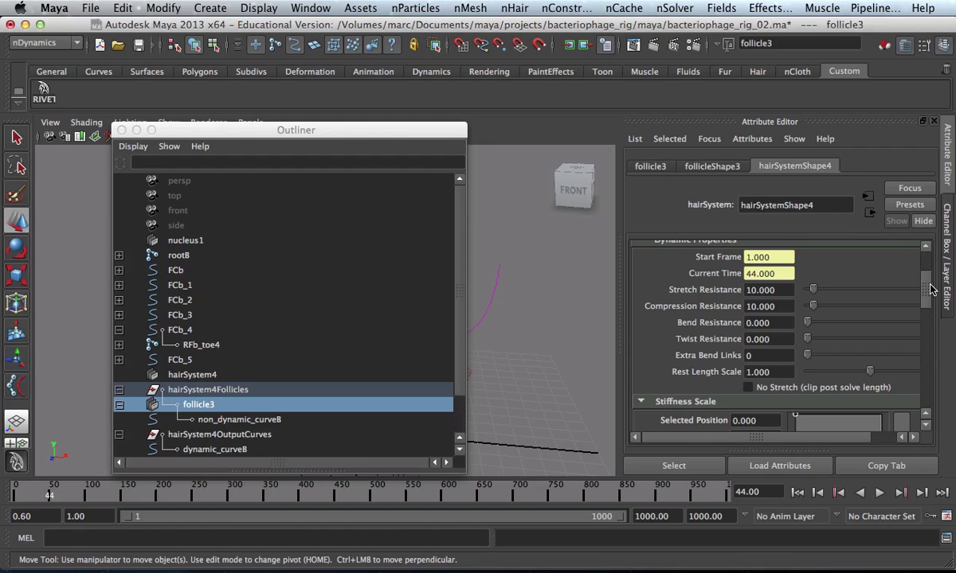
{"action": "scroll", "coordinate": [925, 295], "scroll_direction": "up", "scroll_amount": 1}
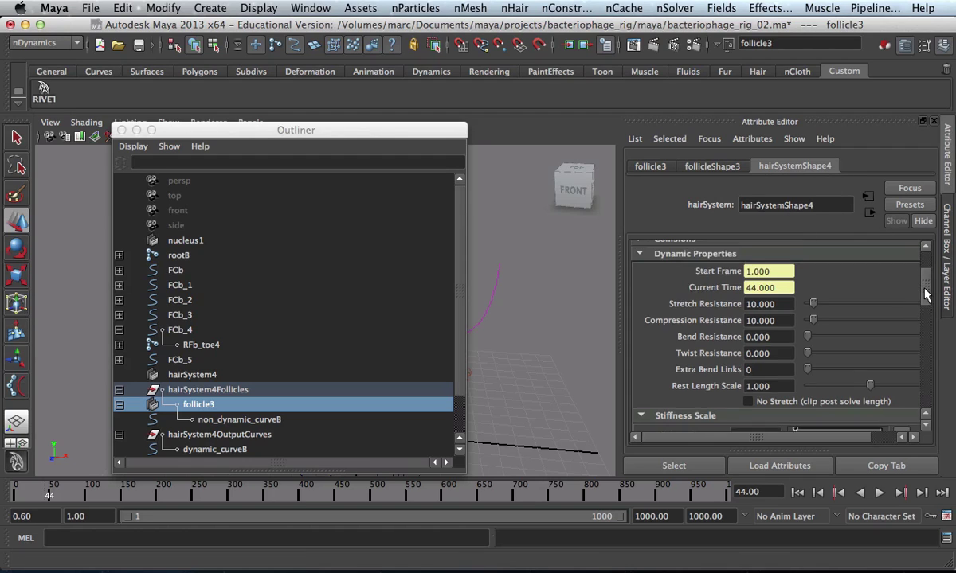
{"action": "mouse_move", "coordinate": [927, 294]}
{"action": "left_mouse_down"}
{"action": "mouse_move", "coordinate": [931, 269]}
{"action": "mouse_move", "coordinate": [924, 299]}
{"action": "left_mouse_up"}
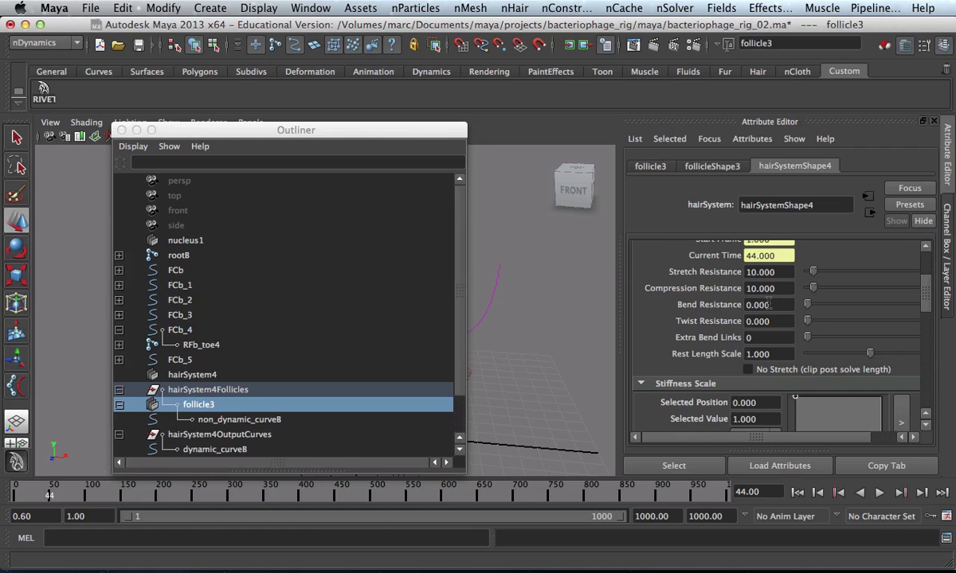
{"action": "left_click", "coordinate": [769, 304]}
{"action": "left_click_drag", "start_coordinate": [319, 136], "coordinate": [107, 361]}
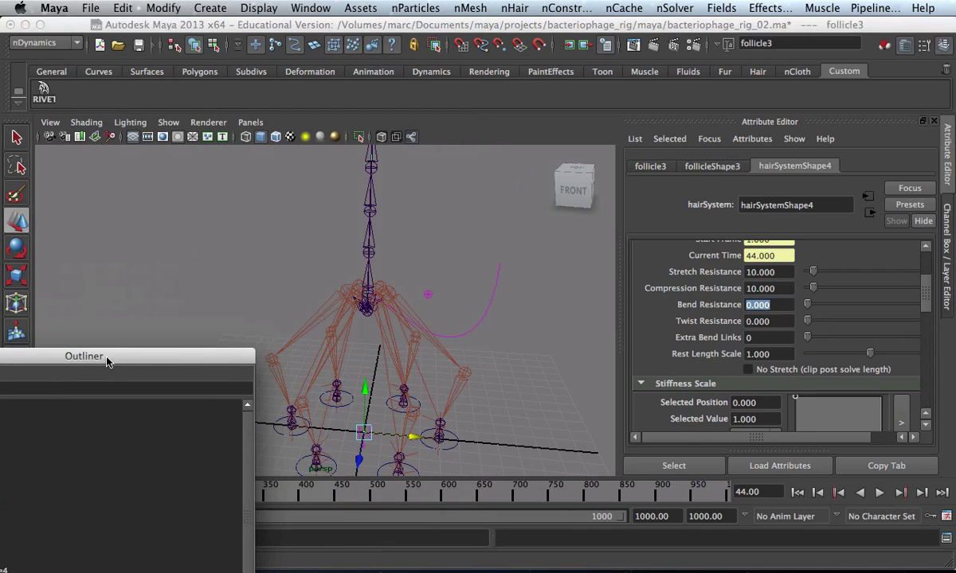
{"action": "left_click", "coordinate": [767, 305]}
{"action": "type", "text": "1"}
{"action": "key", "text": "Return"}
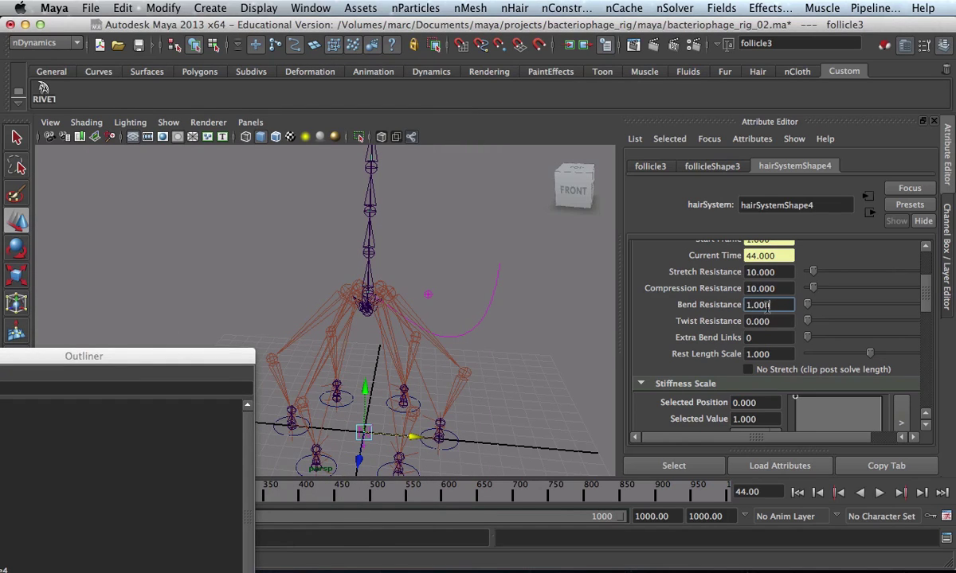
Replay the simulation from frame 1 to watch how the dynamic curve bends, and stop it
{"action": "left_click", "coordinate": [797, 492]}
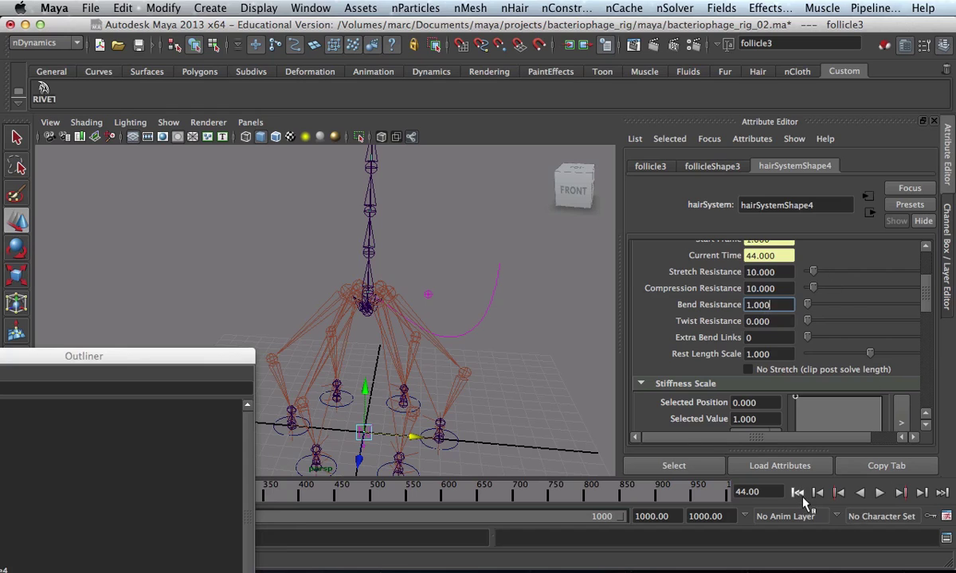
{"action": "left_click", "coordinate": [880, 493]}
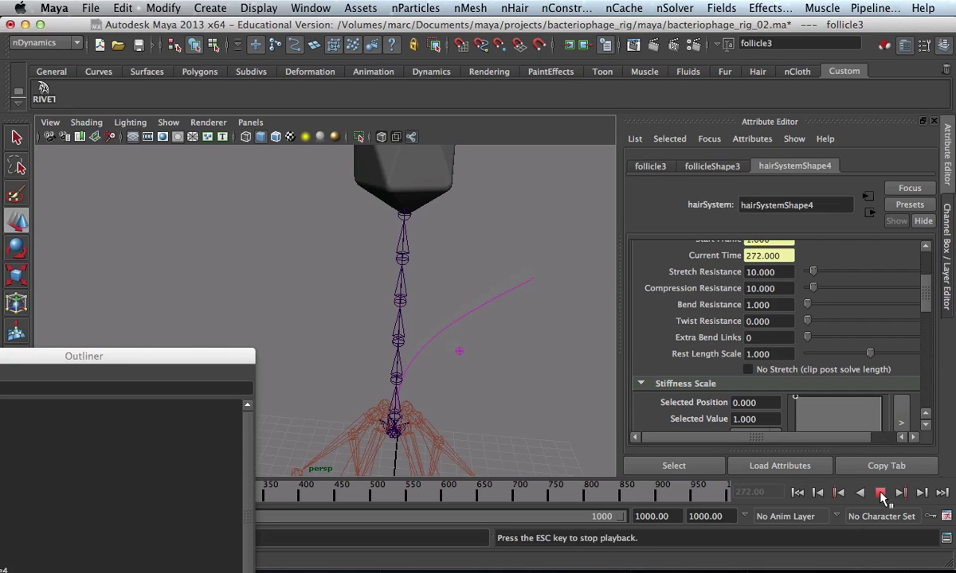
{"action": "left_click", "coordinate": [881, 494]}
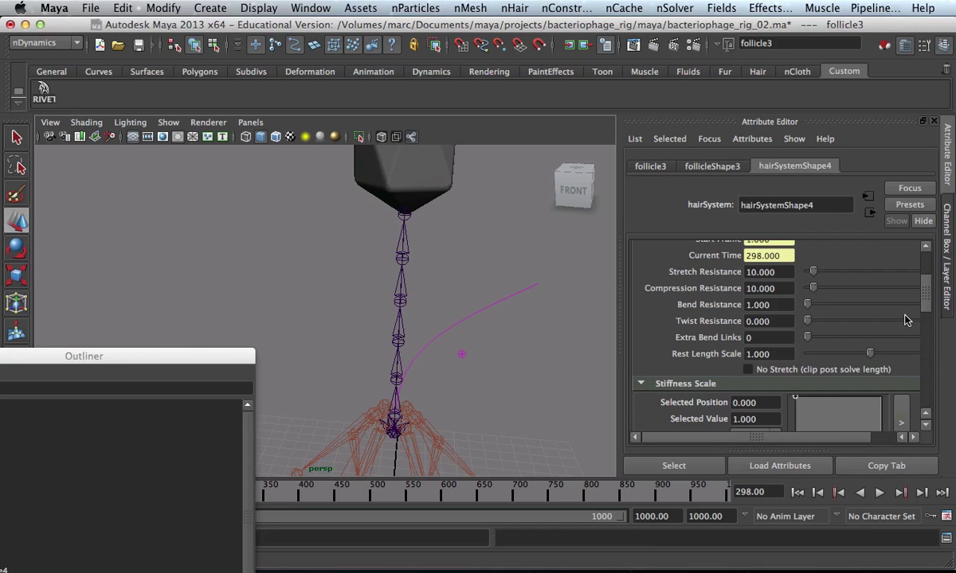
Try a Stiffness Scale ramp falling to 0.120 at position 1.000, and remove the added point
{"action": "left_click_drag", "start_coordinate": [922, 308], "coordinate": [923, 315]}
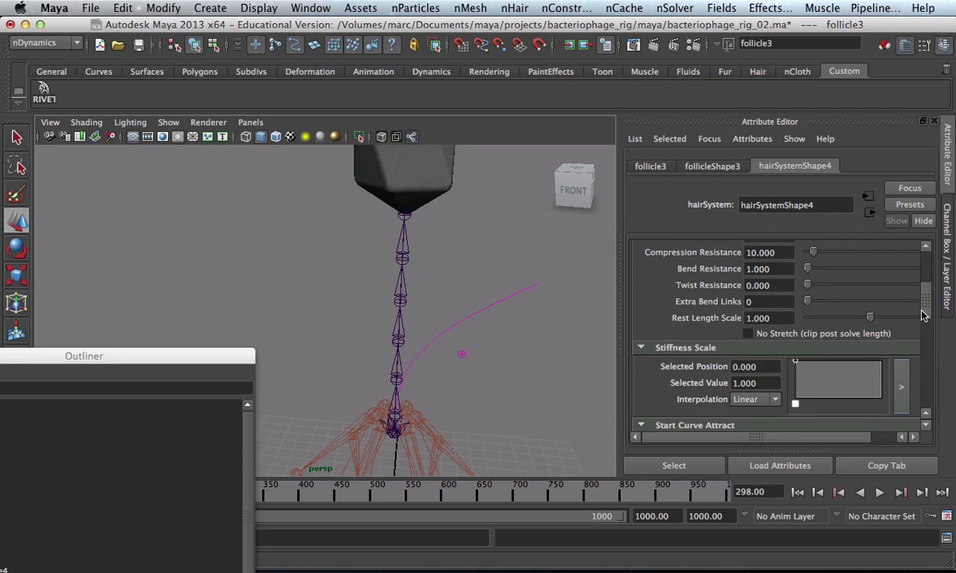
{"action": "scroll", "coordinate": [926, 313], "scroll_direction": "down", "scroll_amount": 1}
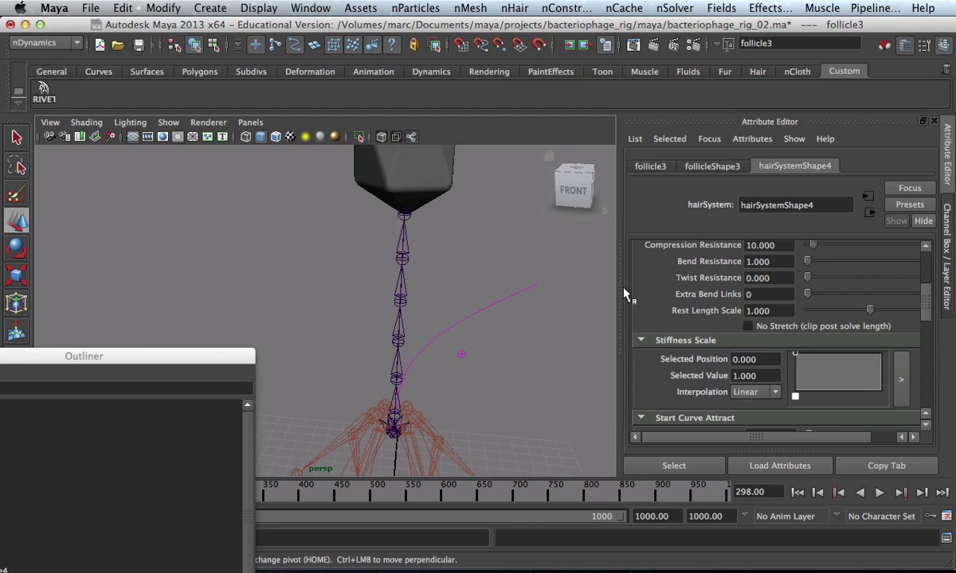
{"action": "left_click_drag", "start_coordinate": [871, 361], "coordinate": [882, 394]}
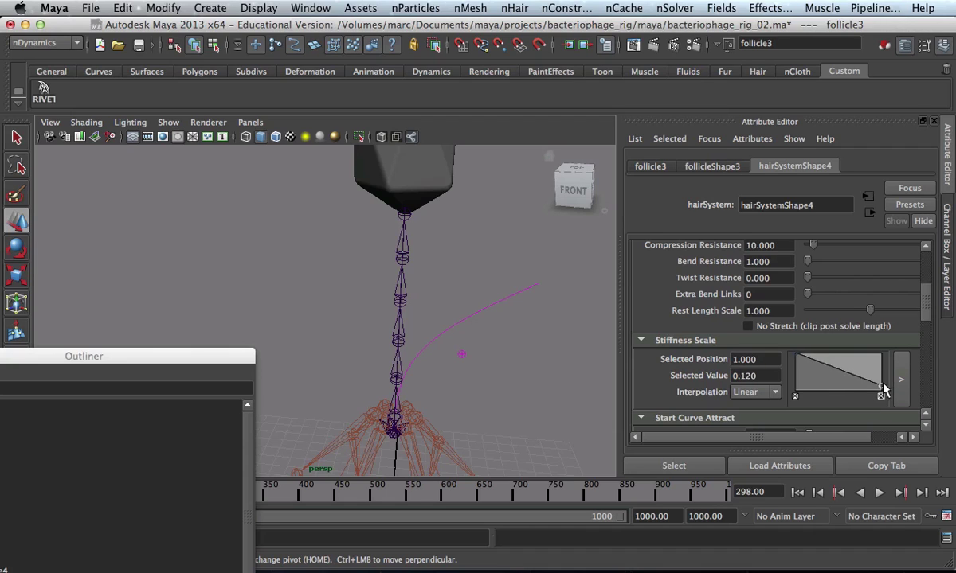
{"action": "left_click", "coordinate": [882, 396]}
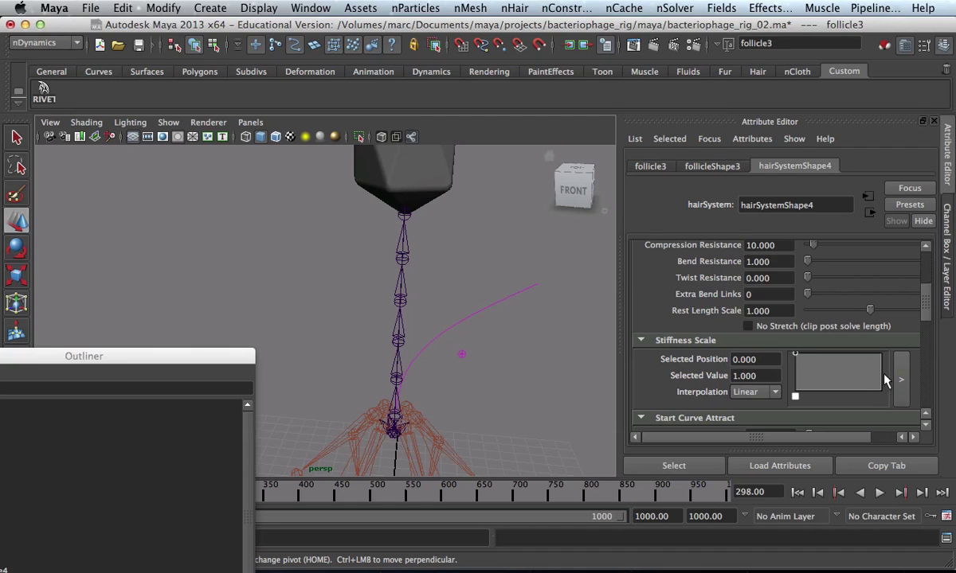
Set the hair system's Damp force to 1 and replay the simulation from the first frame
{"action": "left_click_drag", "start_coordinate": [924, 308], "coordinate": [923, 370]}
{"action": "left_click", "coordinate": [773, 331]}
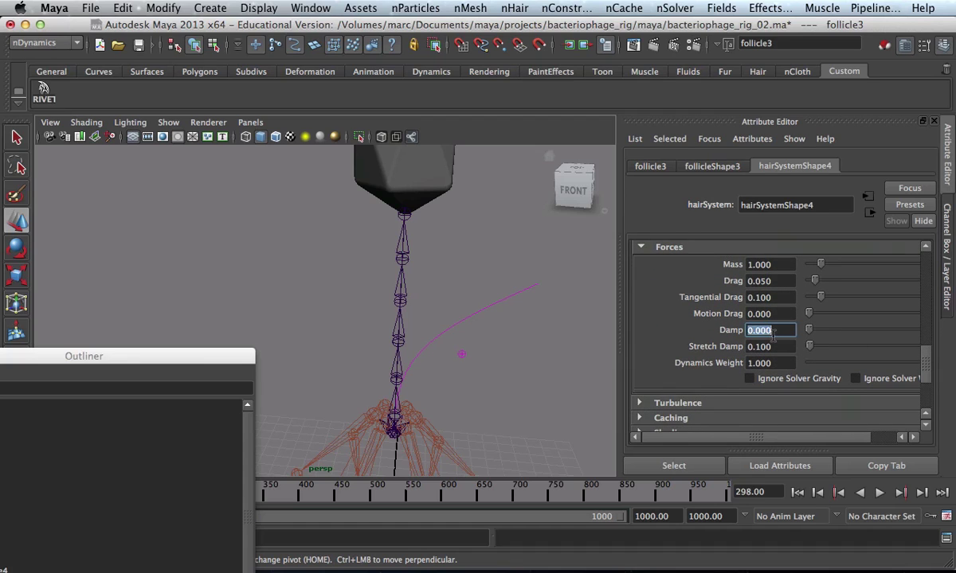
{"action": "left_click", "coordinate": [780, 283]}
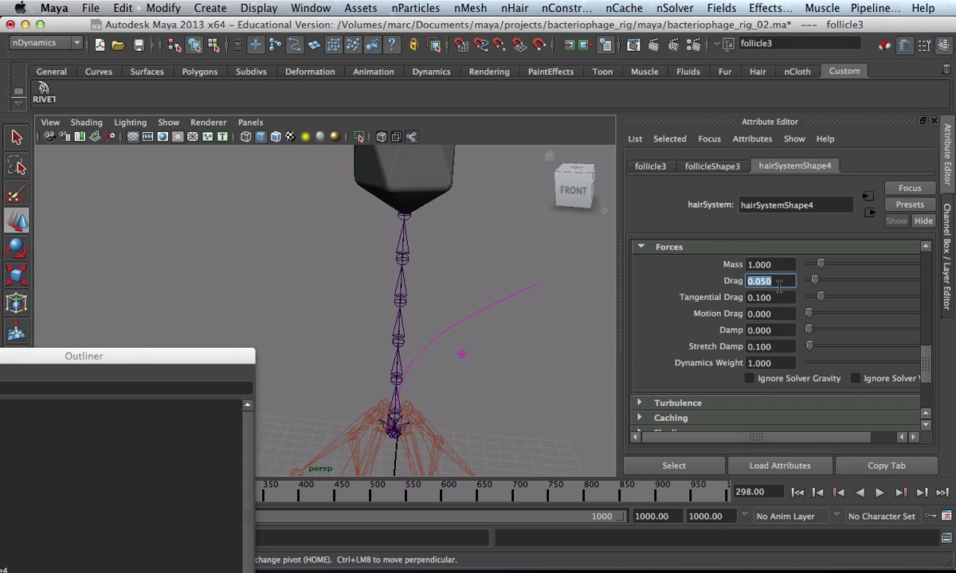
{"action": "left_click", "coordinate": [771, 330]}
{"action": "type", "text": "1"}
{"action": "key", "text": "Return"}
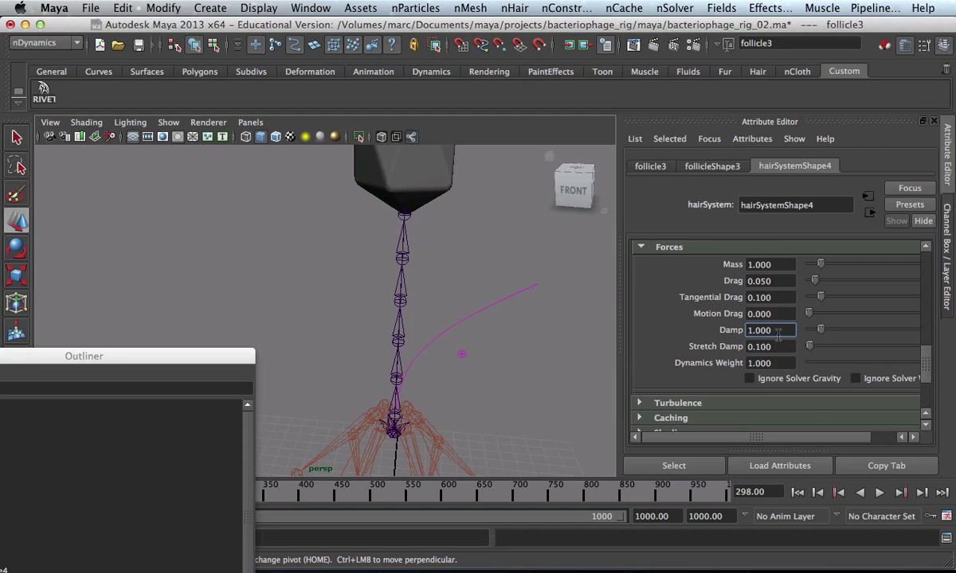
{"action": "left_click", "coordinate": [797, 493]}
{"action": "left_click", "coordinate": [880, 493]}
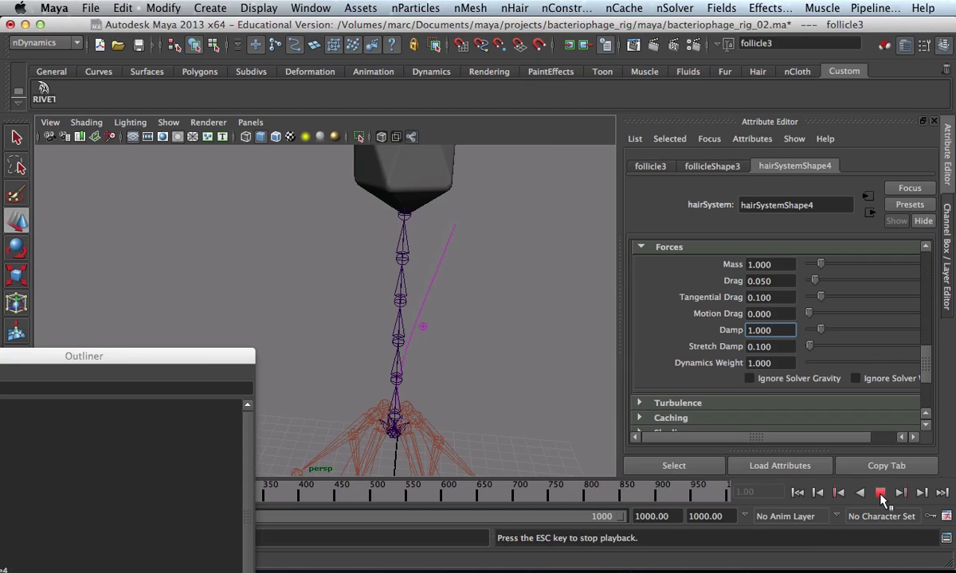
{"action": "left_click", "coordinate": [880, 493]}
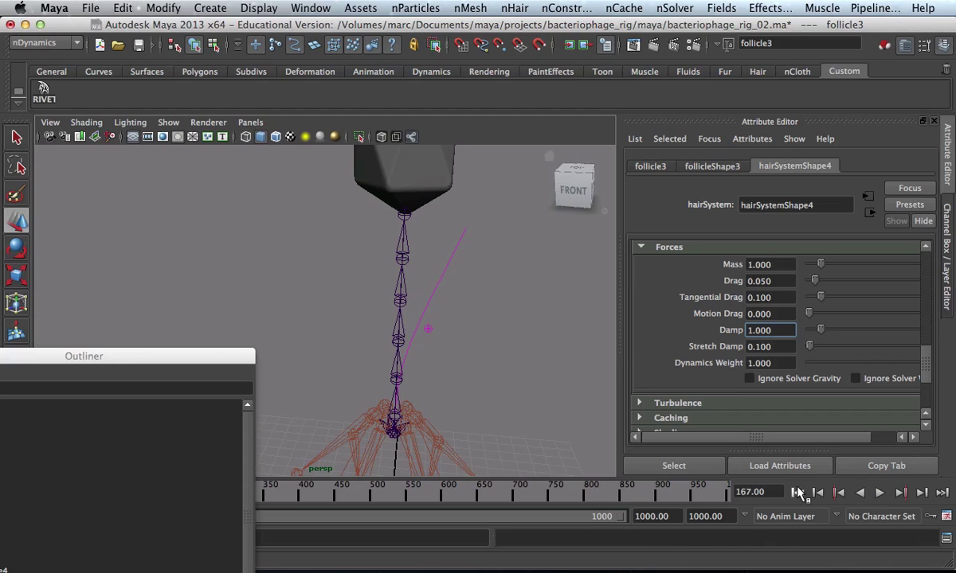
Reset Damp to 0, set Drag to 1, and run the simulation again to test its effect
{"action": "double_click", "coordinate": [773, 330]}
{"action": "type", "text": "0"}
{"action": "key", "text": "Return"}
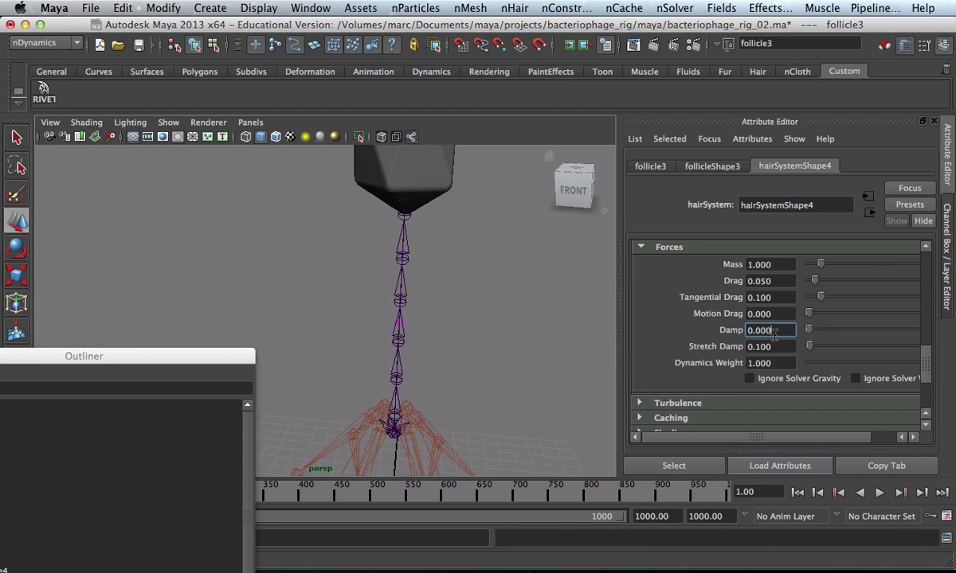
{"action": "double_click", "coordinate": [782, 282]}
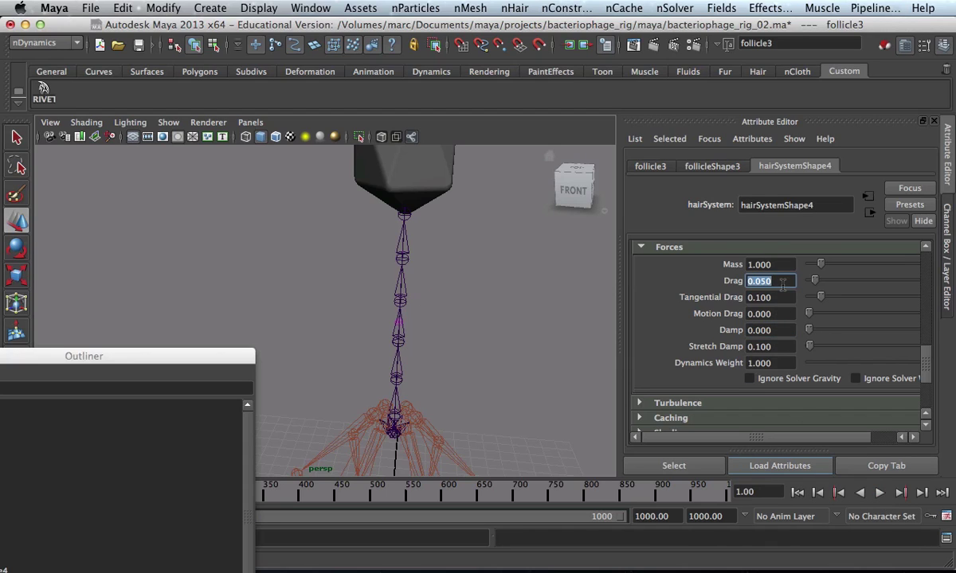
{"action": "type", "text": "1"}
{"action": "key", "text": "Return"}
{"action": "left_click", "coordinate": [880, 494]}
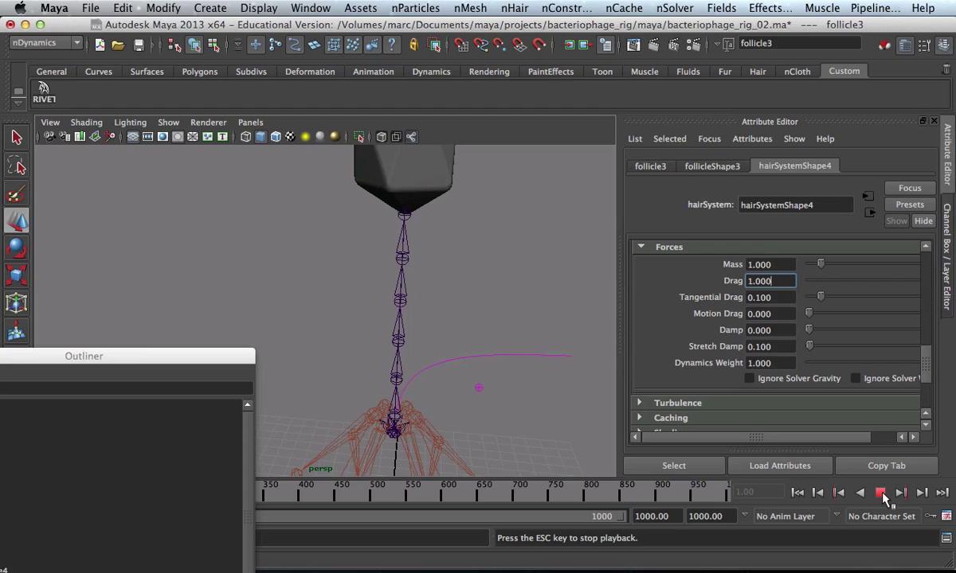
{"action": "left_click", "coordinate": [881, 494]}
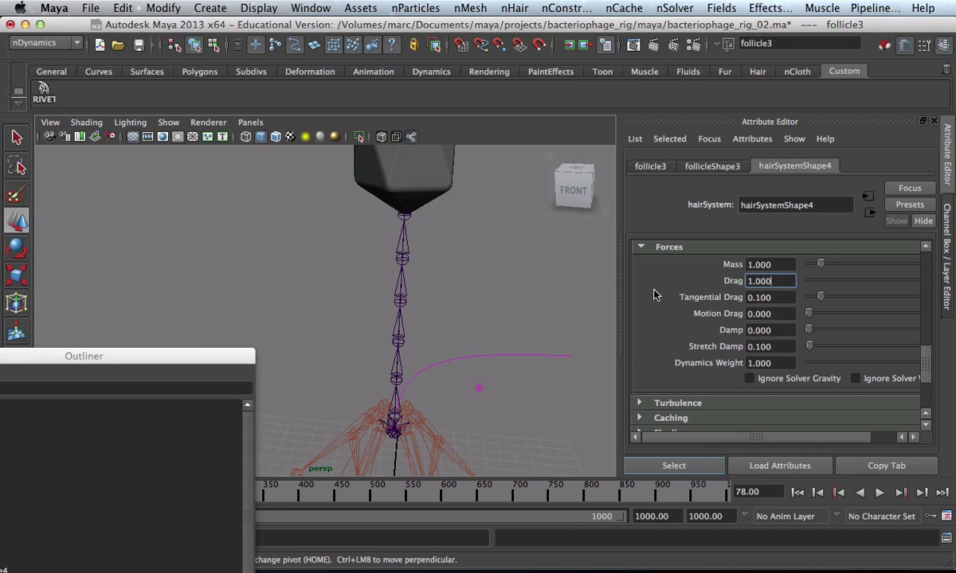
Restore the hair system's Drag to 0.050 and return the timeline to frame 1
{"action": "left_click", "coordinate": [774, 282]}
{"action": "type", "text": "0"}
{"action": "left_click", "coordinate": [837, 493]}
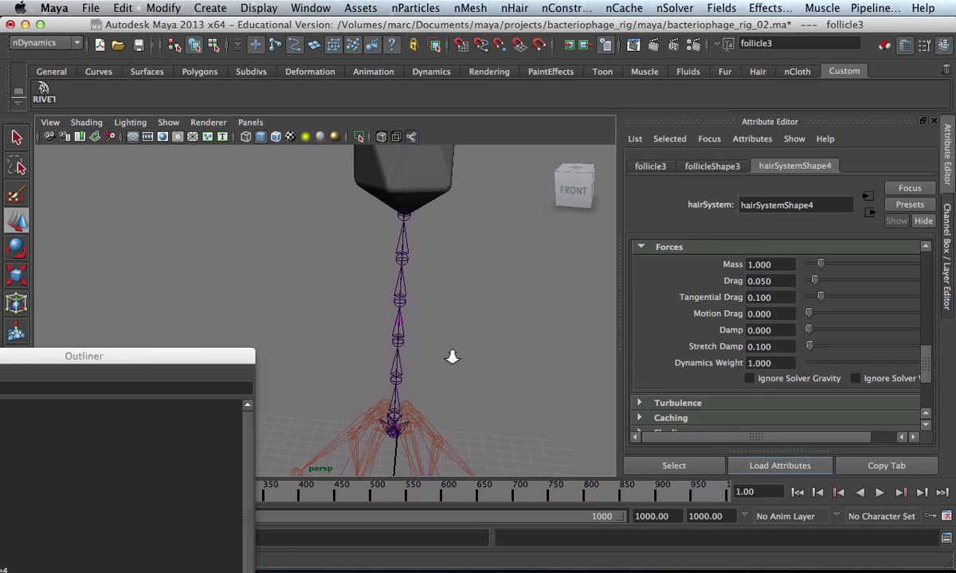
Test-move the rootB joint about -3.578 units along X to compare it with the curve, and undo the move
{"action": "key", "text": "a"}
{"action": "left_click_drag", "start_coordinate": [218, 363], "coordinate": [275, 531]}
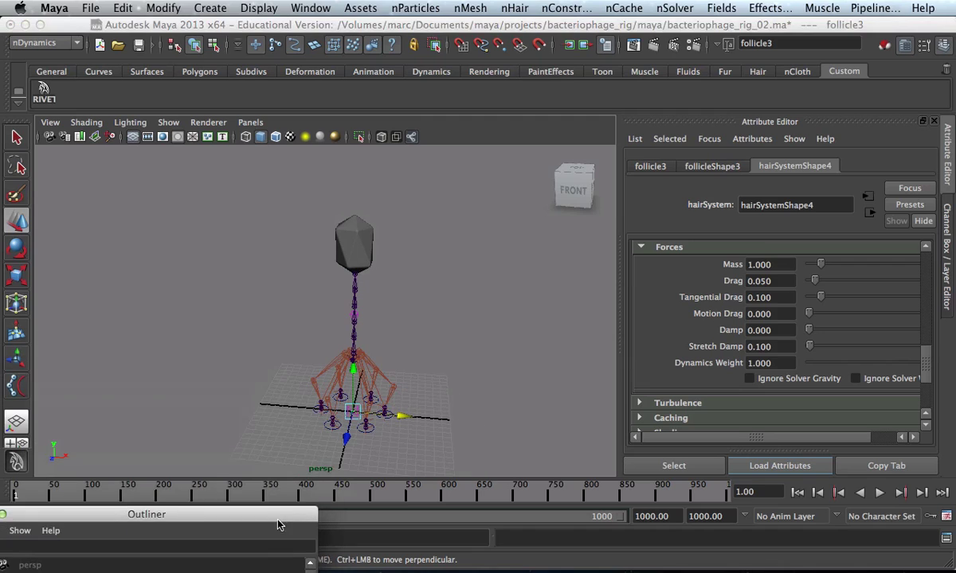
{"action": "left_click_drag", "start_coordinate": [270, 417], "coordinate": [253, 405], "text": "alt"}
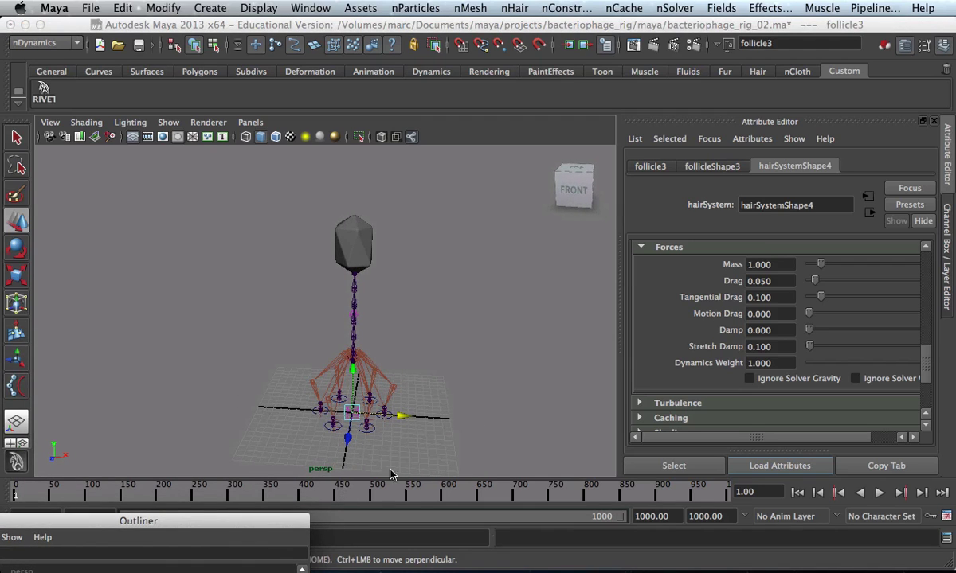
{"action": "right_click_drag", "start_coordinate": [245, 378], "coordinate": [450, 404], "text": "alt"}
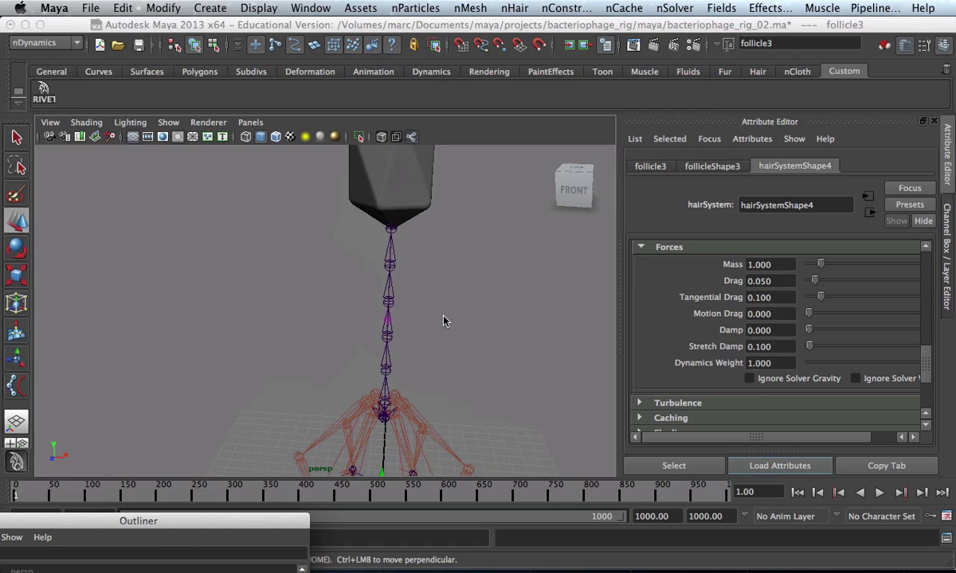
{"action": "middle_click_drag", "start_coordinate": [444, 321], "coordinate": [436, 245], "text": "alt"}
{"action": "left_click", "coordinate": [410, 350]}
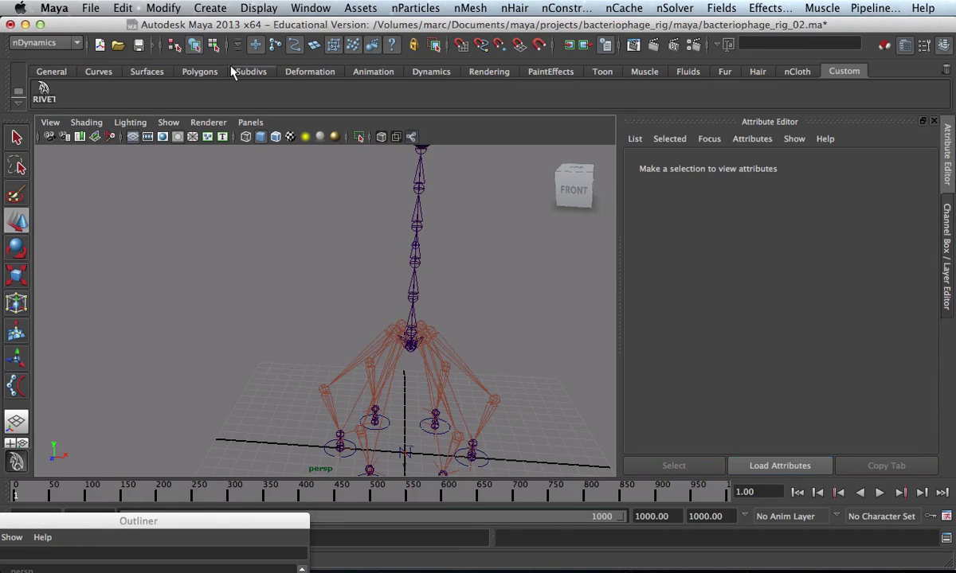
{"action": "left_click", "coordinate": [410, 356]}
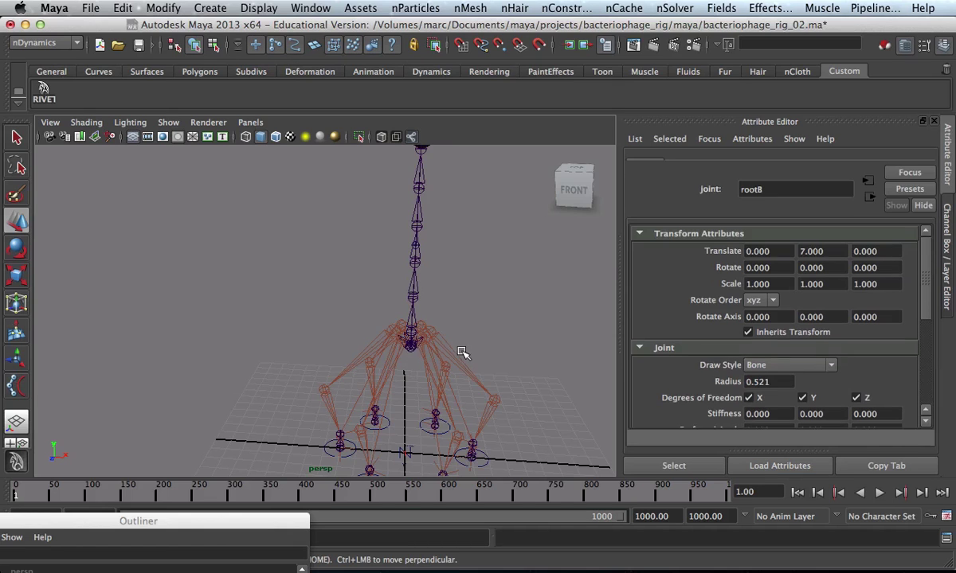
{"action": "left_click_drag", "start_coordinate": [401, 354], "coordinate": [398, 349]}
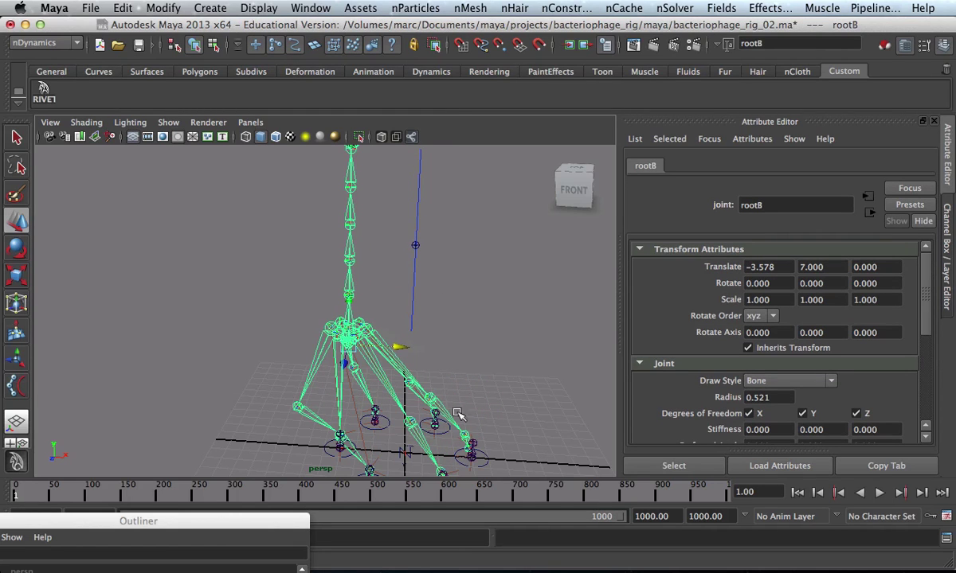
{"action": "key", "text": "ctrl+z"}
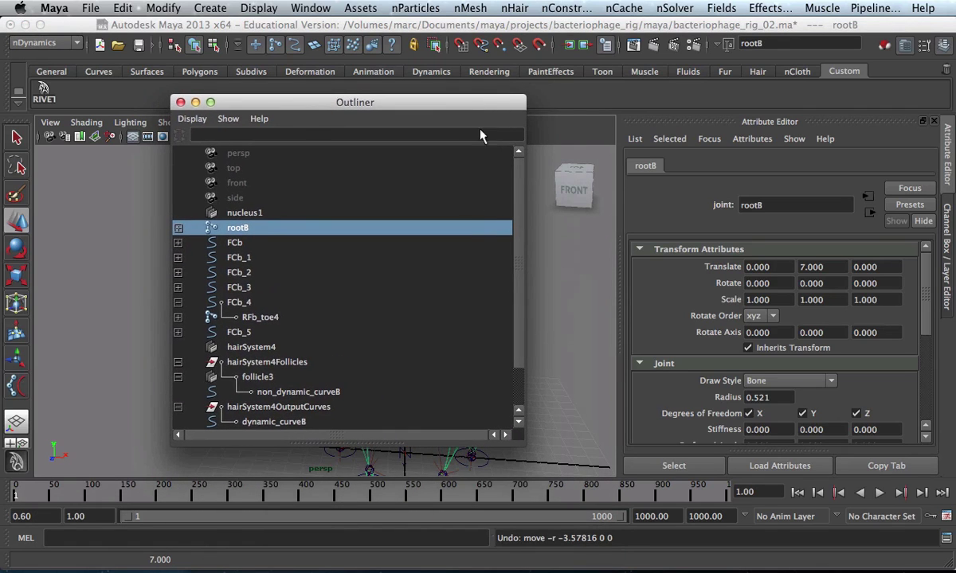
Parent hairSystem4Follicles under rootB in the hierarchy, and select hairSystem4 to show its attributes
{"action": "left_click", "coordinate": [269, 362]}
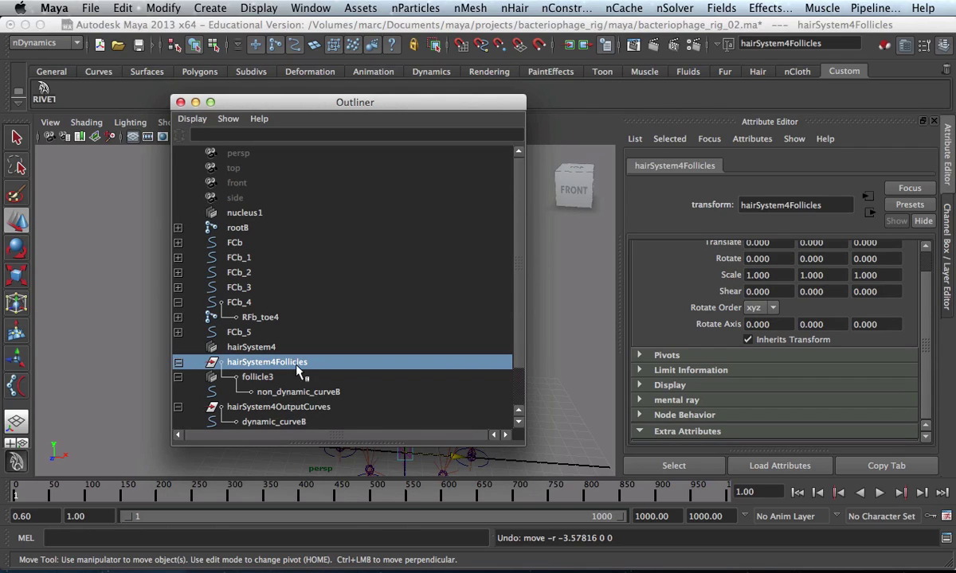
{"action": "middle_click_drag", "start_coordinate": [240, 364], "coordinate": [242, 231]}
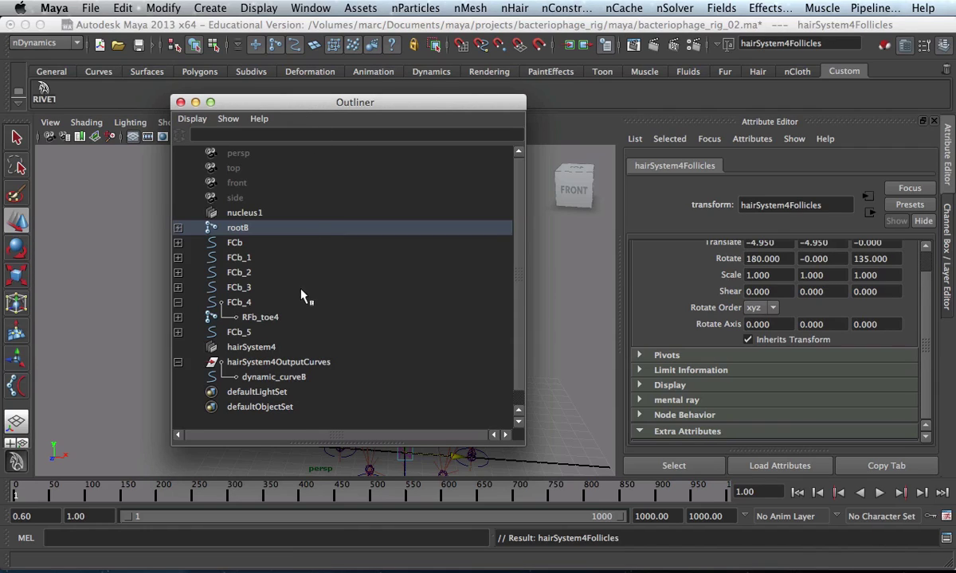
{"action": "left_click", "coordinate": [262, 348]}
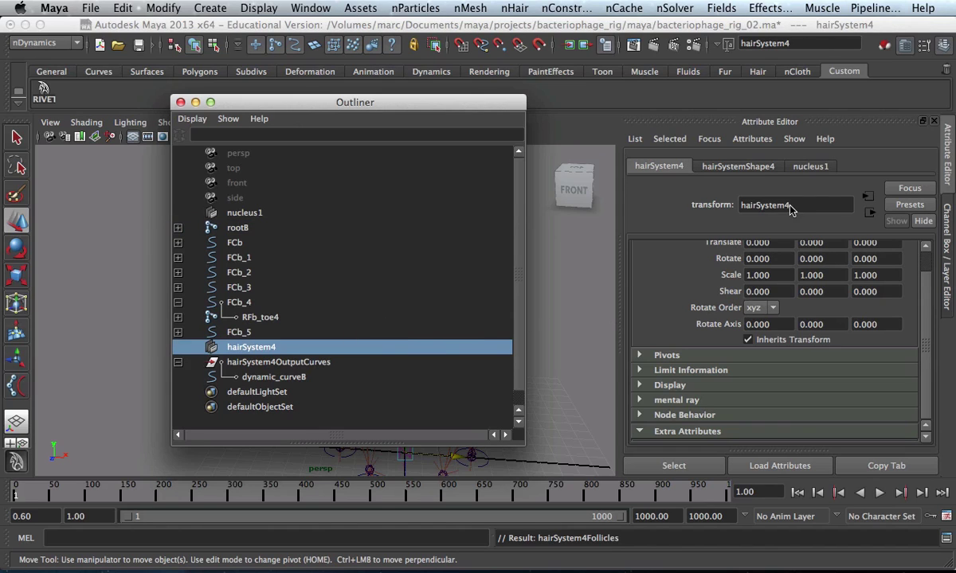
Try out the Start Curve Attract setting of hairSystemShape4 and return it to 0
{"action": "left_click", "coordinate": [738, 166]}
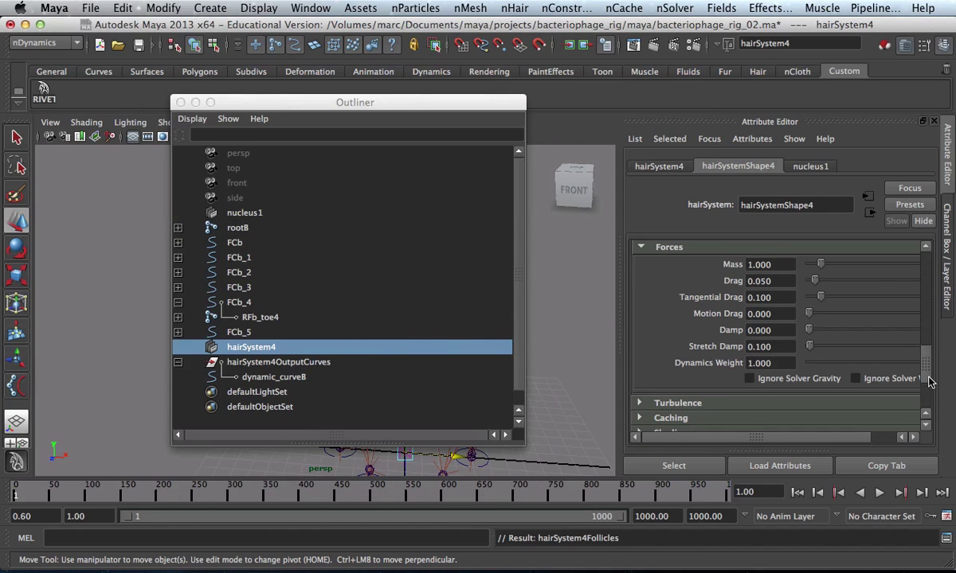
{"action": "scroll", "coordinate": [928, 374], "scroll_direction": "up", "scroll_amount": 3}
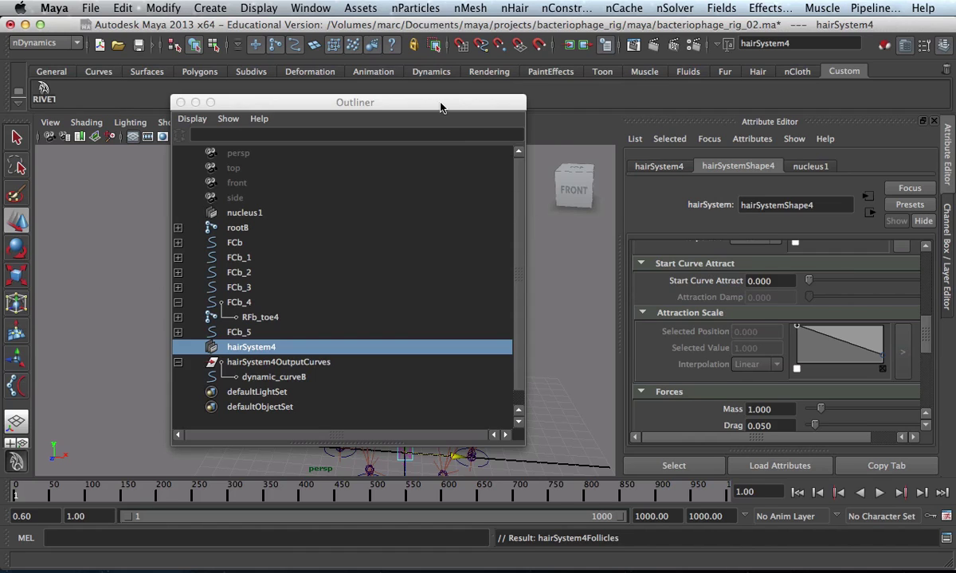
{"action": "left_click_drag", "start_coordinate": [441, 107], "coordinate": [468, 422]}
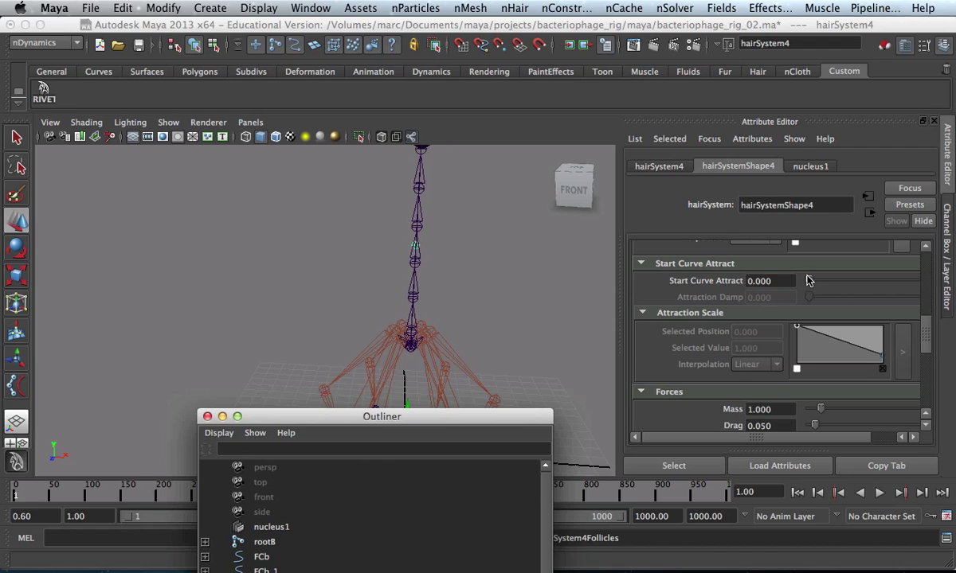
{"action": "left_click_drag", "start_coordinate": [808, 280], "coordinate": [837, 284]}
{"action": "left_click_drag", "start_coordinate": [897, 281], "coordinate": [773, 280]}
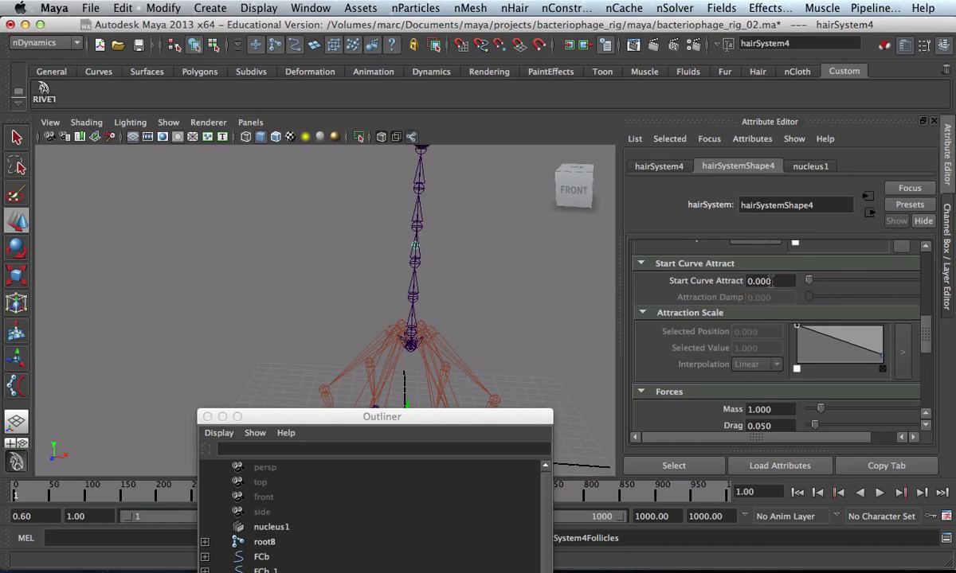
Test-move the rootB joint freely to see how the rig and its curve follow, and undo the moves
{"action": "left_click_drag", "start_coordinate": [494, 425], "coordinate": [550, 570]}
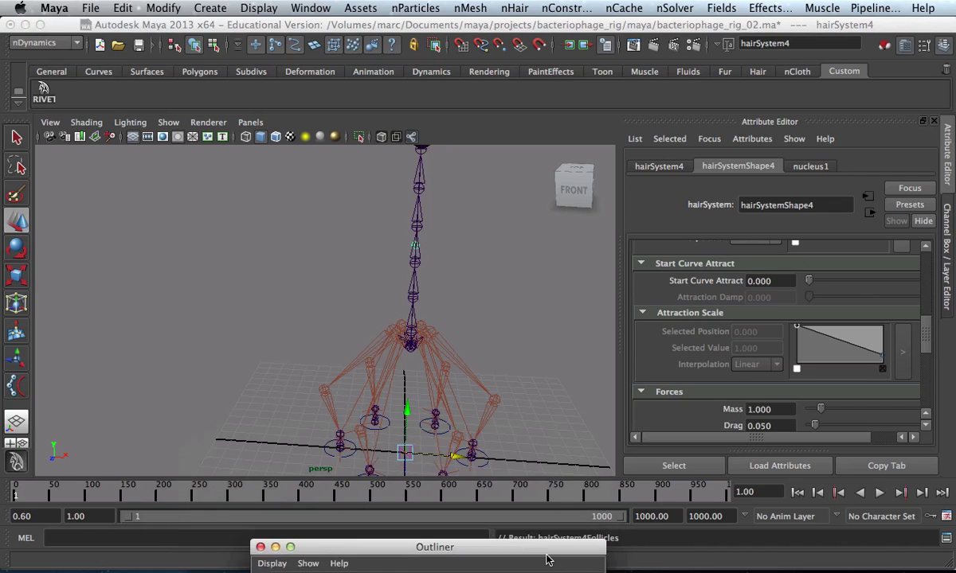
{"action": "key", "text": "w"}
{"action": "left_click", "coordinate": [459, 353]}
{"action": "left_click_drag", "start_coordinate": [460, 353], "coordinate": [560, 420]}
{"action": "key", "text": "ctrl+z"}
{"action": "key", "text": "ctrl+z"}
{"action": "key", "text": "ctrl+z"}
{"action": "key", "text": "ctrl+z"}
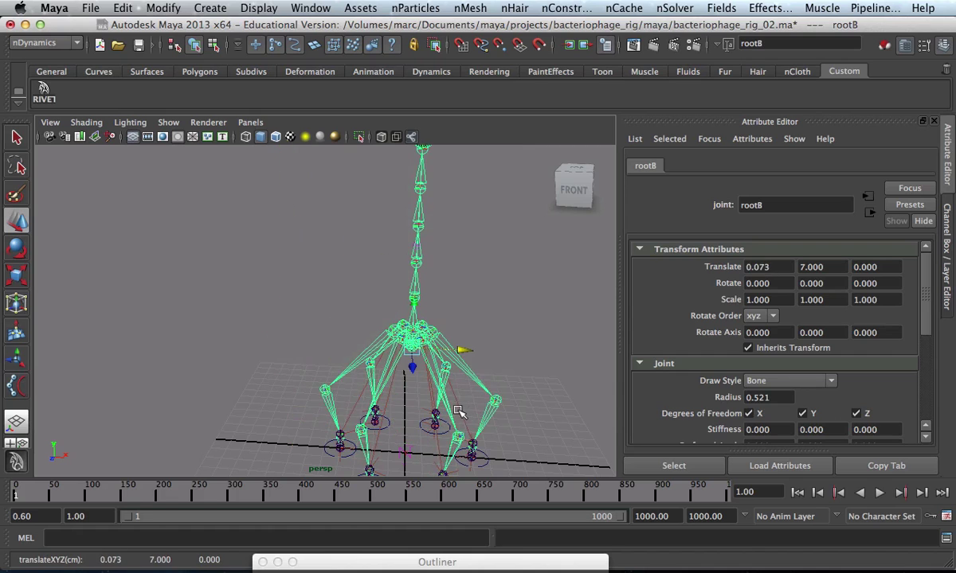
Create a NURBS circle at the origin and scale it uniformly to about 14.281 so it surrounds the rig's feet
{"action": "left_click_drag", "start_coordinate": [458, 409], "coordinate": [408, 413], "text": "alt"}
{"action": "left_click_drag", "start_coordinate": [381, 309], "coordinate": [299, 316], "text": "alt"}
{"action": "right_click_drag", "start_coordinate": [299, 315], "coordinate": [328, 335], "text": "alt"}
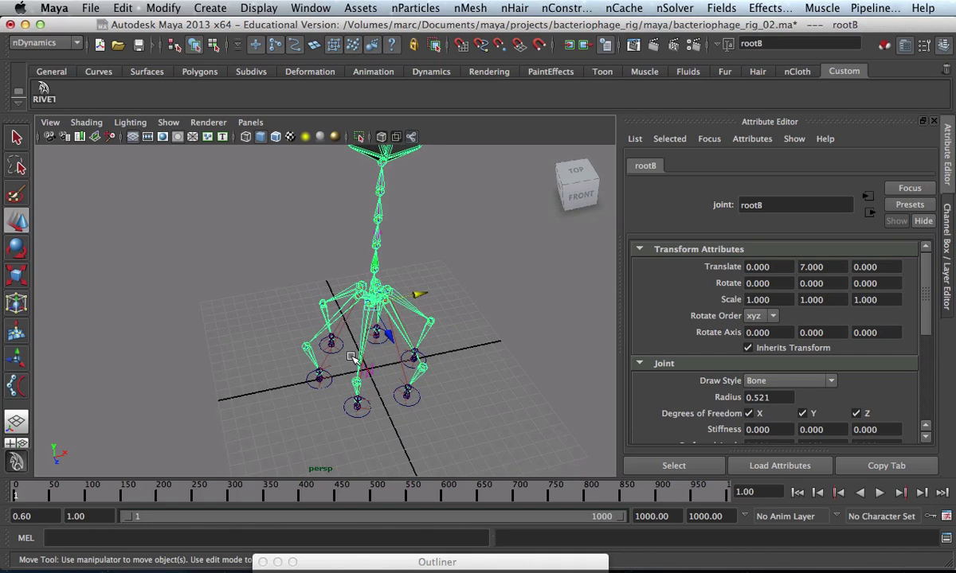
{"action": "right_click_drag", "start_coordinate": [394, 343], "coordinate": [286, 339], "text": "alt"}
{"action": "key", "text": "space"}
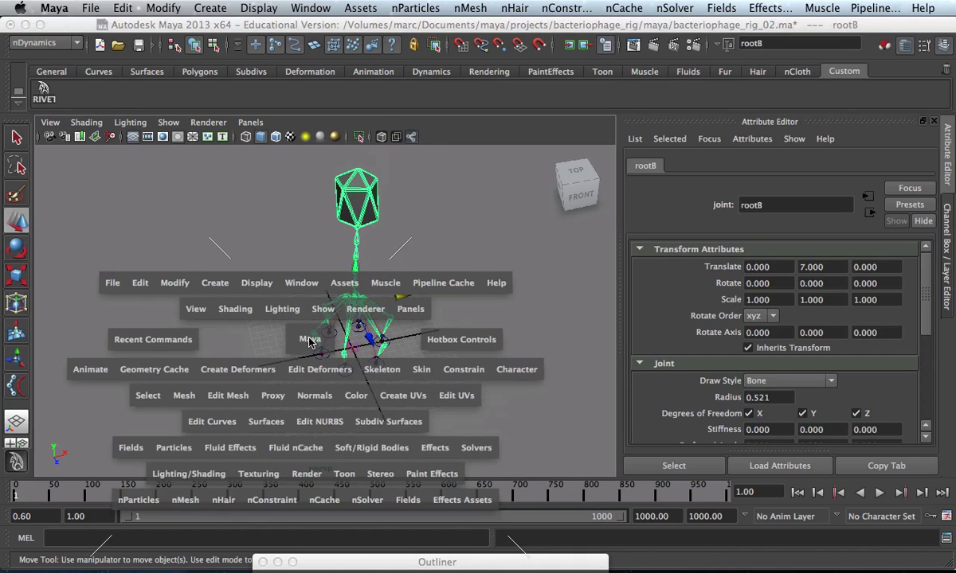
{"action": "left_click", "coordinate": [209, 287]}
{"action": "mouse_move", "coordinate": [247, 358]}
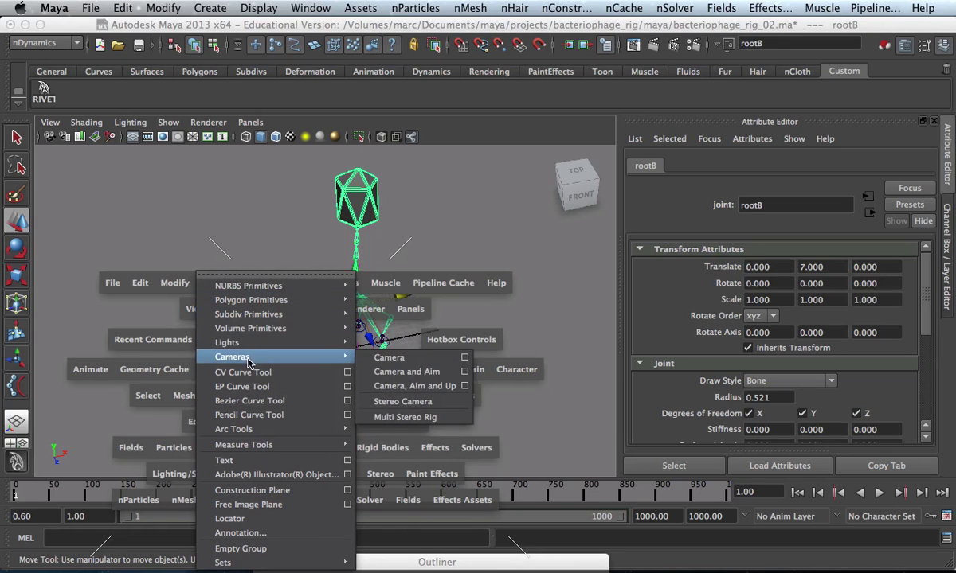
{"action": "mouse_move", "coordinate": [275, 285]}
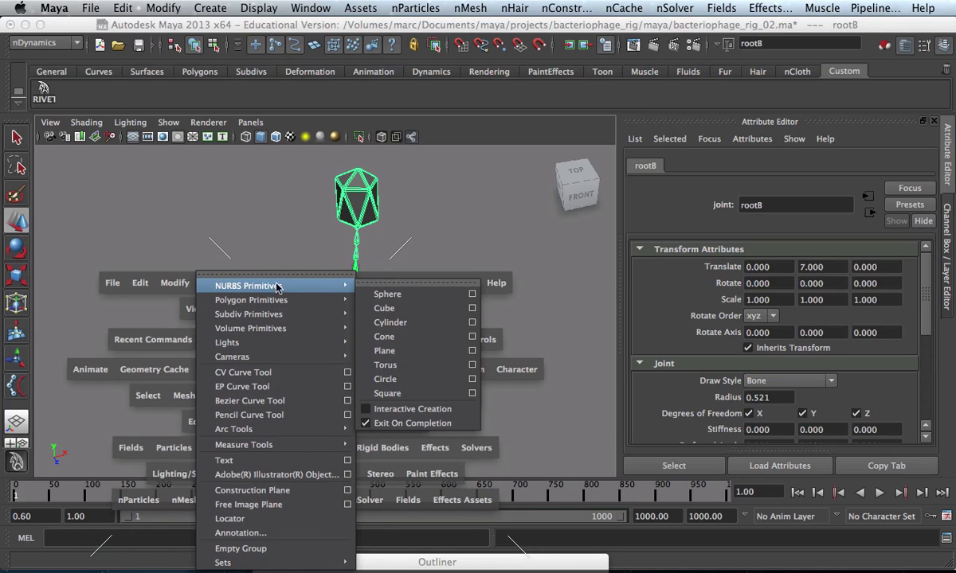
{"action": "left_click", "coordinate": [402, 383]}
{"action": "key", "text": "r"}
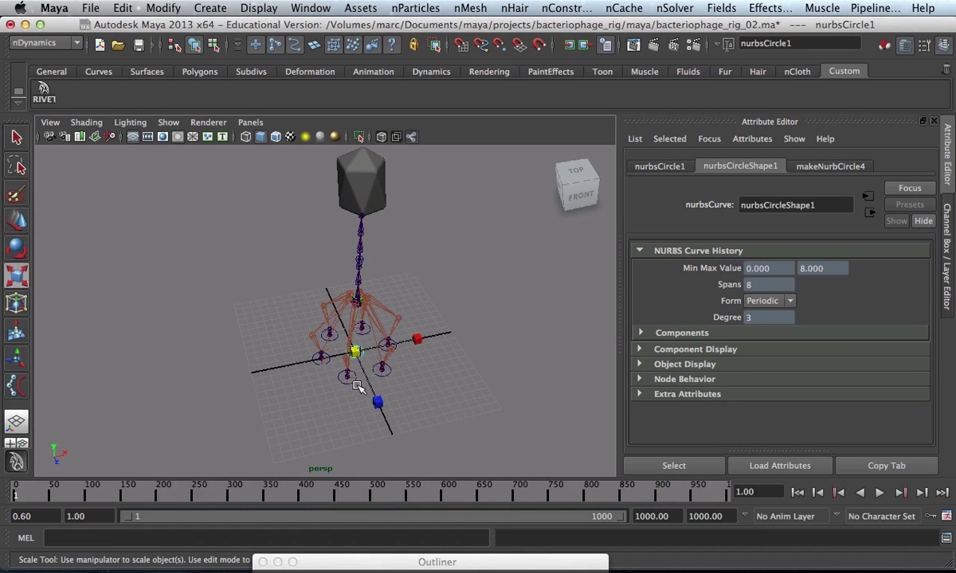
{"action": "left_click_drag", "start_coordinate": [355, 350], "coordinate": [540, 384]}
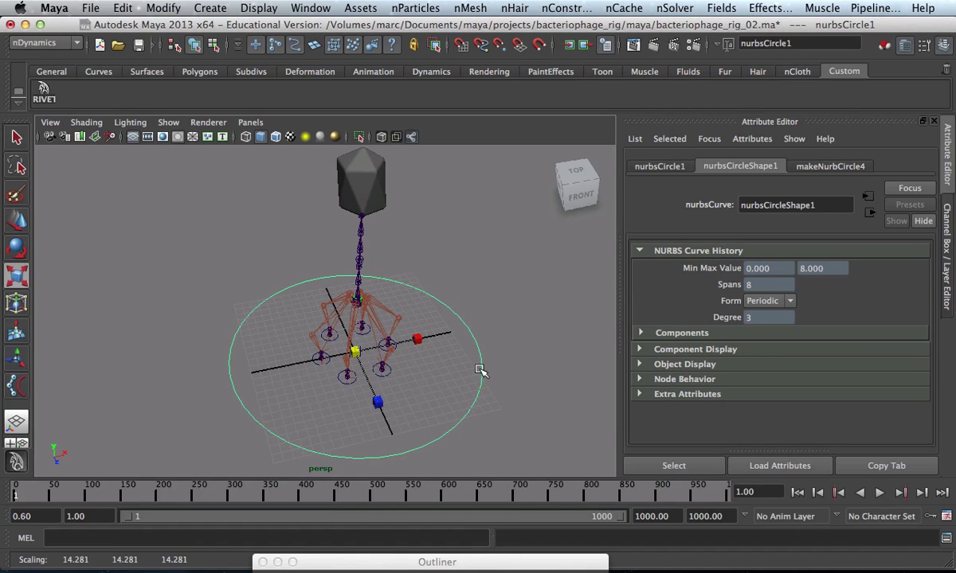
Scale four alternating control vertices of the circle inward to form a four-pointed star, and return to object selection
{"action": "right_click_drag", "start_coordinate": [474, 350], "coordinate": [394, 333]}
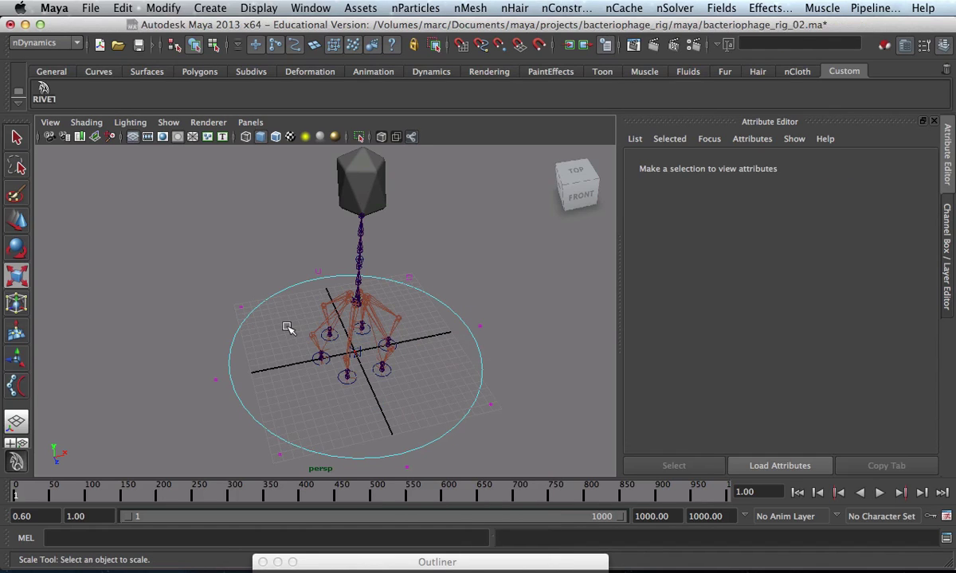
{"action": "left_click_drag", "start_coordinate": [498, 314], "coordinate": [474, 348]}
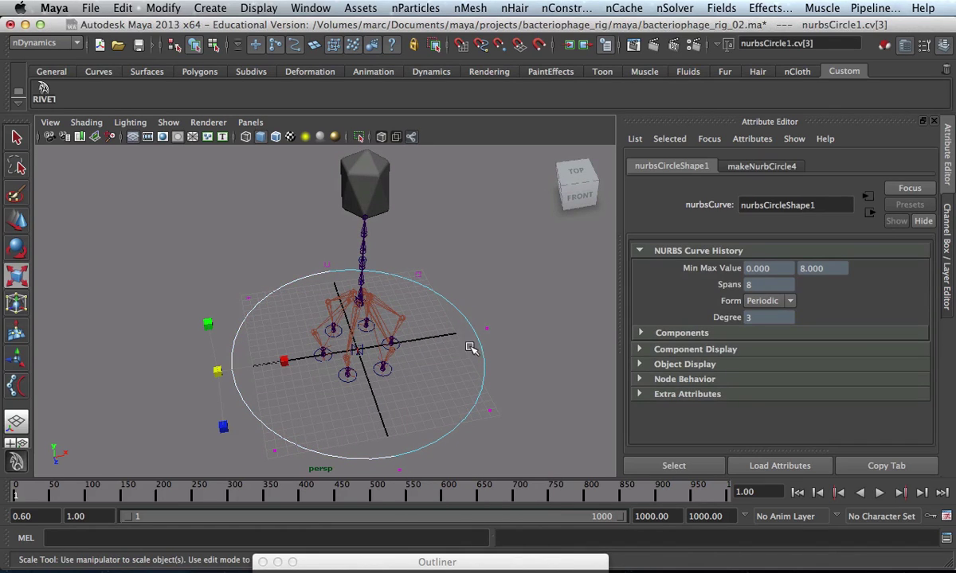
{"action": "left_click", "coordinate": [322, 262], "text": "shift"}
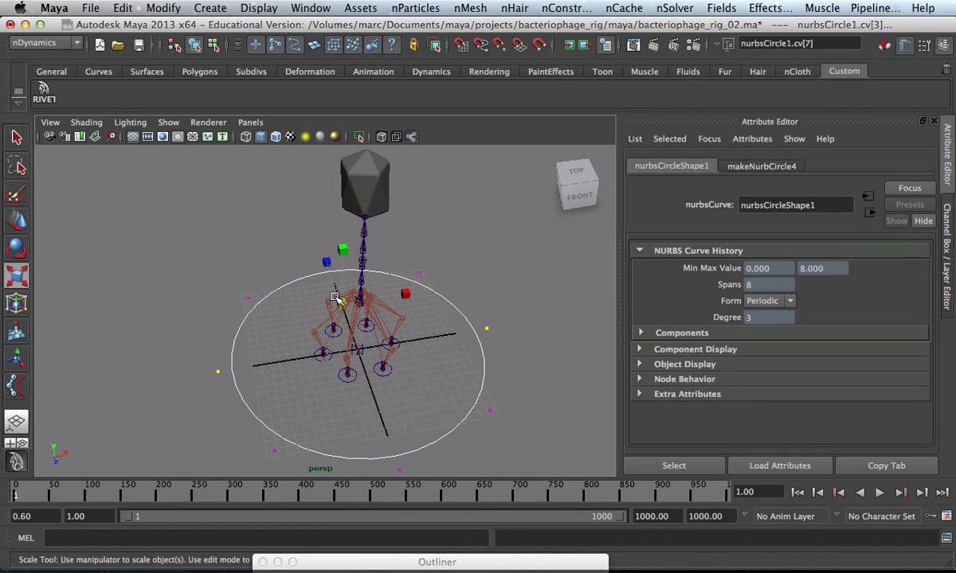
{"action": "left_click", "coordinate": [399, 469], "text": "shift"}
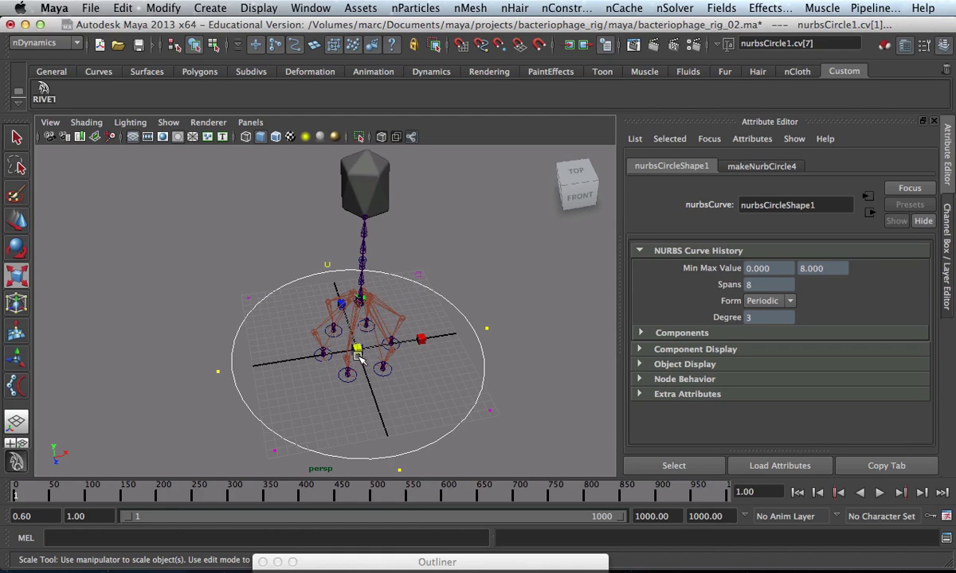
{"action": "left_click_drag", "start_coordinate": [343, 344], "coordinate": [209, 350]}
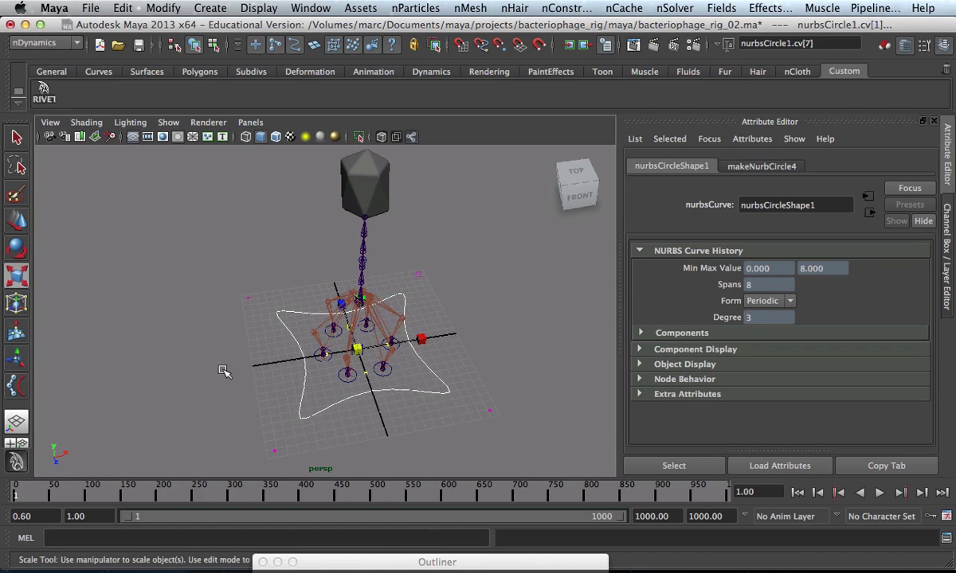
{"action": "left_click_drag", "start_coordinate": [319, 398], "coordinate": [429, 396], "text": "alt"}
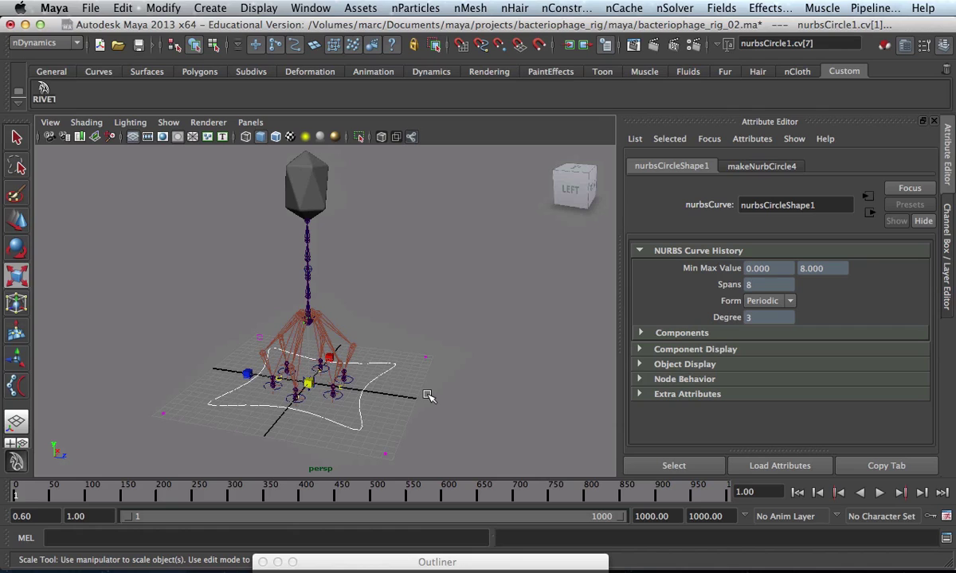
{"action": "right_click_drag", "start_coordinate": [344, 368], "coordinate": [385, 359]}
{"action": "left_click", "coordinate": [384, 359]}
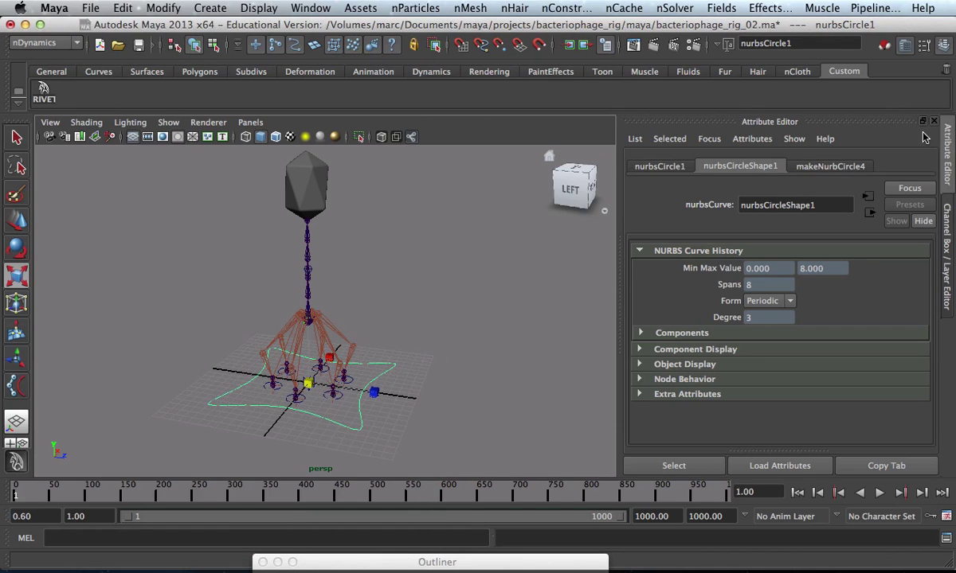
Rename the star-shaped NURBS curve to mainController
{"action": "left_click", "coordinate": [642, 166]}
{"action": "double_click", "coordinate": [753, 204]}
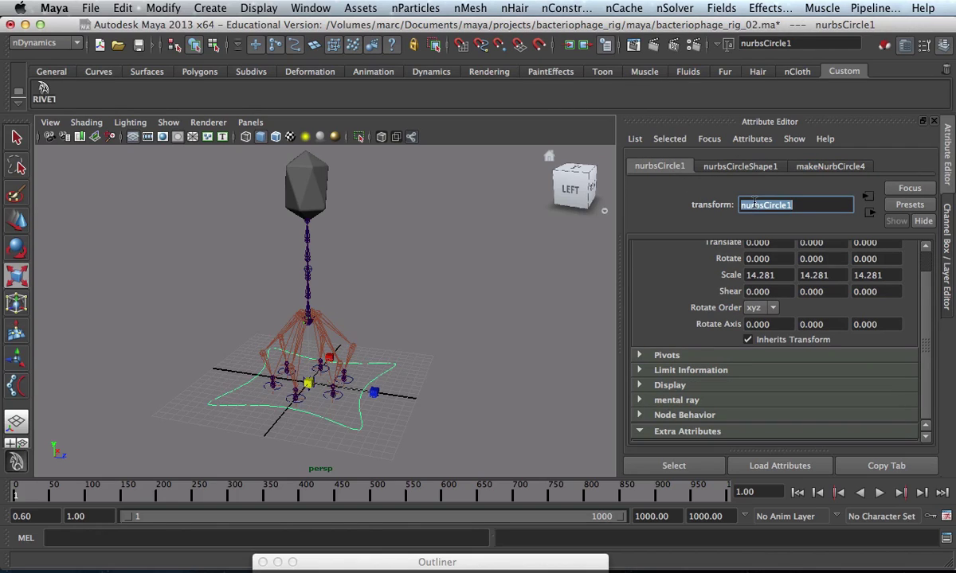
{"action": "type", "text": "mainController"}
{"action": "key", "text": "Return"}
{"action": "left_click_drag", "start_coordinate": [512, 333], "coordinate": [270, 346], "text": "alt"}
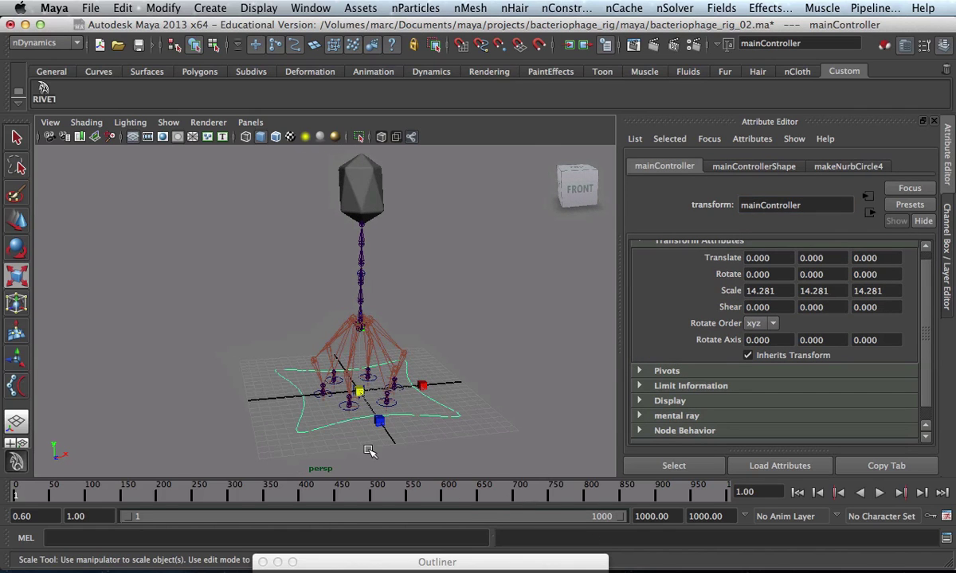
{"action": "left_click_drag", "start_coordinate": [369, 451], "coordinate": [264, 390], "text": "alt"}
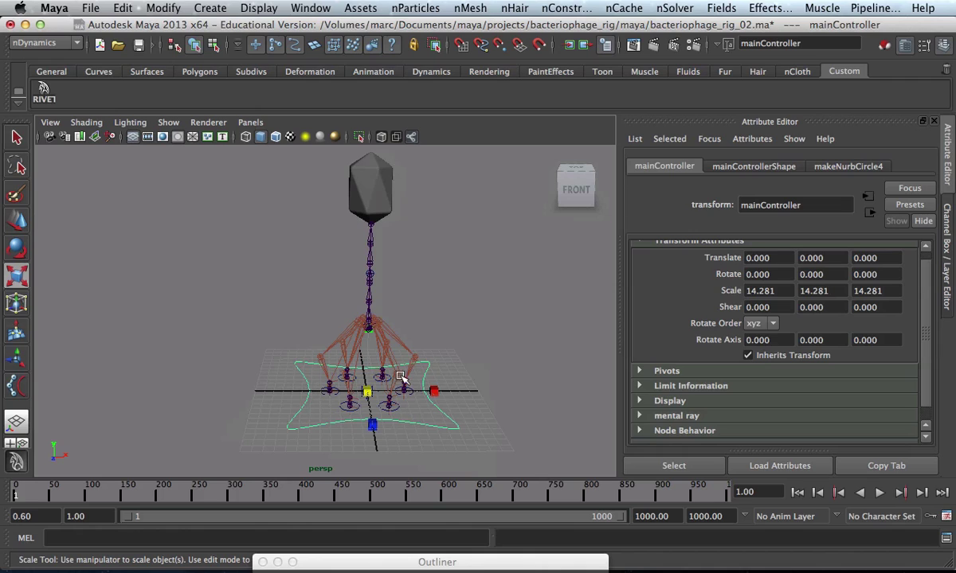
{"action": "left_click_drag", "start_coordinate": [356, 382], "coordinate": [361, 361], "text": "alt"}
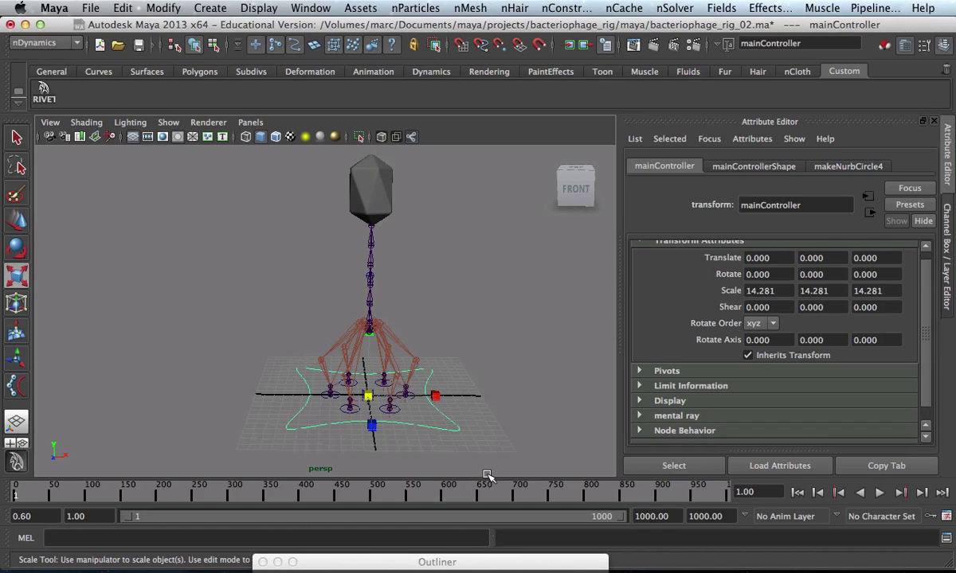
Bring the scene hierarchy back into view and examine the area where the legs meet the central joint chain
{"action": "left_click_drag", "start_coordinate": [540, 567], "coordinate": [799, 163]}
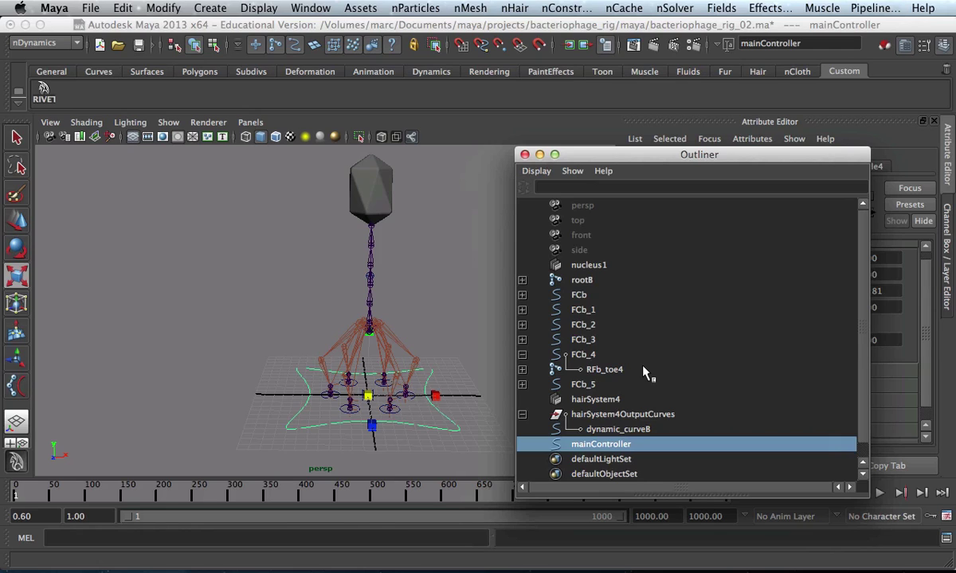
{"action": "key", "text": "alt"}
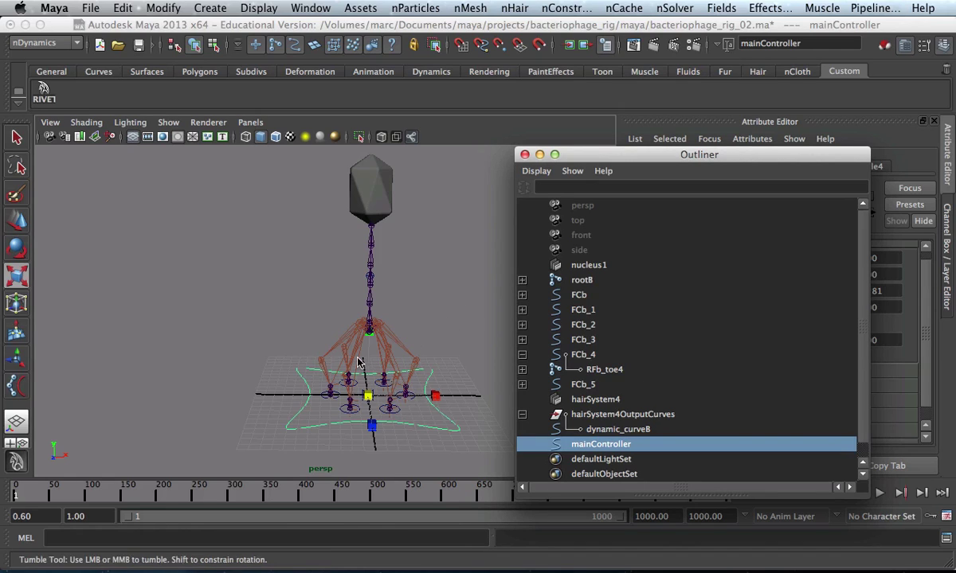
{"action": "left_click_drag", "start_coordinate": [358, 363], "coordinate": [362, 374], "text": "alt"}
{"action": "right_click_drag", "start_coordinate": [363, 374], "coordinate": [390, 330], "text": "alt"}
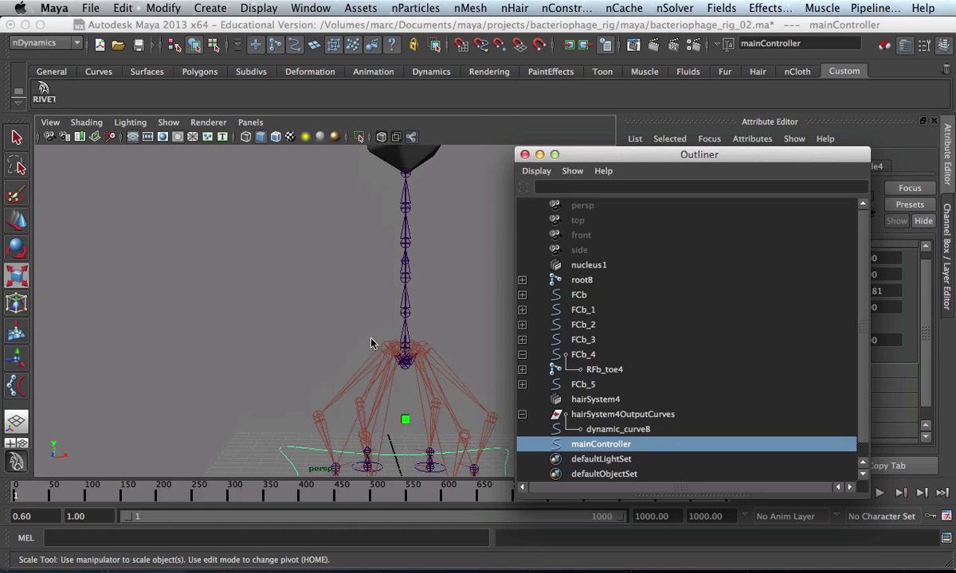
{"action": "left_click_drag", "start_coordinate": [370, 342], "coordinate": [283, 281], "text": "alt"}
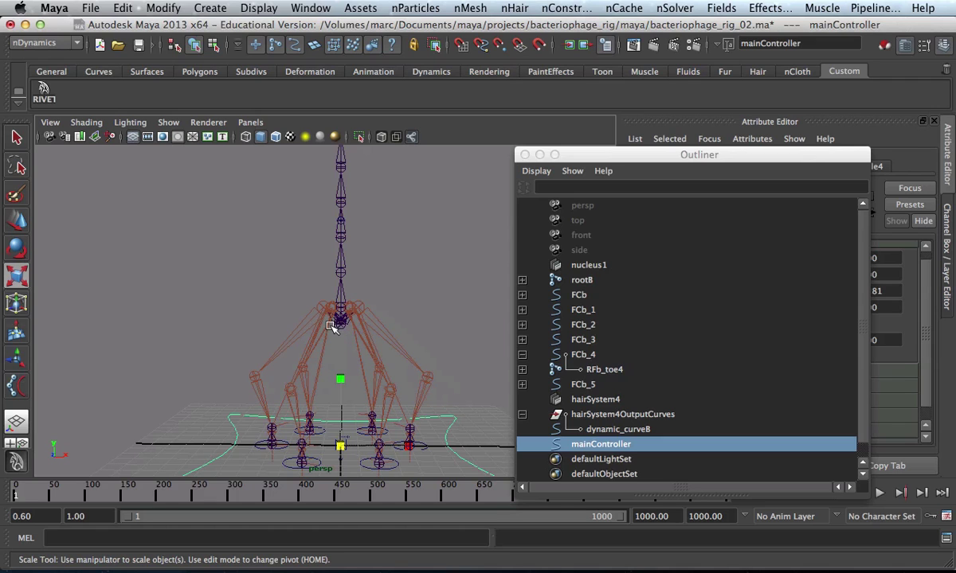
{"action": "left_click_drag", "start_coordinate": [330, 343], "coordinate": [369, 330], "text": "alt"}
{"action": "key", "text": "r"}
{"action": "key", "text": "space"}
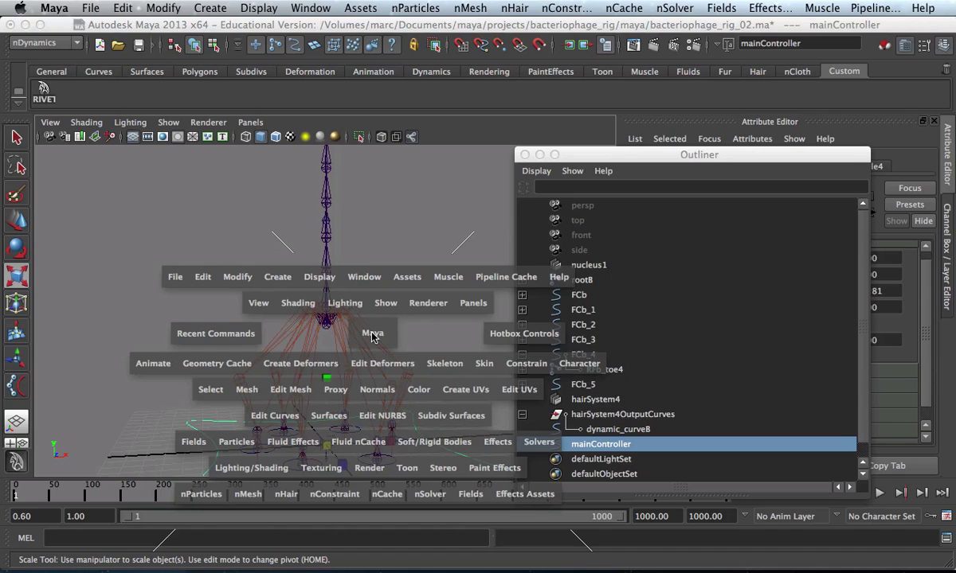
{"action": "left_click", "coordinate": [272, 273]}
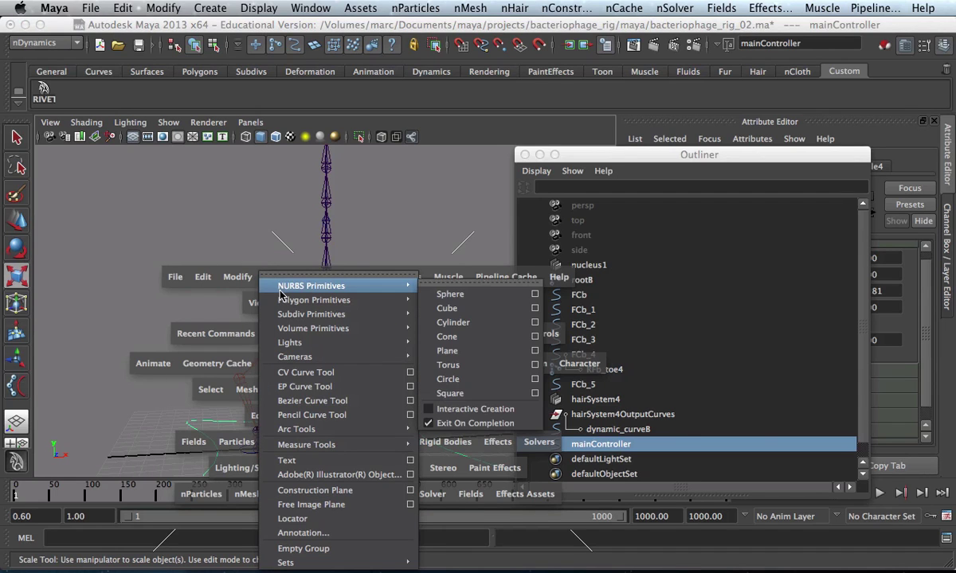
Save the scene under the new name bact_03 as a Maya ASCII file
{"action": "left_click", "coordinate": [90, 7]}
{"action": "left_click", "coordinate": [127, 83]}
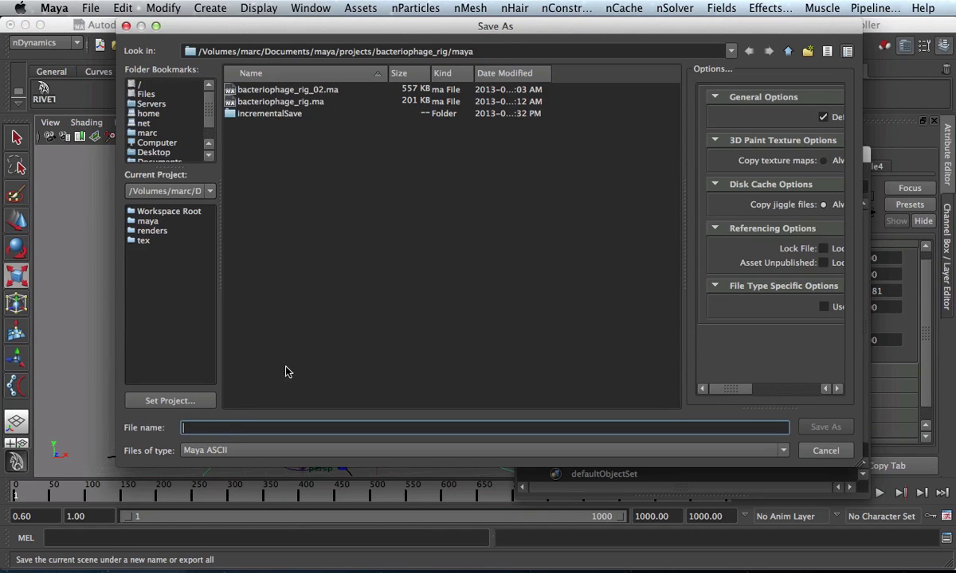
{"action": "type", "text": "bac"}
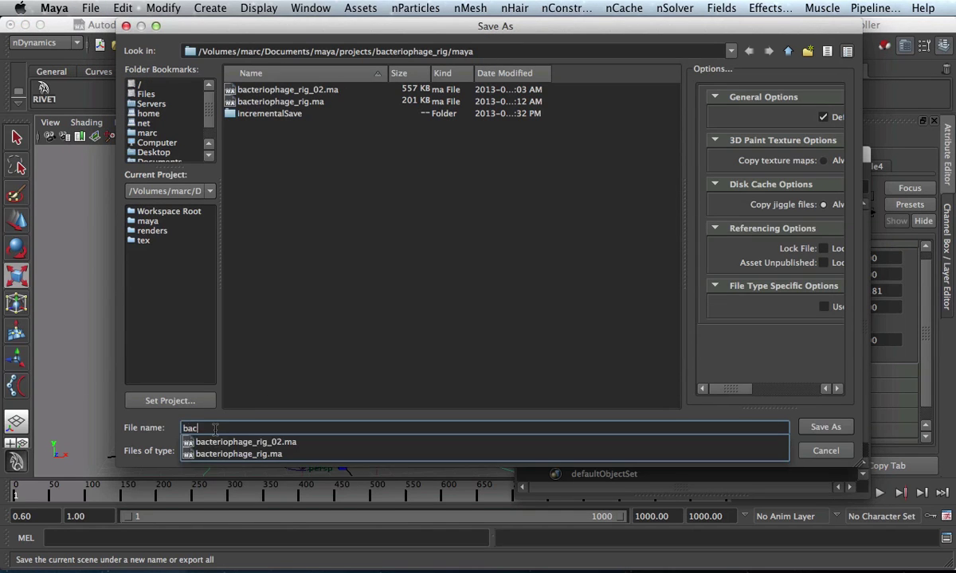
{"action": "type", "text": "t_03"}
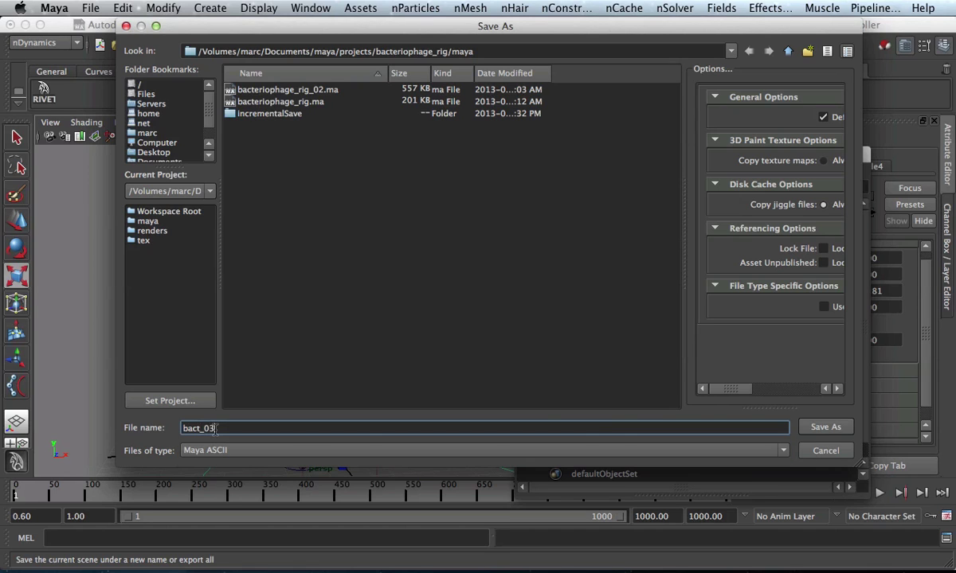
{"action": "key", "text": "Return"}
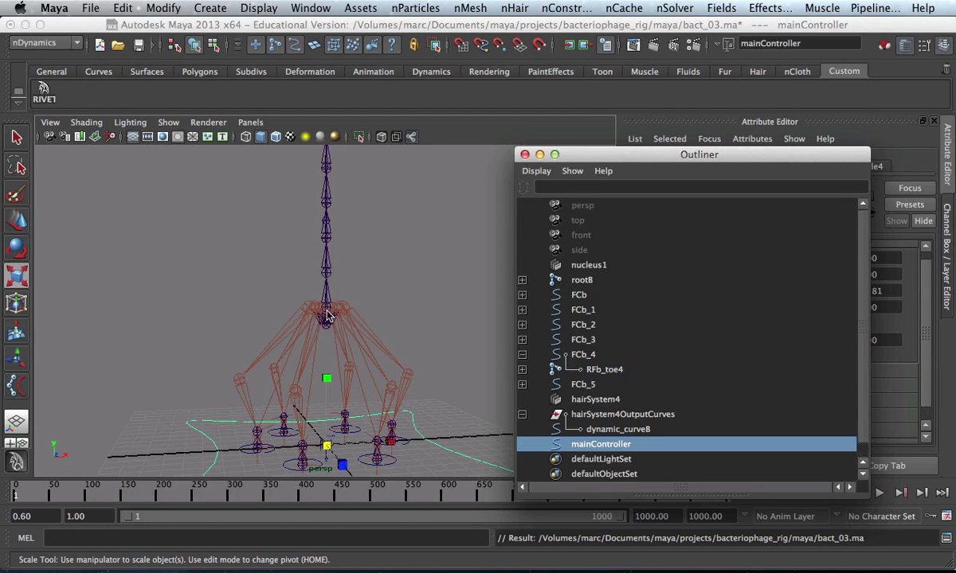
Create a polygon cube at the origin and activate the Rotate tool for it
{"action": "key", "text": "space"}
{"action": "left_click_drag", "start_coordinate": [252, 226], "coordinate": [428, 288]}
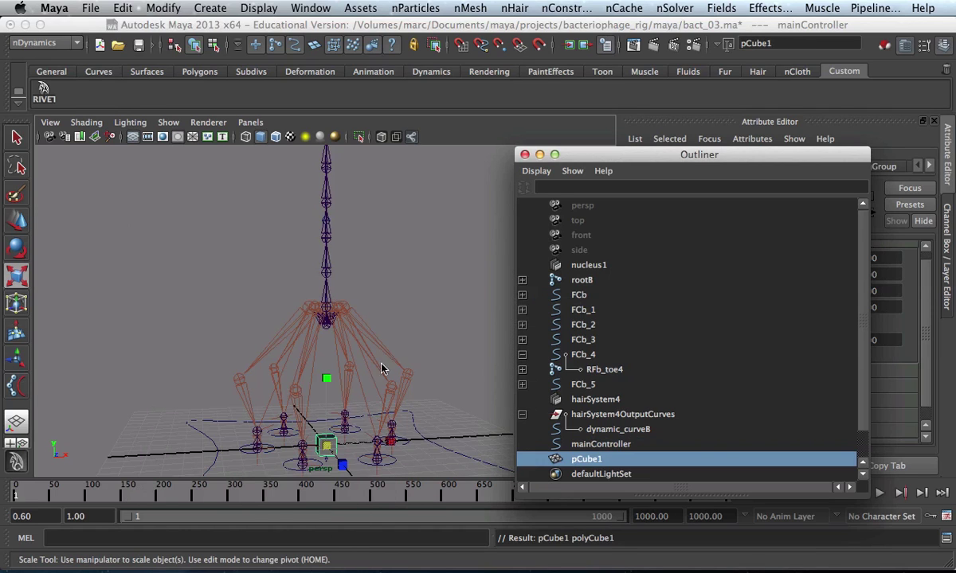
{"action": "key", "text": "e"}
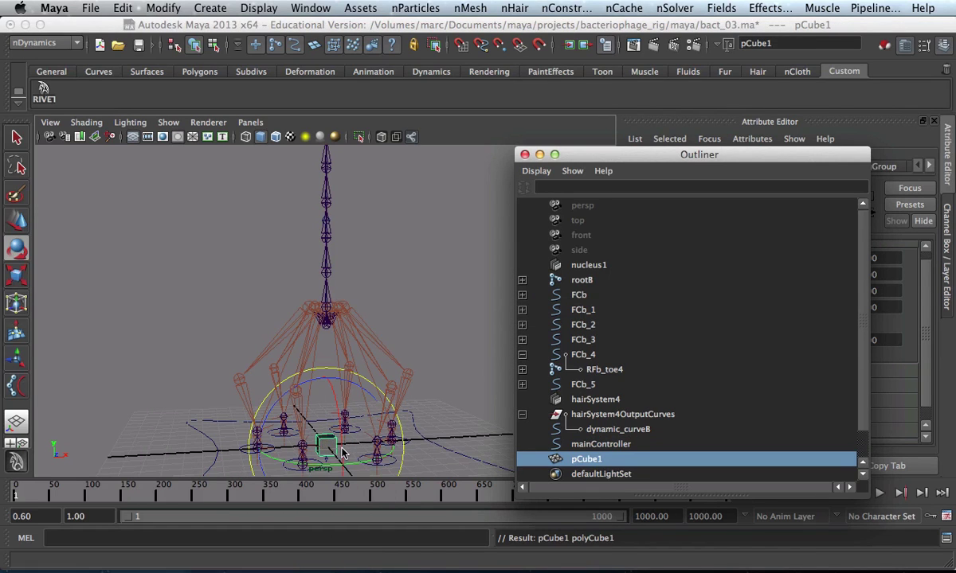
Raise the cube about 7 units vertically to the root joint where the legs meet the central chain
{"action": "key", "text": "w"}
{"action": "left_click_drag", "start_coordinate": [327, 404], "coordinate": [321, 281]}
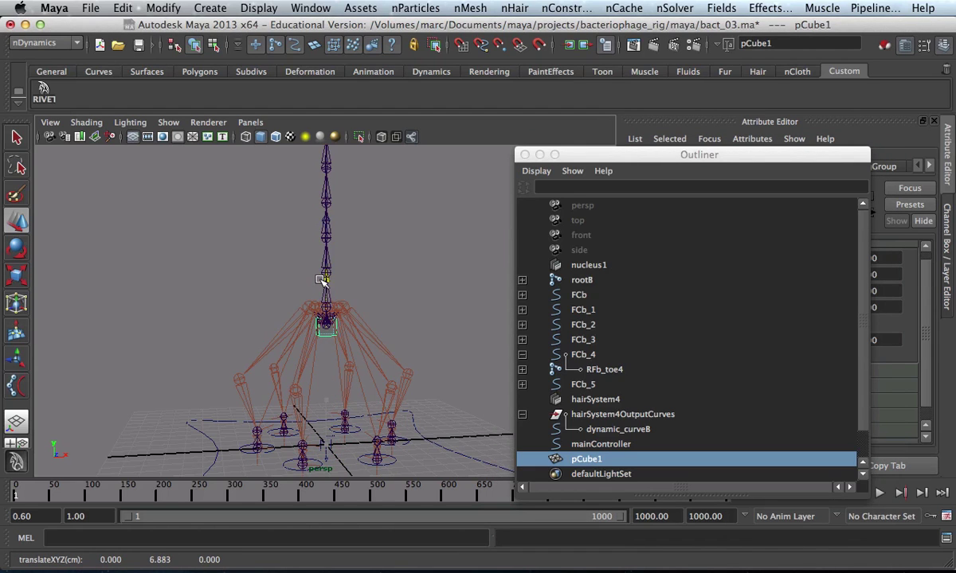
{"action": "right_click_drag", "start_coordinate": [324, 280], "coordinate": [314, 349], "text": "alt"}
{"action": "left_click_drag", "start_coordinate": [314, 349], "coordinate": [368, 317], "text": "alt"}
Scale the cube into a flat box of 4.511 × 1.187 × 4.511 surrounding the root joint
{"action": "key", "text": "r"}
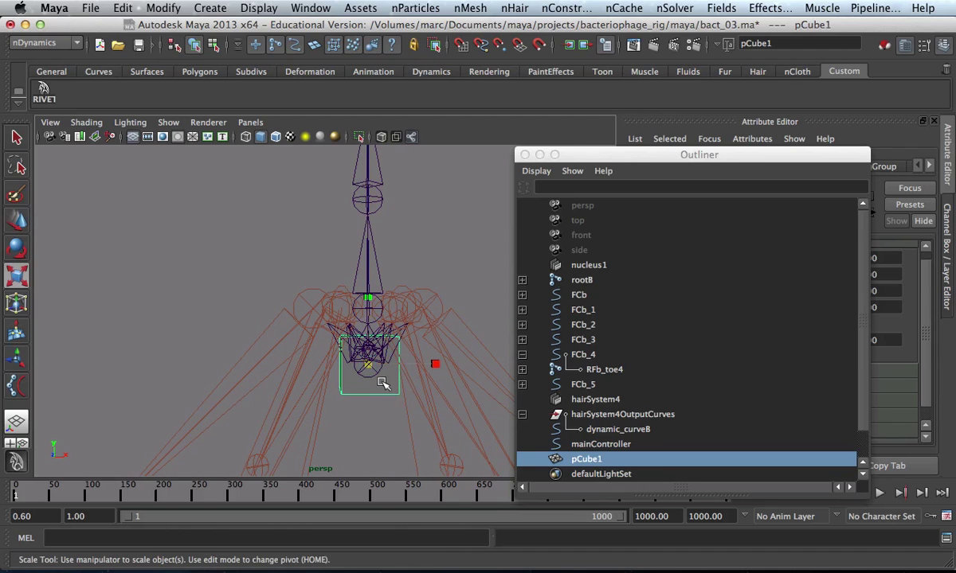
{"action": "left_click_drag", "start_coordinate": [367, 364], "coordinate": [426, 384]}
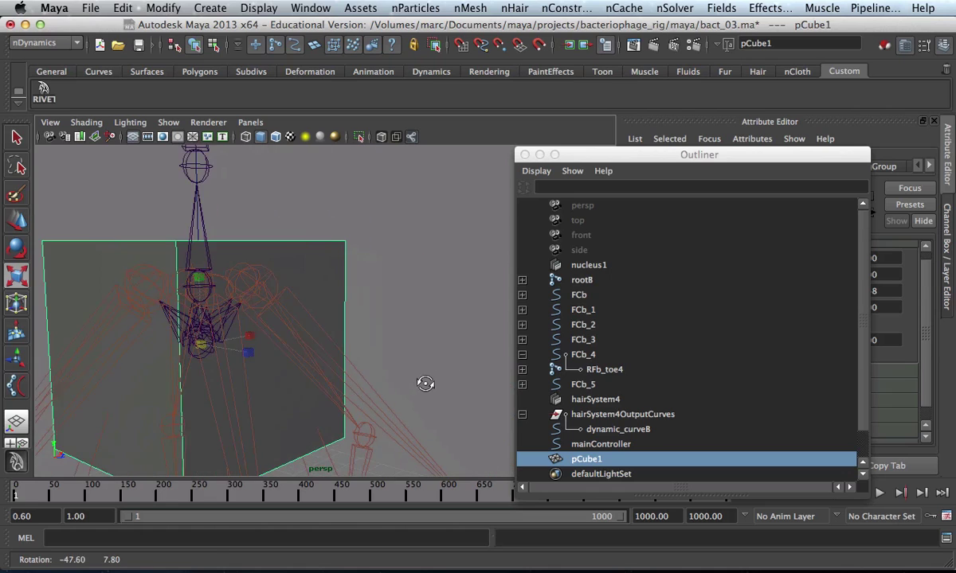
{"action": "left_click", "coordinate": [194, 283]}
{"action": "left_click_drag", "start_coordinate": [194, 283], "coordinate": [208, 367]}
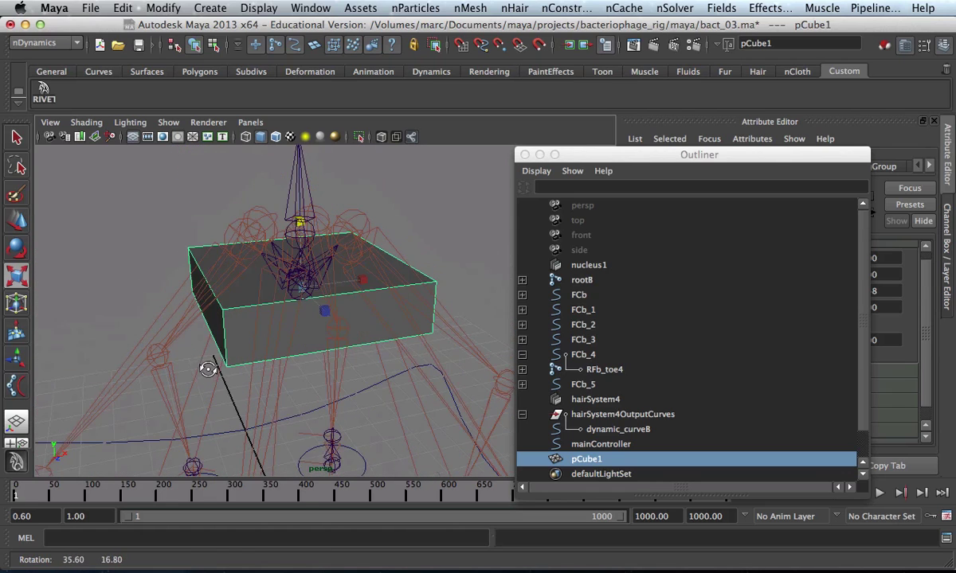
{"action": "left_click_drag", "start_coordinate": [309, 283], "coordinate": [384, 277]}
{"action": "left_click", "coordinate": [402, 293]}
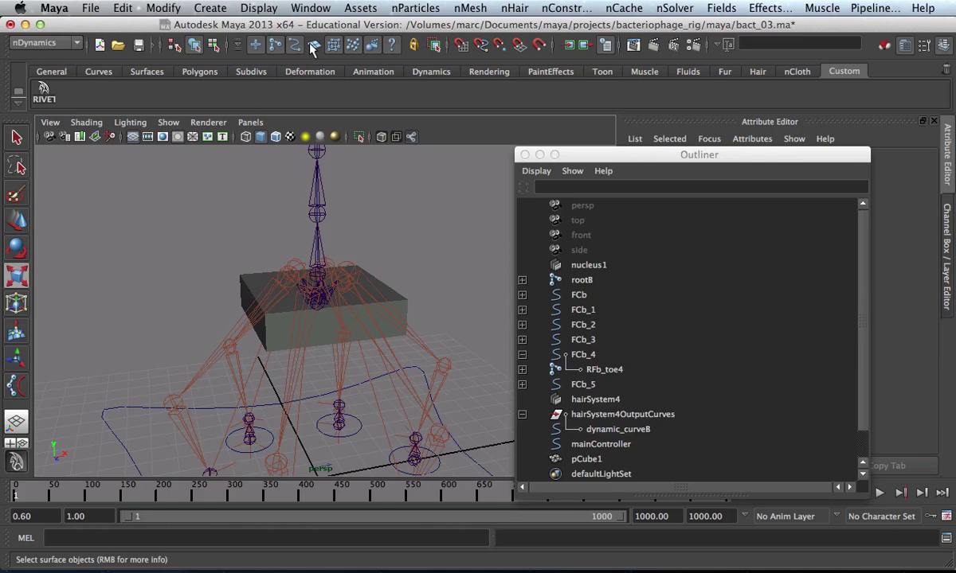
{"action": "key", "text": "r"}
{"action": "left_click", "coordinate": [408, 299]}
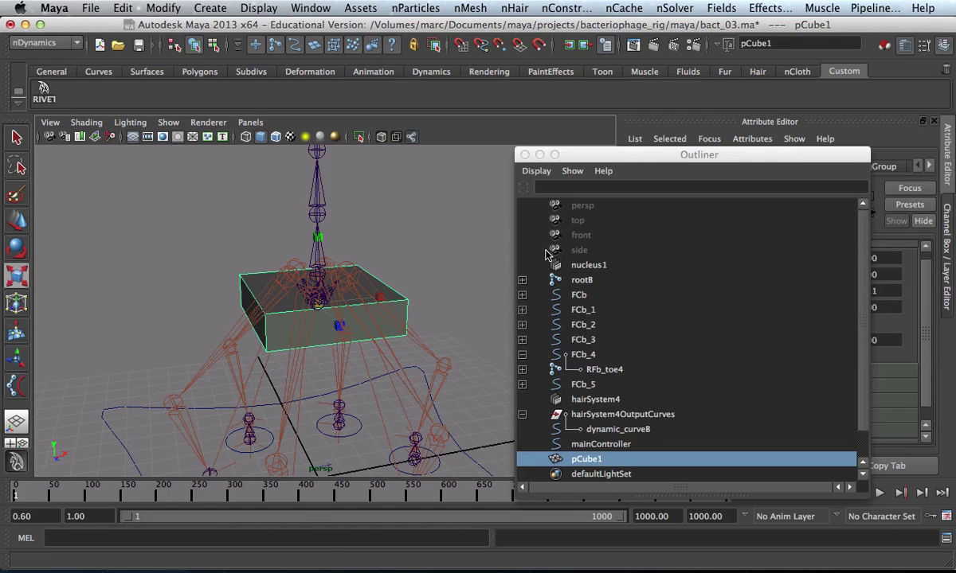
Enable drawing overrides on the cube's shape node and turn off its shading so it displays as a wireframe
{"action": "left_click_drag", "start_coordinate": [606, 155], "coordinate": [455, 424]}
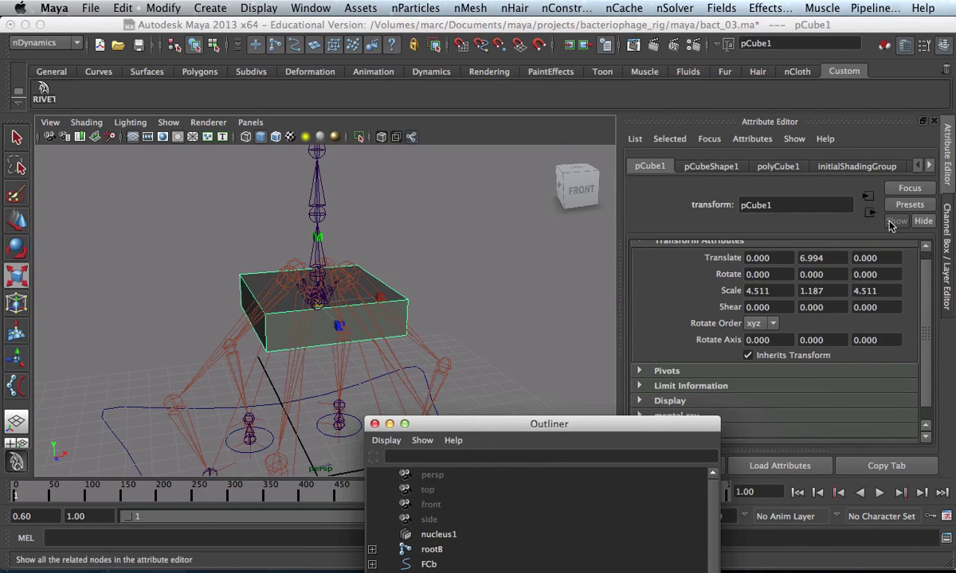
{"action": "left_click", "coordinate": [711, 166]}
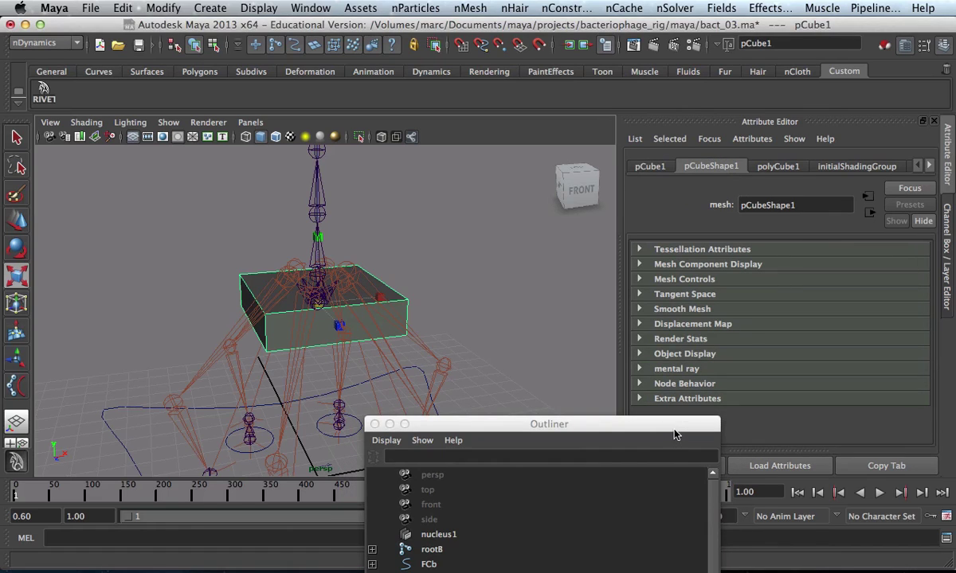
{"action": "left_click_drag", "start_coordinate": [675, 434], "coordinate": [605, 453]}
{"action": "left_click", "coordinate": [669, 358]}
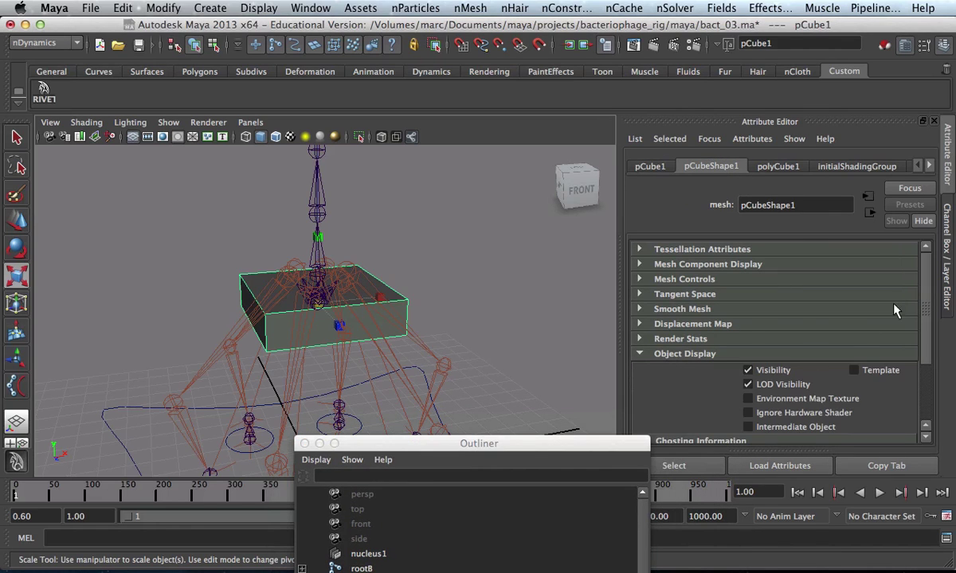
{"action": "scroll", "coordinate": [920, 317], "scroll_direction": "down", "scroll_amount": 5}
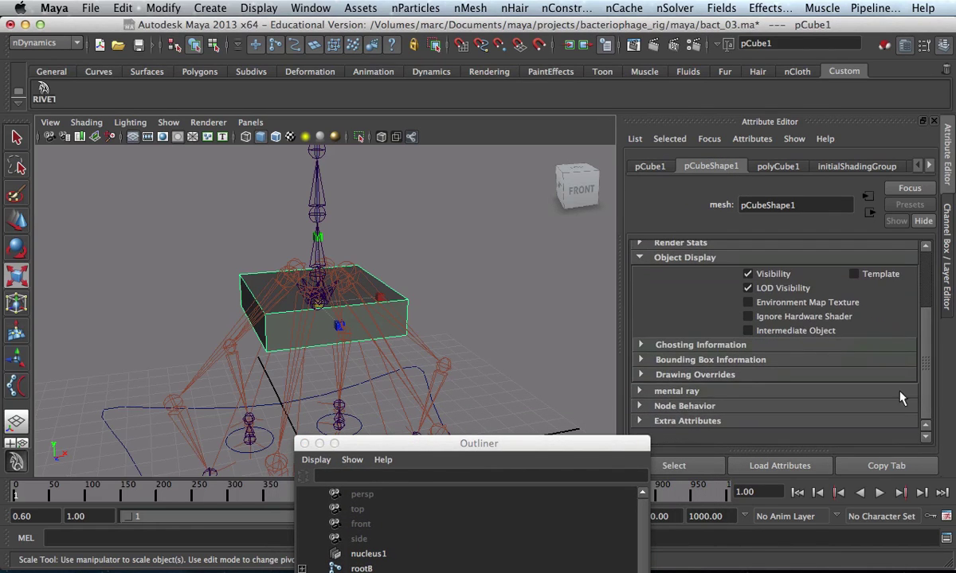
{"action": "left_click", "coordinate": [721, 374]}
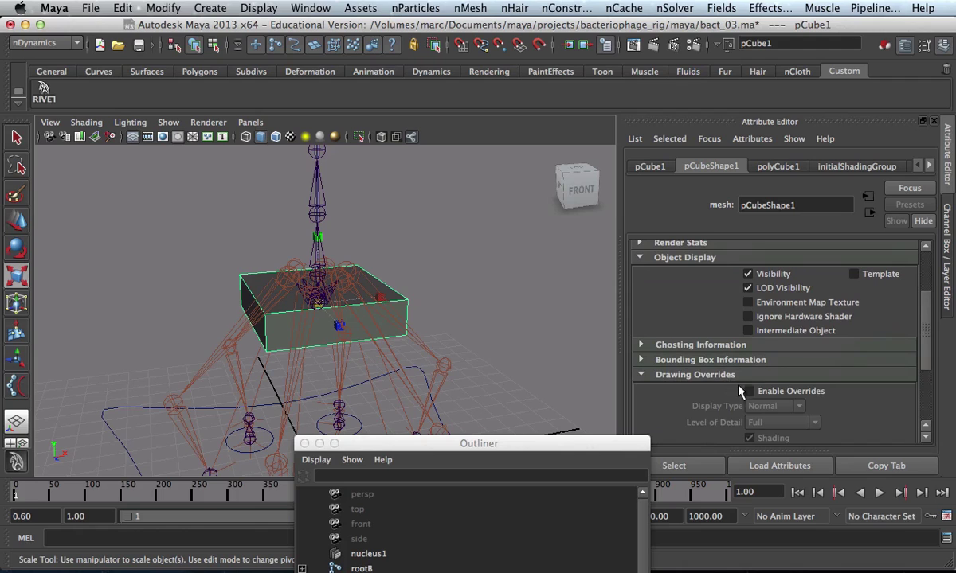
{"action": "left_click", "coordinate": [791, 394]}
{"action": "scroll", "coordinate": [800, 368], "scroll_direction": "down", "scroll_amount": 3}
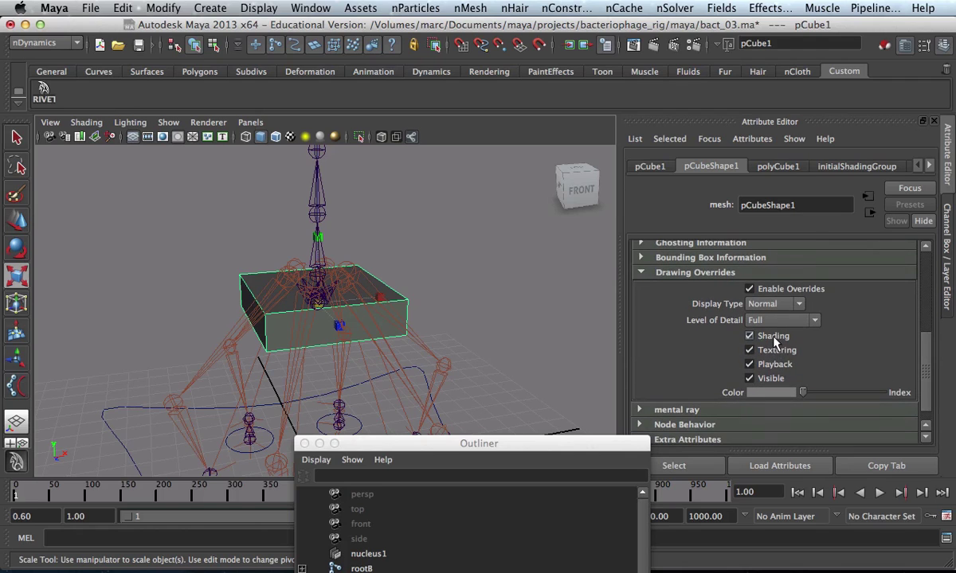
{"action": "left_click", "coordinate": [773, 338]}
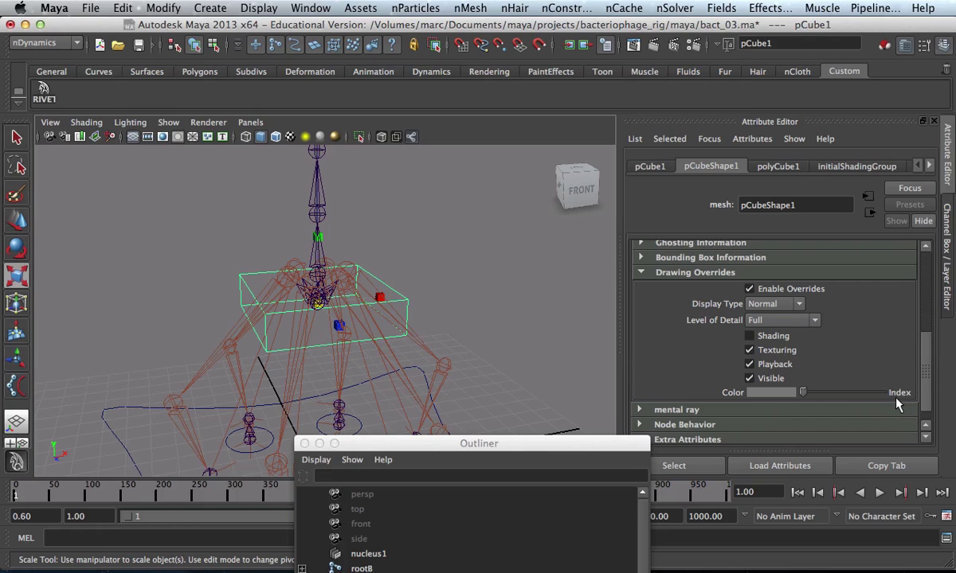
Disable all render stats of the cube's shape, from Casts Shadows through Double Sided
{"action": "left_click_drag", "start_coordinate": [925, 390], "coordinate": [924, 310]}
{"action": "left_click", "coordinate": [682, 338]}
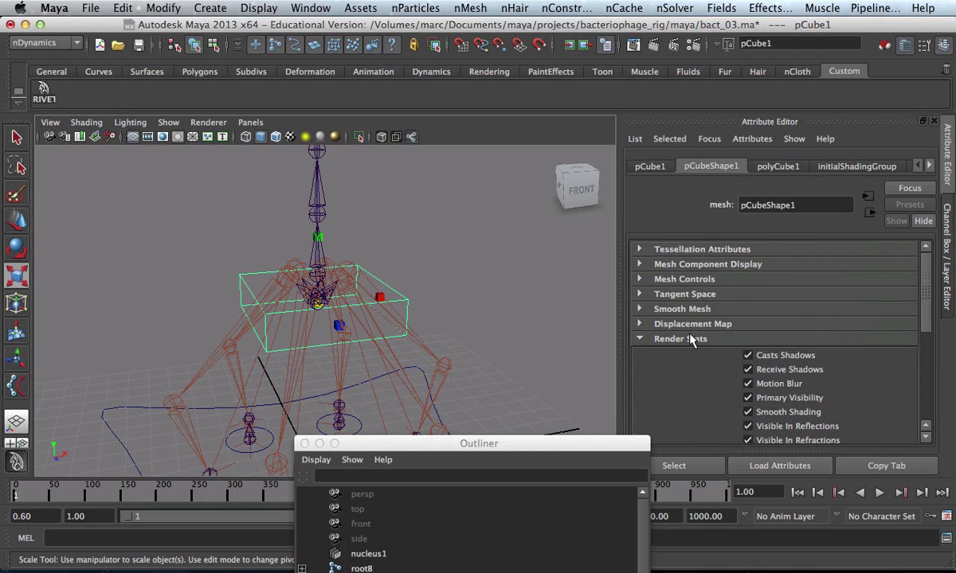
{"action": "left_click_drag", "start_coordinate": [924, 289], "coordinate": [925, 306]}
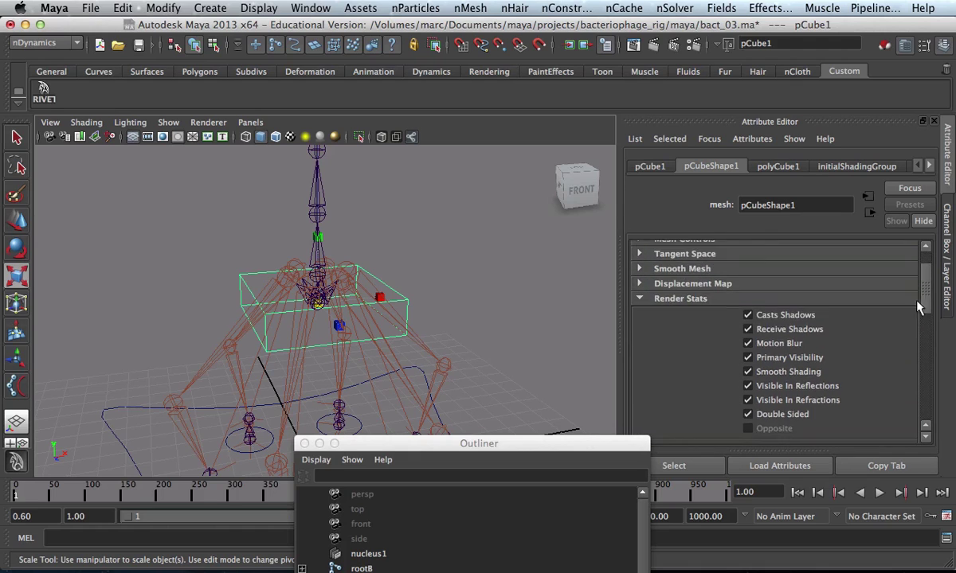
{"action": "left_click", "coordinate": [790, 330]}
{"action": "left_click", "coordinate": [785, 344]}
{"action": "left_click", "coordinate": [786, 358]}
{"action": "left_click", "coordinate": [785, 372]}
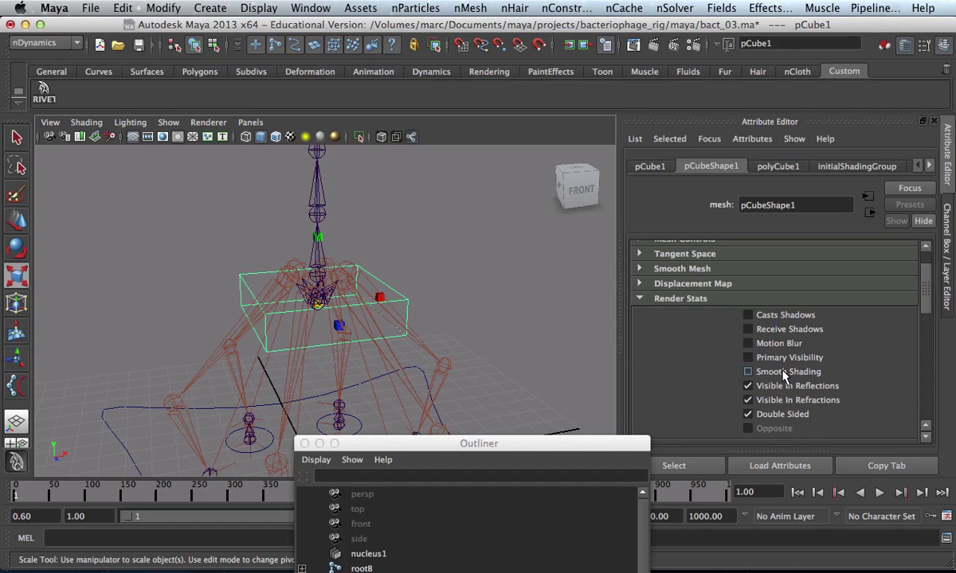
{"action": "left_click", "coordinate": [779, 419]}
Rename the cube's transform node to rootController
{"action": "left_click_drag", "start_coordinate": [425, 324], "coordinate": [242, 289], "text": "alt"}
{"action": "right_click_drag", "start_coordinate": [157, 279], "coordinate": [328, 291], "text": "alt"}
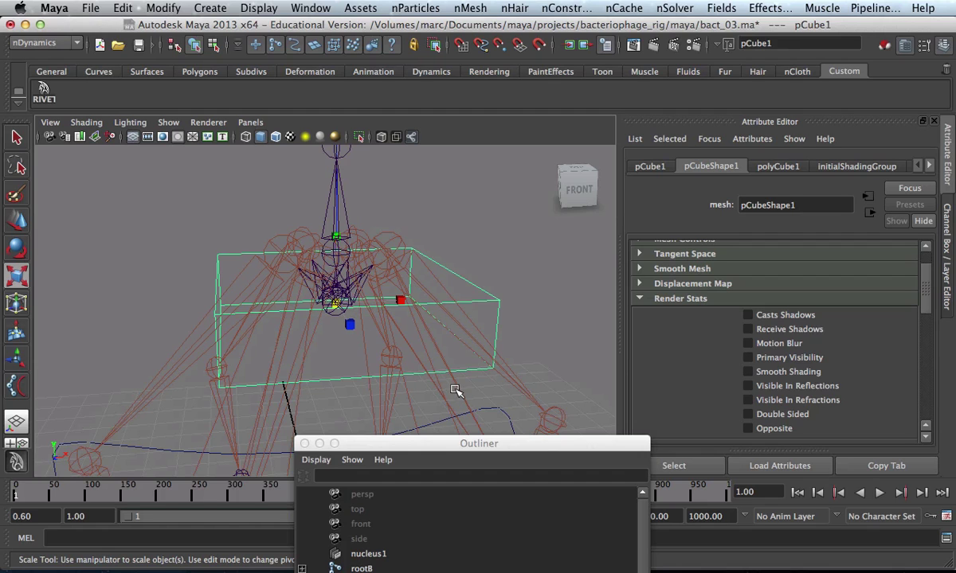
{"action": "left_click_drag", "start_coordinate": [391, 410], "coordinate": [435, 397], "text": "alt"}
{"action": "right_click_drag", "start_coordinate": [435, 397], "coordinate": [251, 372], "text": "alt"}
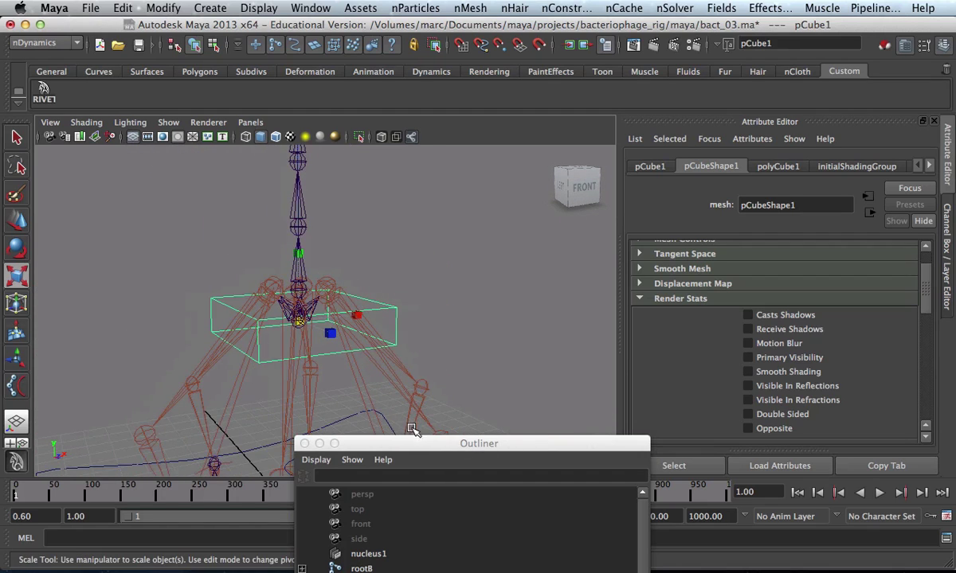
{"action": "left_click", "coordinate": [655, 165]}
{"action": "double_click", "coordinate": [755, 205]}
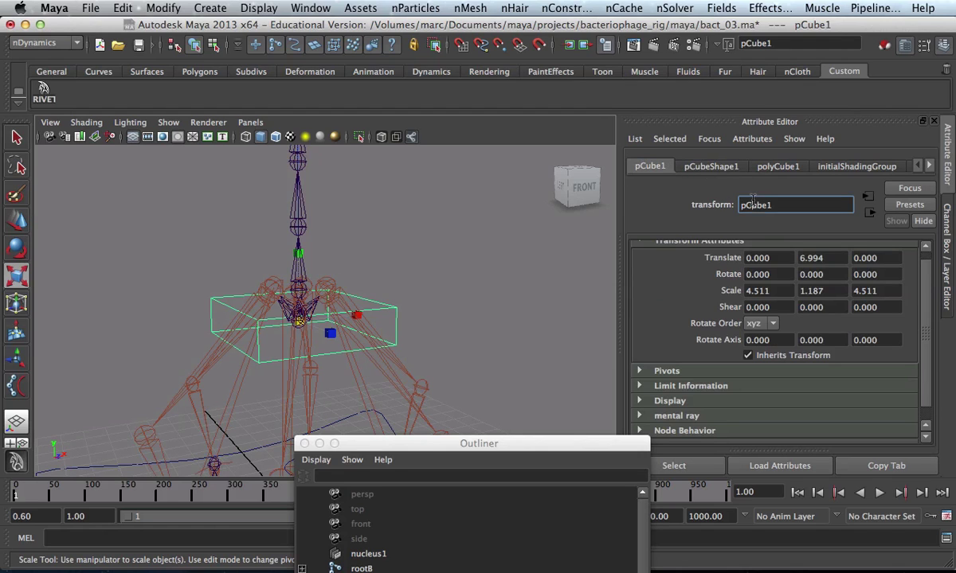
{"action": "type", "text": "rootController"}
{"action": "key", "text": "Return"}
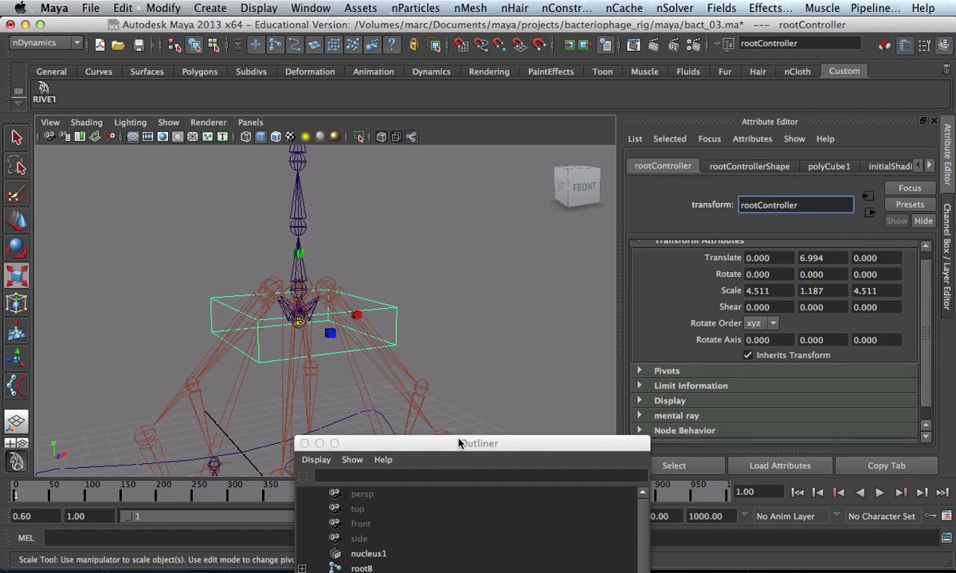
Parent-constrain the rootB joint to rootController with Maintain offset on, all translate and rotate axes, and weight 1
{"action": "left_click_drag", "start_coordinate": [261, 341], "coordinate": [341, 356], "text": "alt"}
{"action": "key", "text": "q"}
{"action": "key", "text": "a"}
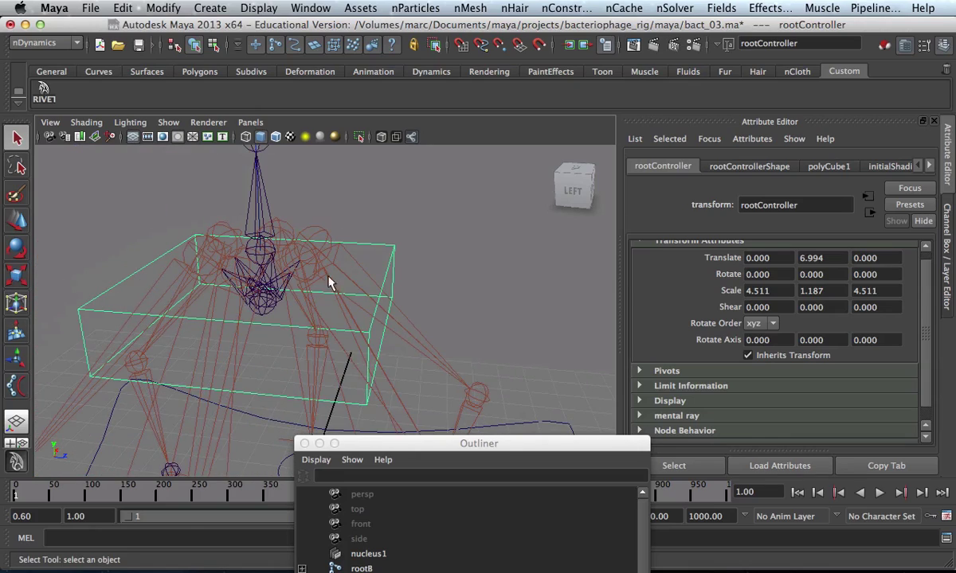
{"action": "left_click", "coordinate": [273, 321]}
{"action": "right_click_drag", "start_coordinate": [274, 321], "coordinate": [139, 263], "text": "alt"}
{"action": "left_click_drag", "start_coordinate": [139, 263], "coordinate": [198, 293], "text": "alt"}
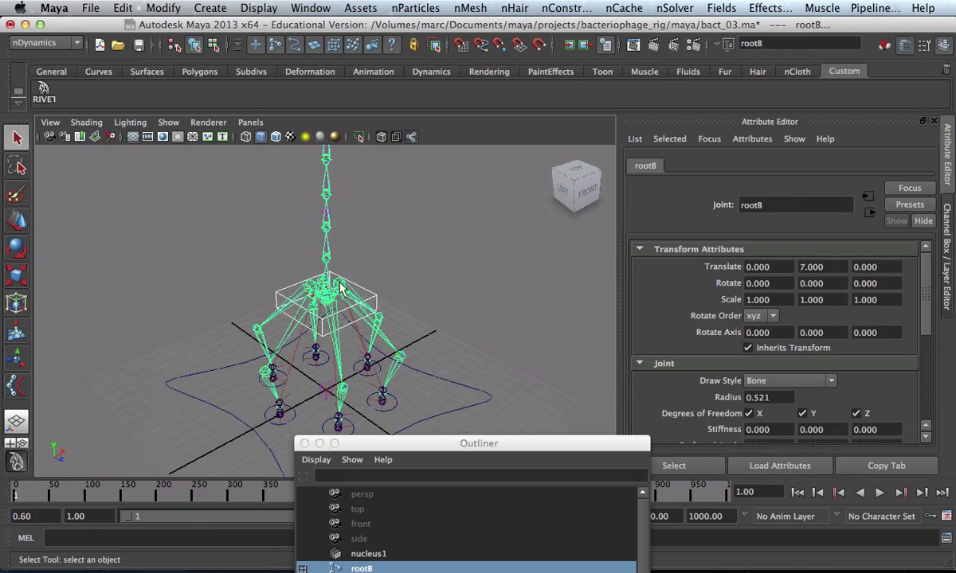
{"action": "key", "text": "space"}
{"action": "left_click", "coordinate": [550, 293]}
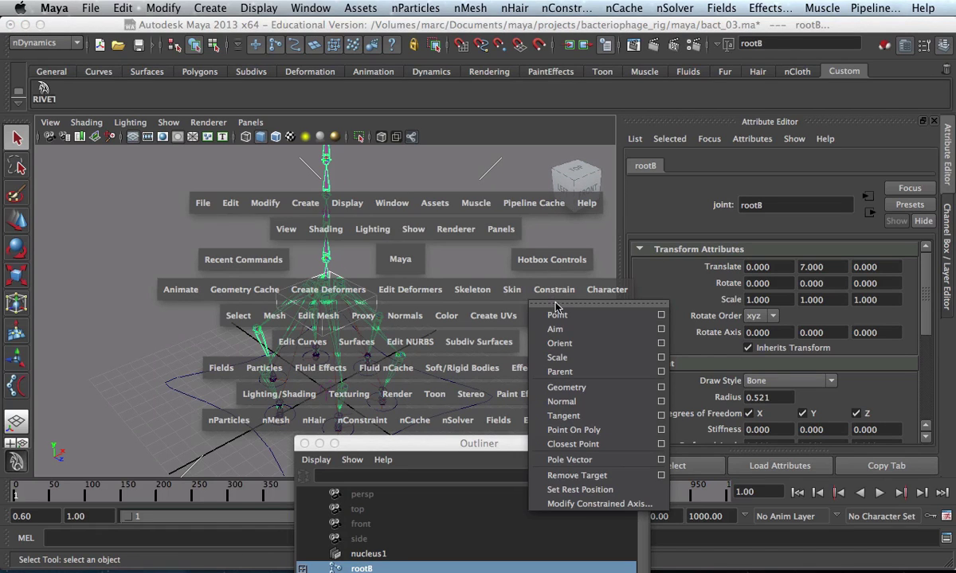
{"action": "left_click", "coordinate": [661, 372]}
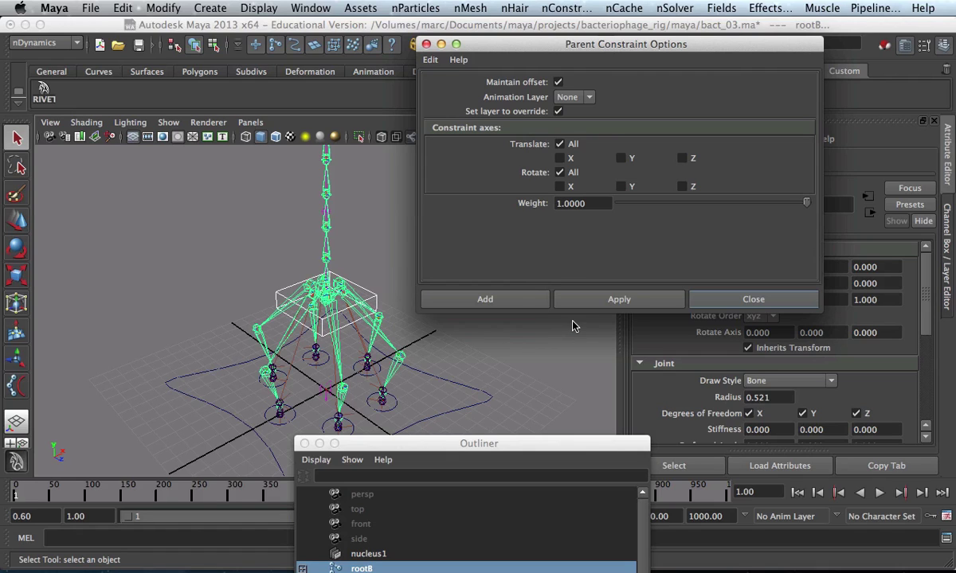
{"action": "left_click", "coordinate": [599, 301]}
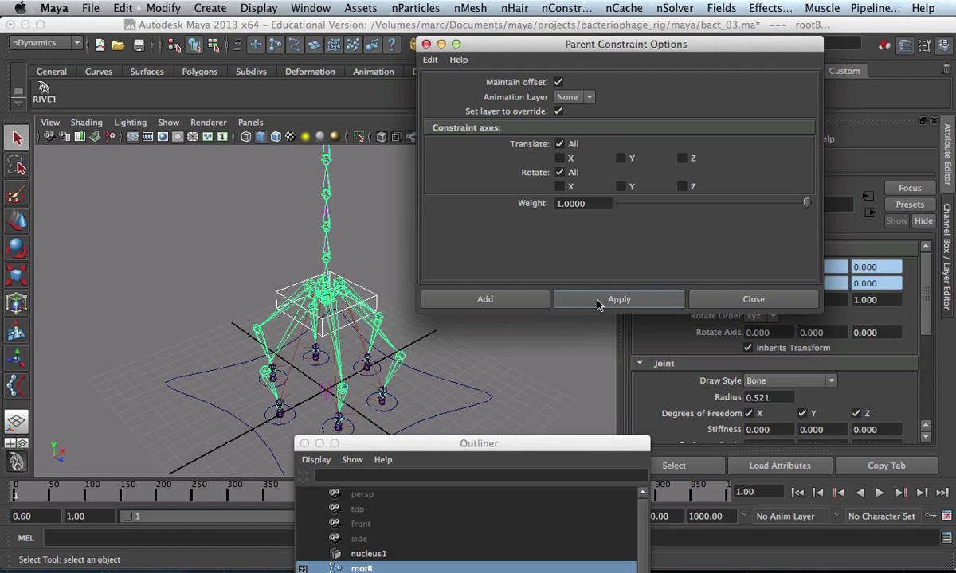
{"action": "left_click", "coordinate": [425, 45]}
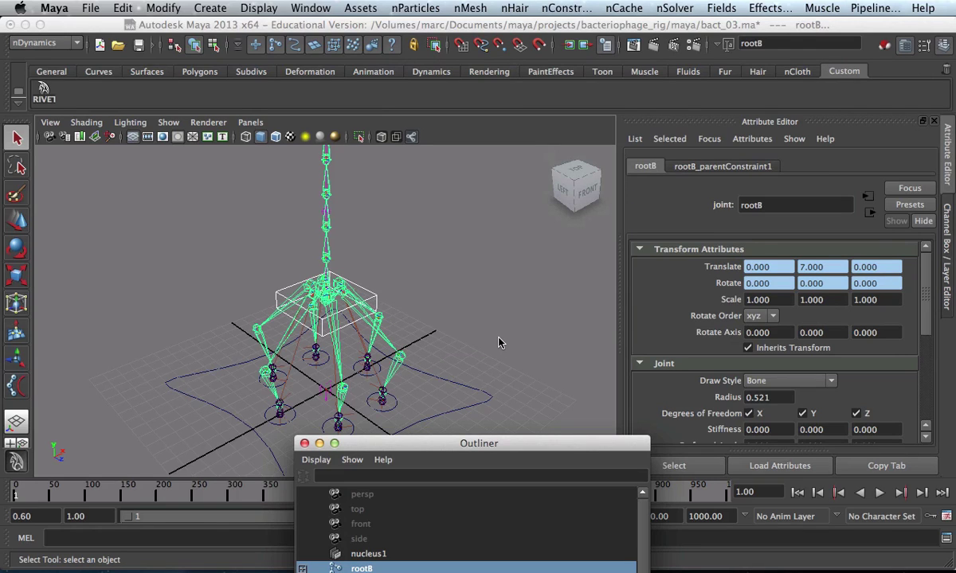
Test the parent constraint by moving rootController and rotating it about -20.6 degrees in Z, undoing both changes
{"action": "left_click_drag", "start_coordinate": [499, 343], "coordinate": [314, 317], "text": "alt"}
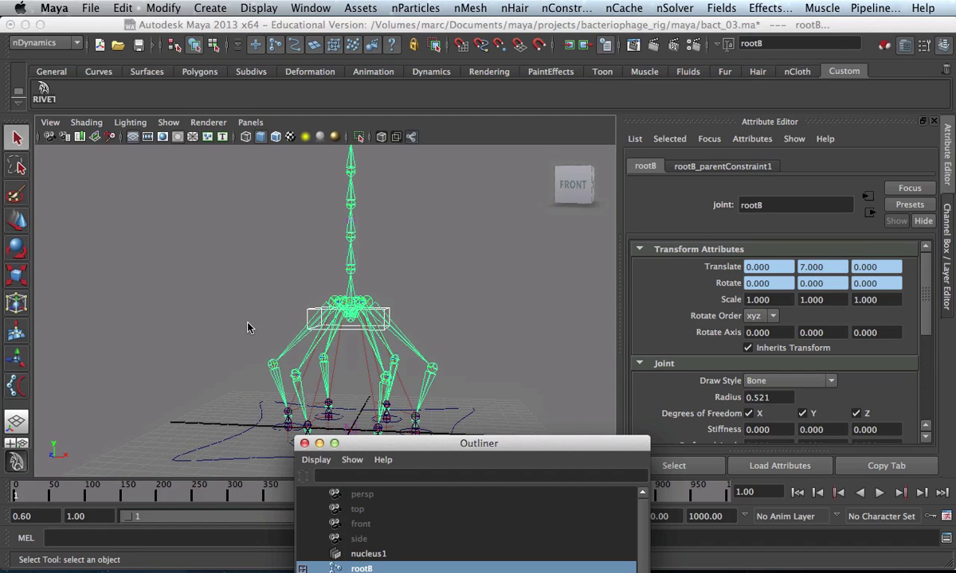
{"action": "right_click_drag", "start_coordinate": [247, 327], "coordinate": [402, 286], "text": "alt"}
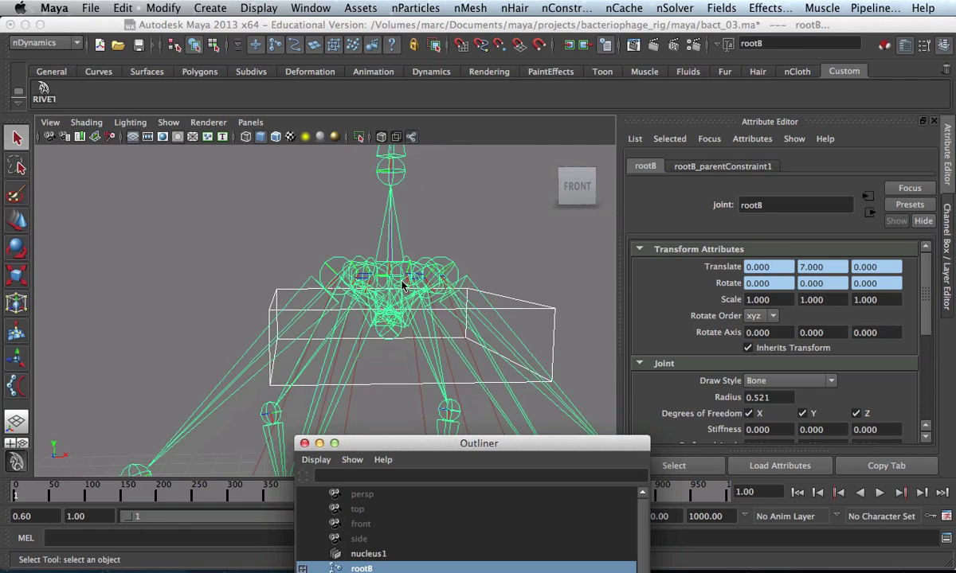
{"action": "left_click", "coordinate": [388, 380]}
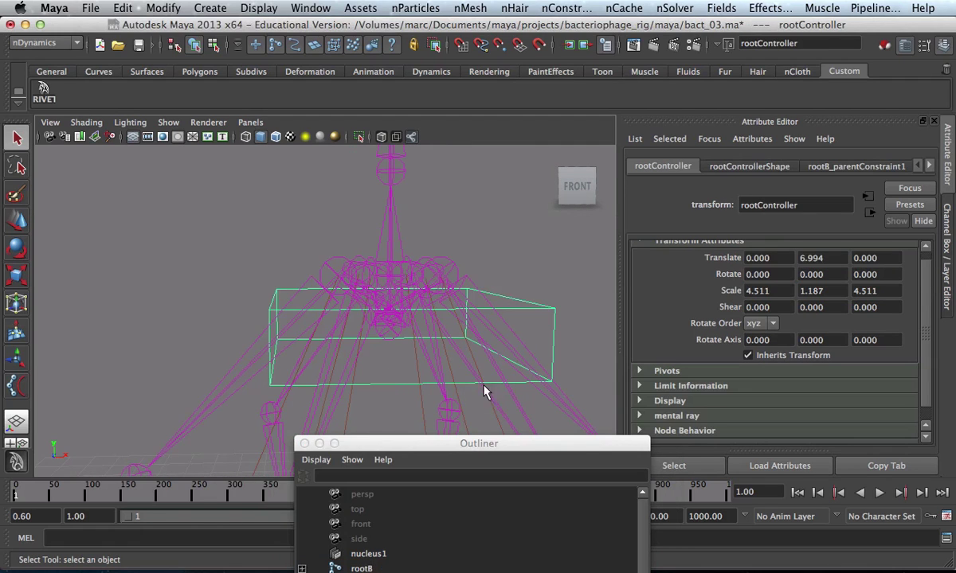
{"action": "right_click_drag", "start_coordinate": [486, 390], "coordinate": [237, 303], "text": "alt"}
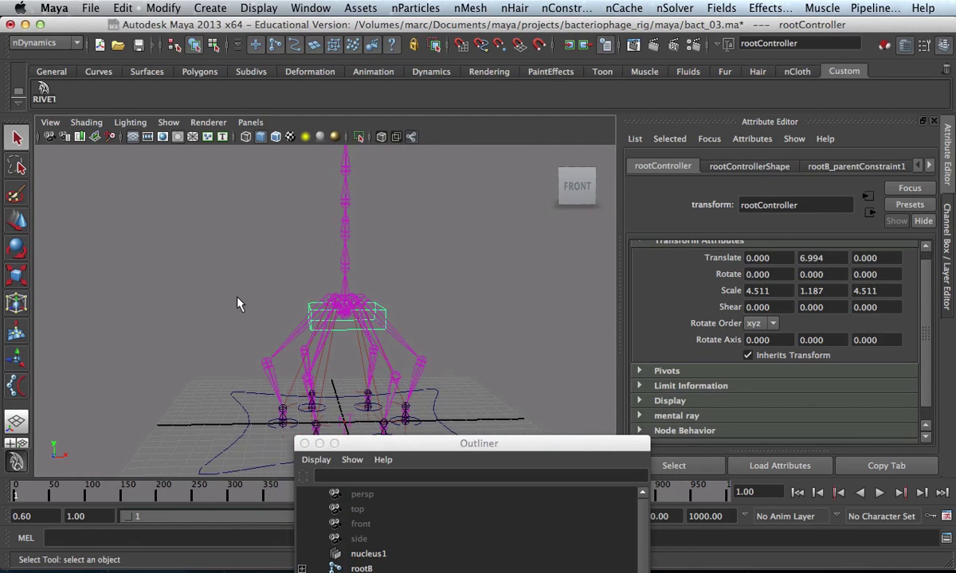
{"action": "key", "text": "w"}
{"action": "left_click_drag", "start_coordinate": [342, 261], "coordinate": [310, 310]}
{"action": "key", "text": "e"}
{"action": "key", "text": "z"}
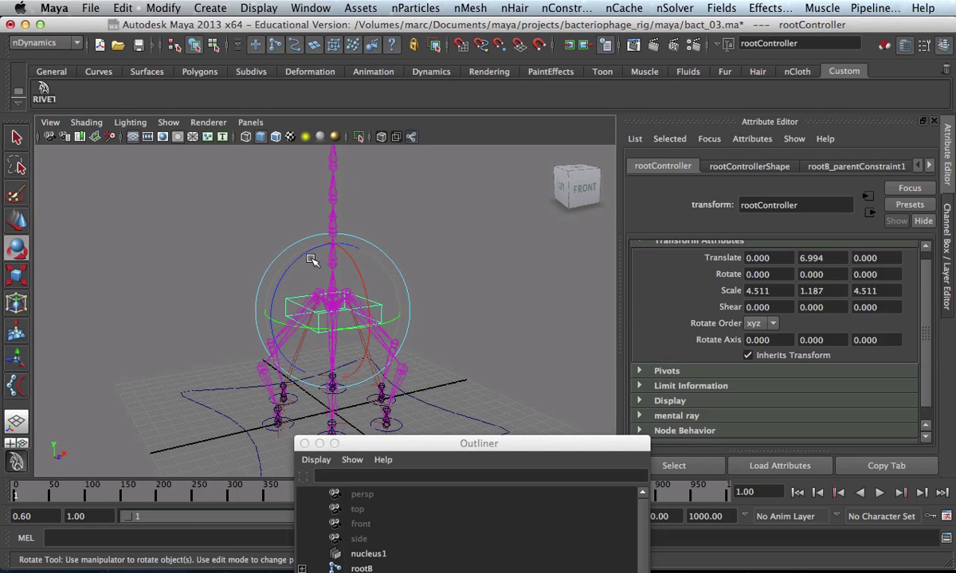
{"action": "left_click_drag", "start_coordinate": [285, 239], "coordinate": [342, 261]}
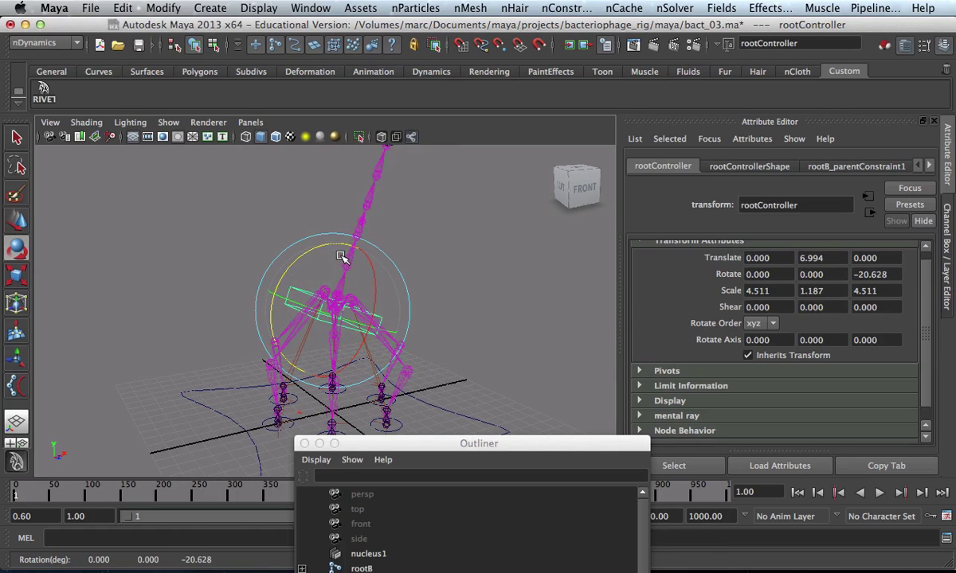
{"action": "key", "text": "z"}
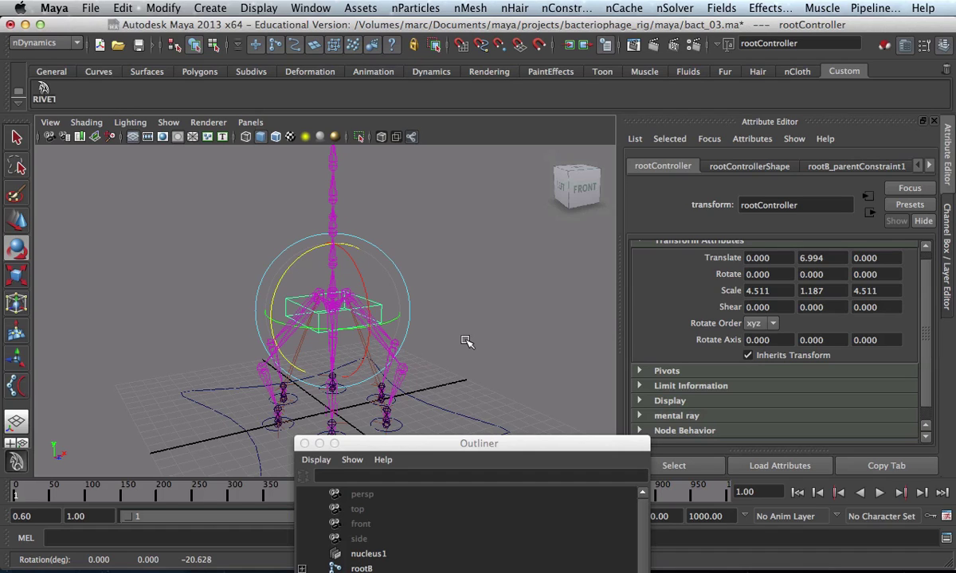
Parent rootController under mainController in the scene hierarchy
{"action": "left_click_drag", "start_coordinate": [446, 444], "coordinate": [646, 219]}
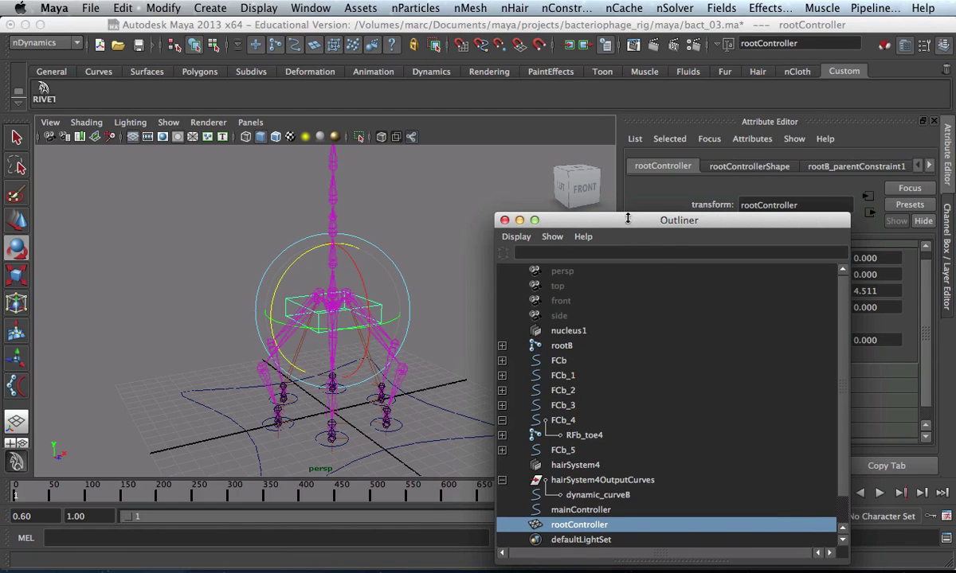
{"action": "left_click_drag", "start_coordinate": [613, 220], "coordinate": [661, 75]}
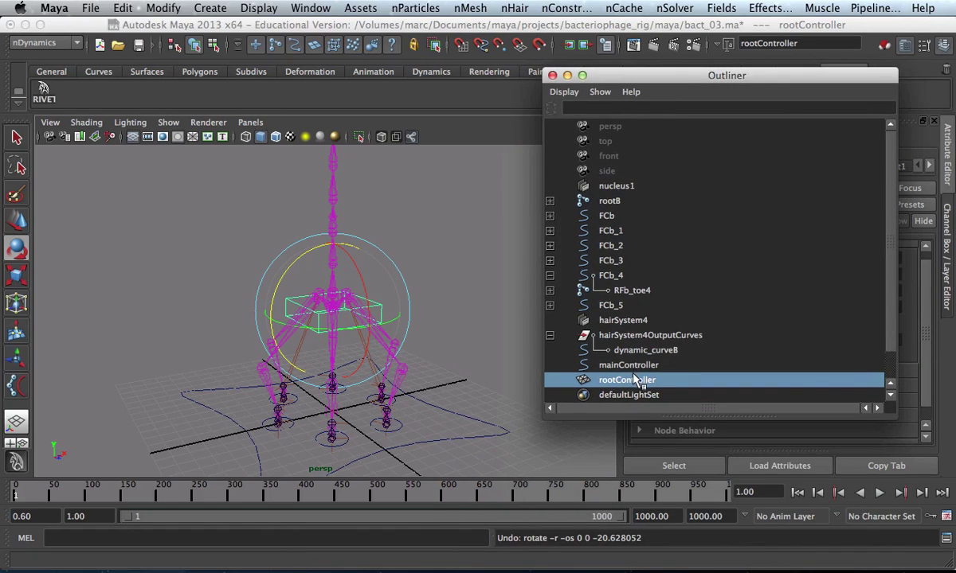
{"action": "middle_click_drag", "start_coordinate": [587, 380], "coordinate": [634, 371]}
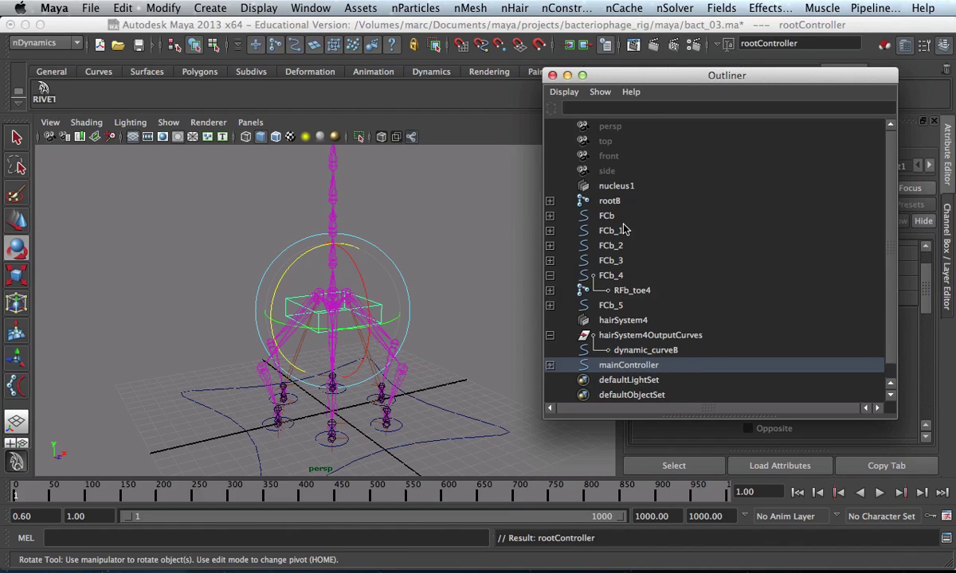
Parent the six foot control curves, FCb through FCb_5, under mainController
{"action": "left_click", "coordinate": [549, 276]}
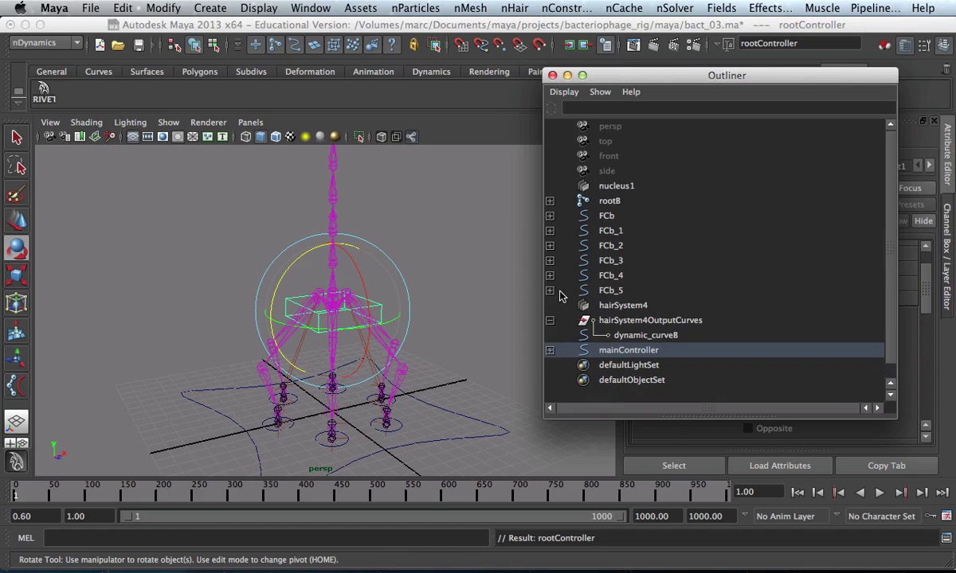
{"action": "left_click", "coordinate": [607, 216]}
{"action": "left_click", "coordinate": [615, 292], "text": "shift"}
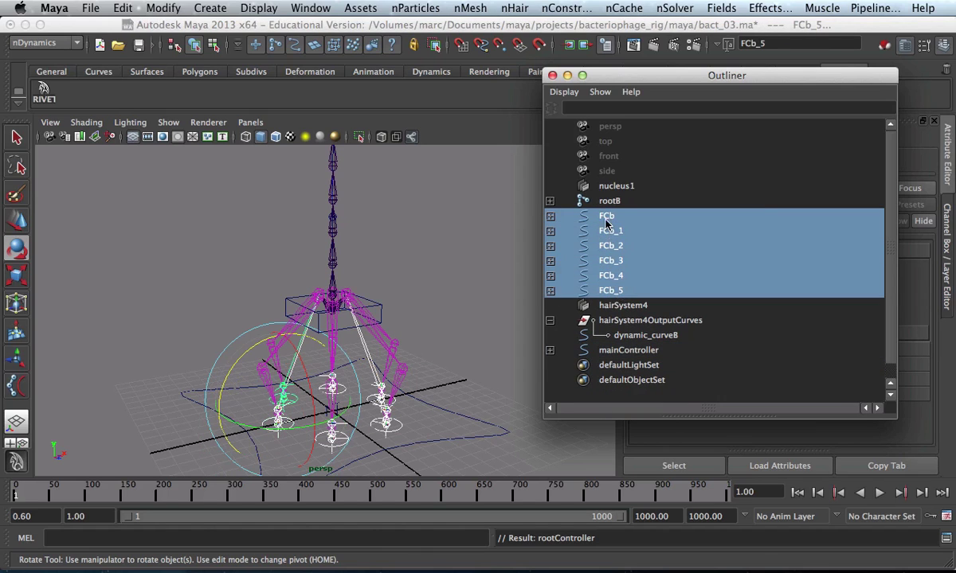
{"action": "middle_click_drag", "start_coordinate": [607, 216], "coordinate": [633, 353]}
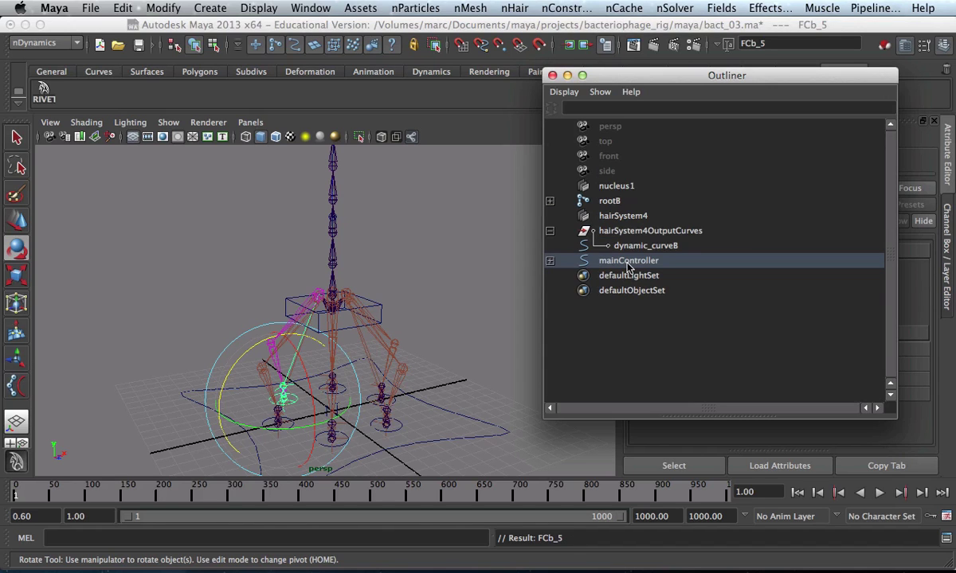
Test the hierarchy by moving mainController along X and returning it to the origin
{"action": "left_click", "coordinate": [587, 256]}
{"action": "right_click_drag", "start_coordinate": [482, 329], "coordinate": [315, 294], "text": "alt"}
{"action": "key", "text": "w"}
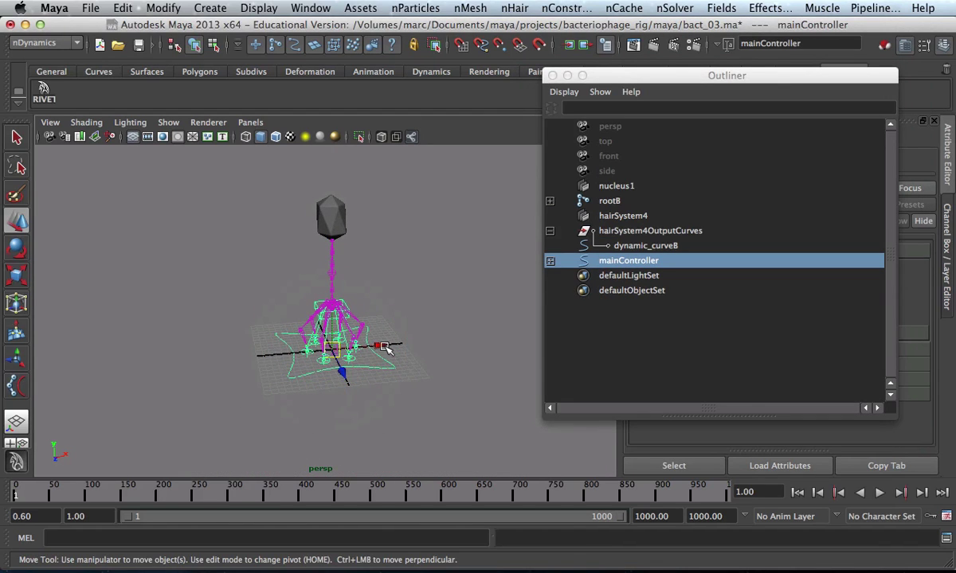
{"action": "left_click_drag", "start_coordinate": [366, 330], "coordinate": [418, 375]}
{"action": "right_click_drag", "start_coordinate": [418, 375], "coordinate": [348, 263], "text": "alt"}
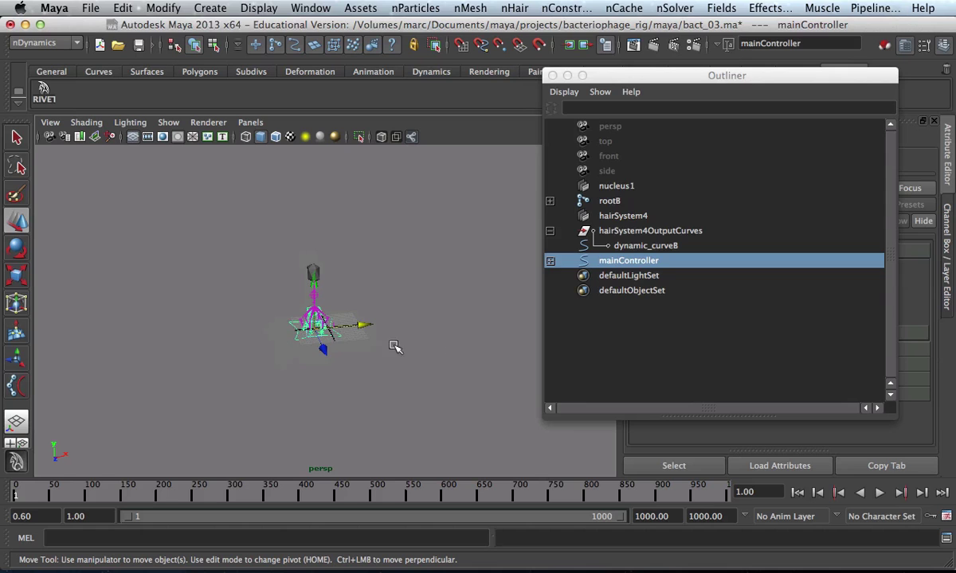
{"action": "left_click_drag", "start_coordinate": [373, 326], "coordinate": [384, 333]}
{"action": "right_click_drag", "start_coordinate": [248, 366], "coordinate": [396, 327], "text": "alt"}
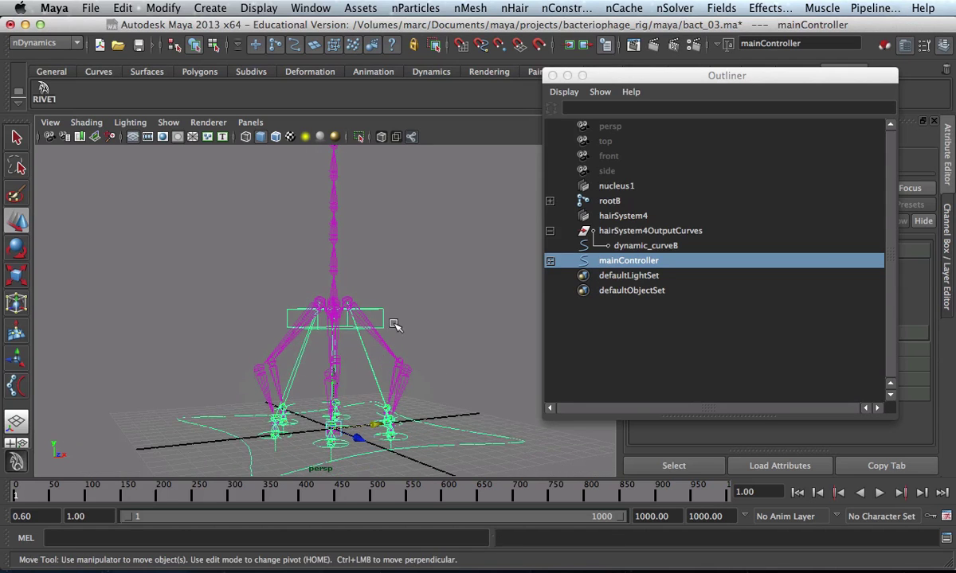
Test the leg rig by lowering rootController about 5.44 units in Y
{"action": "left_click", "coordinate": [384, 315]}
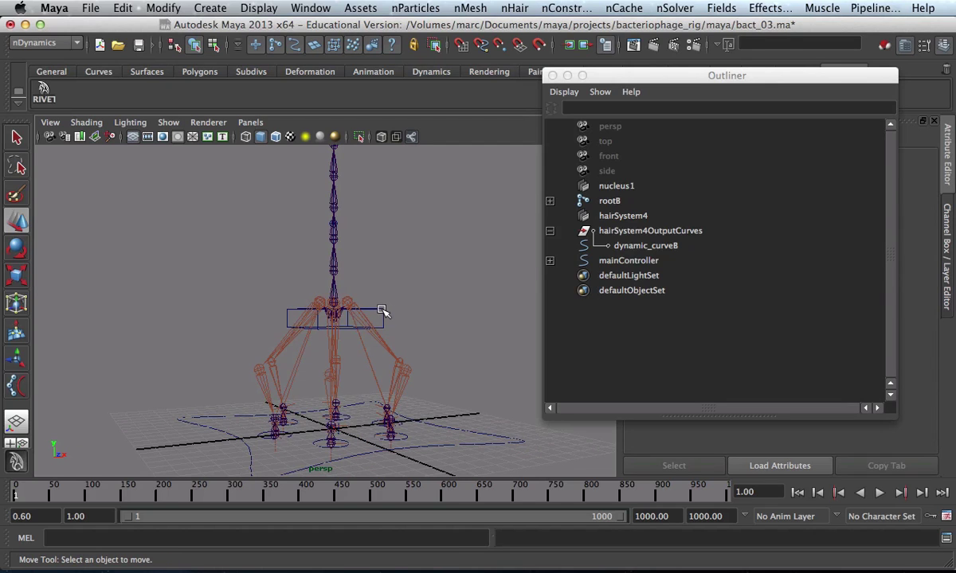
{"action": "left_click", "coordinate": [381, 315]}
{"action": "left_click_drag", "start_coordinate": [332, 268], "coordinate": [414, 410]}
{"action": "left_click", "coordinate": [430, 432]}
{"action": "key", "text": "z"}
Try raising the FCb_1 foot control about 3.79 units in Y, and undo the moves of both FCb_1 and rootController
{"action": "left_click", "coordinate": [345, 447]}
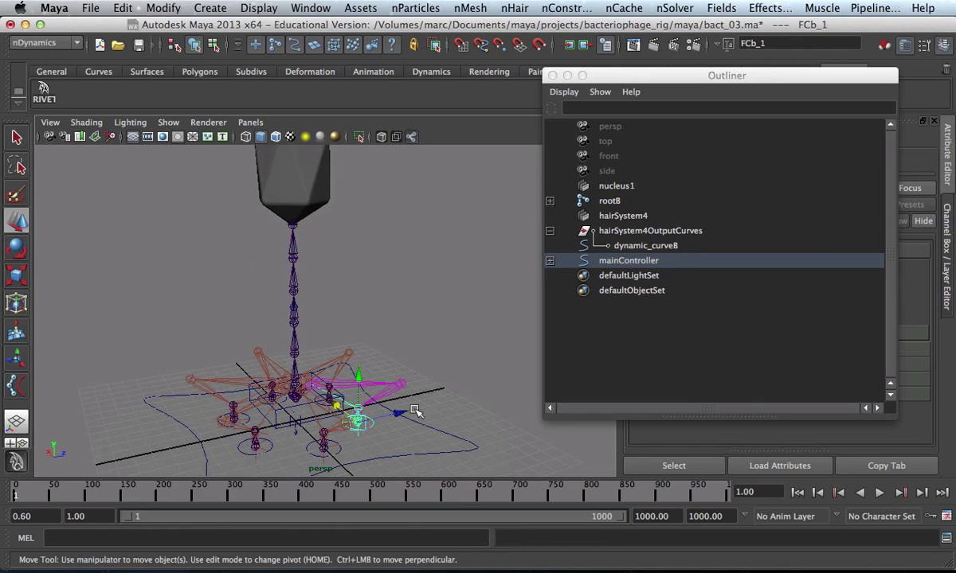
{"action": "left_click_drag", "start_coordinate": [361, 383], "coordinate": [357, 324]}
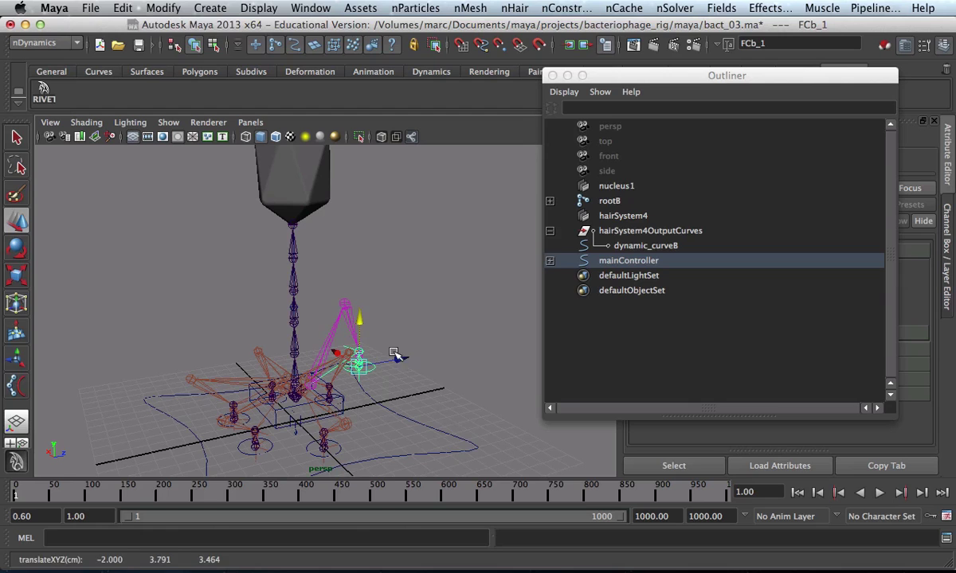
{"action": "key", "text": "z"}
{"action": "key", "text": "z"}
{"action": "key", "text": "z"}
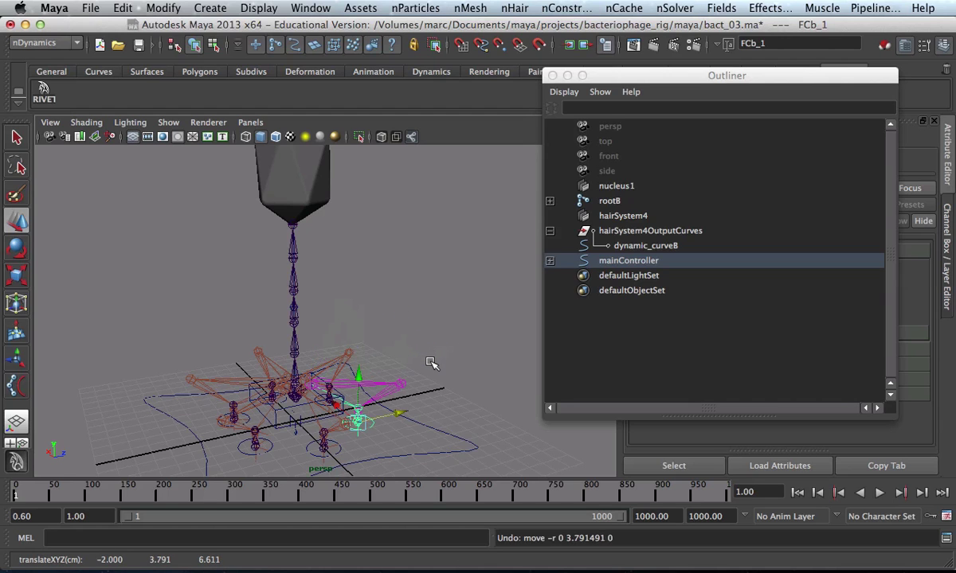
{"action": "key", "text": "z"}
{"action": "key", "text": "z"}
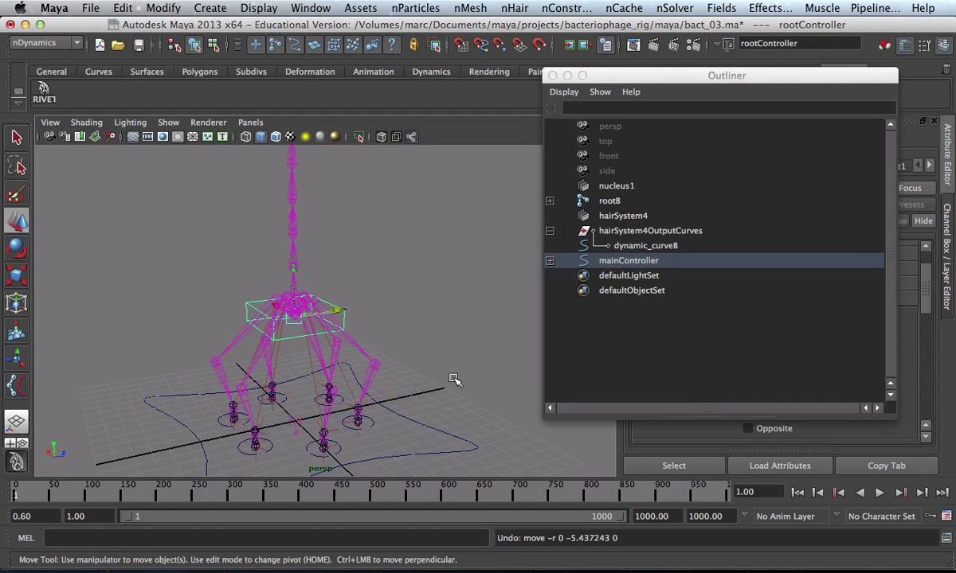
Select mainController and display its transform channels in the Channel Box
{"action": "right_click_drag", "start_coordinate": [454, 380], "coordinate": [230, 365], "text": "alt"}
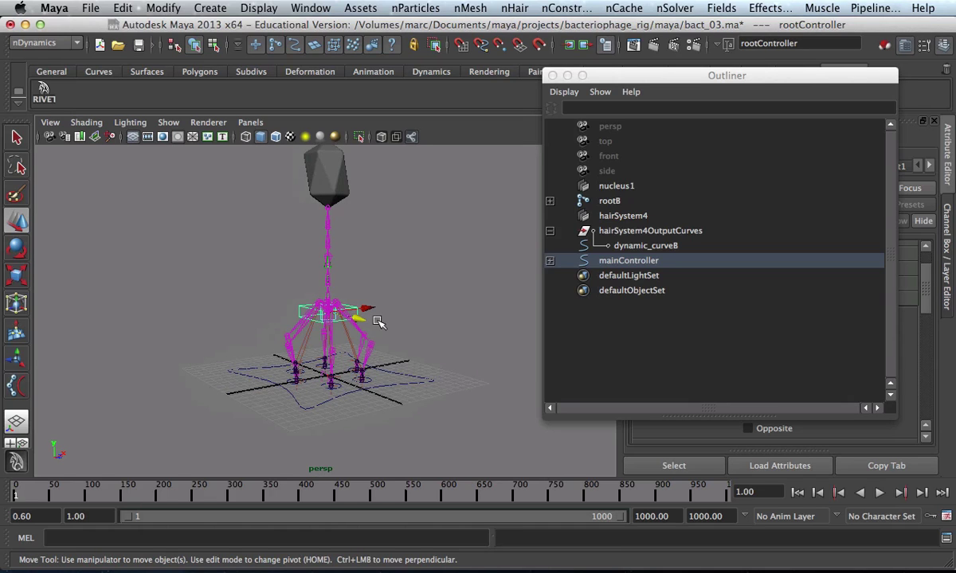
{"action": "left_click_drag", "start_coordinate": [379, 321], "coordinate": [284, 410], "text": "alt"}
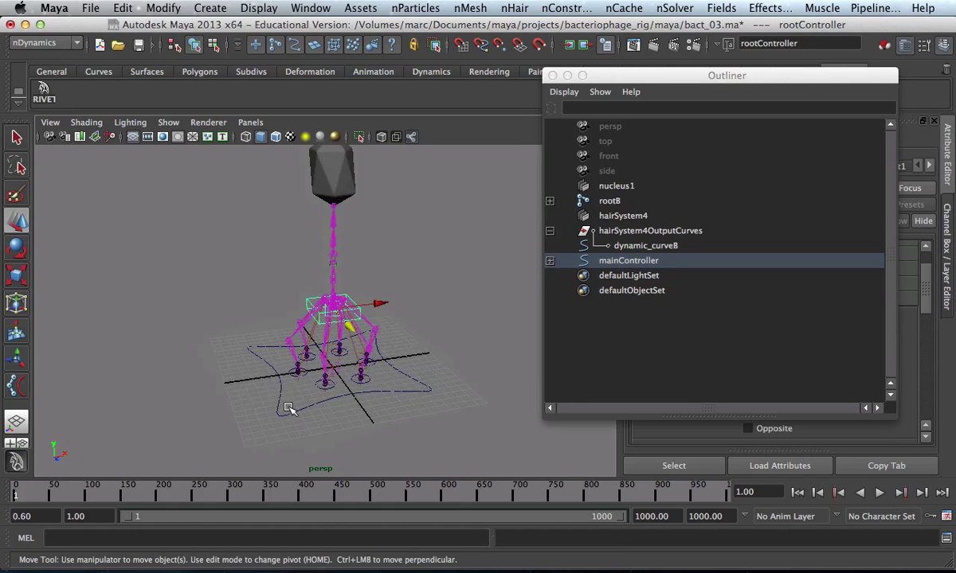
{"action": "left_click", "coordinate": [284, 409]}
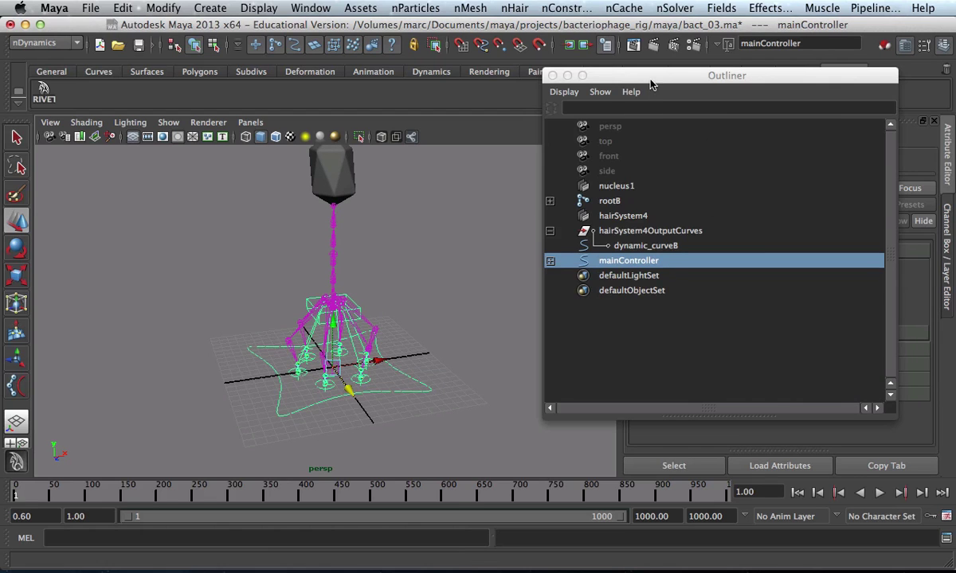
{"action": "left_click_drag", "start_coordinate": [651, 85], "coordinate": [709, 531]}
{"action": "left_click_drag", "start_coordinate": [446, 375], "coordinate": [587, 288], "text": "alt"}
{"action": "scroll", "coordinate": [462, 390], "scroll_direction": "down", "scroll_amount": 3}
{"action": "left_click", "coordinate": [385, 369]}
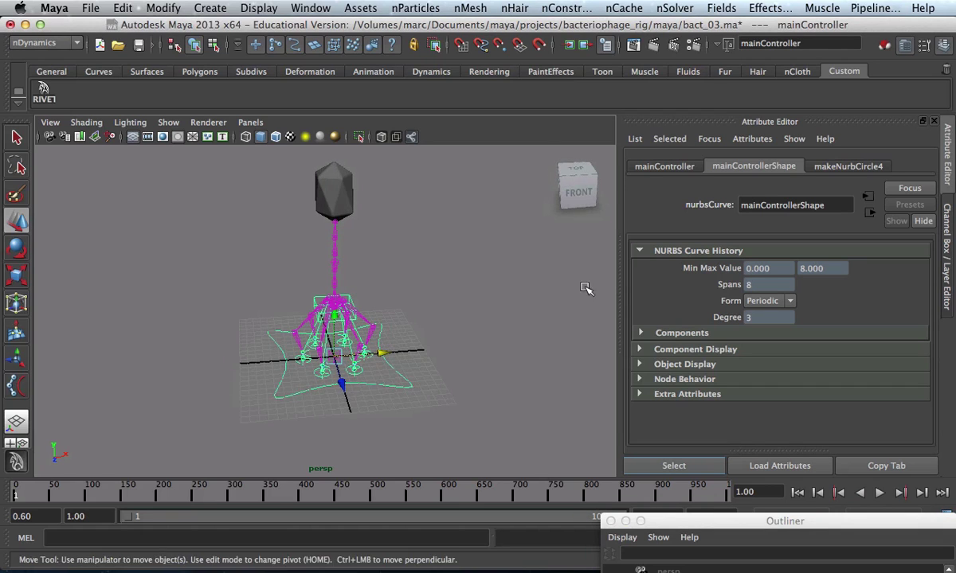
{"action": "left_click", "coordinate": [948, 253]}
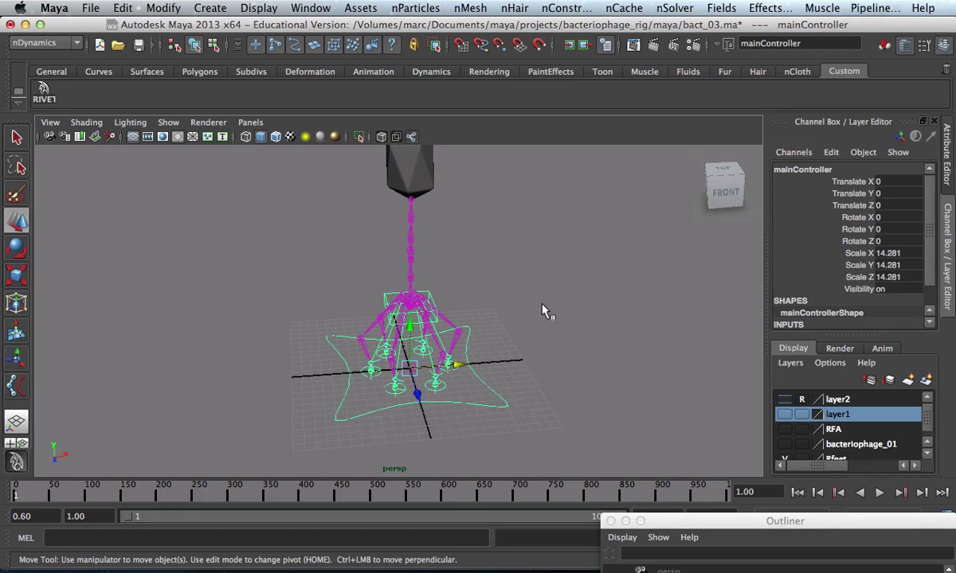
Try moving mainController about 5.03 units in X, and undo the move
{"action": "left_click_drag", "start_coordinate": [546, 314], "coordinate": [422, 304], "text": "alt"}
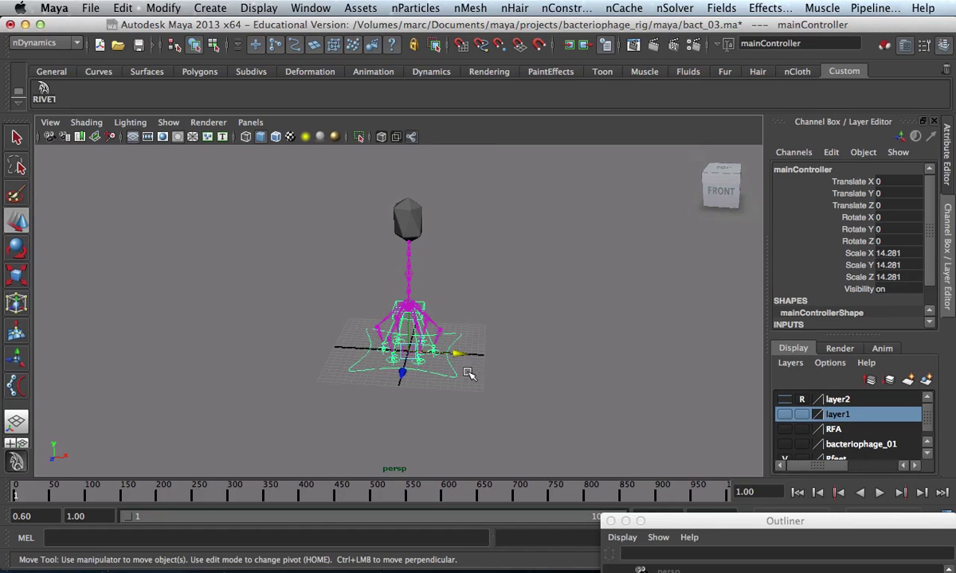
{"action": "left_click_drag", "start_coordinate": [458, 356], "coordinate": [490, 355]}
{"action": "key", "text": "z"}
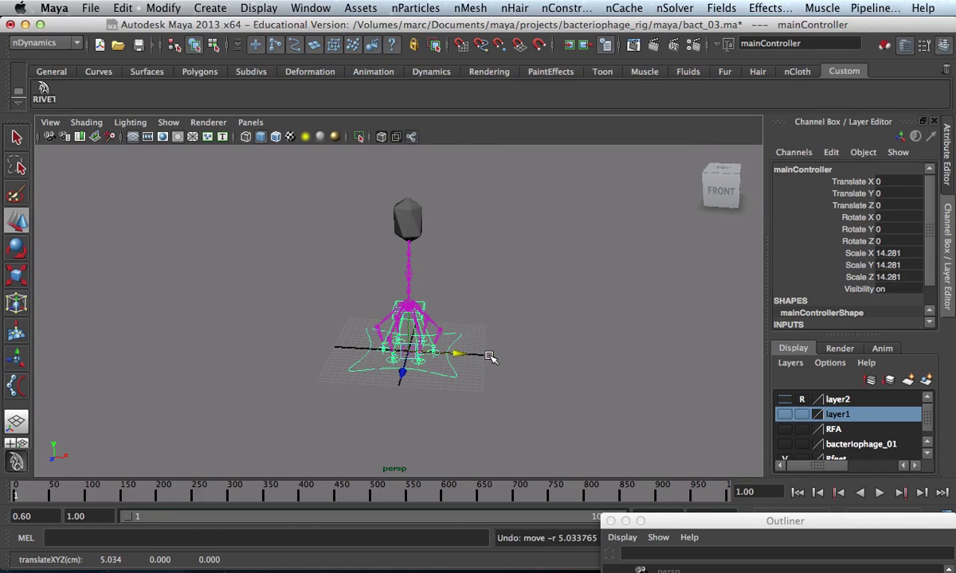
Key mainController's Translate X at 0 on frame 1
{"action": "left_click", "coordinate": [859, 184]}
{"action": "right_click", "coordinate": [851, 185]}
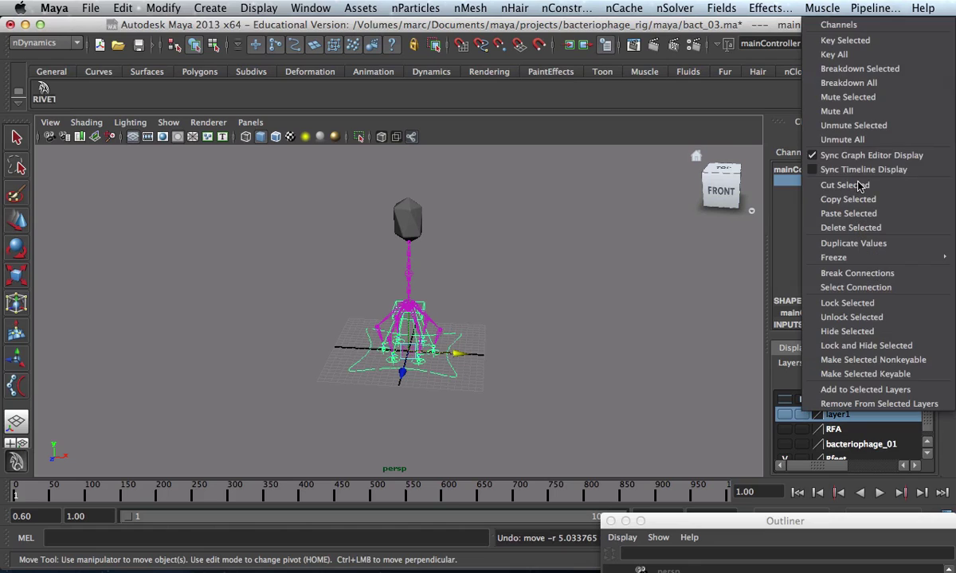
{"action": "left_click", "coordinate": [847, 40]}
At frame 50, set mainController's Translate X to 40 and key that channel
{"action": "left_click", "coordinate": [92, 497]}
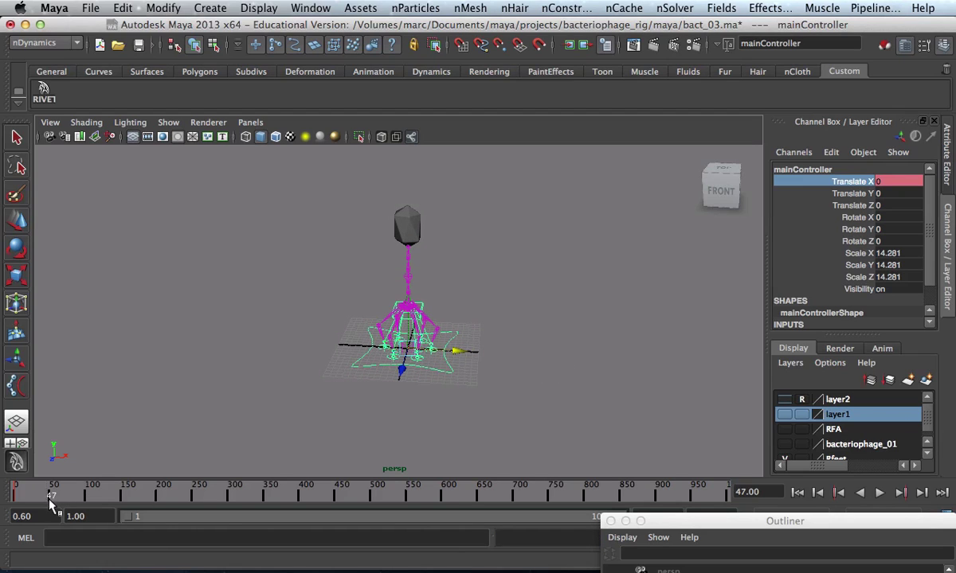
{"action": "left_click_drag", "start_coordinate": [49, 504], "coordinate": [53, 495]}
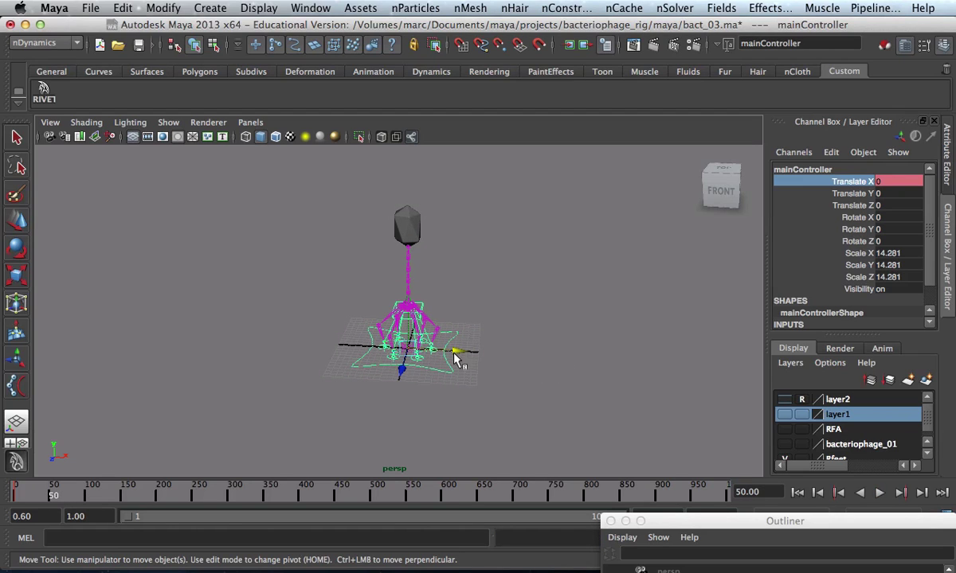
{"action": "left_click_drag", "start_coordinate": [456, 360], "coordinate": [760, 378]}
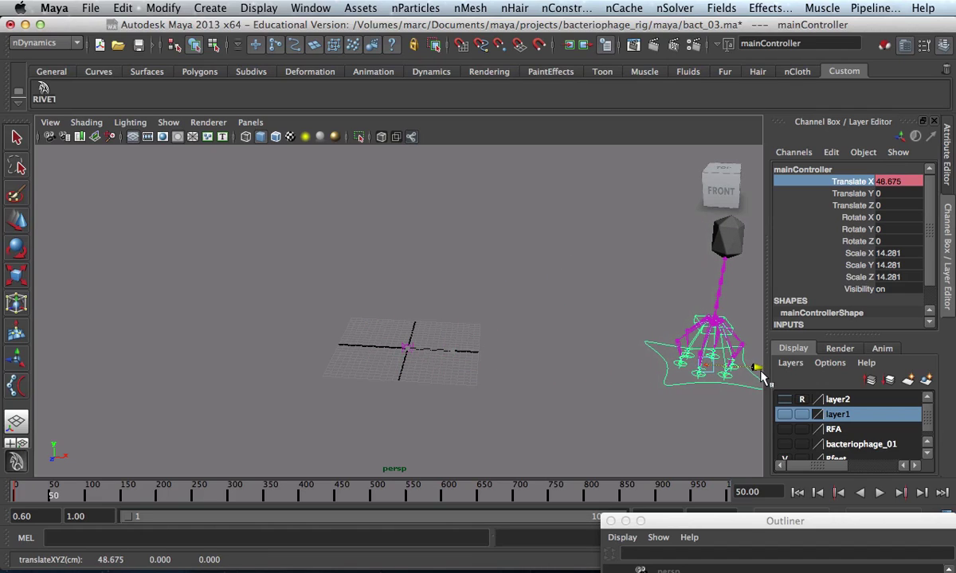
{"action": "left_click", "coordinate": [895, 170]}
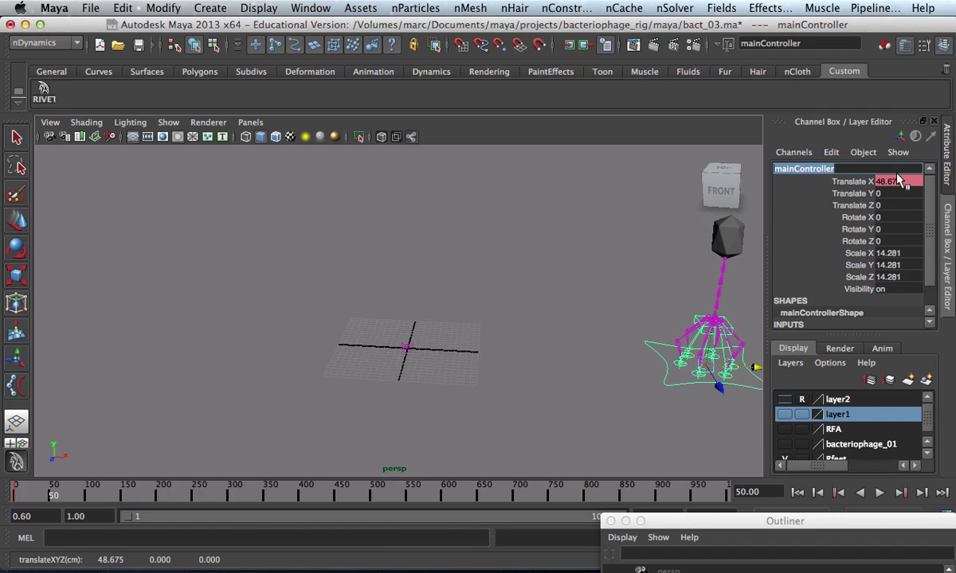
{"action": "left_click", "coordinate": [919, 183]}
{"action": "type", "text": "40"}
{"action": "key", "text": "Return"}
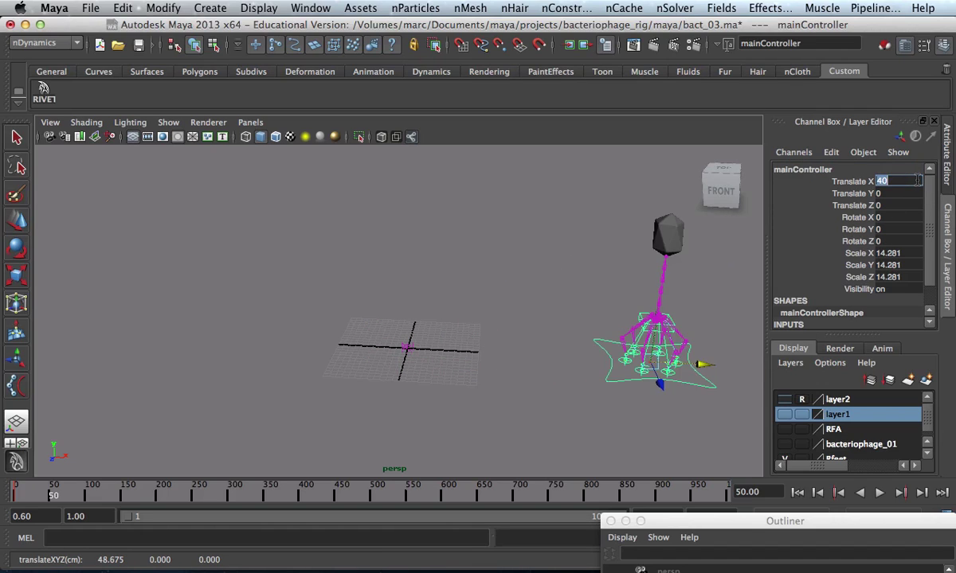
{"action": "left_click", "coordinate": [859, 182]}
{"action": "right_click", "coordinate": [843, 182]}
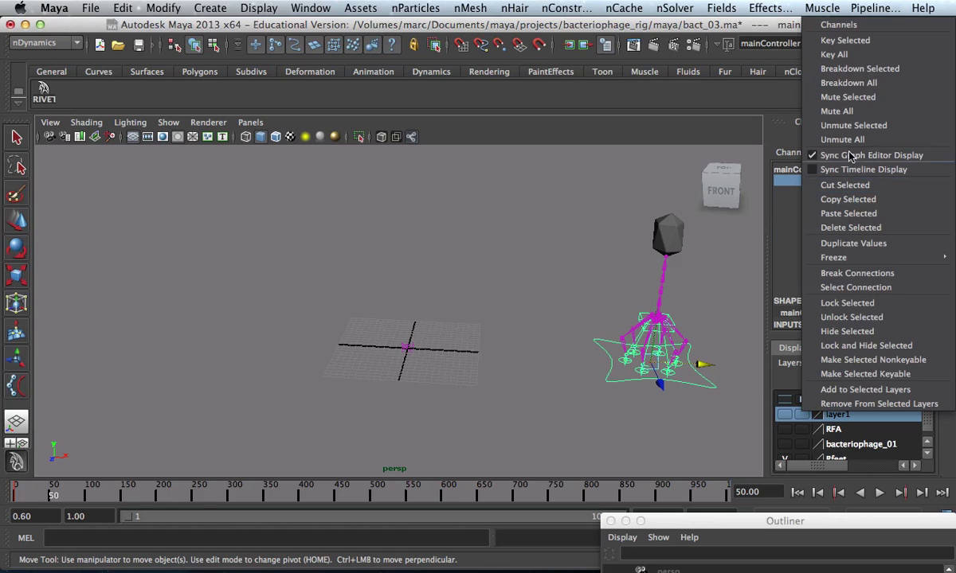
{"action": "left_click", "coordinate": [860, 48]}
Play the animation from the first frame to examine how the rig follows mainController, stop it, and rewind to frame 1
{"action": "left_click_drag", "start_coordinate": [655, 200], "coordinate": [320, 252], "text": "alt"}
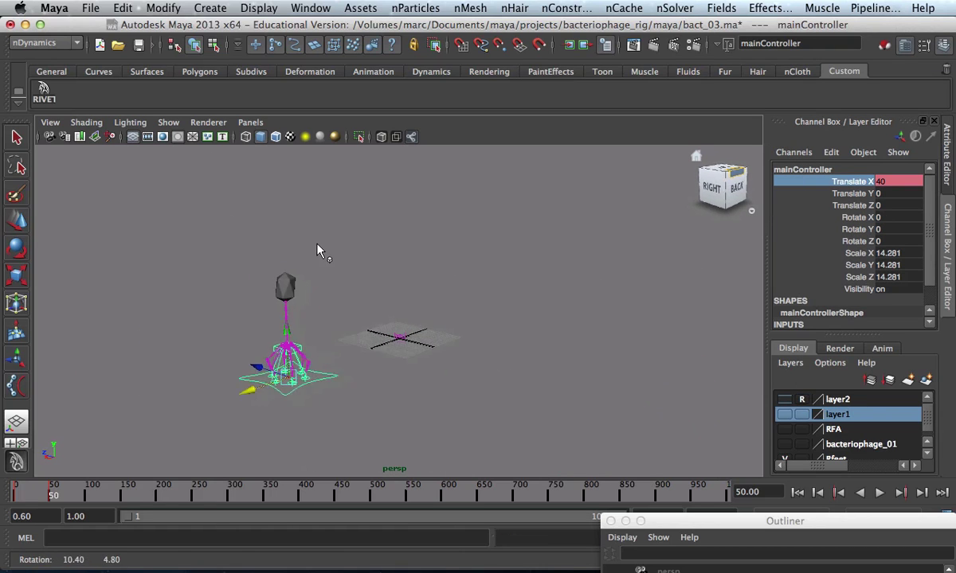
{"action": "left_click", "coordinate": [798, 492]}
{"action": "left_click", "coordinate": [881, 494]}
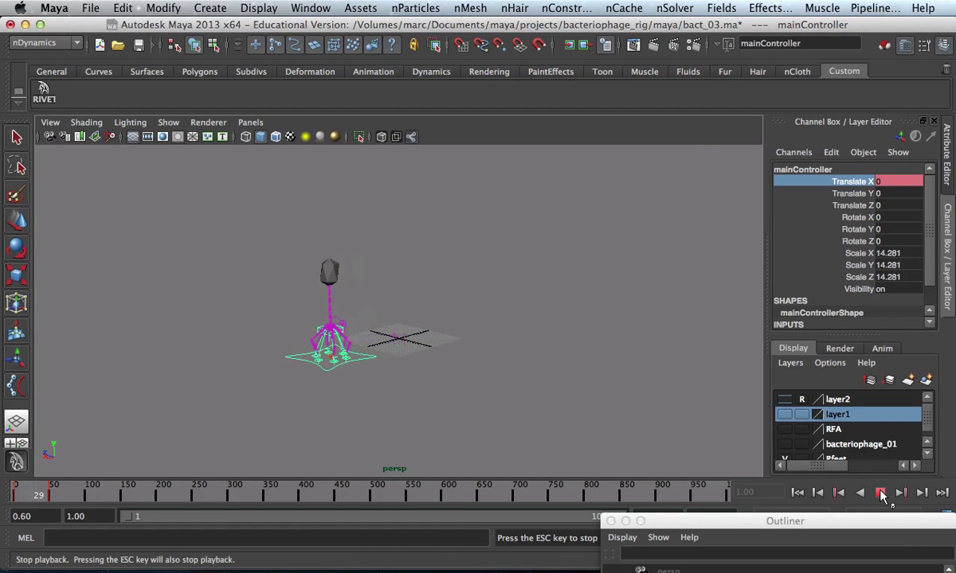
{"action": "left_click", "coordinate": [880, 495]}
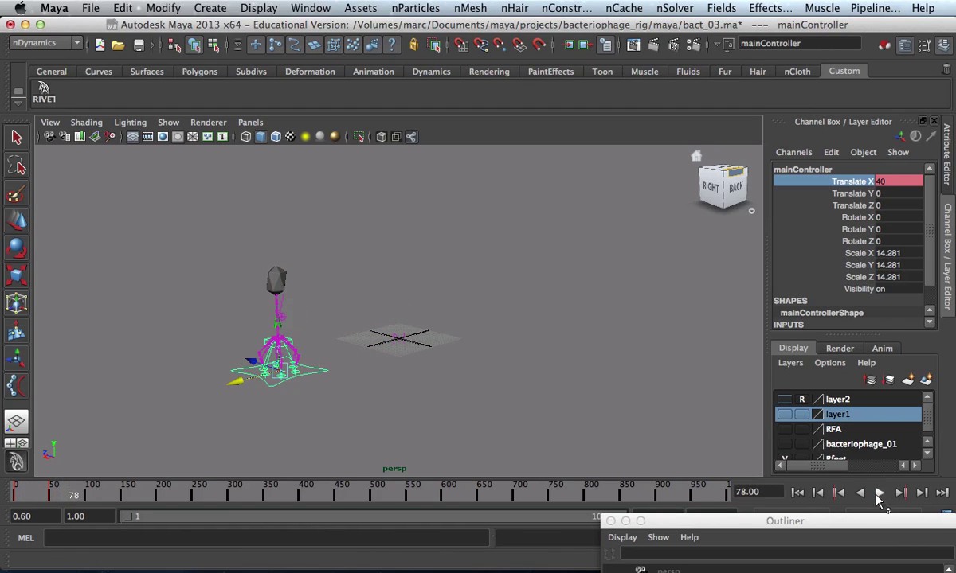
{"action": "left_click", "coordinate": [799, 494]}
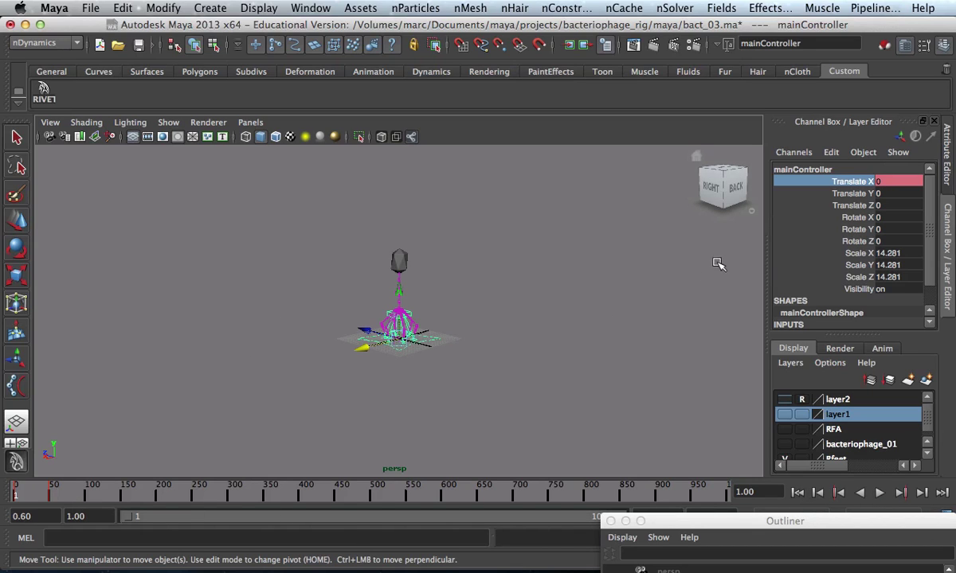
Remove the test animation by breaking the connections on mainController's Translate X
{"action": "right_click", "coordinate": [805, 182]}
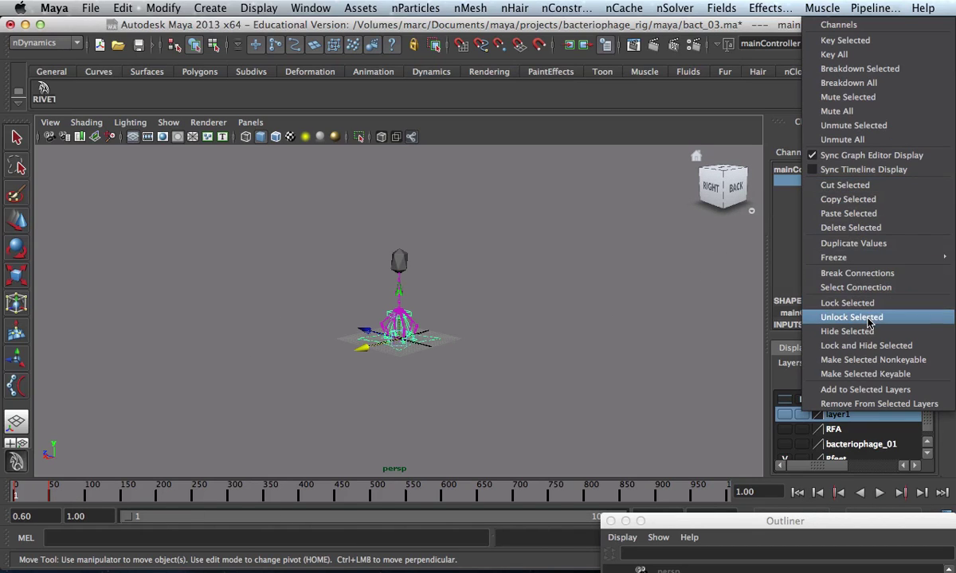
{"action": "left_click", "coordinate": [821, 273]}
{"action": "left_click_drag", "start_coordinate": [382, 363], "coordinate": [396, 365], "text": "alt"}
{"action": "right_click_drag", "start_coordinate": [396, 365], "coordinate": [540, 382], "text": "alt"}
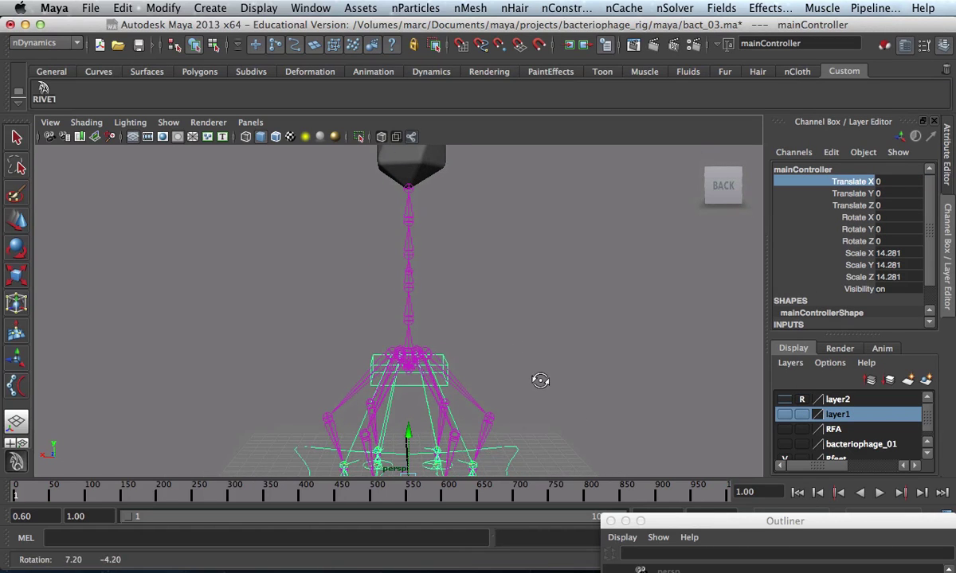
{"action": "left_click_drag", "start_coordinate": [737, 521], "coordinate": [729, 549]}
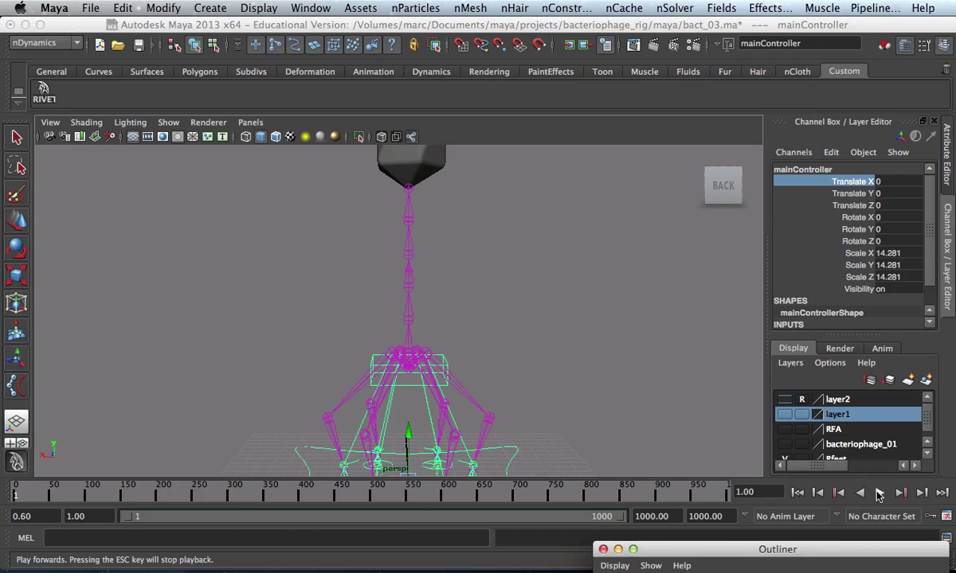
Play the simulation from the first frame to examine how the spine behaves without mainController animation, then stop it
{"action": "left_click", "coordinate": [879, 496]}
{"action": "left_click_drag", "start_coordinate": [709, 458], "coordinate": [739, 406], "text": "alt"}
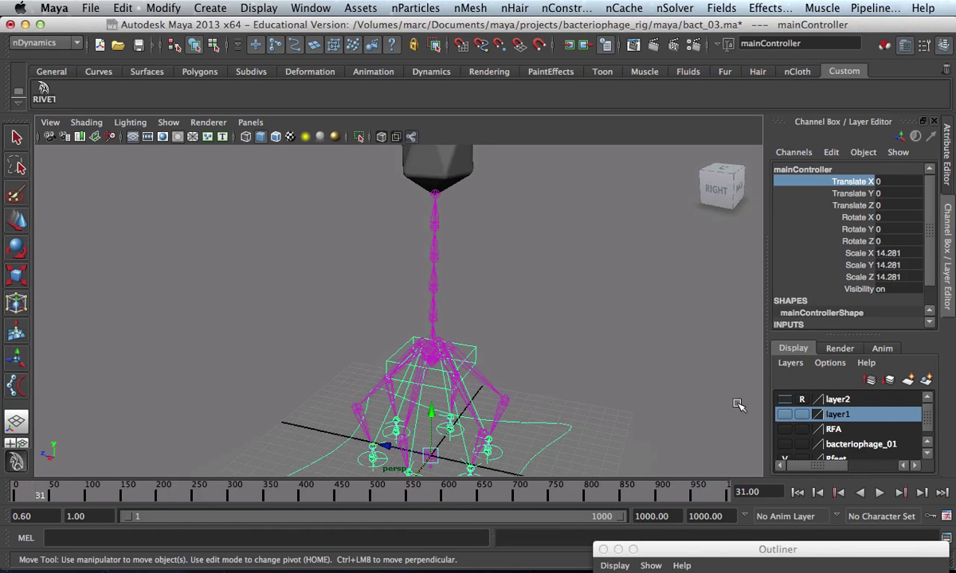
{"action": "left_click", "coordinate": [880, 493]}
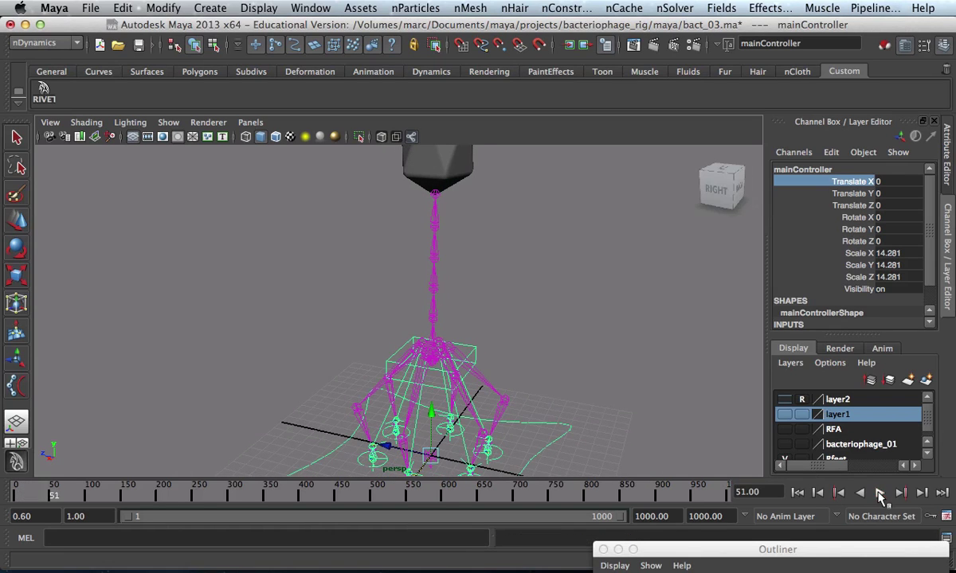
{"action": "left_click", "coordinate": [796, 494]}
{"action": "left_click", "coordinate": [879, 494]}
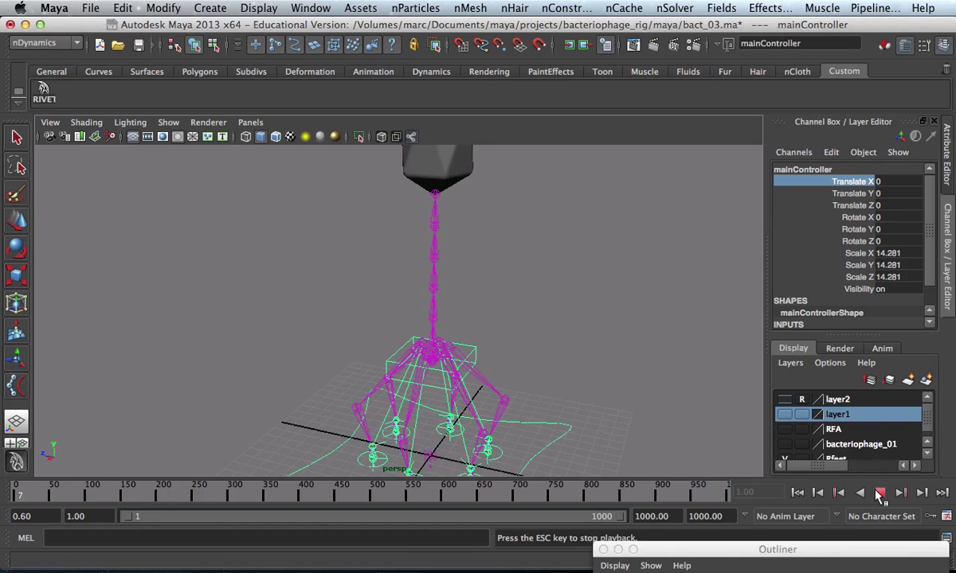
{"action": "left_click_drag", "start_coordinate": [608, 386], "coordinate": [305, 335], "text": "alt"}
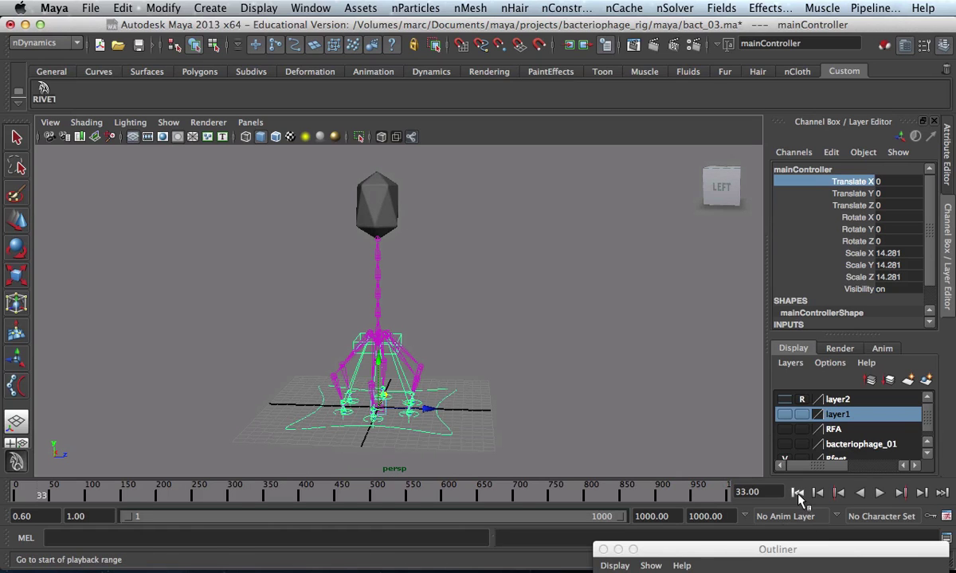
{"action": "scroll", "coordinate": [613, 374], "scroll_direction": "up", "scroll_amount": 5}
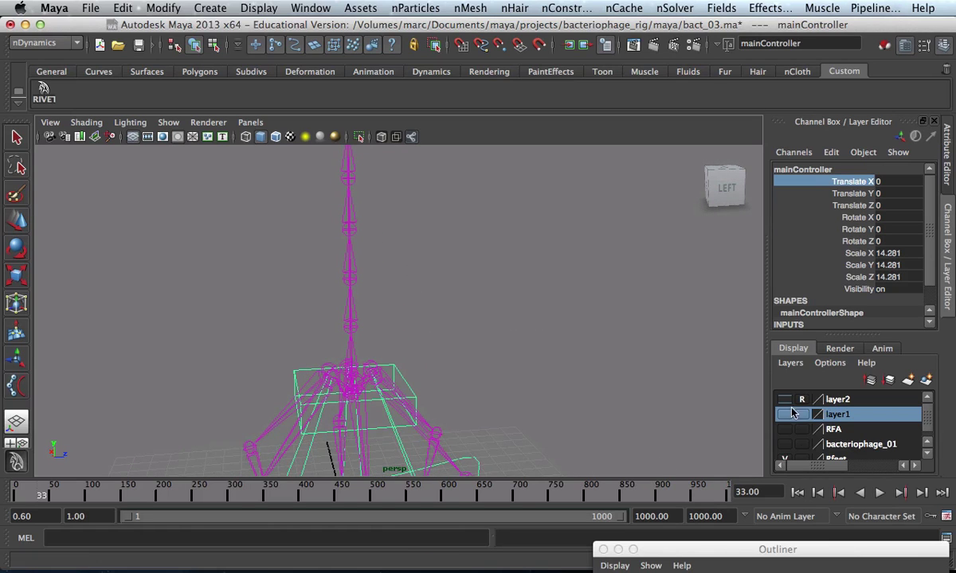
Examine nucleus1's gravity and wind attributes and check the other hair system, curve and joint nodes in the Outliner
{"action": "left_click_drag", "start_coordinate": [828, 550], "coordinate": [671, 116]}
{"action": "left_click", "coordinate": [554, 226]}
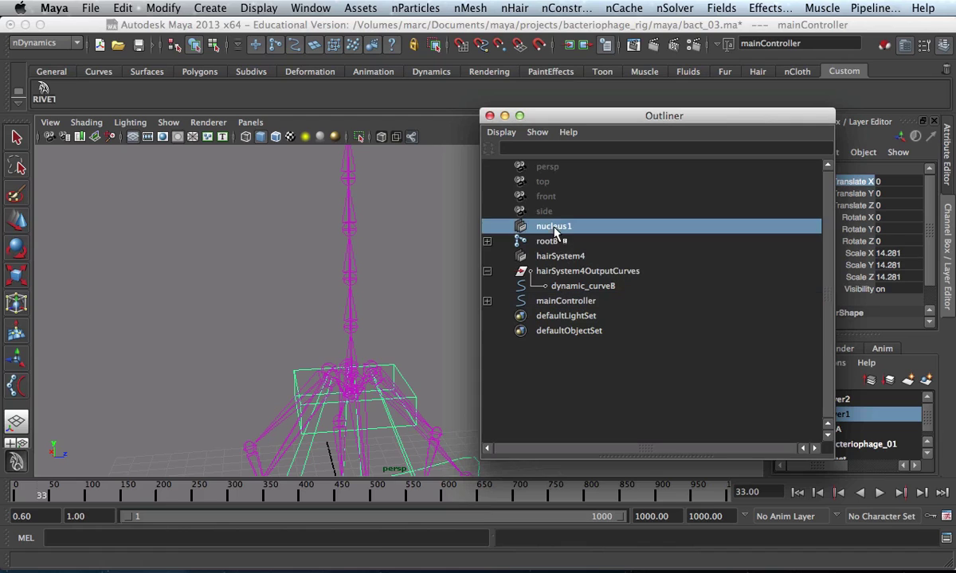
{"action": "left_click_drag", "start_coordinate": [763, 118], "coordinate": [549, 183]}
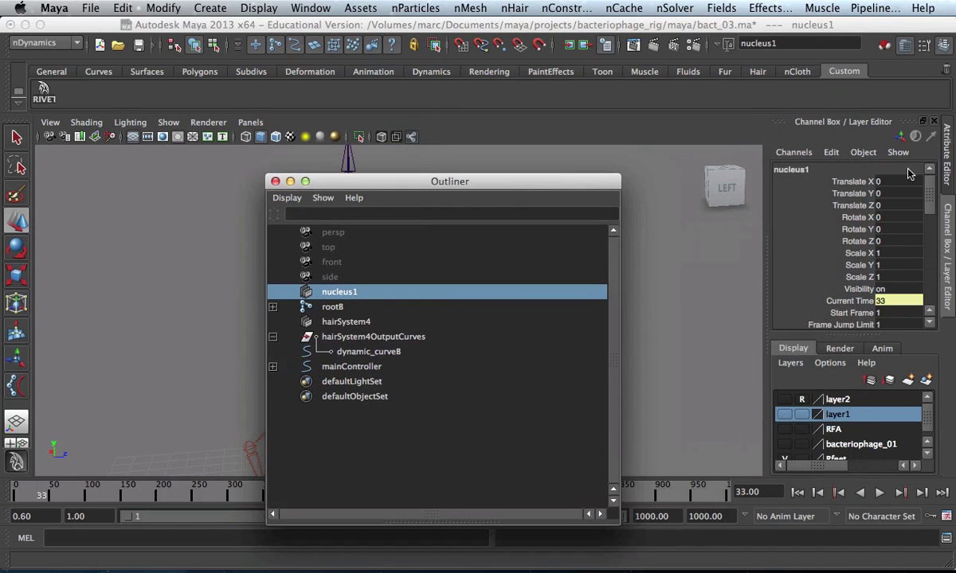
{"action": "left_click", "coordinate": [946, 157]}
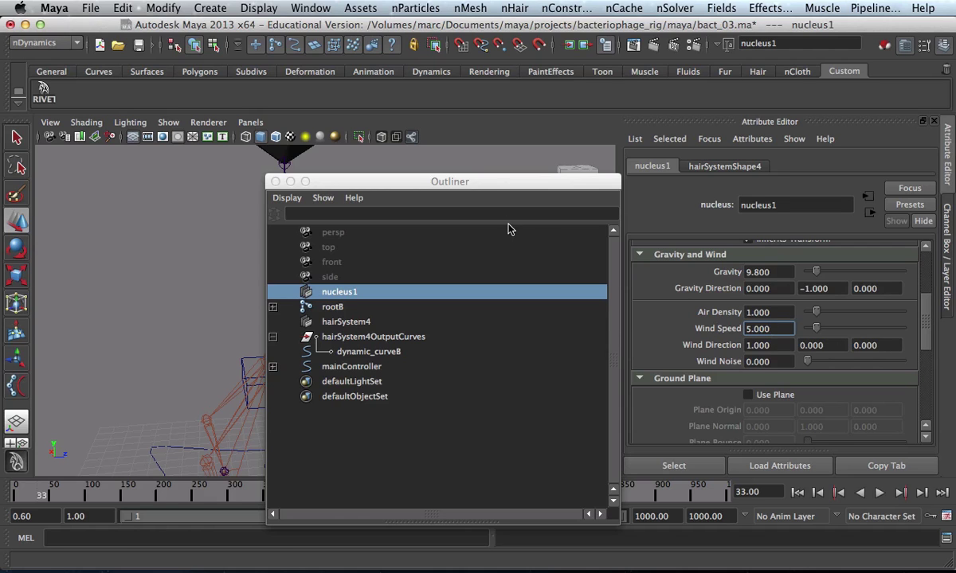
{"action": "left_click_drag", "start_coordinate": [489, 185], "coordinate": [611, 114]}
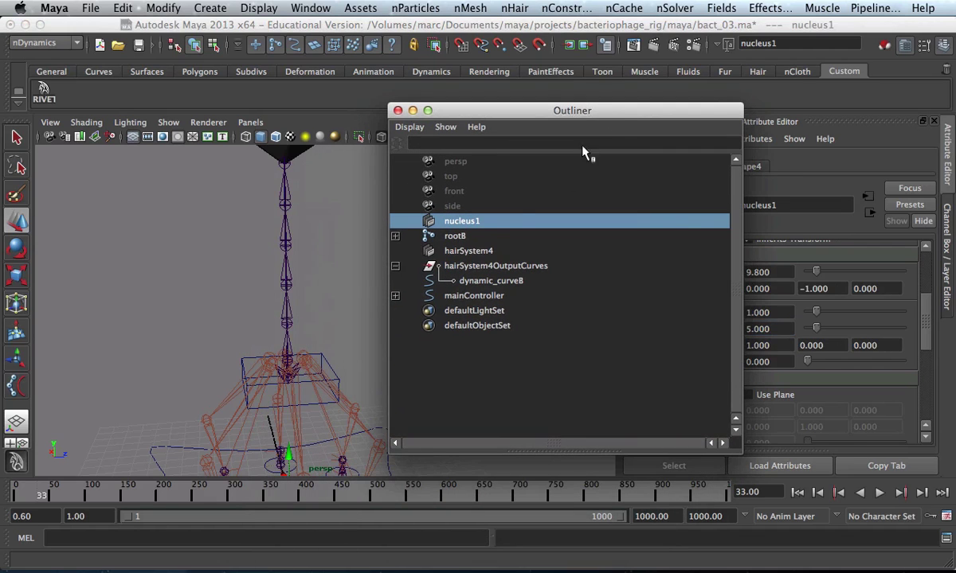
{"action": "left_click", "coordinate": [474, 252]}
{"action": "left_click", "coordinate": [476, 296]}
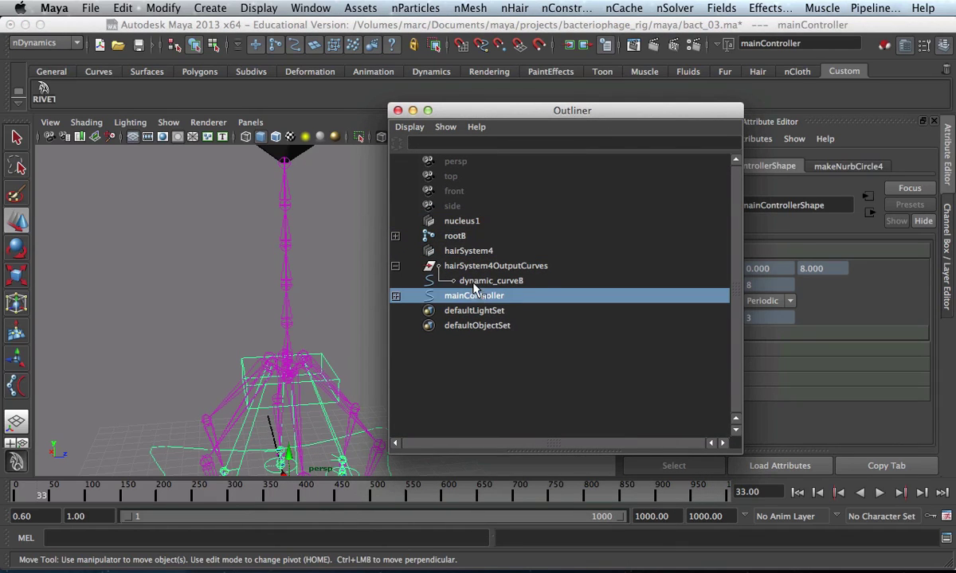
{"action": "left_click", "coordinate": [475, 281]}
{"action": "left_click", "coordinate": [446, 266]}
{"action": "left_click", "coordinate": [452, 236]}
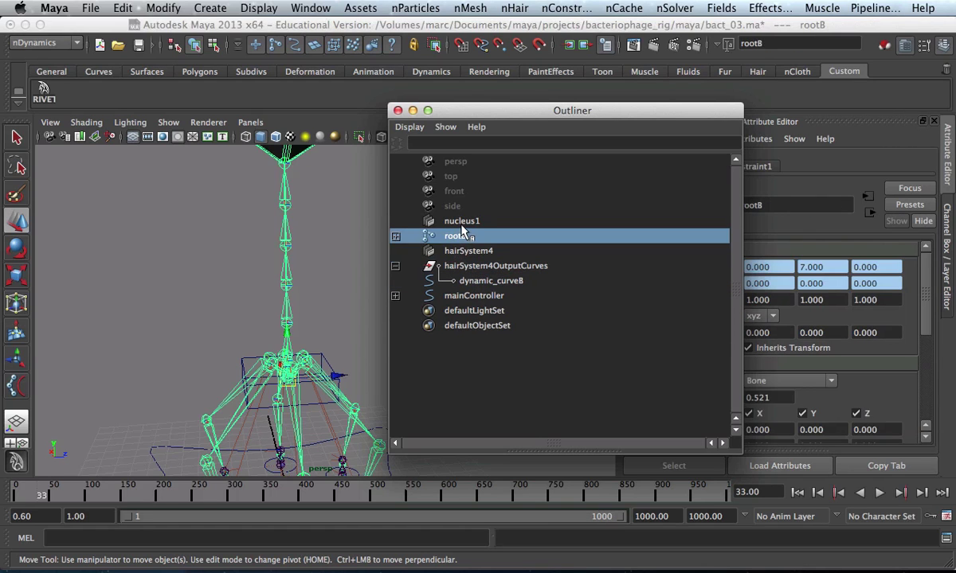
{"action": "left_click", "coordinate": [462, 222]}
Play the simulation with nucleus1 selected to examine whether its wind affects the spine, then stop playback
{"action": "left_click_drag", "start_coordinate": [475, 121], "coordinate": [544, 433]}
{"action": "left_click_drag", "start_coordinate": [720, 430], "coordinate": [636, 508]}
{"action": "left_click", "coordinate": [880, 493]}
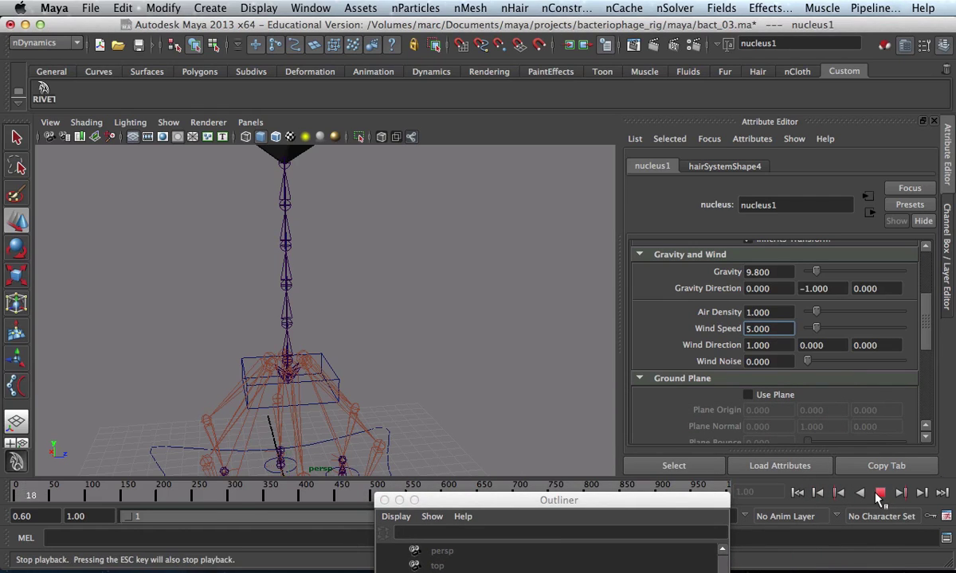
{"action": "left_click", "coordinate": [880, 494]}
Set the Visibility of hairSystem4Follicles under rootB to off
{"action": "left_click_drag", "start_coordinate": [618, 500], "coordinate": [661, 147]}
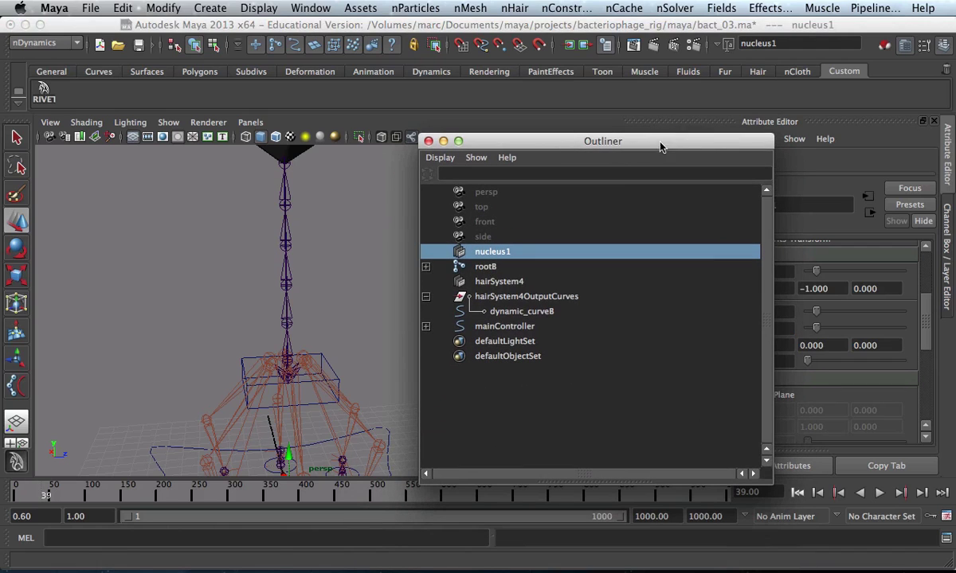
{"action": "left_click", "coordinate": [427, 267]}
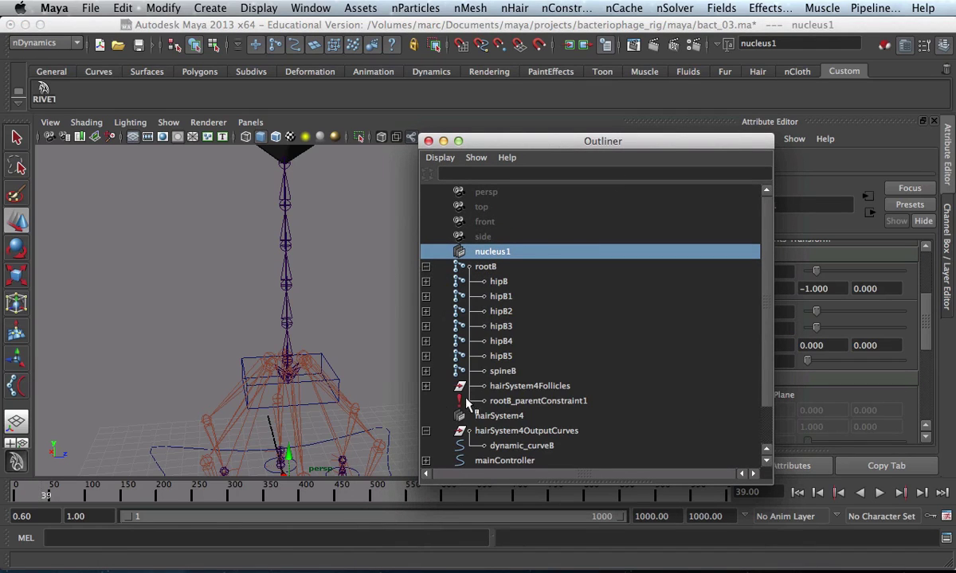
{"action": "left_click", "coordinate": [490, 387]}
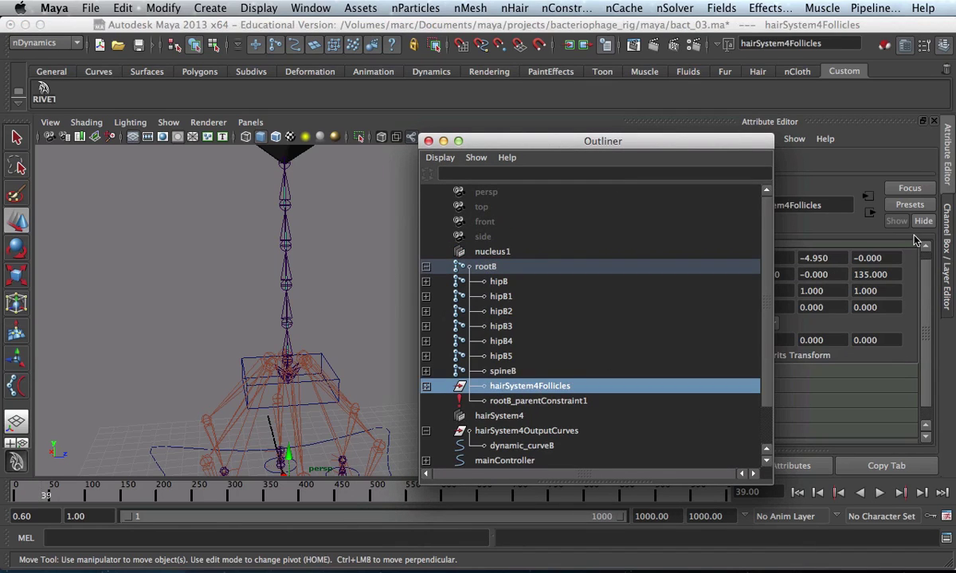
{"action": "left_click", "coordinate": [946, 247]}
{"action": "left_click", "coordinate": [899, 289]}
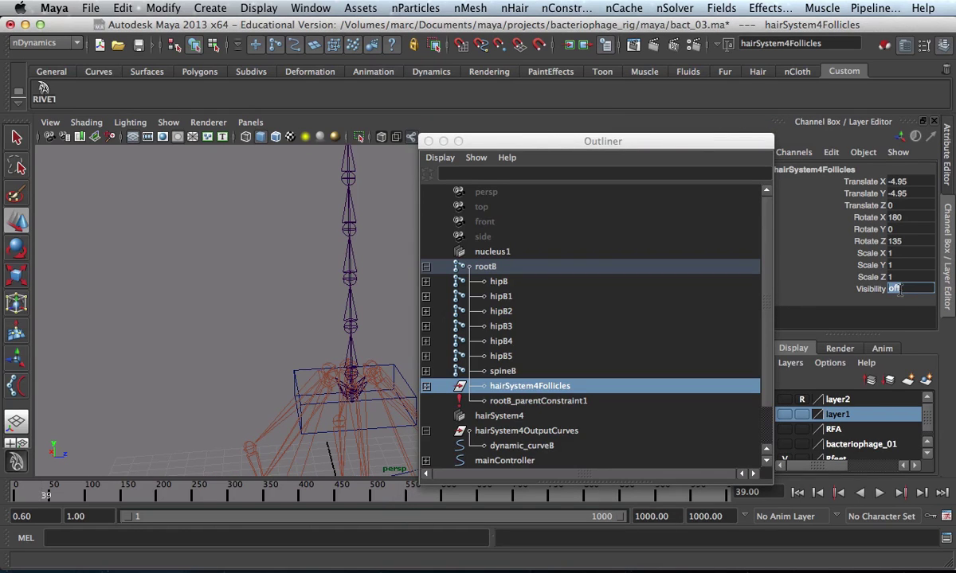
Select dynamic_curveB under hairSystem4OutputCurves and frame it to examine its place relative to the spine joints
{"action": "left_click_drag", "start_coordinate": [603, 142], "coordinate": [750, 322]}
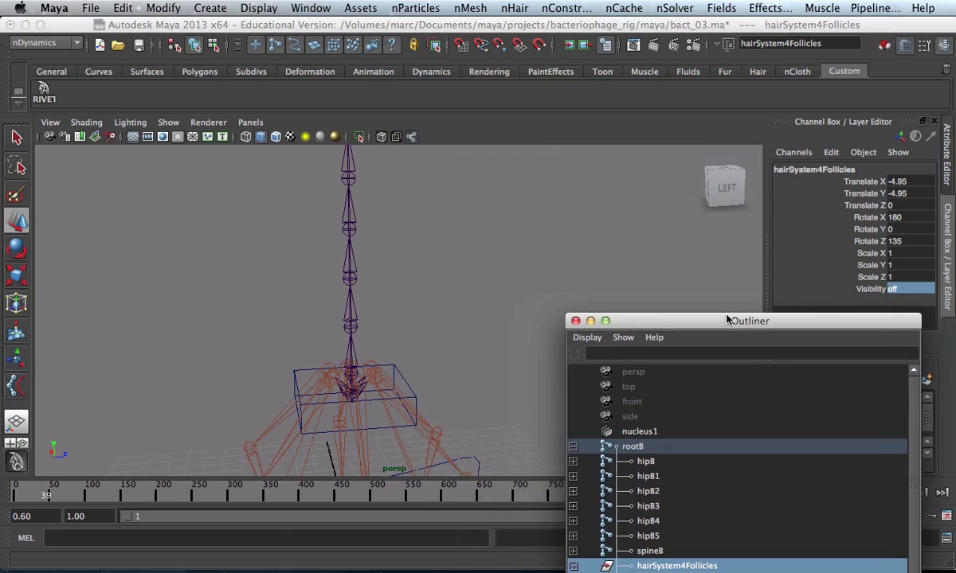
{"action": "left_click_drag", "start_coordinate": [465, 303], "coordinate": [482, 268], "text": "alt"}
{"action": "key", "text": "space"}
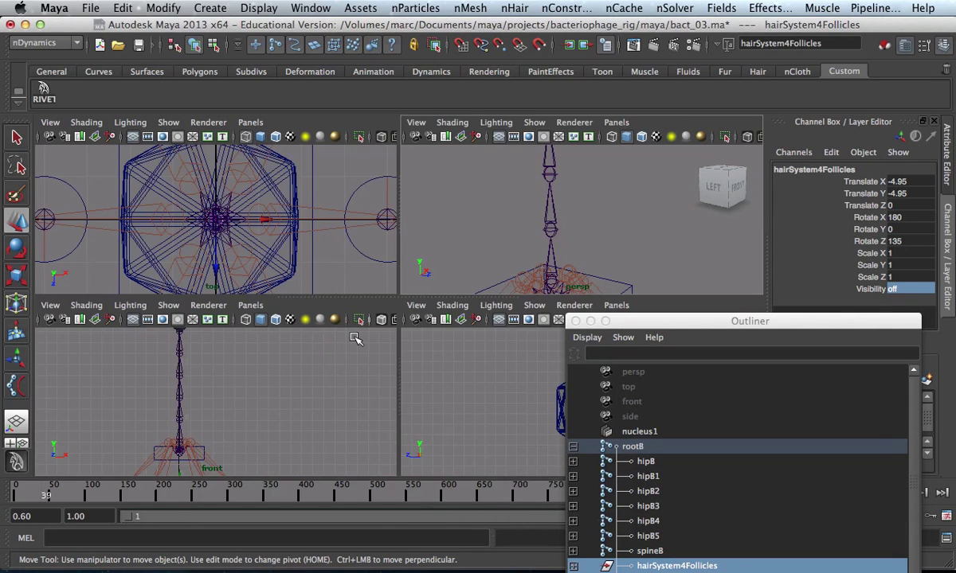
{"action": "key", "text": "space"}
{"action": "left_click_drag", "start_coordinate": [273, 290], "coordinate": [261, 285], "text": "alt"}
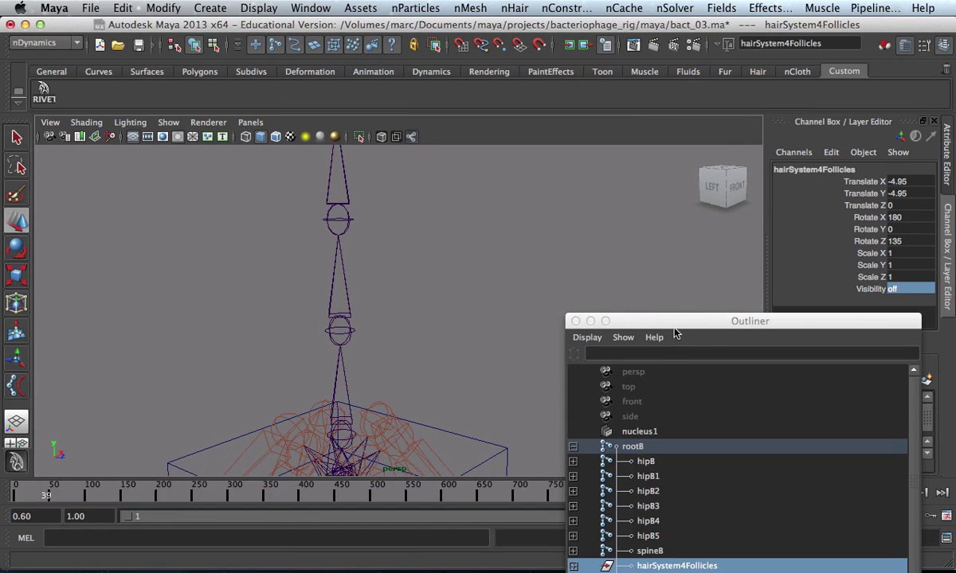
{"action": "left_click_drag", "start_coordinate": [628, 321], "coordinate": [682, 109]}
{"action": "left_click", "coordinate": [730, 416]}
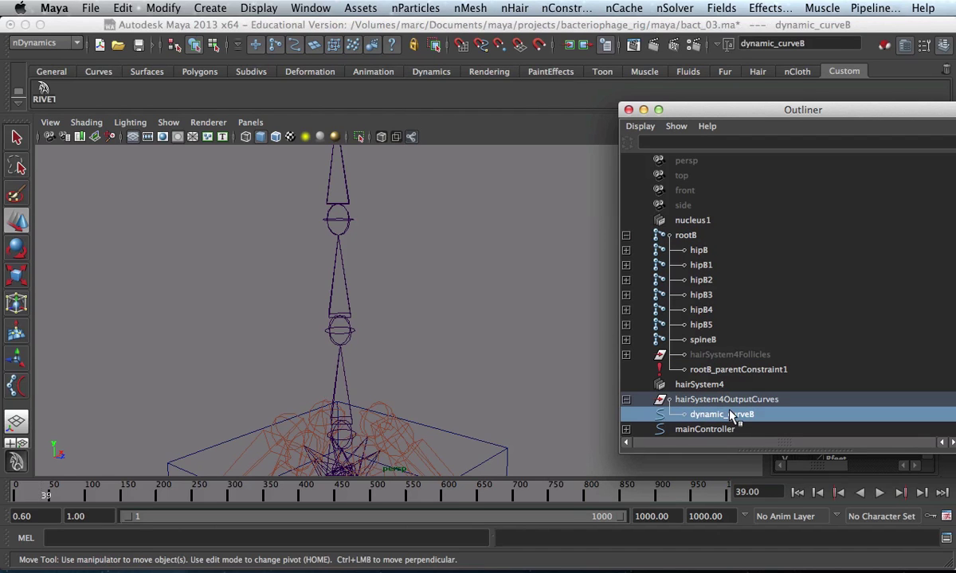
{"action": "left_click_drag", "start_coordinate": [736, 110], "coordinate": [599, 85]}
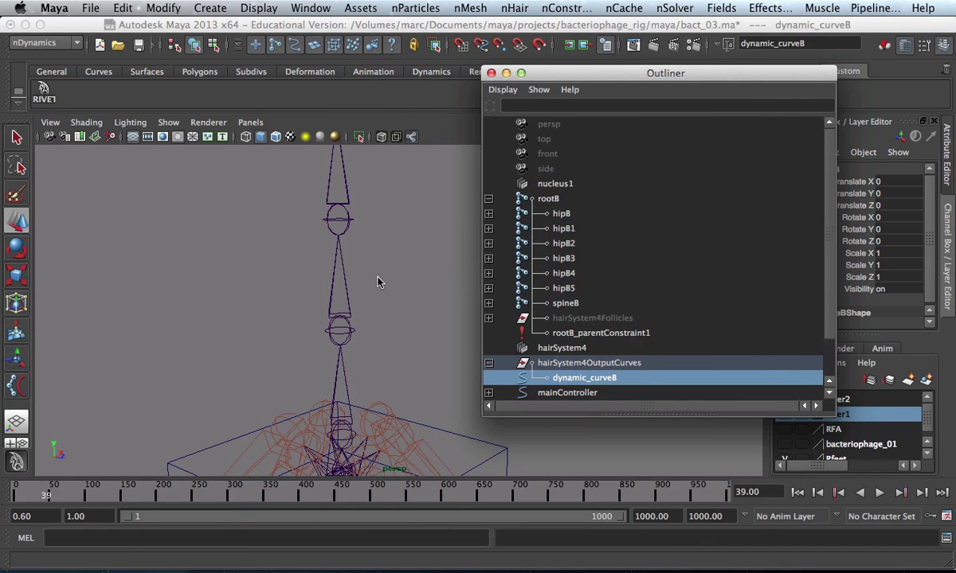
{"action": "key", "text": "f"}
{"action": "right_click_drag", "start_coordinate": [382, 285], "coordinate": [207, 186], "text": "alt"}
{"action": "left_click_drag", "start_coordinate": [207, 186], "coordinate": [167, 380], "text": "alt"}
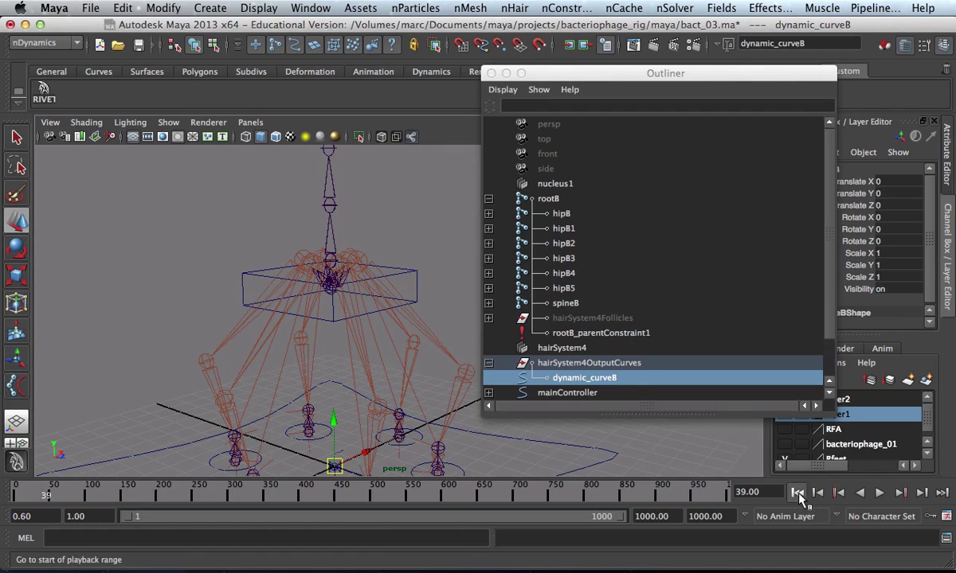
Return to frame 1 and start an IK Spline Handle at the lowest spine joint, spineB
{"action": "left_click", "coordinate": [797, 493]}
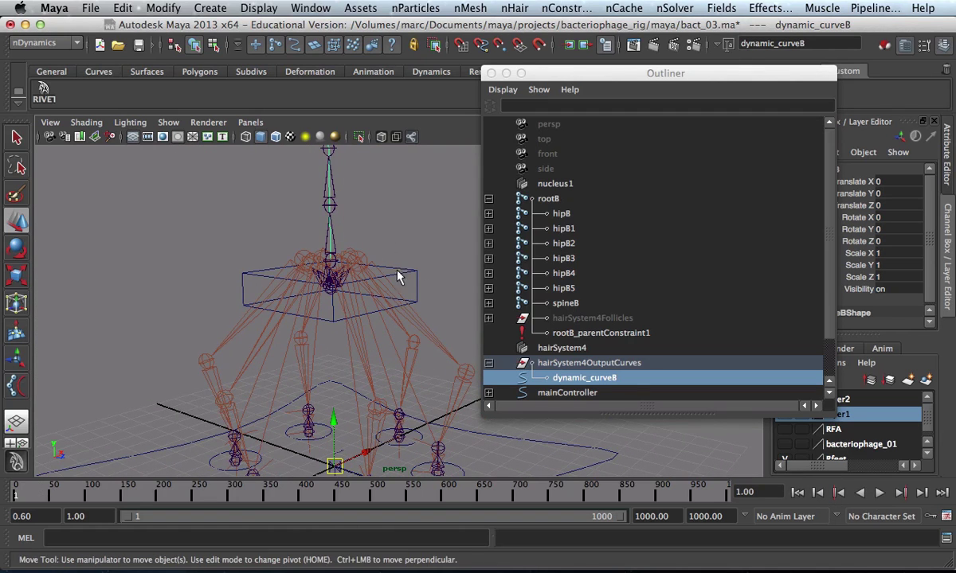
{"action": "left_click_drag", "start_coordinate": [398, 278], "coordinate": [427, 347], "text": "alt"}
{"action": "key", "text": "space"}
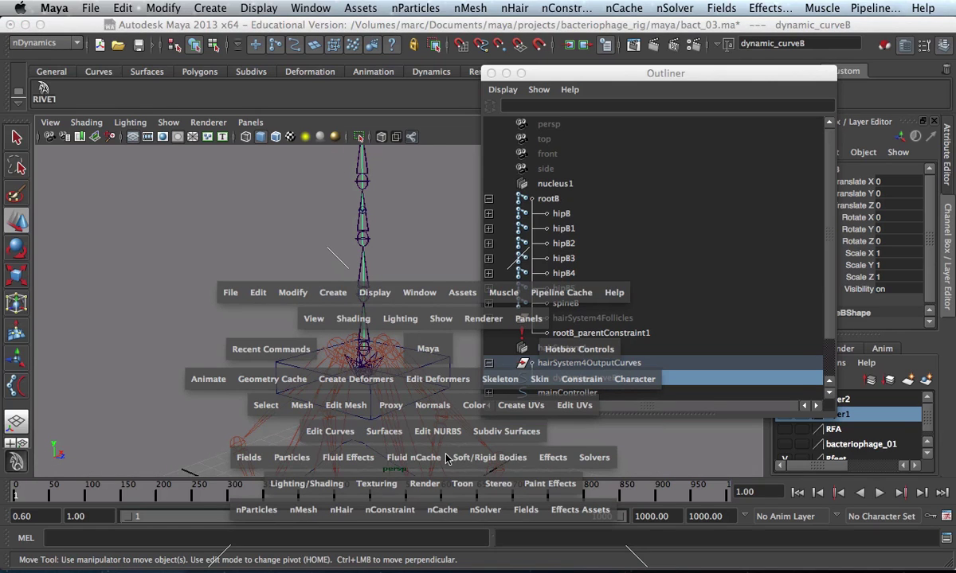
{"action": "left_click_drag", "start_coordinate": [486, 378], "coordinate": [548, 146]}
{"action": "right_click_drag", "start_coordinate": [412, 336], "coordinate": [353, 391], "text": "alt"}
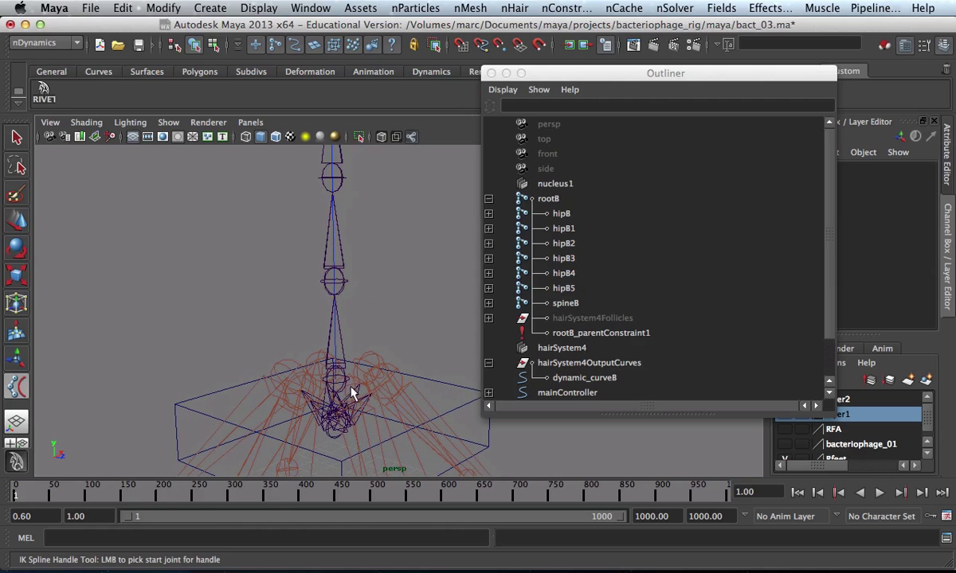
{"action": "left_click", "coordinate": [338, 388]}
{"action": "key", "text": "Escape"}
{"action": "left_click_drag", "start_coordinate": [318, 360], "coordinate": [356, 392], "text": "alt"}
{"action": "left_click", "coordinate": [359, 388]}
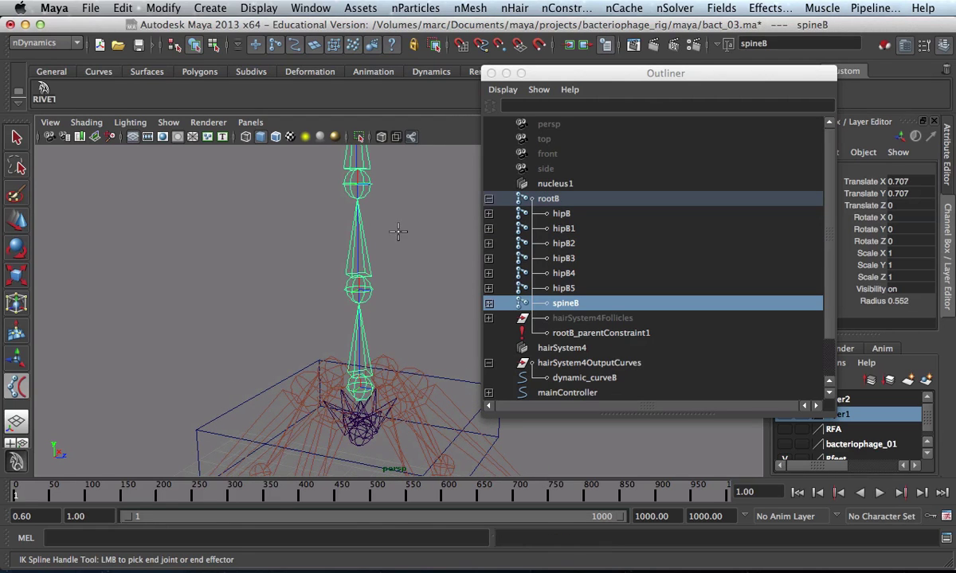
Complete the IK spline handle by choosing spineB5 below the head as end joint and the curve along the spine
{"action": "left_click_drag", "start_coordinate": [390, 192], "coordinate": [368, 333], "text": "alt"}
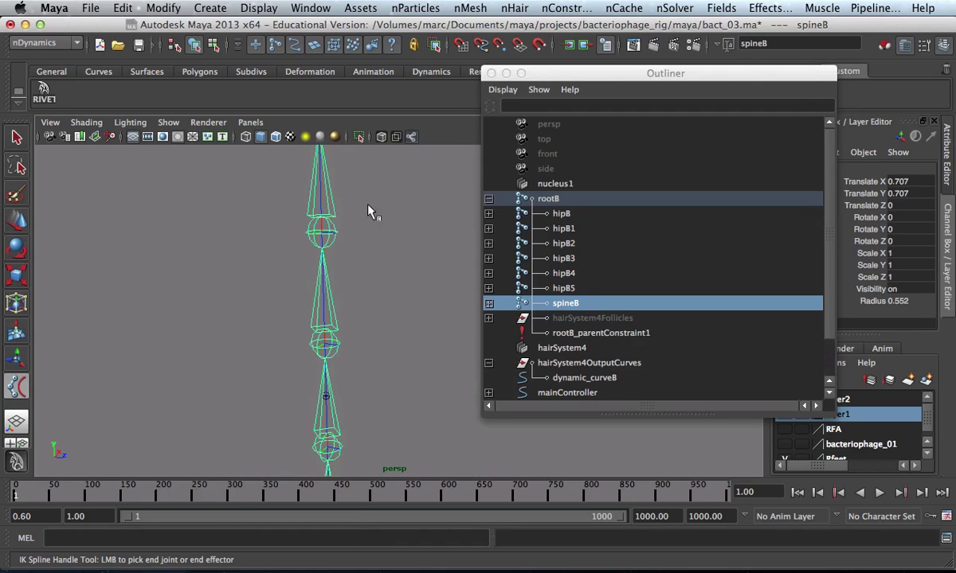
{"action": "left_click_drag", "start_coordinate": [371, 211], "coordinate": [379, 437], "text": "alt"}
{"action": "left_click", "coordinate": [340, 306]}
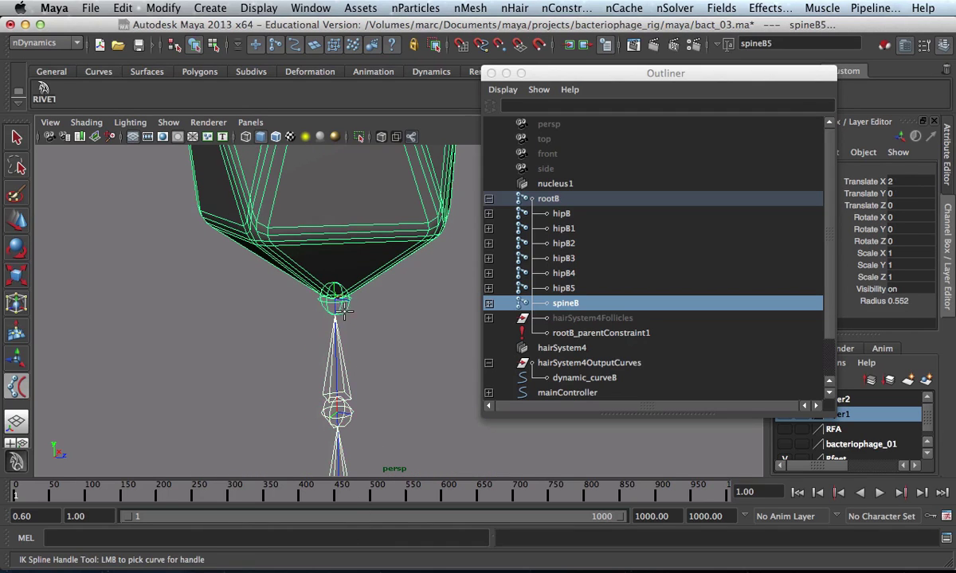
{"action": "mouse_move", "coordinate": [341, 361]}
{"action": "left_mouse_down", "text": "alt"}
{"action": "mouse_move", "coordinate": [358, 384]}
{"action": "mouse_move", "coordinate": [337, 378]}
{"action": "left_mouse_up", "text": "alt"}
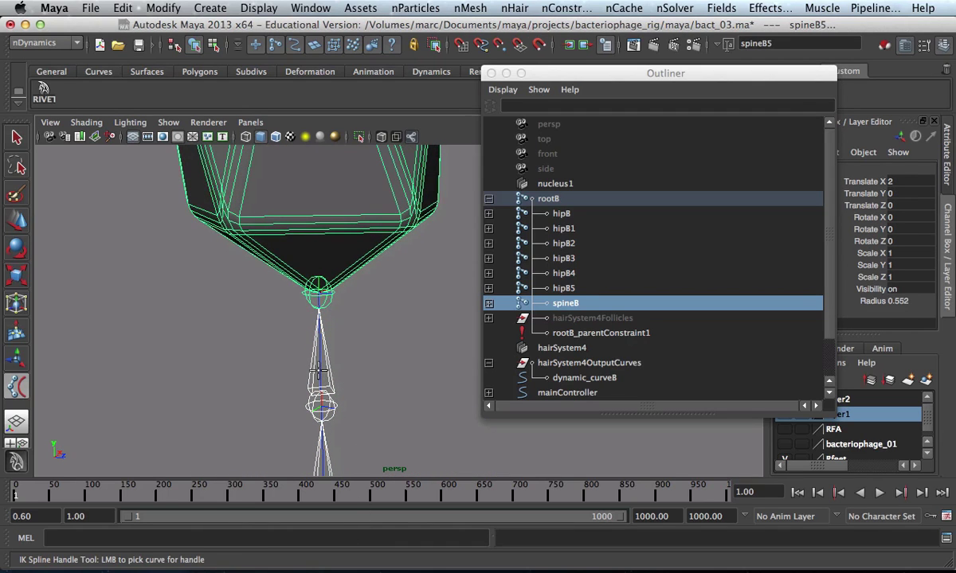
{"action": "left_click", "coordinate": [322, 375]}
Frame the whole bacteriophage rig in the perspective view and close the Outliner
{"action": "right_click_drag", "start_coordinate": [390, 386], "coordinate": [251, 363], "text": "alt"}
{"action": "left_click_drag", "start_coordinate": [251, 362], "coordinate": [358, 334], "text": "alt"}
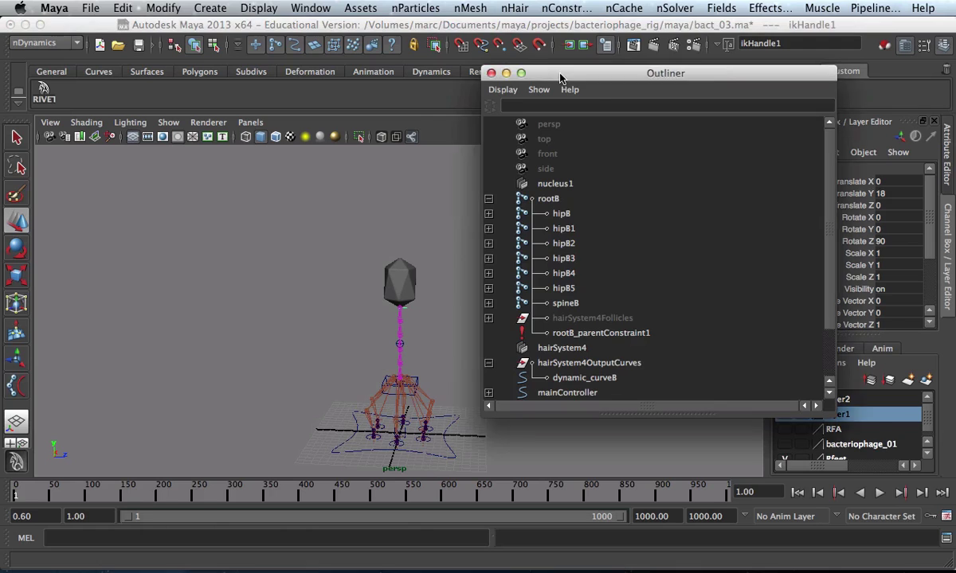
{"action": "left_click_drag", "start_coordinate": [524, 70], "coordinate": [557, 101]}
{"action": "left_click", "coordinate": [549, 97]}
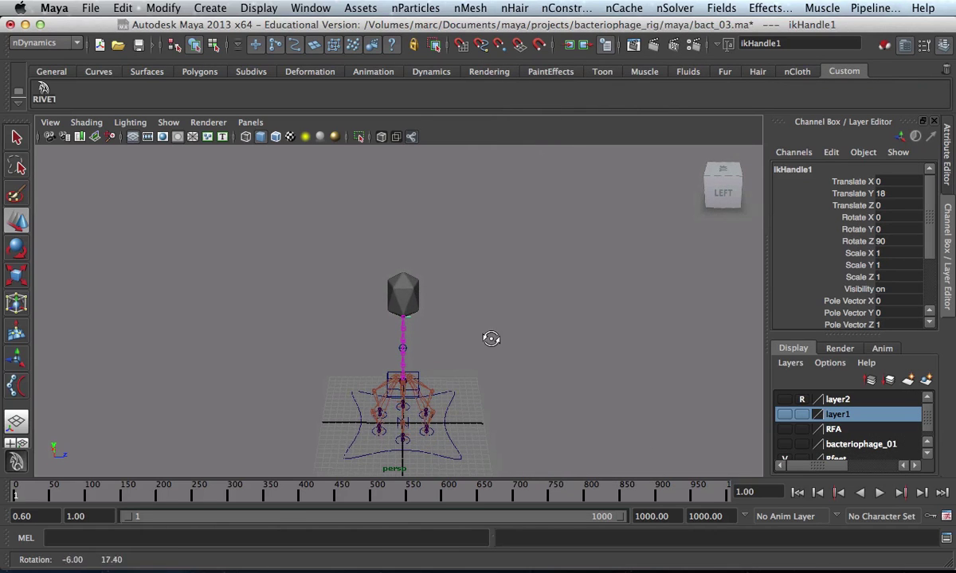
Run Interactive Playback and move mainController about 5 units along Z to test how the spine follows
{"action": "left_click", "coordinate": [476, 443]}
{"action": "left_click_drag", "start_coordinate": [476, 442], "coordinate": [478, 358], "text": "alt"}
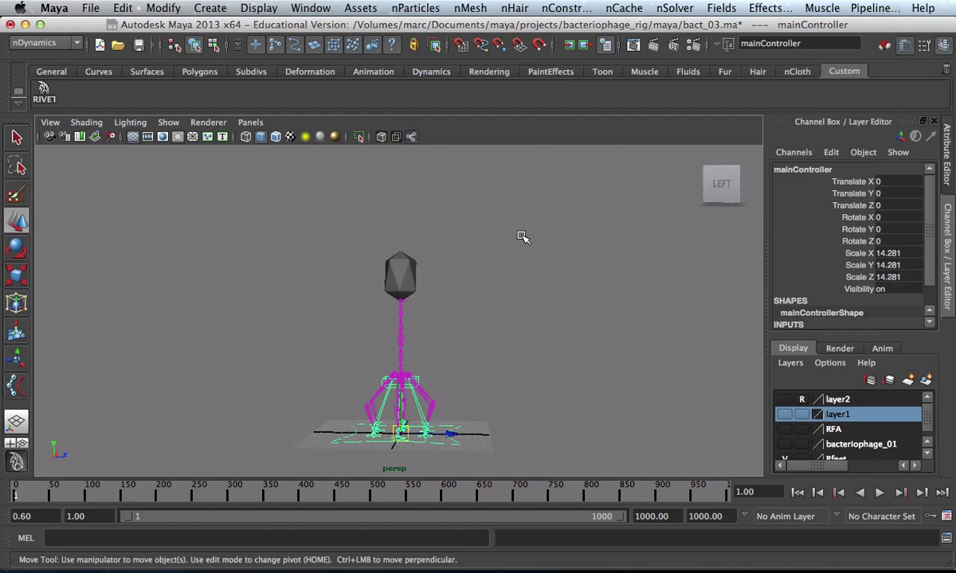
{"action": "key", "text": "space"}
{"action": "left_click", "coordinate": [580, 405]}
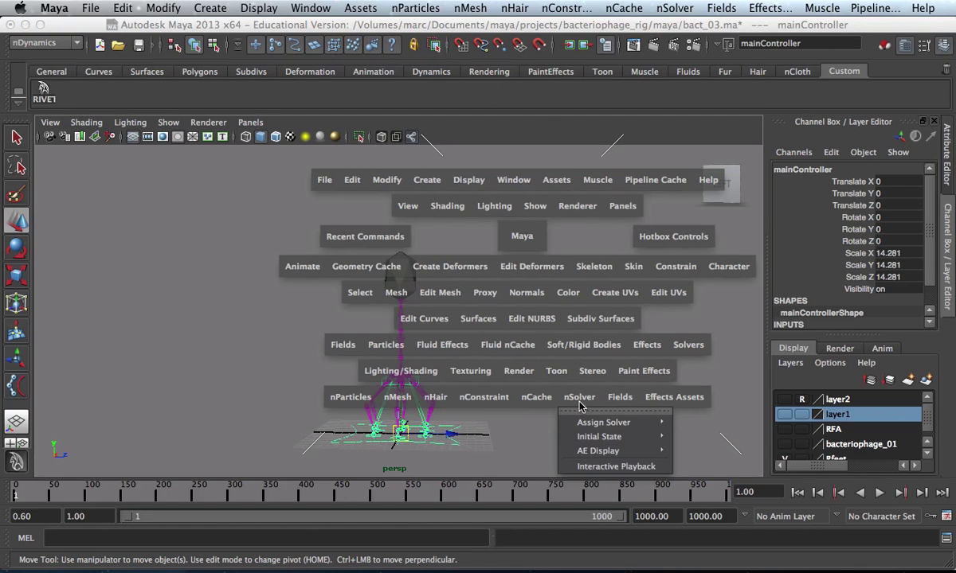
{"action": "left_click", "coordinate": [614, 467]}
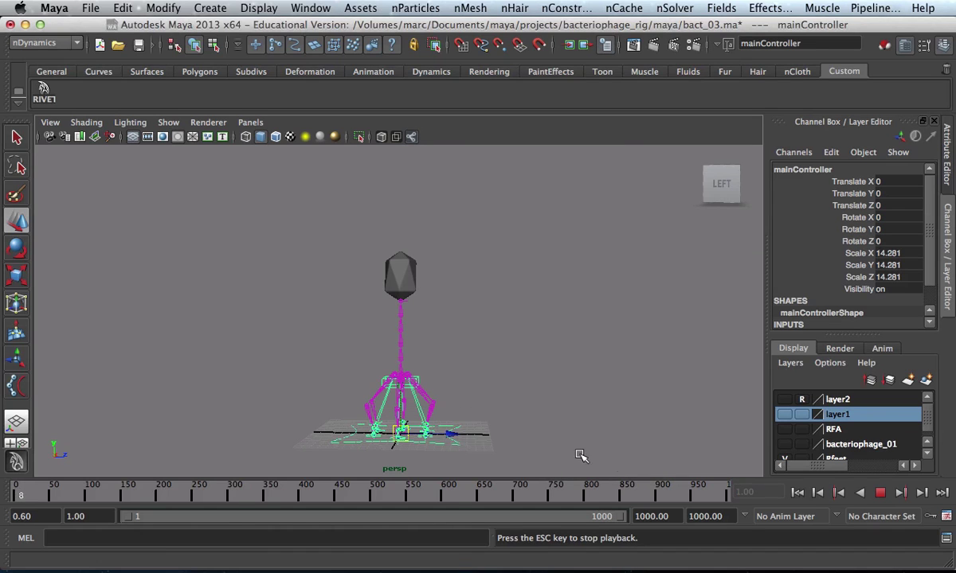
{"action": "left_click_drag", "start_coordinate": [462, 434], "coordinate": [494, 436]}
{"action": "left_click", "coordinate": [447, 438]}
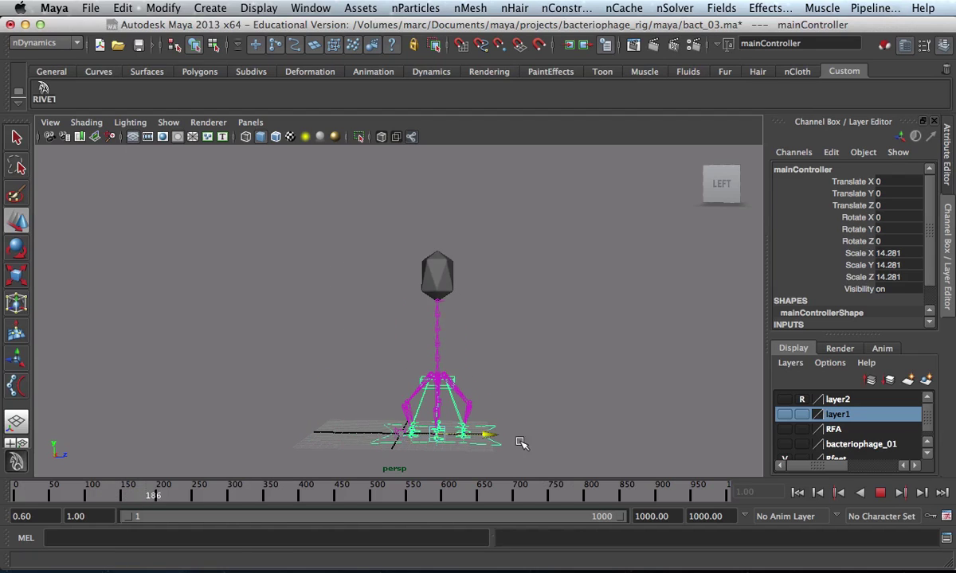
Undo the mainController move, then stop the playback and return to frame 1
{"action": "key", "text": "z"}
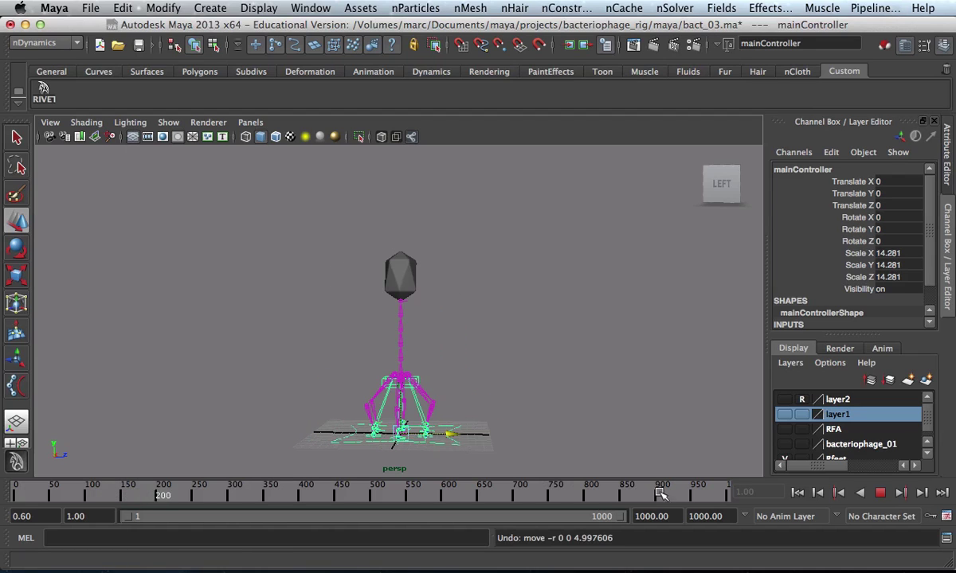
{"action": "left_click", "coordinate": [880, 494]}
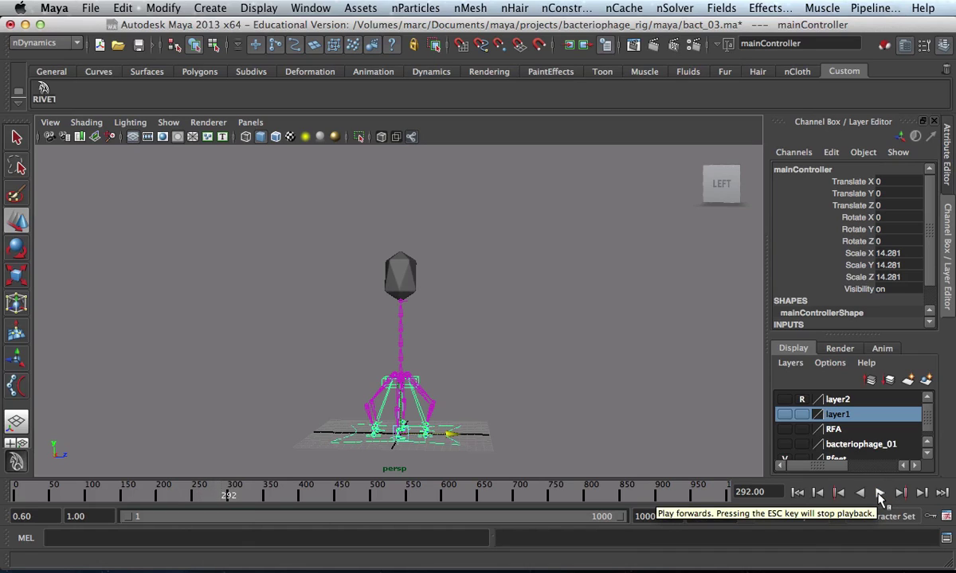
{"action": "left_click", "coordinate": [797, 493]}
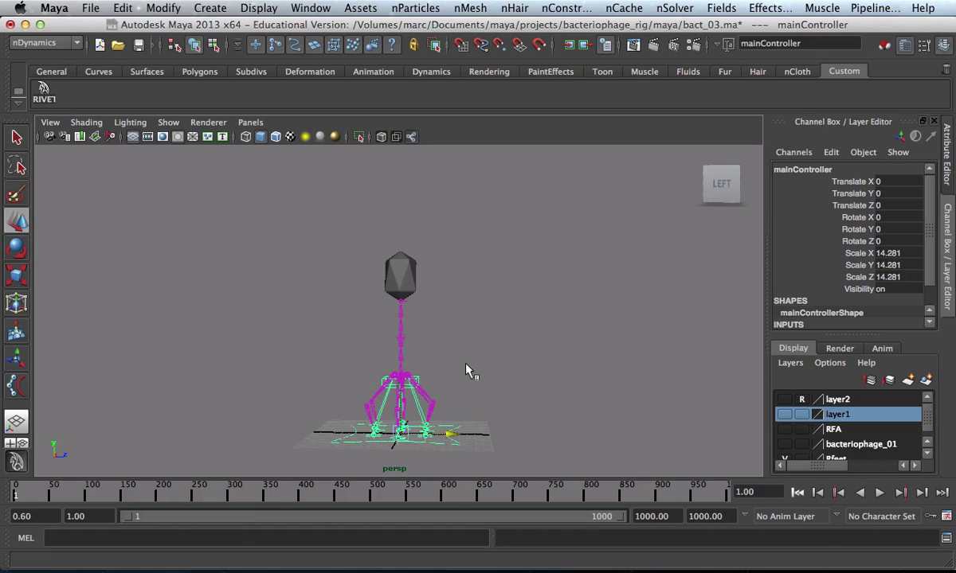
Examine the spine's IK setup by selecting ikHandle1 and the spineB4 joint below the head
{"action": "left_click_drag", "start_coordinate": [470, 371], "coordinate": [330, 384], "text": "alt"}
{"action": "right_click_drag", "start_coordinate": [331, 384], "coordinate": [438, 369], "text": "alt"}
{"action": "right_click_drag", "start_coordinate": [430, 430], "coordinate": [378, 337], "text": "alt"}
{"action": "left_click", "coordinate": [374, 306]}
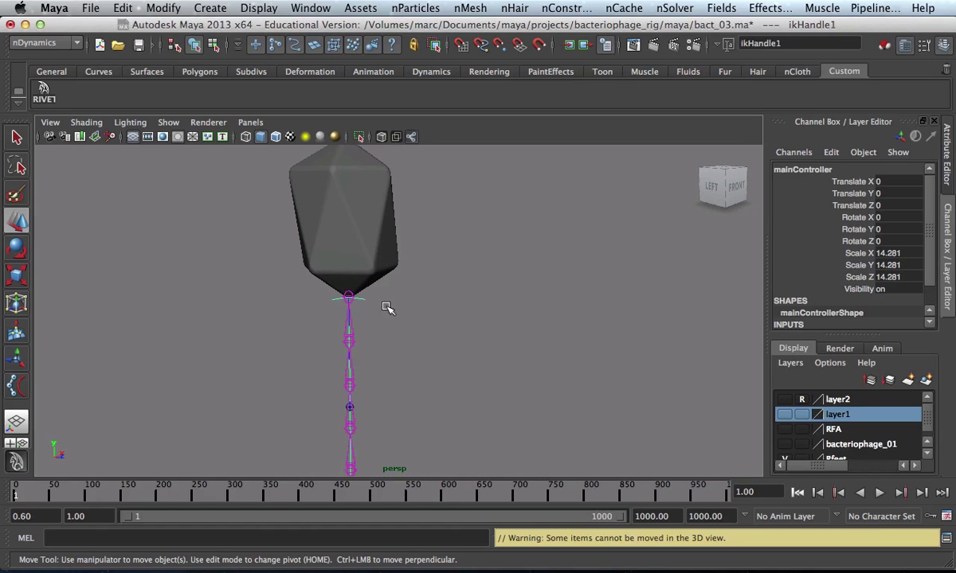
{"action": "left_click", "coordinate": [424, 321]}
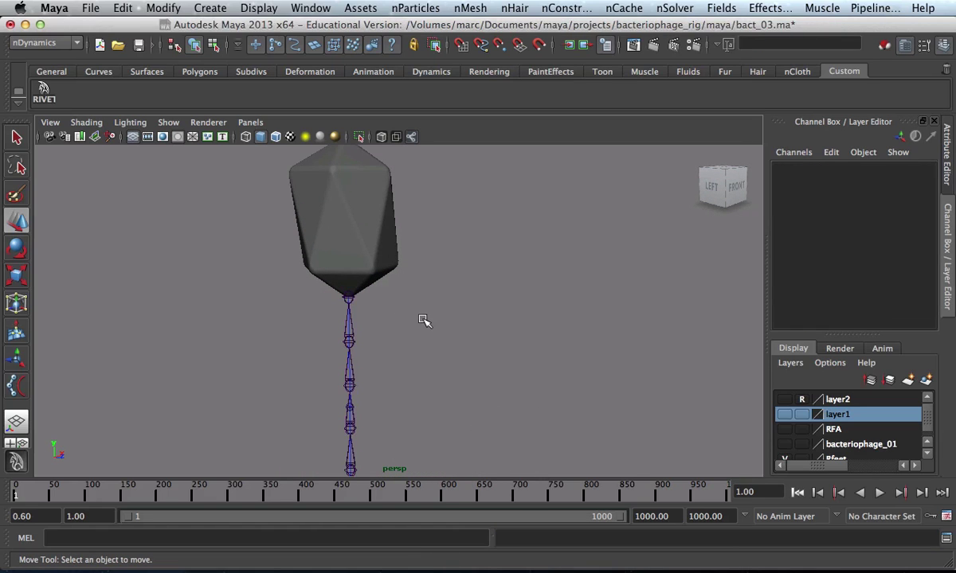
{"action": "left_click", "coordinate": [350, 331]}
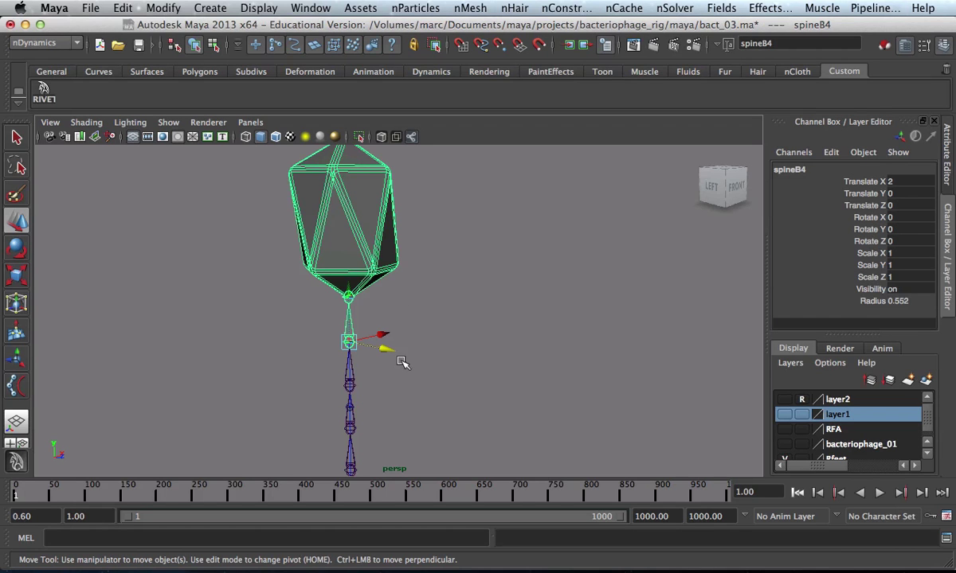
{"action": "right_click_drag", "start_coordinate": [403, 362], "coordinate": [427, 326], "text": "alt"}
{"action": "middle_click_drag", "start_coordinate": [427, 327], "coordinate": [546, 128], "text": "alt"}
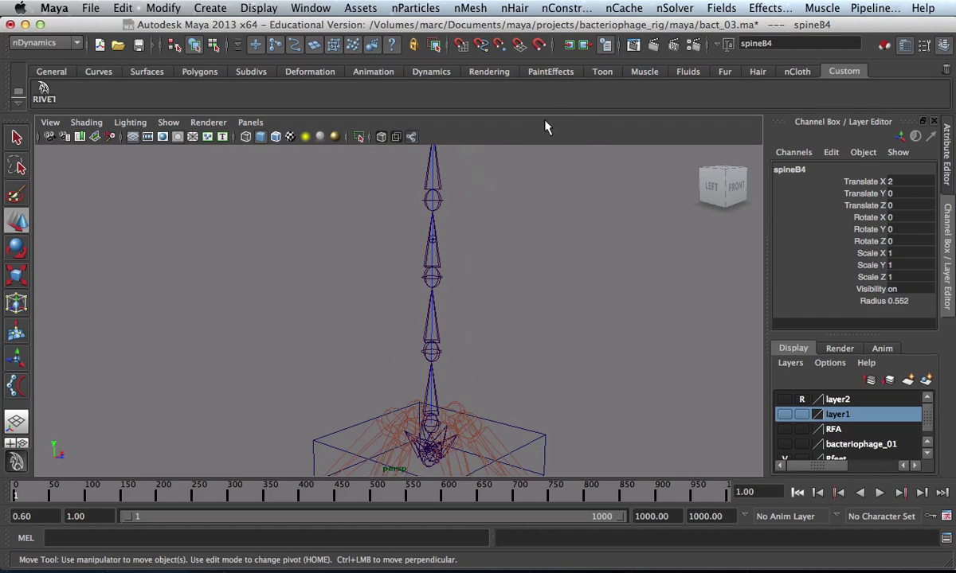
Try moving the lowest spine joint, spineB, slightly downward, undo the move and select its child joint spineB1
{"action": "left_click", "coordinate": [431, 398]}
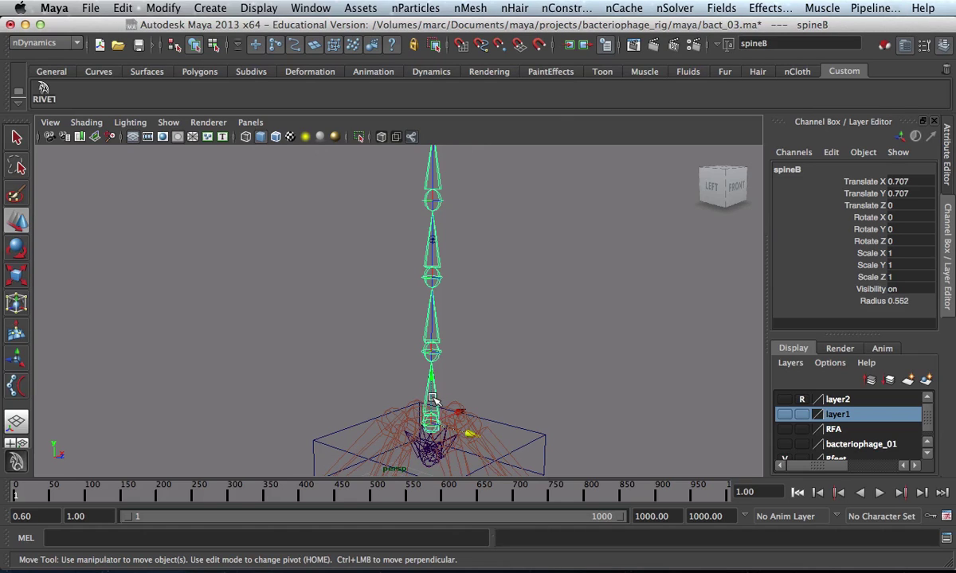
{"action": "left_click_drag", "start_coordinate": [432, 398], "coordinate": [431, 403]}
{"action": "key", "text": "ctrl+z"}
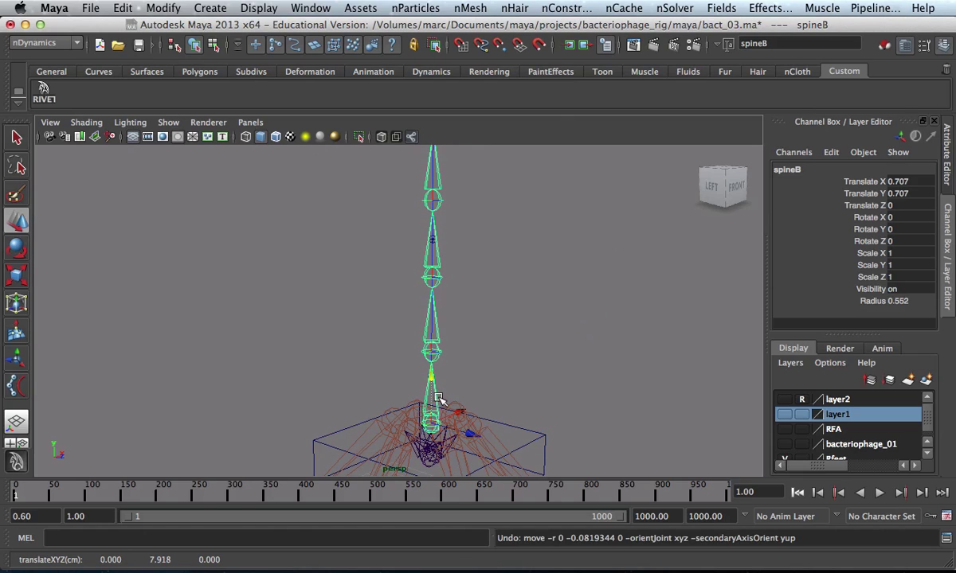
{"action": "key", "text": "Down"}
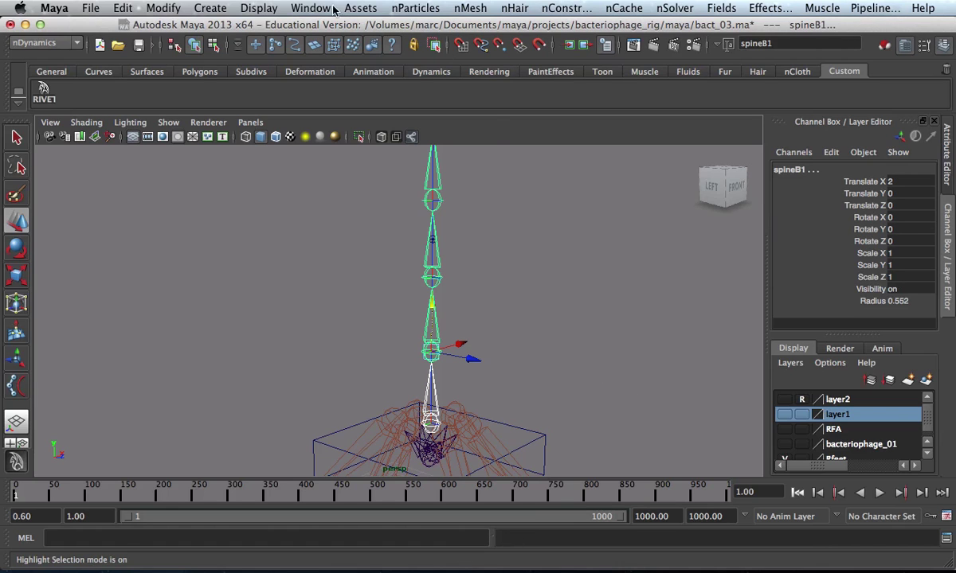
Open the Outliner, select dynamic_curveB under hairSystem4OutputCurves and move the window clear of the playback controls
{"action": "left_click", "coordinate": [312, 8]}
{"action": "left_click", "coordinate": [348, 133]}
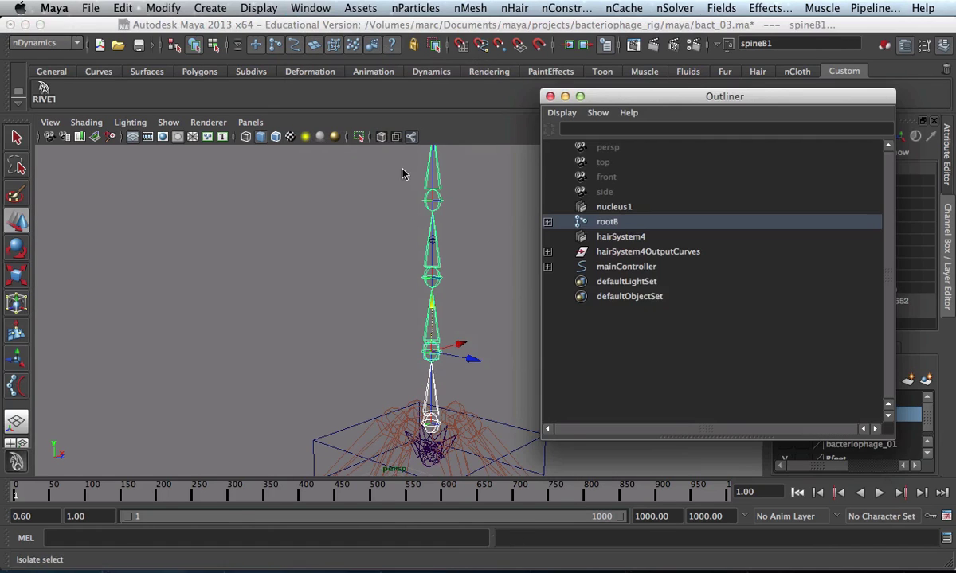
{"action": "left_click", "coordinate": [547, 252]}
{"action": "left_click", "coordinate": [622, 268]}
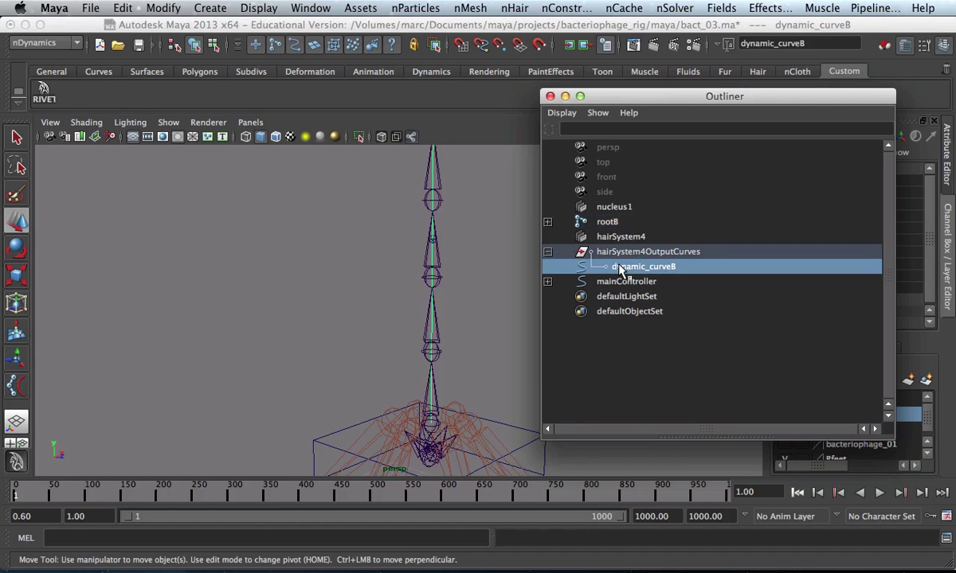
{"action": "left_click_drag", "start_coordinate": [591, 102], "coordinate": [620, 491]}
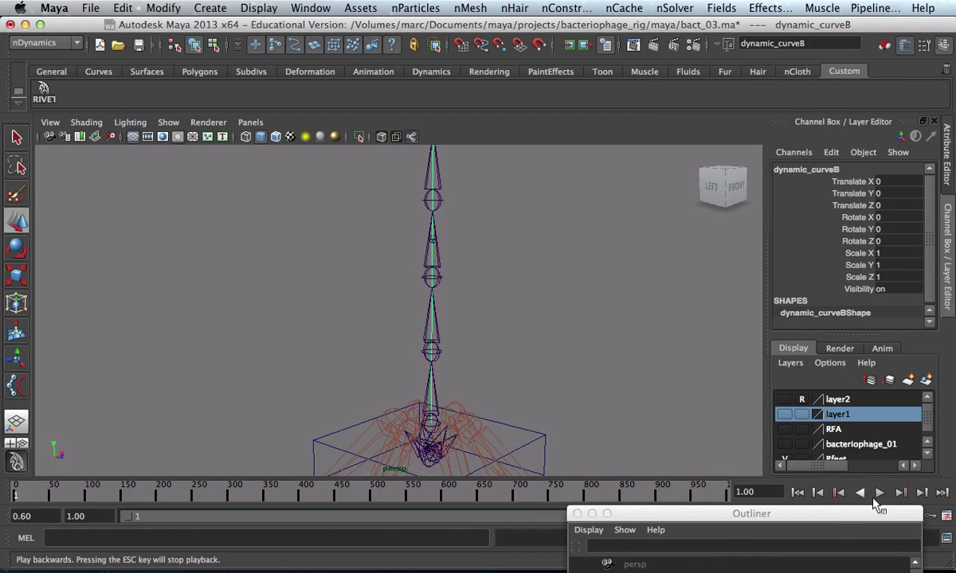
Play the simulation briefly to check the dynamic curve against the spine joints, then return to frame 1
{"action": "left_click", "coordinate": [879, 495]}
{"action": "left_click", "coordinate": [880, 495]}
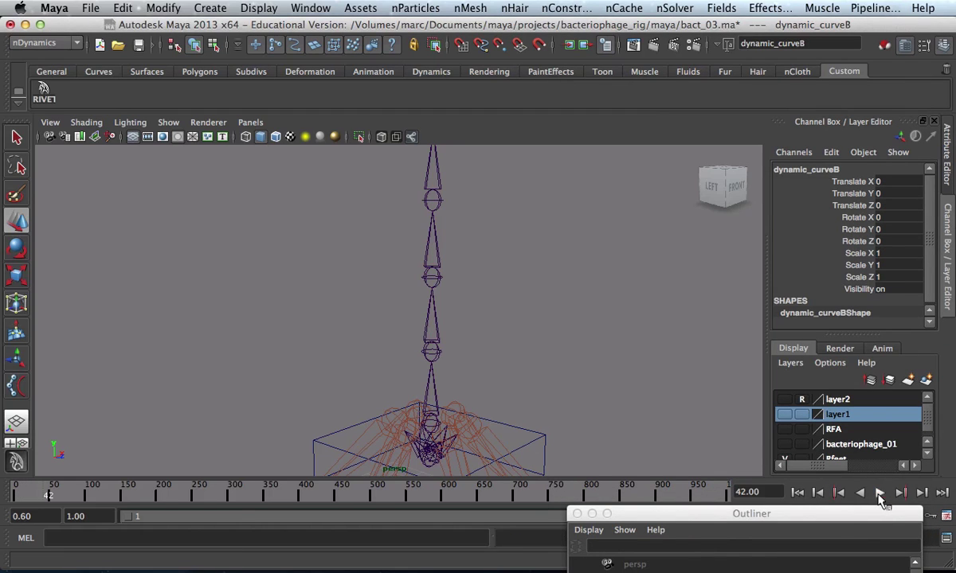
{"action": "left_click", "coordinate": [797, 494]}
Save the scene bact_03.ma under its current name
{"action": "left_click_drag", "start_coordinate": [437, 331], "coordinate": [400, 274], "text": "alt"}
{"action": "left_click", "coordinate": [89, 8]}
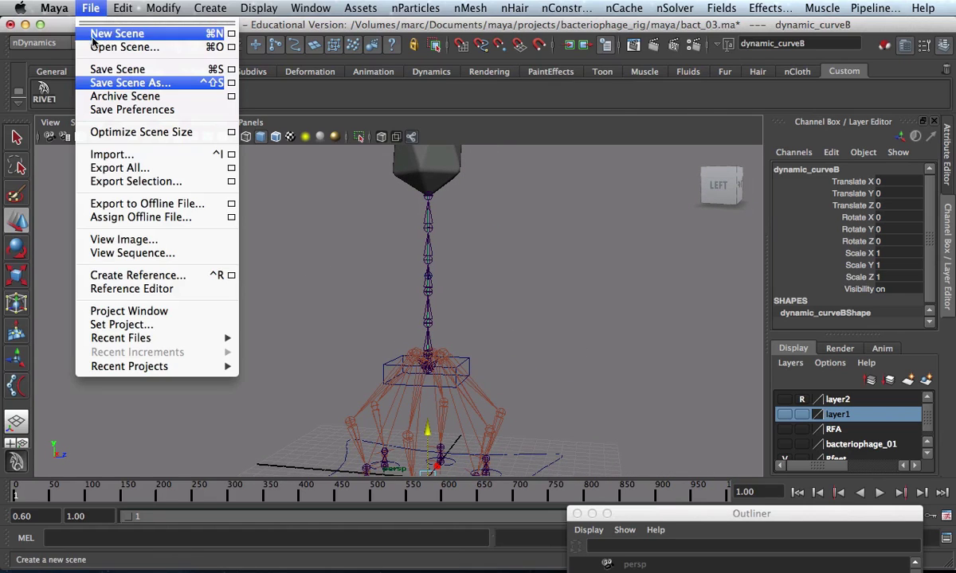
{"action": "left_click", "coordinate": [118, 73]}
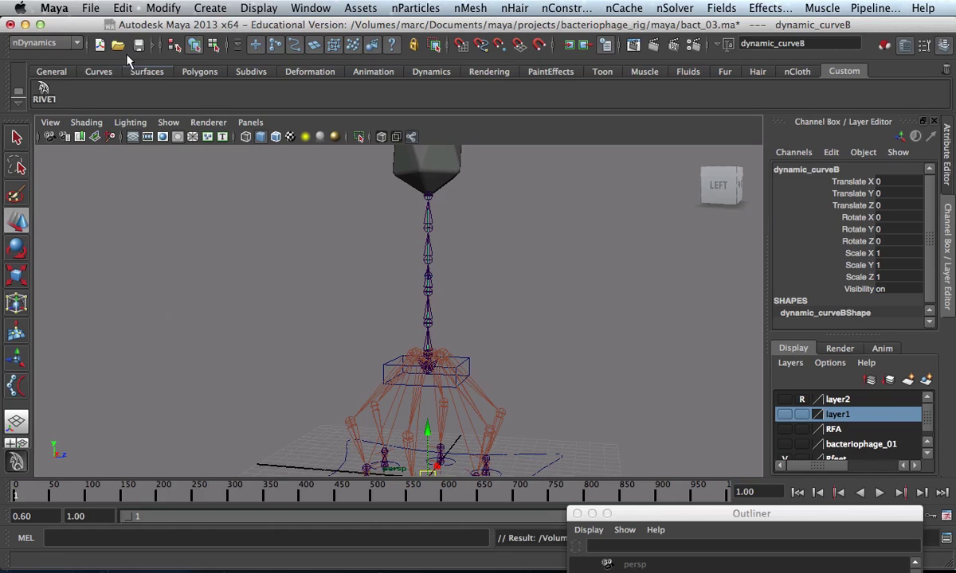
Quit Maya without saving further changes and launch it again
{"action": "left_click", "coordinate": [64, 9]}
{"action": "left_click", "coordinate": [119, 147]}
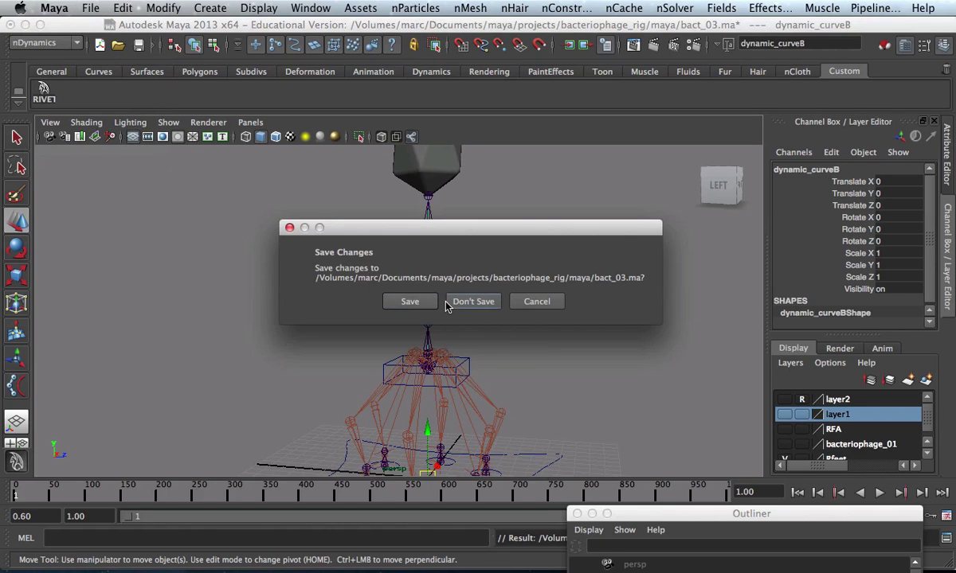
{"action": "left_click", "coordinate": [470, 302]}
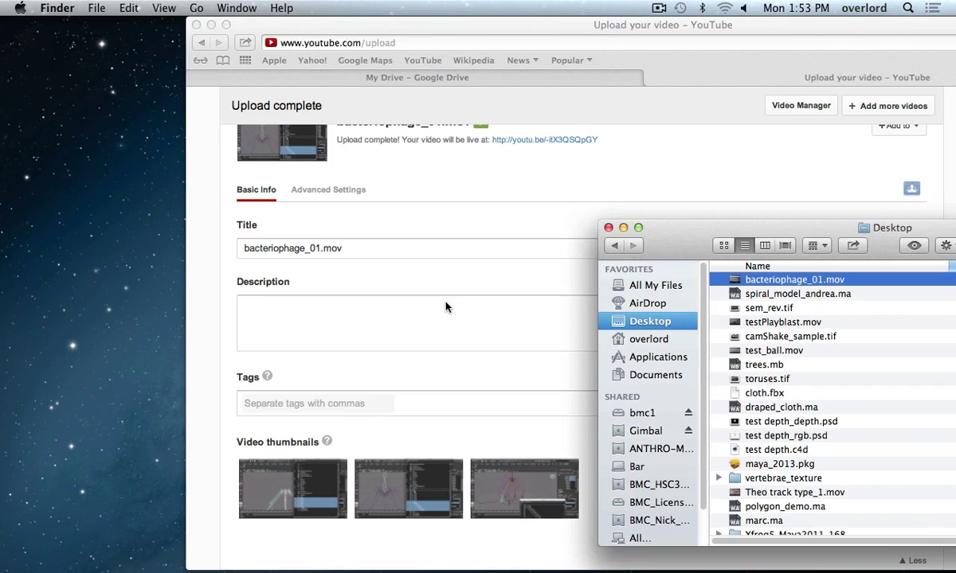
{"action": "mouse_move", "coordinate": [558, 571]}
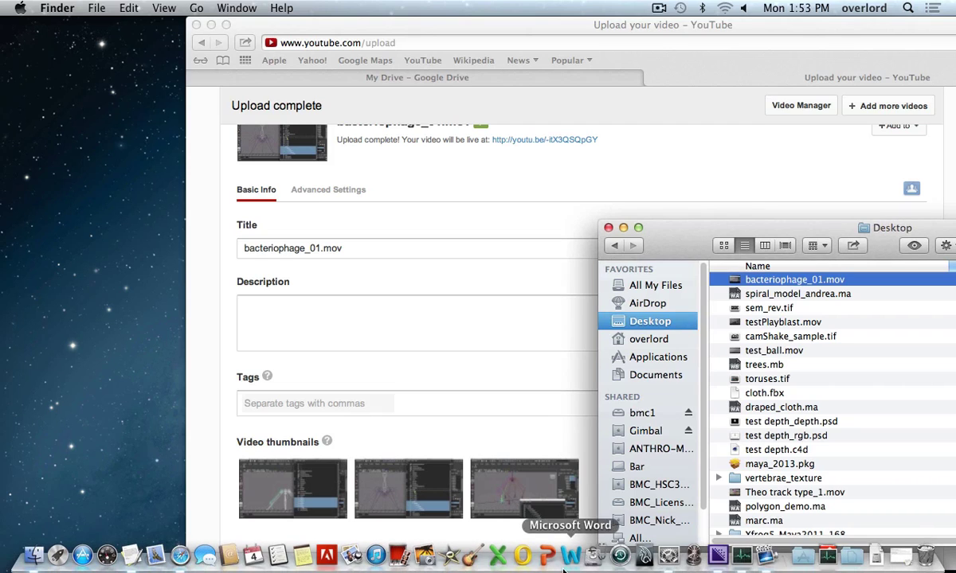
{"action": "left_click", "coordinate": [645, 555]}
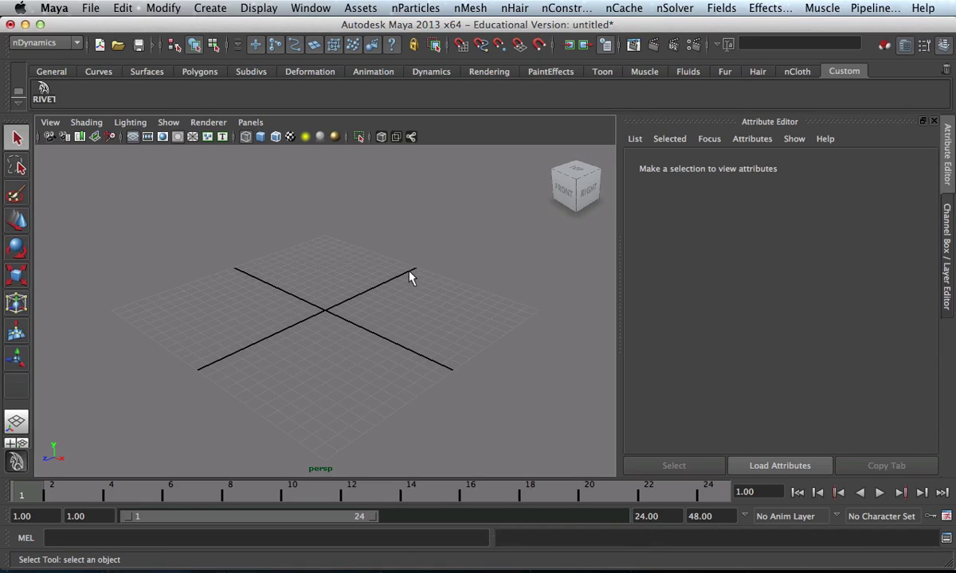
{"action": "left_click", "coordinate": [97, 8]}
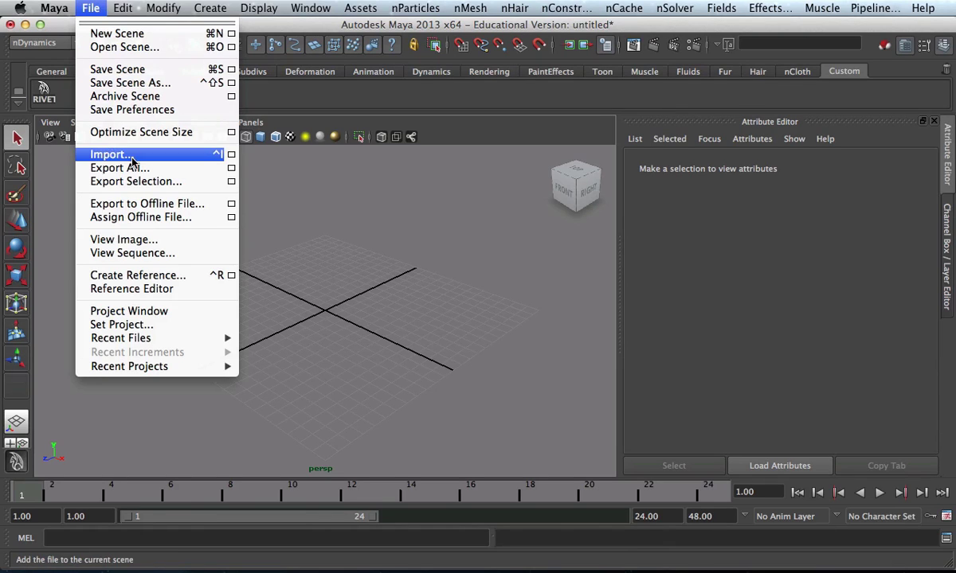
{"action": "mouse_move", "coordinate": [170, 368]}
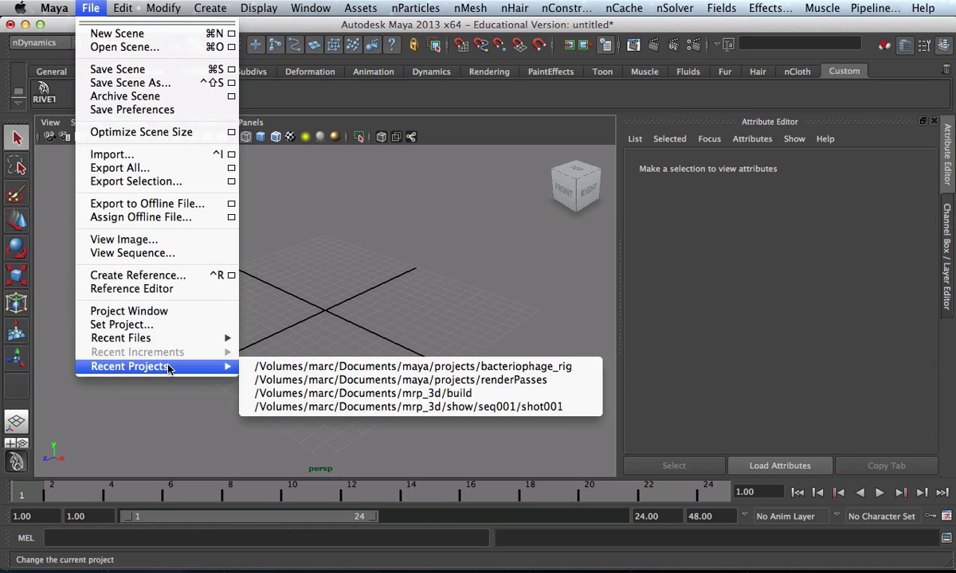
{"action": "left_click", "coordinate": [252, 373]}
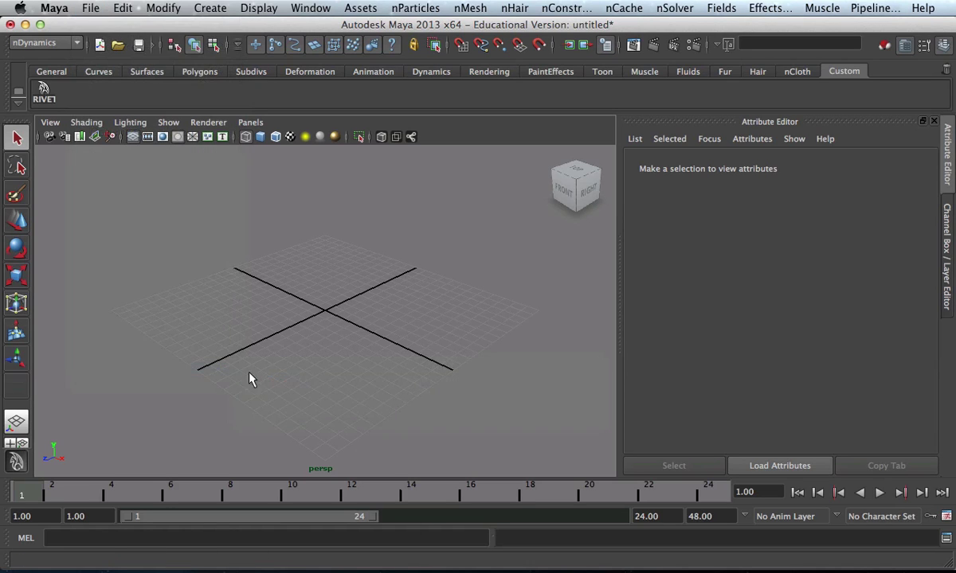
Set the current project to the recent project bacteriophage_rig
{"action": "left_click", "coordinate": [88, 10]}
{"action": "mouse_move", "coordinate": [160, 367]}
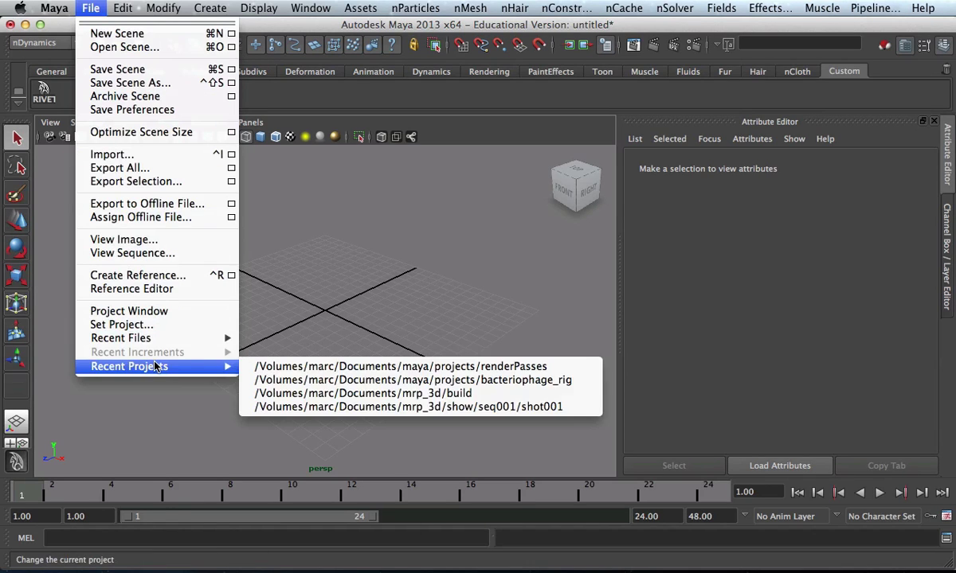
{"action": "left_click", "coordinate": [253, 380]}
Open the scene bact_03.ma without saving the untitled scene and close the Outliner
{"action": "left_click", "coordinate": [90, 8]}
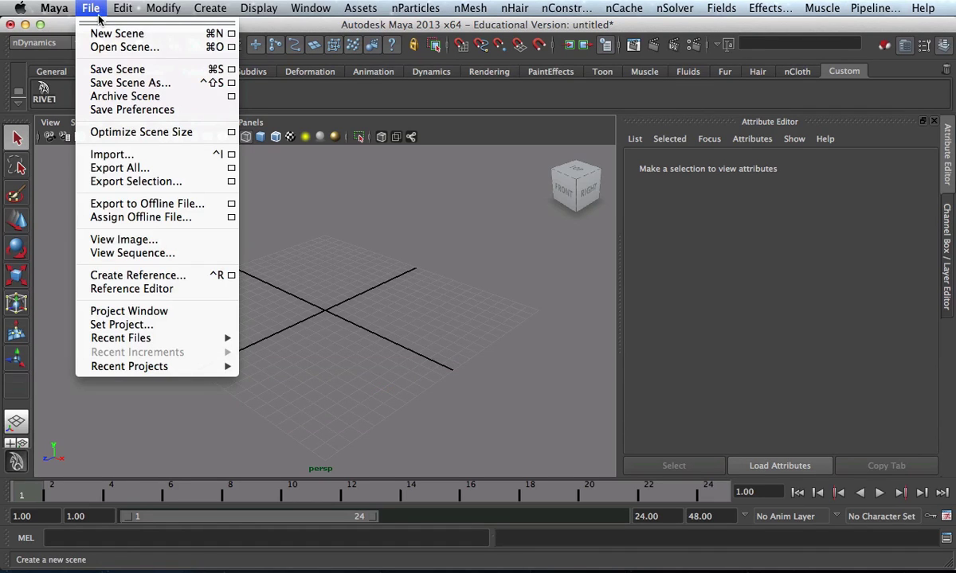
{"action": "left_click", "coordinate": [128, 47]}
{"action": "left_click", "coordinate": [286, 91]}
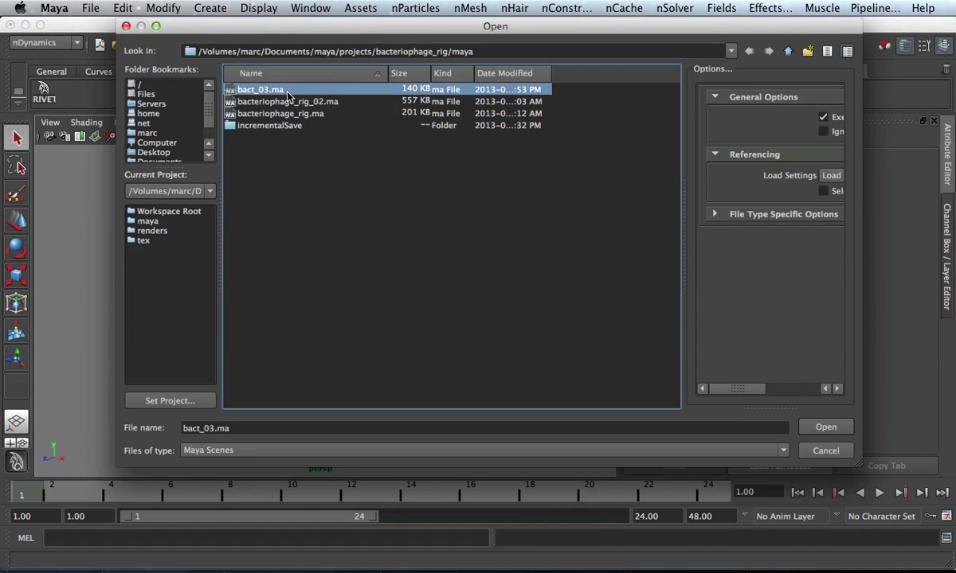
{"action": "left_click", "coordinate": [825, 427]}
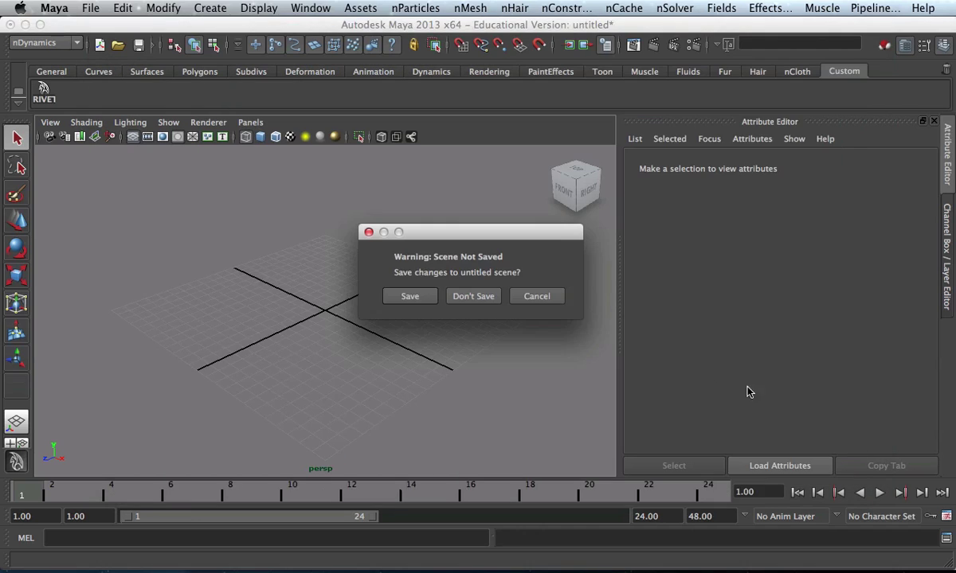
{"action": "left_click", "coordinate": [487, 297]}
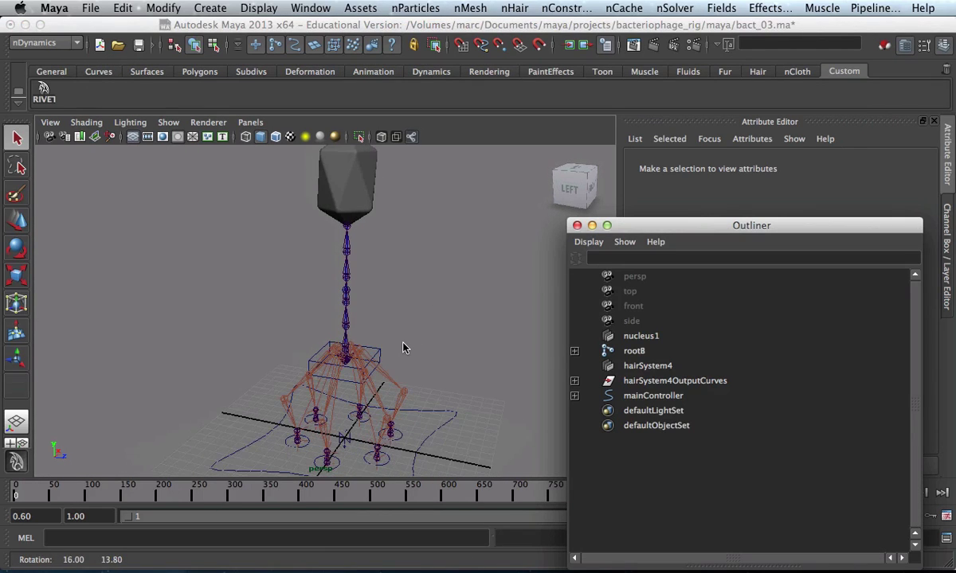
{"action": "left_click", "coordinate": [577, 225]}
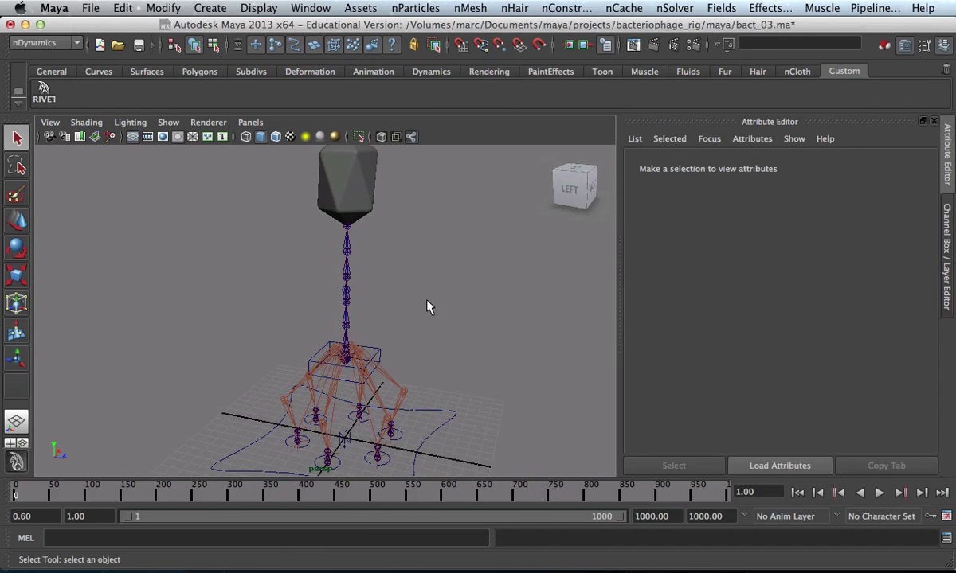
Restrict what is selectable in the viewport and select the curve dynamic_curveB running through the spine joints
{"action": "left_click_drag", "start_coordinate": [382, 334], "coordinate": [474, 292], "text": "alt"}
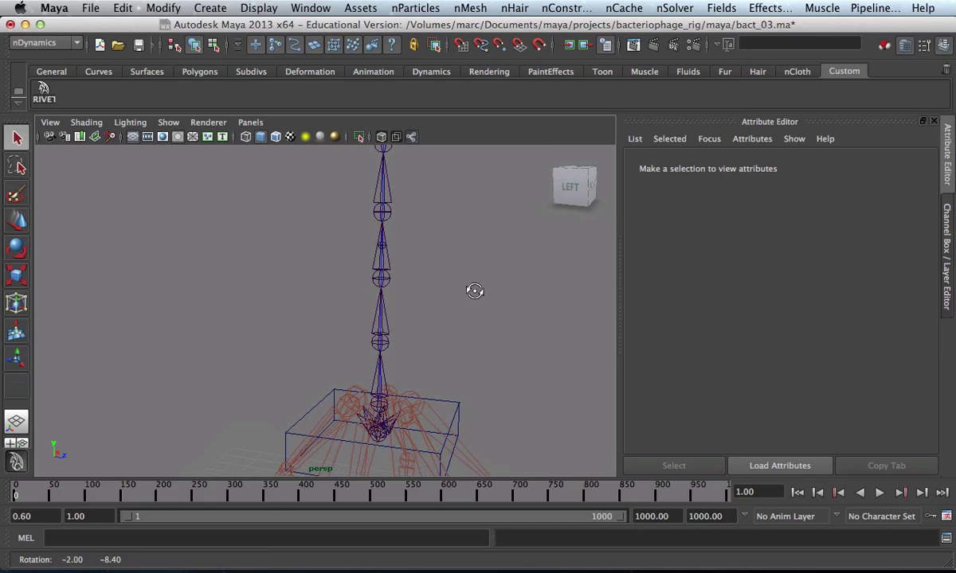
{"action": "left_click", "coordinate": [387, 324]}
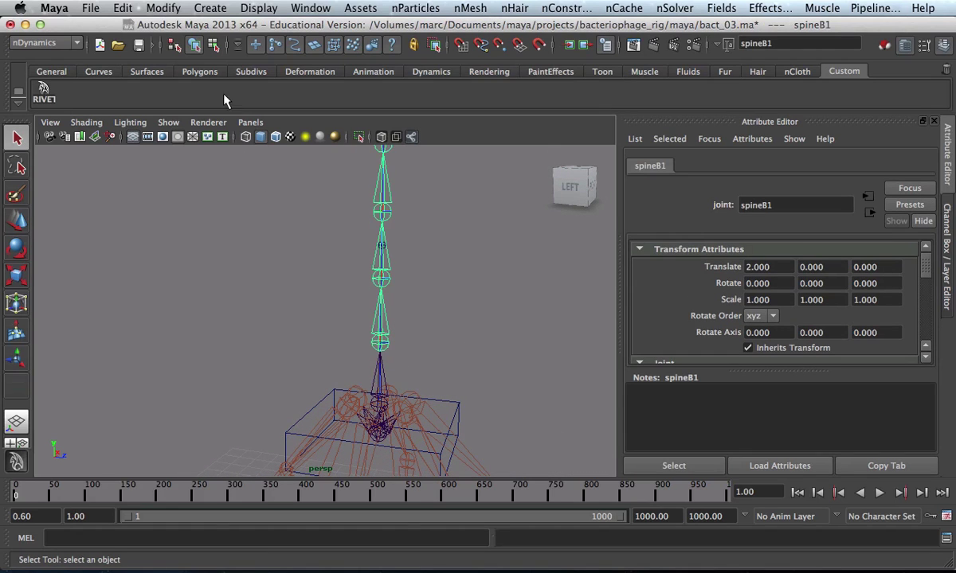
{"action": "left_click", "coordinate": [255, 50]}
{"action": "left_click_drag", "start_coordinate": [367, 283], "coordinate": [420, 323]}
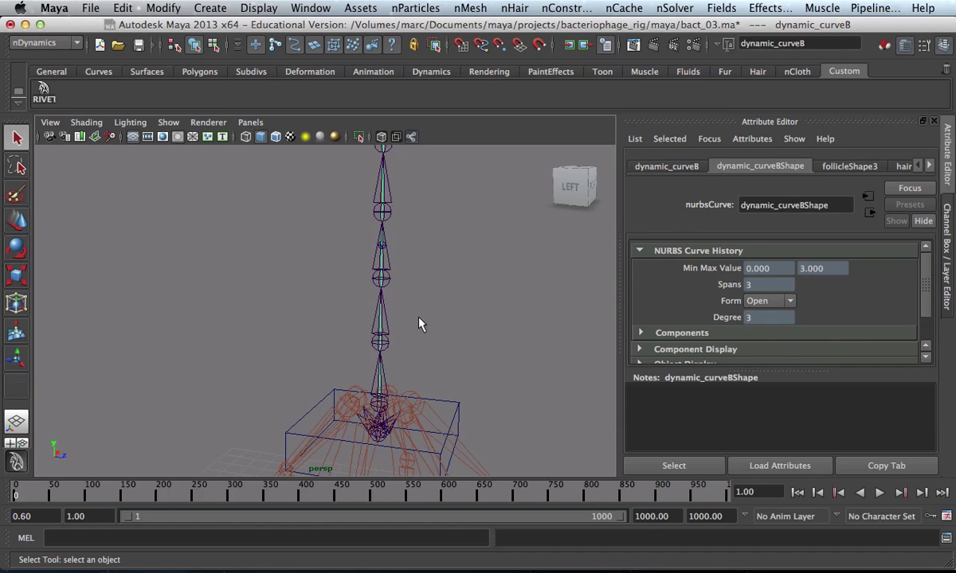
Play the simulation with the whole rig in view, stop it, and inspect the spine from the front
{"action": "left_click_drag", "start_coordinate": [429, 314], "coordinate": [284, 267], "text": "alt"}
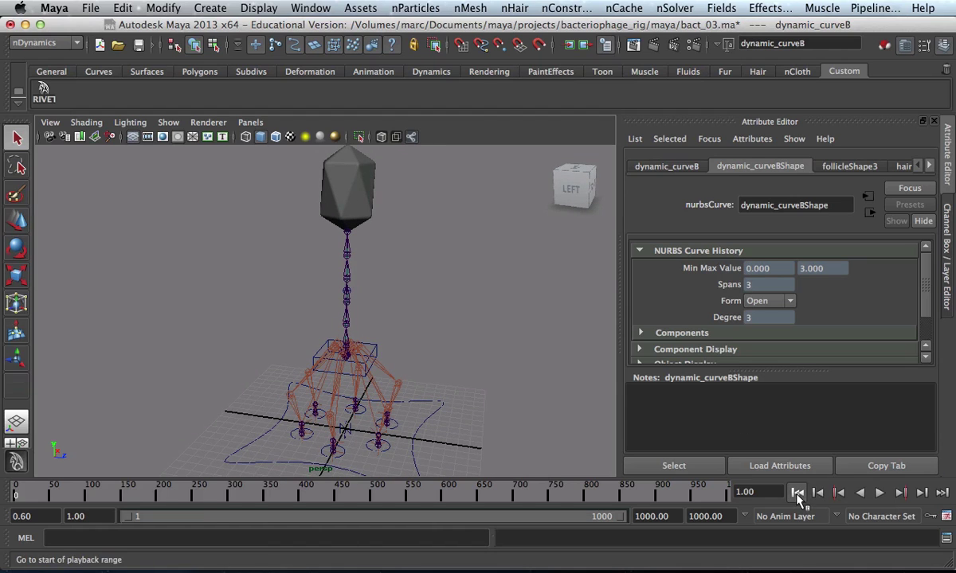
{"action": "left_click", "coordinate": [880, 495]}
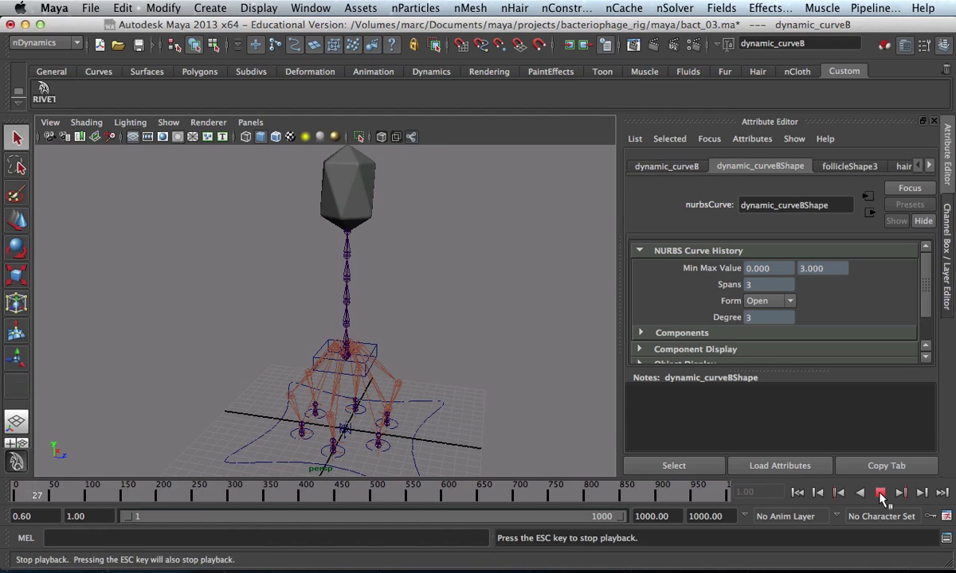
{"action": "left_click", "coordinate": [879, 495]}
{"action": "mouse_move", "coordinate": [422, 347]}
{"action": "left_mouse_down", "text": "alt"}
{"action": "mouse_move", "coordinate": [448, 352]}
{"action": "mouse_move", "coordinate": [344, 331]}
{"action": "mouse_move", "coordinate": [439, 343]}
{"action": "left_mouse_up", "text": "alt"}
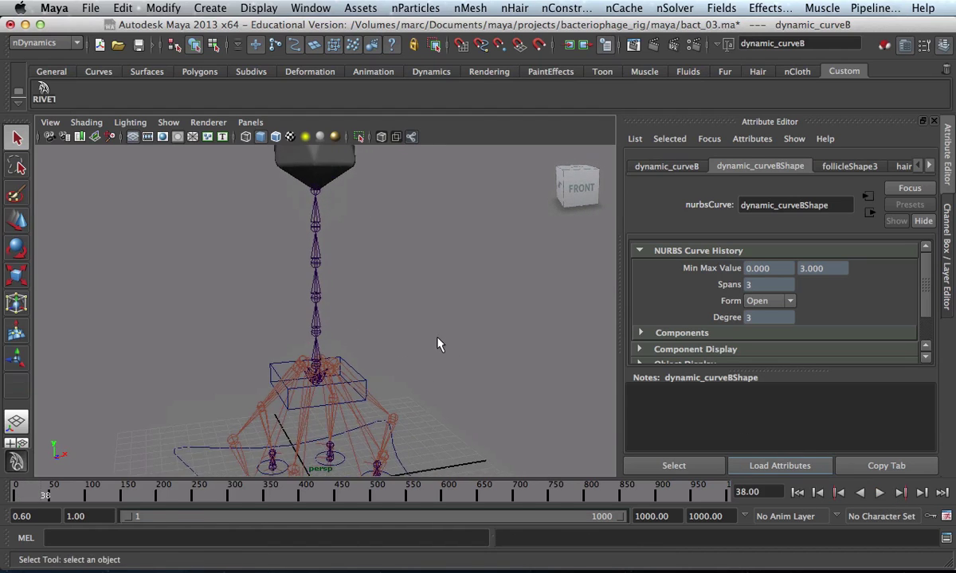
Review the follicleShape3 and hairSystemShape4 attributes of dynamic_curveB, keeping the follicle's Point Lock at Base
{"action": "left_click", "coordinate": [849, 166]}
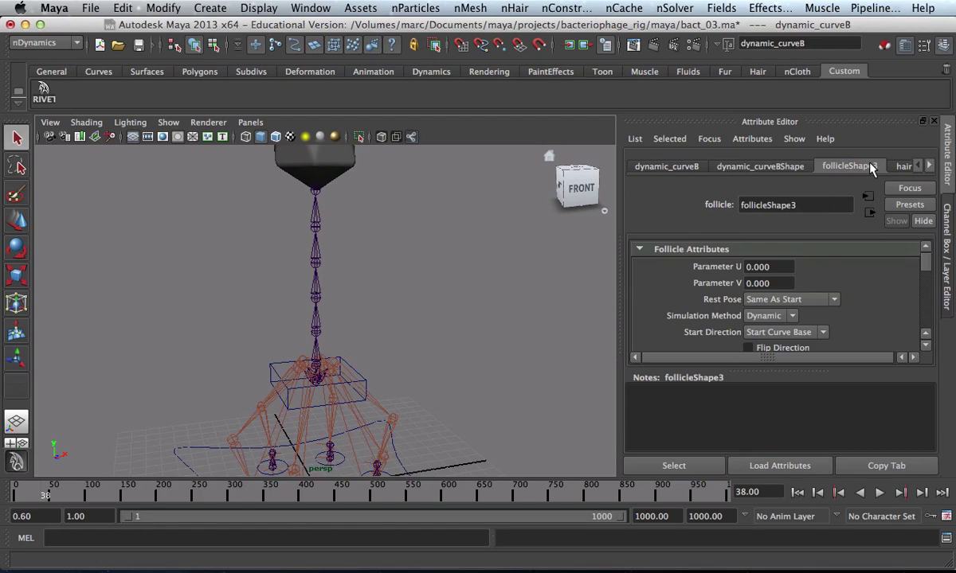
{"action": "left_click", "coordinate": [928, 166]}
{"action": "left_click", "coordinate": [828, 164]}
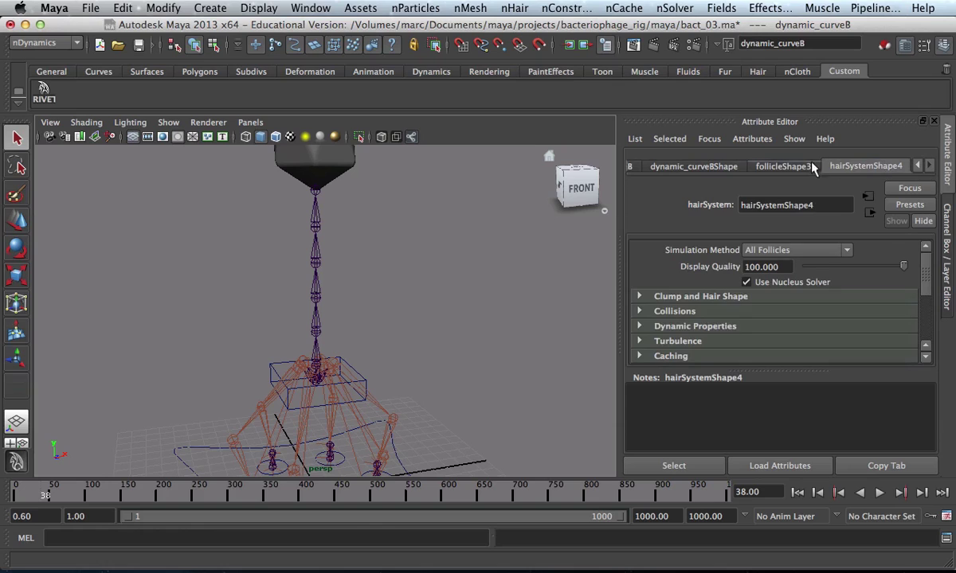
{"action": "left_click", "coordinate": [760, 164]}
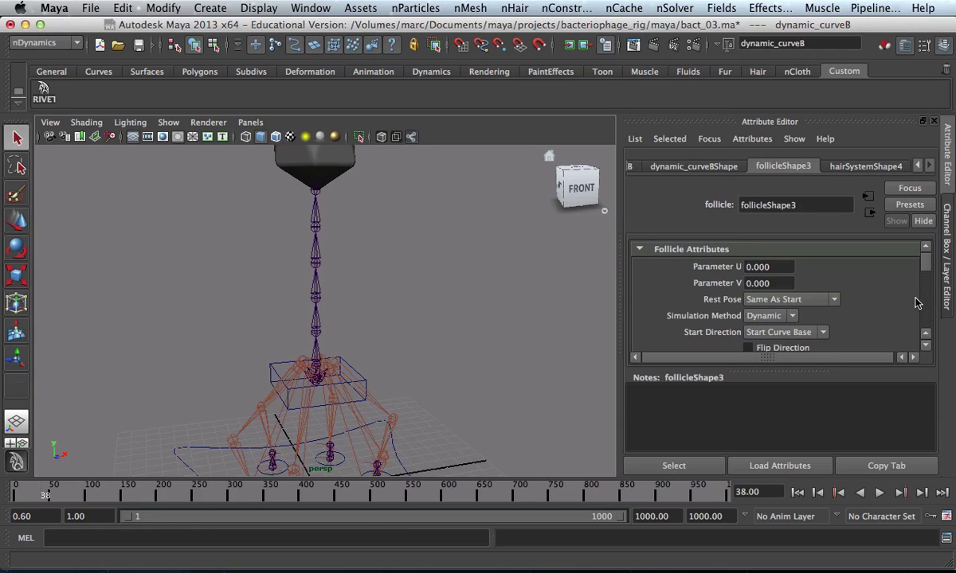
{"action": "scroll", "coordinate": [929, 268], "scroll_direction": "down", "scroll_amount": 3}
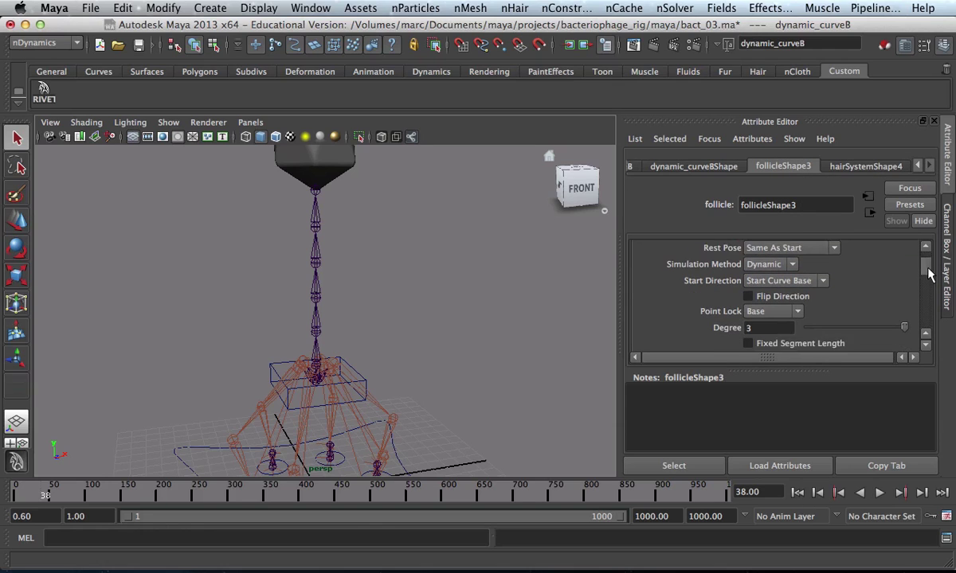
{"action": "left_click", "coordinate": [782, 304]}
{"action": "left_click", "coordinate": [767, 327]}
{"action": "left_click_drag", "start_coordinate": [526, 333], "coordinate": [382, 334], "text": "alt"}
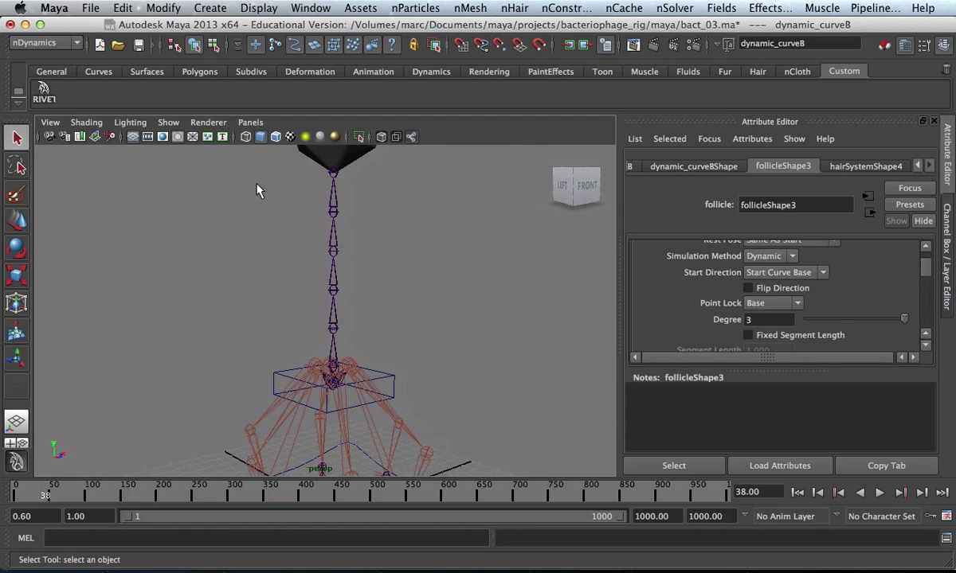
Open the scene bacteriophage_rig_02.ma without saving changes to bact_03.ma and close the Outliner
{"action": "left_click", "coordinate": [90, 8]}
{"action": "mouse_move", "coordinate": [114, 25]}
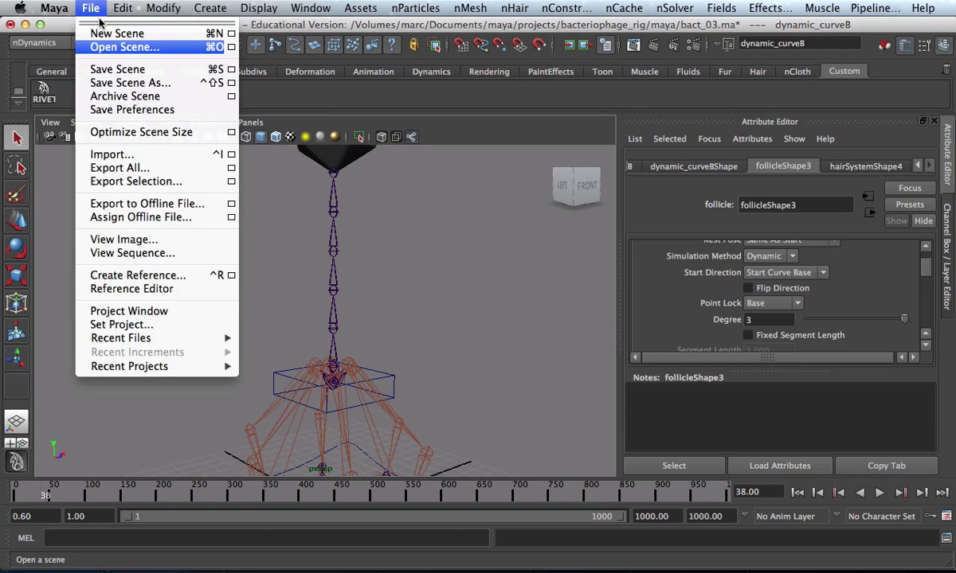
{"action": "left_click", "coordinate": [105, 48]}
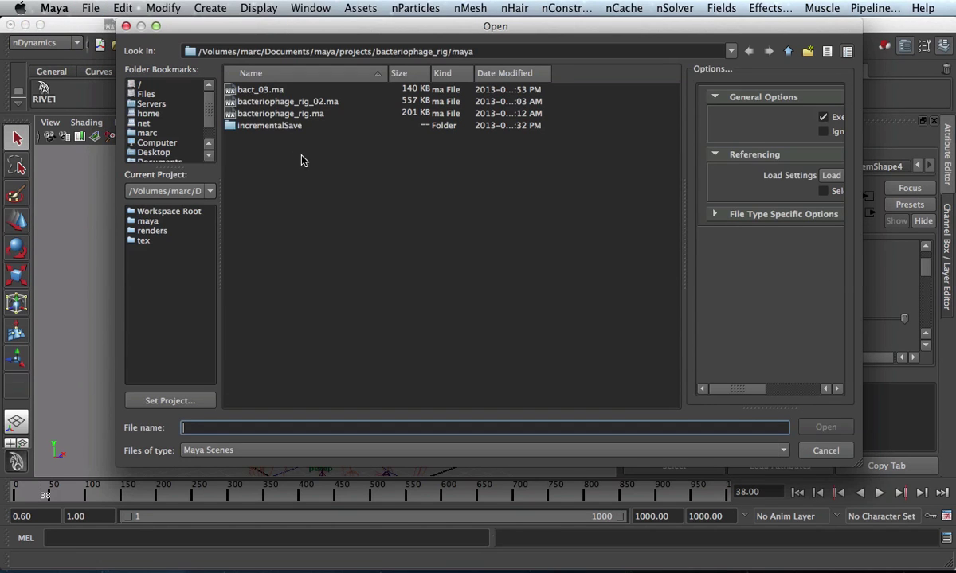
{"action": "left_click", "coordinate": [317, 102]}
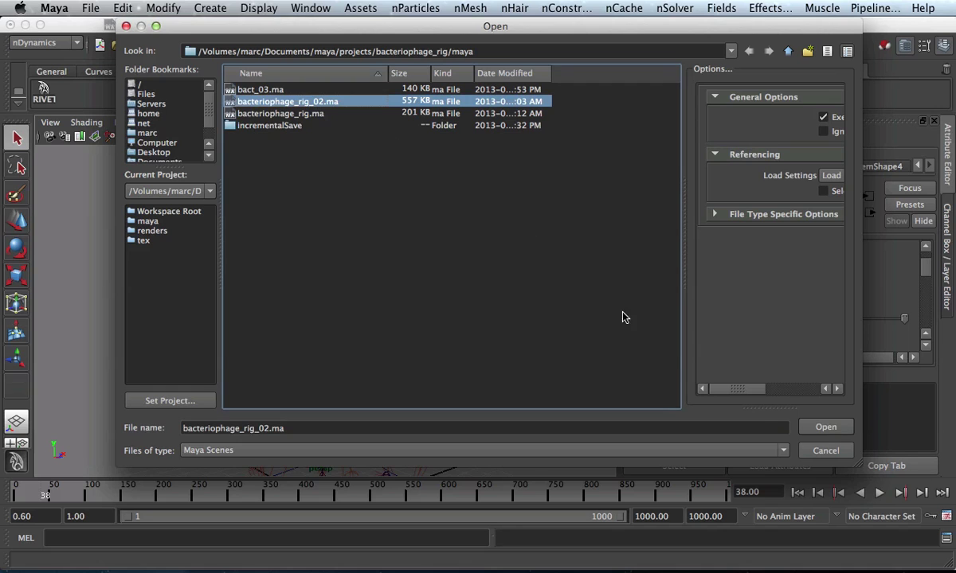
{"action": "left_click", "coordinate": [826, 429]}
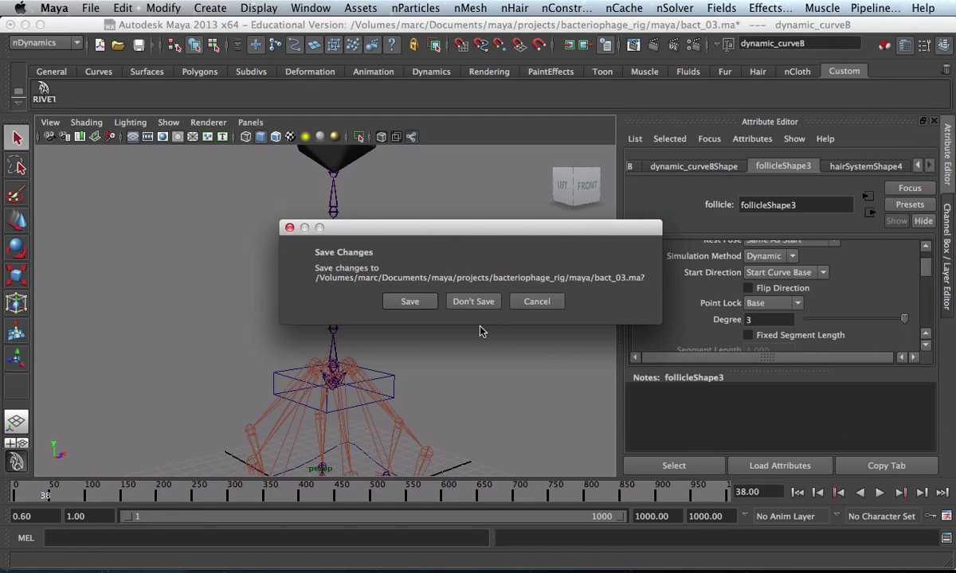
{"action": "left_click", "coordinate": [473, 302]}
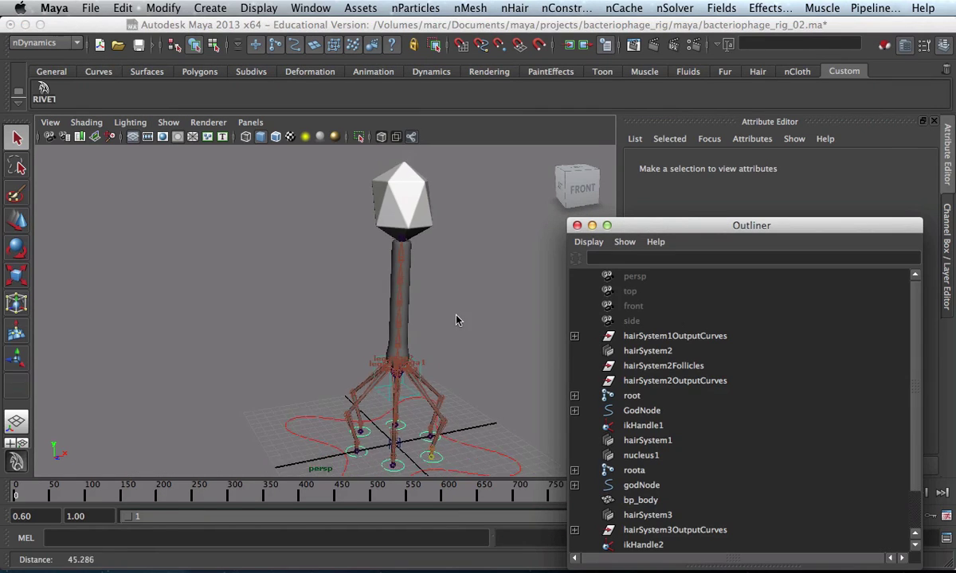
{"action": "left_click_drag", "start_coordinate": [454, 320], "coordinate": [466, 316], "text": "alt"}
{"action": "left_click", "coordinate": [577, 225]}
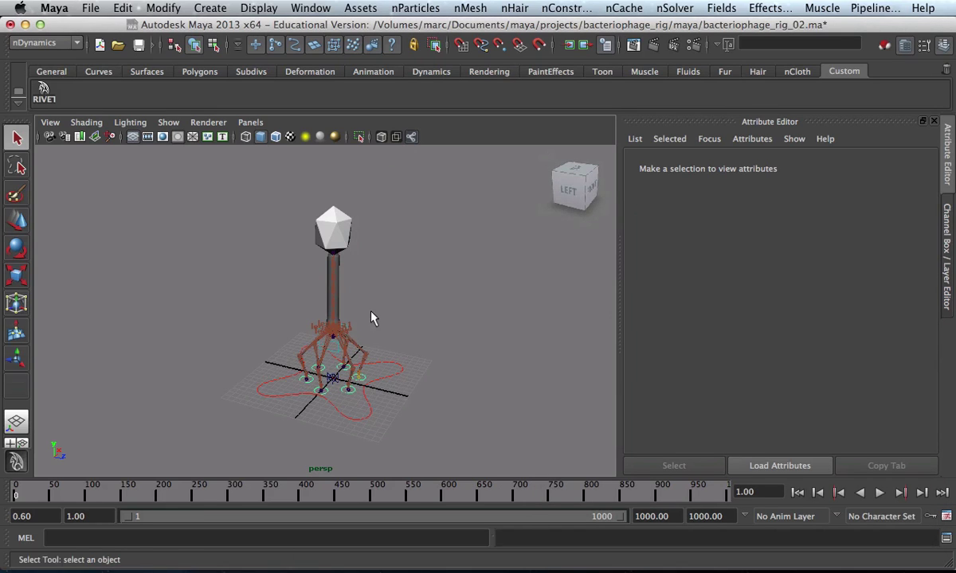
Play the finished rig's animation, stop it, and examine the moved bacteriophage from the front
{"action": "left_click_drag", "start_coordinate": [373, 316], "coordinate": [415, 316], "text": "alt"}
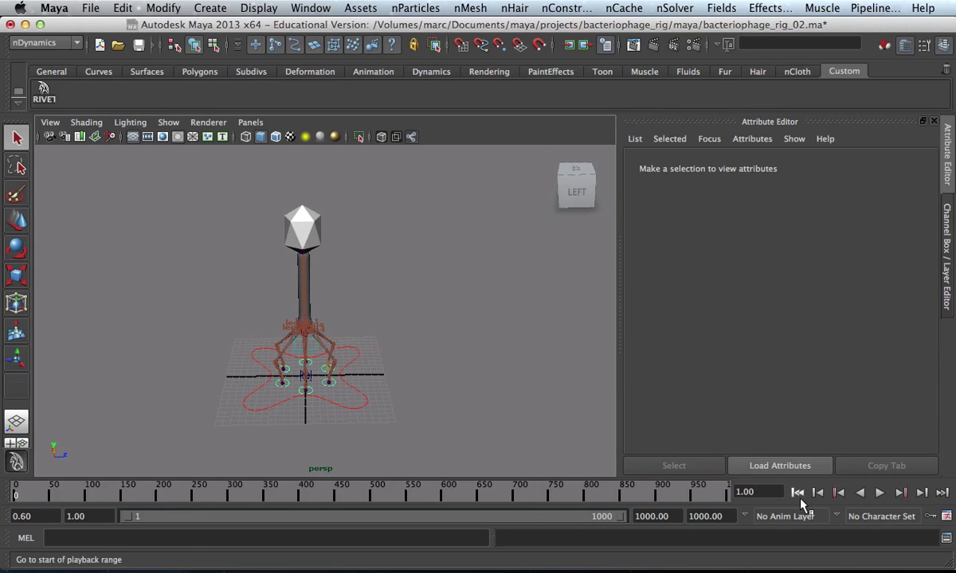
{"action": "left_click", "coordinate": [876, 493]}
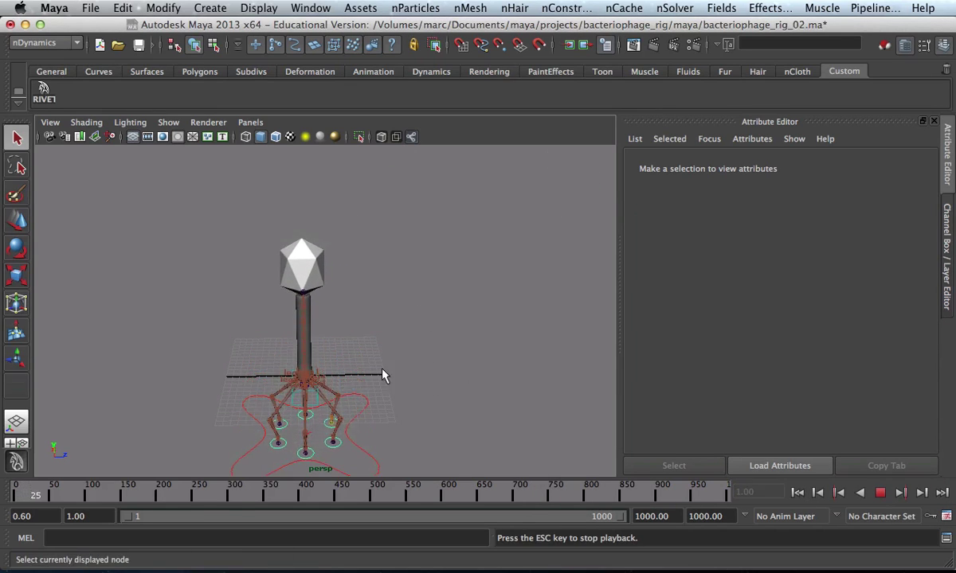
{"action": "left_click", "coordinate": [880, 494]}
{"action": "right_click_drag", "start_coordinate": [499, 356], "coordinate": [177, 273], "text": "alt"}
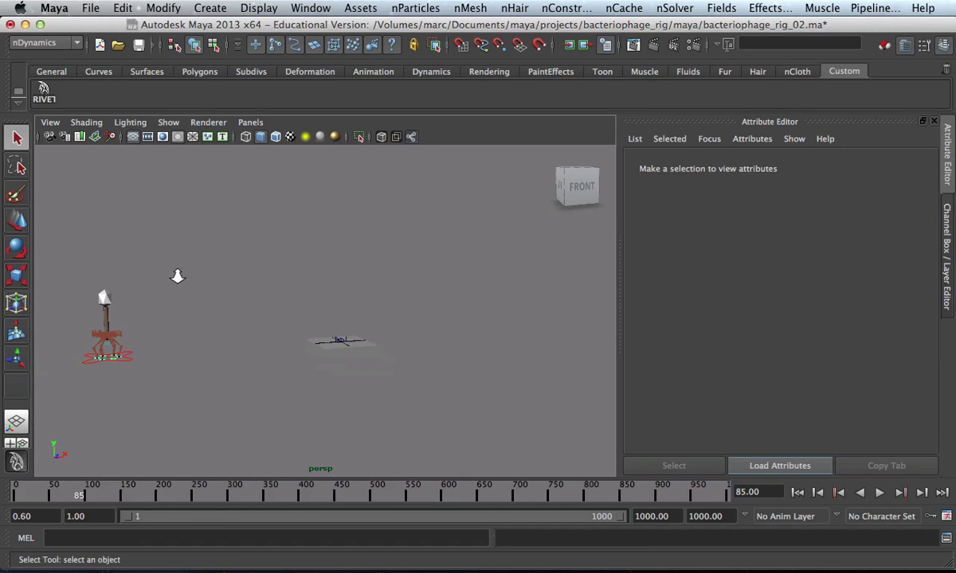
{"action": "middle_click_drag", "start_coordinate": [177, 274], "coordinate": [325, 281], "text": "alt"}
{"action": "right_click_drag", "start_coordinate": [325, 280], "coordinate": [172, 254], "text": "alt"}
{"action": "left_click_drag", "start_coordinate": [173, 253], "coordinate": [303, 262], "text": "alt"}
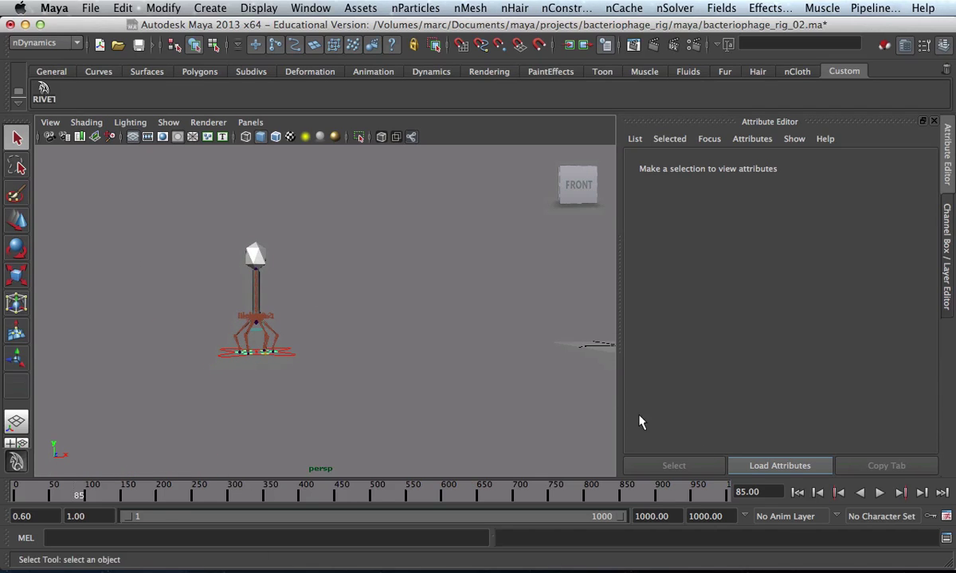
Return to frame 1 and replay the animation from the front, stopping at frame 100
{"action": "left_click", "coordinate": [798, 493]}
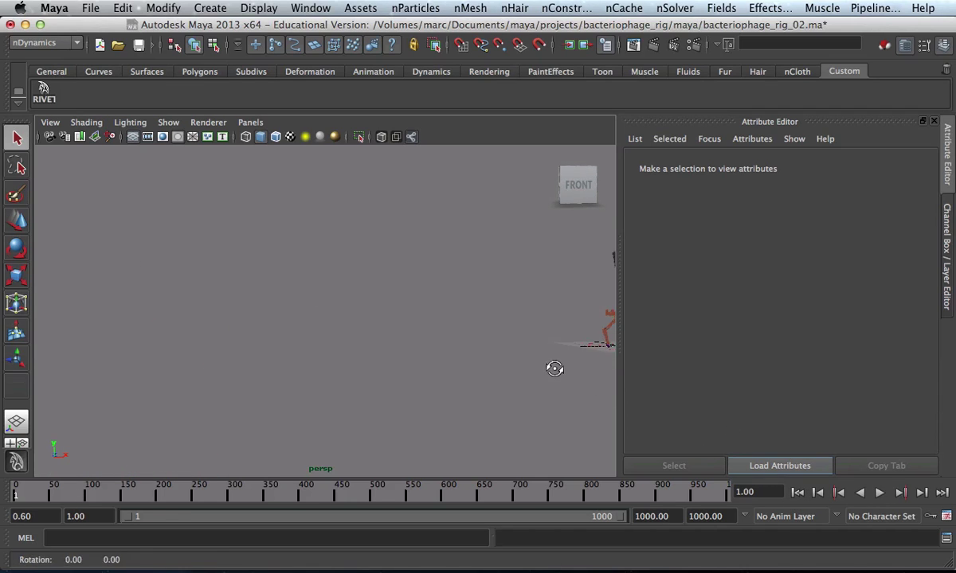
{"action": "middle_click_drag", "start_coordinate": [559, 369], "coordinate": [318, 326], "text": "alt"}
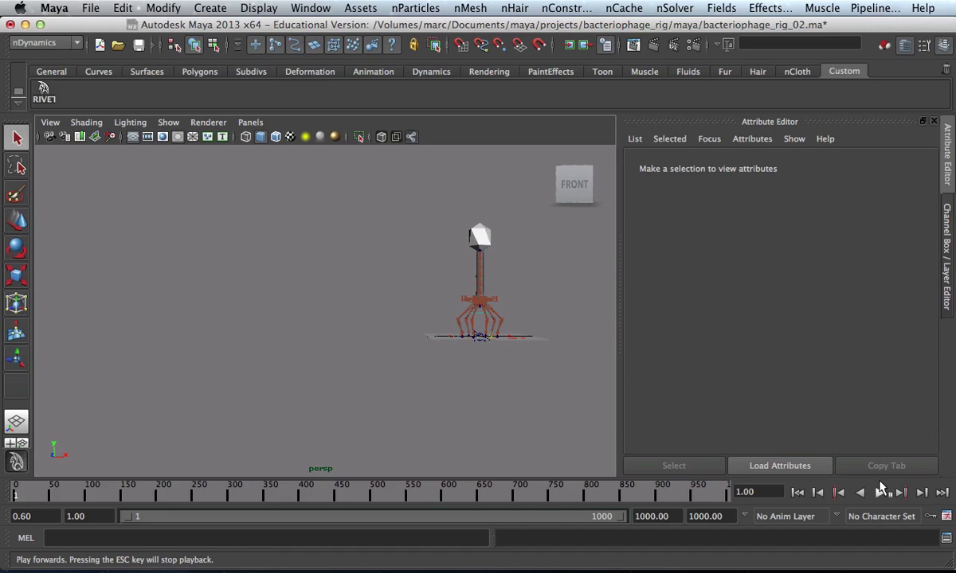
{"action": "left_click", "coordinate": [880, 493]}
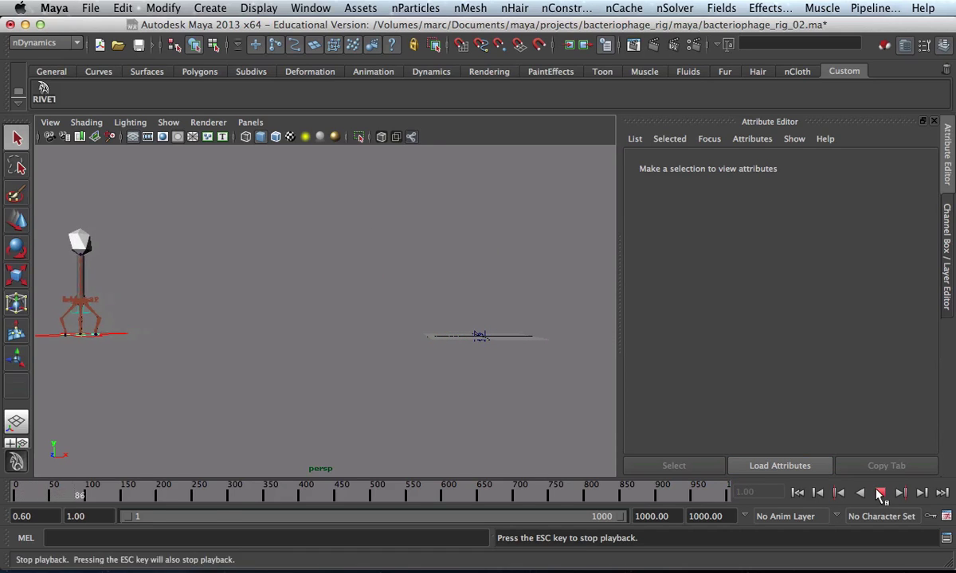
{"action": "left_click", "coordinate": [880, 493]}
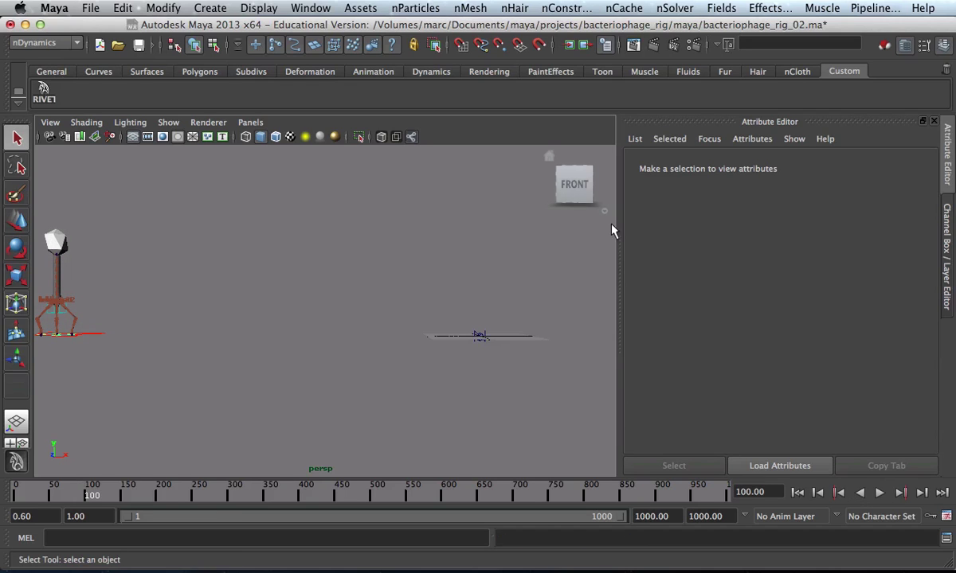
Open the Outliner, enlarge it to show the full node list, and select hairSystem3OutputCurves
{"action": "left_click", "coordinate": [303, 9]}
{"action": "left_click", "coordinate": [315, 121]}
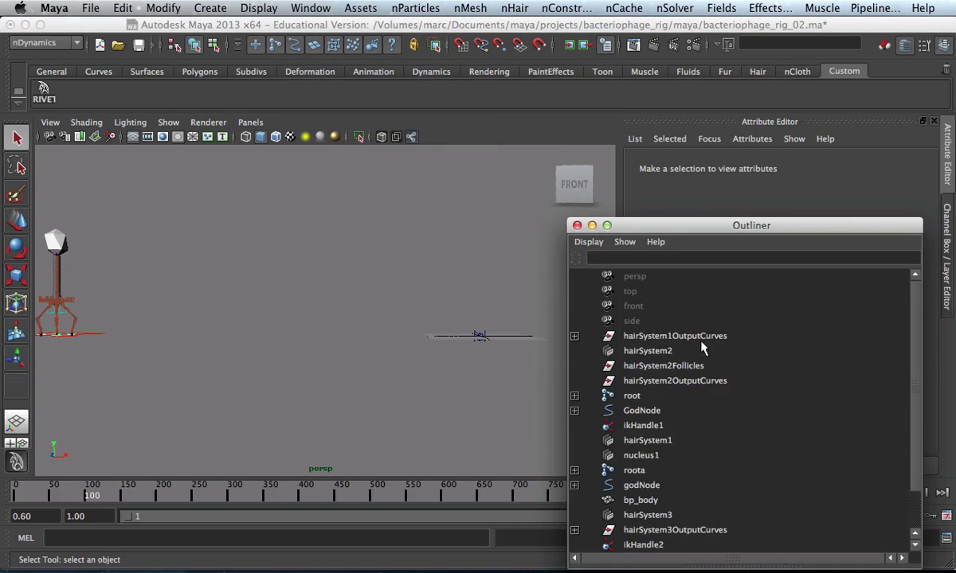
{"action": "left_click_drag", "start_coordinate": [637, 226], "coordinate": [518, 24]}
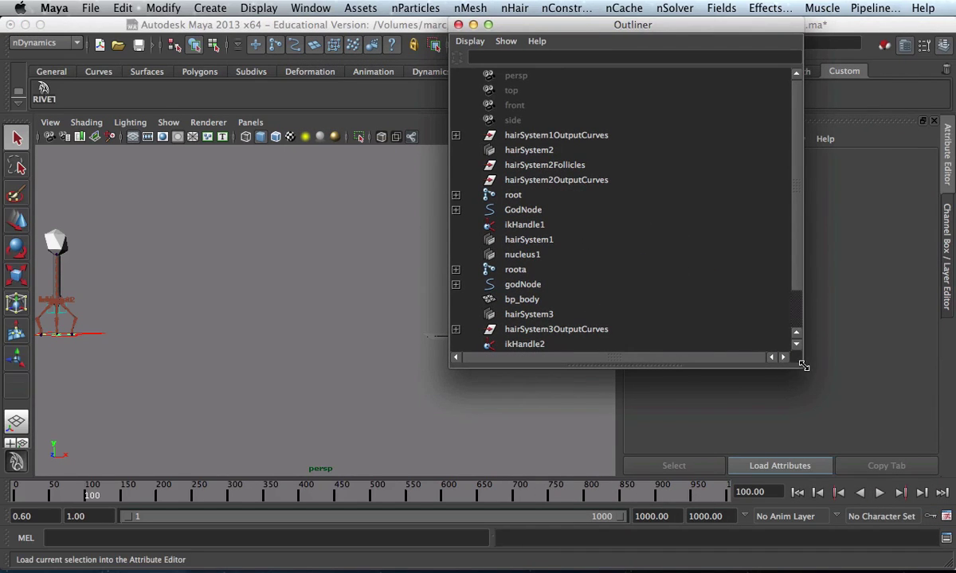
{"action": "left_click_drag", "start_coordinate": [803, 366], "coordinate": [886, 528]}
{"action": "left_click", "coordinate": [524, 329]}
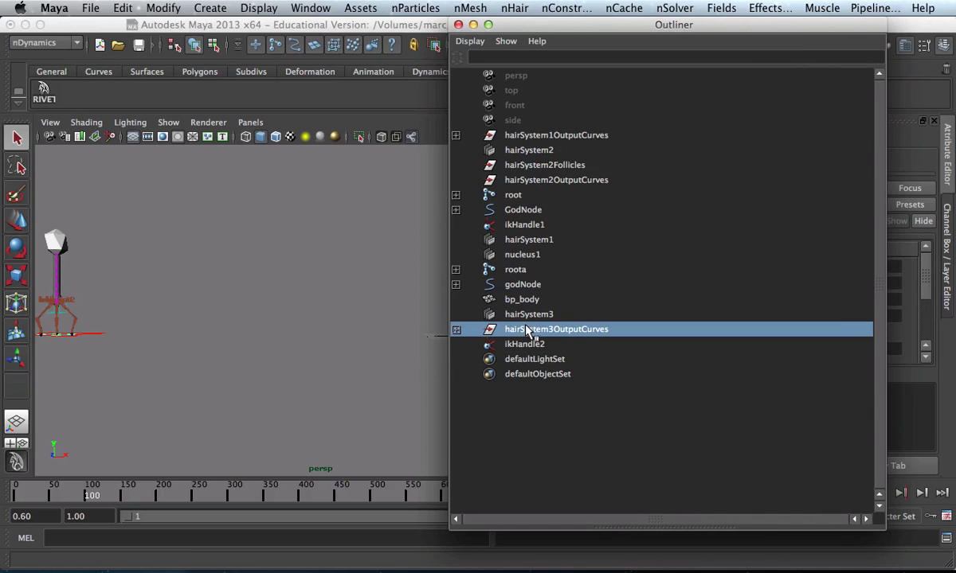
{"action": "left_click_drag", "start_coordinate": [745, 26], "coordinate": [518, 9]}
Select hairSystem3 and increase the Wind Speed of its connected nucleus1 solver
{"action": "left_click", "coordinate": [325, 314]}
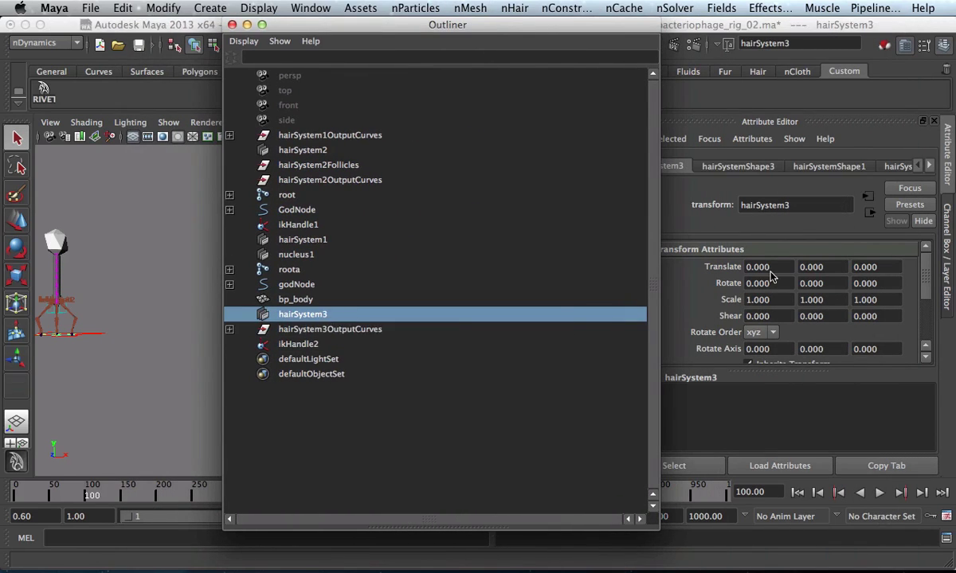
{"action": "left_click", "coordinate": [930, 166]}
{"action": "left_click", "coordinate": [931, 165]}
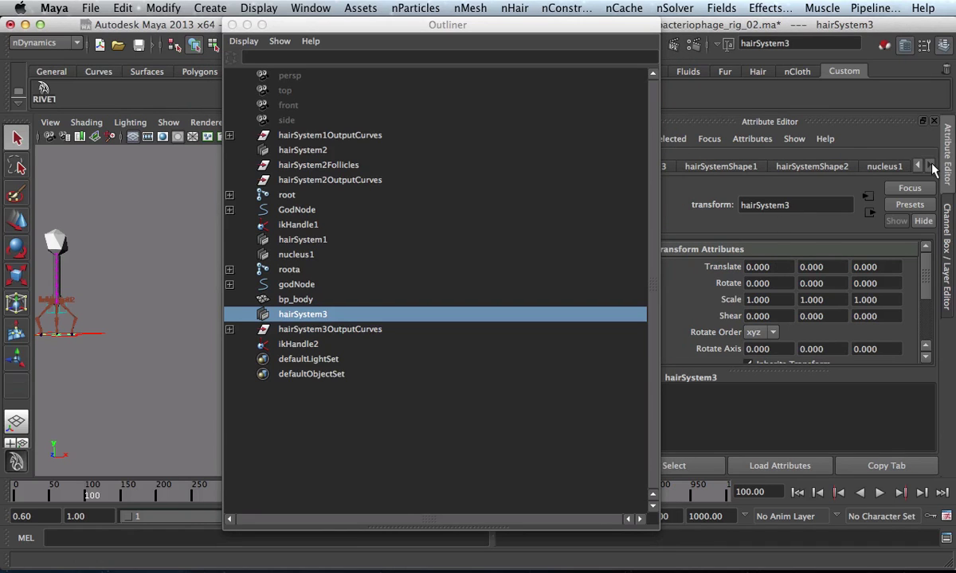
{"action": "left_click", "coordinate": [884, 166]}
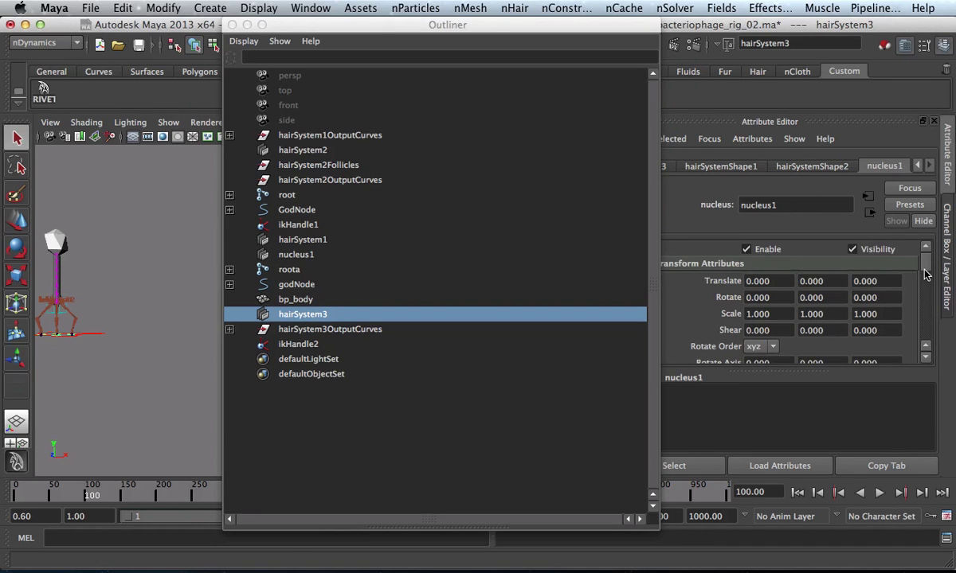
{"action": "left_click_drag", "start_coordinate": [926, 275], "coordinate": [925, 298]}
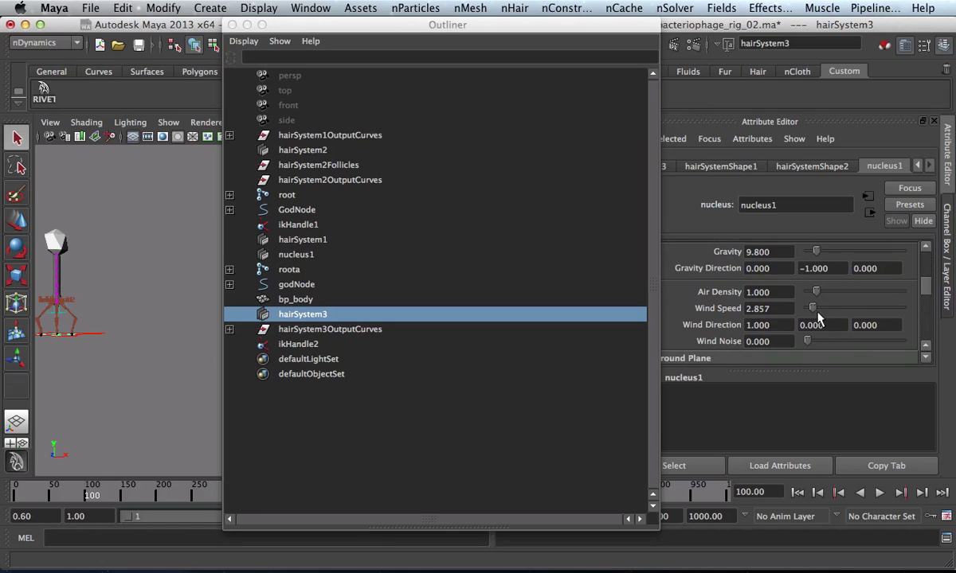
{"action": "left_click_drag", "start_coordinate": [813, 309], "coordinate": [843, 308]}
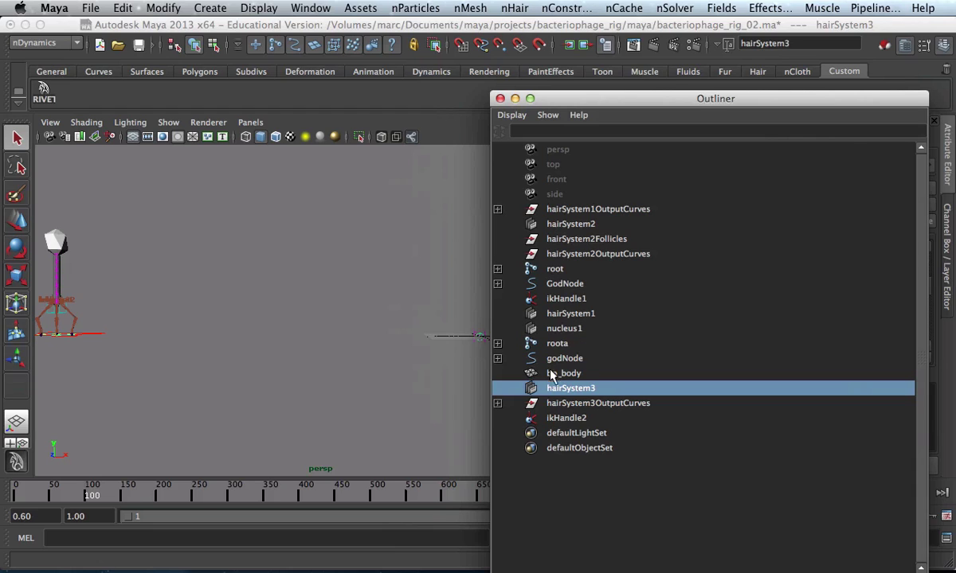
Expand the godNode and roota hierarchies in the Outliner and select hairSystem3Follicles under roota
{"action": "left_click", "coordinate": [498, 359]}
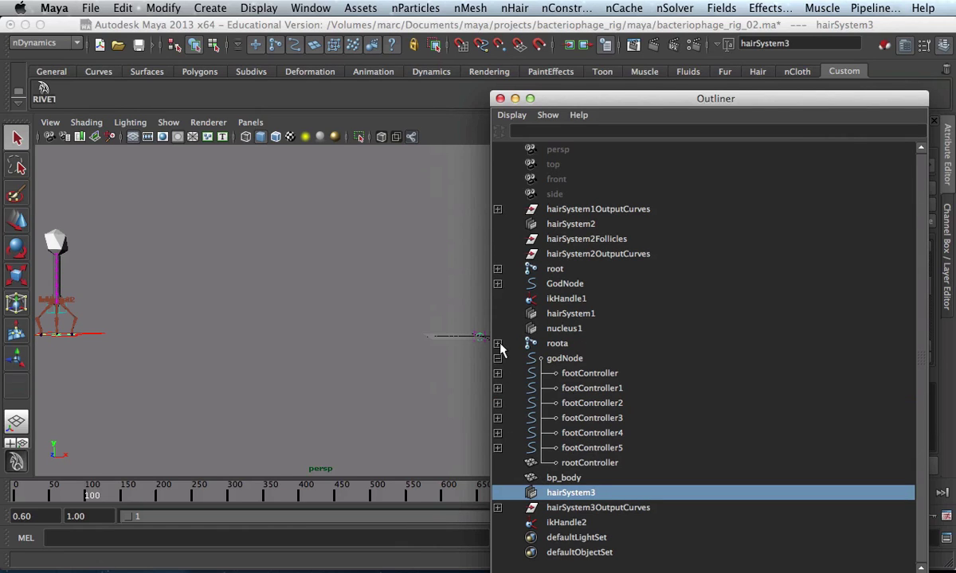
{"action": "left_click", "coordinate": [498, 344]}
{"action": "left_click", "coordinate": [594, 479]}
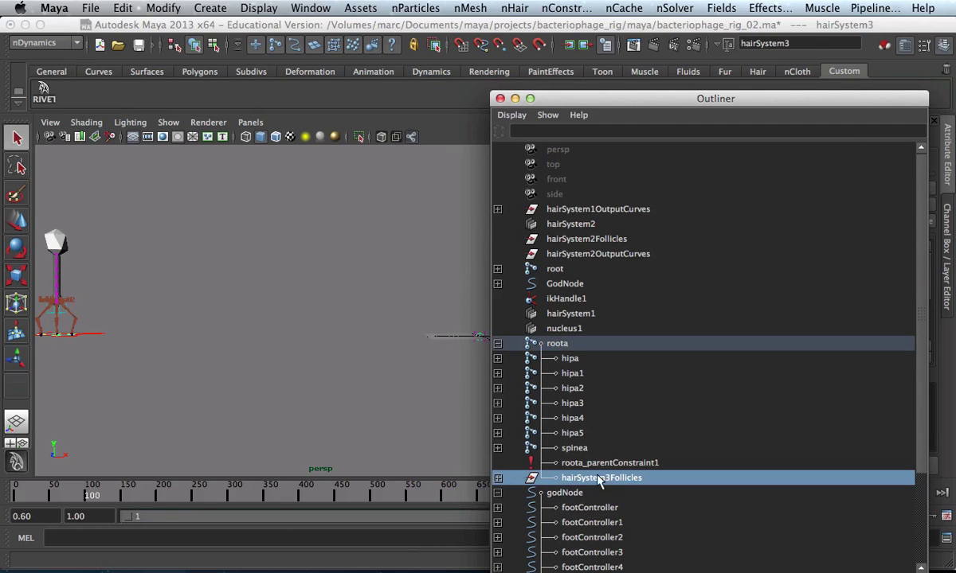
Expand hairSystem3Follicles, select follicle2, and inspect the follicleShape2 settings, including Start Direction, Point Lock and Degree
{"action": "left_click", "coordinate": [497, 477]}
{"action": "key", "text": "Down"}
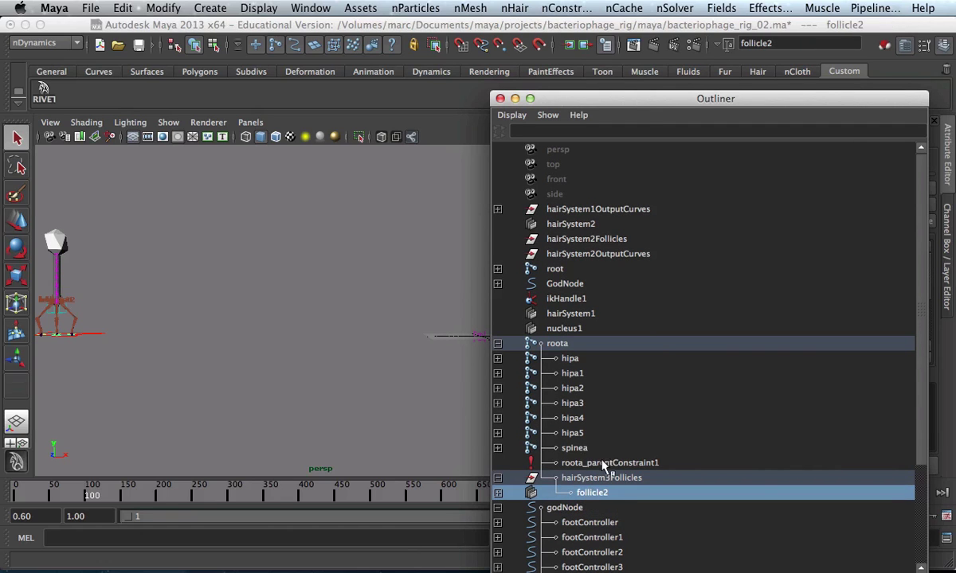
{"action": "left_click_drag", "start_coordinate": [702, 99], "coordinate": [237, 327]}
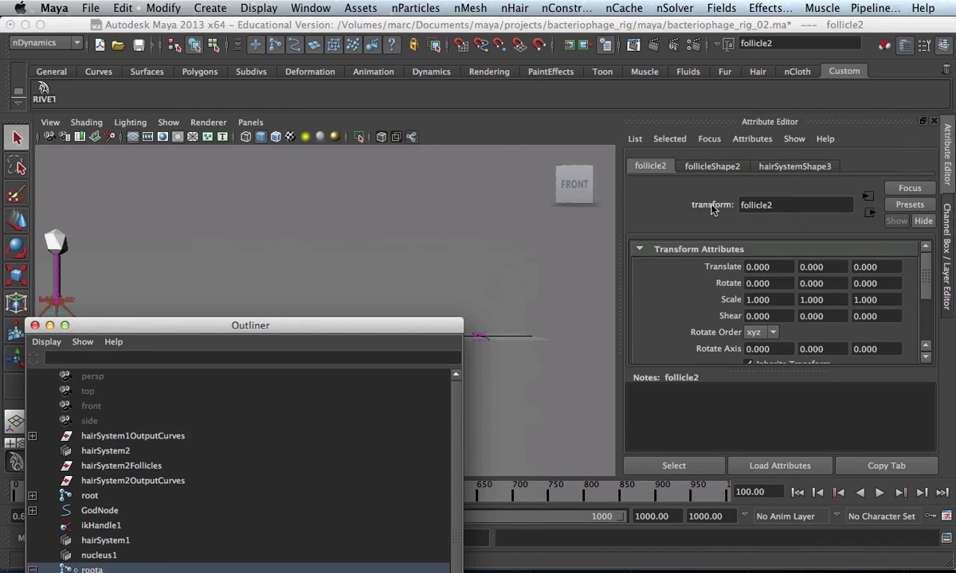
{"action": "left_click", "coordinate": [712, 165]}
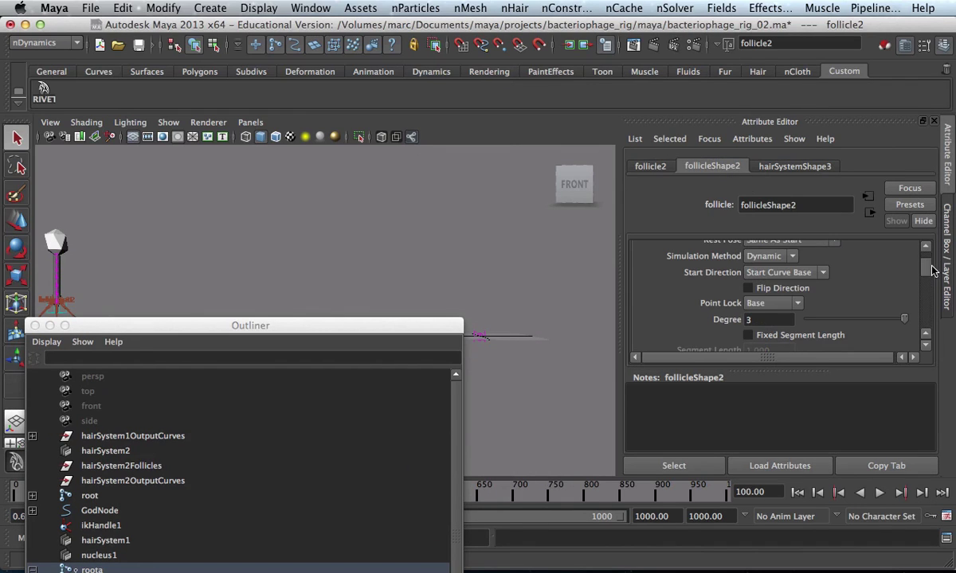
{"action": "scroll", "coordinate": [932, 275], "scroll_direction": "down", "scroll_amount": 4}
{"action": "scroll", "coordinate": [781, 287], "scroll_direction": "up", "scroll_amount": 2}
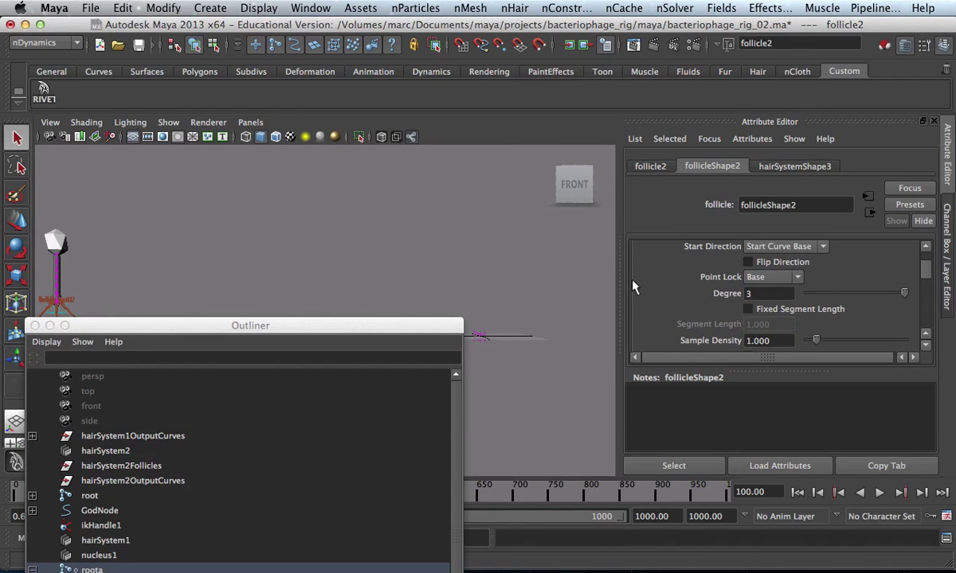
{"action": "left_click_drag", "start_coordinate": [417, 325], "coordinate": [577, 540]}
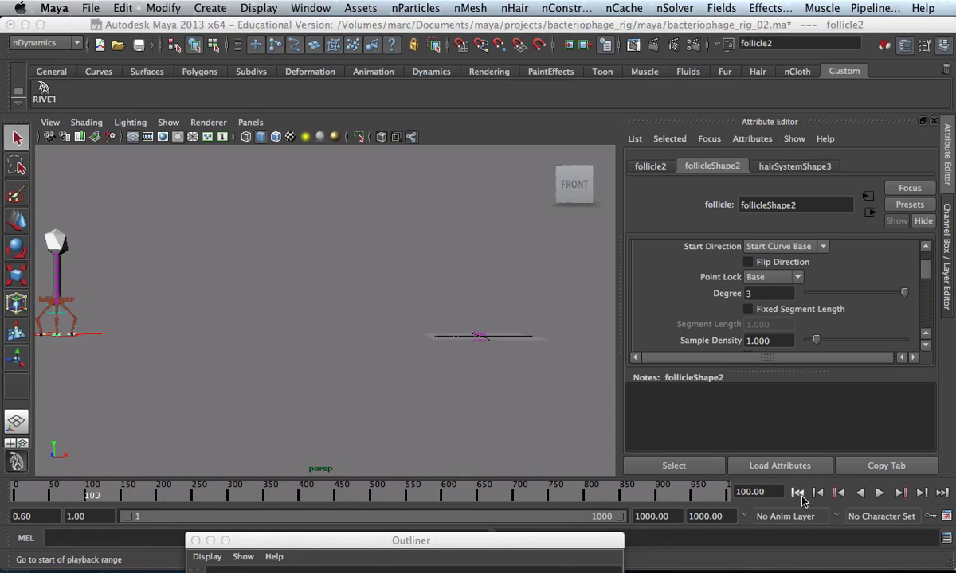
Return to frame 1, select the godNode curve, and play the animation forward, stopping at frame 31
{"action": "left_click", "coordinate": [390, 351]}
{"action": "key", "text": "f"}
{"action": "right_click_drag", "start_coordinate": [391, 351], "coordinate": [269, 278], "text": "alt"}
{"action": "left_click_drag", "start_coordinate": [269, 277], "coordinate": [458, 390], "text": "alt"}
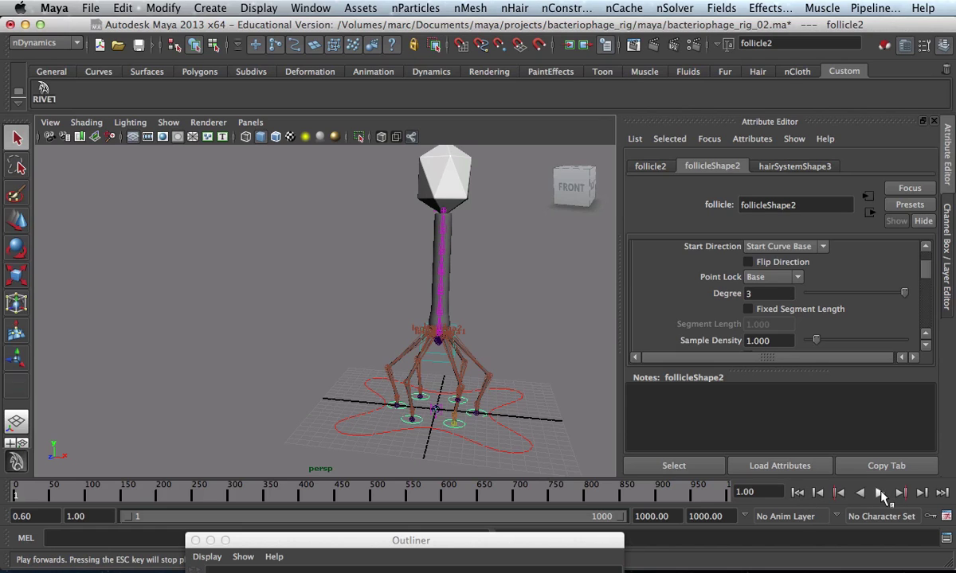
{"action": "left_click", "coordinate": [534, 449]}
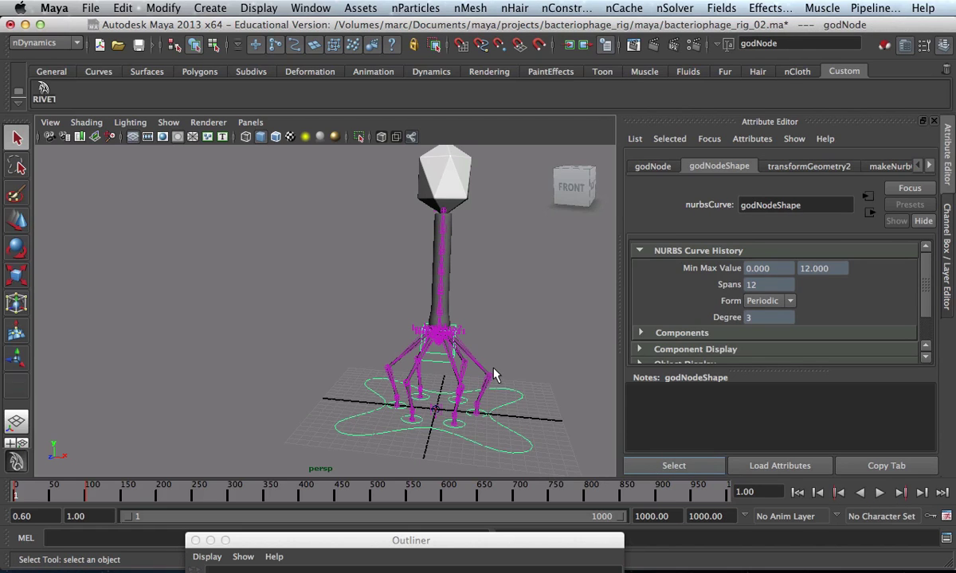
{"action": "left_click", "coordinate": [879, 493]}
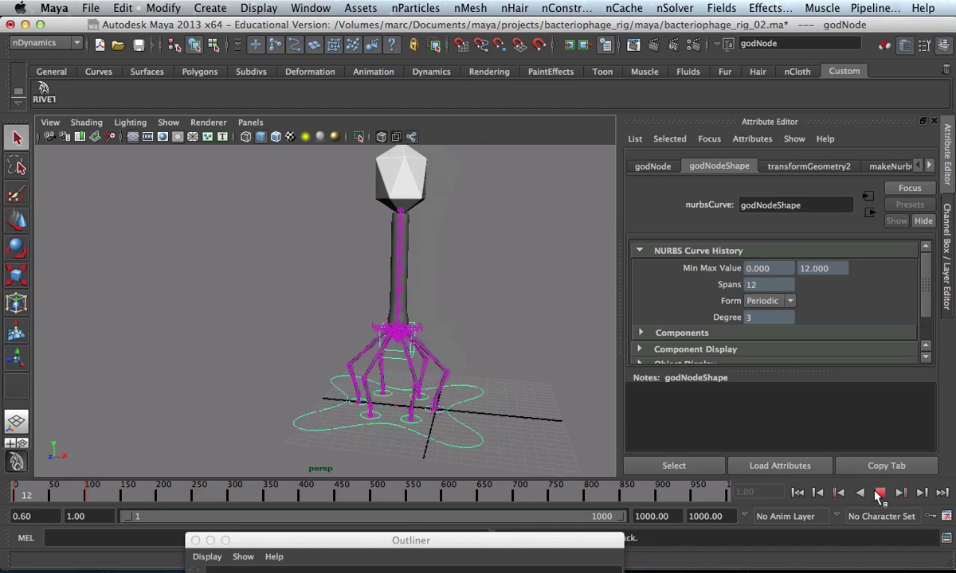
{"action": "left_click", "coordinate": [879, 493]}
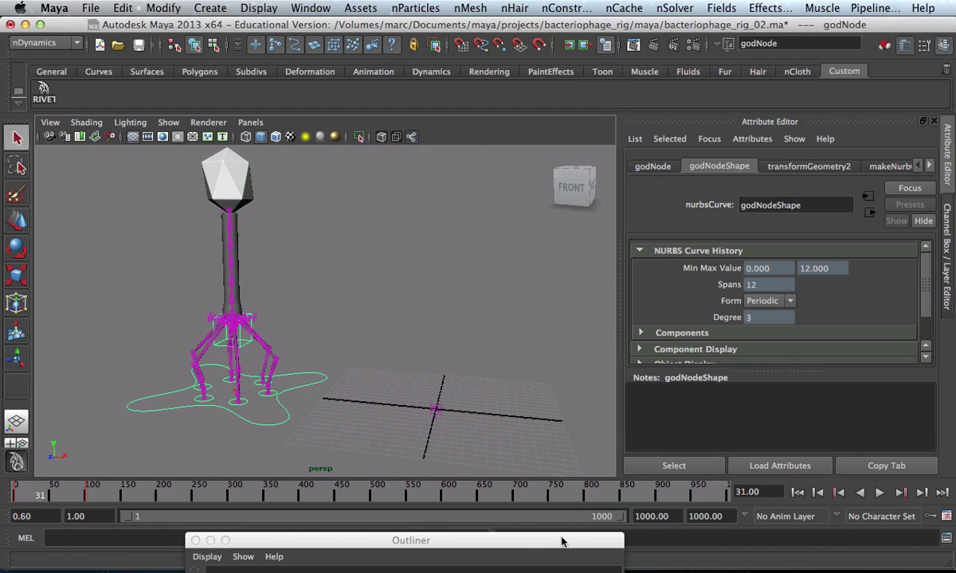
Review the Outliner node list, then set Max Playback Speed to Free in the Time Slider preferences and save
{"action": "left_click_drag", "start_coordinate": [561, 543], "coordinate": [782, 58]}
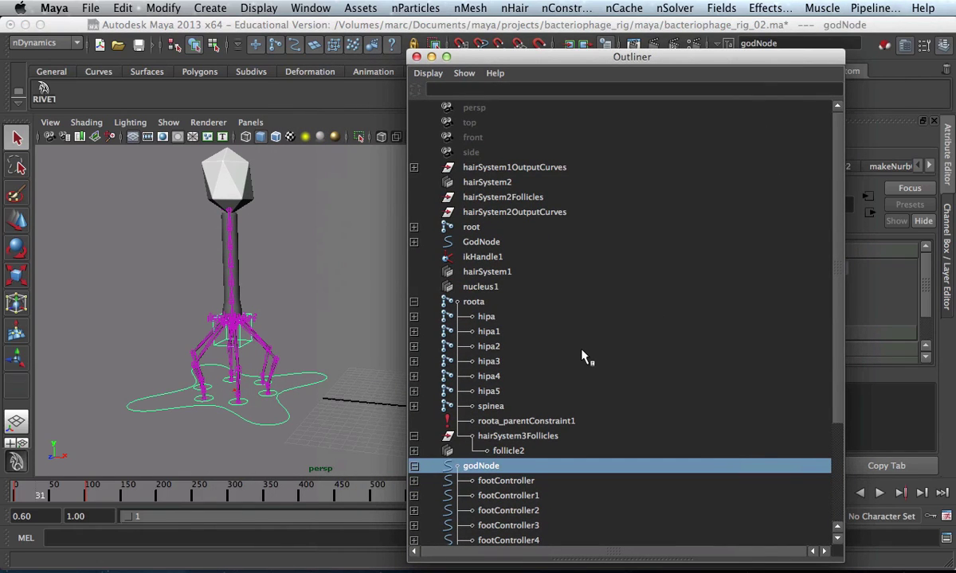
{"action": "scroll", "coordinate": [832, 390], "scroll_direction": "down", "scroll_amount": 3}
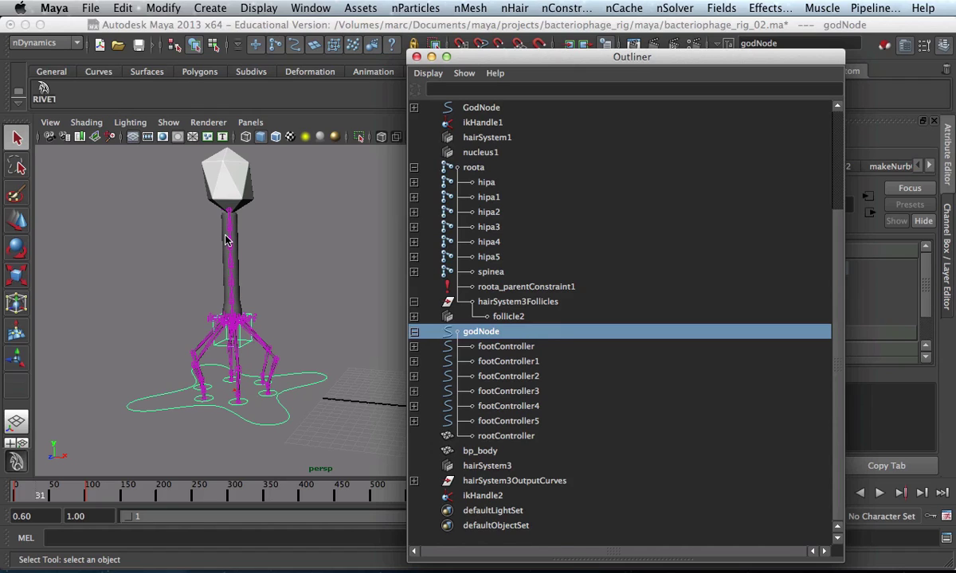
{"action": "left_click", "coordinate": [946, 516]}
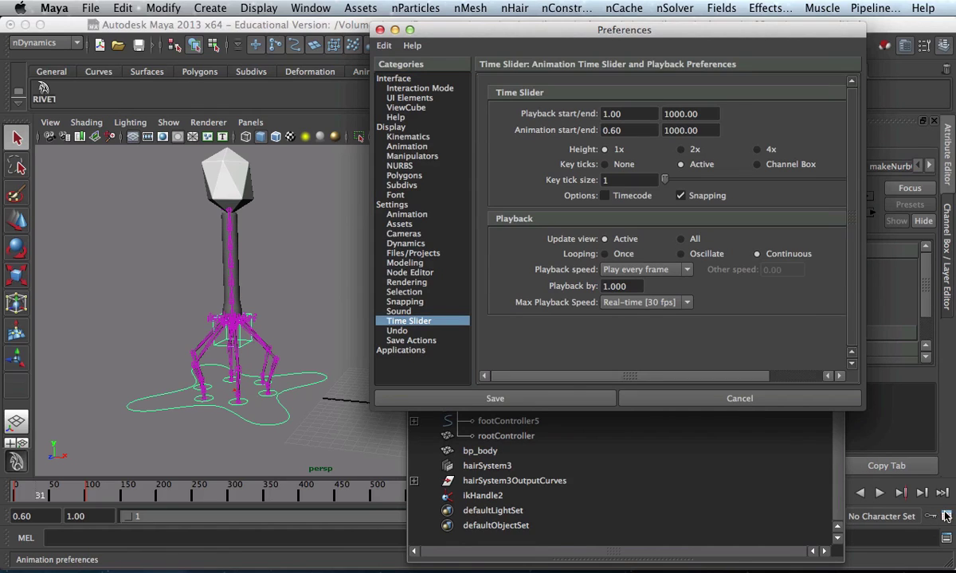
{"action": "left_click", "coordinate": [605, 303]}
{"action": "left_click", "coordinate": [607, 316]}
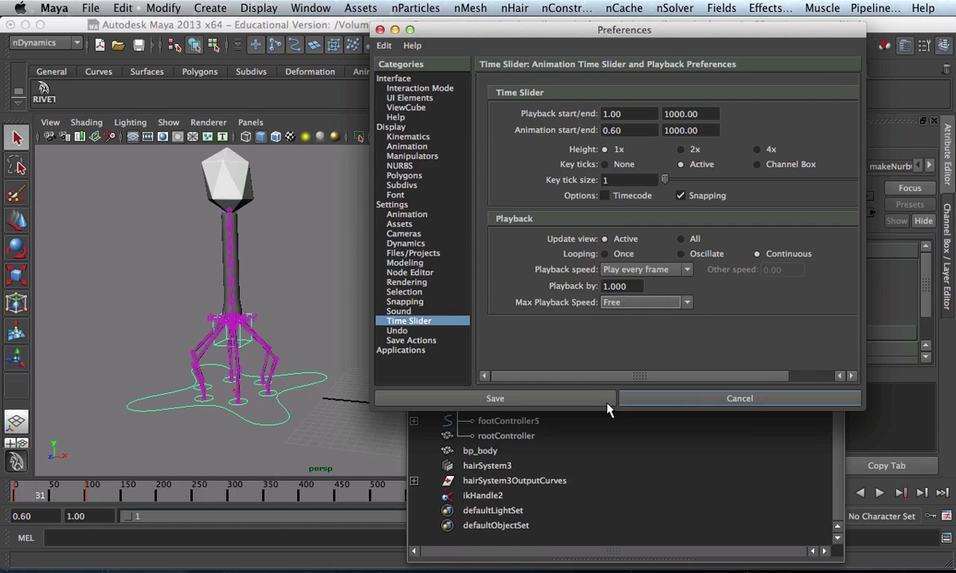
{"action": "left_click", "coordinate": [606, 400]}
{"action": "left_click_drag", "start_coordinate": [494, 56], "coordinate": [523, 539]}
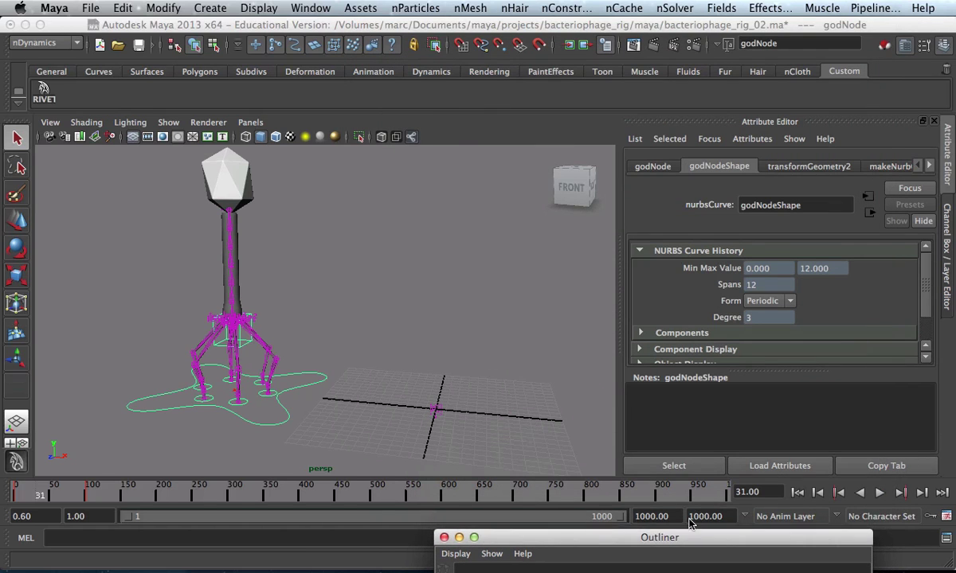
Play the animation with the new playback speed, stop at frame 33, and return to frame 1
{"action": "left_click", "coordinate": [818, 492]}
{"action": "left_click", "coordinate": [879, 495]}
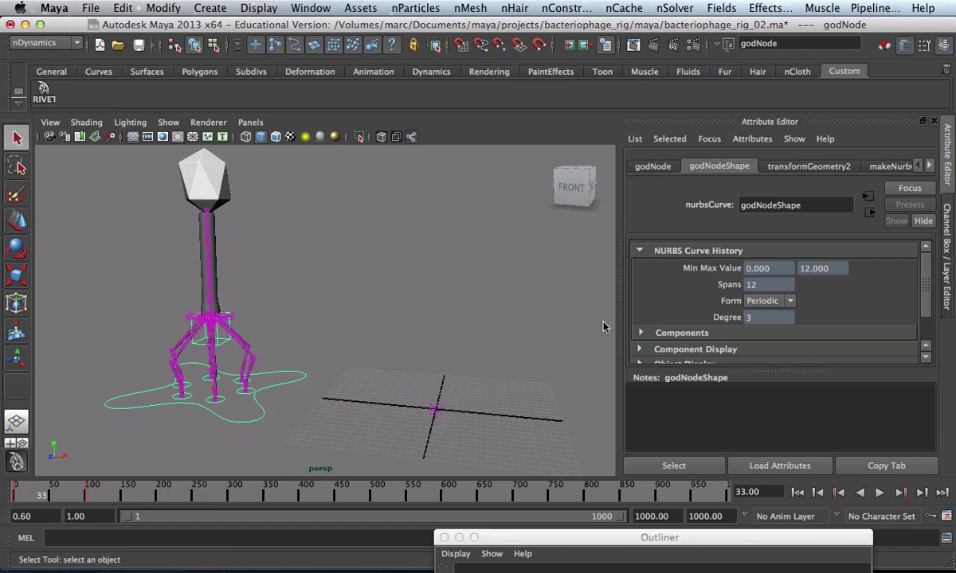
{"action": "left_click_drag", "start_coordinate": [401, 332], "coordinate": [437, 315], "text": "alt"}
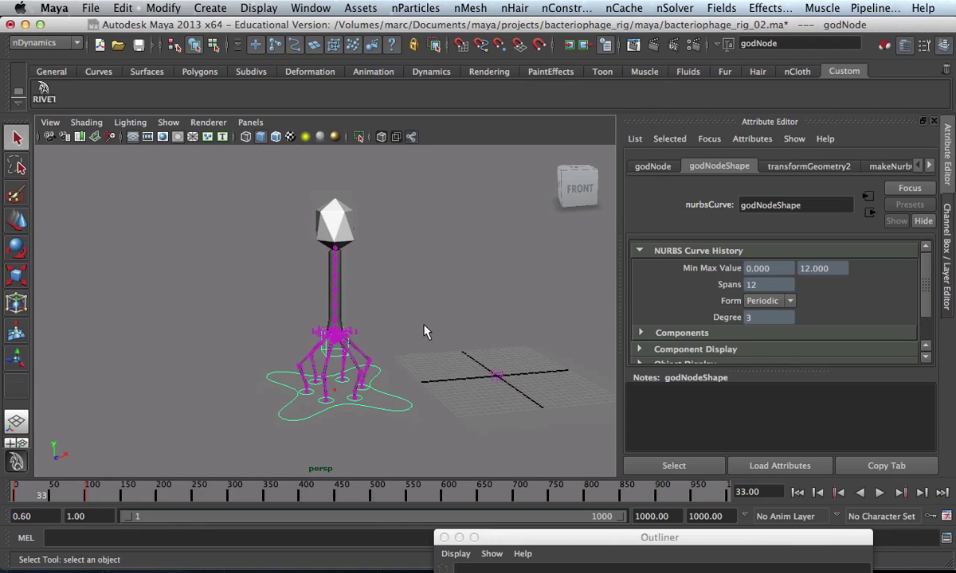
{"action": "left_click", "coordinate": [797, 492]}
Select footController1 and move it up off the ground and away from the body
{"action": "left_click_drag", "start_coordinate": [484, 412], "coordinate": [476, 431], "text": "alt"}
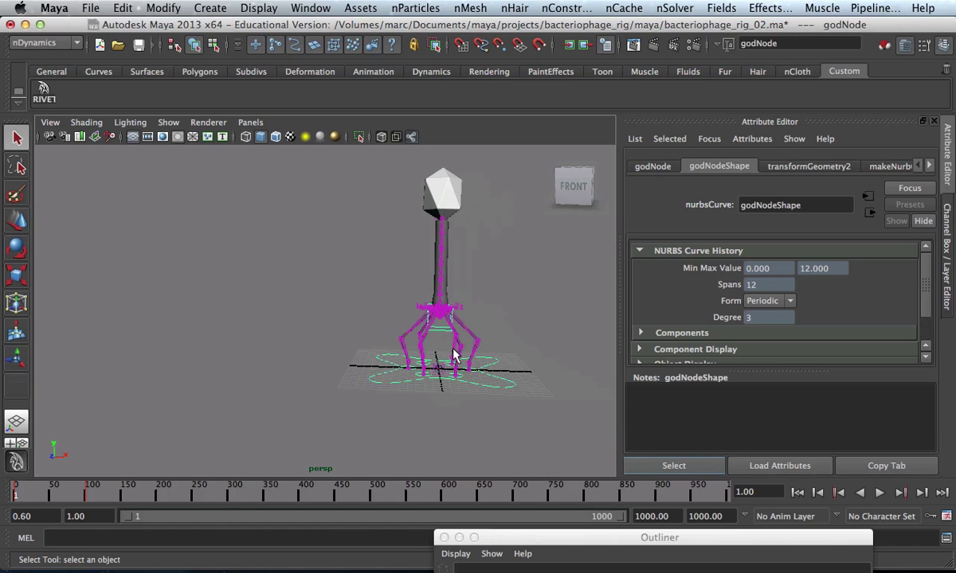
{"action": "scroll", "coordinate": [467, 306], "scroll_direction": "up", "scroll_amount": 5}
{"action": "middle_click_drag", "start_coordinate": [504, 291], "coordinate": [395, 331], "text": "alt"}
{"action": "scroll", "coordinate": [335, 306], "scroll_direction": "up", "scroll_amount": 2}
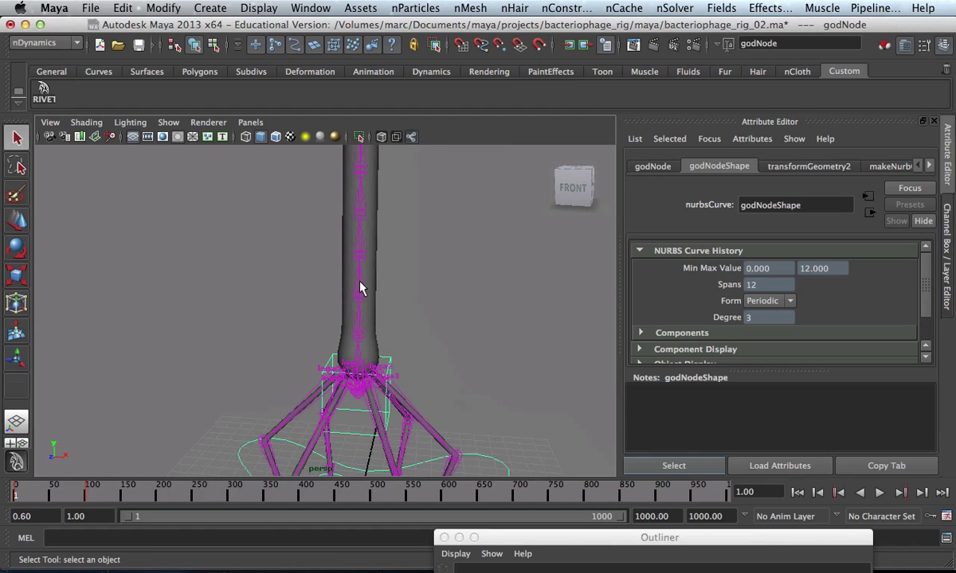
{"action": "right_click_drag", "start_coordinate": [458, 405], "coordinate": [424, 456], "text": "alt"}
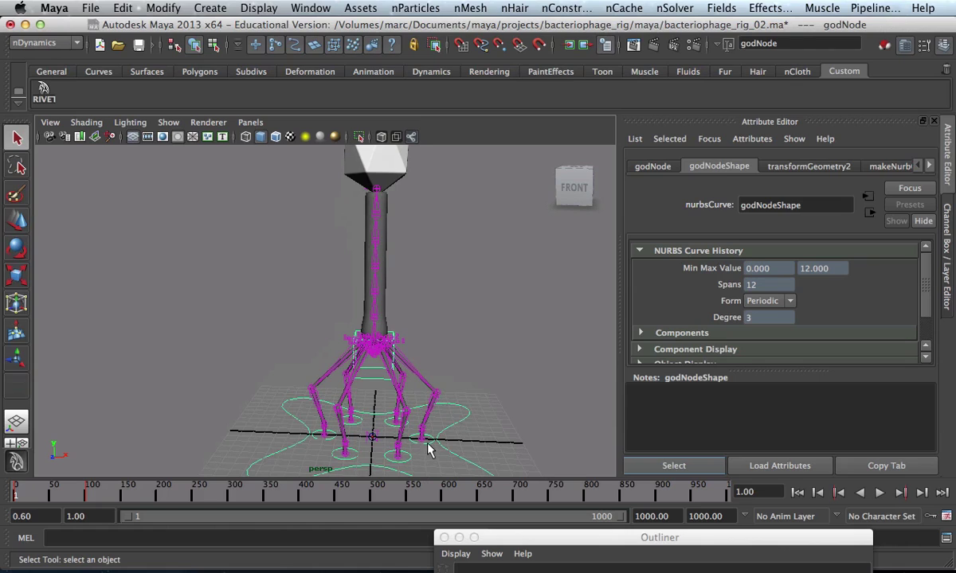
{"action": "left_click", "coordinate": [428, 449]}
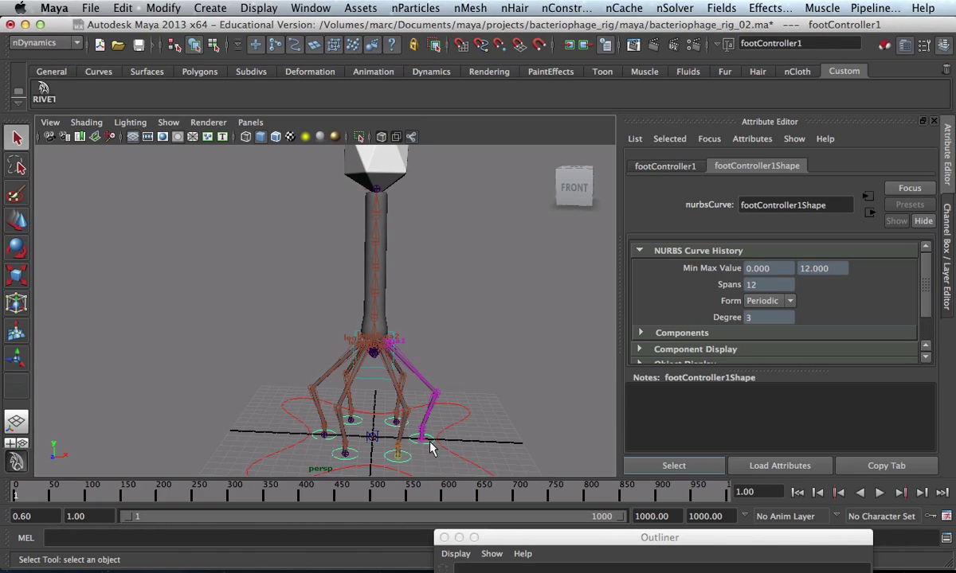
{"action": "key", "text": "w"}
{"action": "left_click_drag", "start_coordinate": [430, 448], "coordinate": [433, 389]}
Move footController5, on the opposite side of the body, outward and up off the ground
{"action": "left_click", "coordinate": [416, 434]}
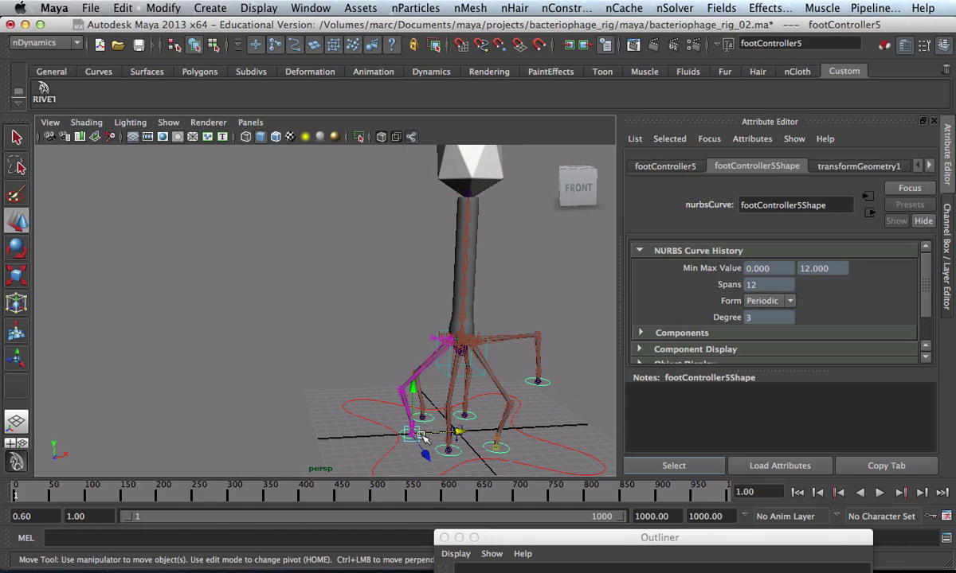
{"action": "left_click", "coordinate": [415, 407]}
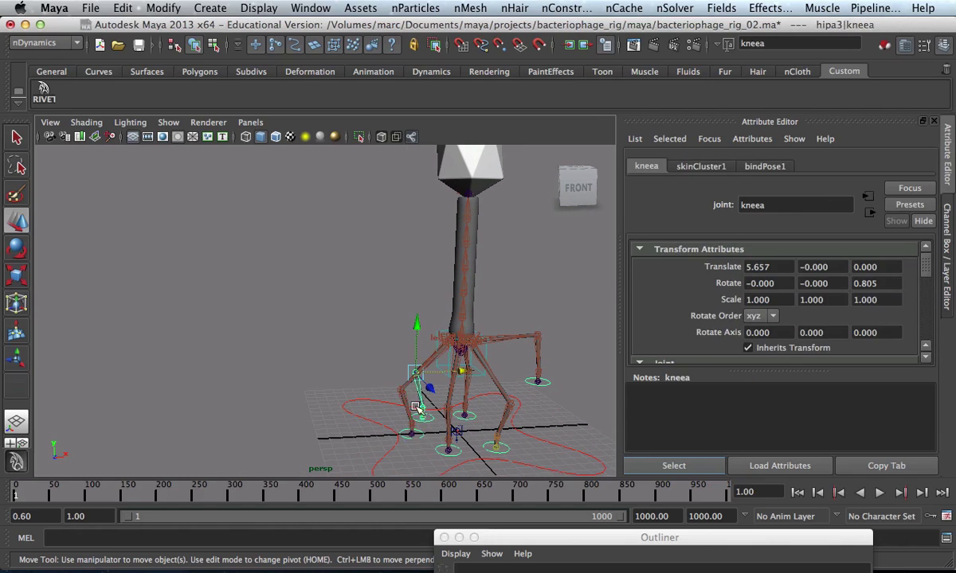
{"action": "left_click", "coordinate": [420, 437]}
{"action": "mouse_move", "coordinate": [392, 391]}
{"action": "left_mouse_down"}
{"action": "mouse_move", "coordinate": [408, 374]}
{"action": "mouse_move", "coordinate": [424, 394]}
{"action": "mouse_move", "coordinate": [392, 399]}
{"action": "left_mouse_up"}
{"action": "left_click", "coordinate": [474, 285]}
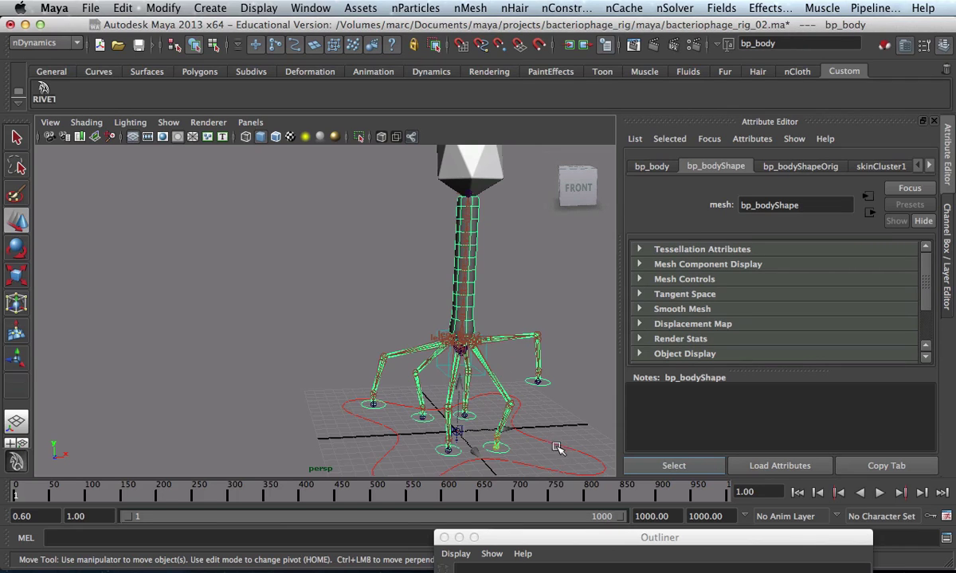
Select rootController and try moving it vertically to test how the body and legs respond
{"action": "left_click_drag", "start_coordinate": [456, 447], "coordinate": [475, 356], "text": "alt"}
{"action": "left_click", "coordinate": [494, 327]}
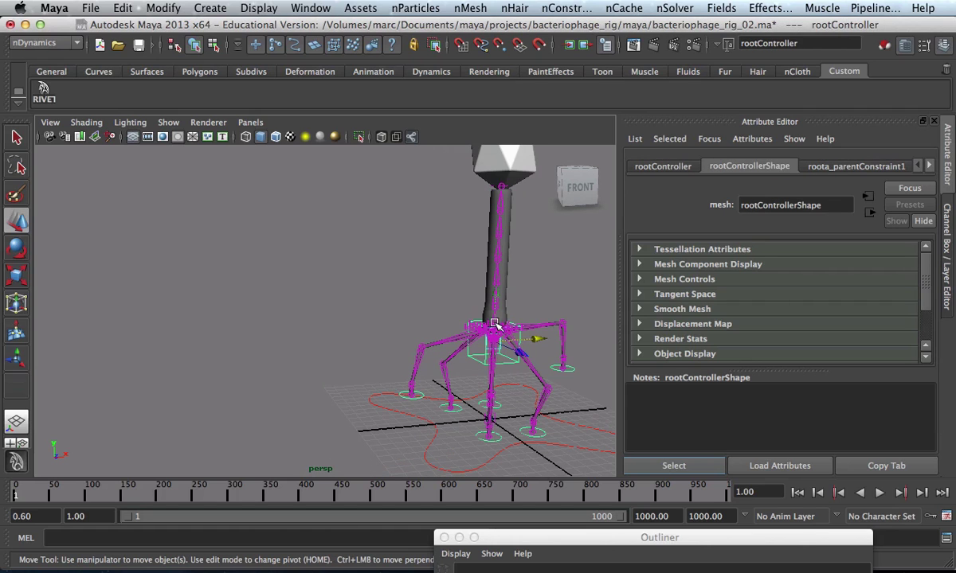
{"action": "middle_click_drag", "start_coordinate": [496, 291], "coordinate": [466, 367]}
{"action": "left_click_drag", "start_coordinate": [467, 367], "coordinate": [439, 384], "text": "alt"}
{"action": "middle_click_drag", "start_coordinate": [439, 384], "coordinate": [445, 319]}
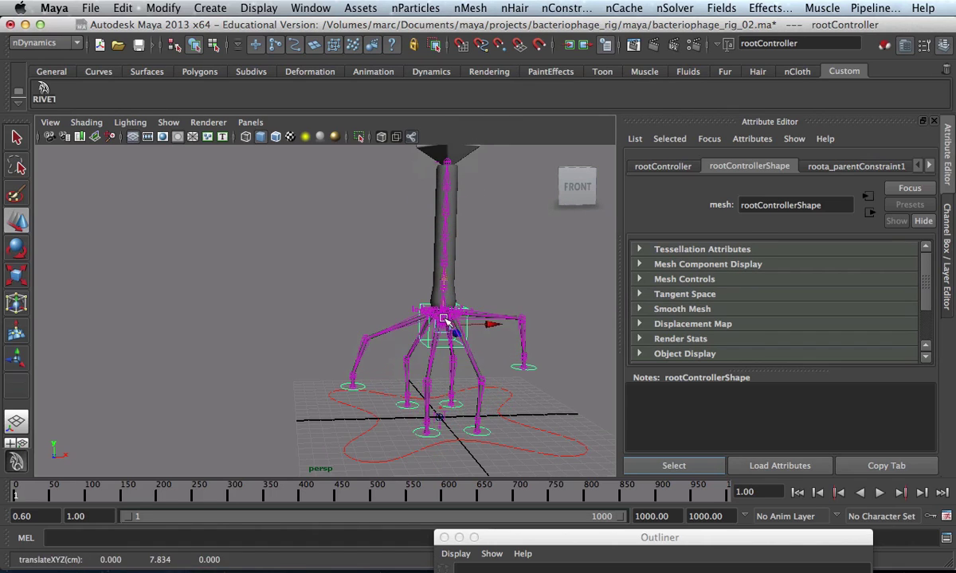
Select godNode and inspect its shape and transform attributes, expanding the Extra Attributes section
{"action": "left_click", "coordinate": [474, 461]}
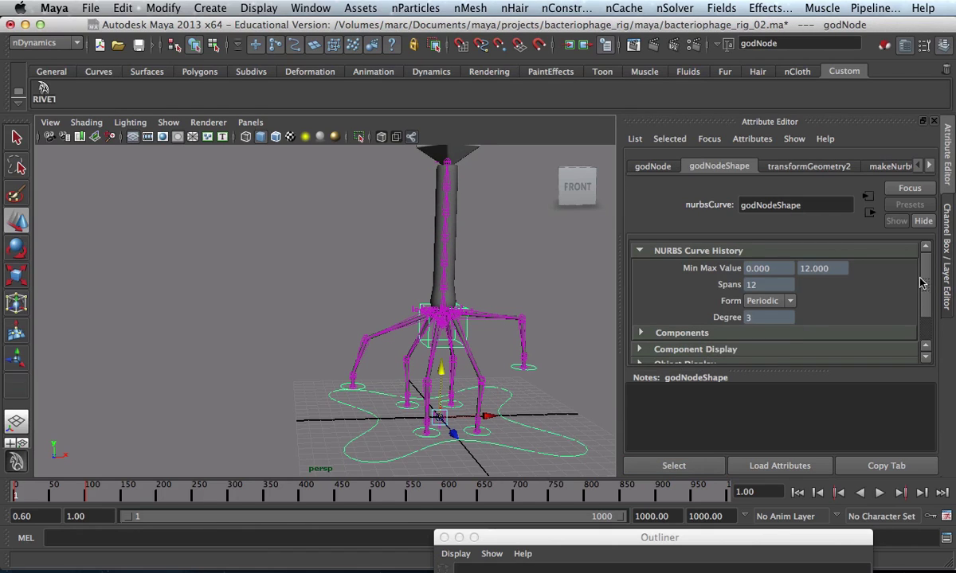
{"action": "left_click_drag", "start_coordinate": [922, 283], "coordinate": [925, 343]}
{"action": "left_click", "coordinate": [686, 354]}
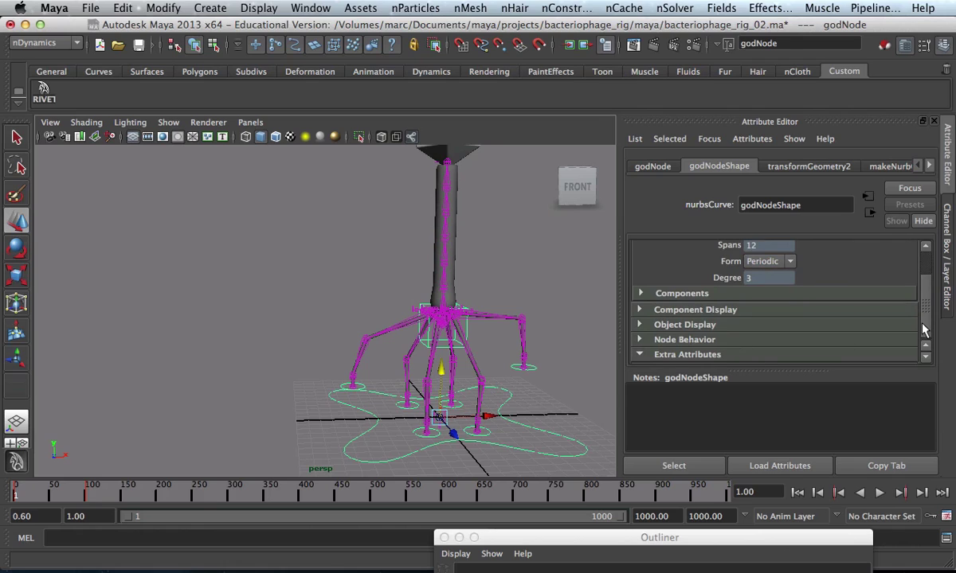
{"action": "left_click", "coordinate": [653, 166]}
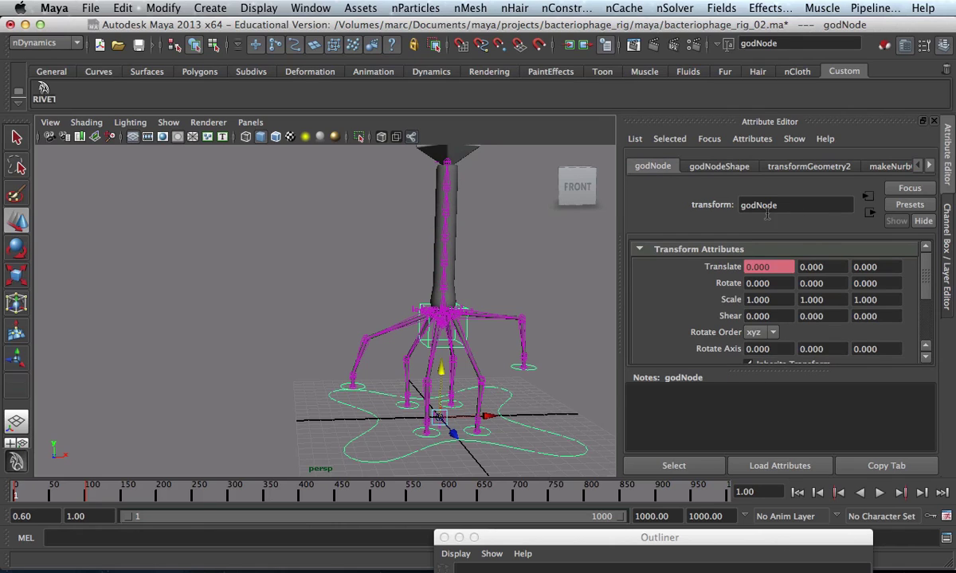
{"action": "left_click_drag", "start_coordinate": [925, 290], "coordinate": [940, 390]}
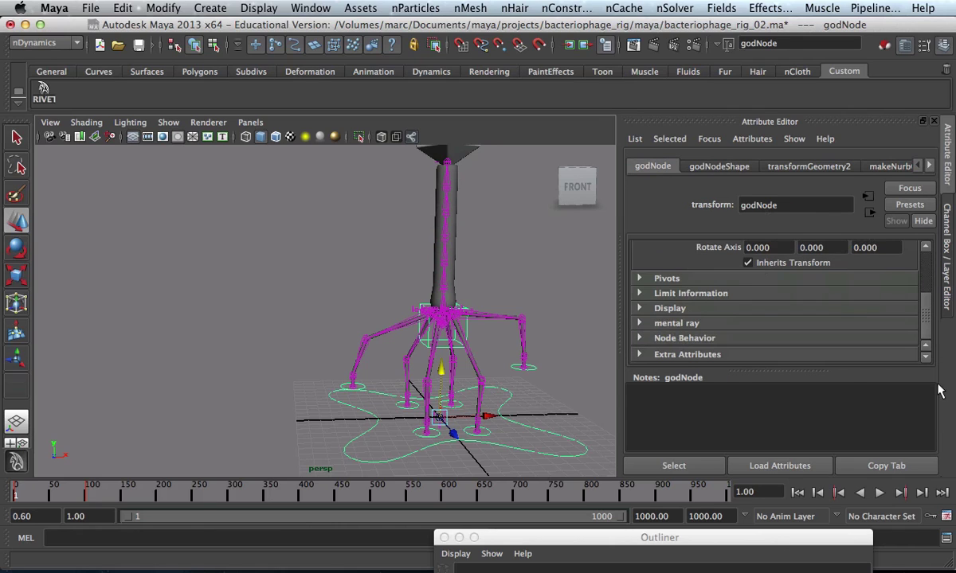
{"action": "left_click", "coordinate": [693, 355]}
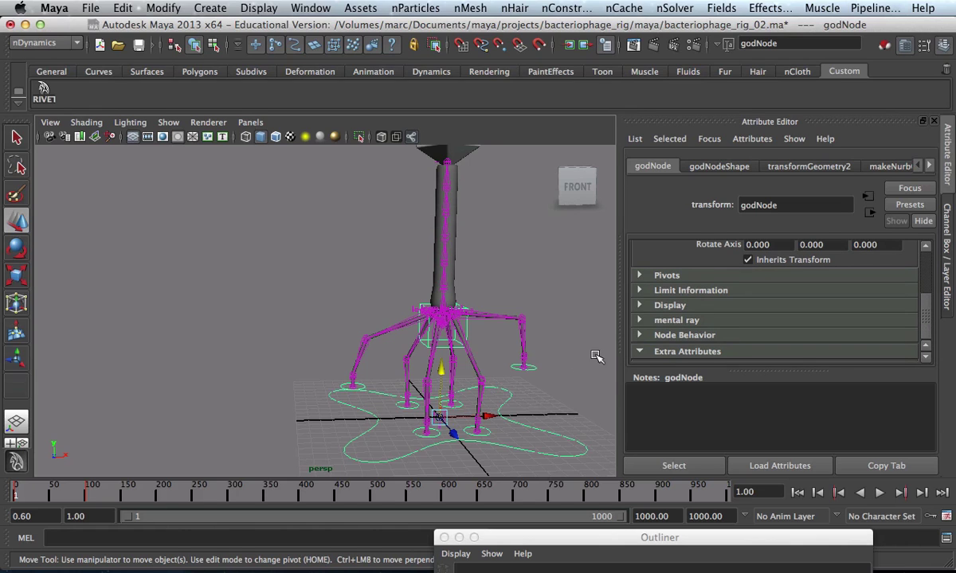
Reselect rootController and try shifting it along the vertical axis again
{"action": "left_click", "coordinate": [443, 333]}
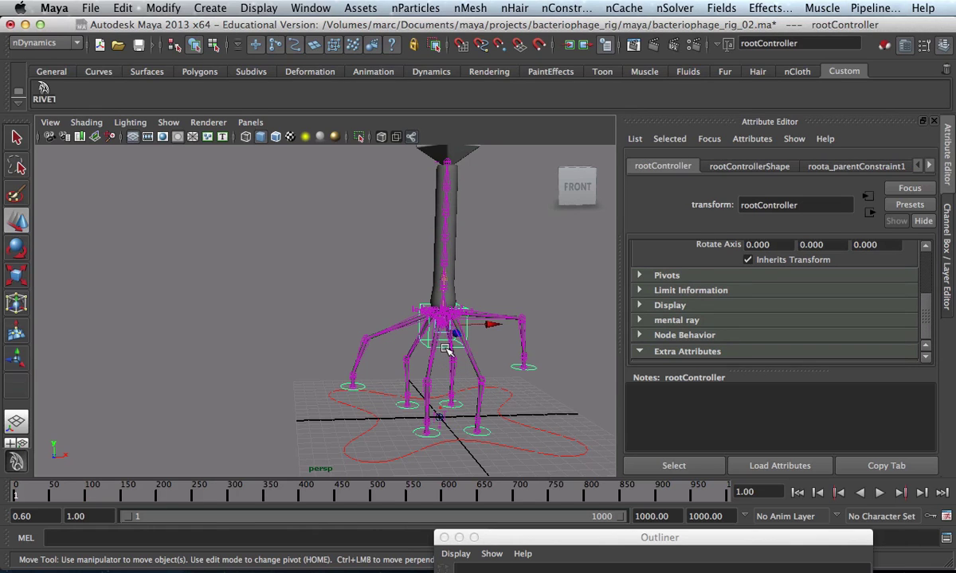
{"action": "left_click_drag", "start_coordinate": [444, 283], "coordinate": [404, 325]}
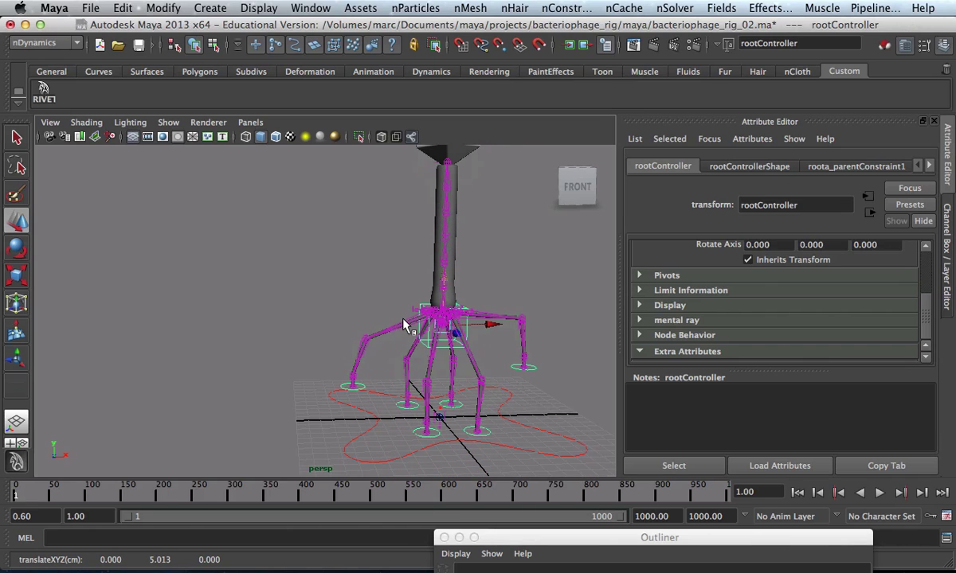